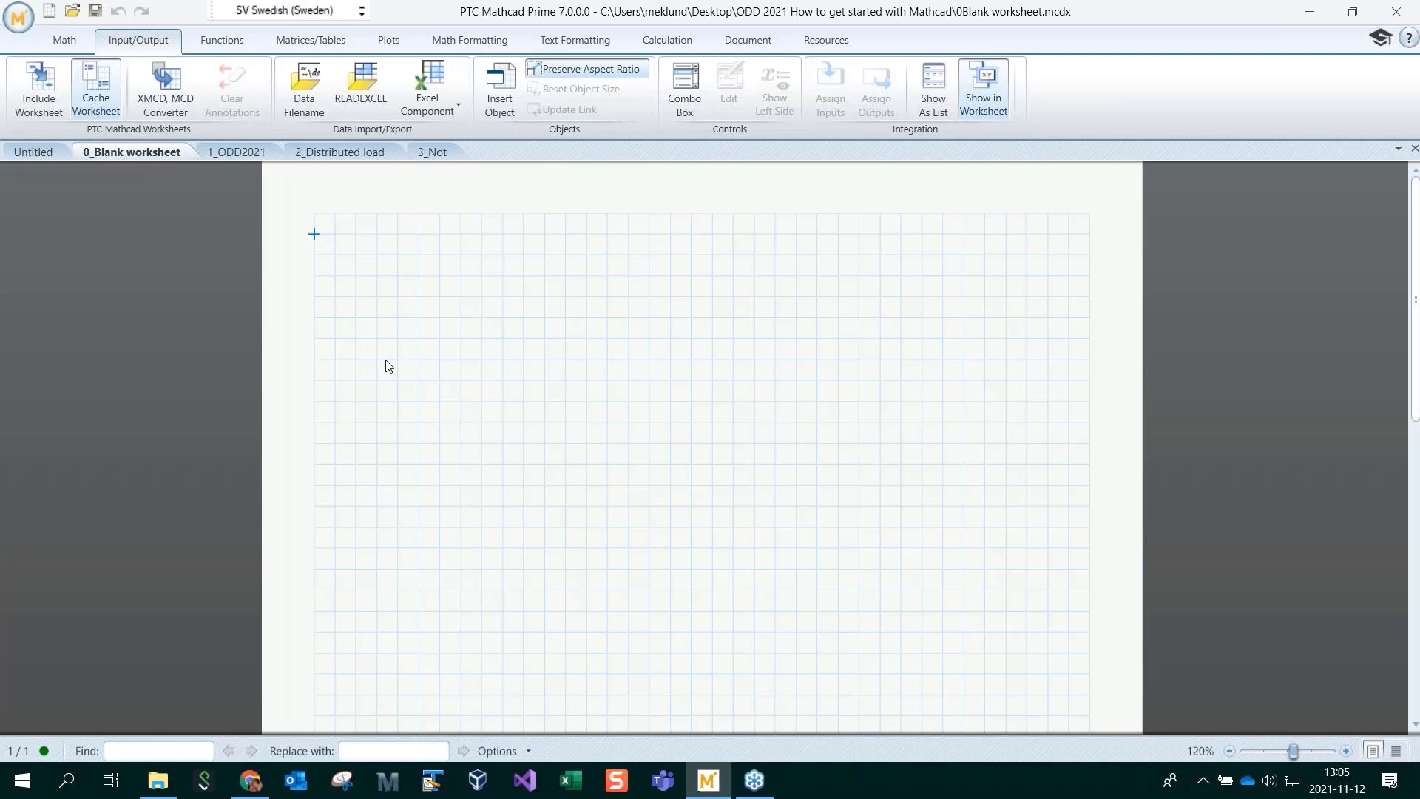
Switch to the 2_Distributed load worksheet and look through the math, function, matrix, plot and math formatting commands
{"action": "left_click", "coordinate": [334, 154]}
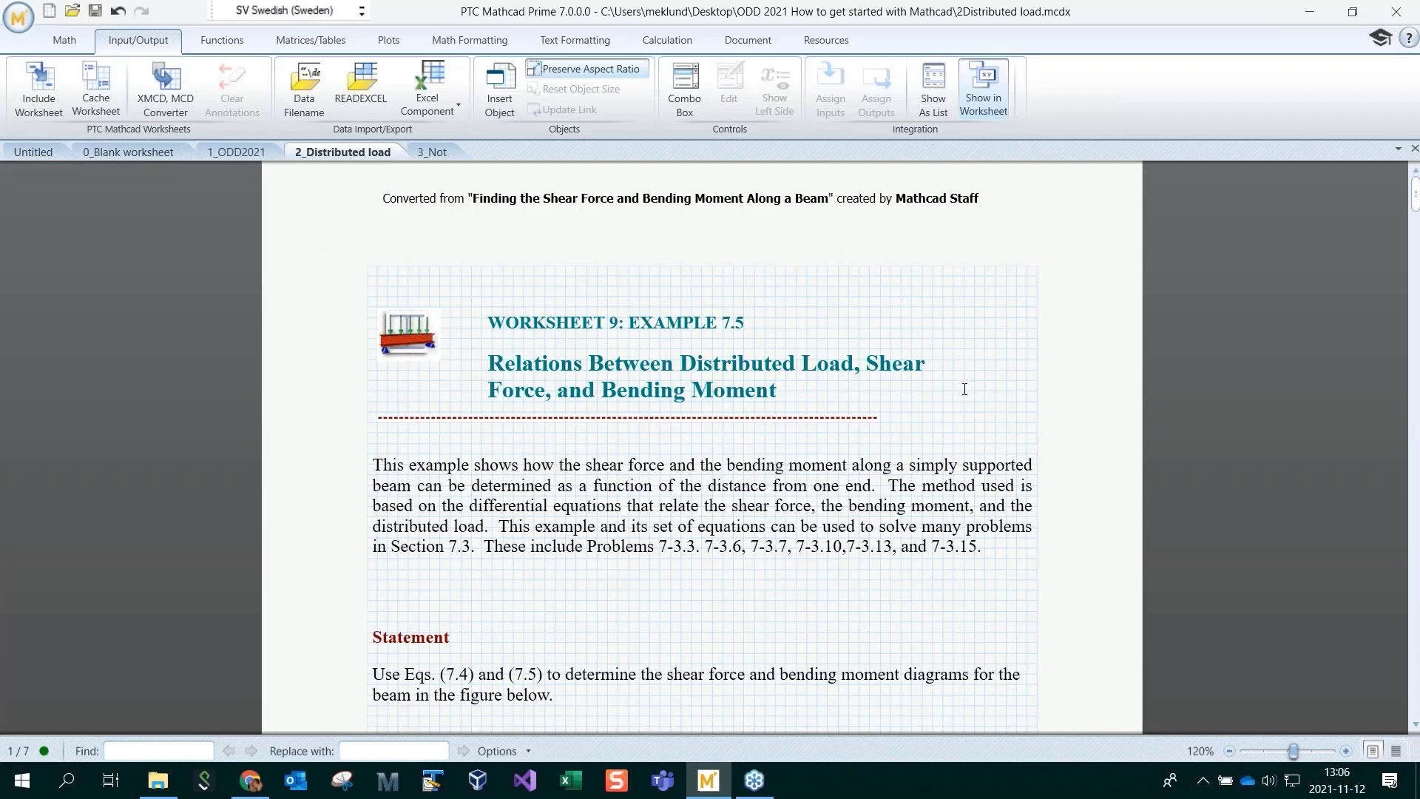
{"action": "left_click", "coordinate": [67, 42]}
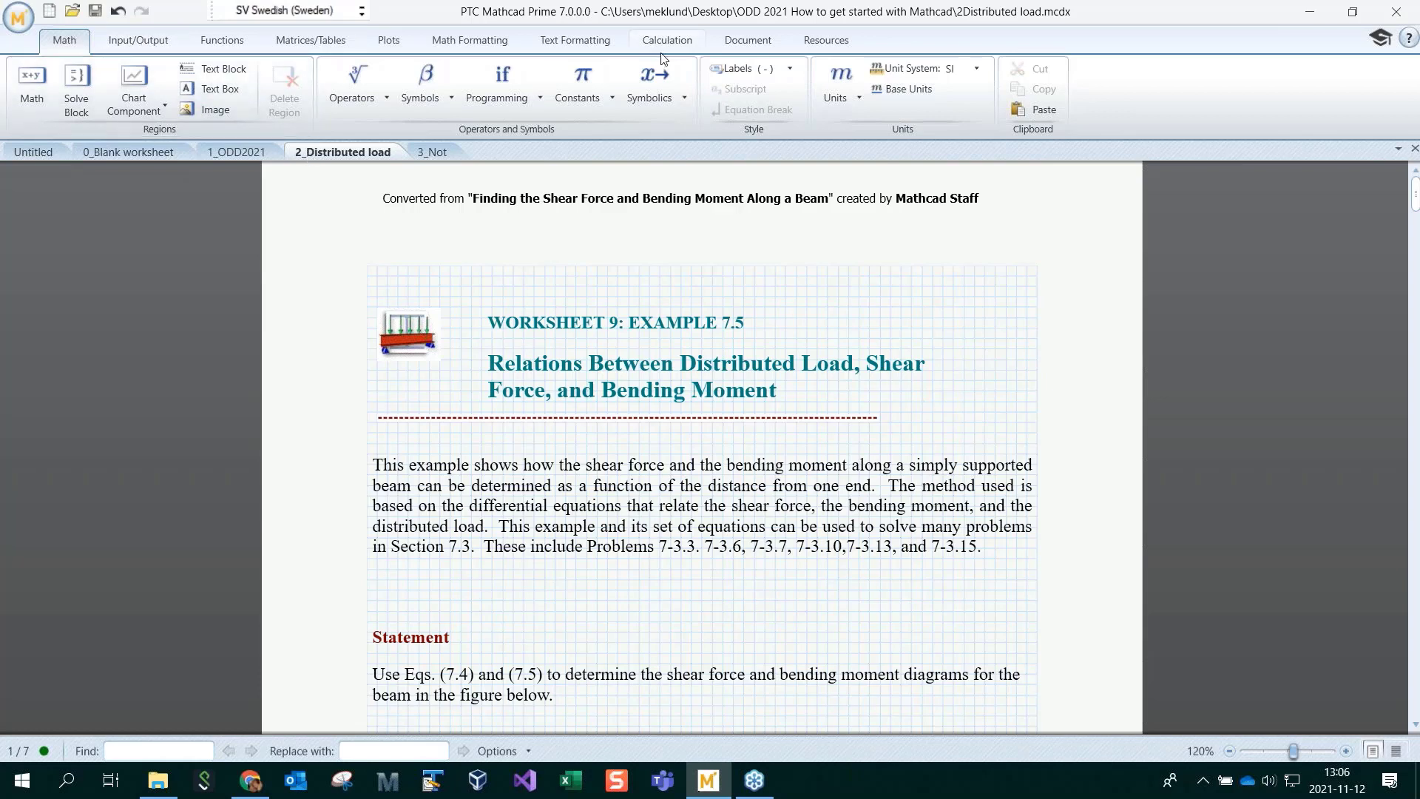
{"action": "left_click", "coordinate": [222, 41]}
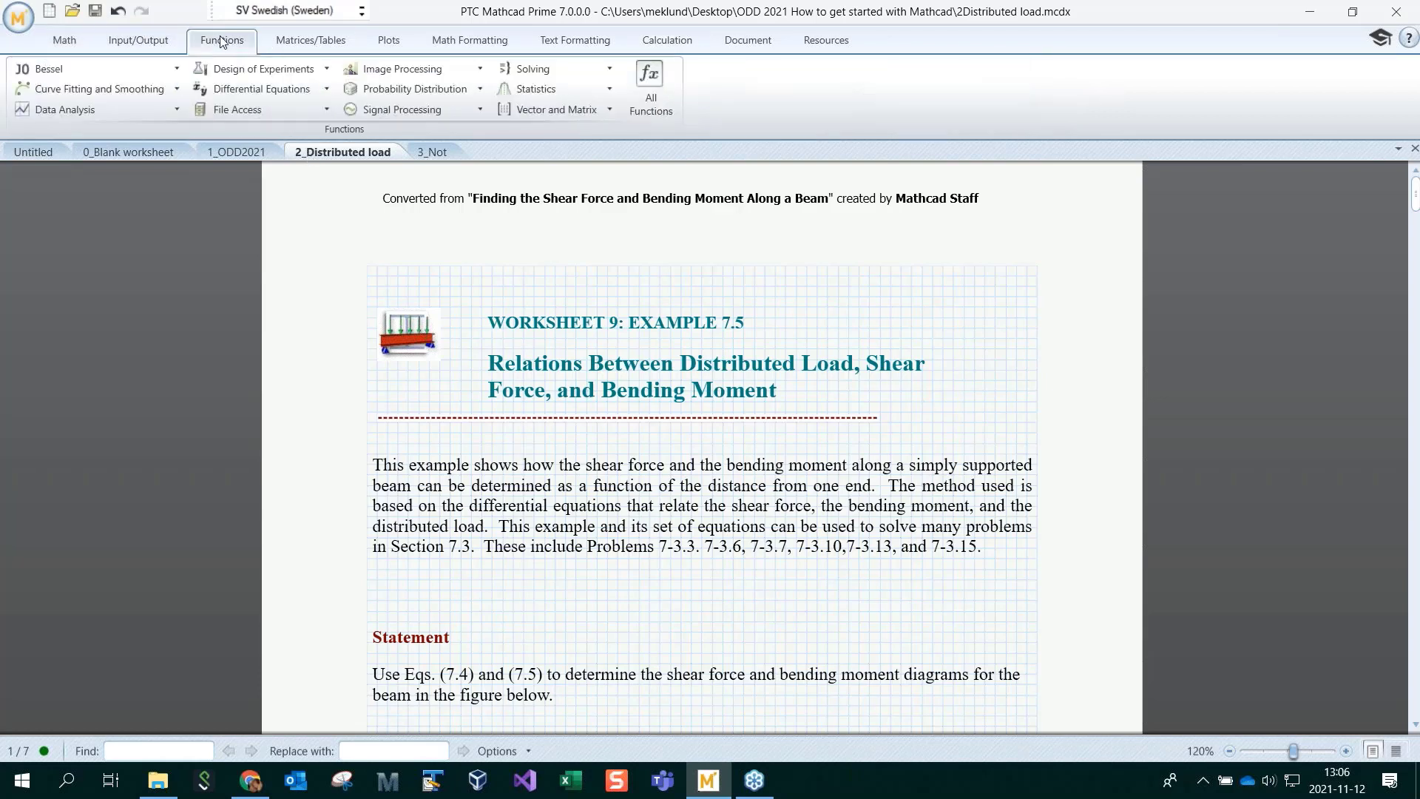
{"action": "left_click", "coordinate": [310, 40]}
{"action": "left_click", "coordinate": [388, 41]}
{"action": "left_click", "coordinate": [492, 46]}
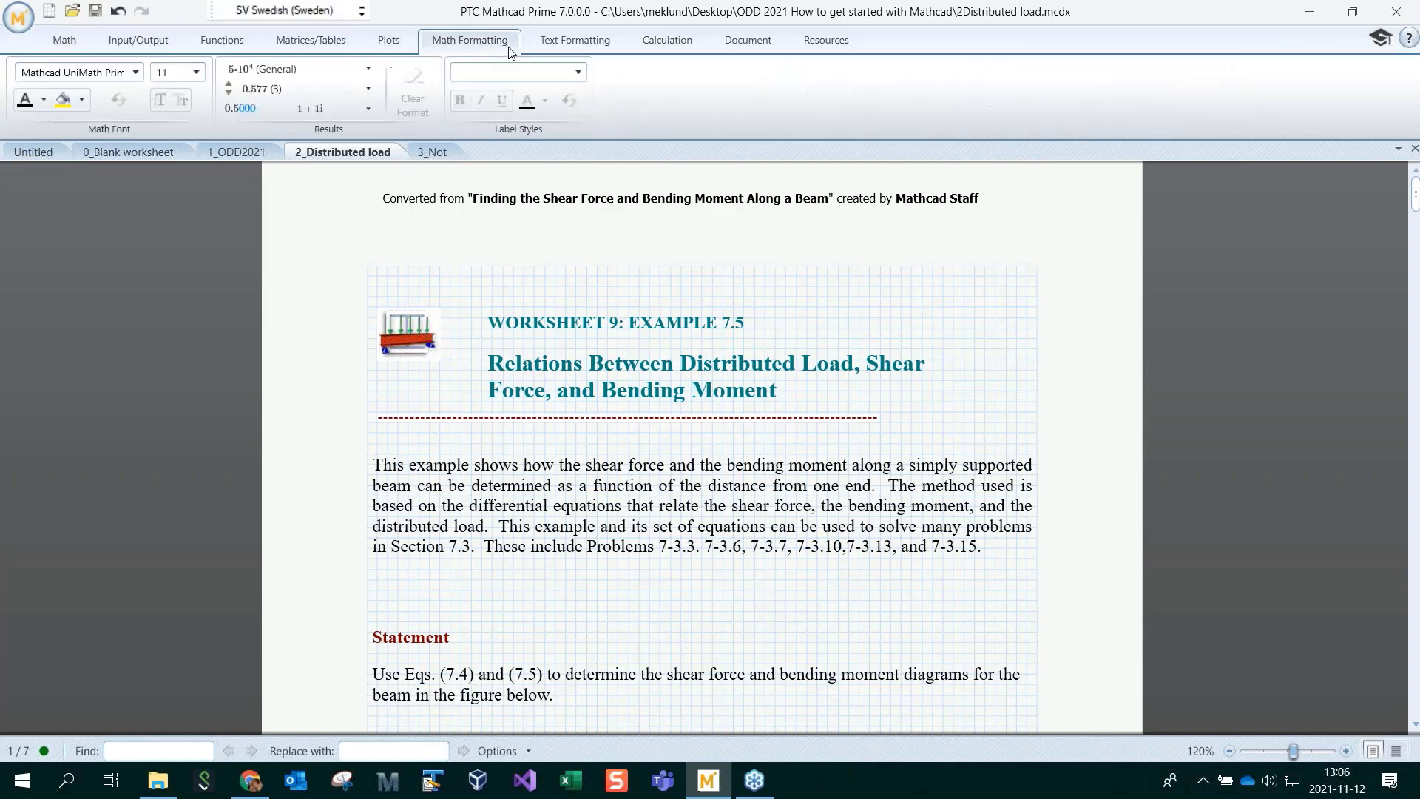
Collapse the command ribbon to enlarge the worksheet area, and restore it with the math commands shown
{"action": "double_click", "coordinate": [451, 42]}
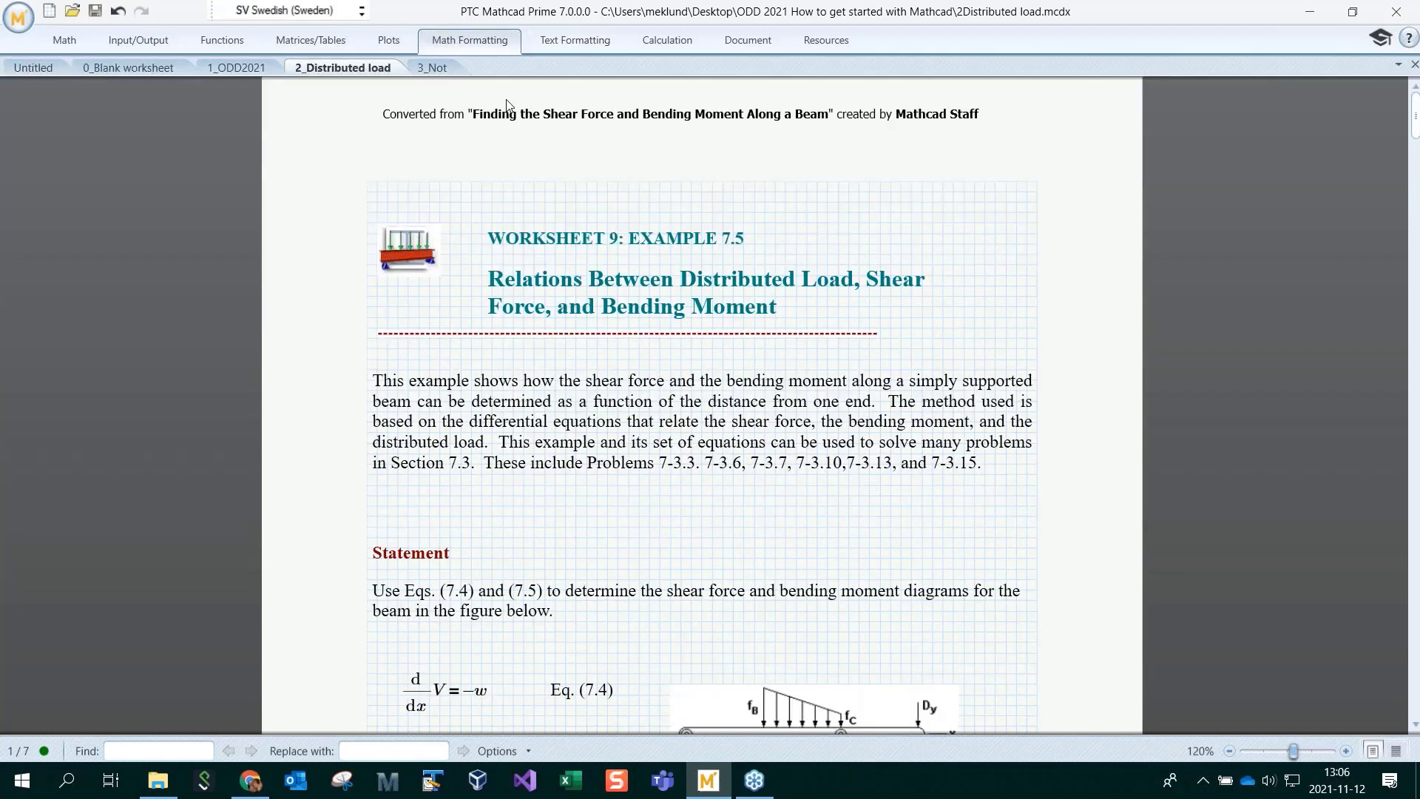
{"action": "double_click", "coordinate": [478, 45]}
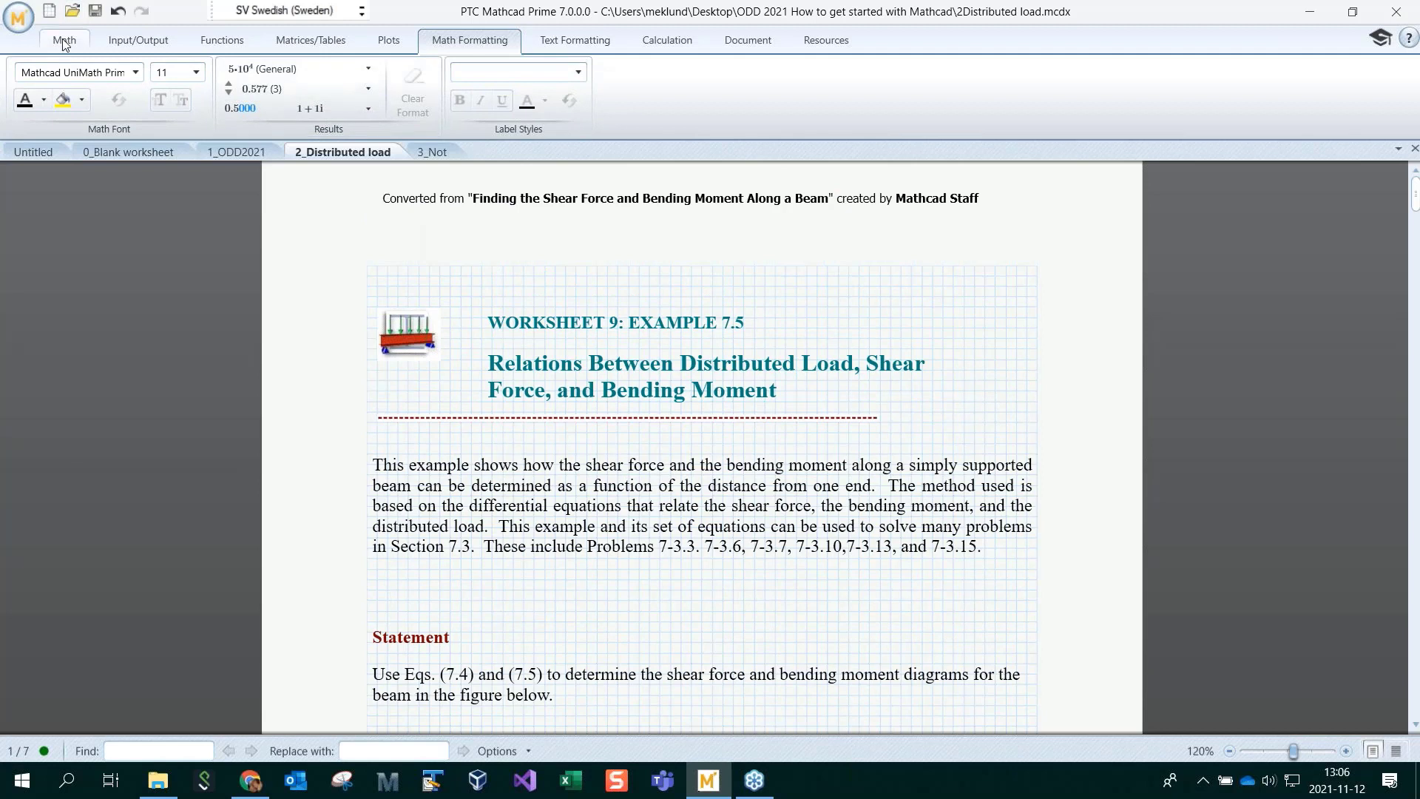
{"action": "left_click", "coordinate": [64, 45]}
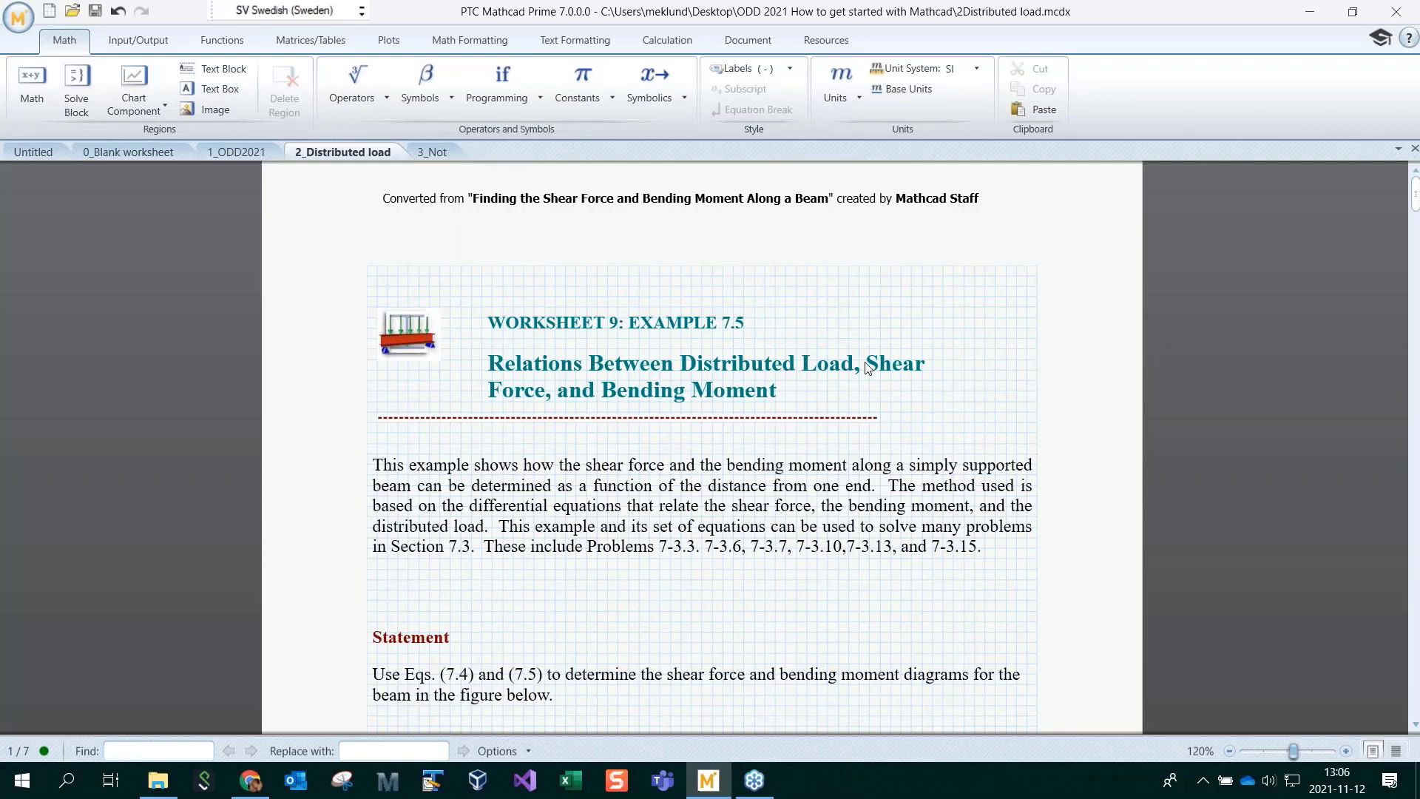
Hide and restore the grid in the distributed load worksheet, and compare it with the blank worksheet's grid
{"action": "left_click", "coordinate": [747, 41]}
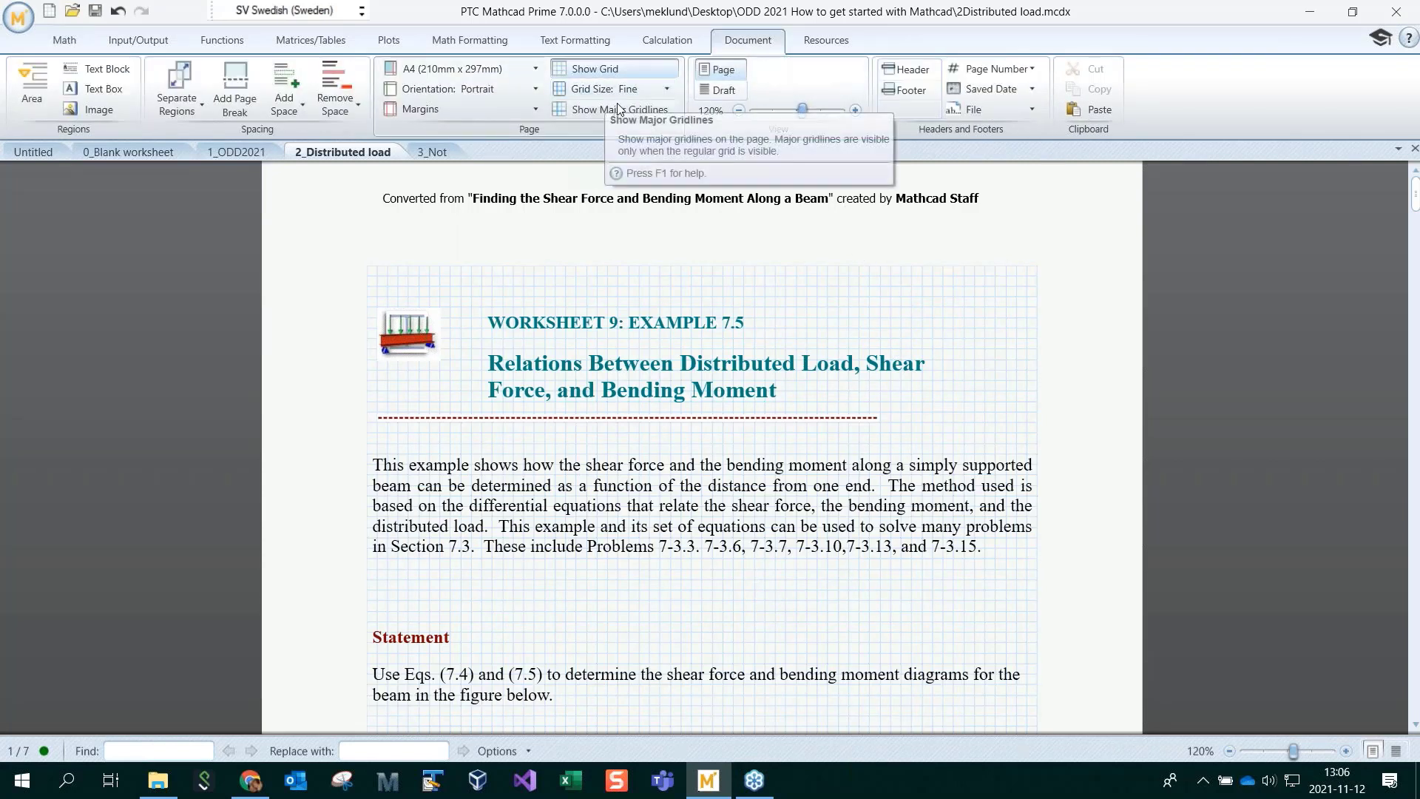
{"action": "left_click", "coordinate": [620, 68]}
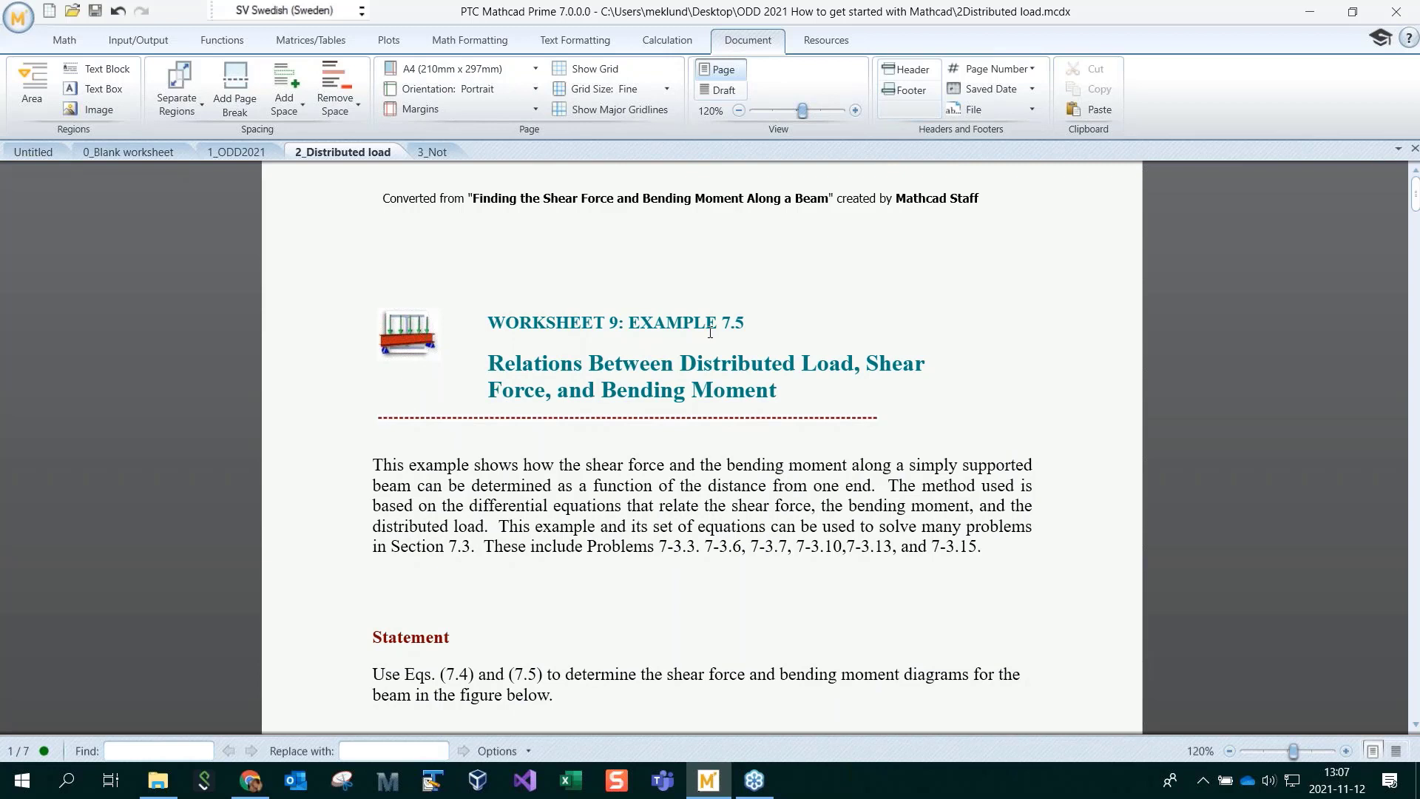
{"action": "left_click", "coordinate": [654, 91]}
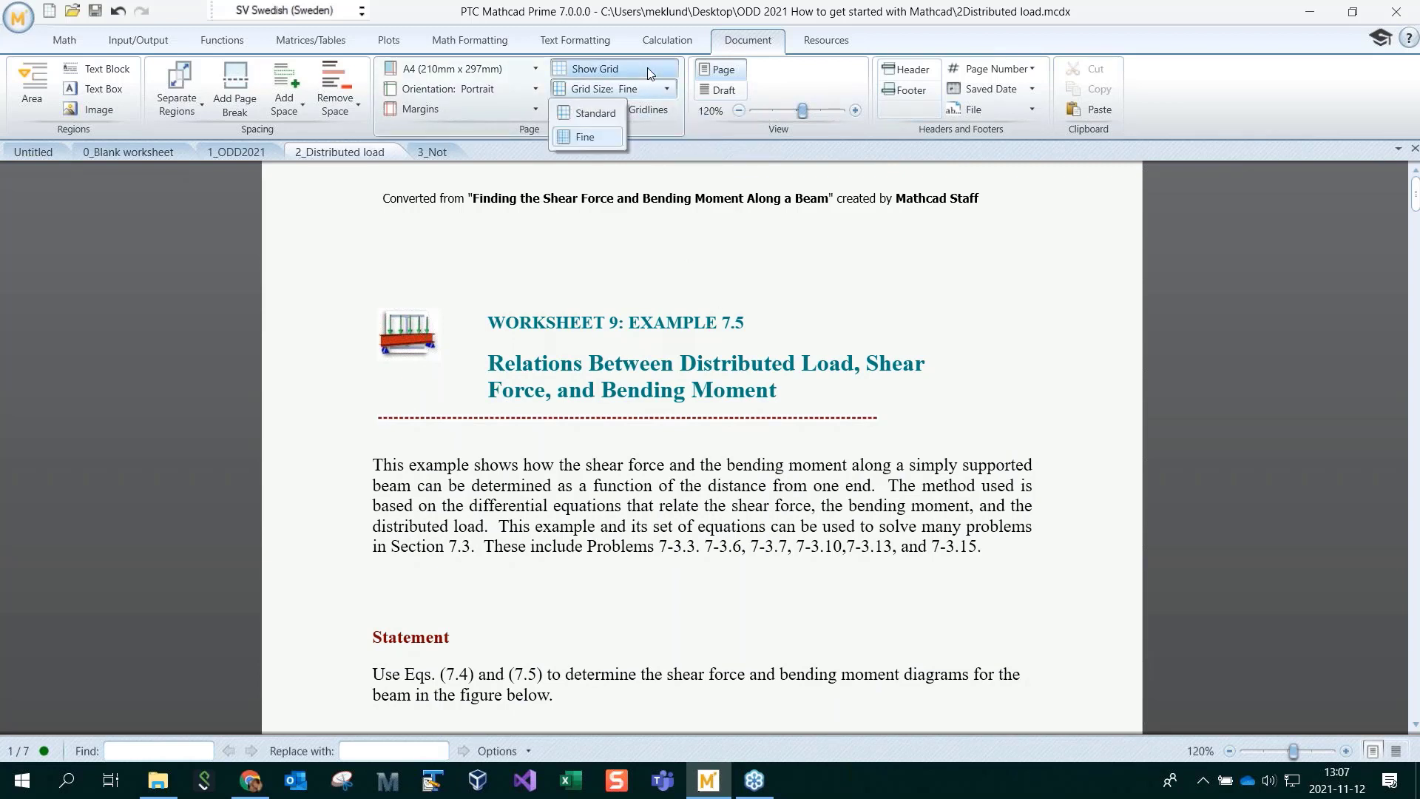
{"action": "left_click", "coordinate": [647, 68]}
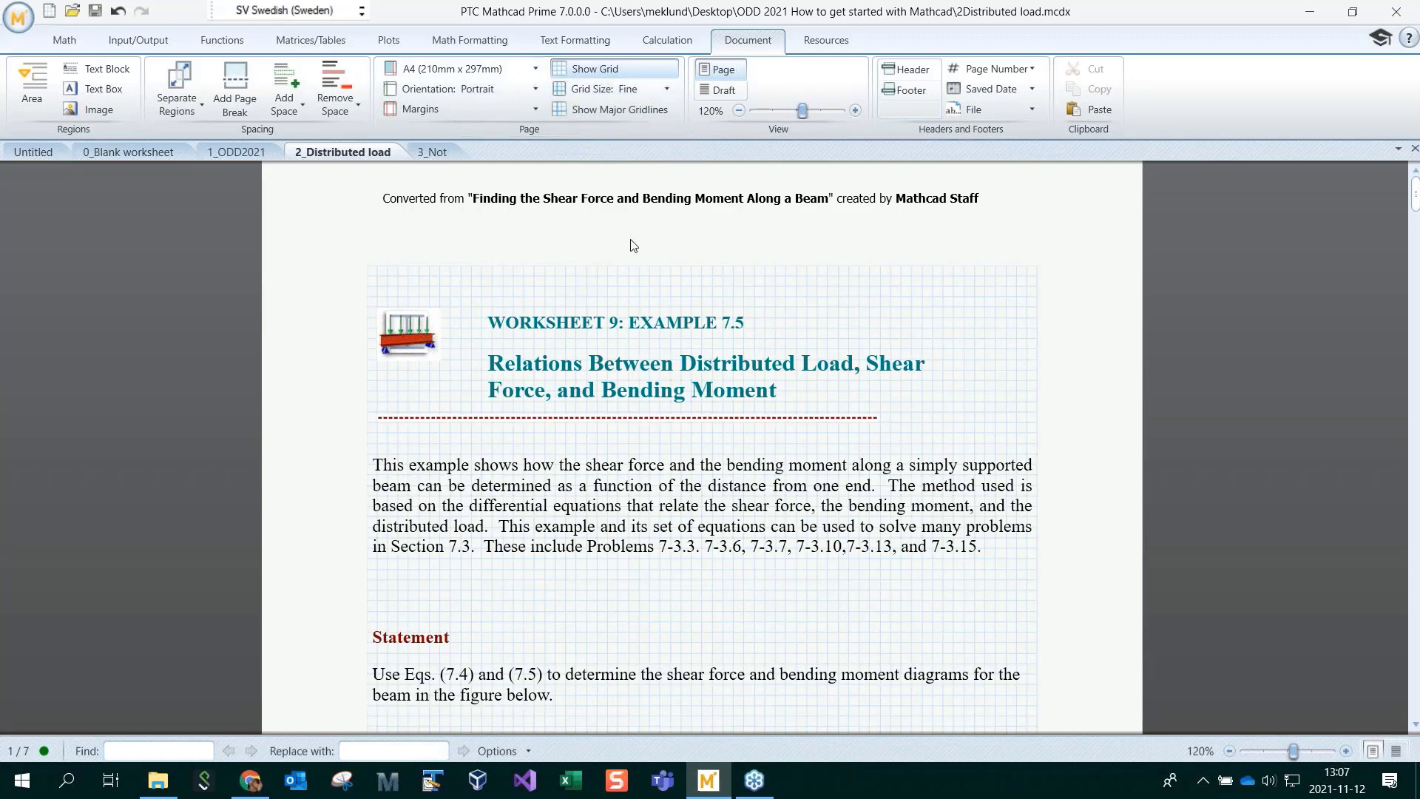
{"action": "left_click", "coordinate": [117, 151]}
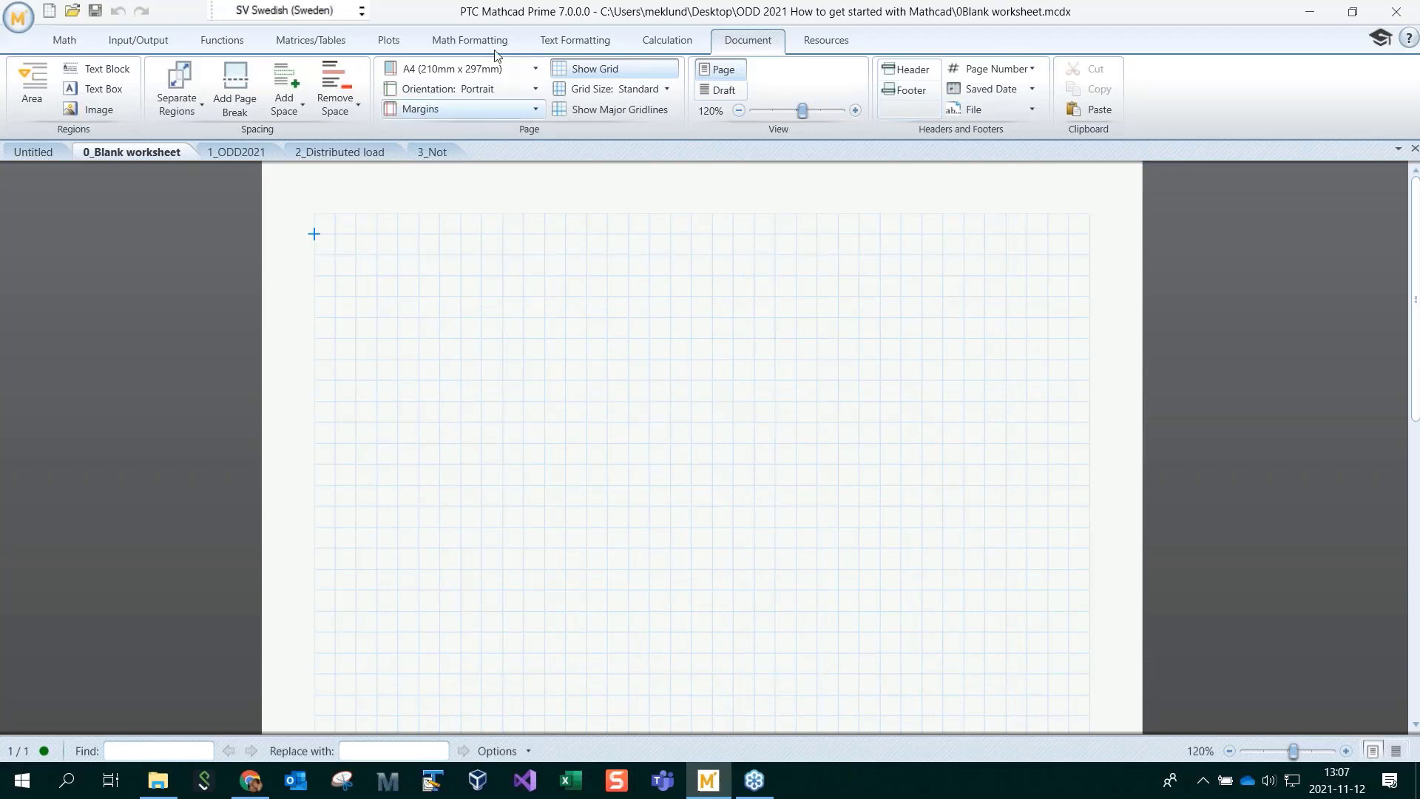
{"action": "left_click", "coordinate": [335, 153]}
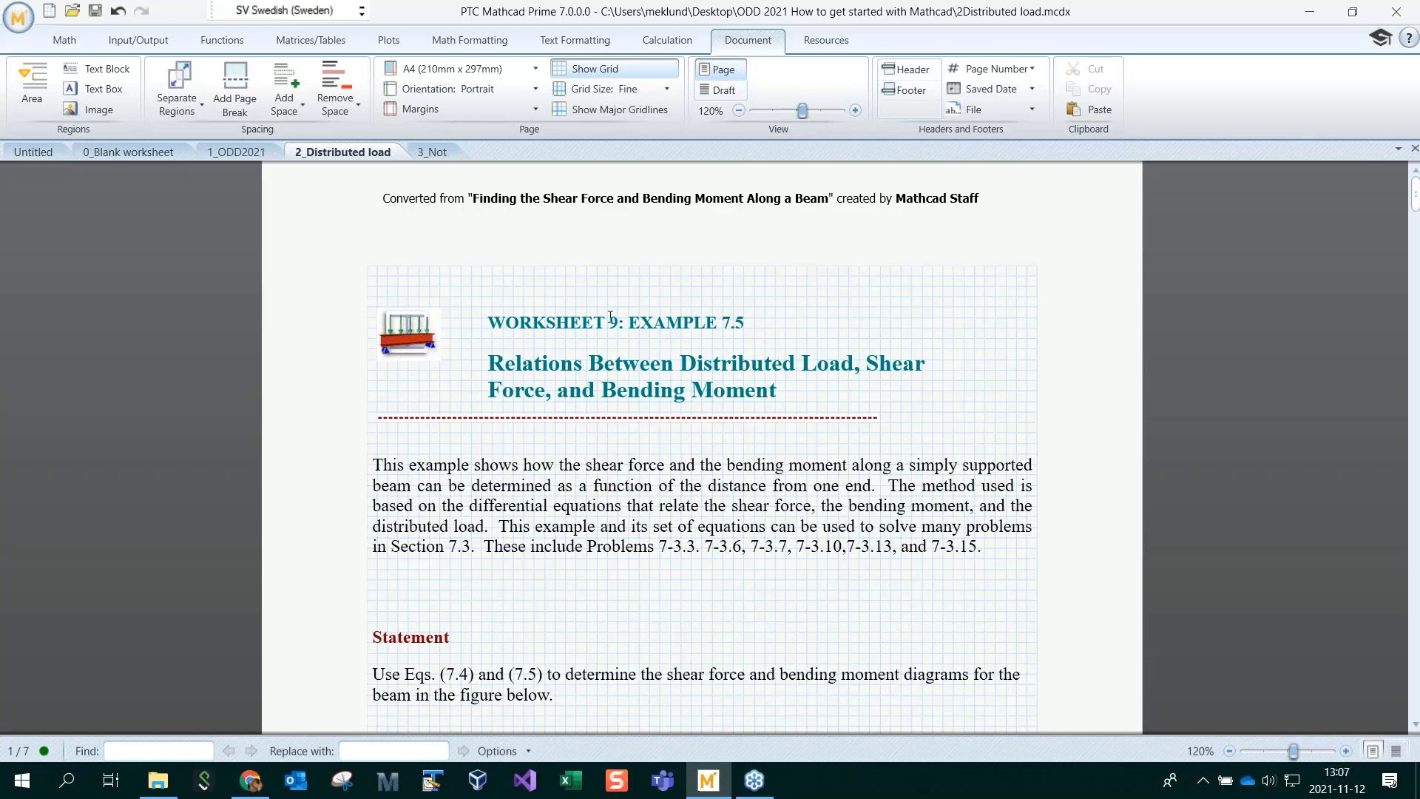
Open the page header and the first page's footer in the distributed load worksheet for inspection, leaving both unedited
{"action": "double_click", "coordinate": [598, 224]}
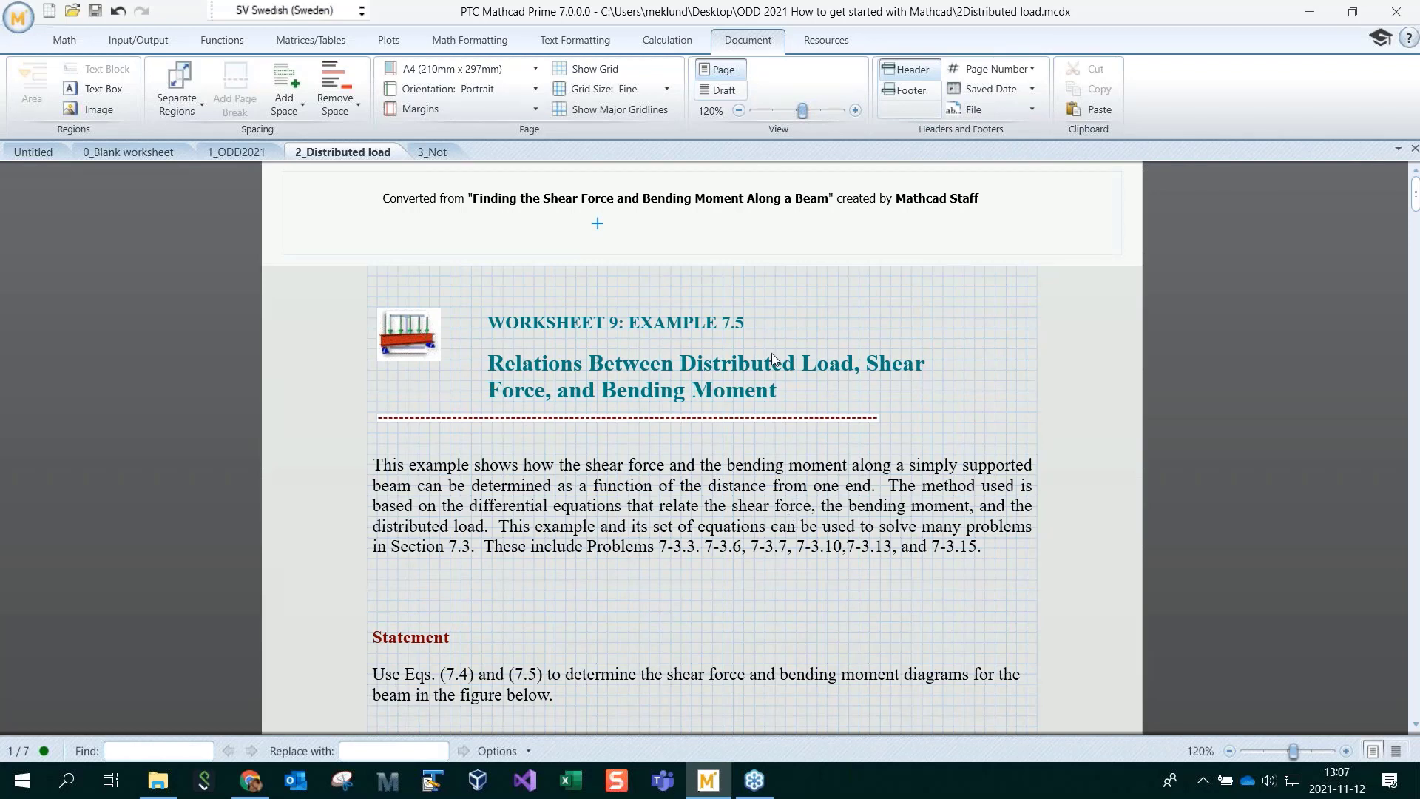
{"action": "left_click", "coordinate": [816, 314]}
{"action": "scroll", "coordinate": [816, 313], "scroll_direction": "down", "scroll_amount": 5}
{"action": "scroll", "coordinate": [784, 469], "scroll_direction": "down", "scroll_amount": 4}
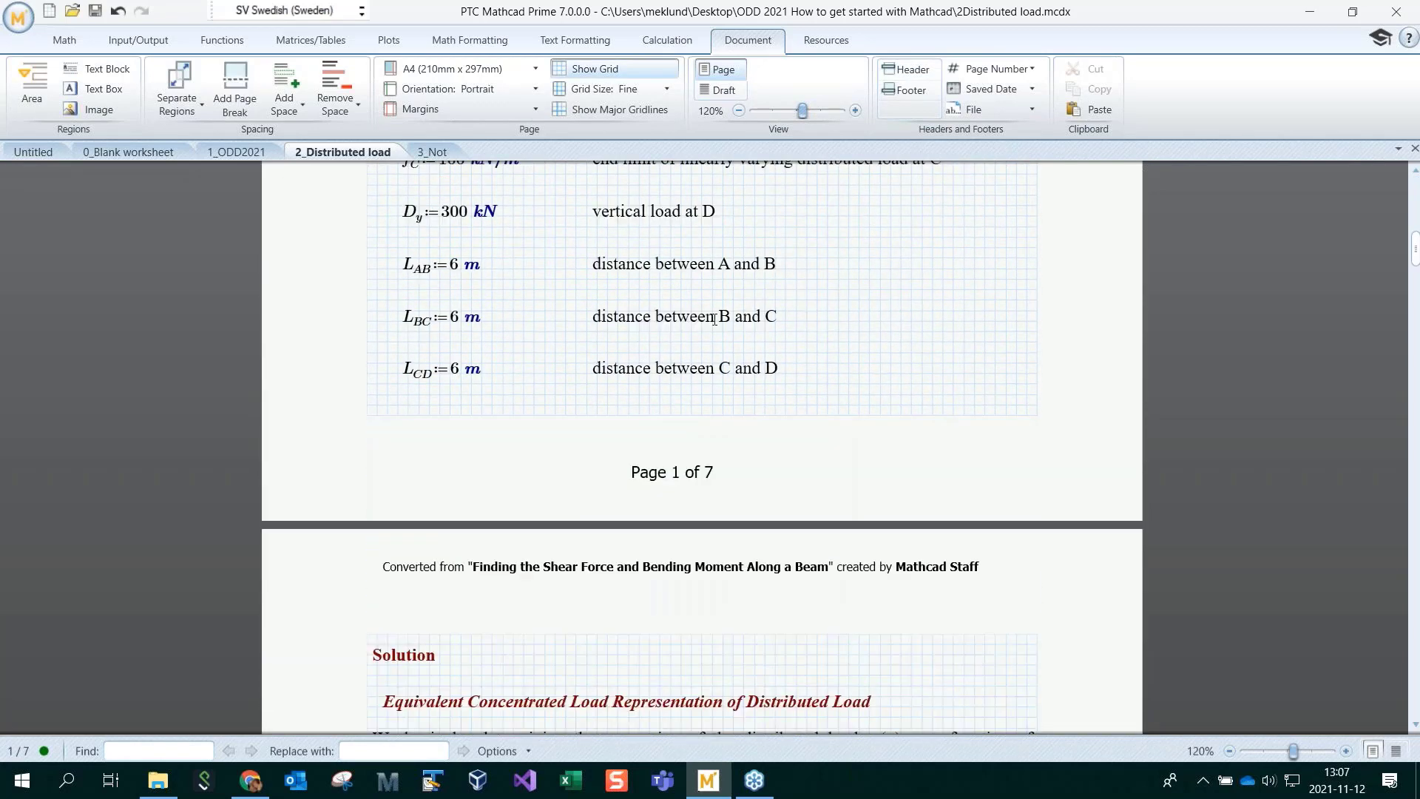
{"action": "double_click", "coordinate": [784, 469]}
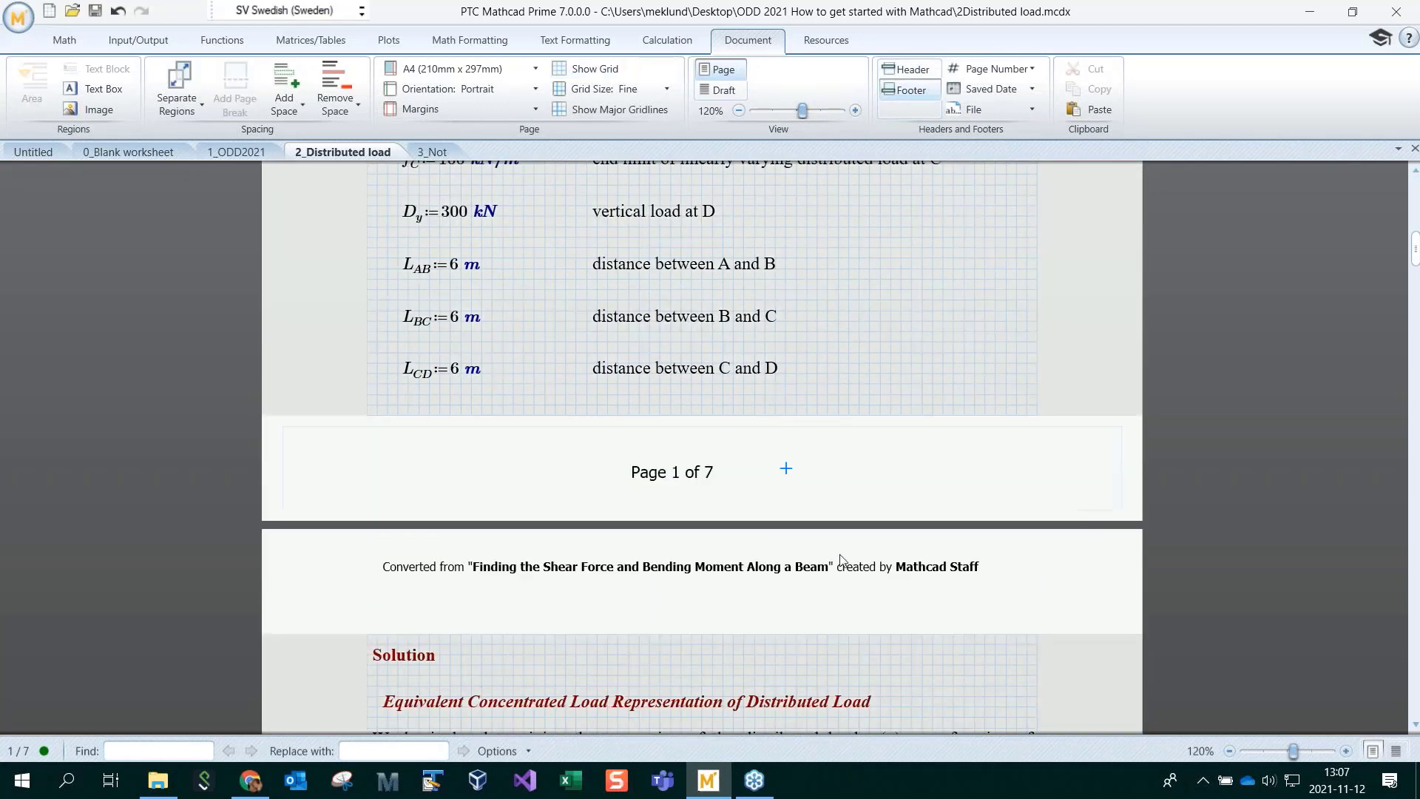
{"action": "left_click", "coordinate": [818, 317]}
{"action": "scroll", "coordinate": [817, 322], "scroll_direction": "up", "scroll_amount": 7}
{"action": "scroll", "coordinate": [823, 332], "scroll_direction": "up", "scroll_amount": 3}
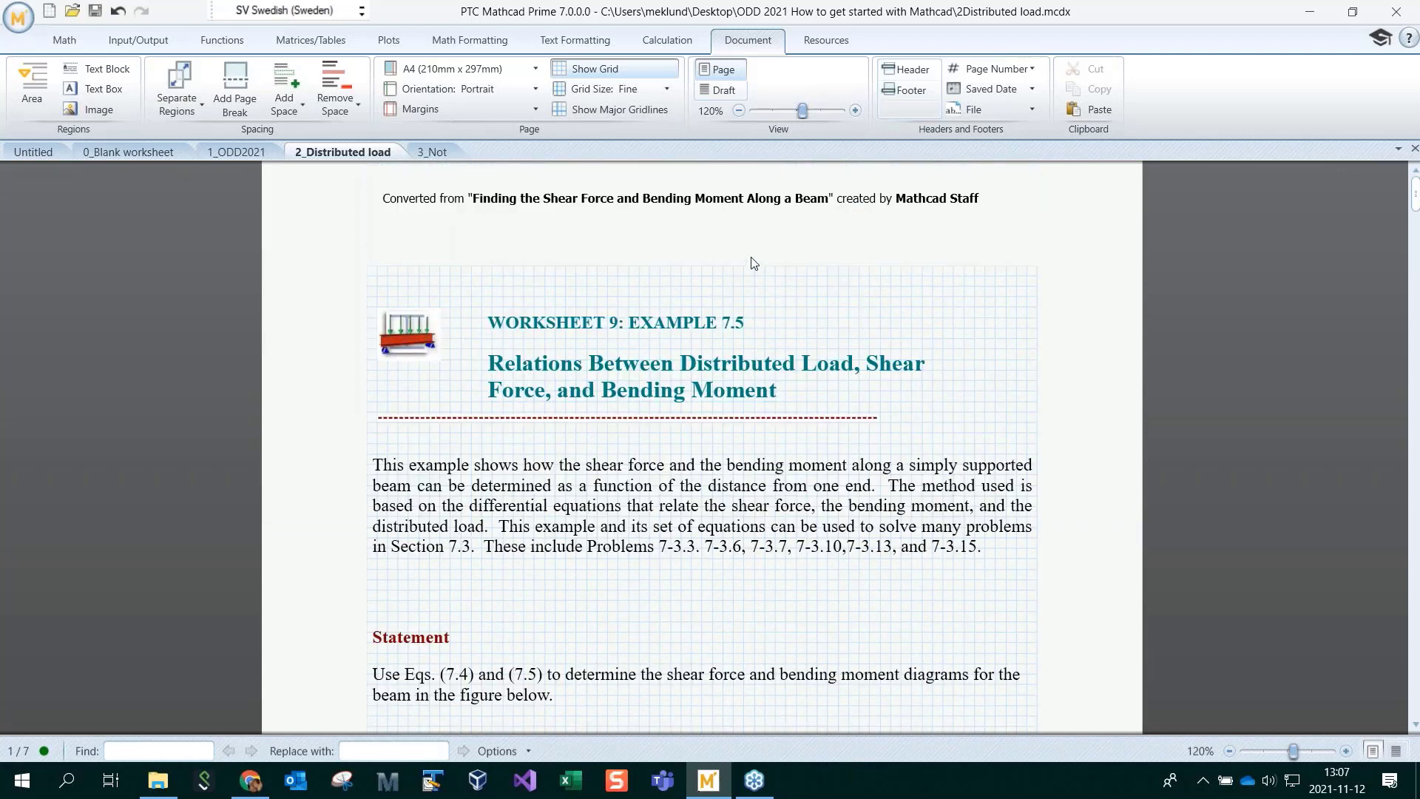
Switch the worksheet to Draft view, and temporarily hide its grid and the command ribbon
{"action": "left_click", "coordinate": [723, 90]}
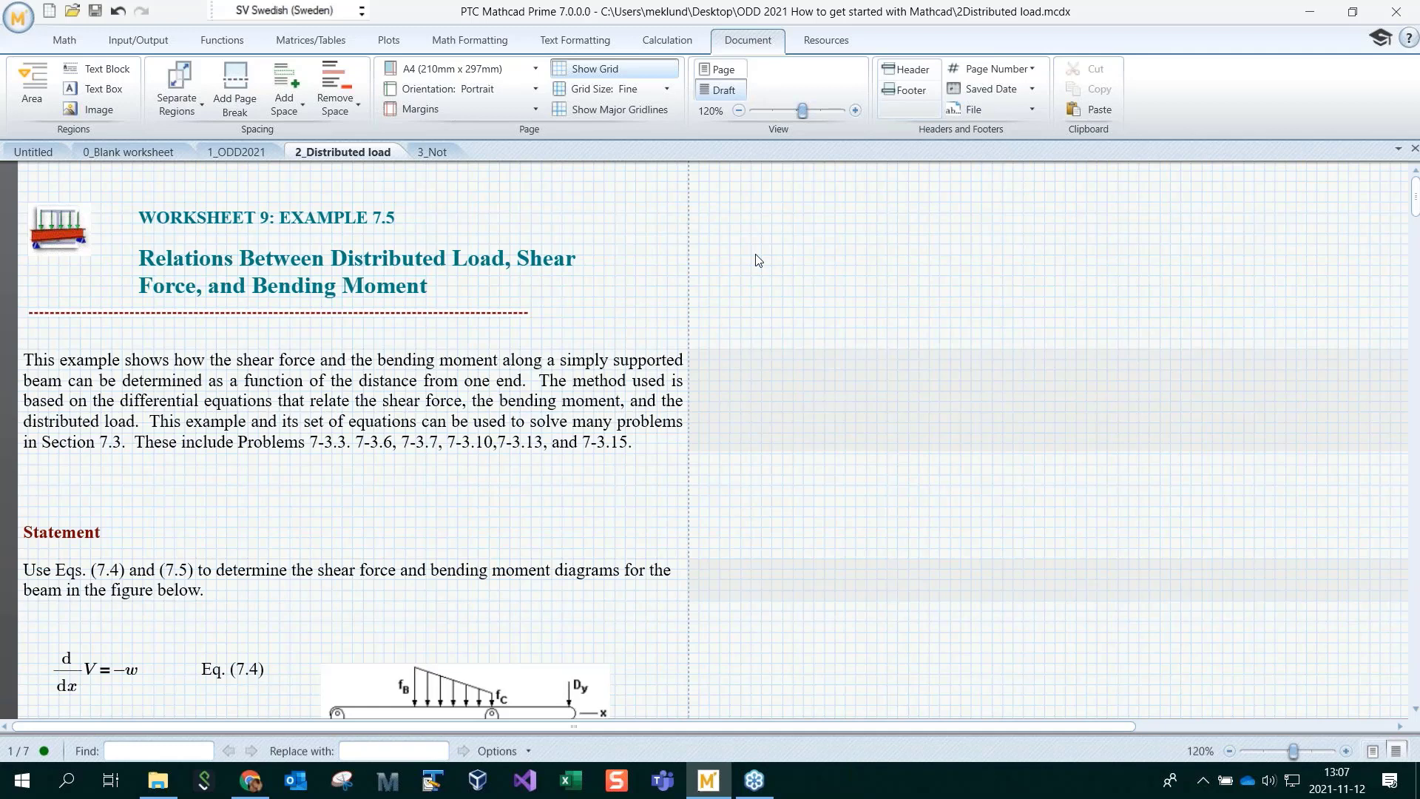
{"action": "left_click", "coordinate": [614, 72]}
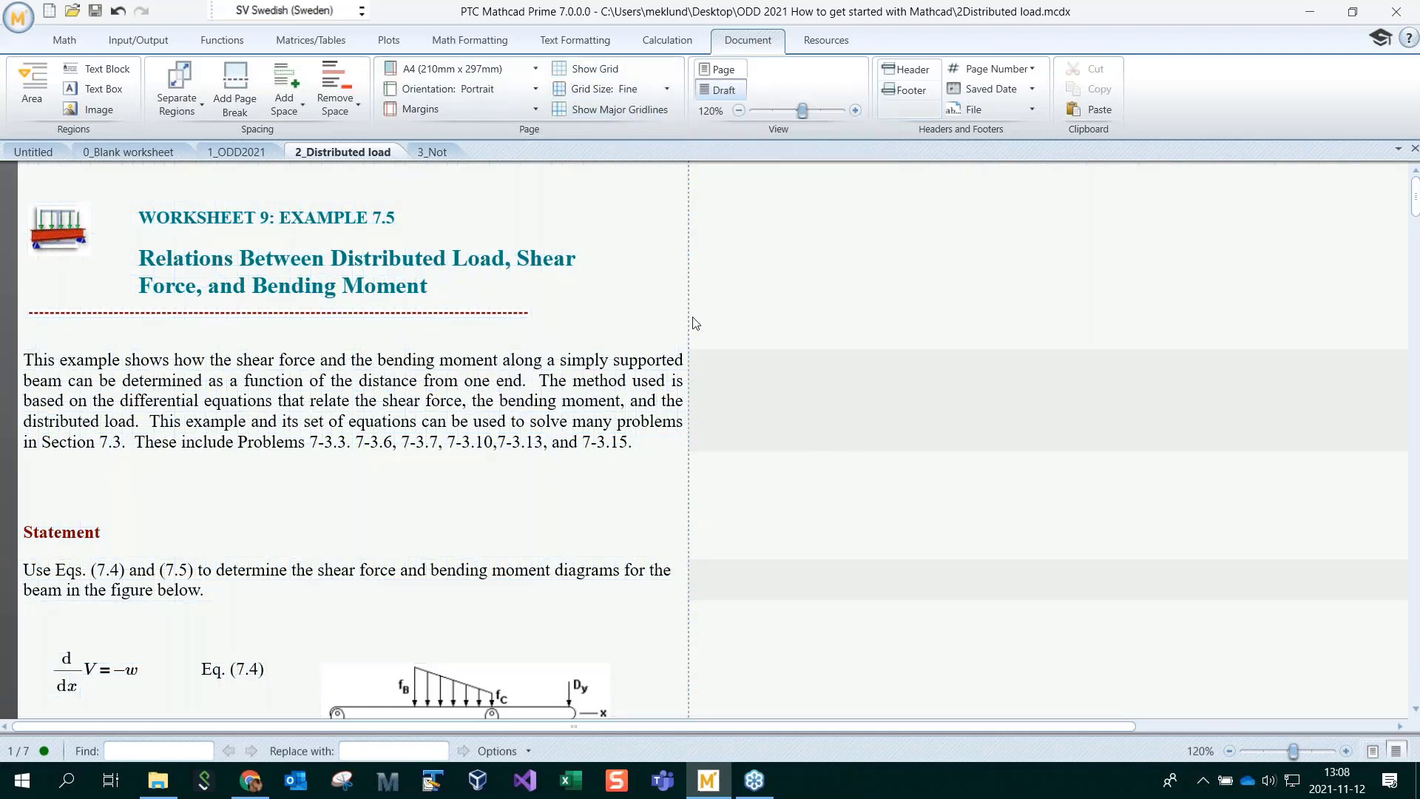
{"action": "double_click", "coordinate": [748, 40]}
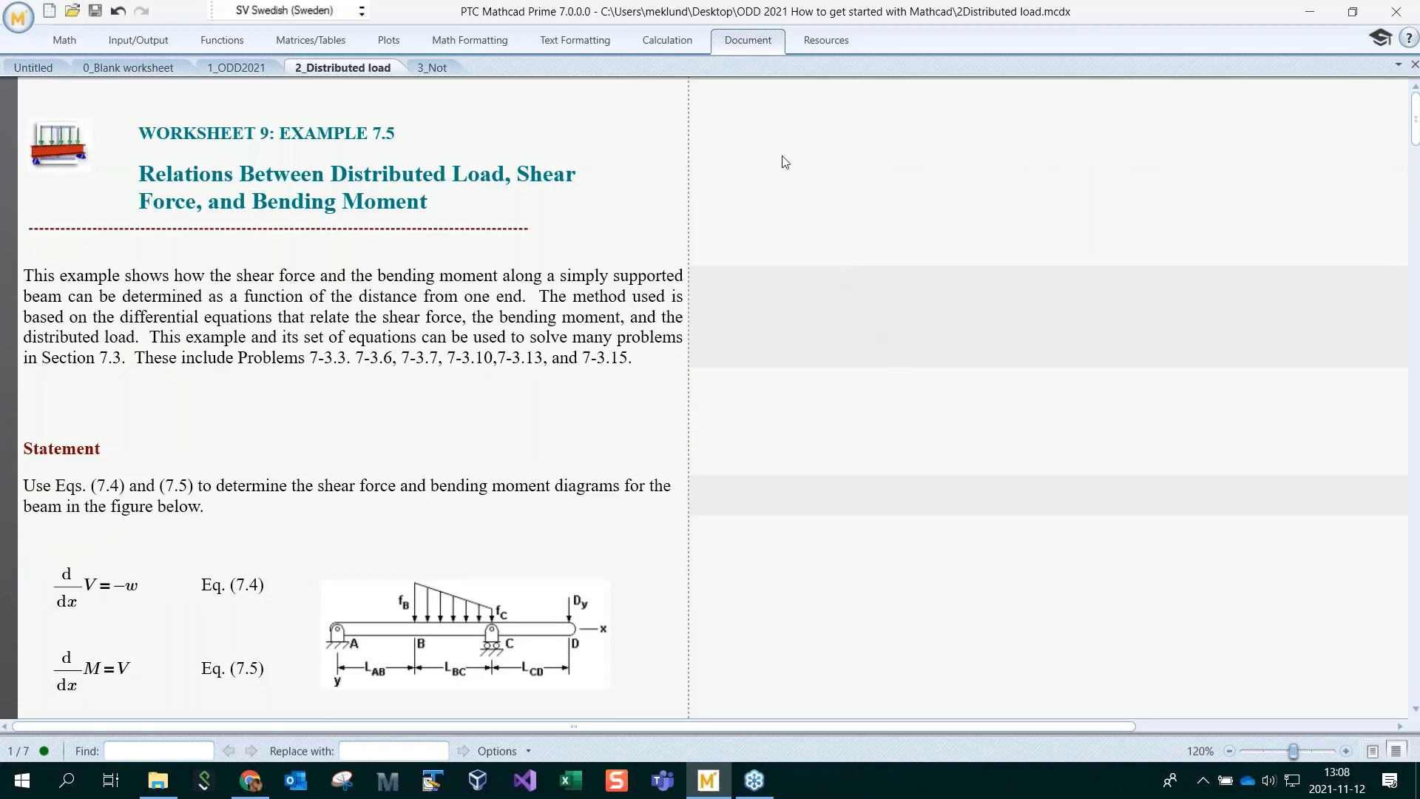
{"action": "left_click", "coordinate": [736, 46]}
{"action": "double_click", "coordinate": [735, 46]}
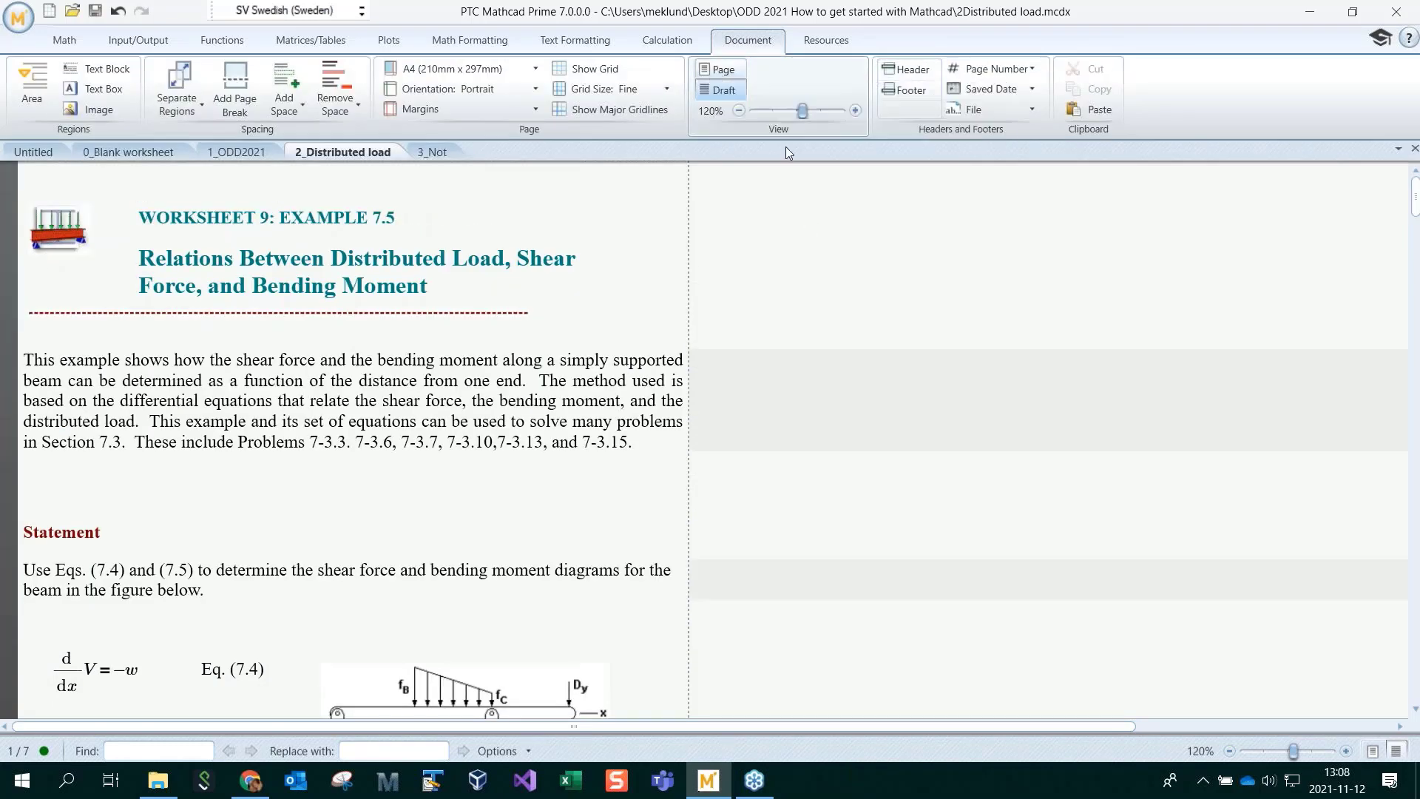
{"action": "left_click", "coordinate": [588, 68]}
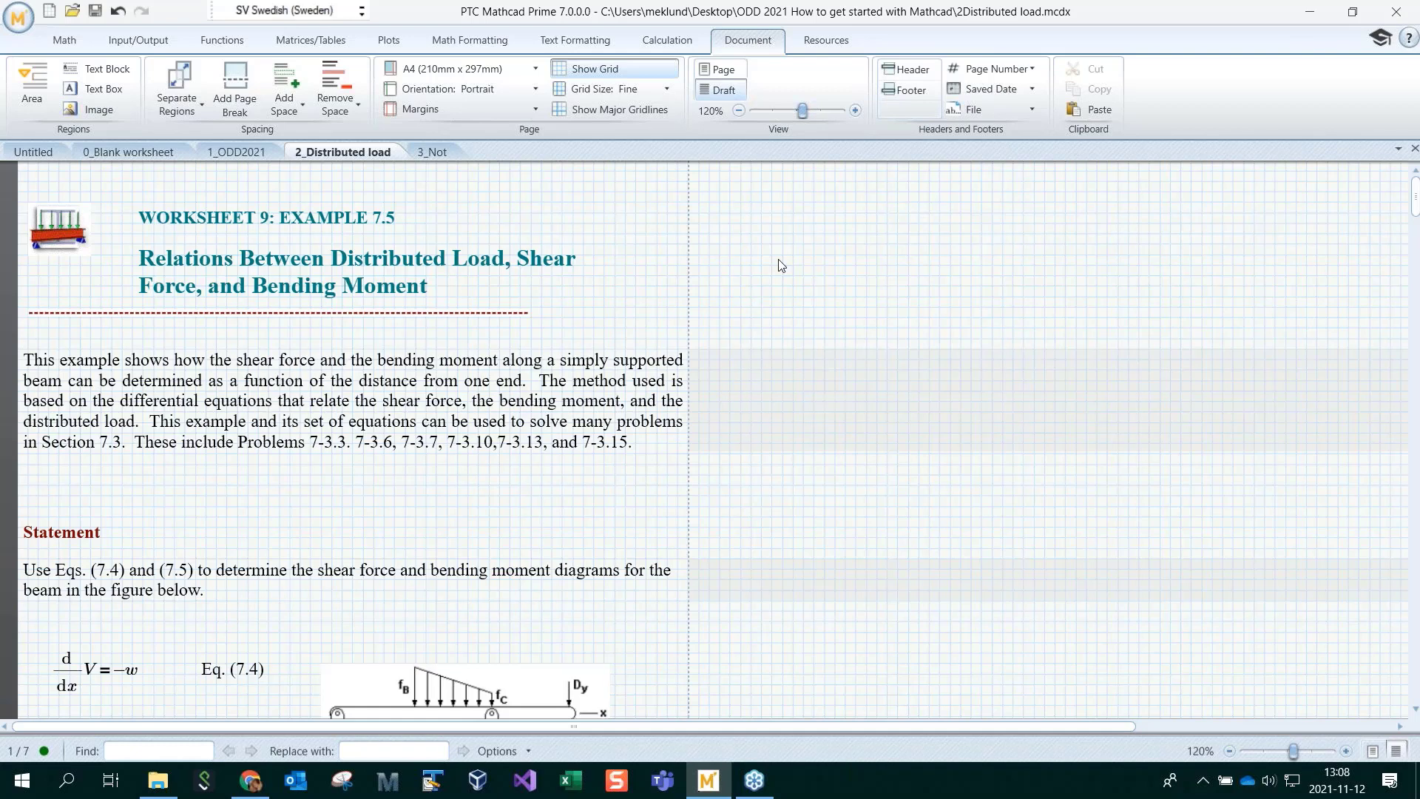
Open the XMCD, MCD Converter, look over its conversion options, and close it without adding worksheets
{"action": "left_click", "coordinate": [730, 222]}
{"action": "left_click", "coordinate": [1397, 49]}
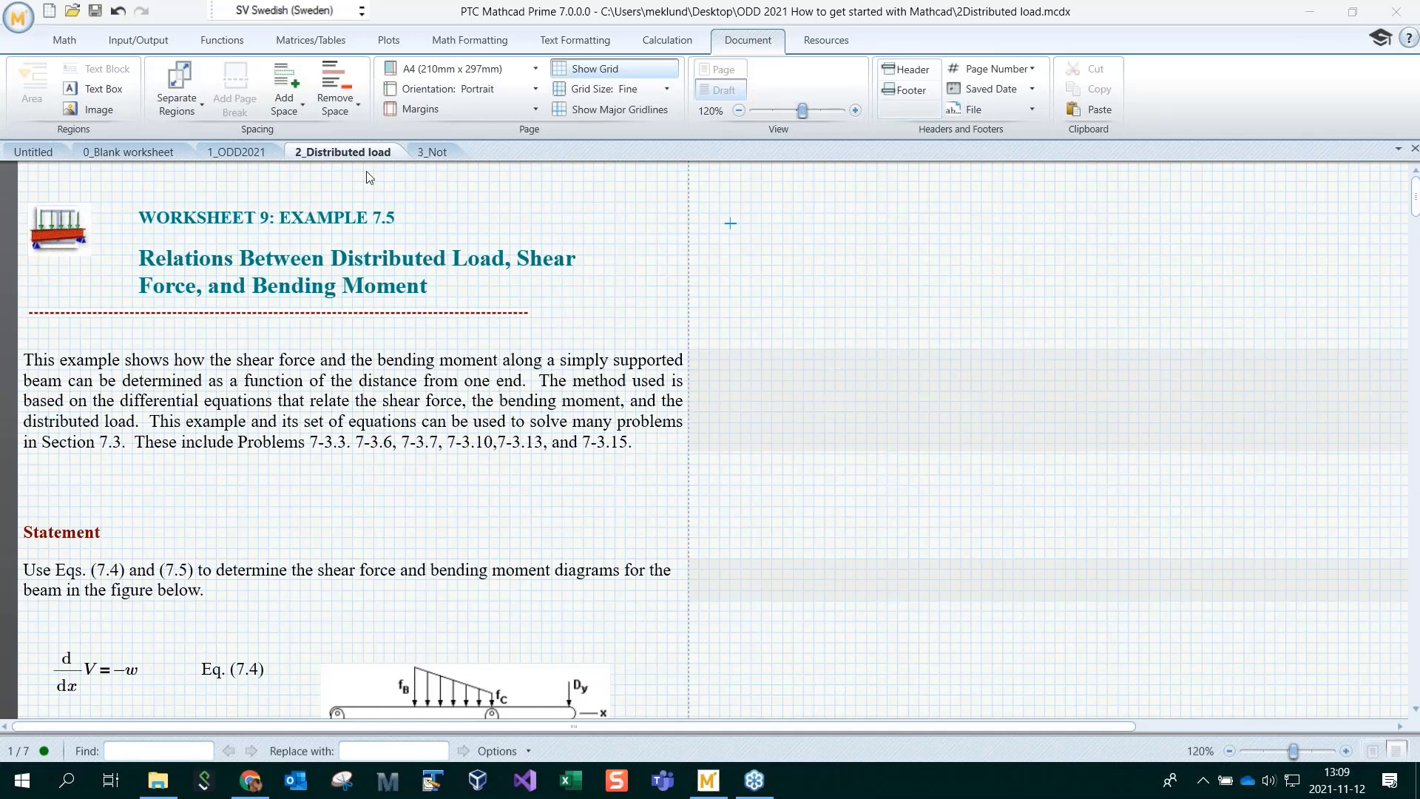
{"action": "left_click", "coordinate": [69, 44]}
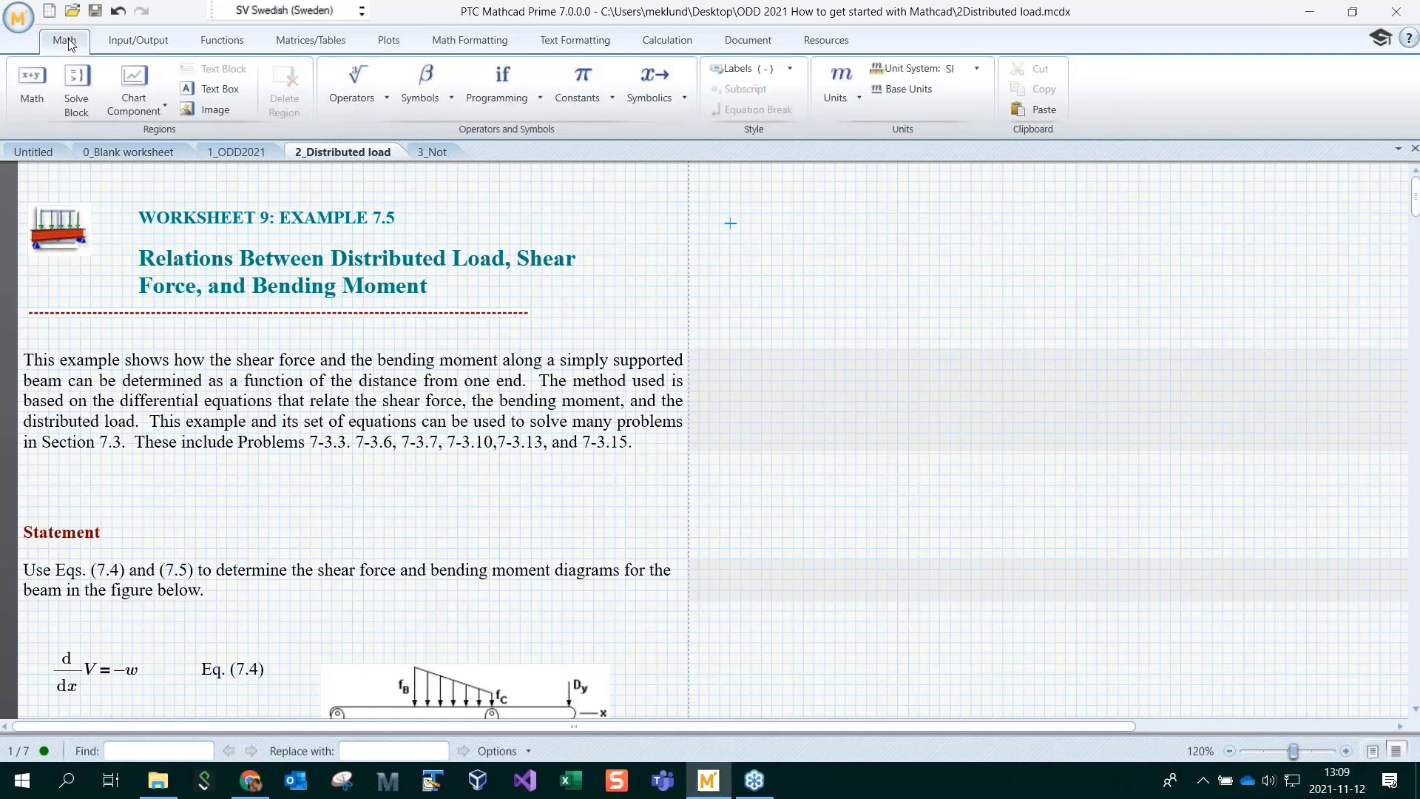
{"action": "left_click", "coordinate": [151, 44]}
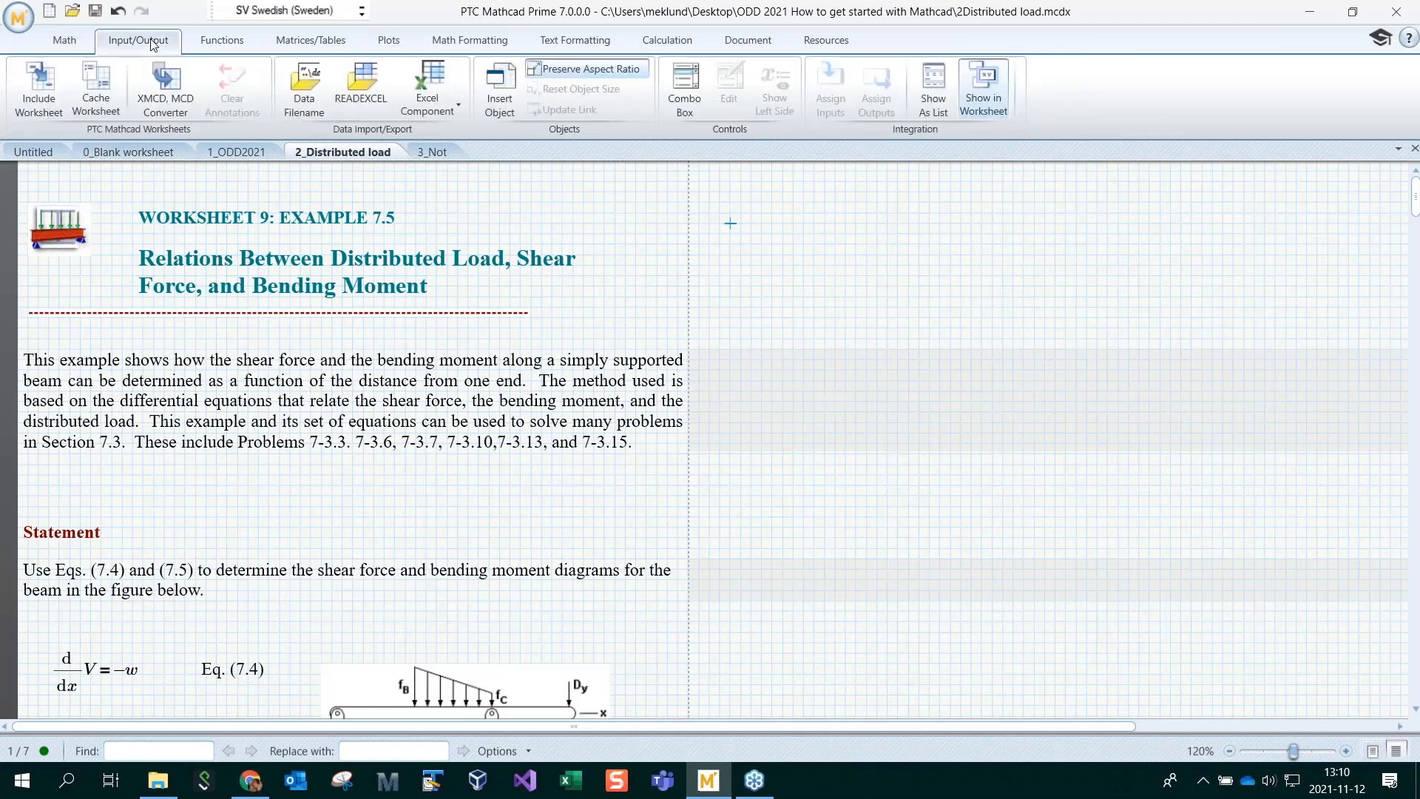
{"action": "left_click", "coordinate": [172, 109]}
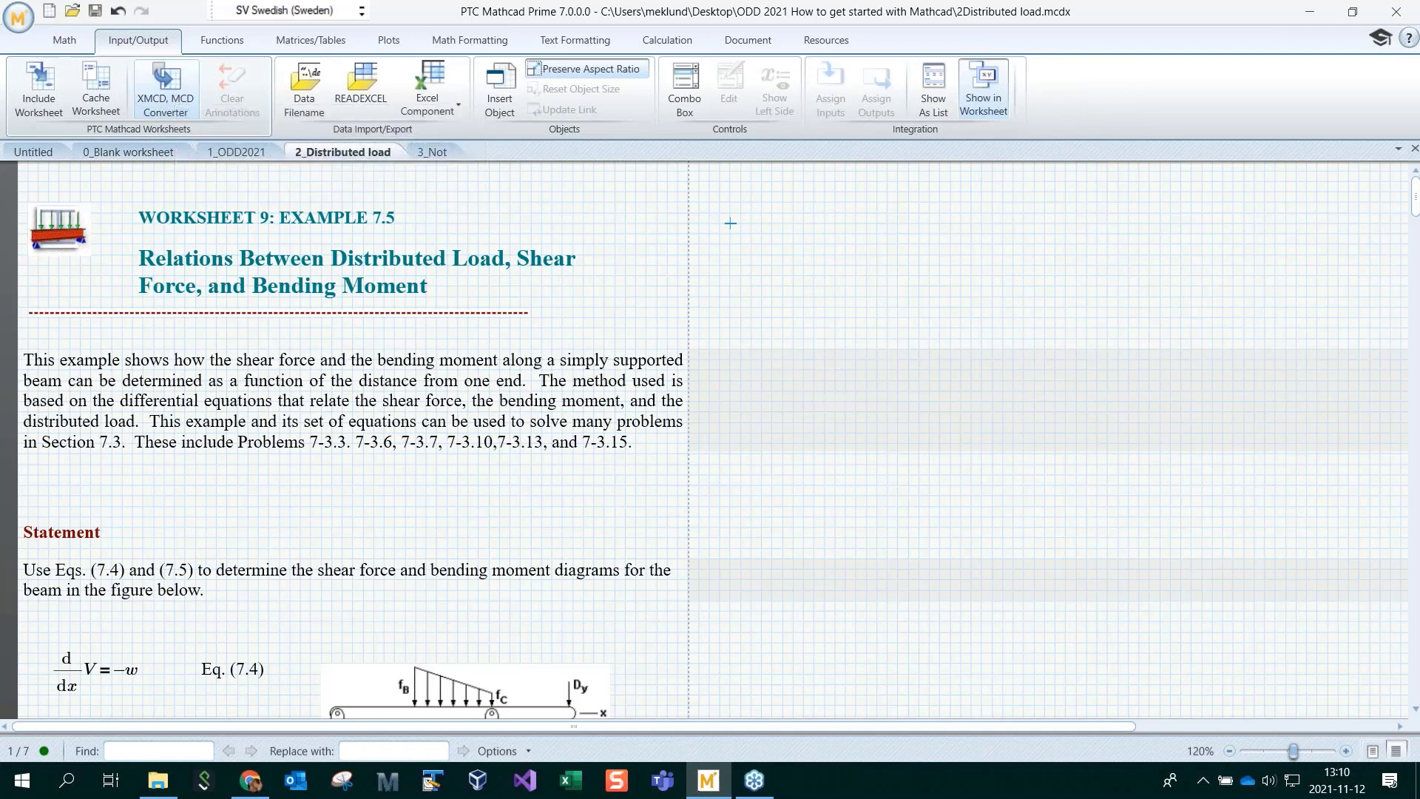
{"action": "left_click_drag", "start_coordinate": [344, 64], "coordinate": [503, 125]}
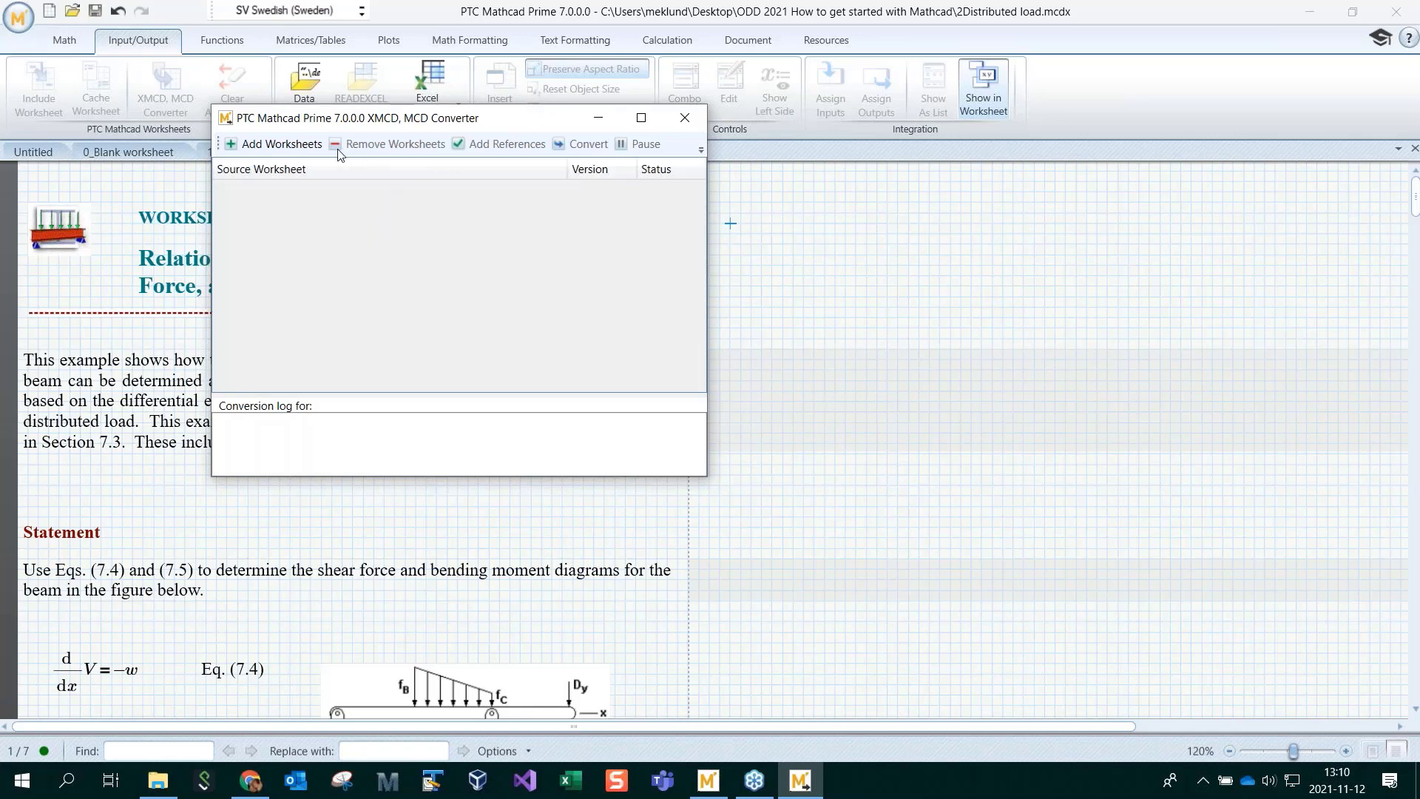
{"action": "left_click", "coordinate": [685, 118]}
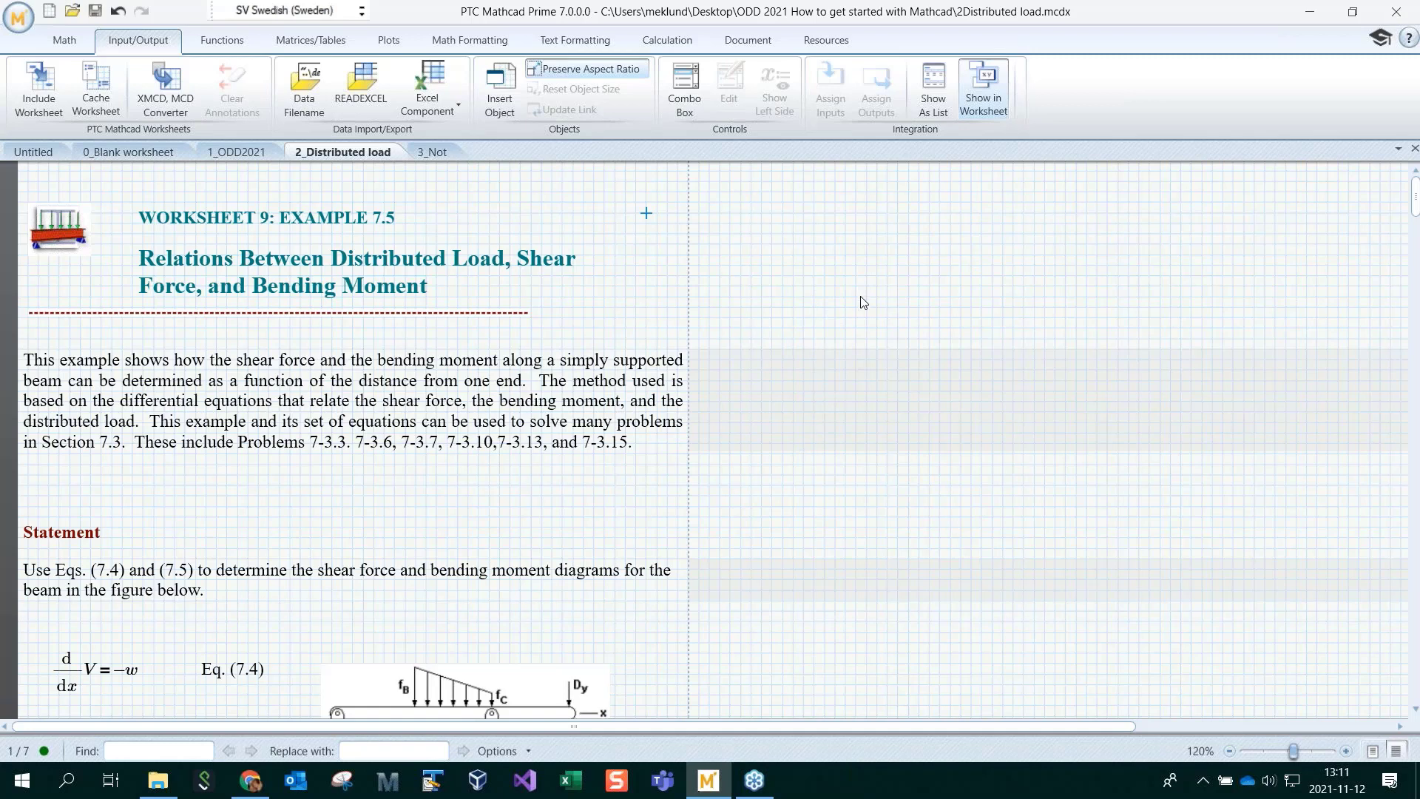
Extend the draft workspace beyond the page margin by moving the insertion point far past its outer edge
{"action": "left_click", "coordinate": [1230, 751]}
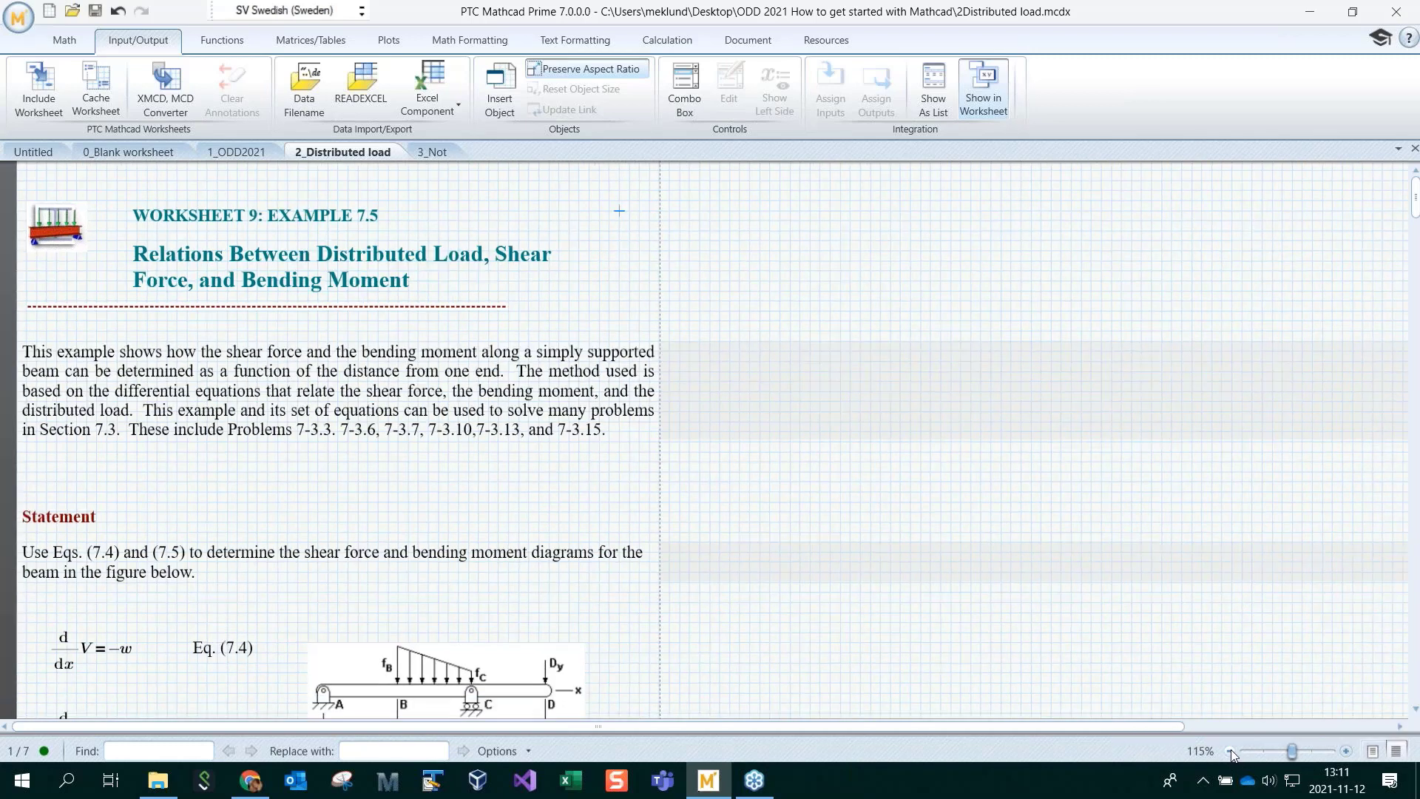
{"action": "left_click", "coordinate": [1229, 752]}
{"action": "left_click", "coordinate": [1229, 751]}
{"action": "left_click", "coordinate": [1230, 751]}
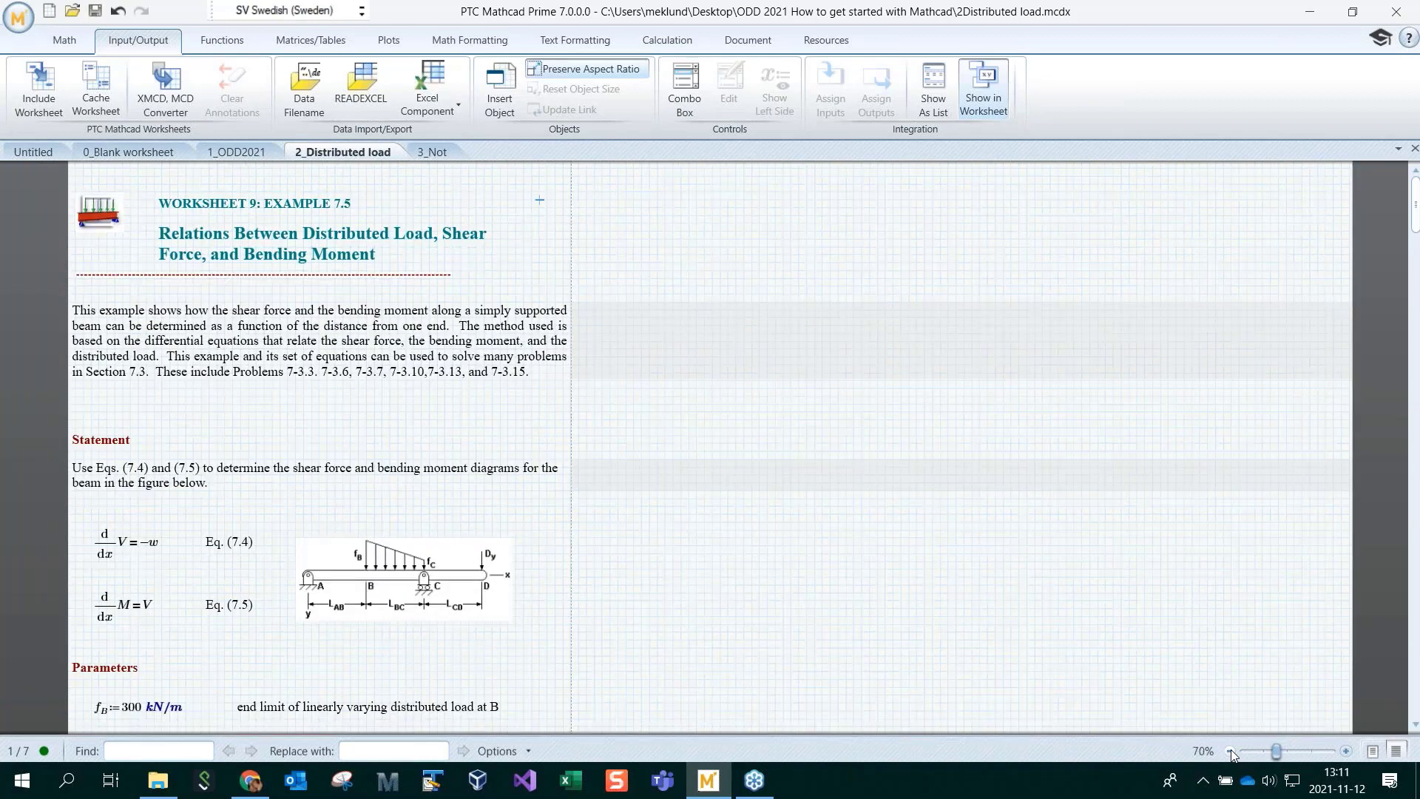
{"action": "left_click", "coordinate": [1230, 751]}
{"action": "left_click", "coordinate": [1230, 751]}
{"action": "left_click", "coordinate": [1230, 751]}
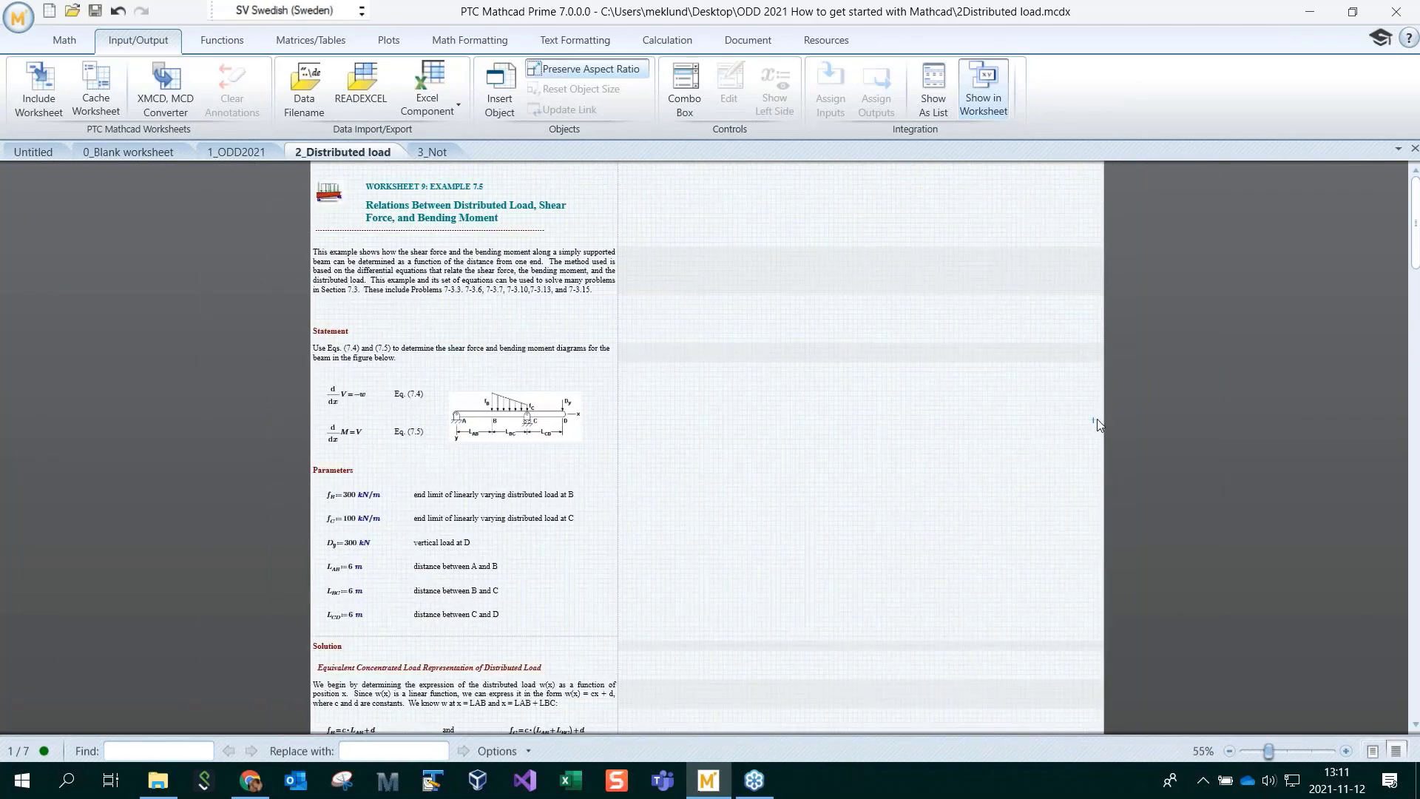
{"action": "key", "text": "Right"}
{"action": "key", "text": "Right"}
{"action": "key", "text": "Right"}
{"action": "key", "text": "Right"}
{"action": "key", "text": "Right"}
{"action": "key", "text": "Right"}
{"action": "key", "text": "Right"}
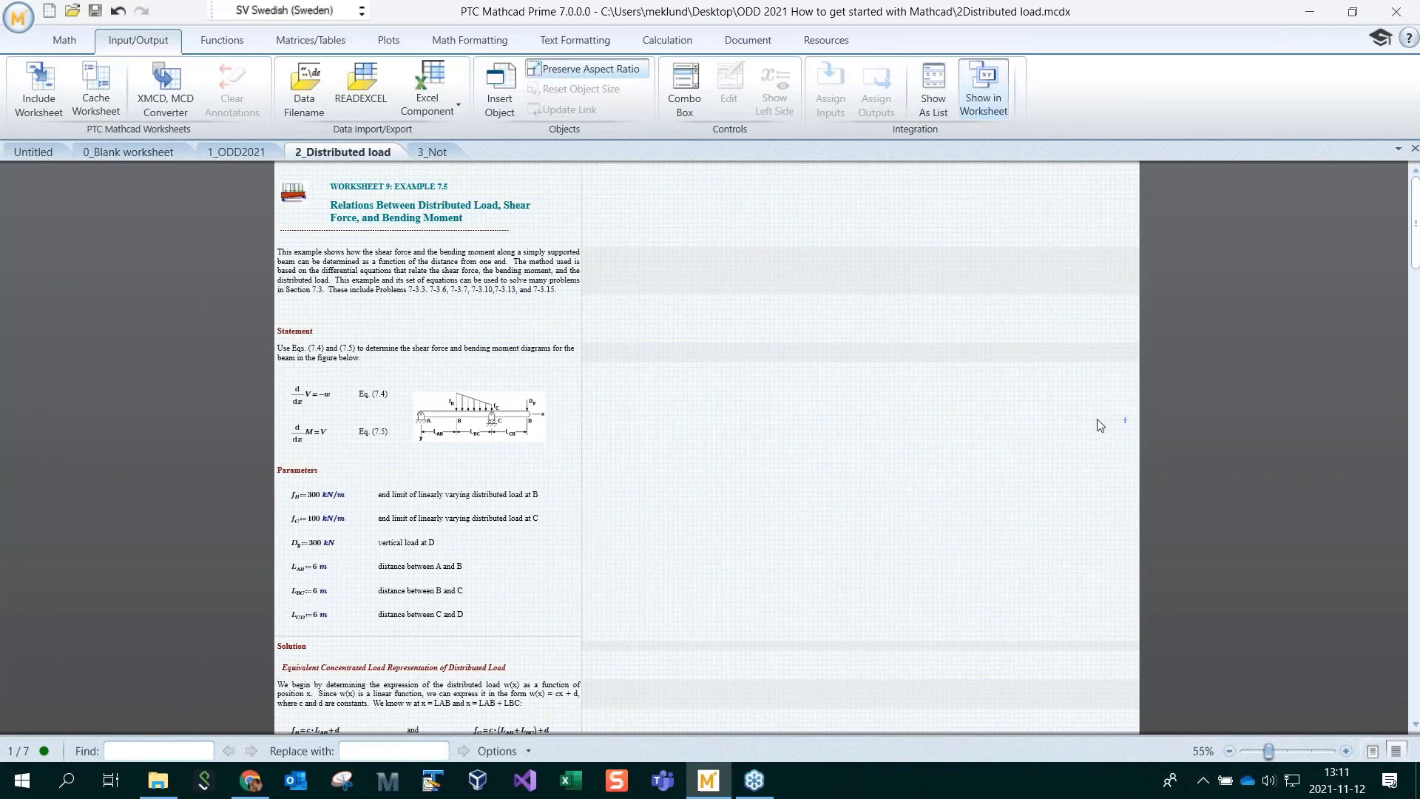
{"action": "key", "text": "Right"}
{"action": "key", "text": "Right"}
{"action": "key", "text": "Right"}
{"action": "key", "text": "Right"}
{"action": "key", "text": "Right"}
{"action": "key", "text": "Right"}
{"action": "key", "text": "Right"}
{"action": "key", "text": "Right"}
{"action": "key", "text": "Right"}
{"action": "key", "text": "Right"}
{"action": "key", "text": "Right"}
{"action": "key", "text": "Right"}
{"action": "key", "text": "Right"}
{"action": "key", "text": "Right"}
{"action": "key", "text": "Right"}
{"action": "key", "text": "Right"}
{"action": "key", "text": "Right"}
{"action": "key", "text": "Right"}
{"action": "key", "text": "Right"}
{"action": "key", "text": "Right"}
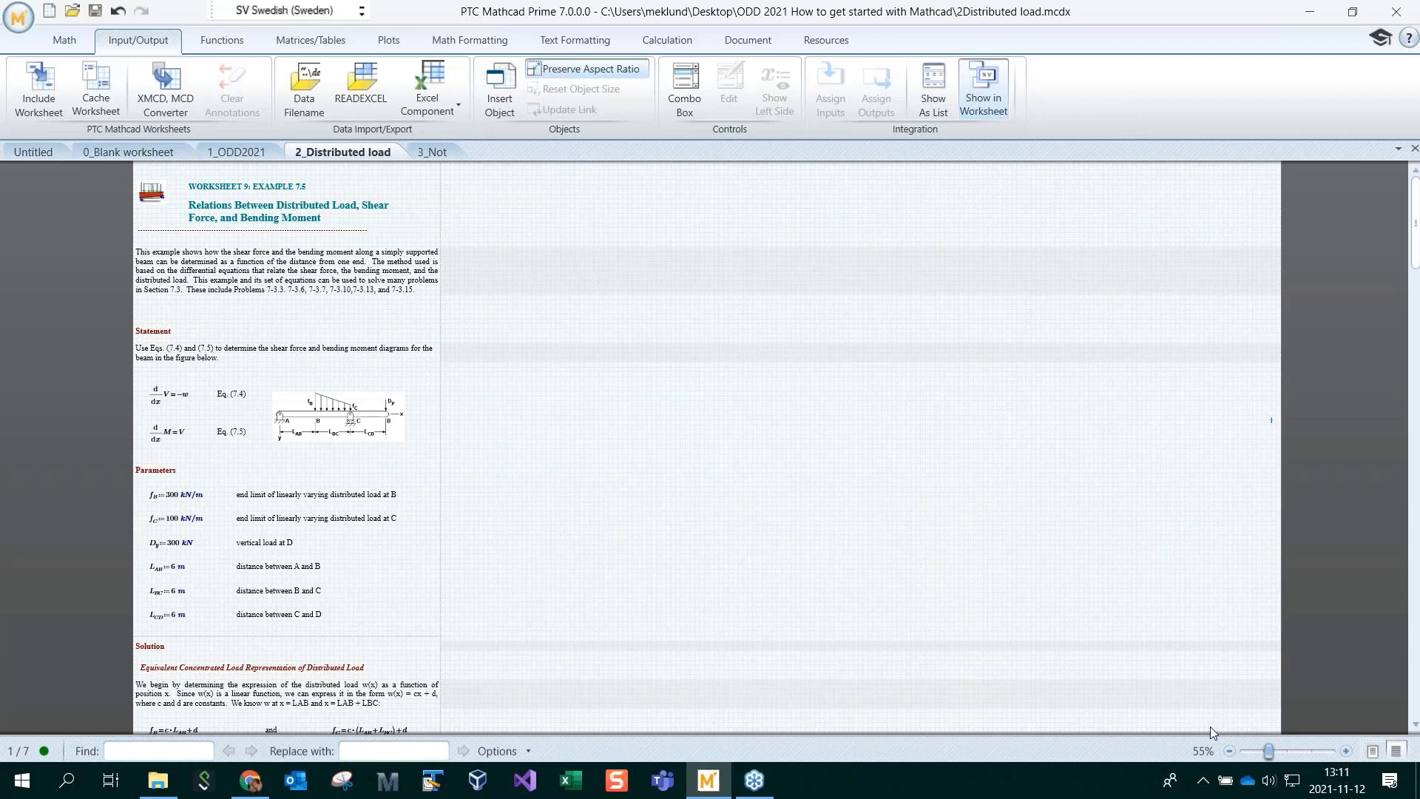
Return to the start of the worksheet at 120% zoom and place the insertion point just beyond the page margin beside the title
{"action": "left_click", "coordinate": [1345, 750]}
{"action": "left_click", "coordinate": [1345, 751]}
{"action": "left_click", "coordinate": [1345, 751]}
{"action": "left_click", "coordinate": [1345, 751]}
{"action": "left_click", "coordinate": [1344, 751]}
{"action": "left_click", "coordinate": [1345, 751]}
{"action": "left_click", "coordinate": [1345, 750]}
{"action": "left_click_drag", "start_coordinate": [938, 726], "coordinate": [633, 726]}
{"action": "left_click_drag", "start_coordinate": [1416, 205], "coordinate": [1417, 177]}
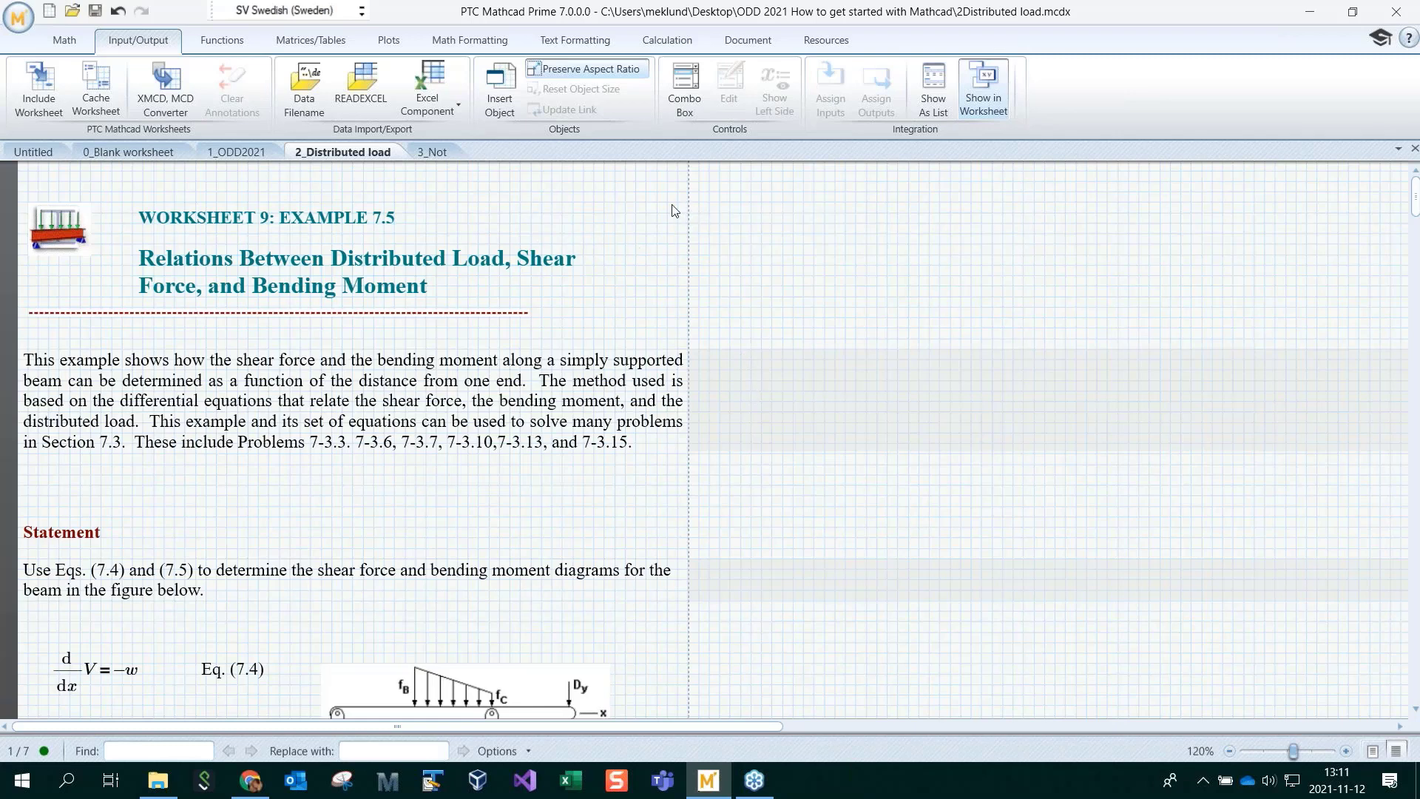
{"action": "left_click", "coordinate": [646, 235]}
{"action": "left_click", "coordinate": [65, 40]}
{"action": "left_click", "coordinate": [730, 223]}
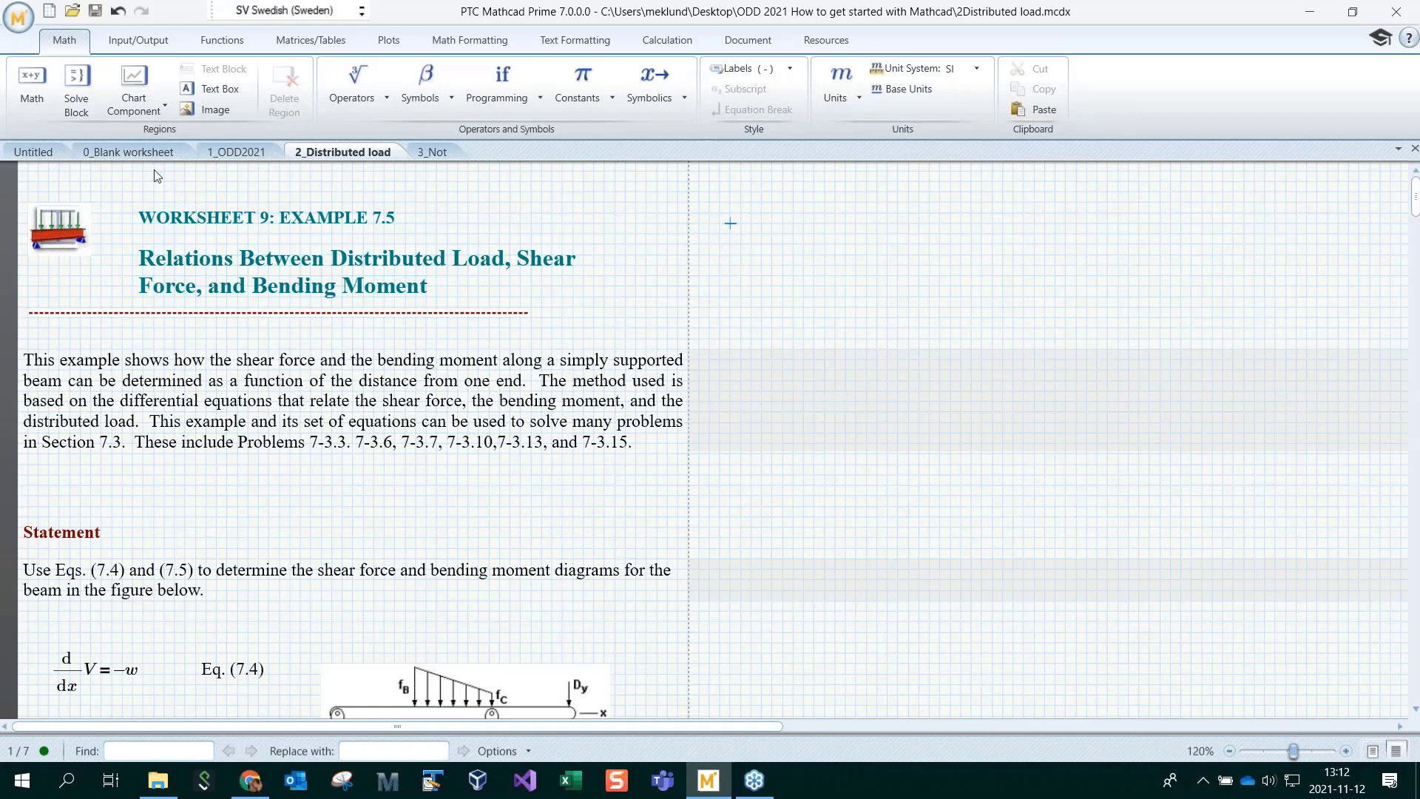
Create a new blank worksheet, close it without adding content, and return to the 2_Distributed load worksheet
{"action": "left_click", "coordinate": [50, 11]}
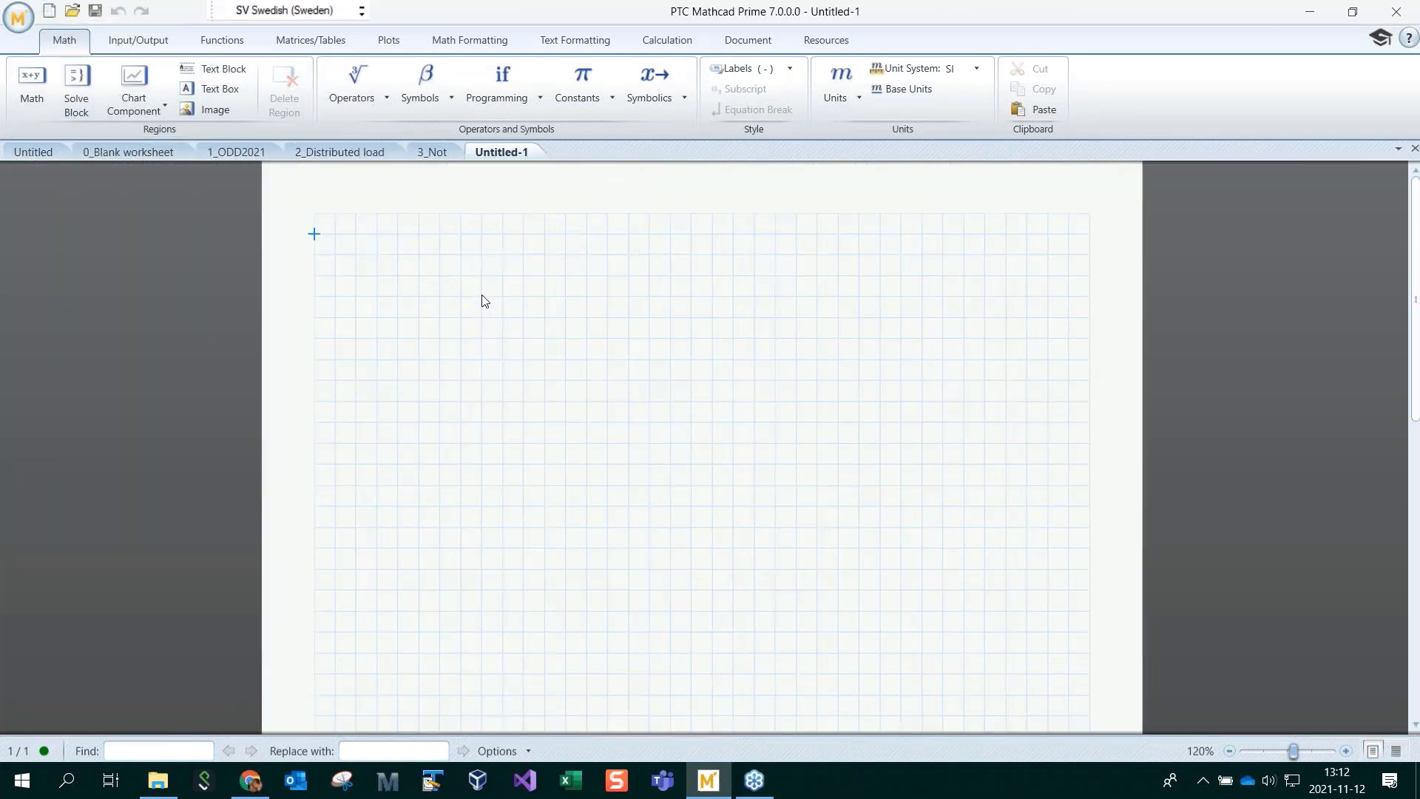
{"action": "left_click", "coordinate": [1414, 149]}
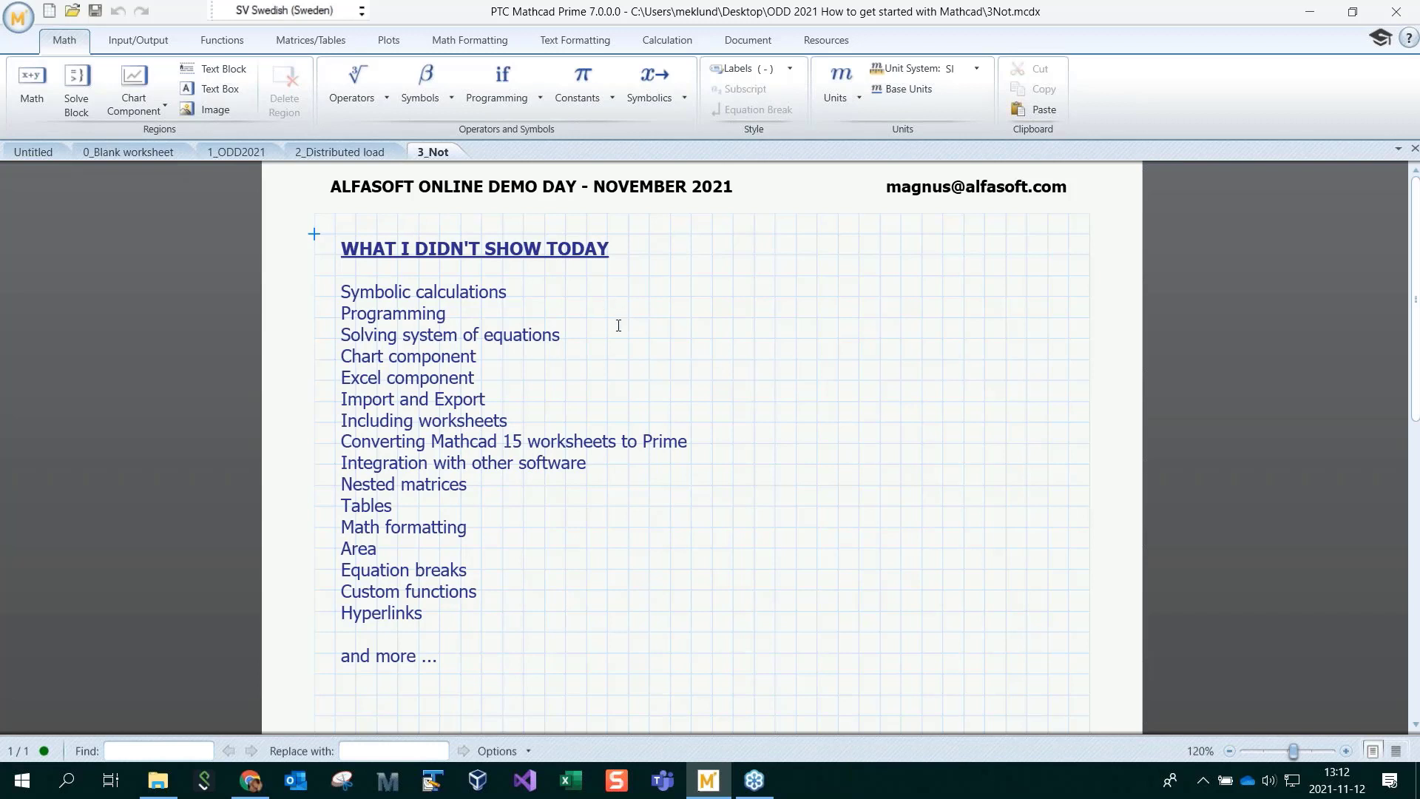
{"action": "left_click", "coordinate": [810, 538]}
{"action": "left_click", "coordinate": [364, 150]}
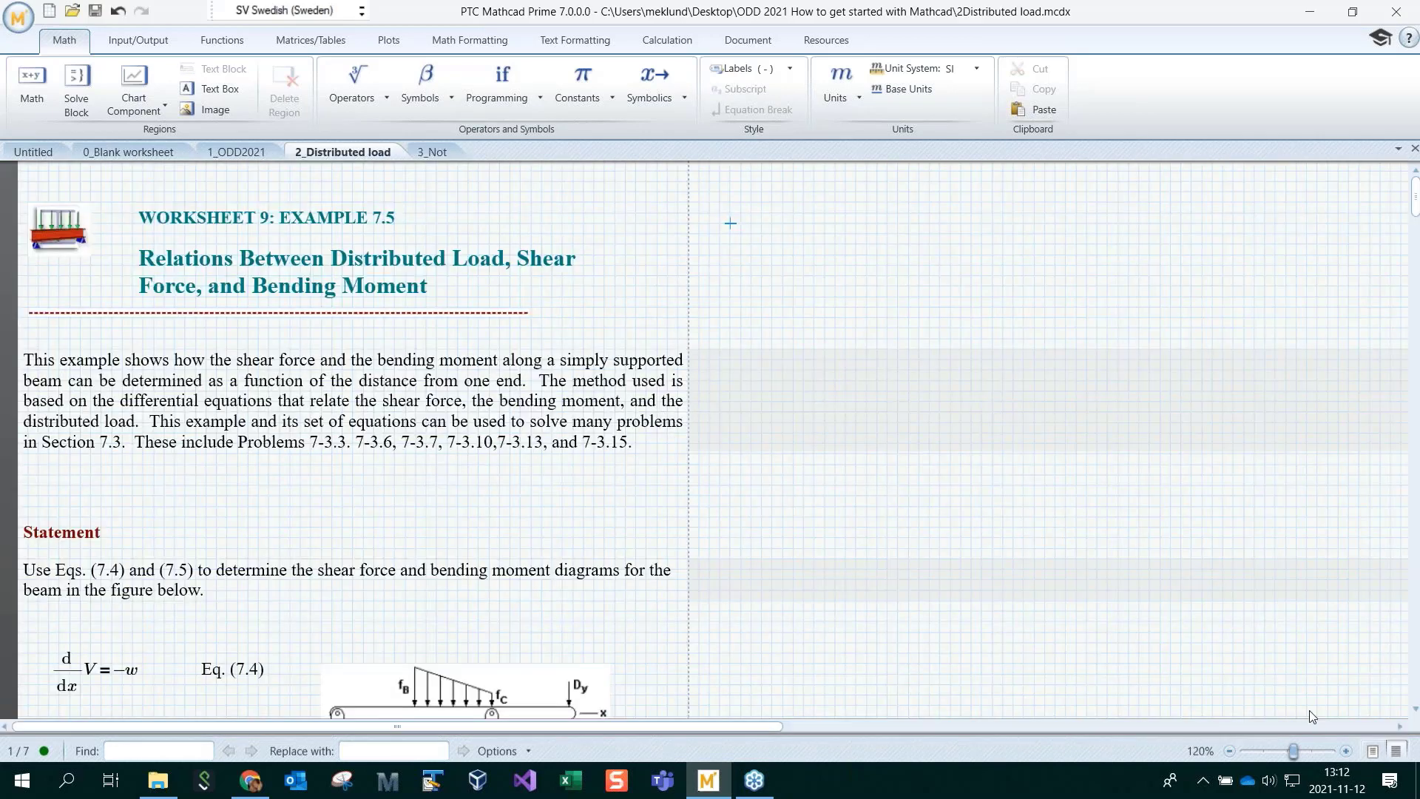
Switch the 2_Distributed load worksheet from Draft view to Page view
{"action": "left_click", "coordinate": [1373, 750]}
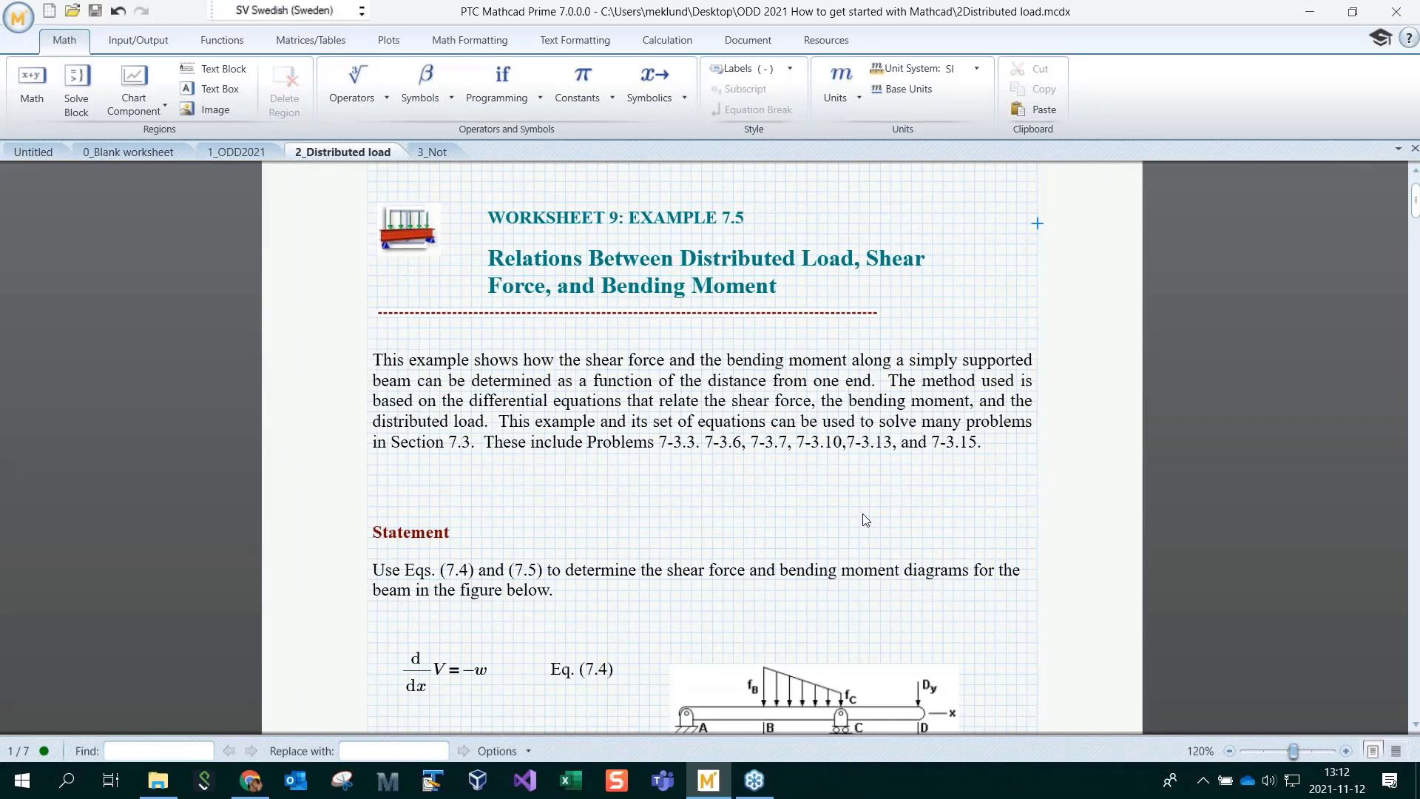
{"action": "scroll", "coordinate": [866, 520], "scroll_direction": "up", "scroll_amount": 2}
{"action": "scroll", "coordinate": [866, 520], "scroll_direction": "down", "scroll_amount": 2}
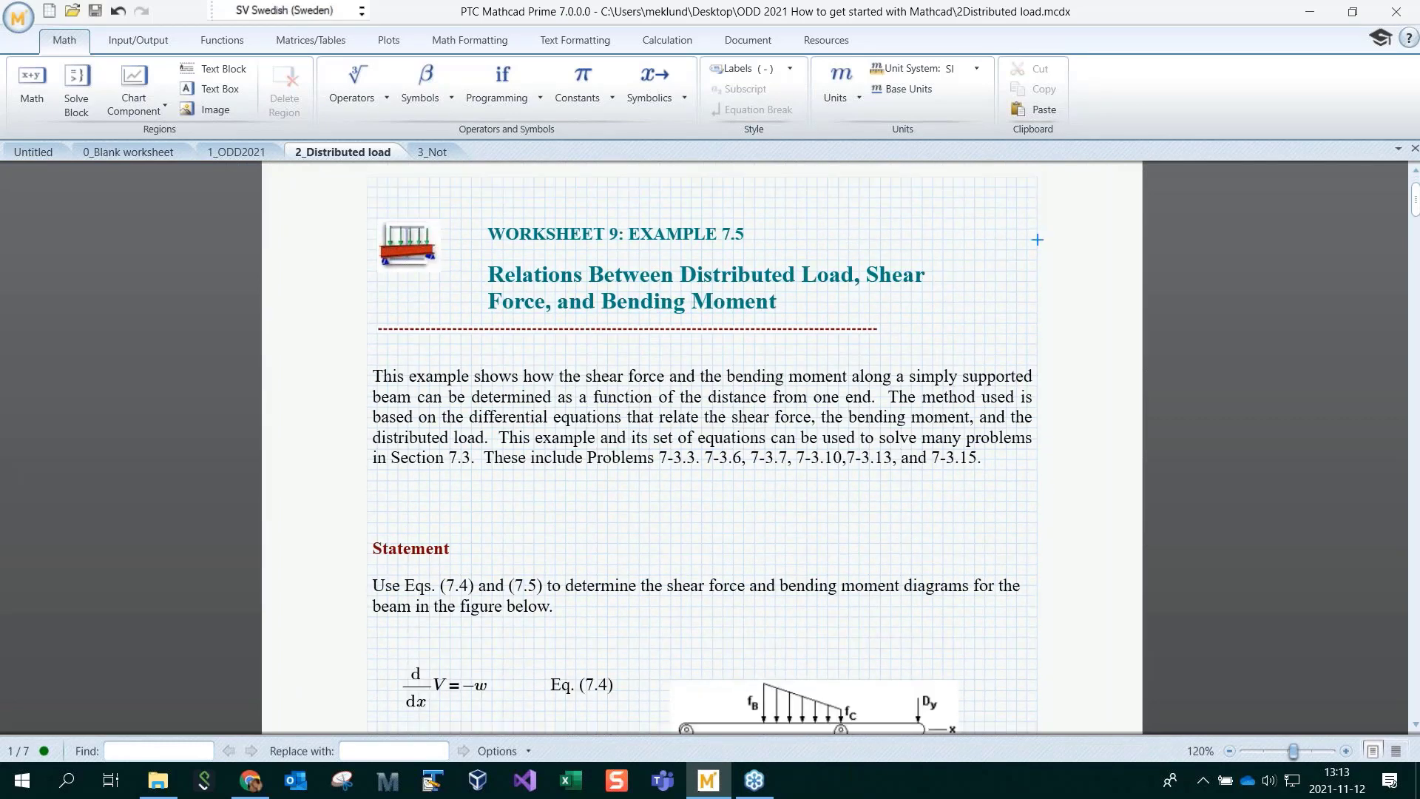
Highlight the introductory paragraph's region and all regions of the worksheet to examine how it is built up, clearing the selection again
{"action": "left_click", "coordinate": [658, 488]}
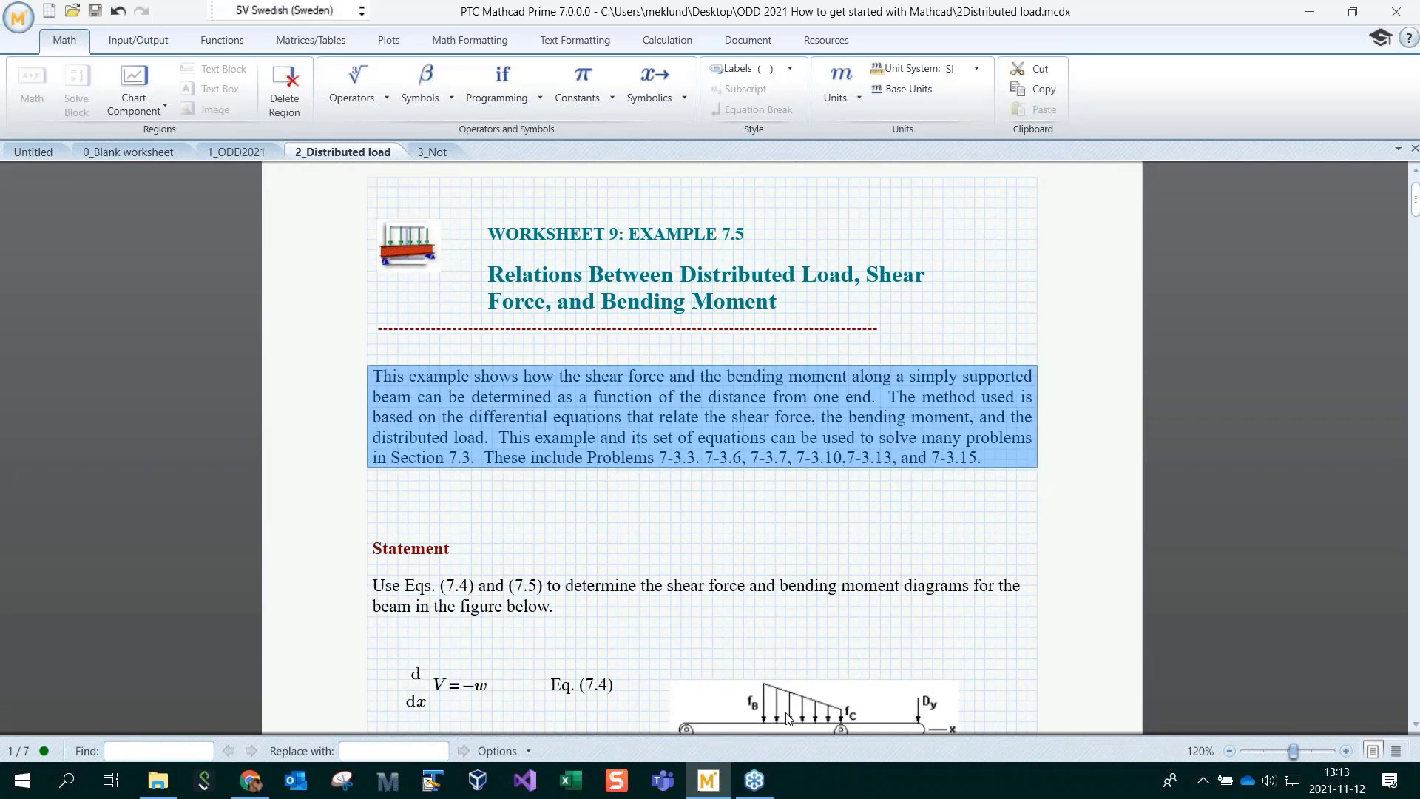
{"action": "left_click", "coordinate": [596, 512]}
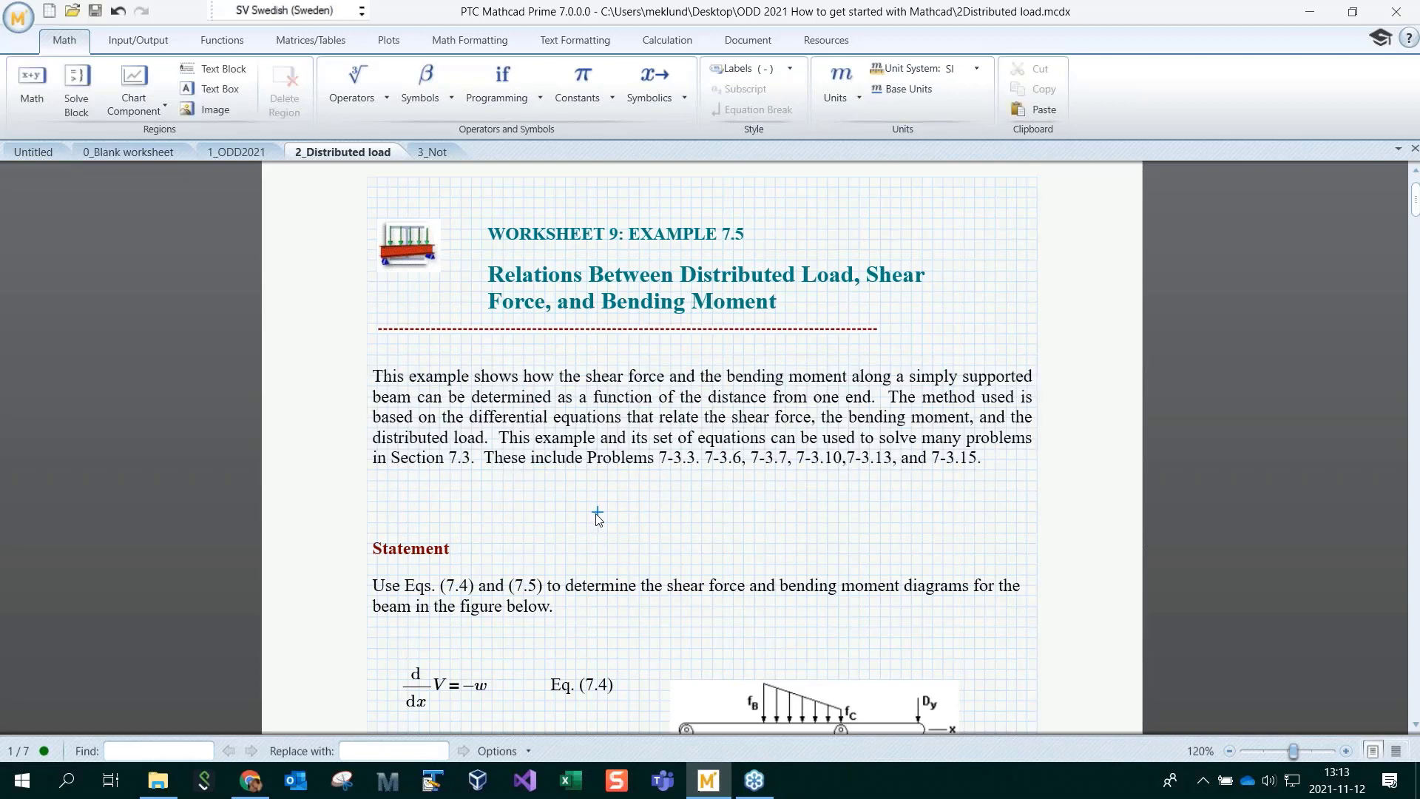
{"action": "key", "text": "ctrl+a"}
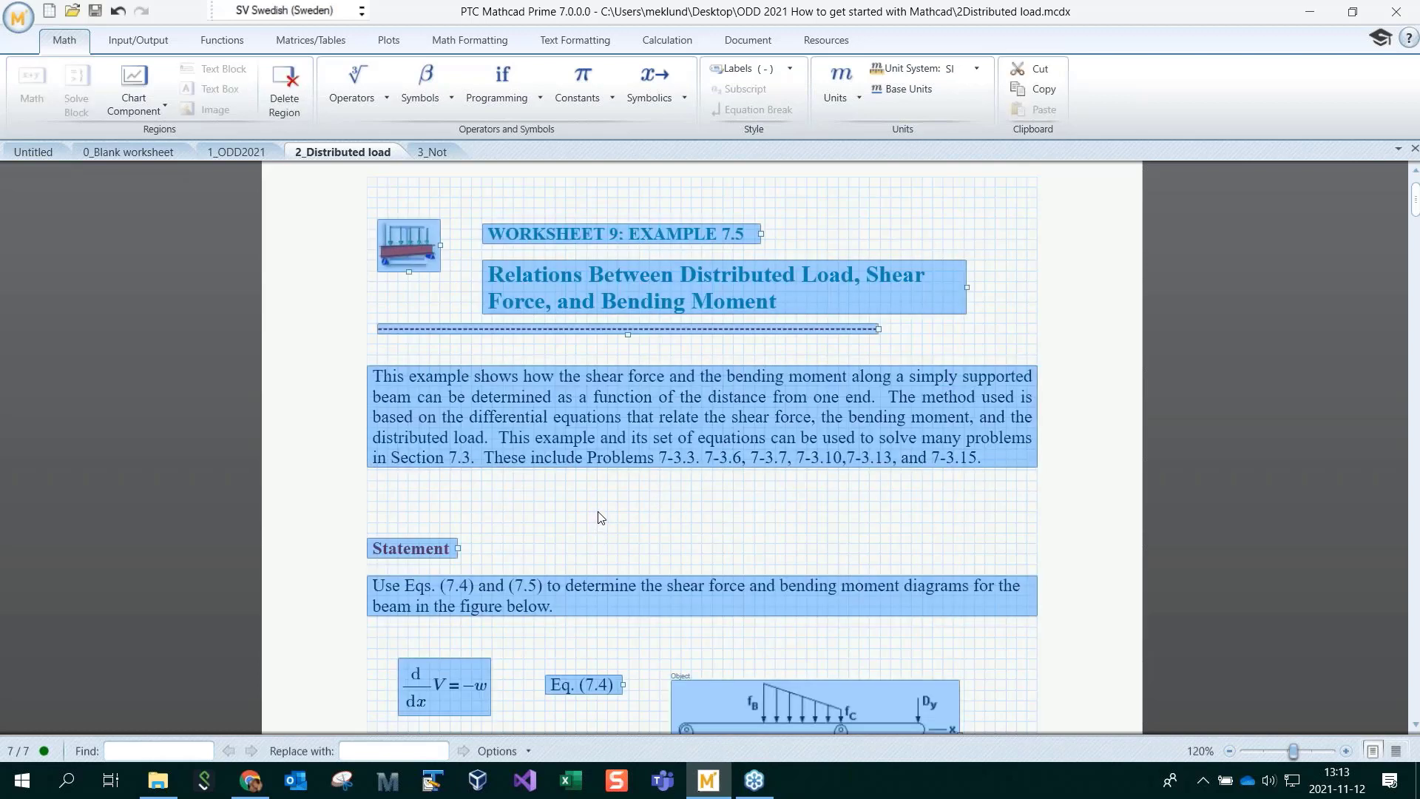
{"action": "scroll", "coordinate": [600, 517], "scroll_direction": "down", "scroll_amount": 1}
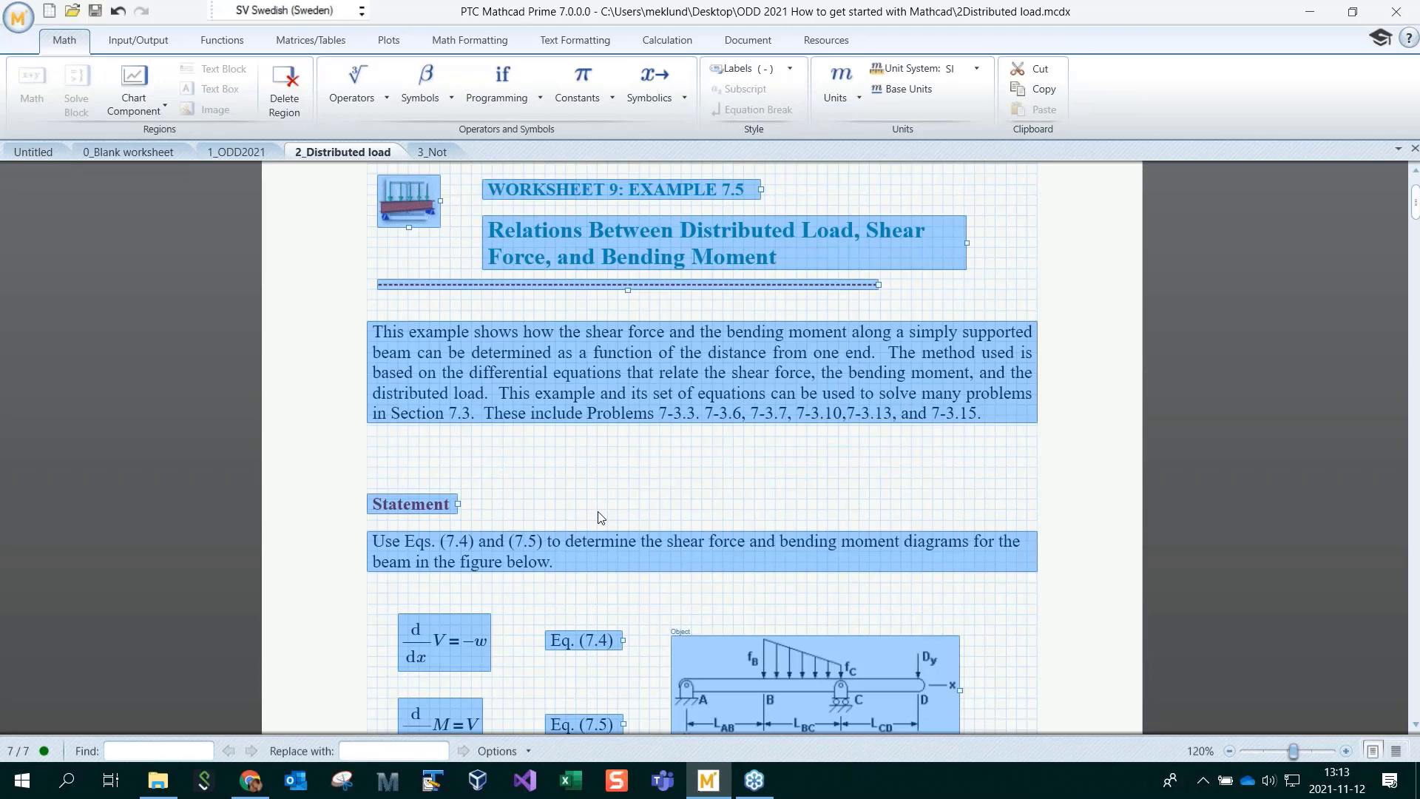
{"action": "scroll", "coordinate": [600, 517], "scroll_direction": "down", "scroll_amount": 3}
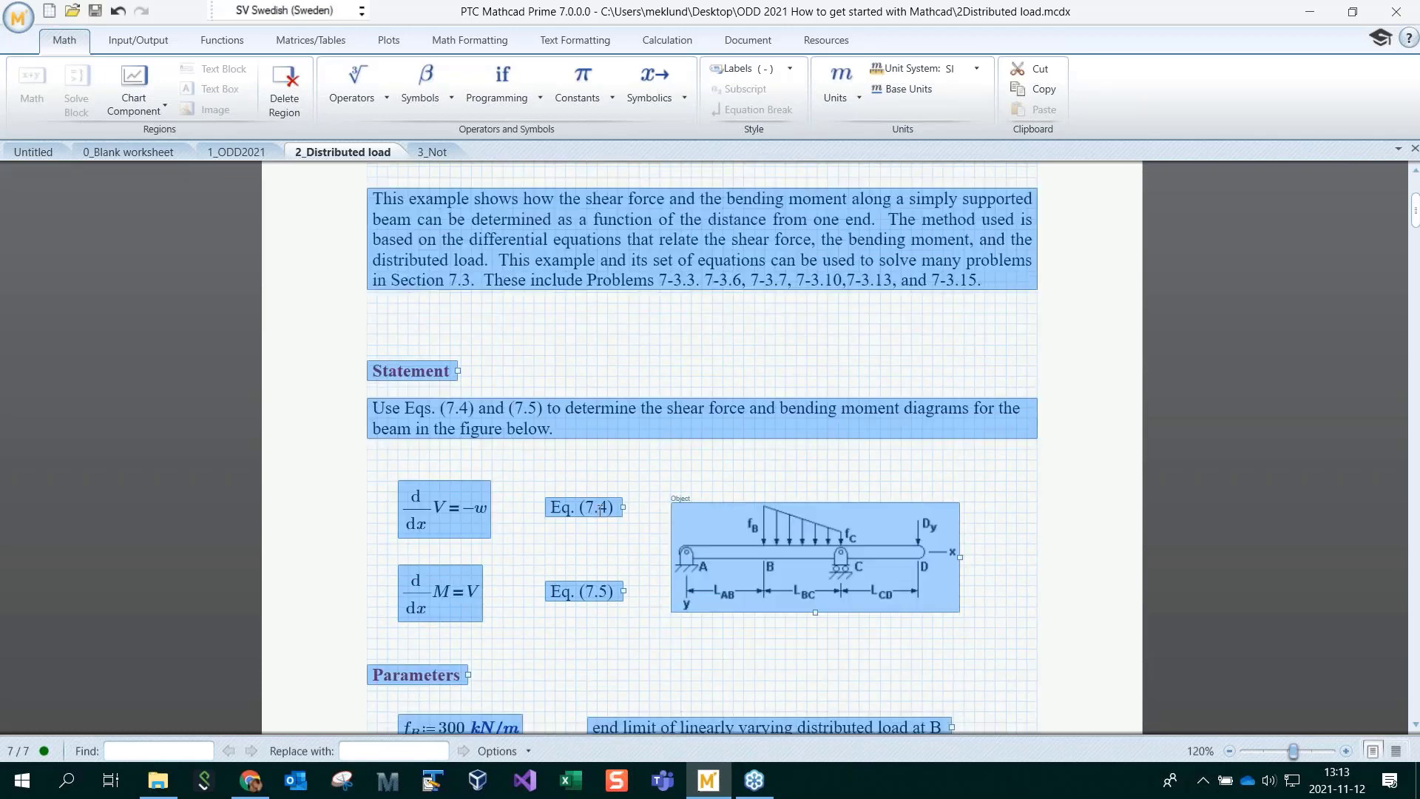
{"action": "left_click", "coordinate": [545, 481]}
{"action": "left_click_drag", "start_coordinate": [500, 507], "coordinate": [477, 518]}
{"action": "scroll", "coordinate": [532, 545], "scroll_direction": "down", "scroll_amount": 4}
{"action": "left_click_drag", "start_coordinate": [764, 481], "coordinate": [768, 414]}
{"action": "left_click", "coordinate": [770, 476]}
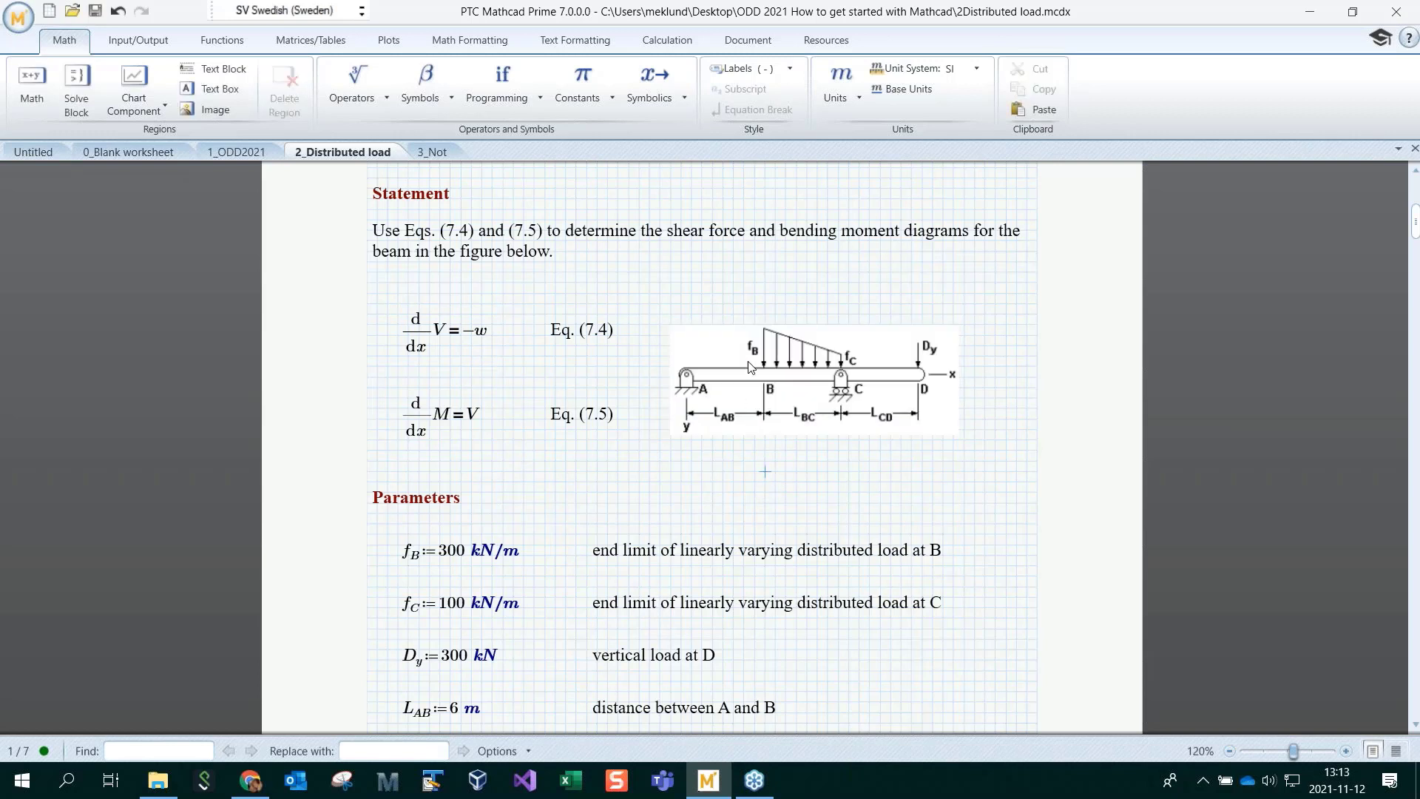
Open the embedded beam diagram in Paint, brush a red U-shaped mark between C and D, and return to the worksheet
{"action": "left_click", "coordinate": [726, 354]}
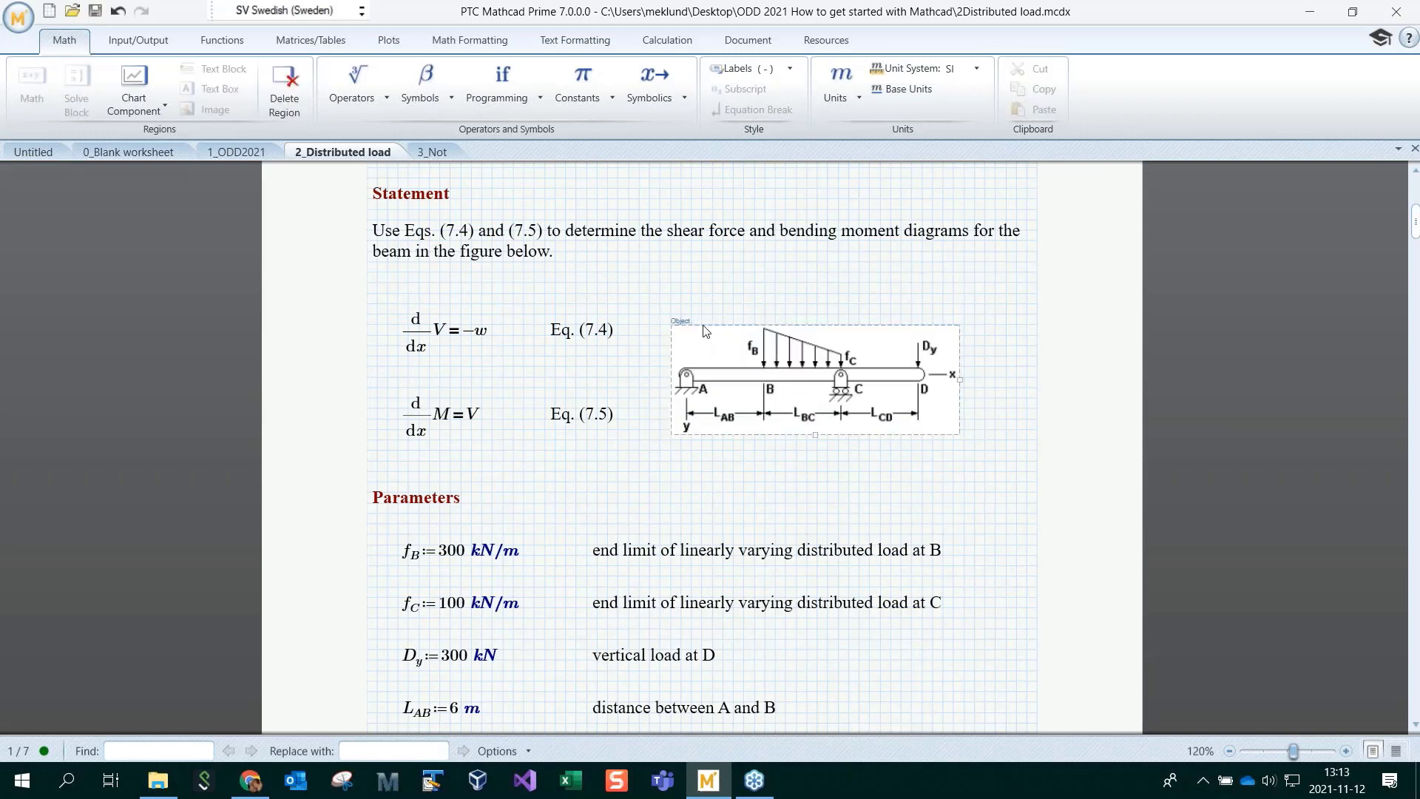
{"action": "left_click", "coordinate": [734, 284]}
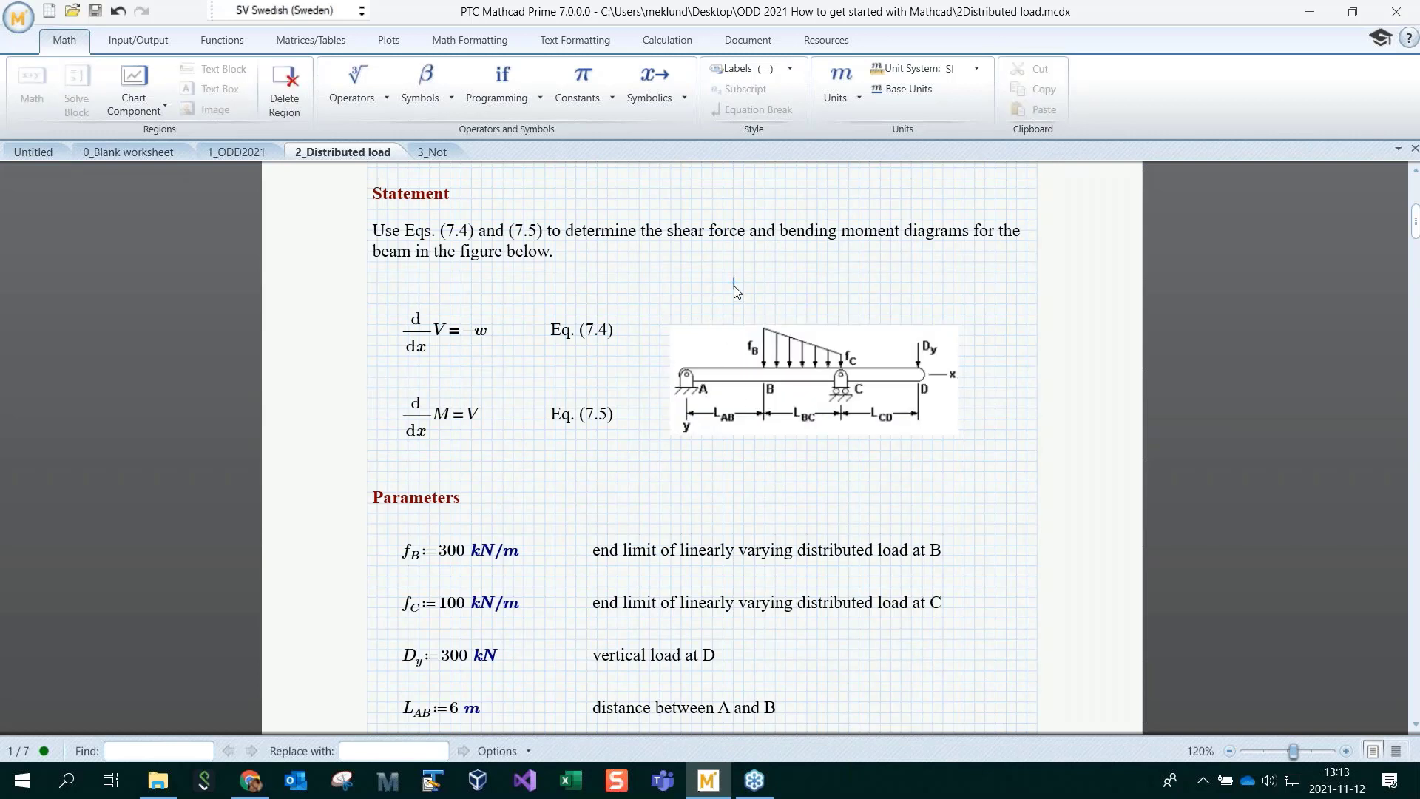
{"action": "left_click", "coordinate": [747, 358]}
{"action": "double_click", "coordinate": [747, 349]}
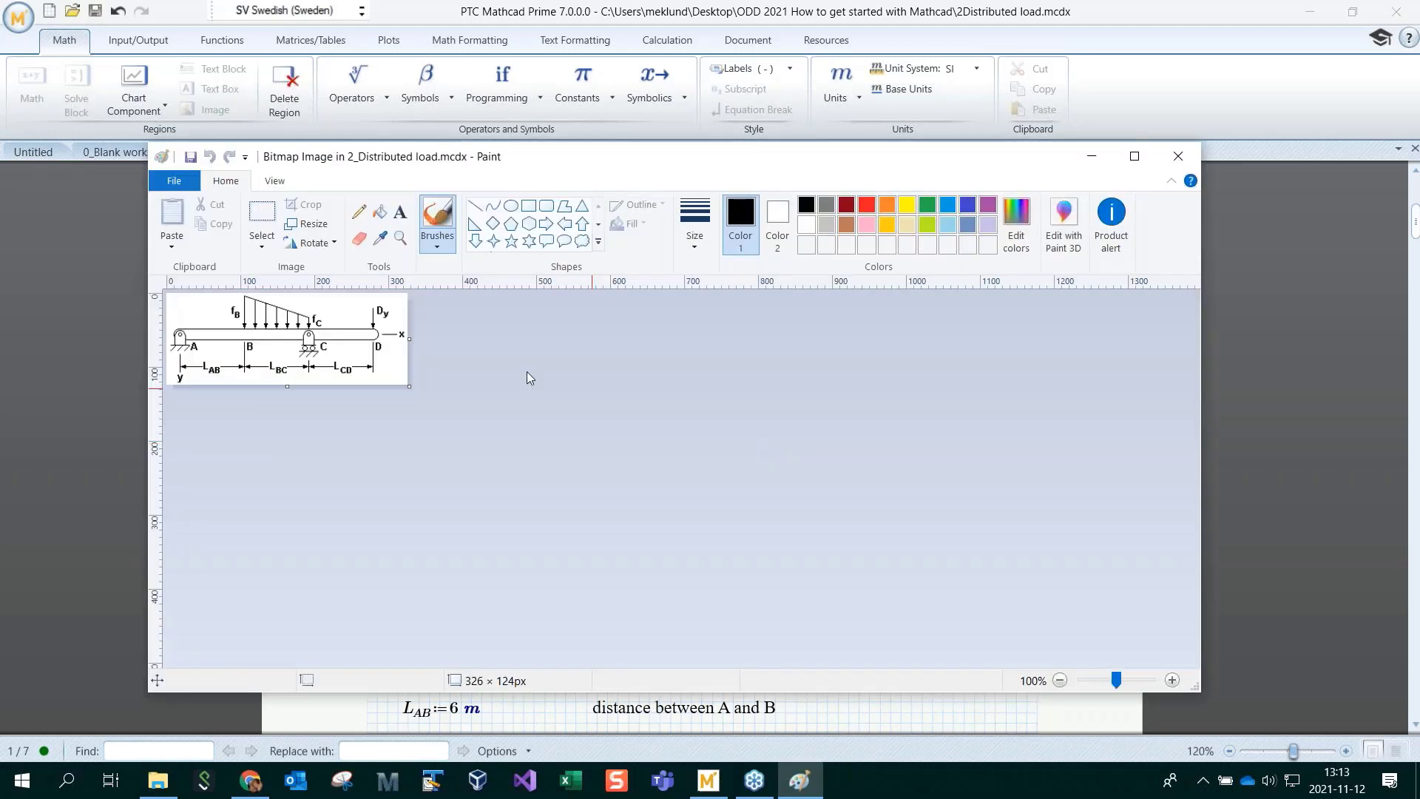
{"action": "left_click", "coordinate": [866, 204]}
{"action": "mouse_move", "coordinate": [327, 310]}
{"action": "left_mouse_down"}
{"action": "mouse_move", "coordinate": [322, 352]}
{"action": "mouse_move", "coordinate": [356, 322]}
{"action": "left_mouse_up"}
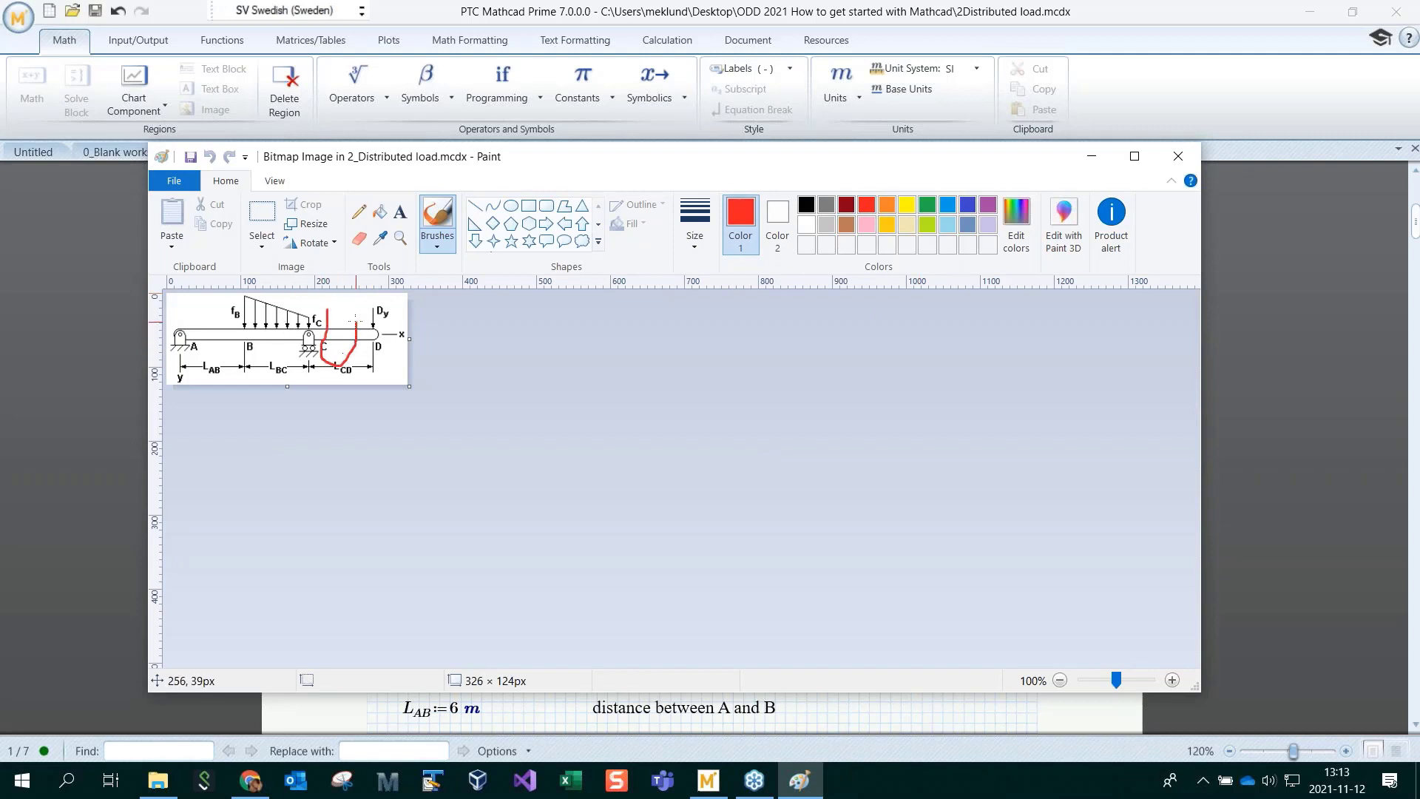
{"action": "left_click", "coordinate": [1178, 156]}
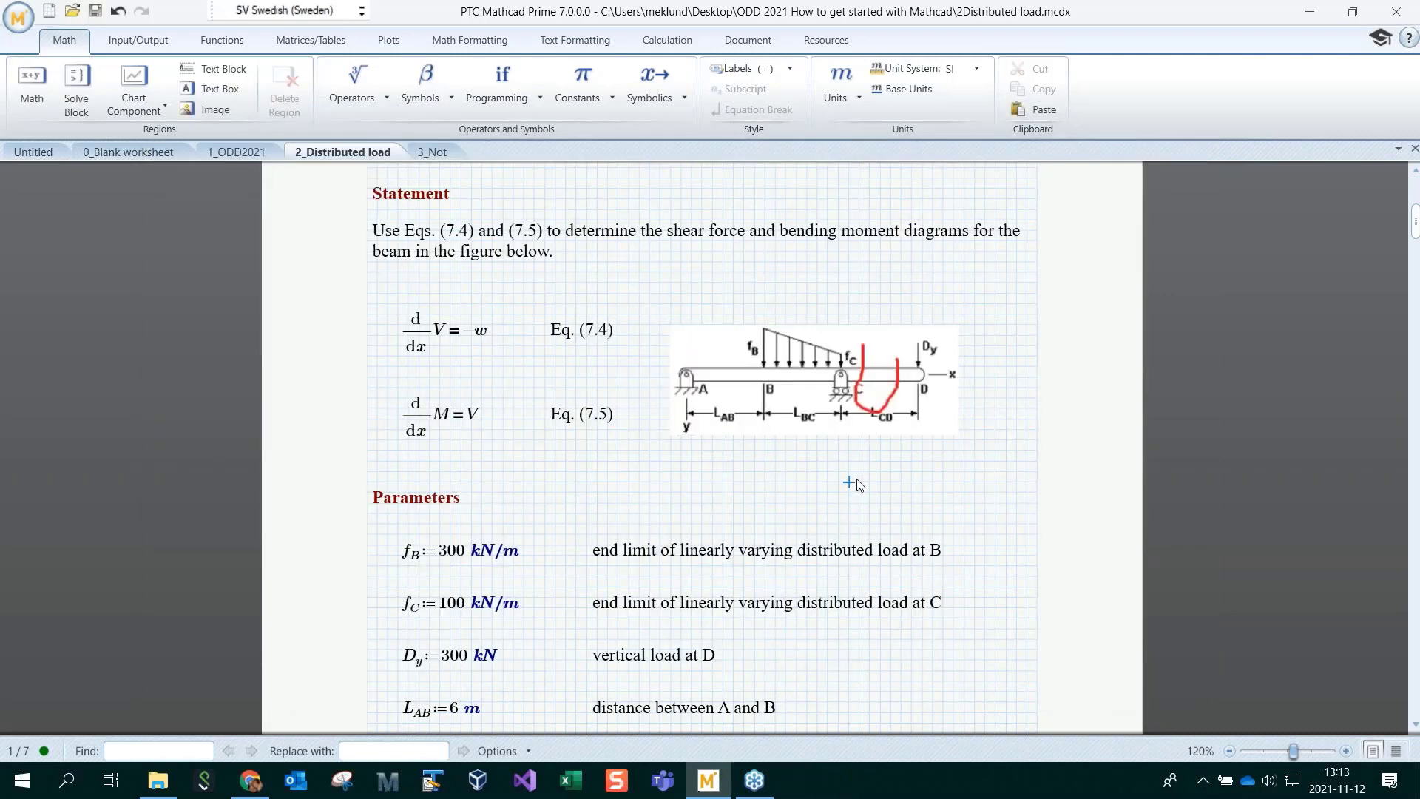
Examine the parameter definitions and the distributed-load solution, down to the free-body diagram on page 3
{"action": "scroll", "coordinate": [858, 485], "scroll_direction": "down", "scroll_amount": 3}
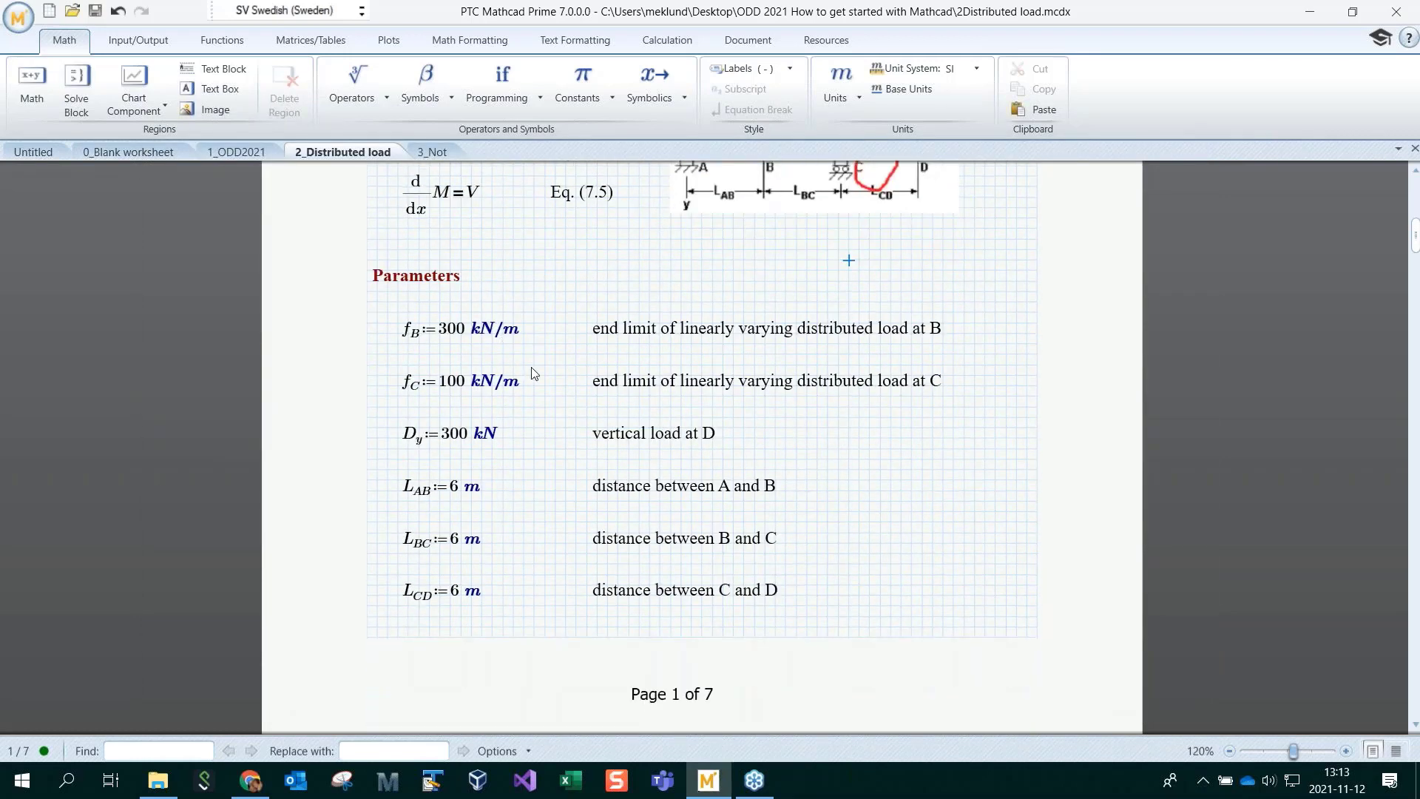
{"action": "left_click", "coordinate": [508, 349]}
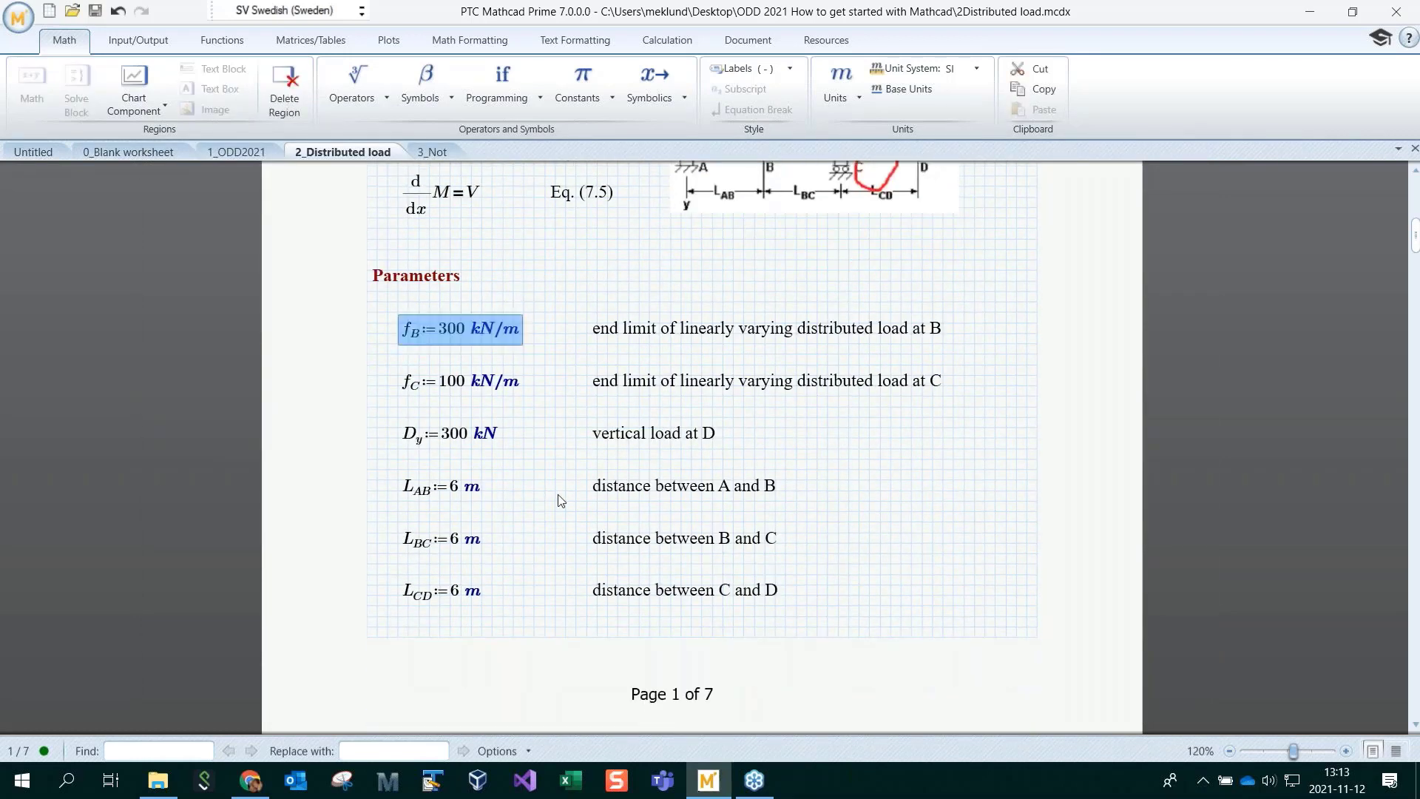
{"action": "left_click", "coordinate": [533, 376]}
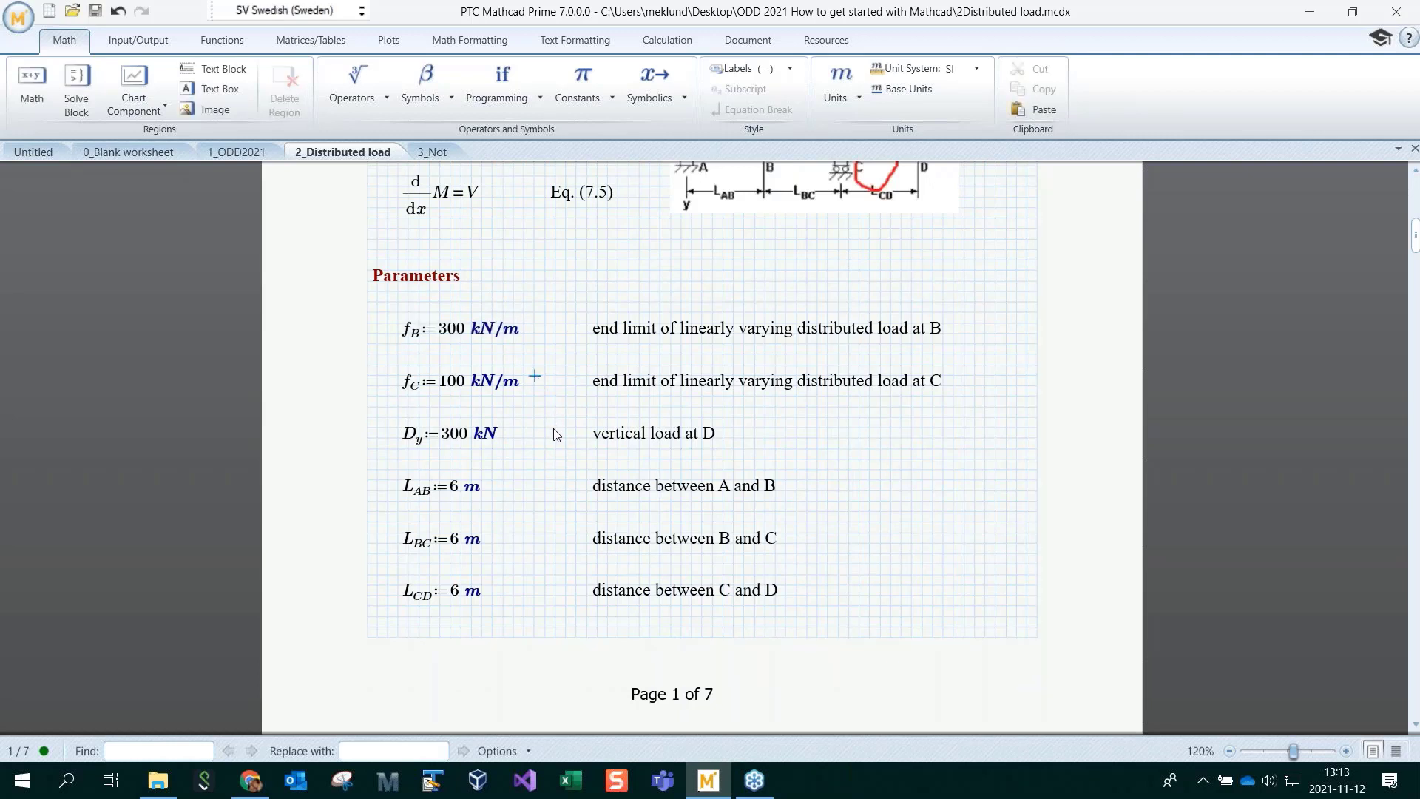
{"action": "scroll", "coordinate": [556, 435], "scroll_direction": "down", "scroll_amount": 2}
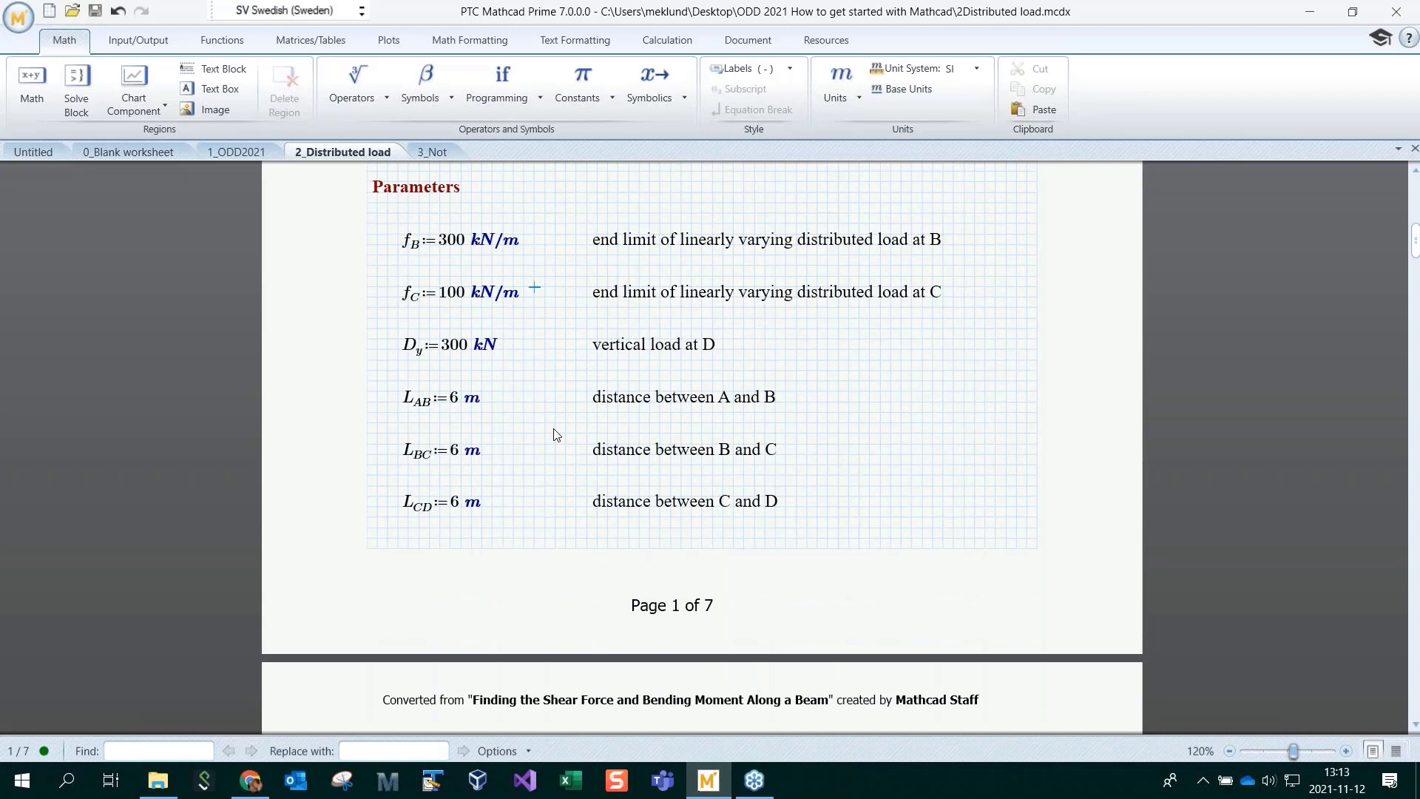
{"action": "scroll", "coordinate": [556, 435], "scroll_direction": "down", "scroll_amount": 13}
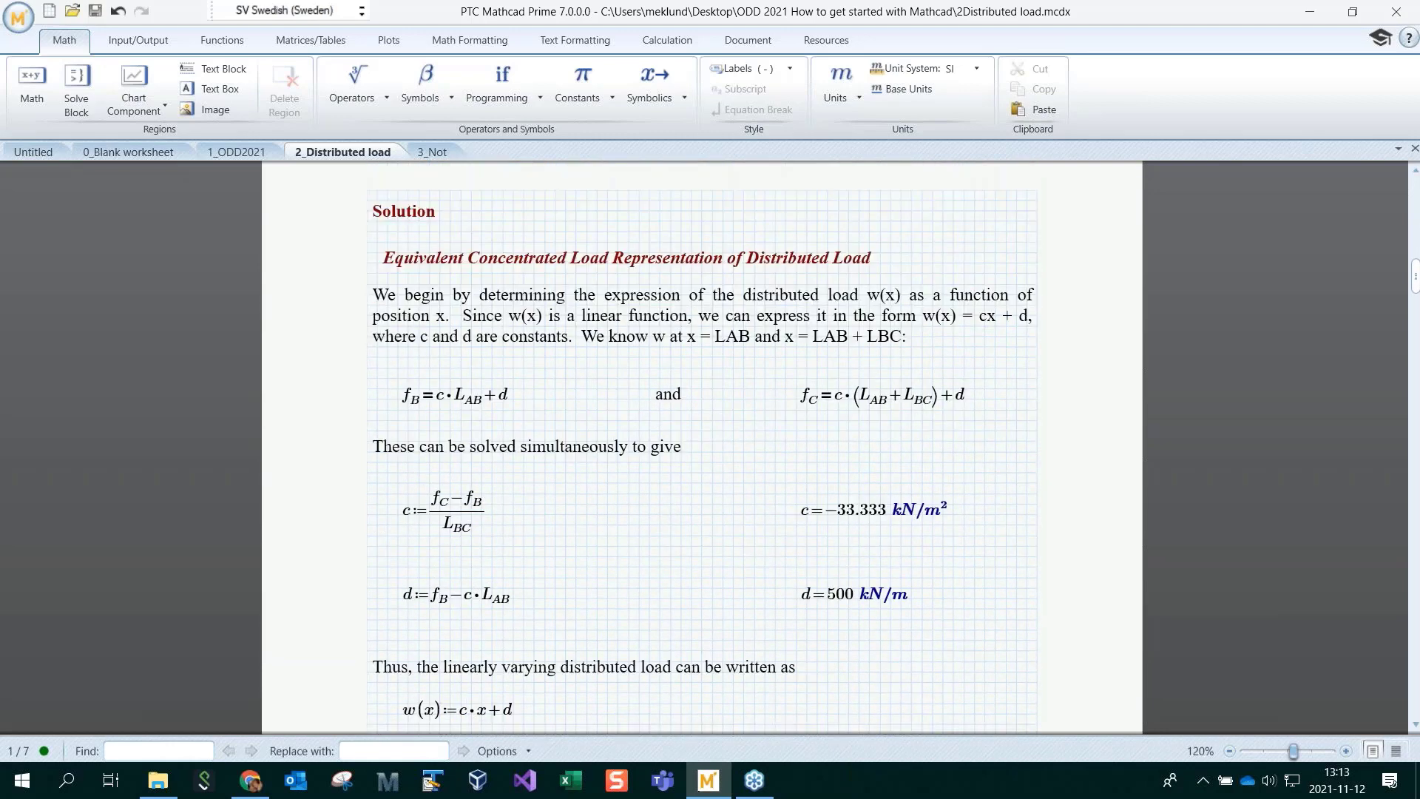
{"action": "scroll", "coordinate": [543, 398], "scroll_direction": "down", "scroll_amount": 5}
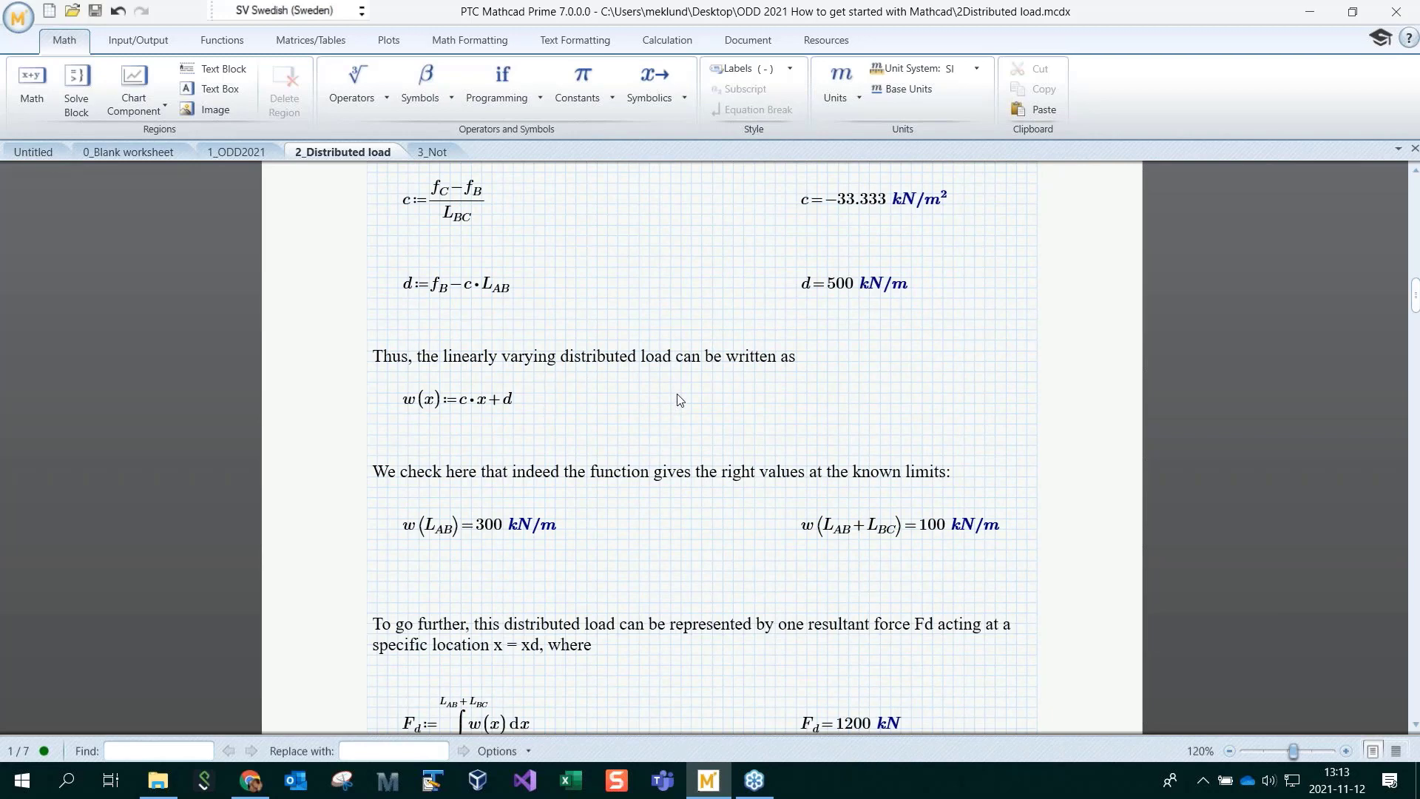
{"action": "scroll", "coordinate": [707, 397], "scroll_direction": "down", "scroll_amount": 9}
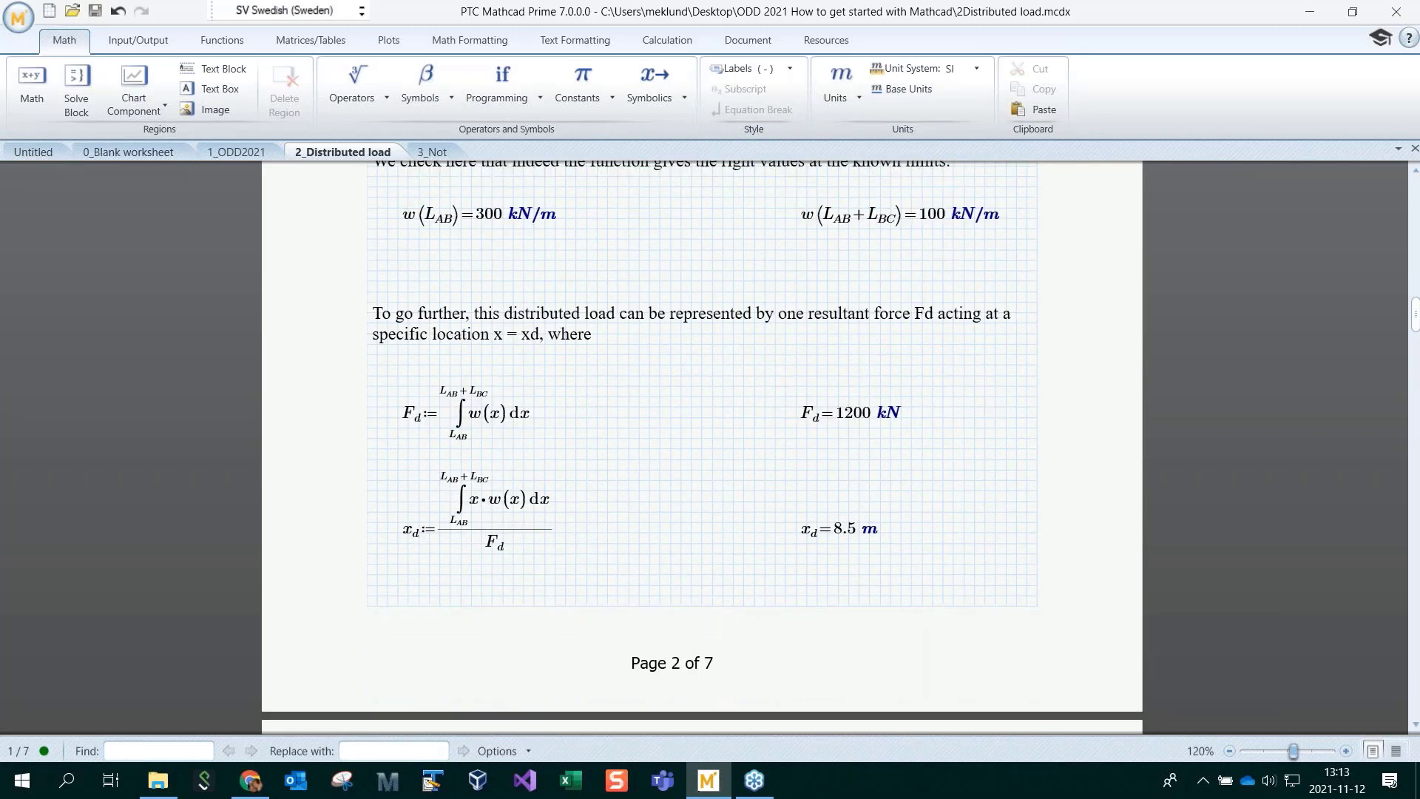
{"action": "scroll", "coordinate": [702, 453], "scroll_direction": "down", "scroll_amount": 8}
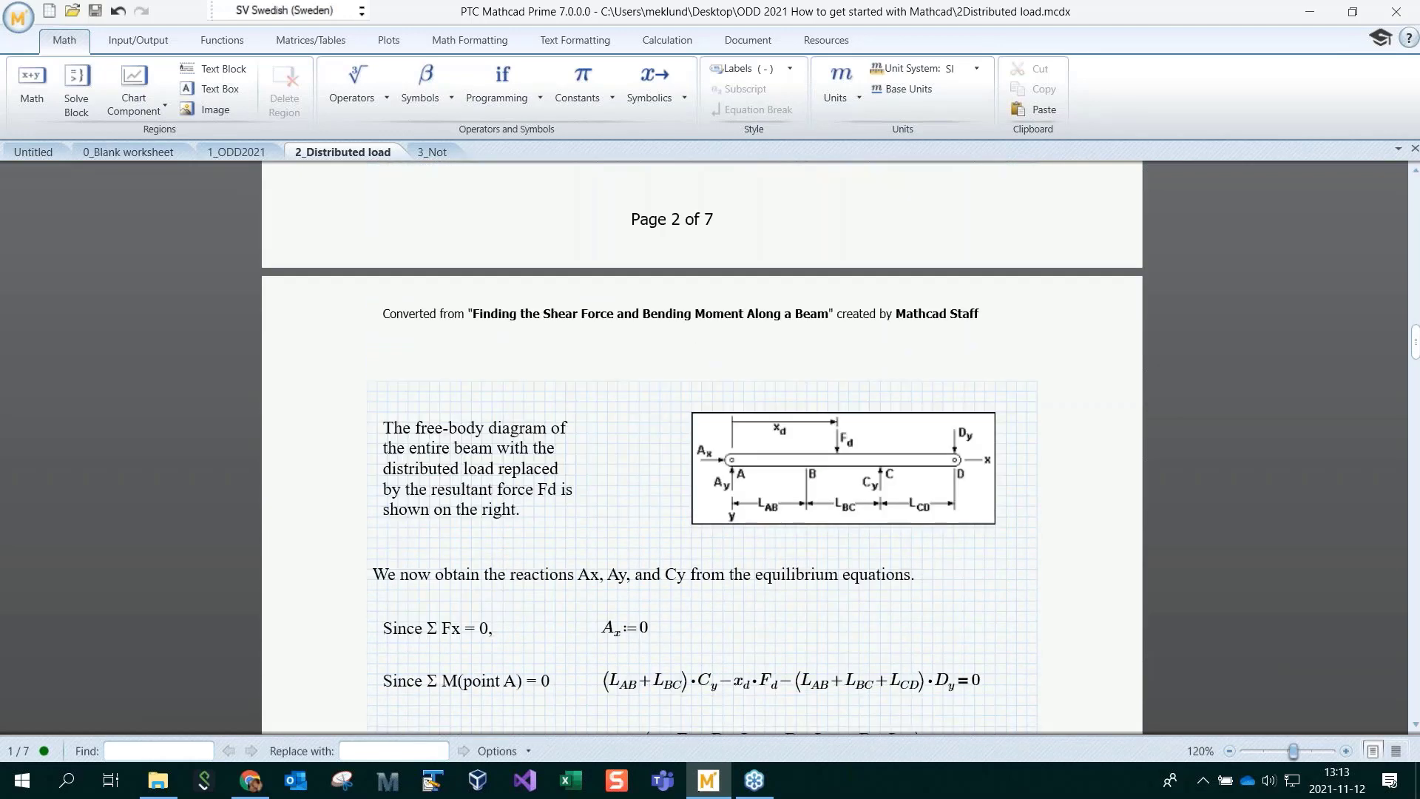
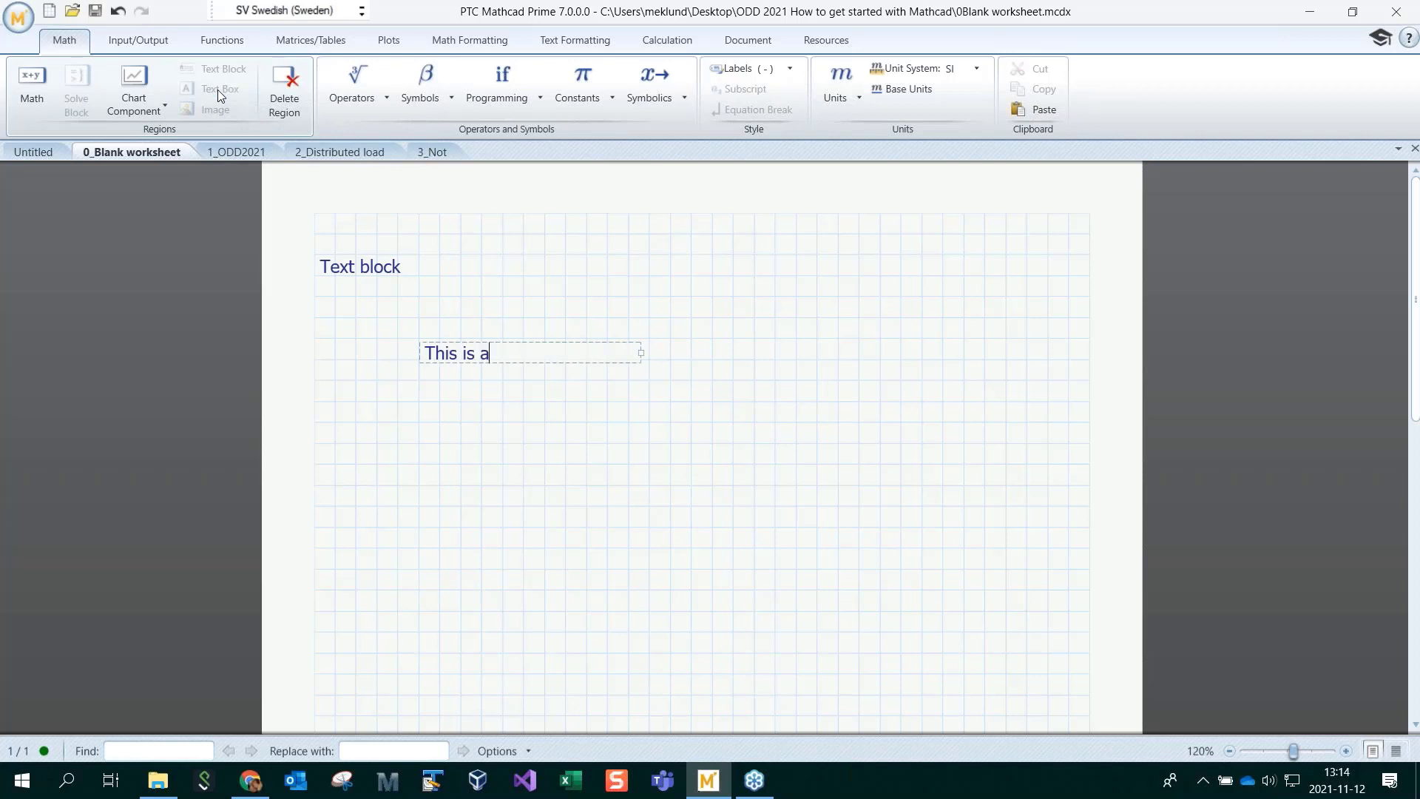
Complete the text box to read "This is a text box.", narrow it to two lines and move it nearer the text block
{"action": "type", "text": "text box."}
{"action": "left_click_drag", "start_coordinate": [643, 355], "coordinate": [586, 291]}
Copy the text box and paste two copies side by side below it
{"action": "key", "text": "ctrl+c"}
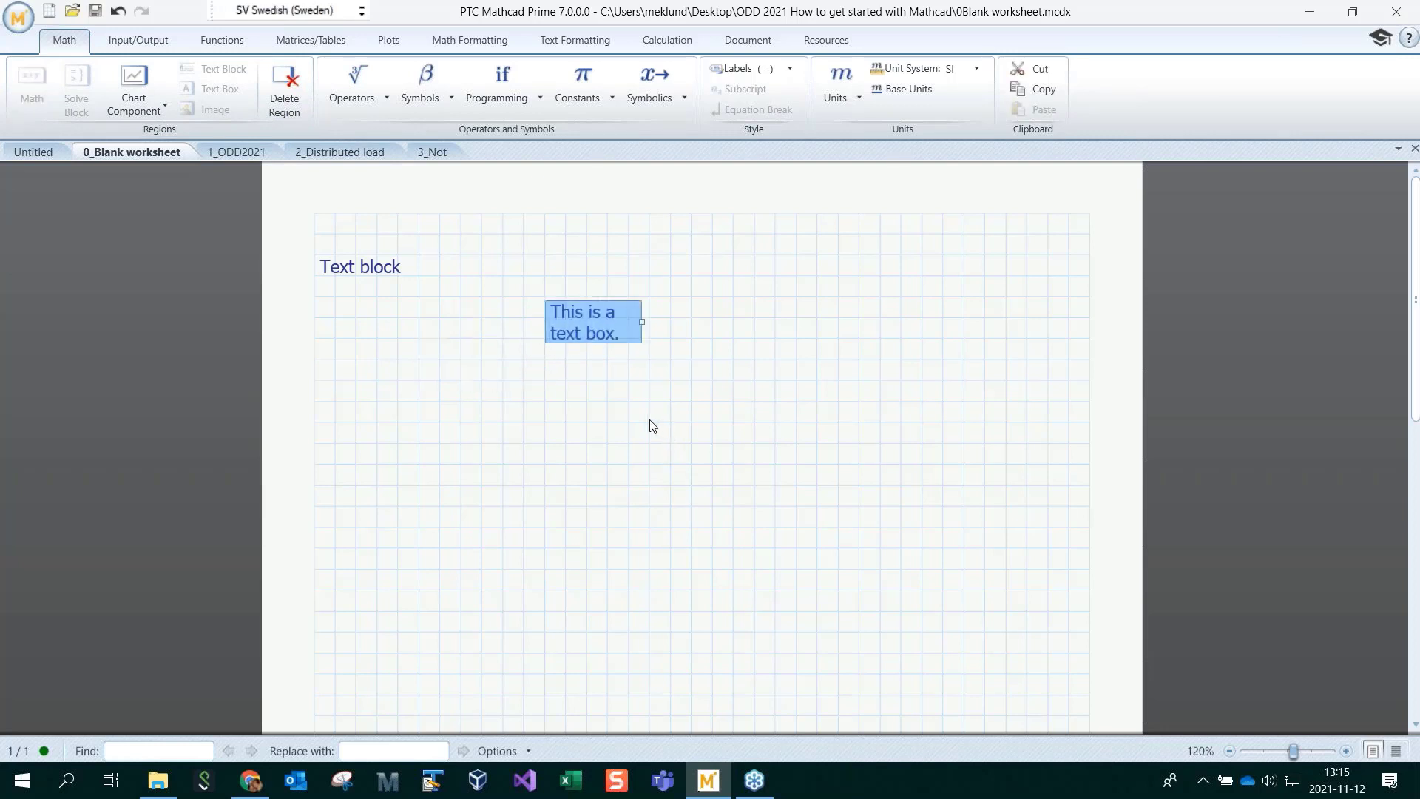
{"action": "left_click", "coordinate": [649, 419]}
{"action": "key", "text": "ctrl+v"}
{"action": "left_click", "coordinate": [466, 422]}
{"action": "key", "text": "ctrl+v"}
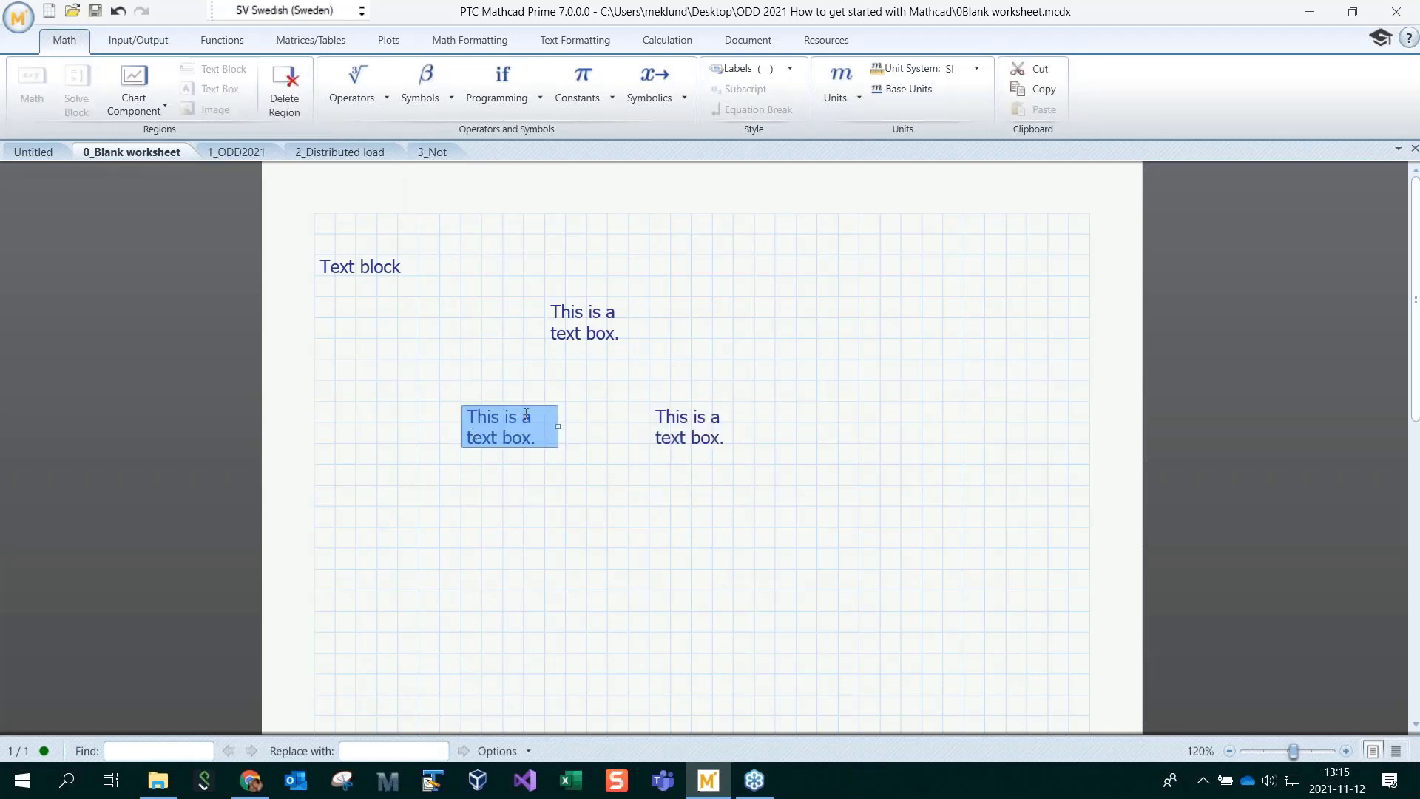
Move the leftmost copy of the text box up and to the left, and shift the original text box slightly left
{"action": "left_click_drag", "start_coordinate": [525, 405], "coordinate": [467, 347]}
{"action": "left_click", "coordinate": [547, 403]}
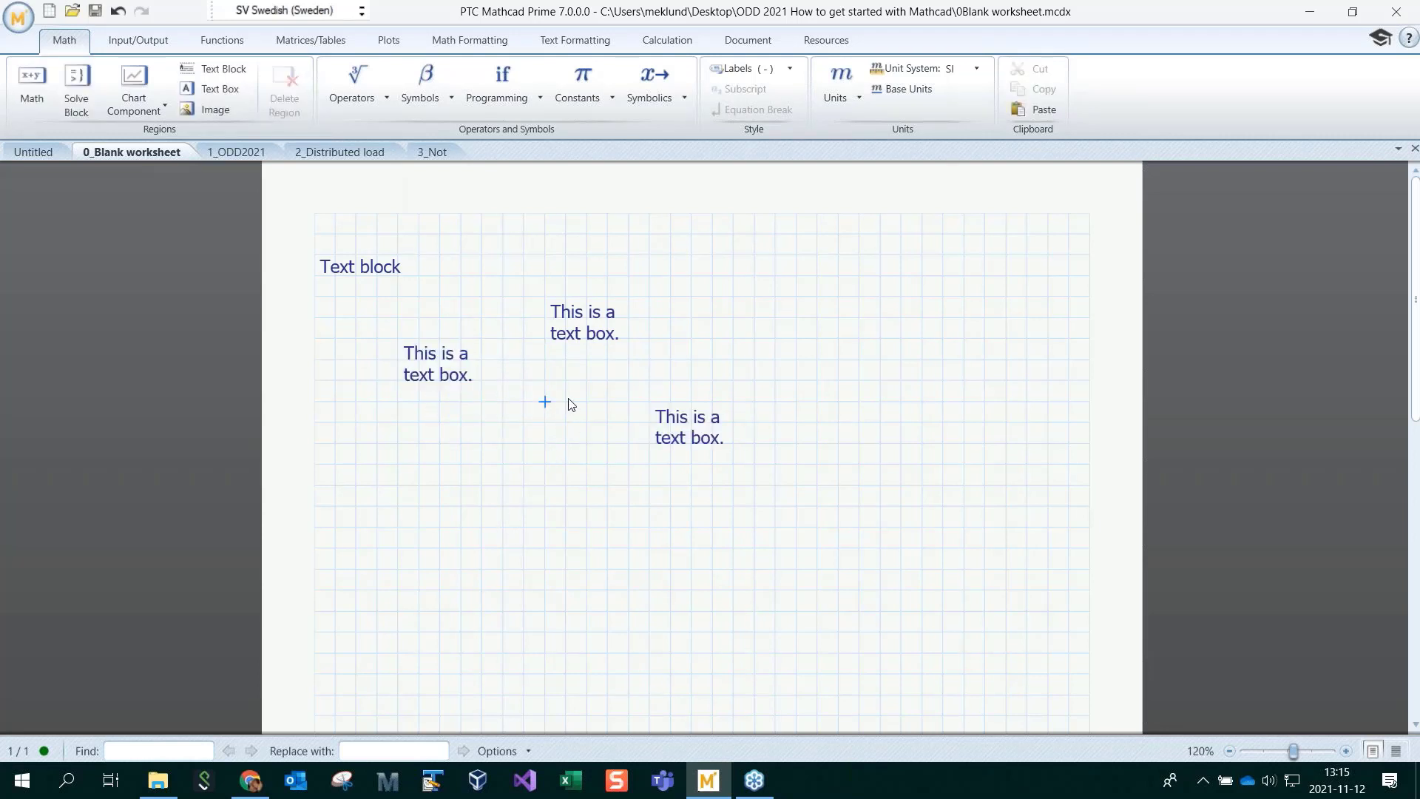
{"action": "left_click", "coordinate": [577, 290]}
{"action": "left_click_drag", "start_coordinate": [577, 290], "coordinate": [556, 290]}
{"action": "left_click", "coordinate": [607, 401]}
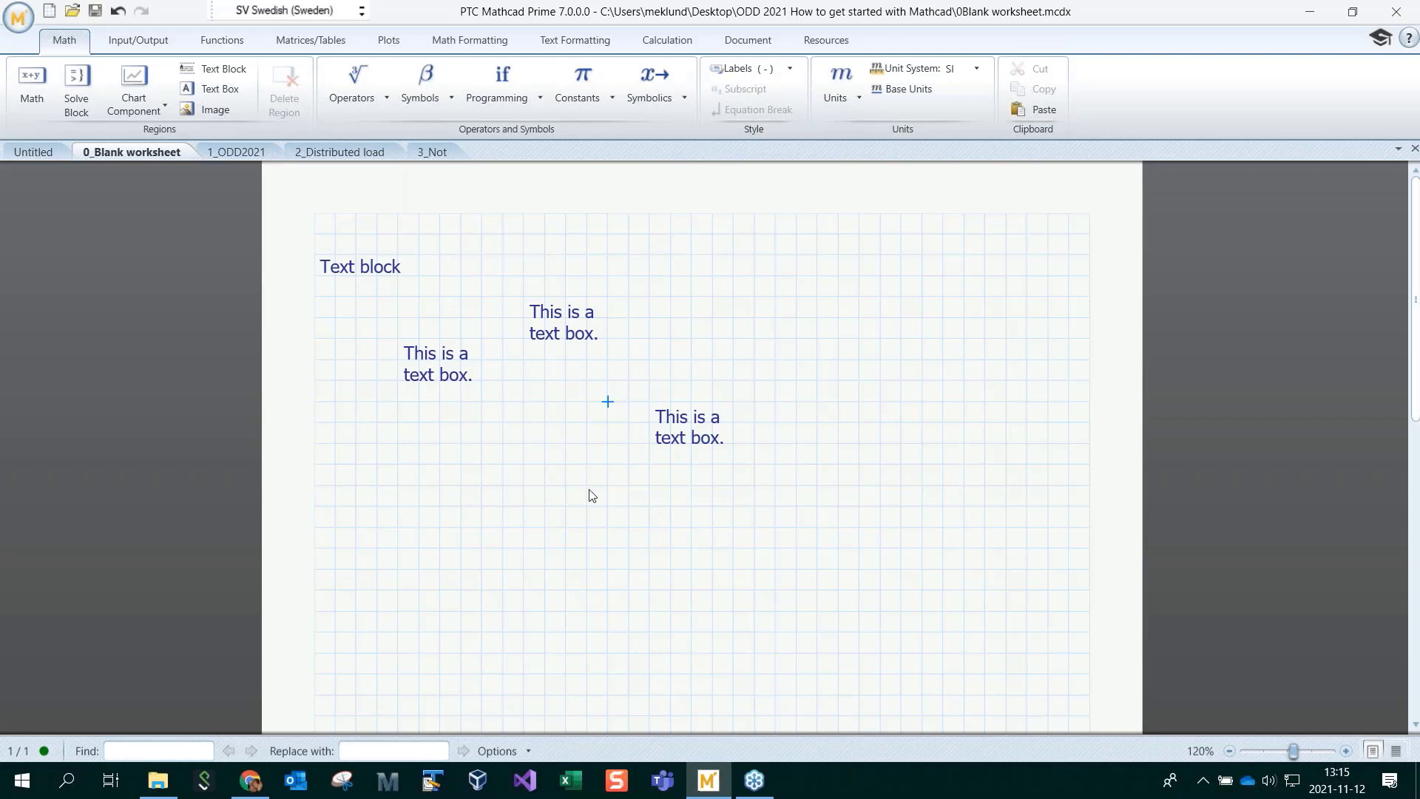
Insert the image a_picture.bmp below the text boxes
{"action": "left_click", "coordinate": [398, 506]}
{"action": "left_click", "coordinate": [212, 112]}
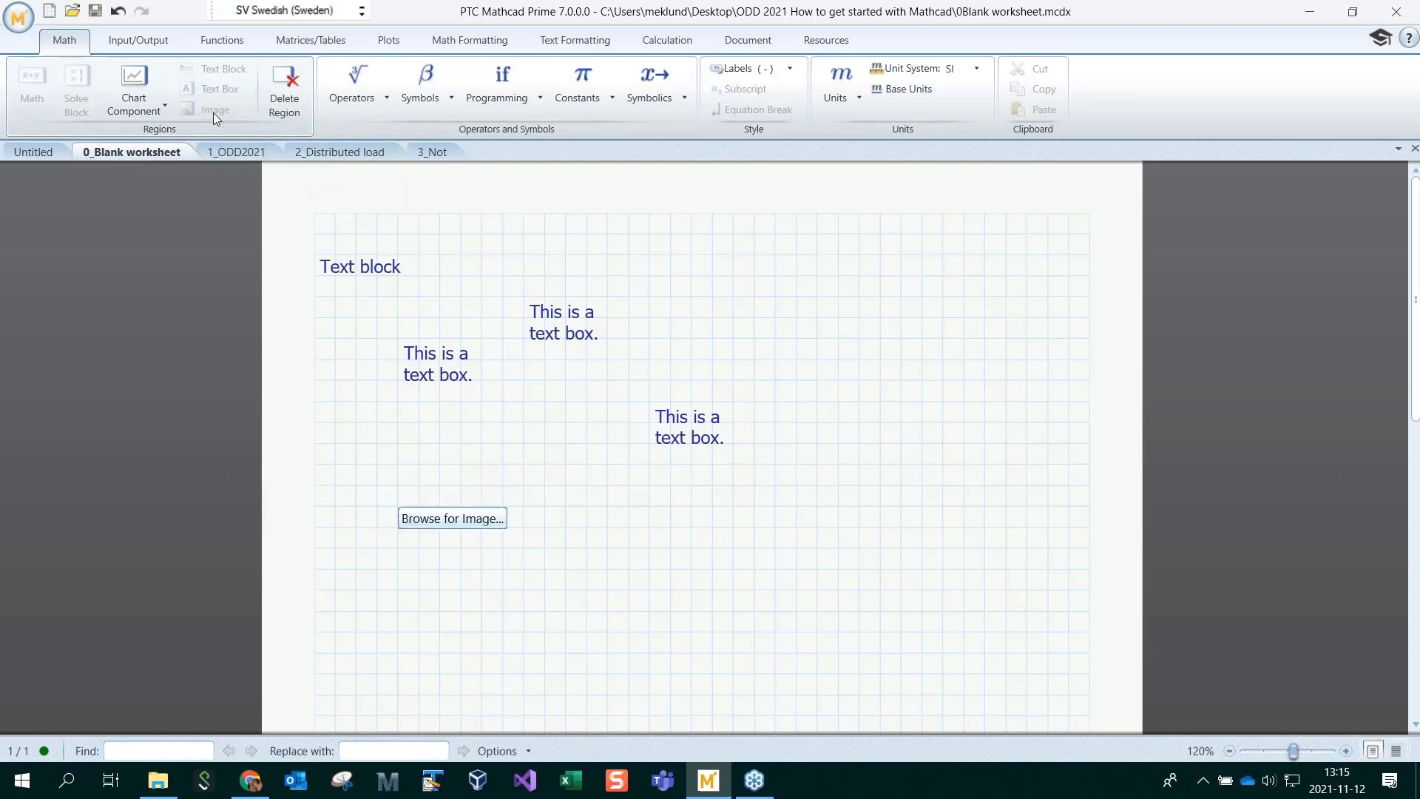
{"action": "left_click", "coordinate": [465, 522]}
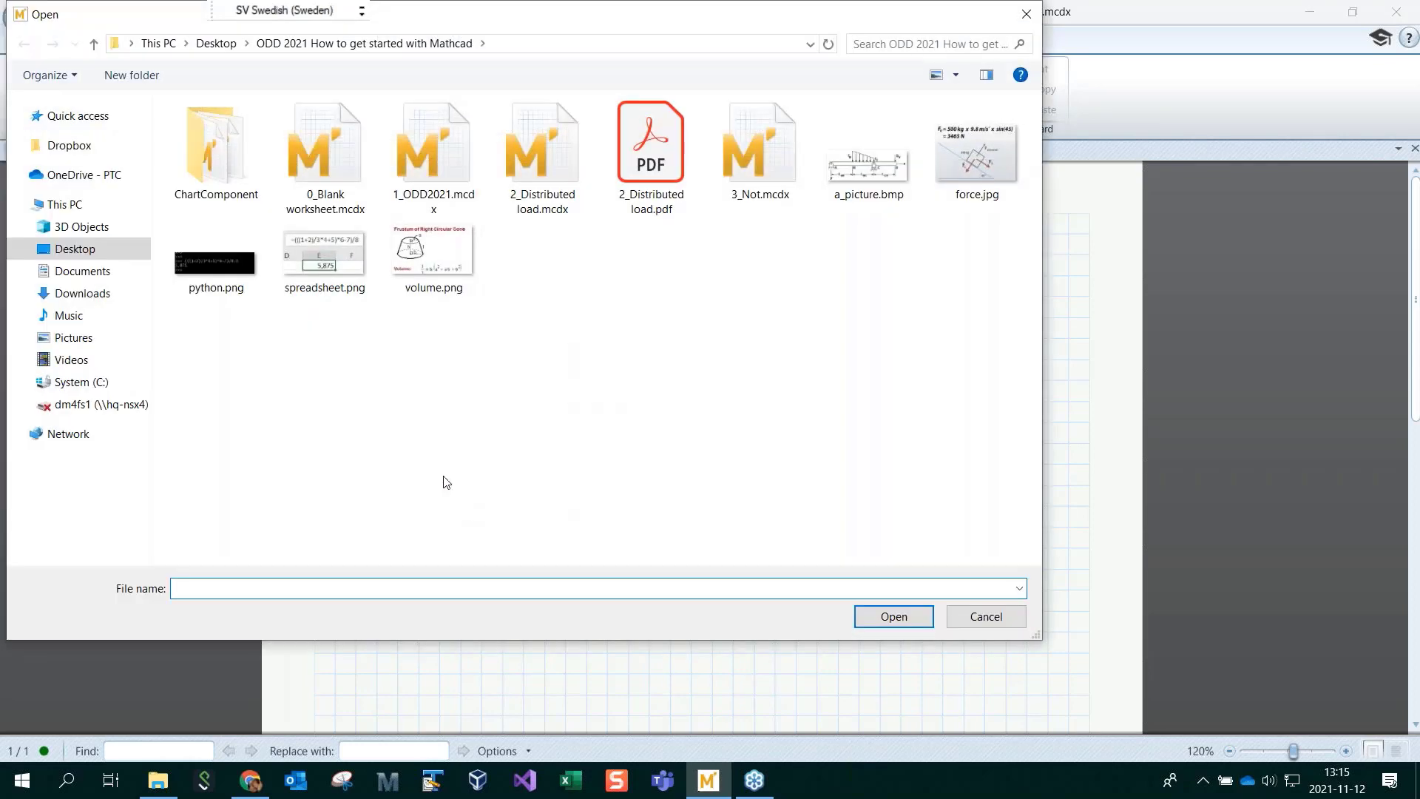
{"action": "double_click", "coordinate": [865, 170]}
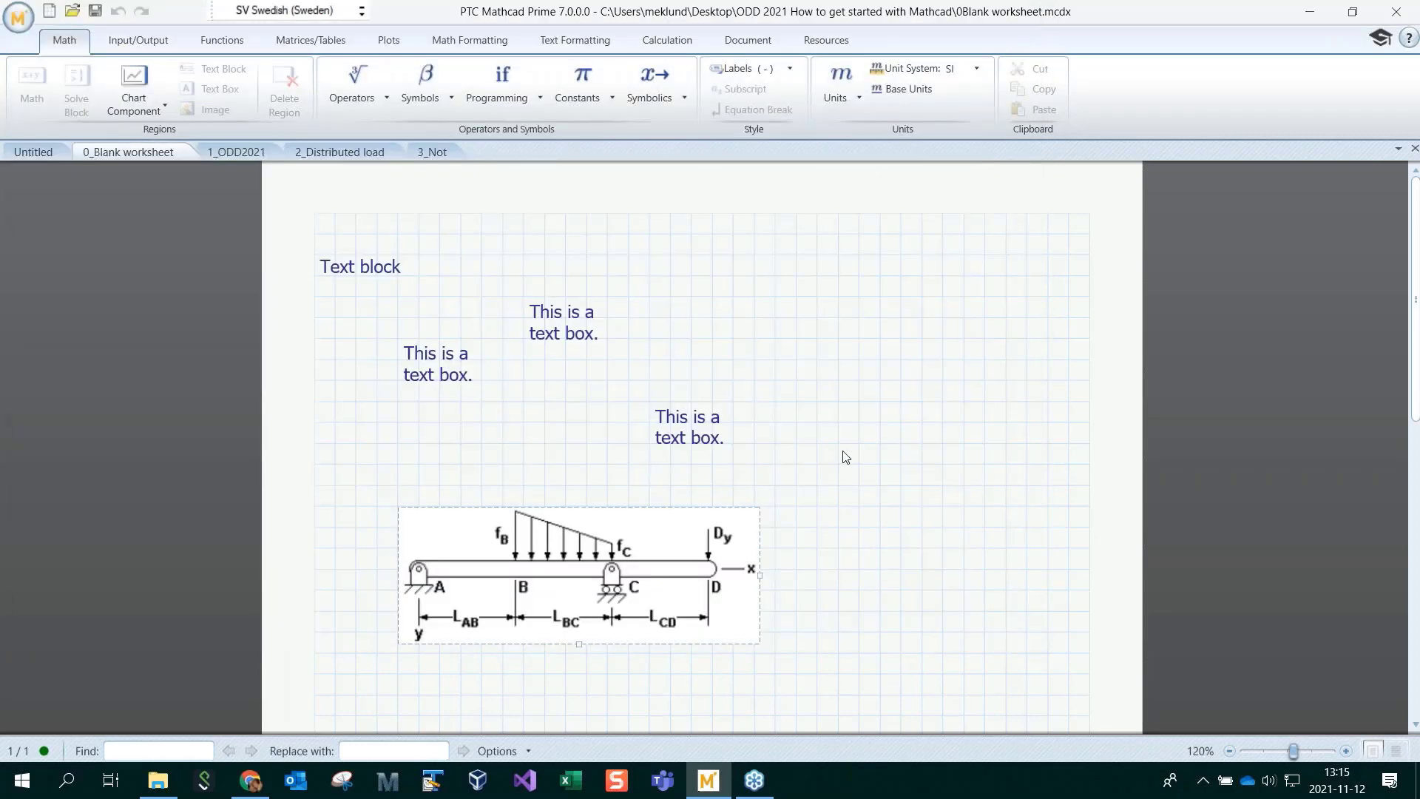
Move the beam image up and to the left, and shrink it to about half its width
{"action": "left_click_drag", "start_coordinate": [608, 555], "coordinate": [545, 512]}
{"action": "left_click", "coordinate": [921, 632]}
{"action": "left_click", "coordinate": [599, 534]}
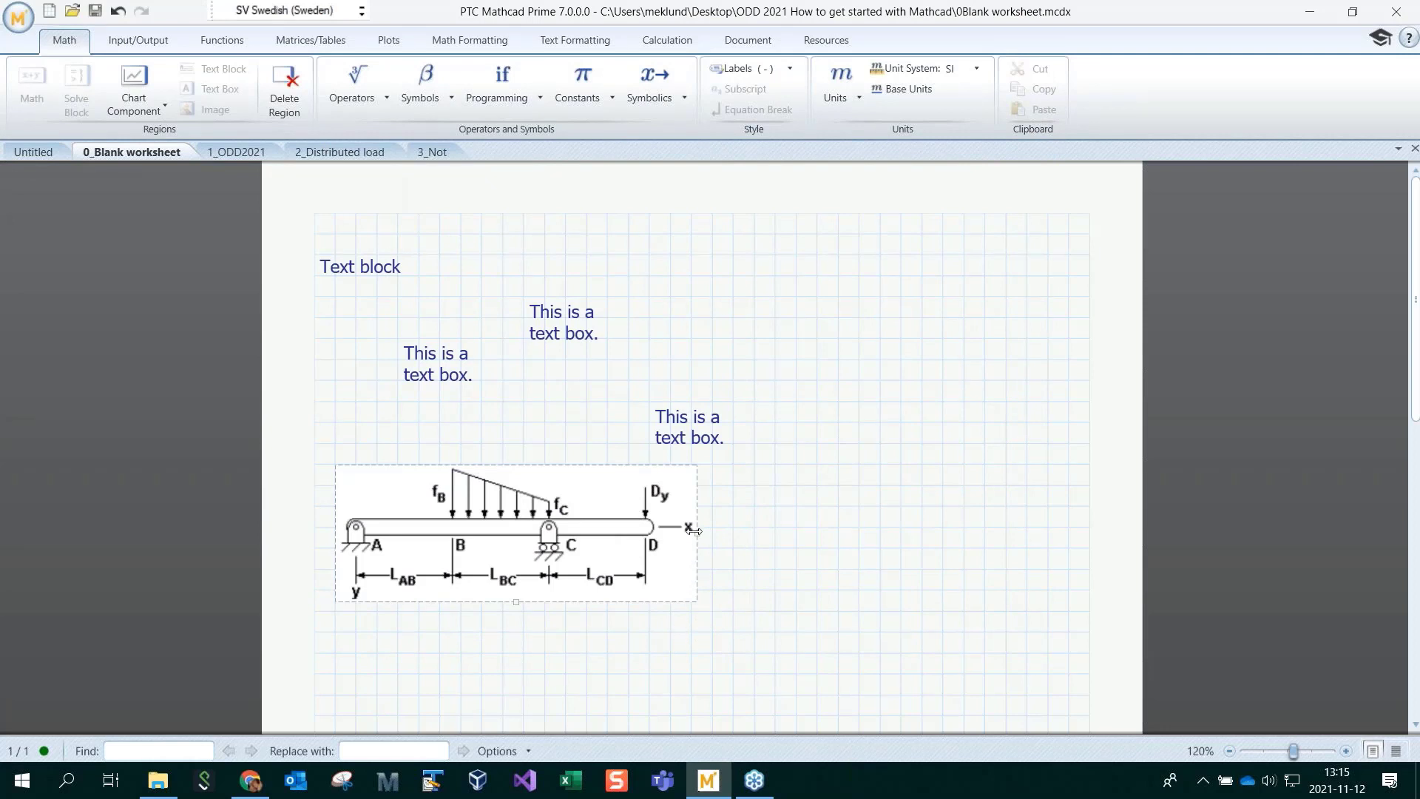
{"action": "left_click_drag", "start_coordinate": [697, 533], "coordinate": [522, 498]}
{"action": "left_click", "coordinate": [607, 527]}
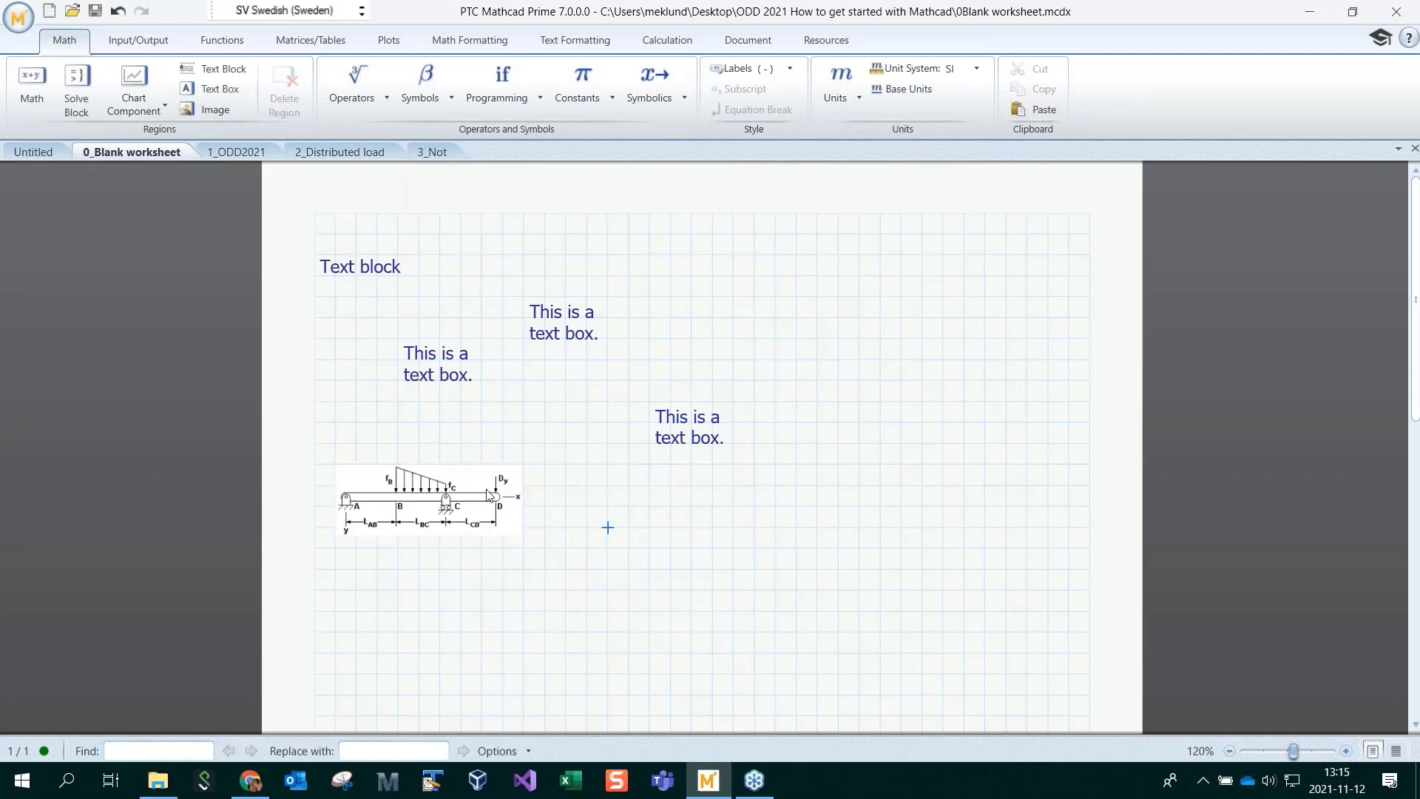
{"action": "left_click", "coordinate": [485, 498]}
{"action": "left_click", "coordinate": [606, 509]}
{"action": "scroll", "coordinate": [686, 540], "scroll_direction": "down", "scroll_amount": 3}
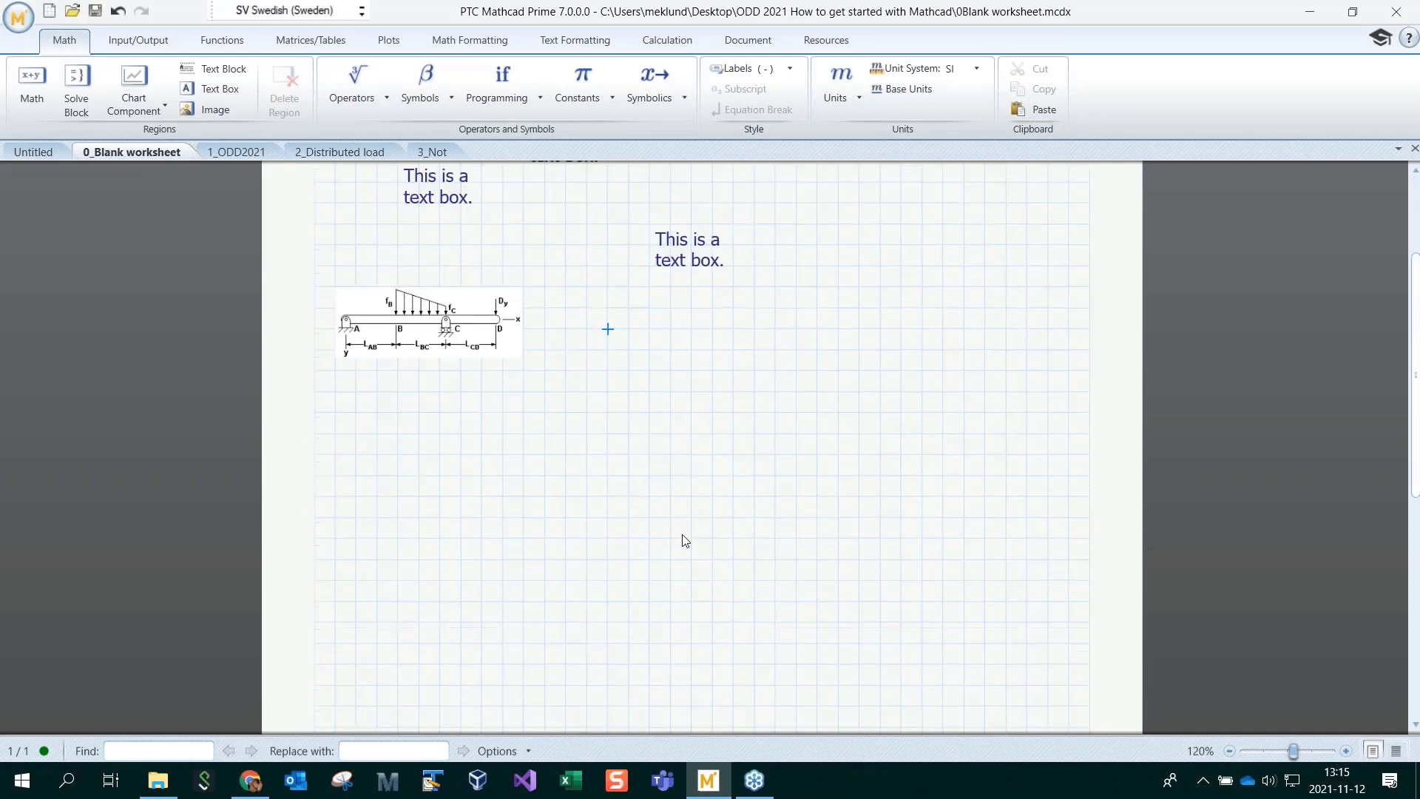
Start a math expression below the beam image with the sum 1+2 divided as a whole by 3
{"action": "left_click", "coordinate": [381, 348]}
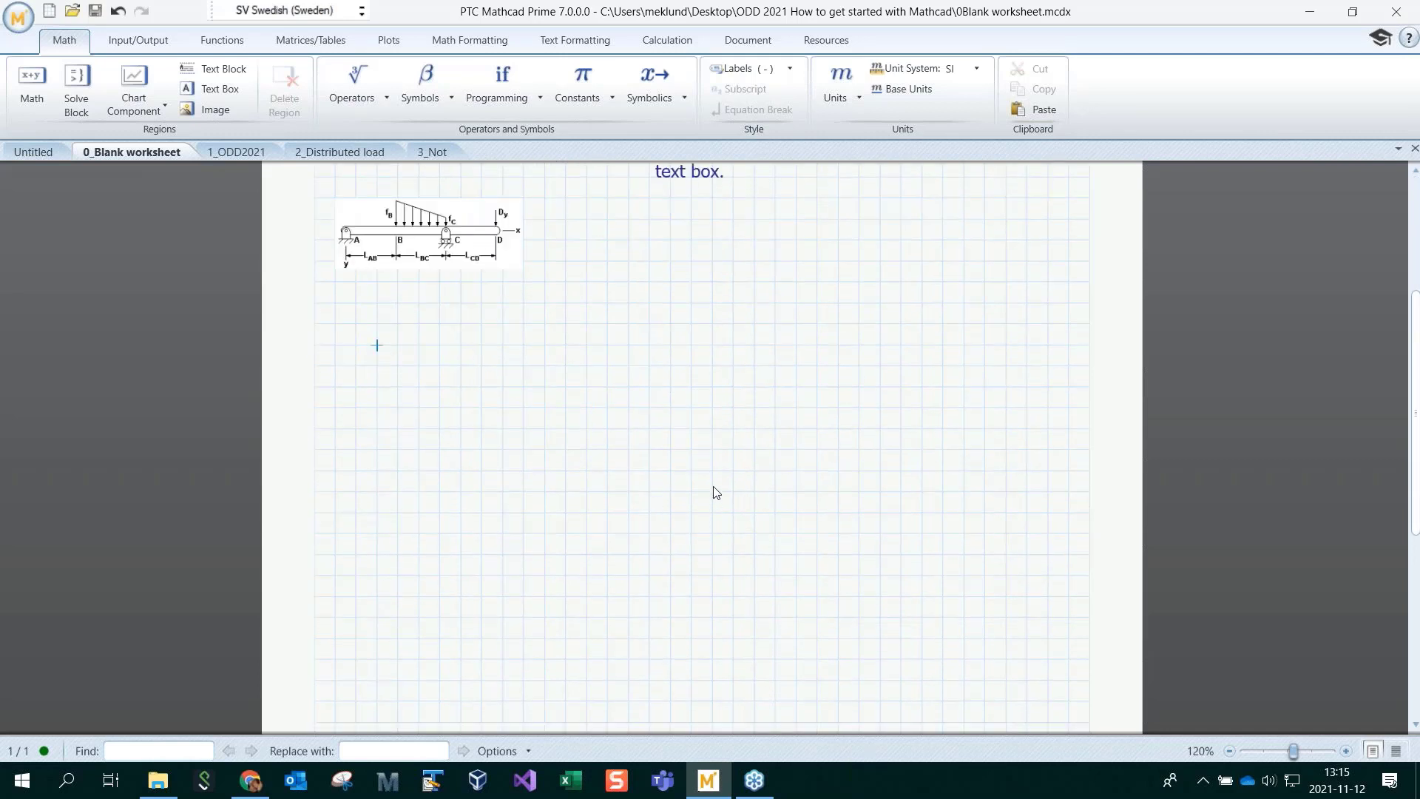
{"action": "left_click", "coordinate": [458, 349]}
{"action": "type", "text": "1+2"}
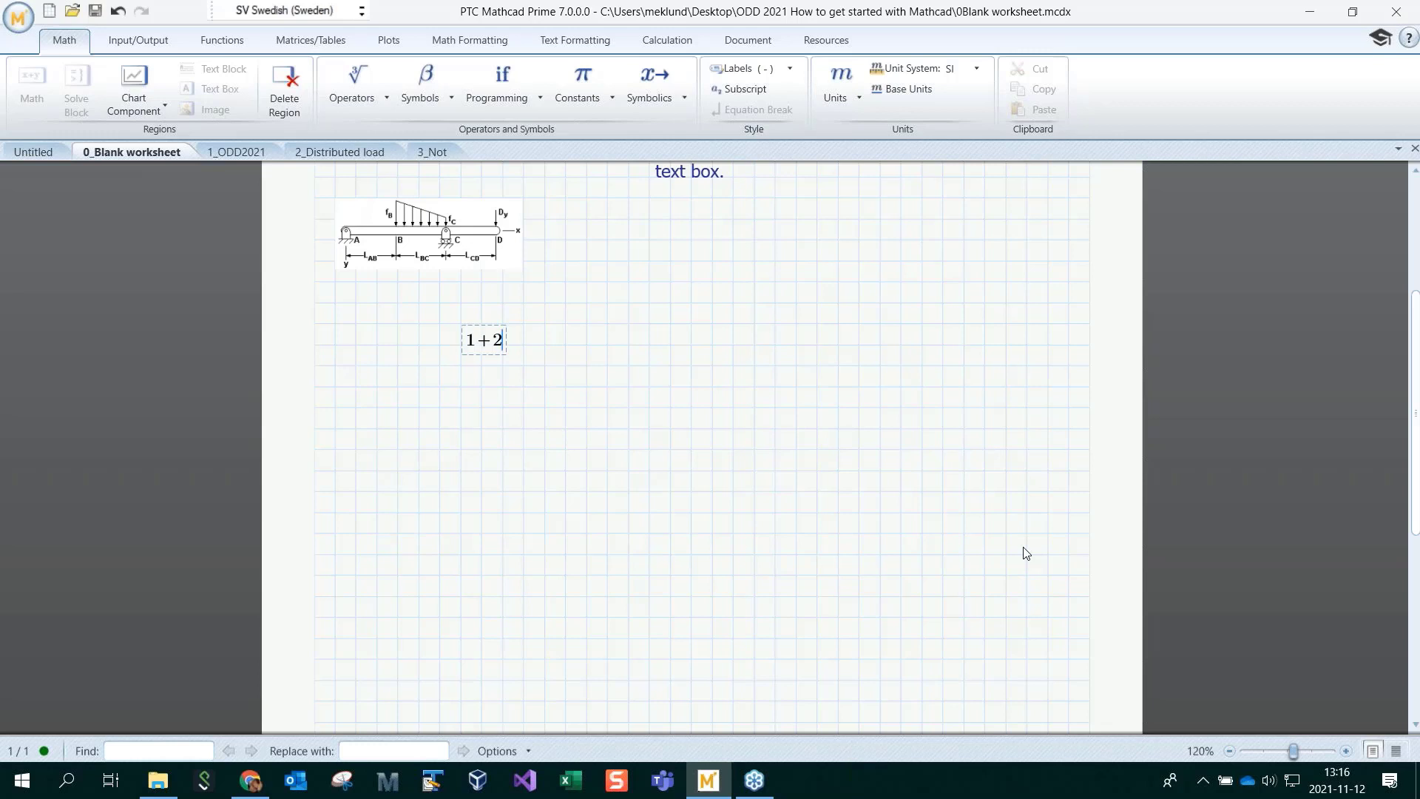
{"action": "key", "text": "shift+Left"}
{"action": "key", "text": "shift+Left"}
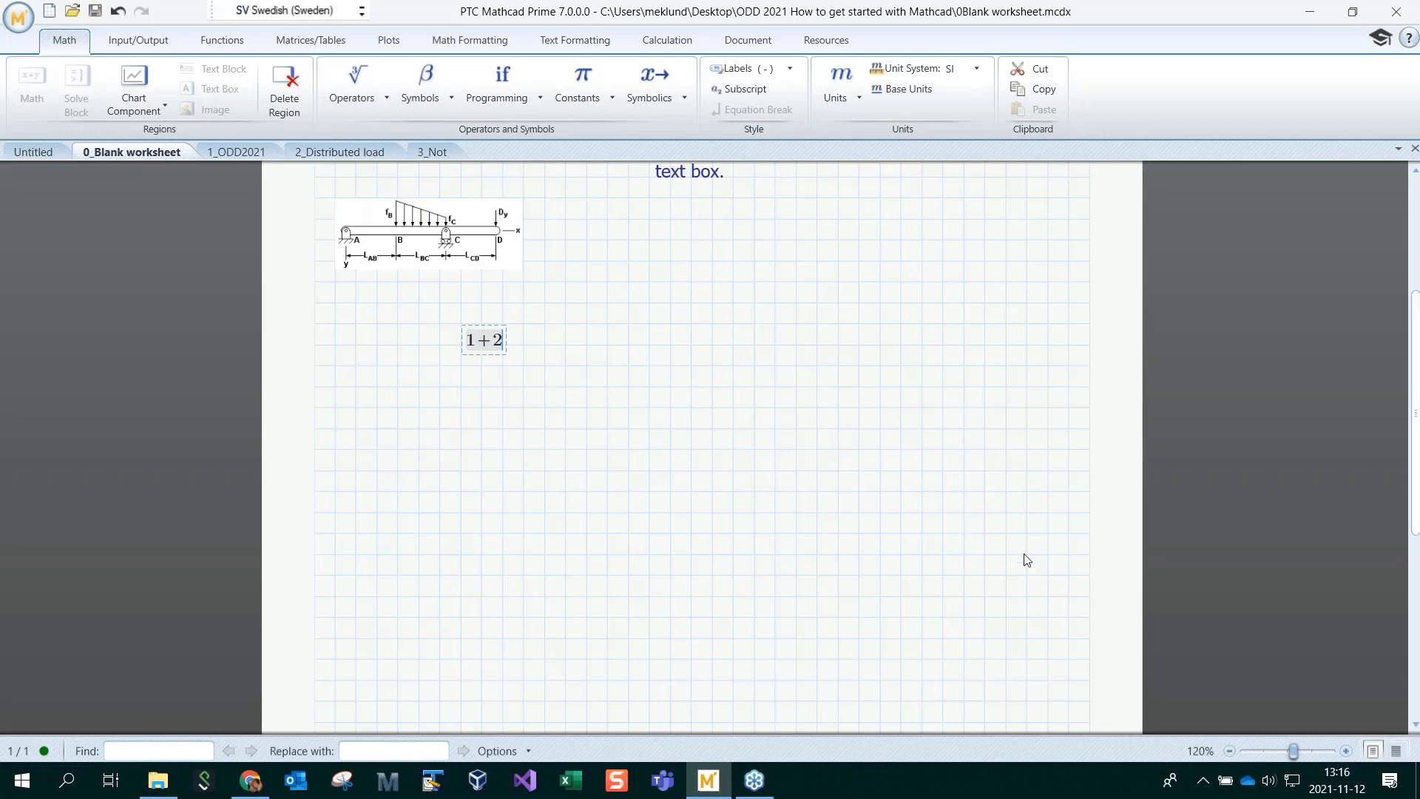
{"action": "type", "text": "/3"}
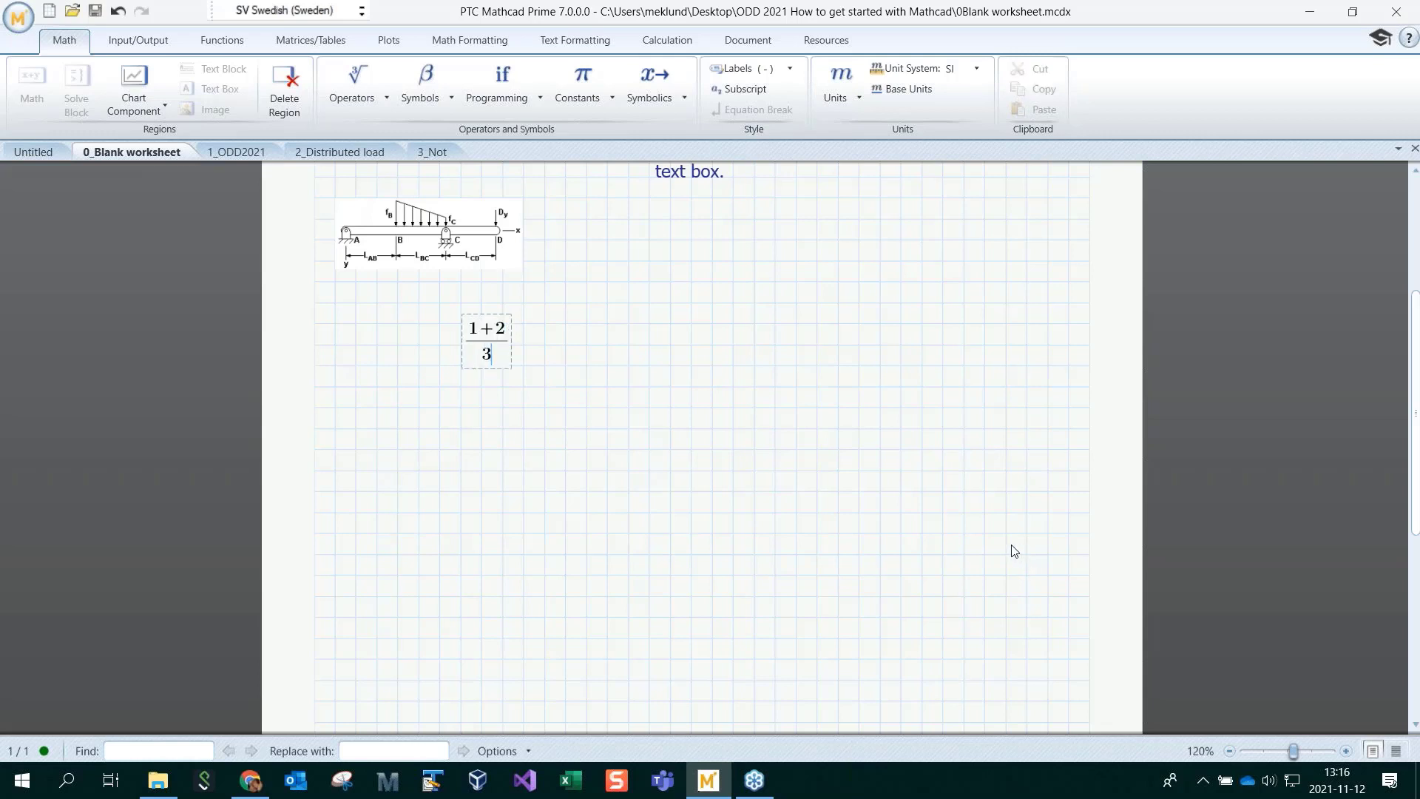
Multiply the fraction by 4 and add 5 outside the denominator
{"action": "key", "text": "space"}
{"action": "key", "text": "space"}
{"action": "type", "text": "*4"}
{"action": "type", "text": "+5"}
Multiply the whole expression by 6, subtract 7, divide all of it by 8, and evaluate it numerically
{"action": "key", "text": "space"}
{"action": "key", "text": "space"}
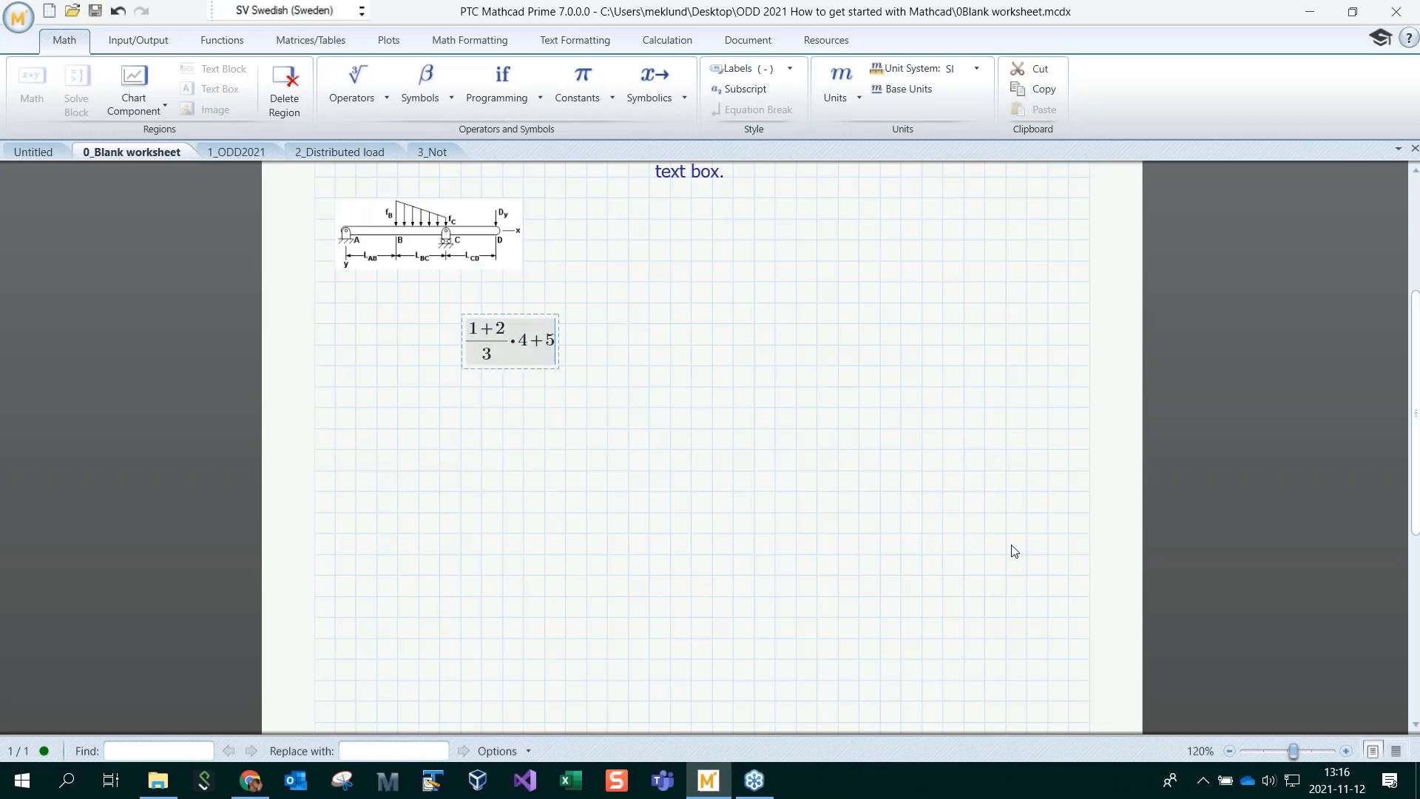
{"action": "type", "text": "*"}
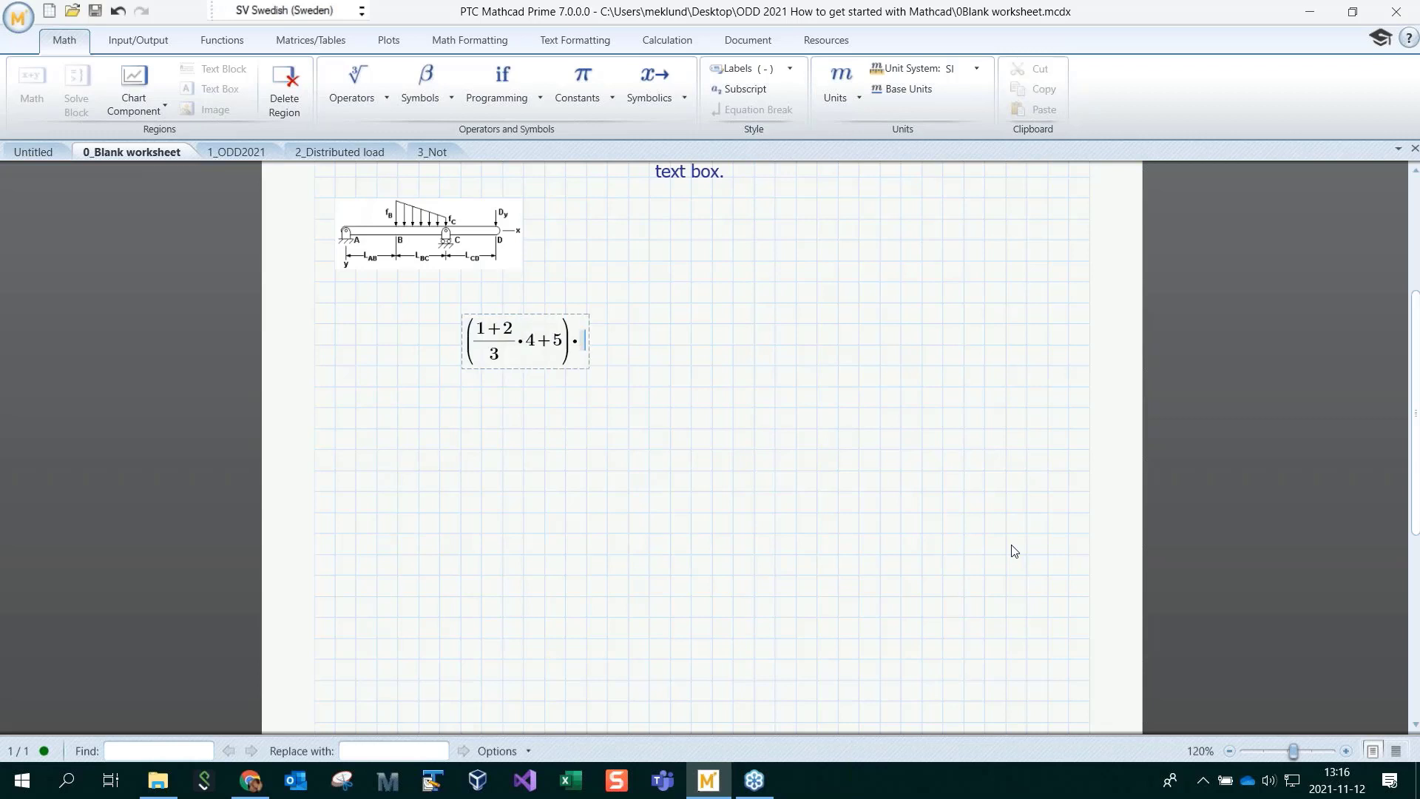
{"action": "type", "text": "6-7"}
{"action": "key", "text": "space"}
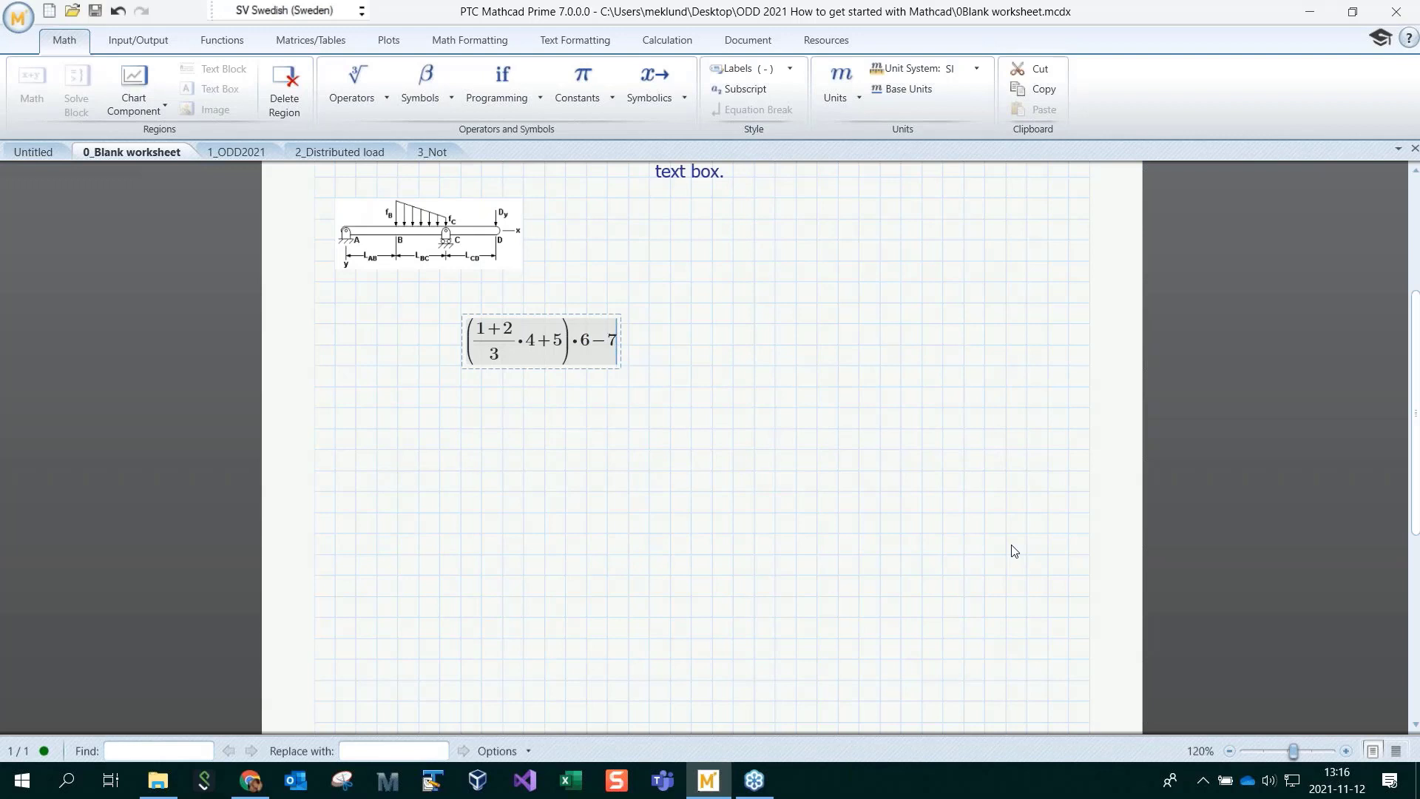
{"action": "type", "text": "/8"}
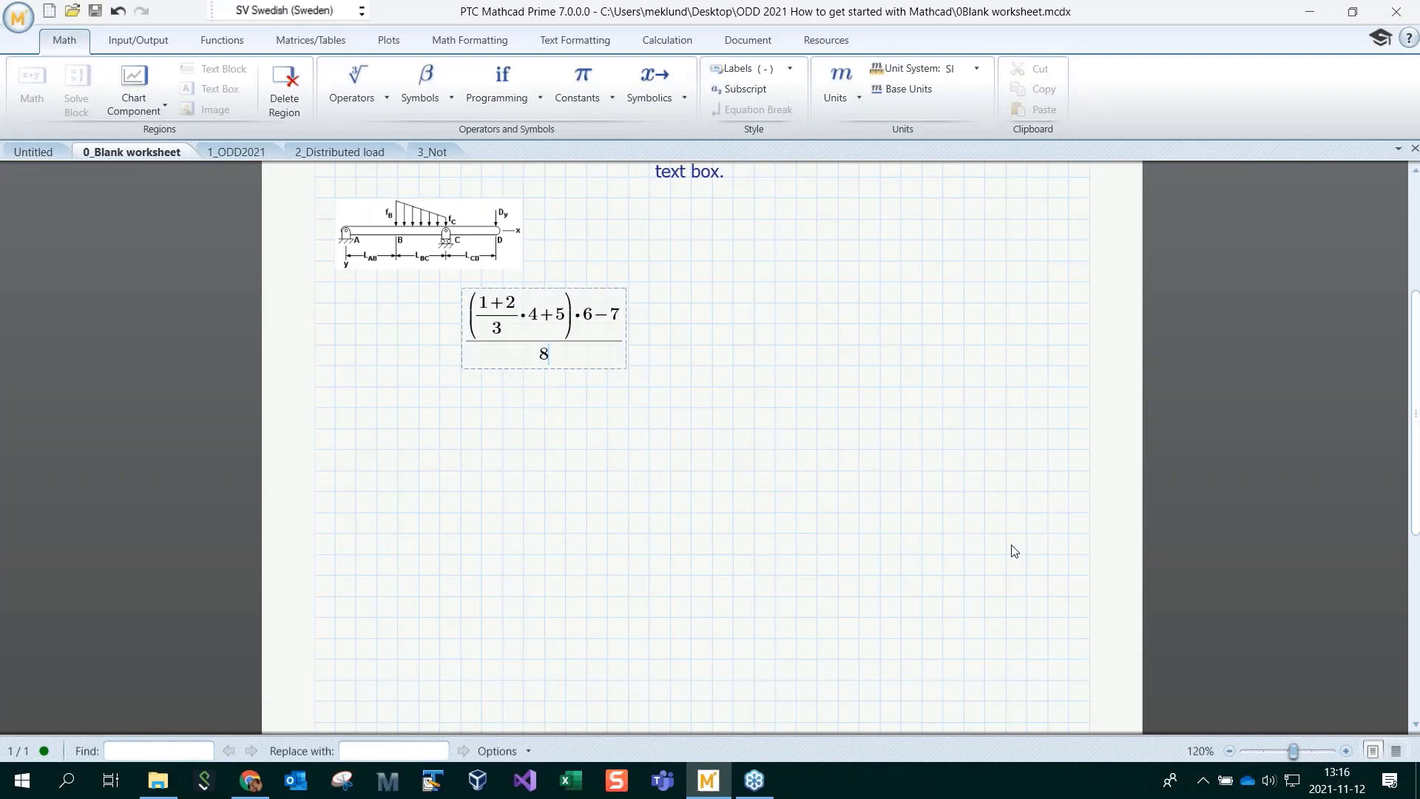
{"action": "type", "text": "=5.875"}
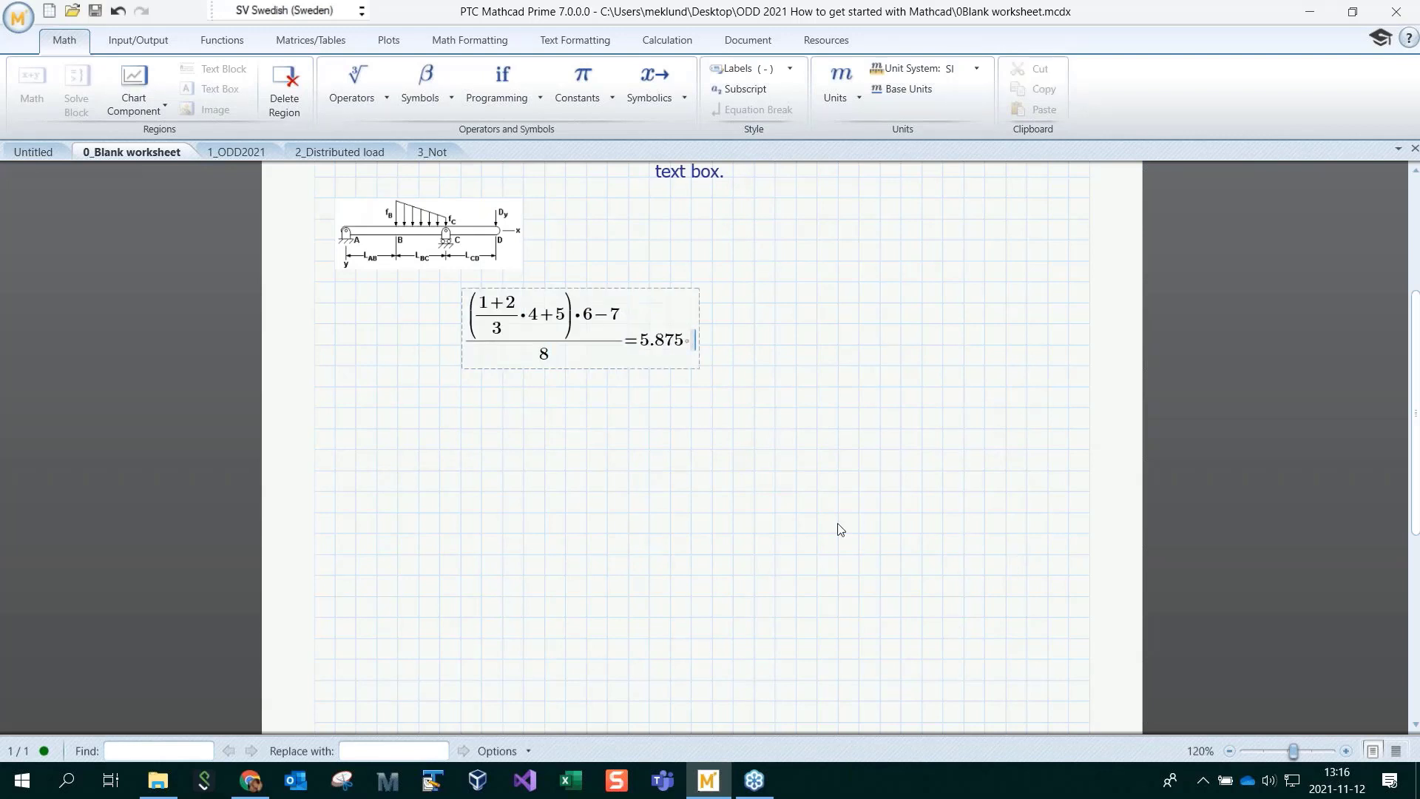
Move the evaluated fraction expression to the left and slightly down, under the beam image
{"action": "left_click", "coordinate": [520, 495]}
{"action": "left_click_drag", "start_coordinate": [553, 427], "coordinate": [496, 306]}
{"action": "left_click", "coordinate": [668, 387]}
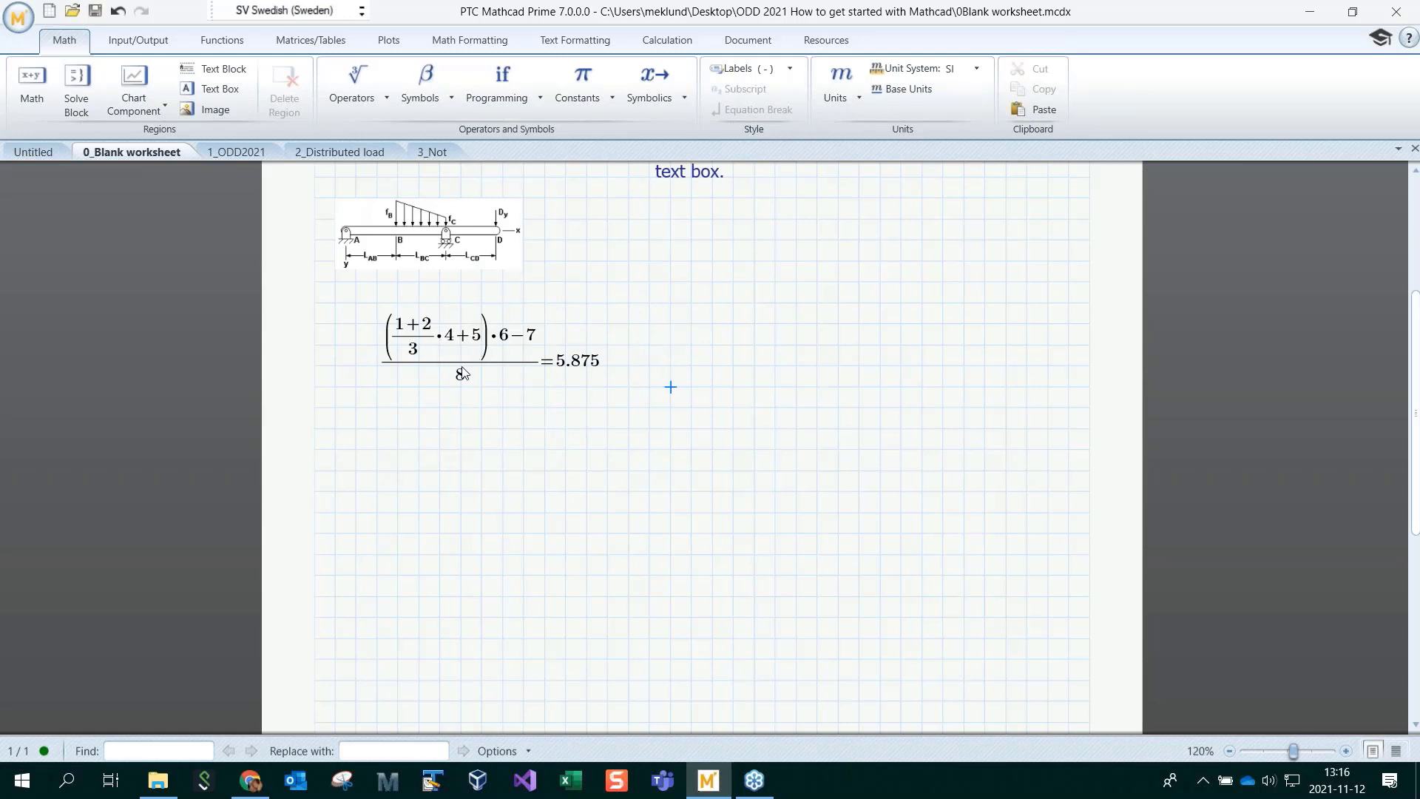
Insert the image spreadsheet.png to the right of the fraction expression
{"action": "left_click", "coordinate": [714, 333]}
{"action": "left_click", "coordinate": [189, 111]}
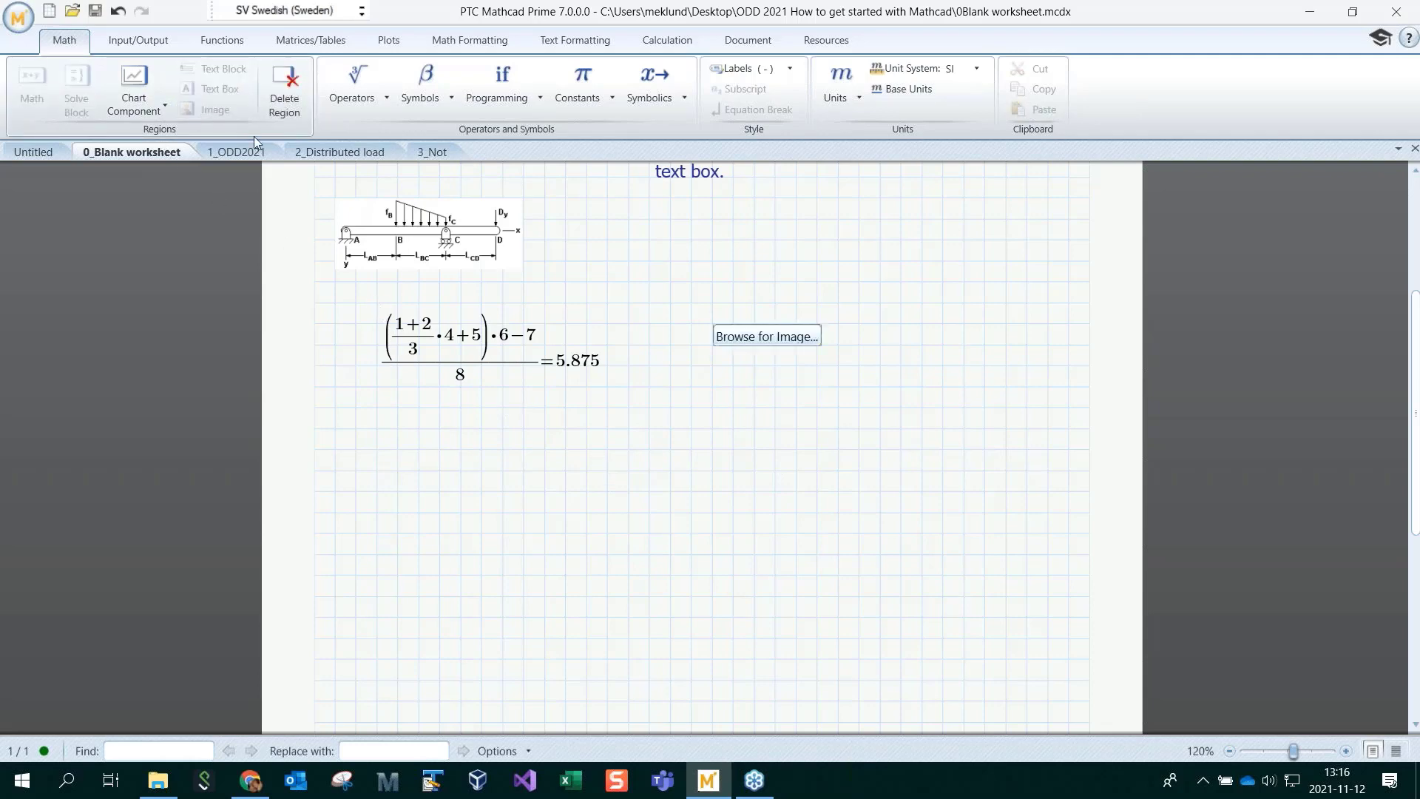
{"action": "left_click", "coordinate": [760, 336]}
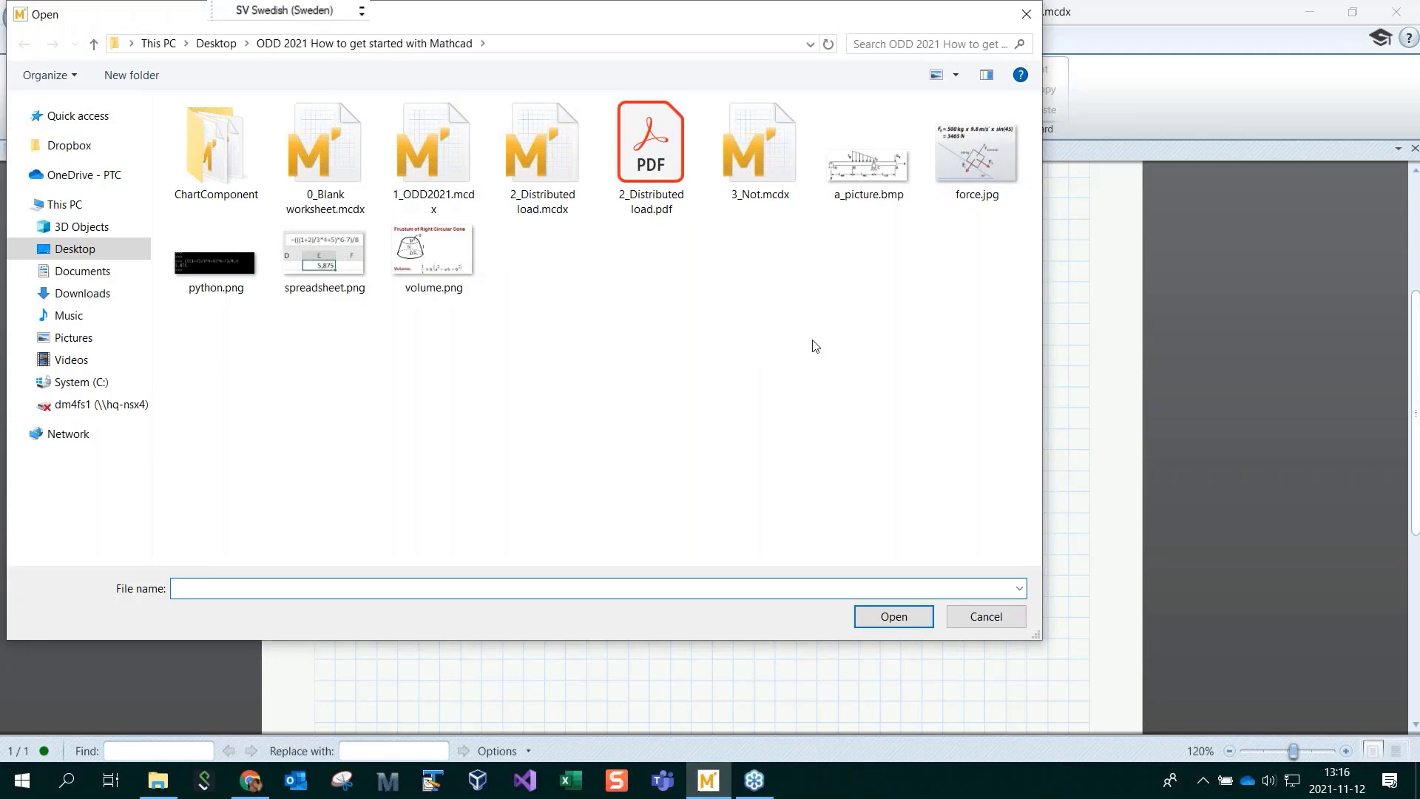
{"action": "double_click", "coordinate": [308, 250]}
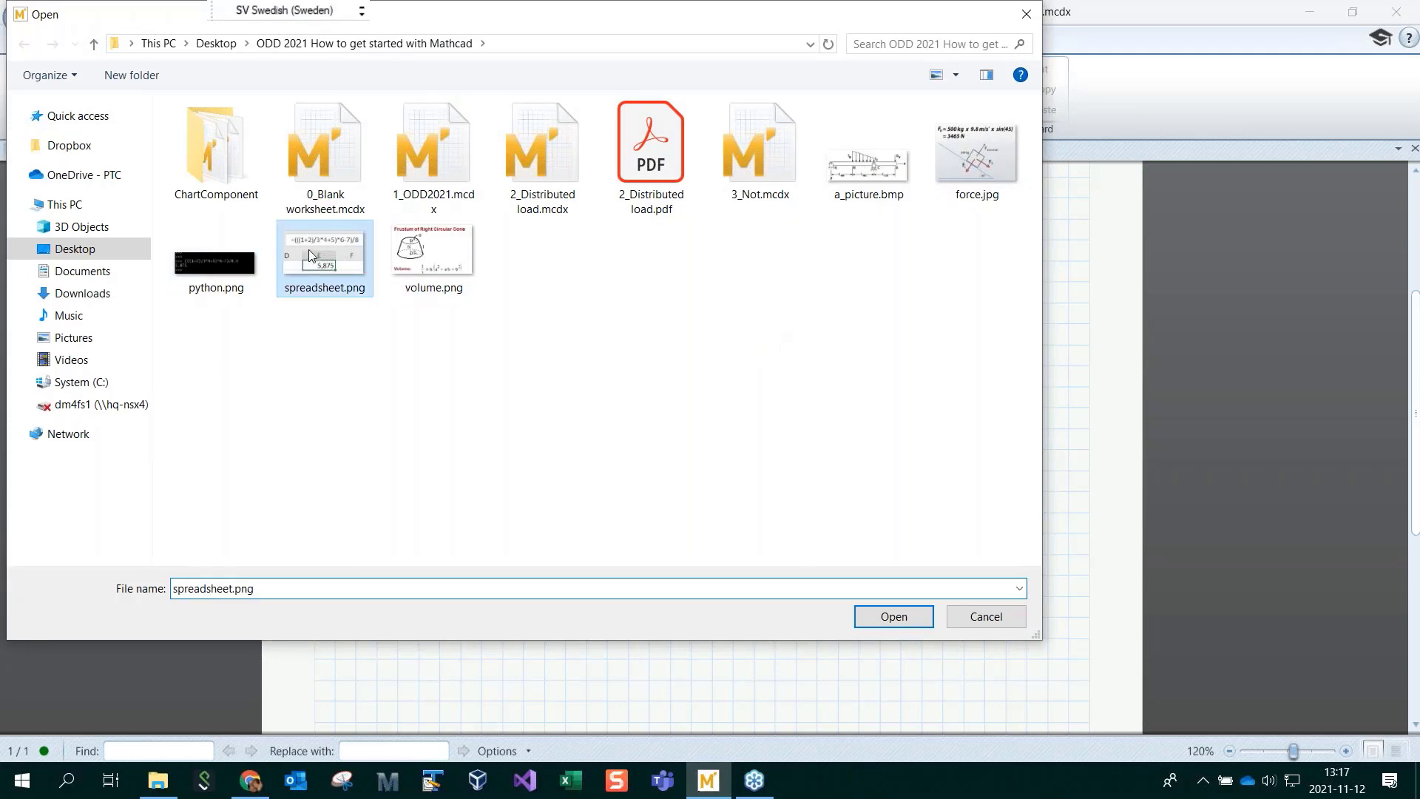
{"action": "left_click", "coordinate": [712, 511]}
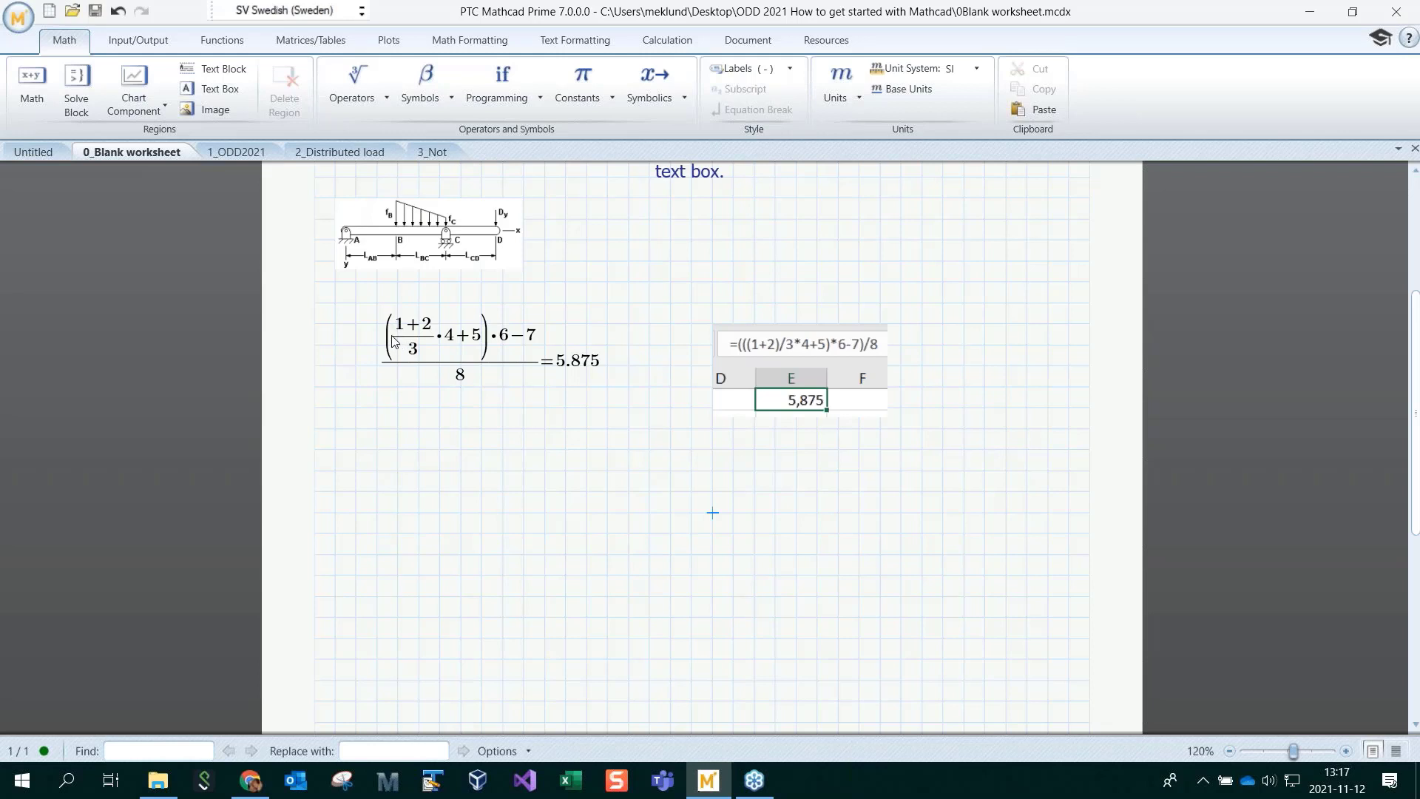
{"action": "left_click_drag", "start_coordinate": [395, 326], "coordinate": [537, 374]}
{"action": "left_click", "coordinate": [549, 449]}
Insert the image python.png directly below the spreadsheet image
{"action": "left_click", "coordinate": [712, 449]}
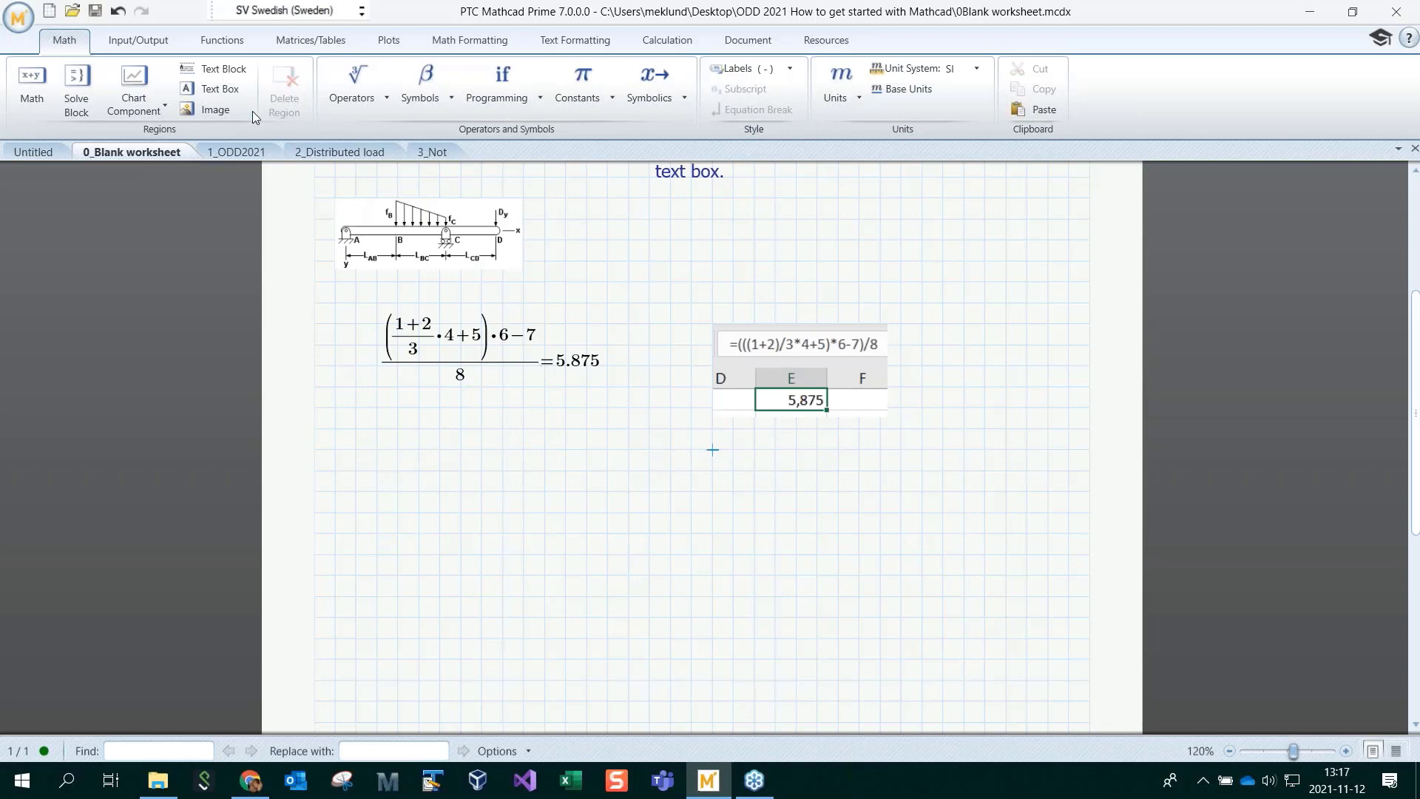
{"action": "left_click", "coordinate": [215, 110]}
{"action": "left_click", "coordinate": [764, 464]}
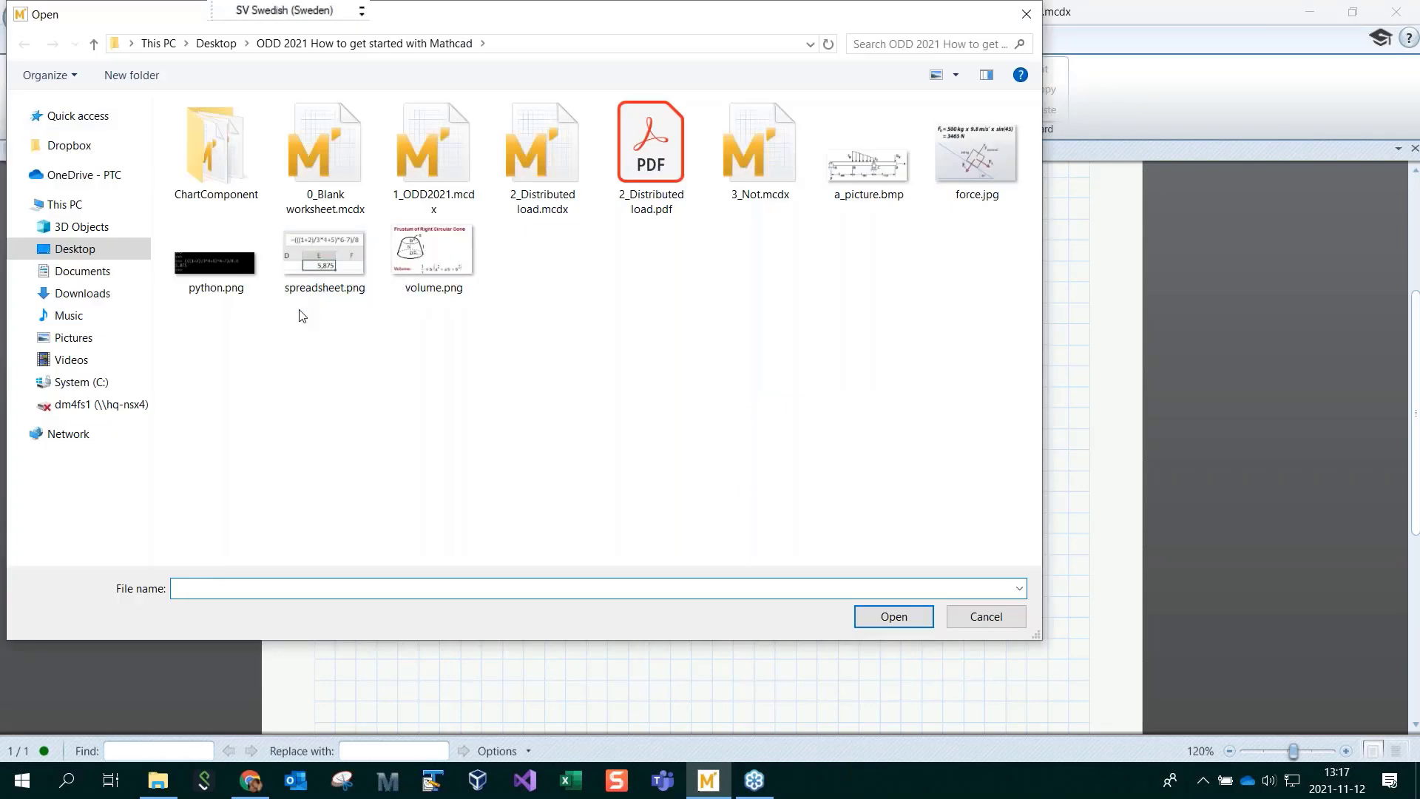
{"action": "double_click", "coordinate": [238, 270]}
{"action": "left_click", "coordinate": [714, 618]}
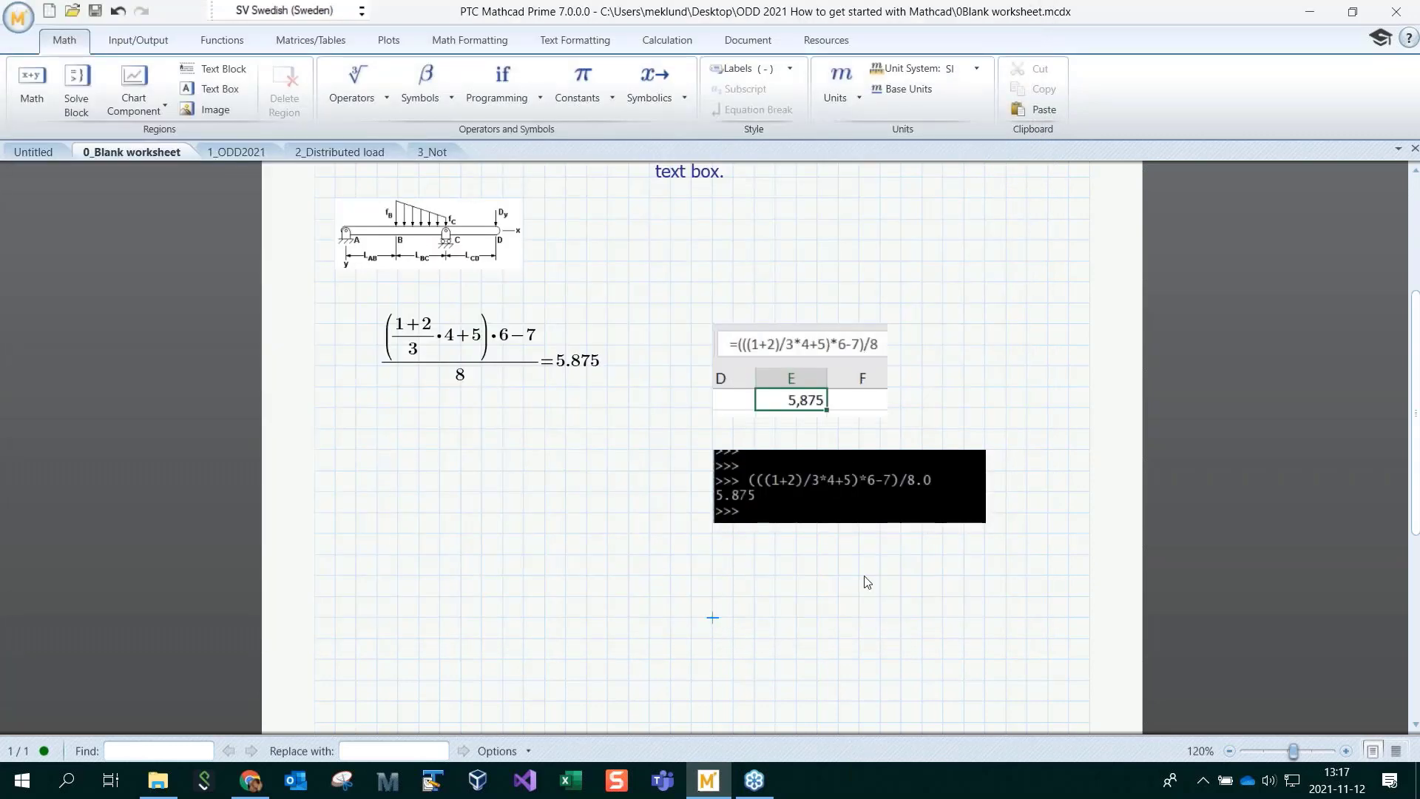
{"action": "left_click", "coordinate": [776, 574]}
Enter the sum 1+2+3 in a new math region below the fraction expression
{"action": "left_click", "coordinate": [393, 562]}
{"action": "scroll", "coordinate": [649, 469], "scroll_direction": "down", "scroll_amount": 3}
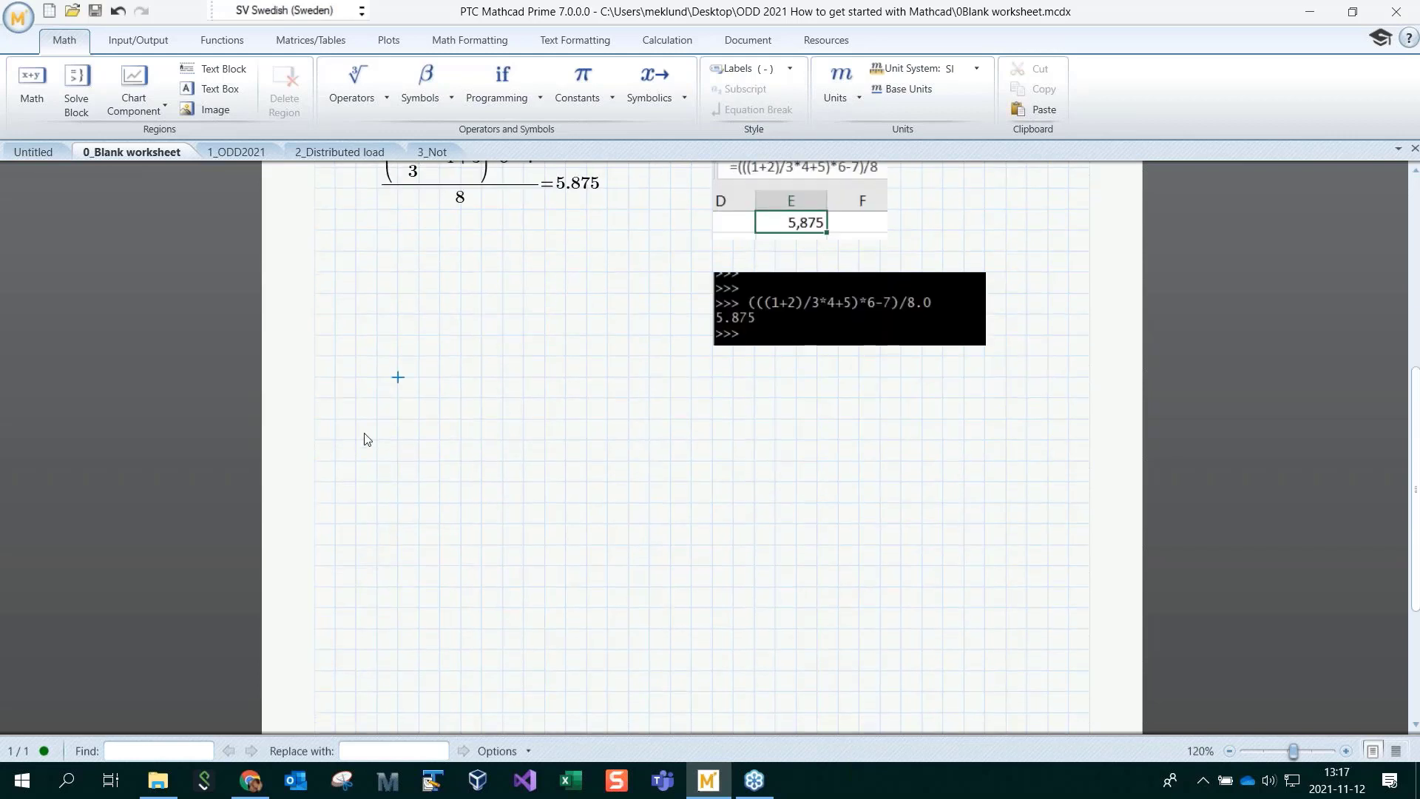
{"action": "left_click", "coordinate": [376, 419]}
{"action": "type", "text": "1+2+2"}
{"action": "key", "text": "BackSpace"}
{"action": "type", "text": "3"}
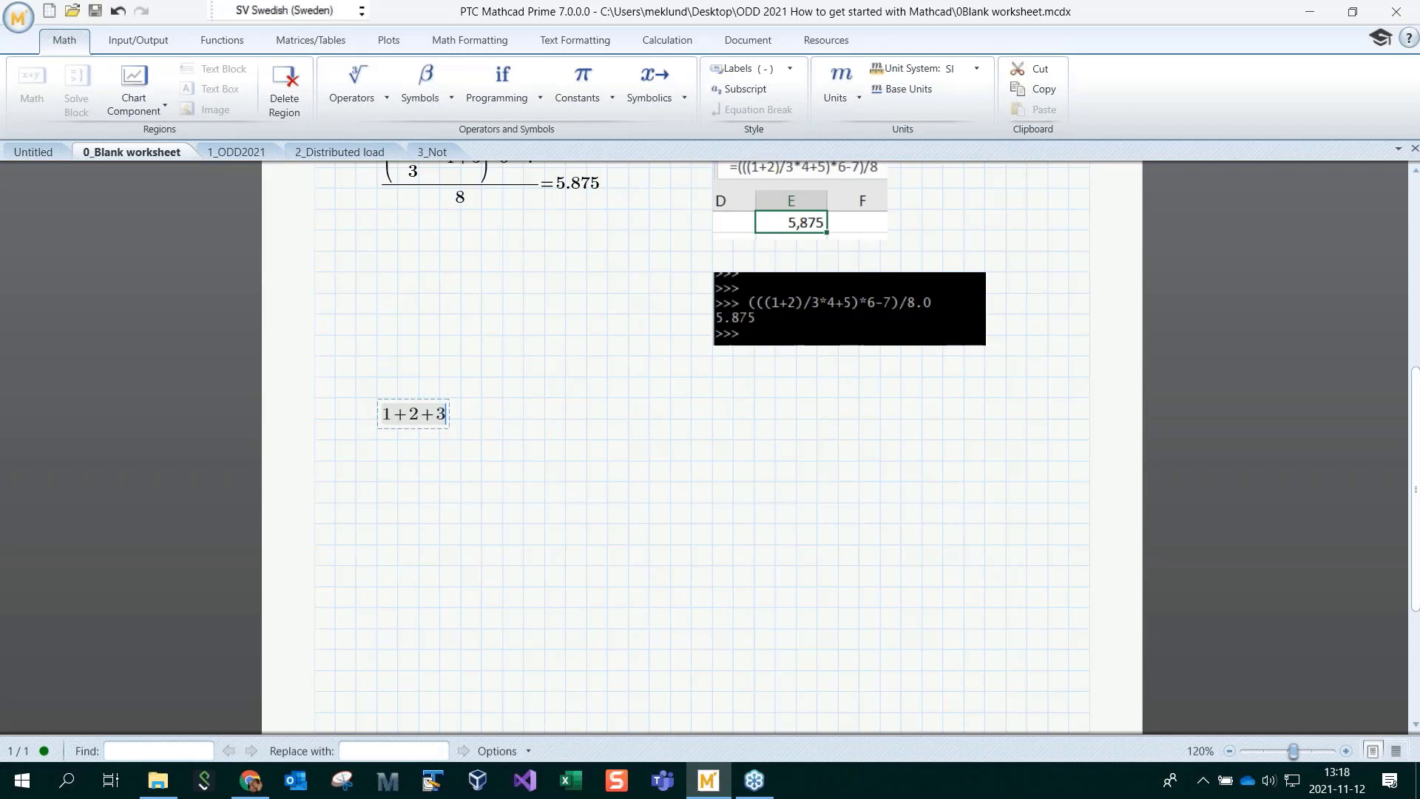
Raise the whole sum 1+2+3 to the power 4+5 with the Exponentiation operator and evaluate it
{"action": "left_click", "coordinate": [370, 85]}
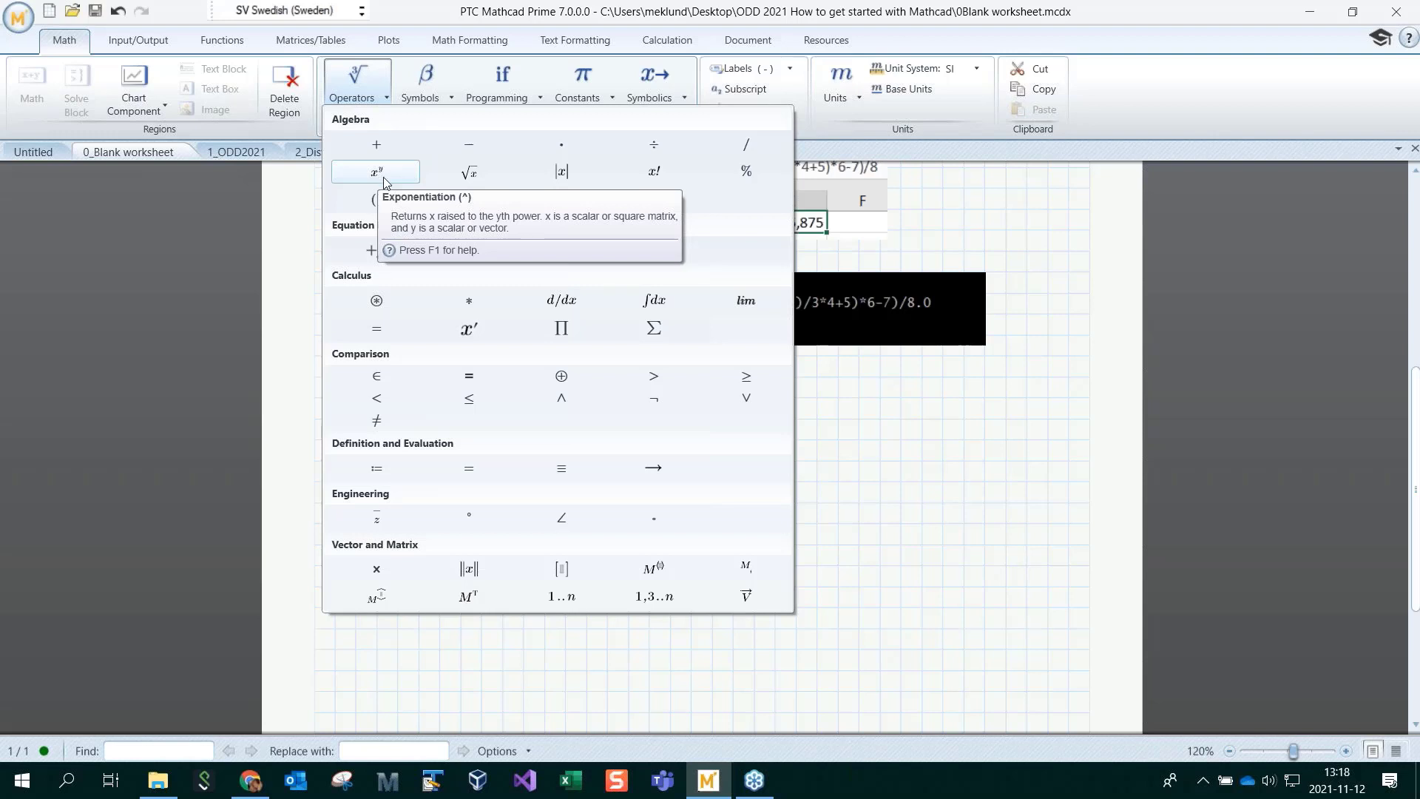
{"action": "left_click", "coordinate": [388, 176]}
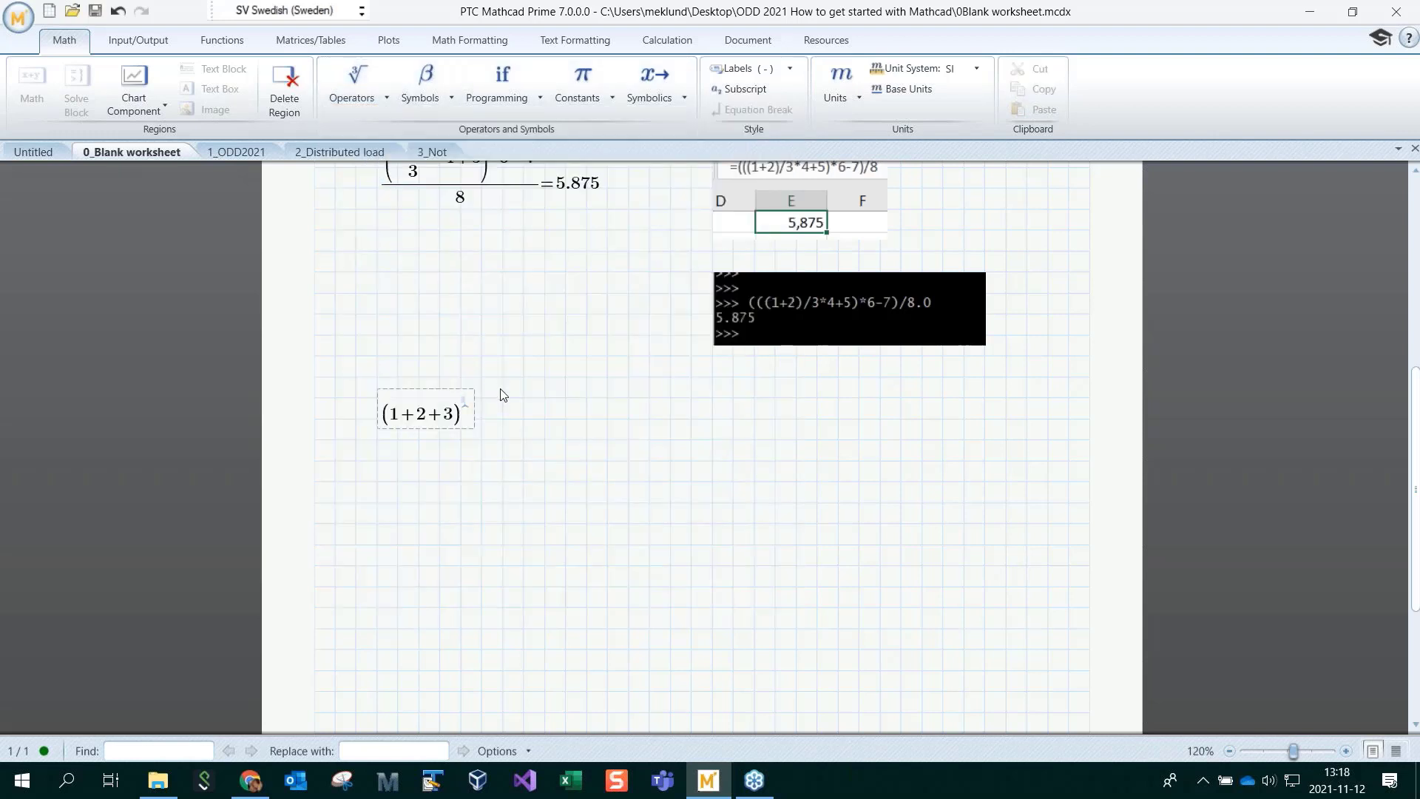
{"action": "type", "text": "4+5)=1.008·10^7"}
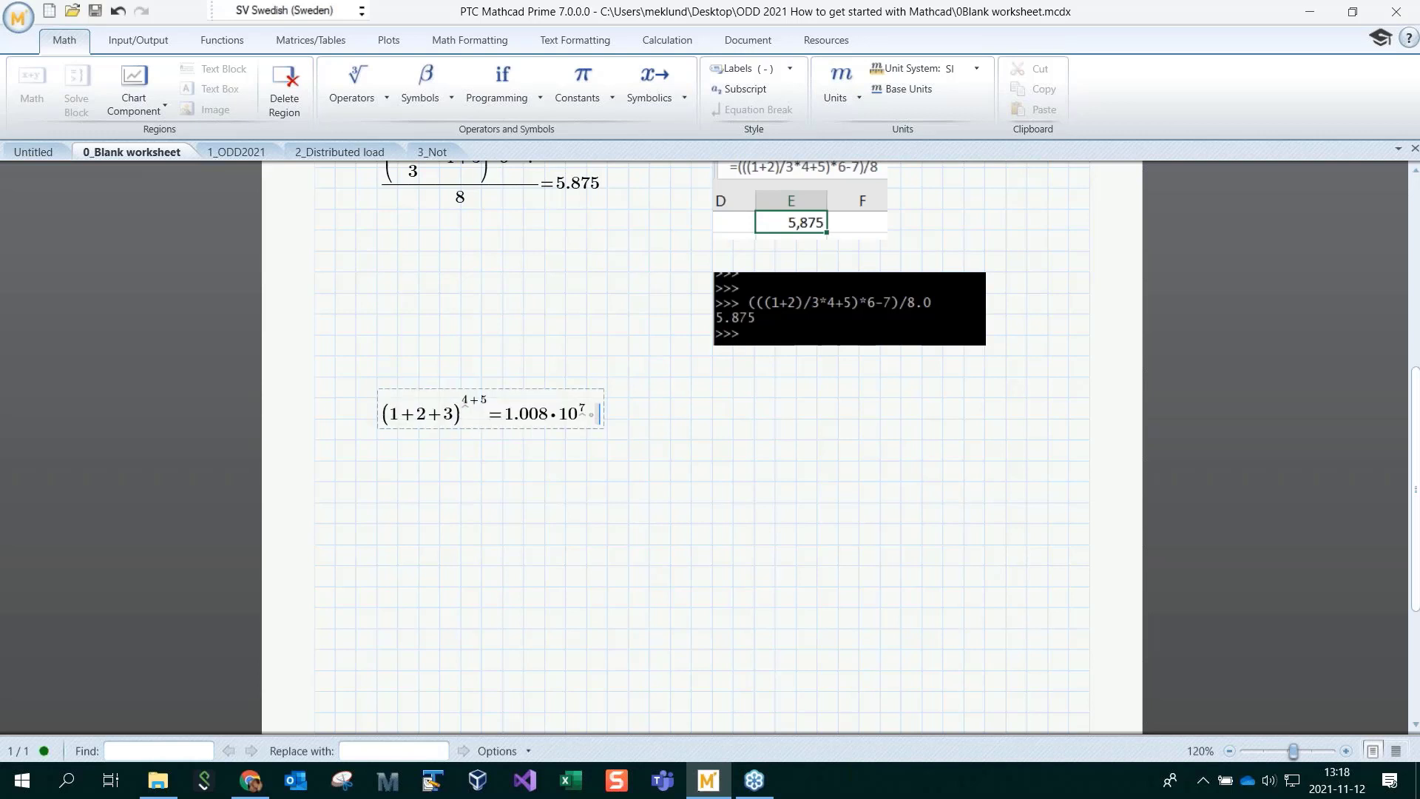
{"action": "left_click", "coordinate": [700, 438]}
{"action": "left_click", "coordinate": [673, 425]}
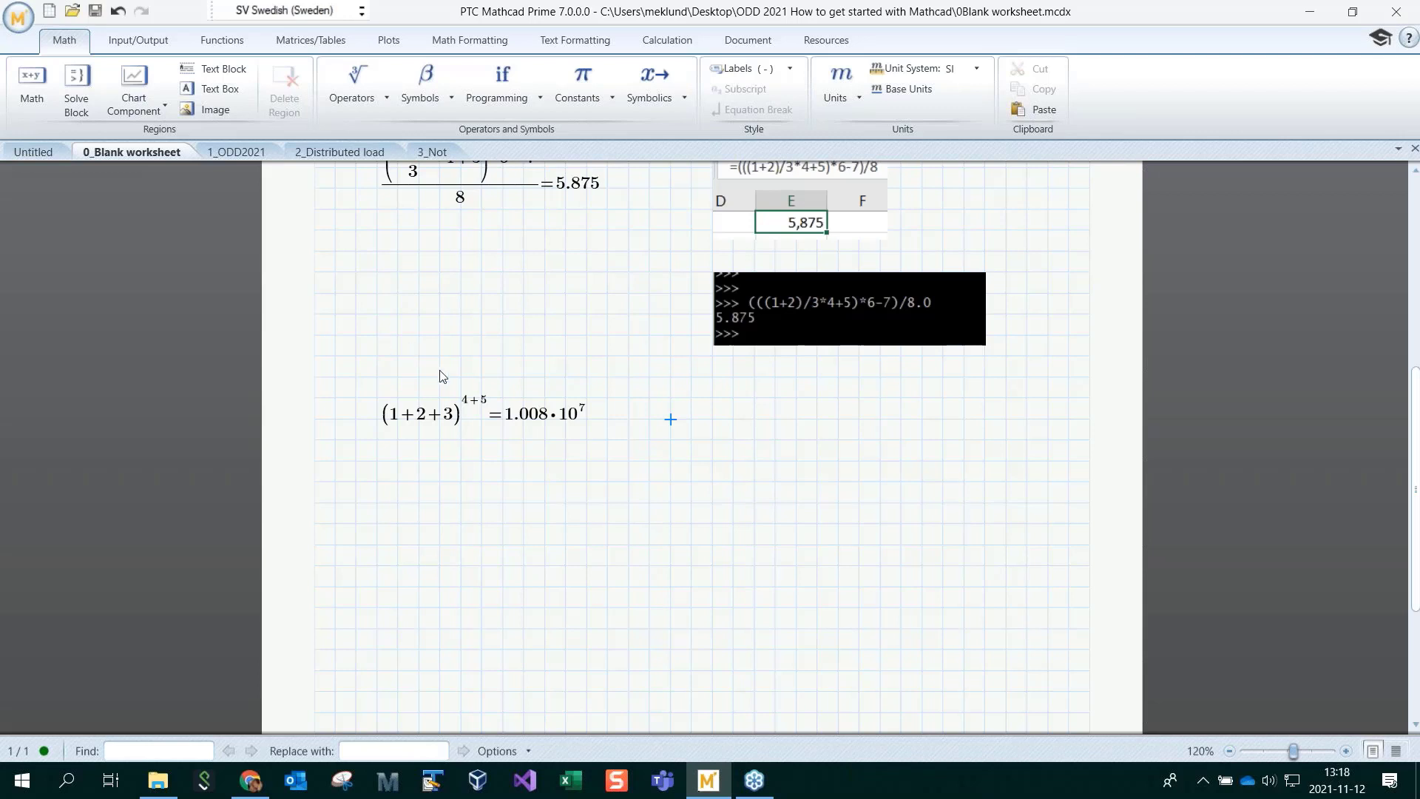
Open the keyboard shortcuts reference, look through its tables for regions, math, constants, plots and operators, and close it
{"action": "left_click", "coordinate": [377, 356]}
{"action": "left_click", "coordinate": [838, 46]}
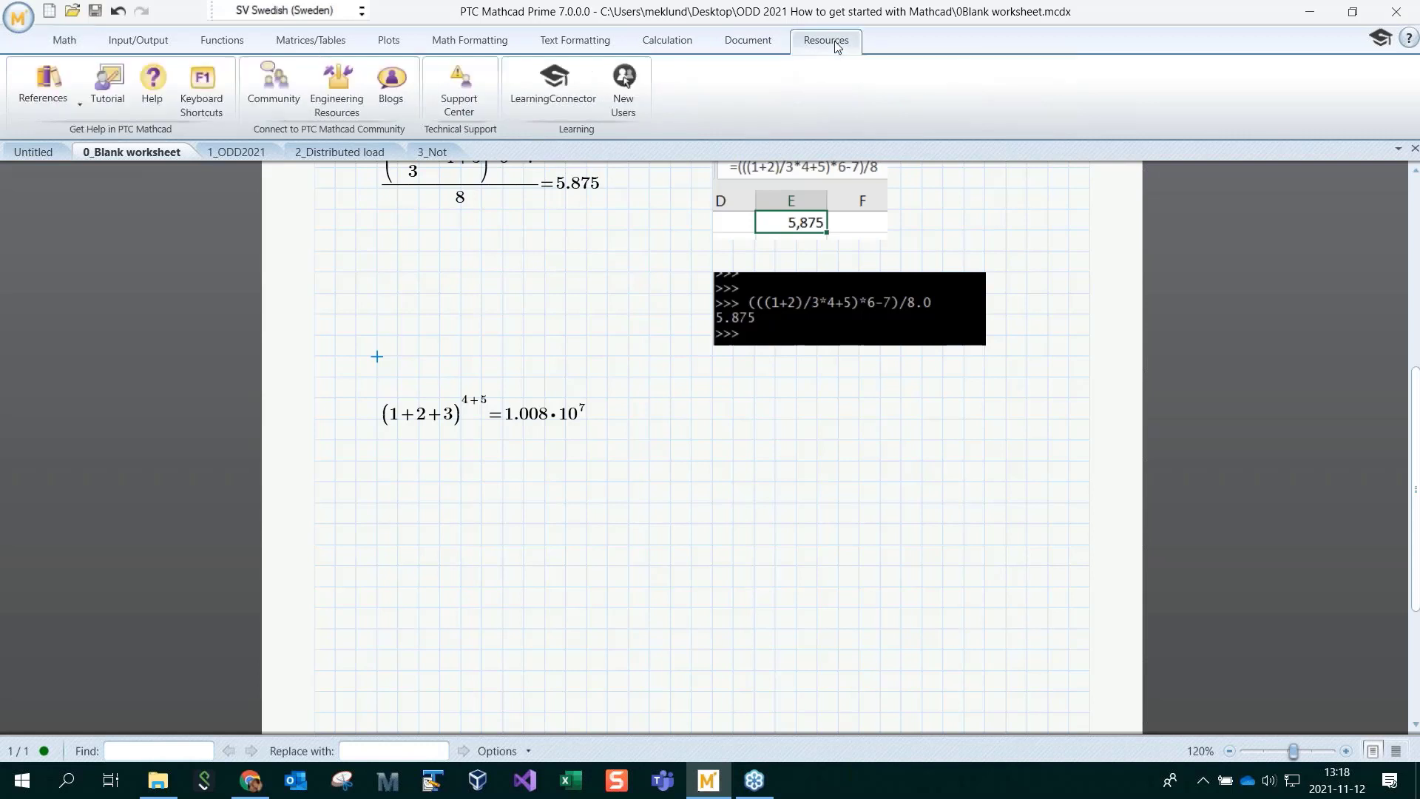
{"action": "left_click", "coordinate": [213, 97]}
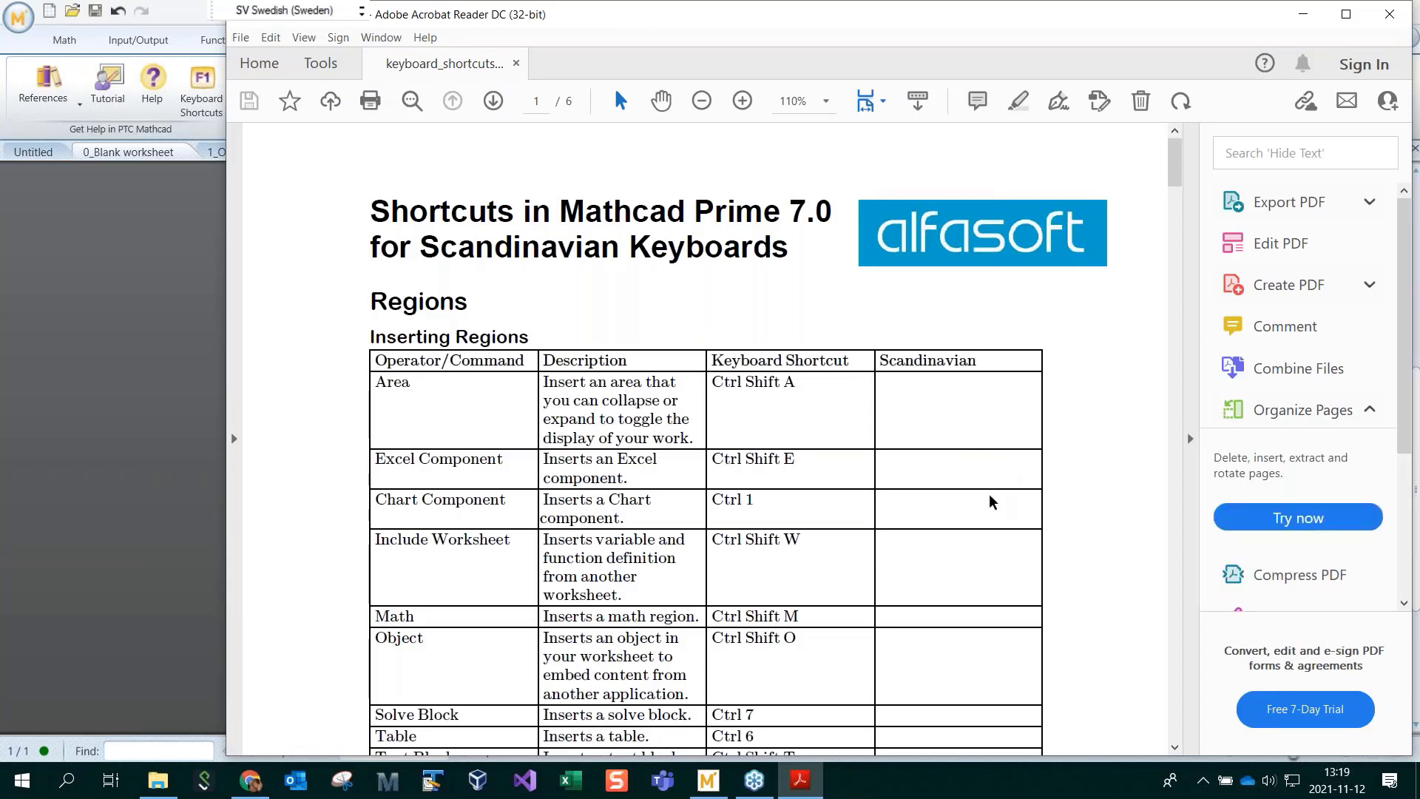
{"action": "scroll", "coordinate": [878, 490], "scroll_direction": "down", "scroll_amount": 5}
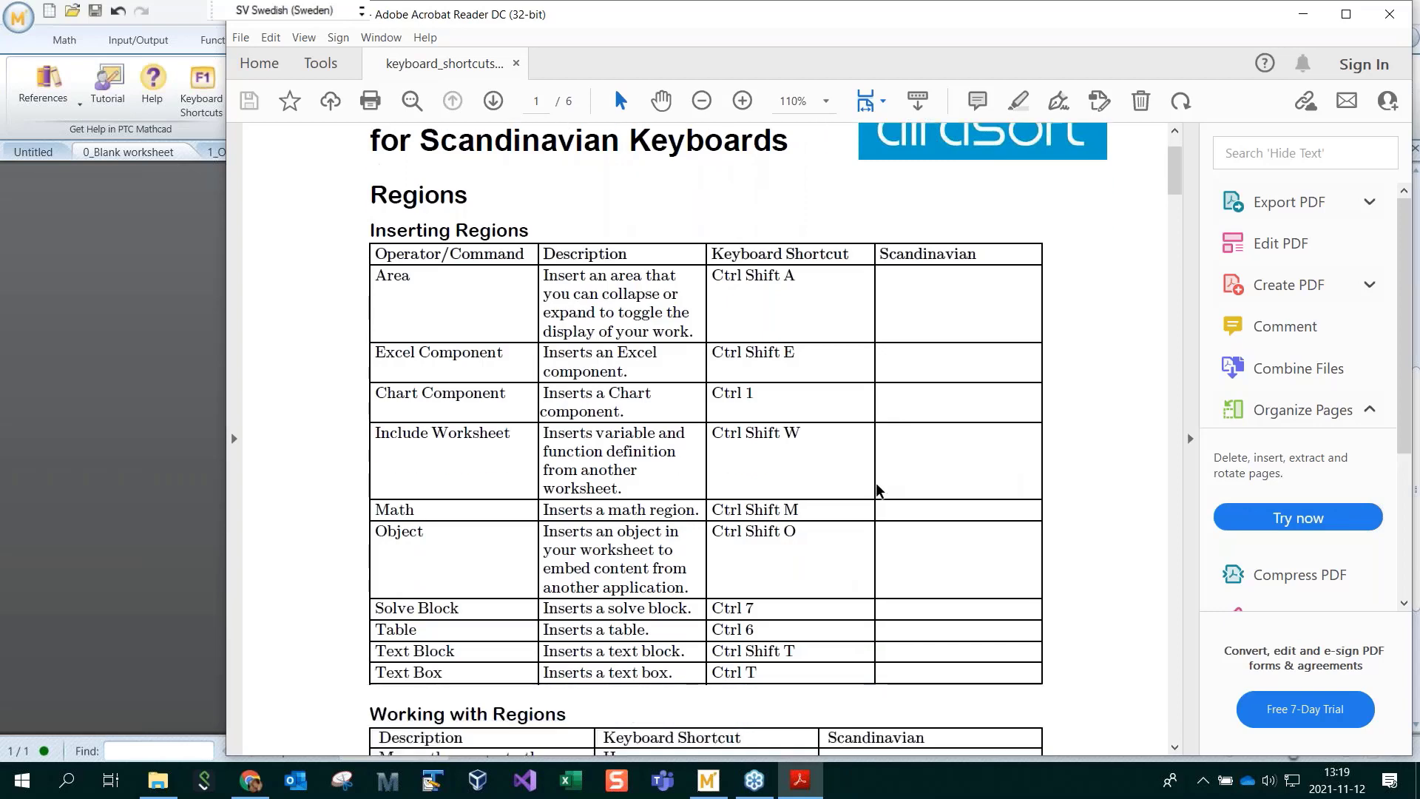
{"action": "scroll", "coordinate": [878, 490], "scroll_direction": "down", "scroll_amount": 10}
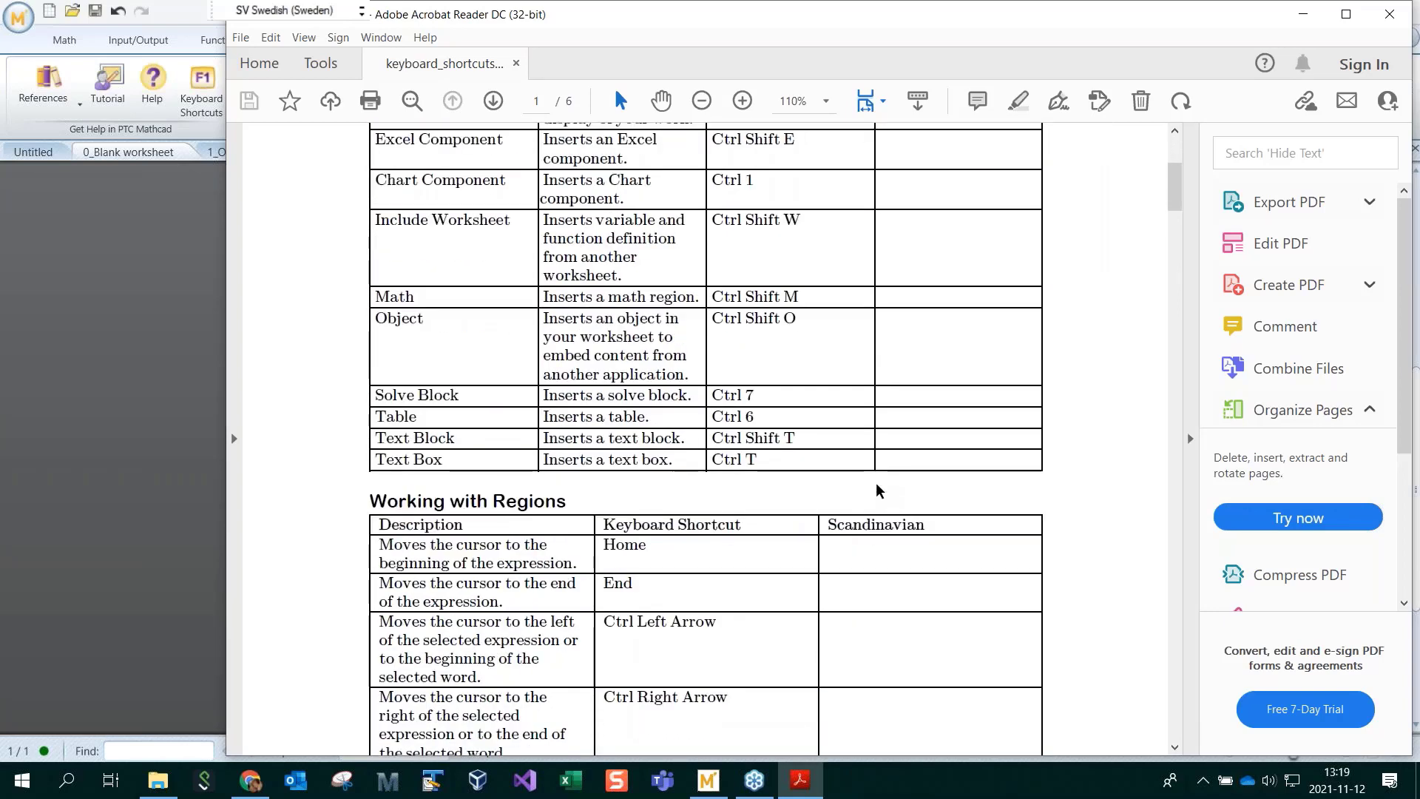
{"action": "scroll", "coordinate": [878, 489], "scroll_direction": "down", "scroll_amount": 13}
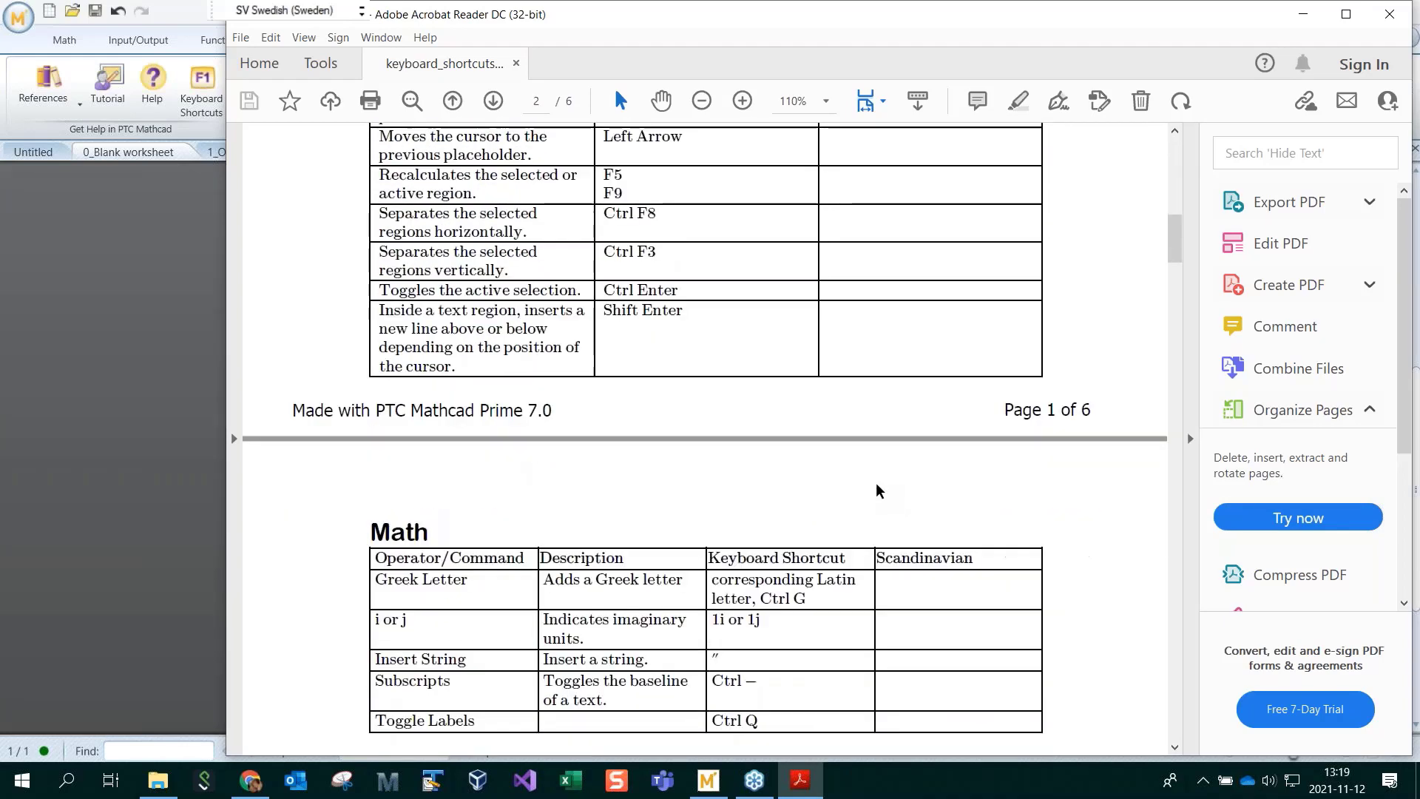
{"action": "scroll", "coordinate": [706, 439], "scroll_direction": "down", "scroll_amount": 5}
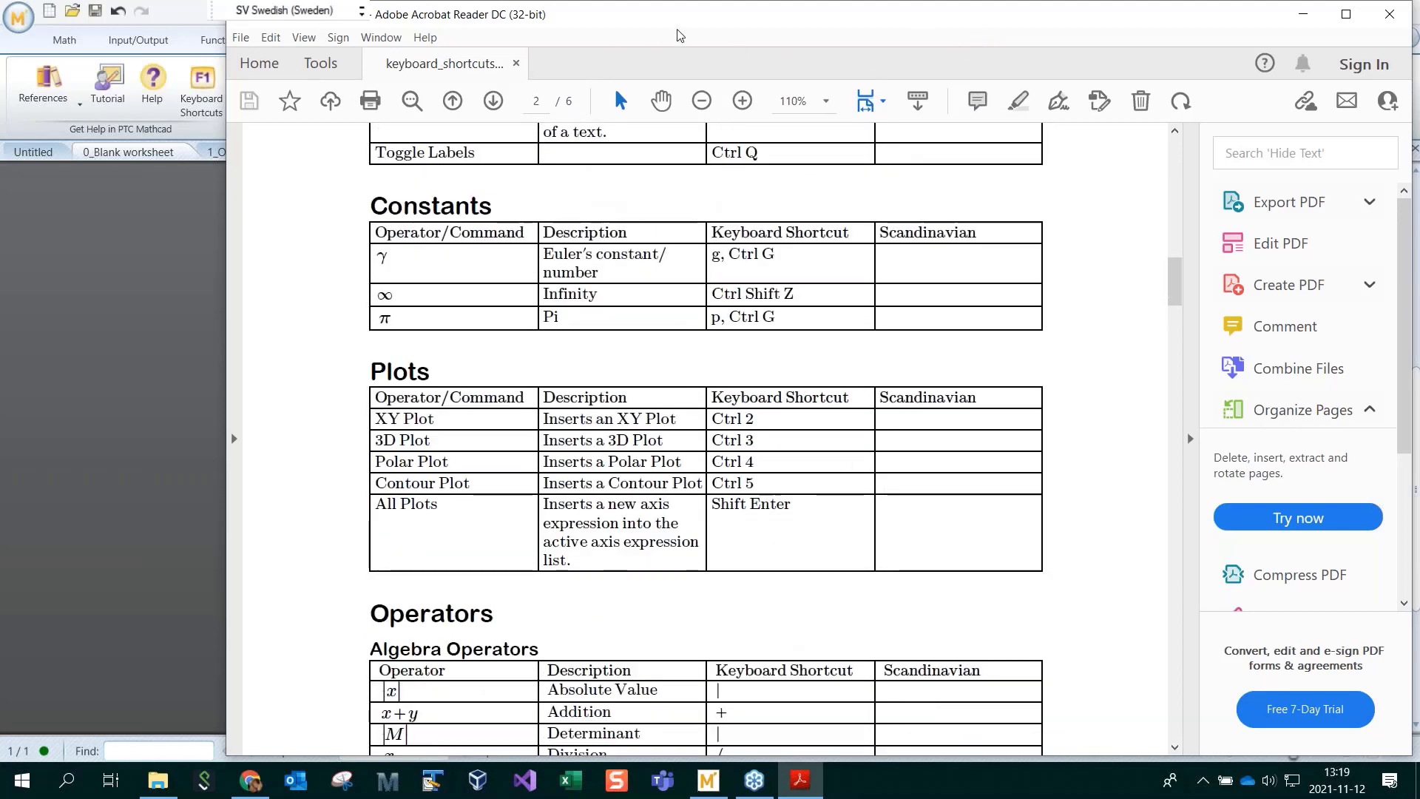
{"action": "left_click", "coordinate": [1387, 16]}
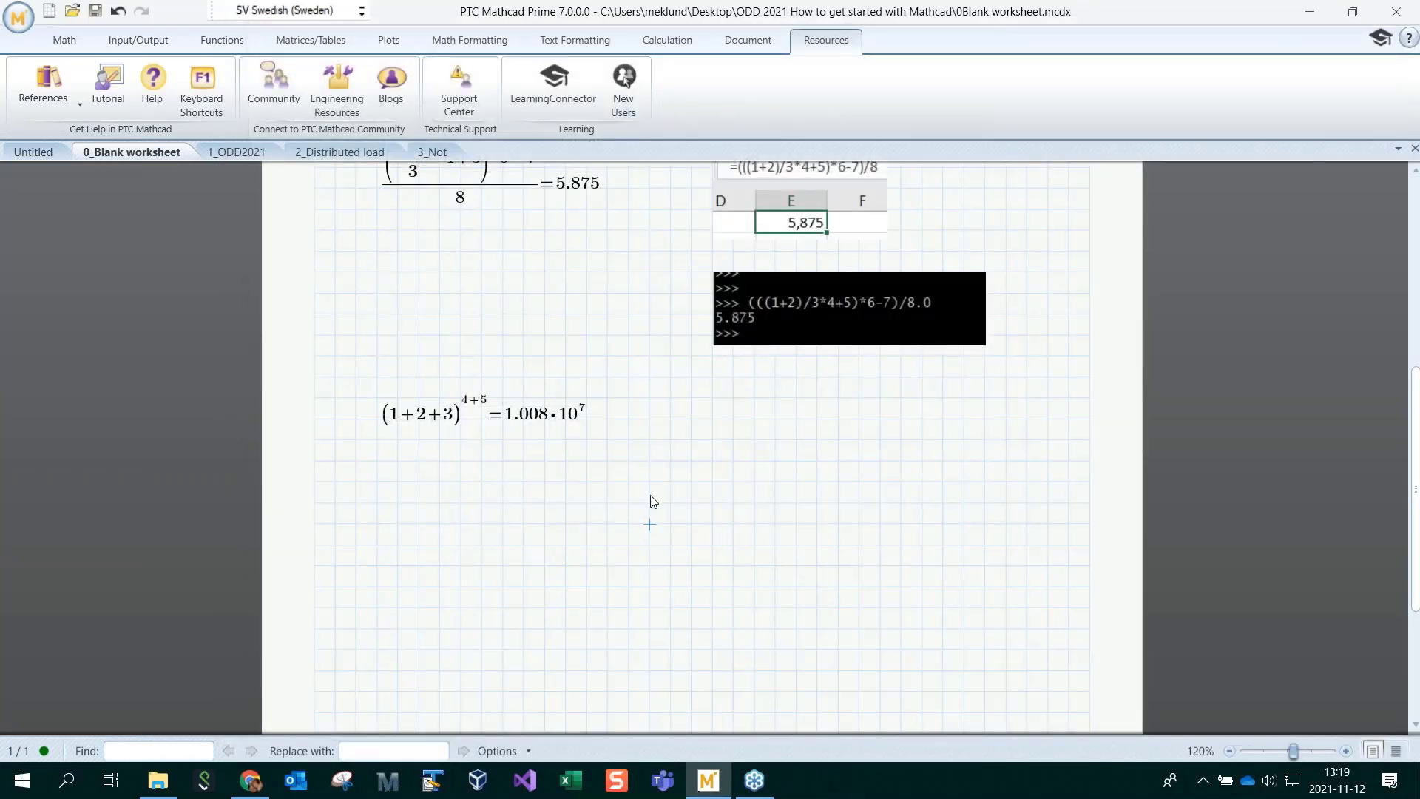
Insert a square root of -3 to the right of the power expression and evaluate it
{"action": "left_click", "coordinate": [733, 419]}
{"action": "left_click", "coordinate": [64, 40]}
{"action": "left_click", "coordinate": [349, 103]}
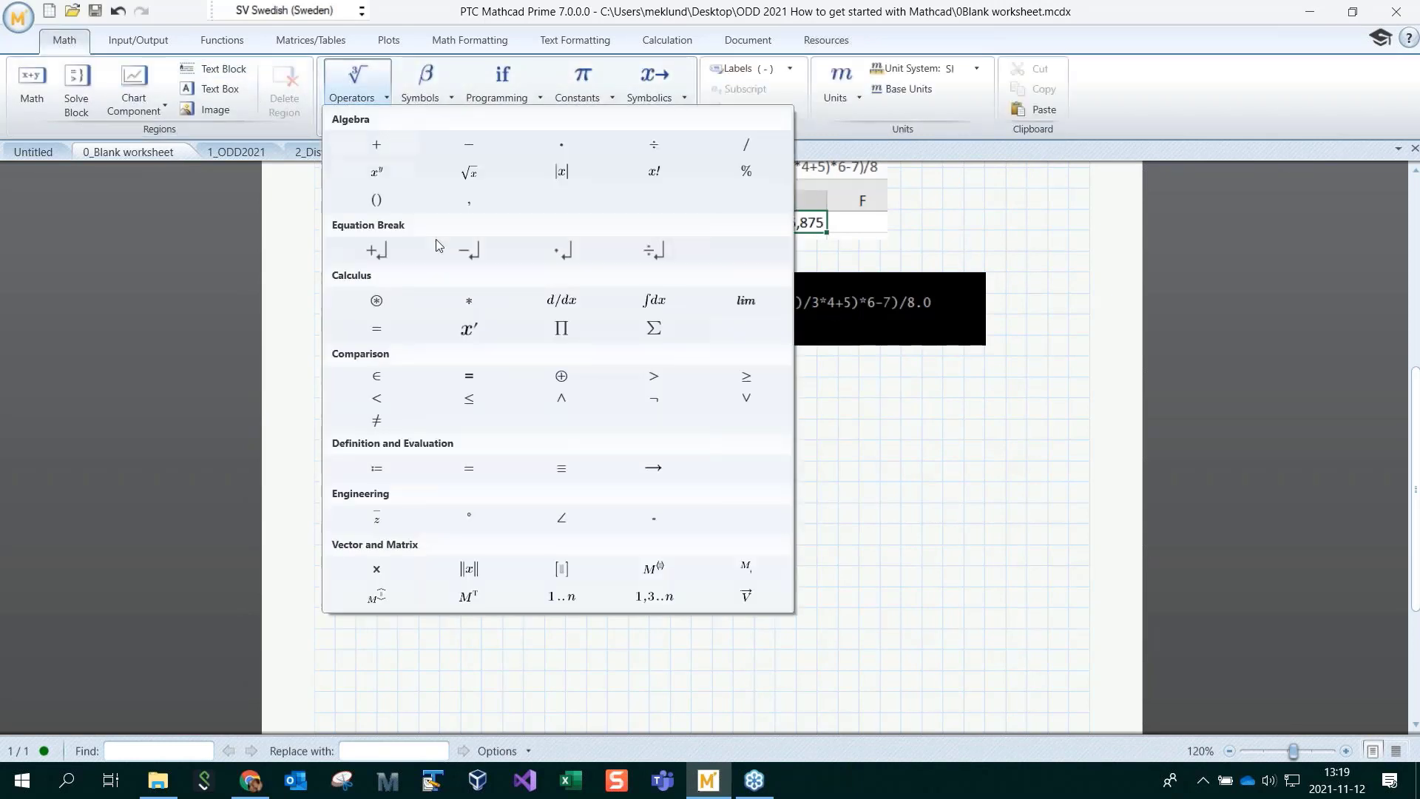
{"action": "left_click", "coordinate": [466, 181]}
{"action": "type", "text": "-"}
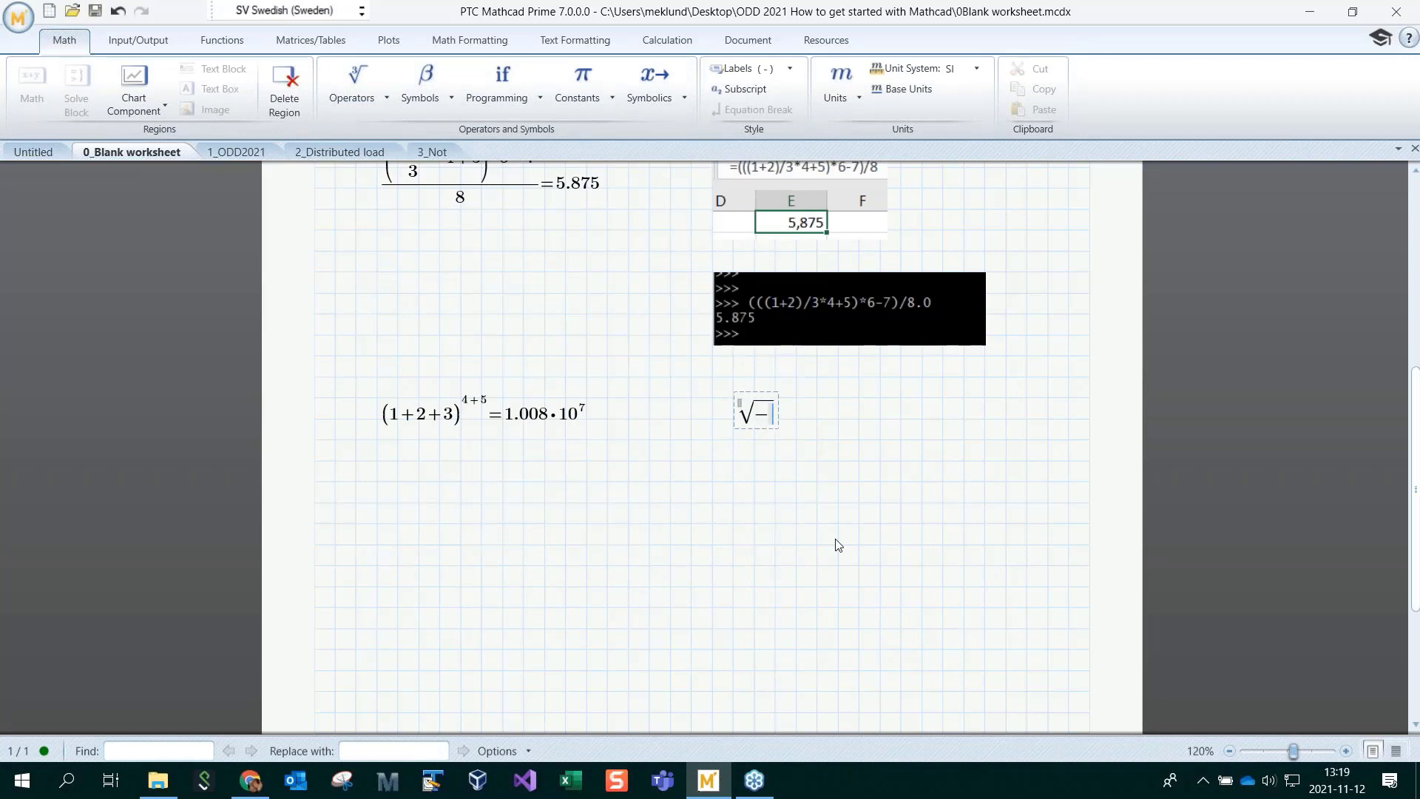
{"action": "type", "text": "3=1.732i"}
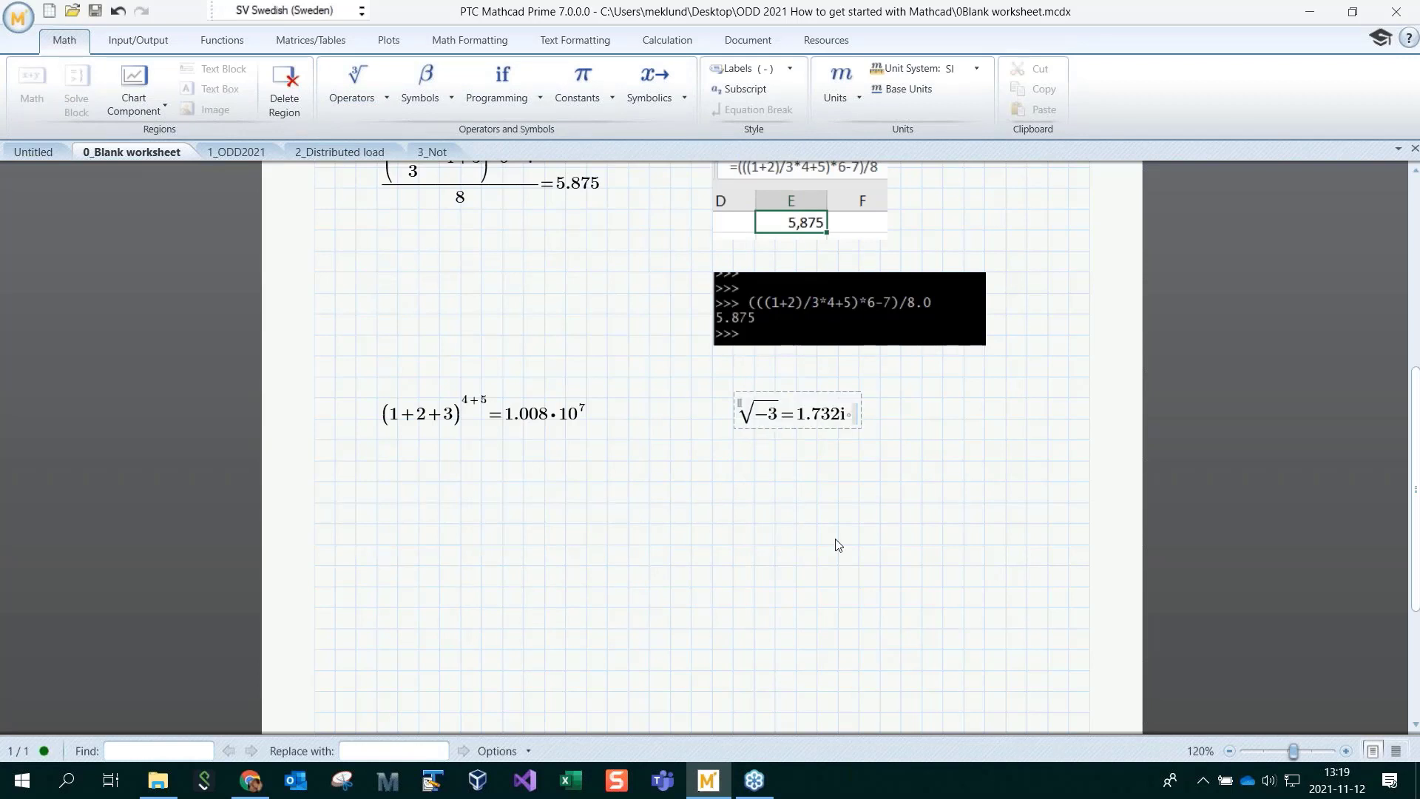
{"action": "left_click", "coordinate": [838, 545]}
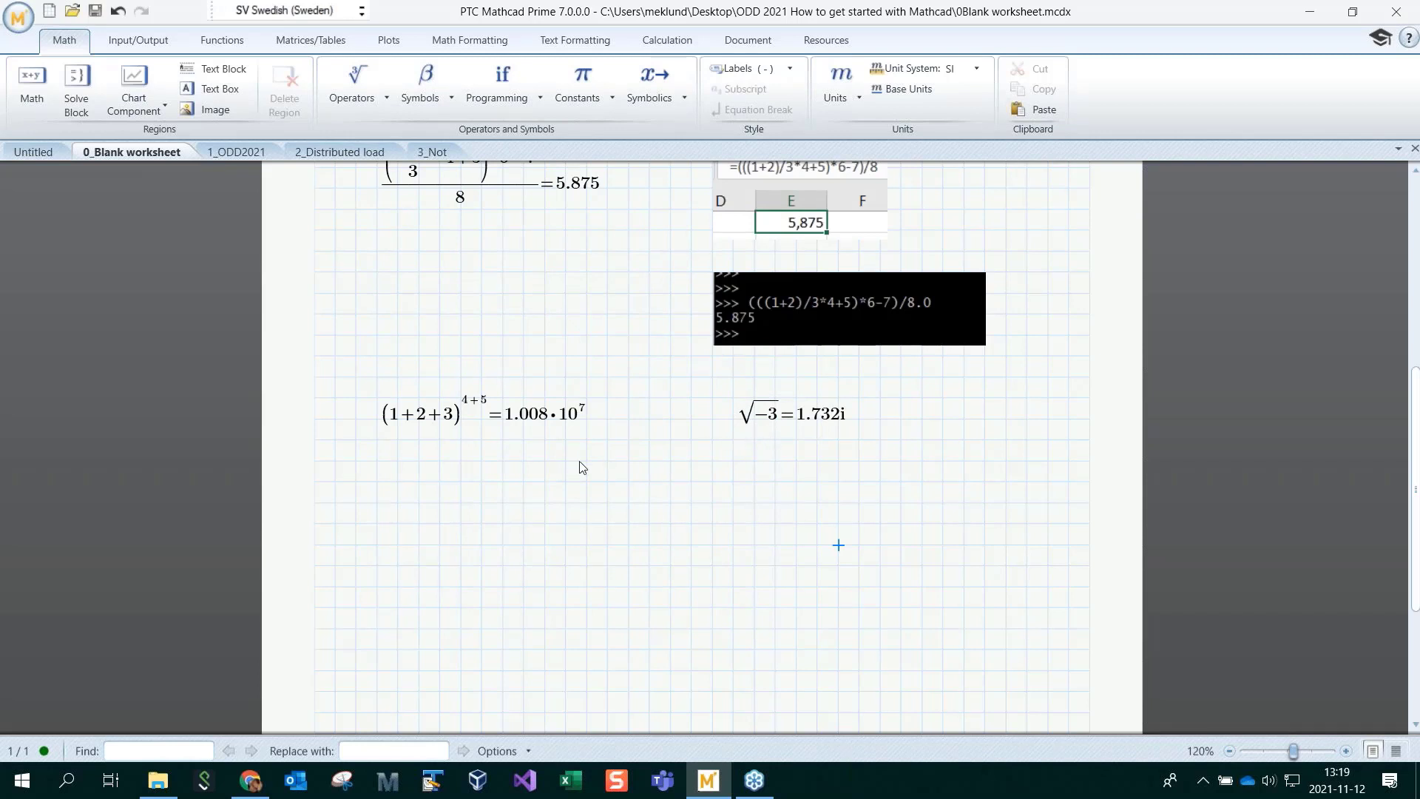
Enter the complex expression (2+3j)^3 in a new math region below the square root and evaluate it
{"action": "left_click", "coordinate": [623, 481]}
{"action": "type", "text": "2+"}
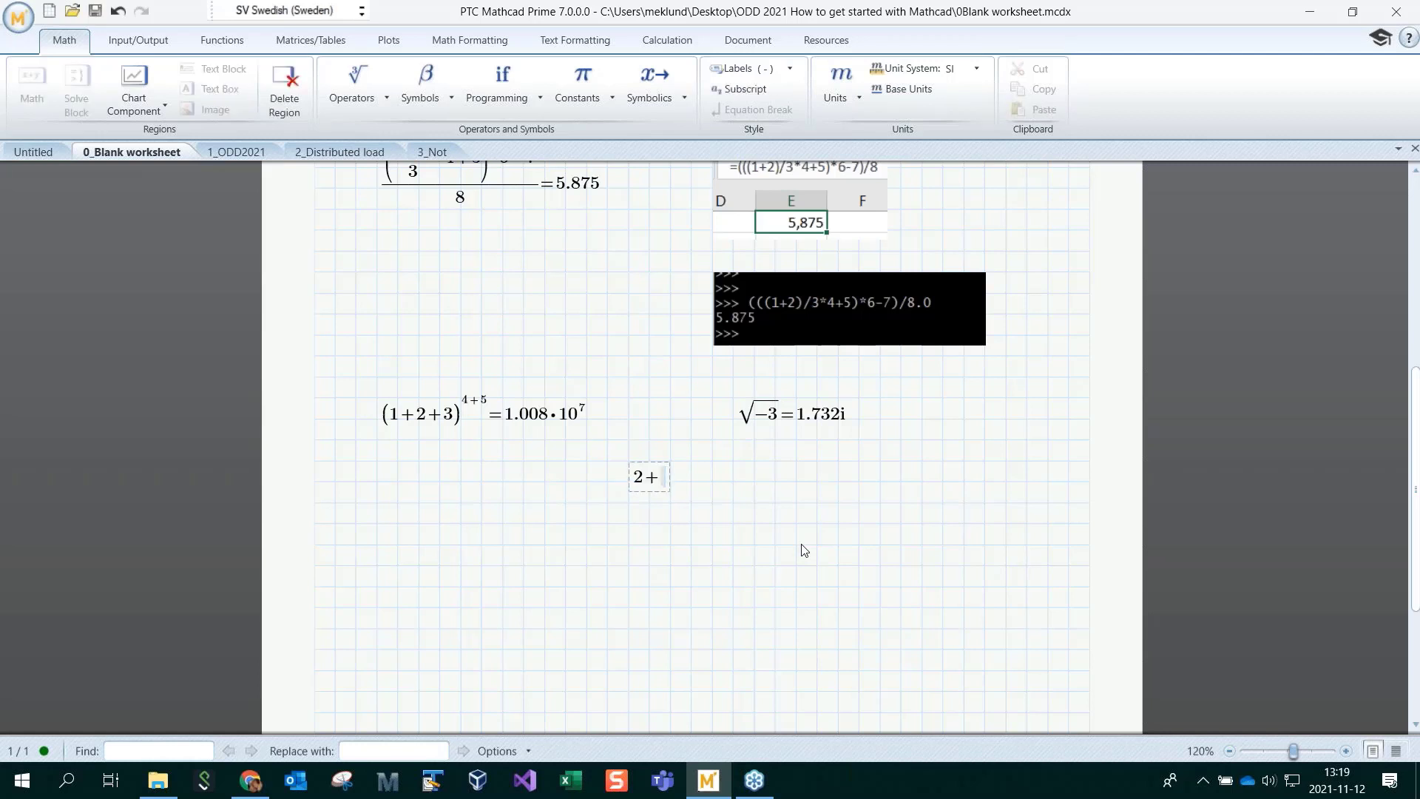
{"action": "type", "text": "3j"}
{"action": "key", "text": "space"}
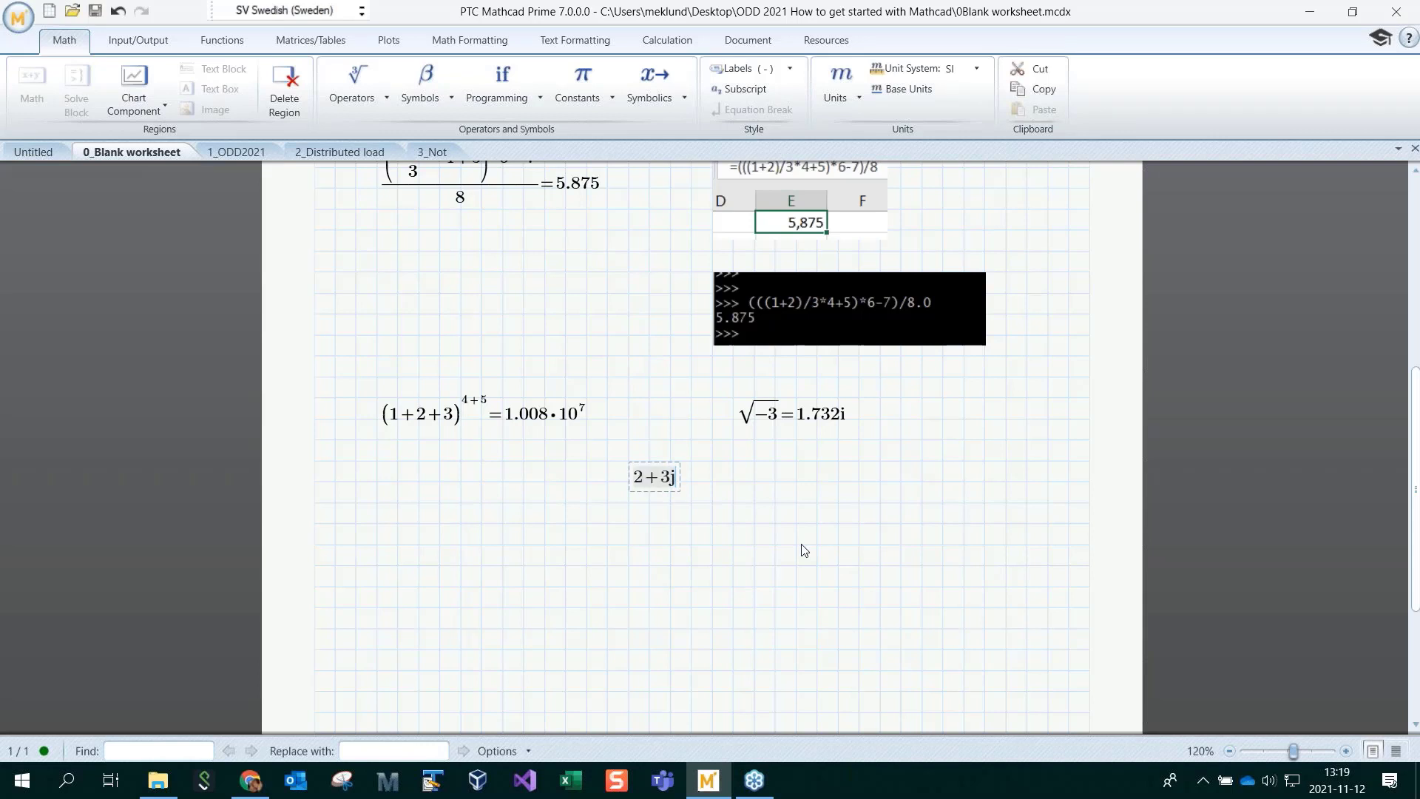
{"action": "type", "text": "^3="}
{"action": "left_click", "coordinate": [798, 587]}
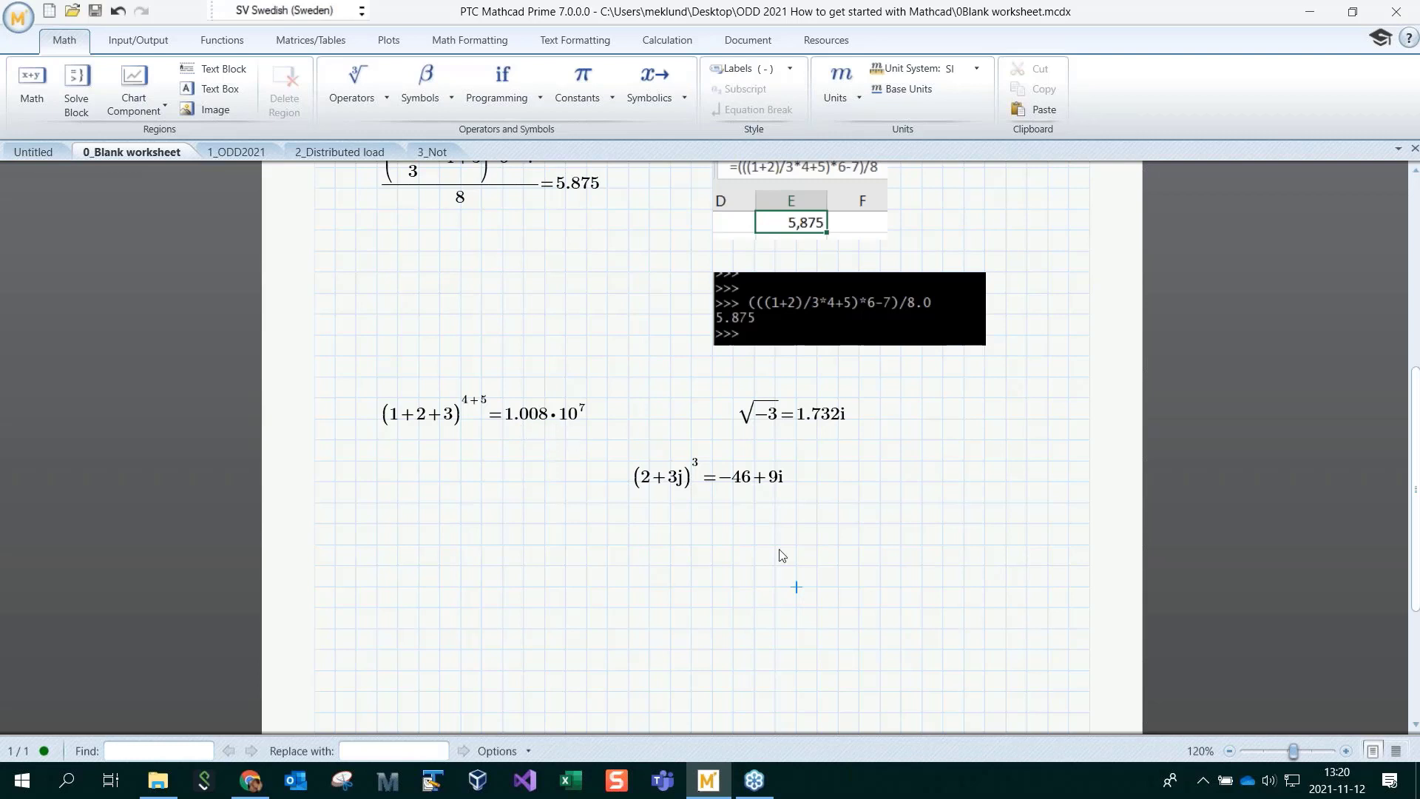
Look at the complex-number and number result formats available for the (2+3j)^3 result, keeping the 1+1i form
{"action": "left_click", "coordinate": [780, 484]}
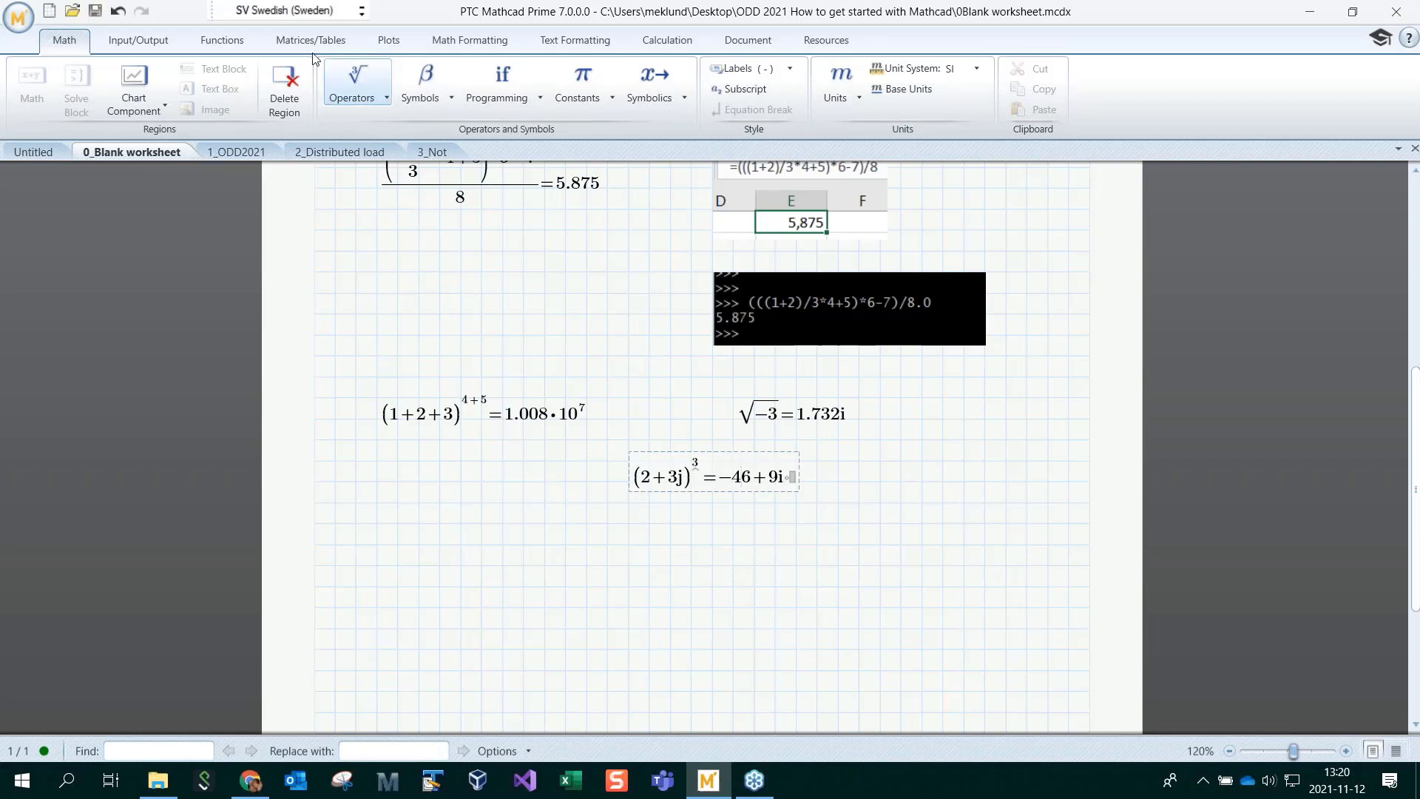
{"action": "left_click", "coordinate": [471, 43]}
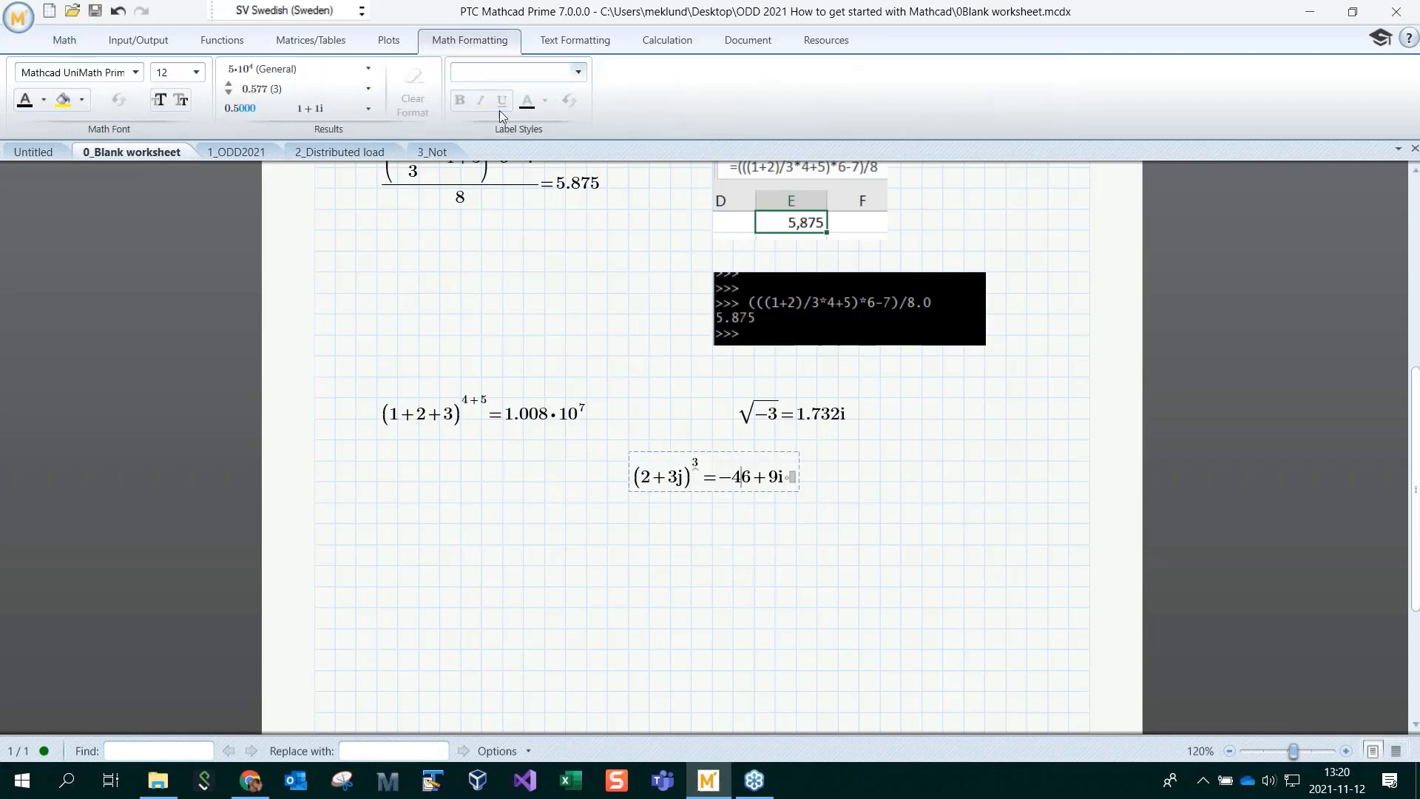
{"action": "left_click", "coordinate": [343, 111]}
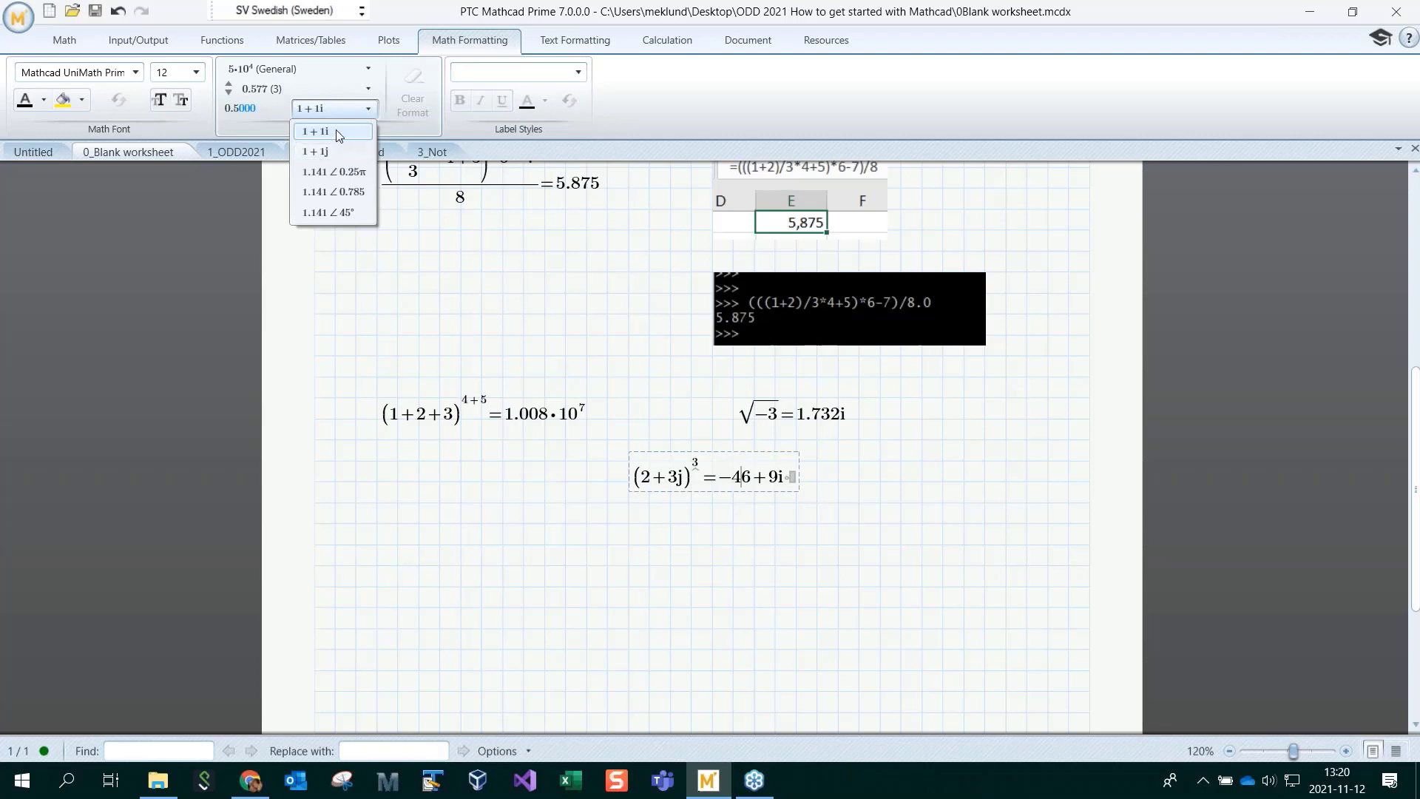
{"action": "left_click", "coordinate": [337, 127]}
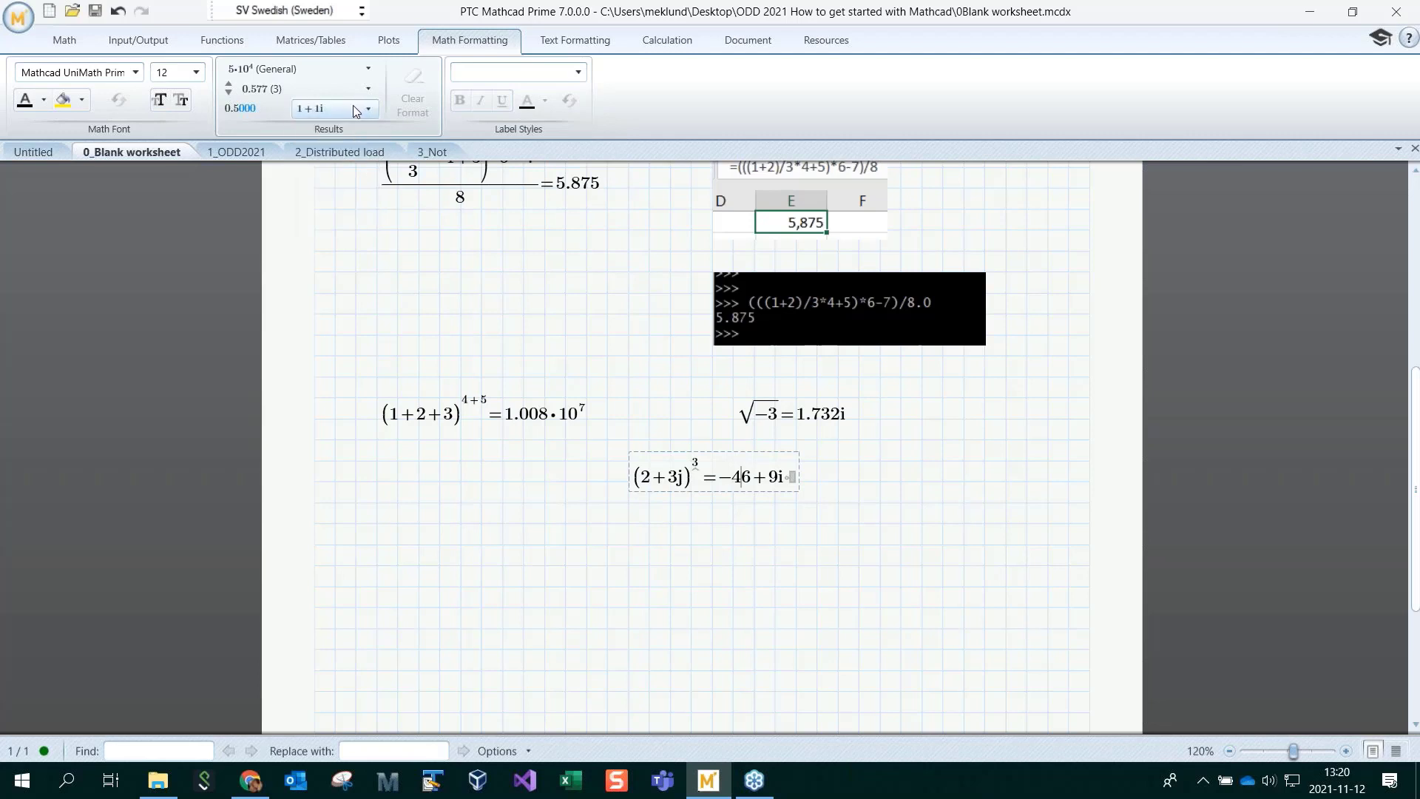
{"action": "left_click", "coordinate": [291, 70]}
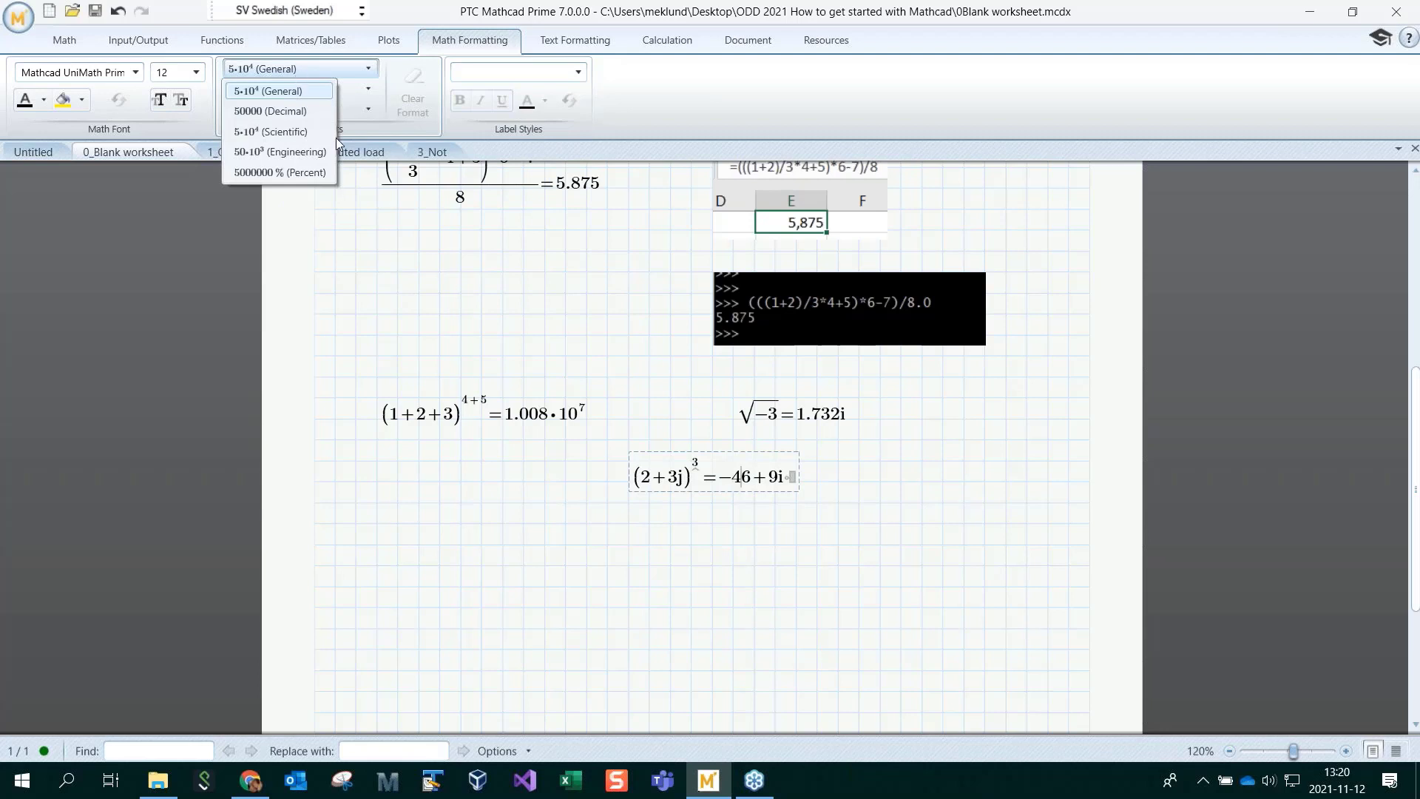
Try the Decimal and Scientific result formats on the (1+2+3)^(4+5) result
{"action": "left_click", "coordinate": [538, 419]}
{"action": "left_click", "coordinate": [542, 418]}
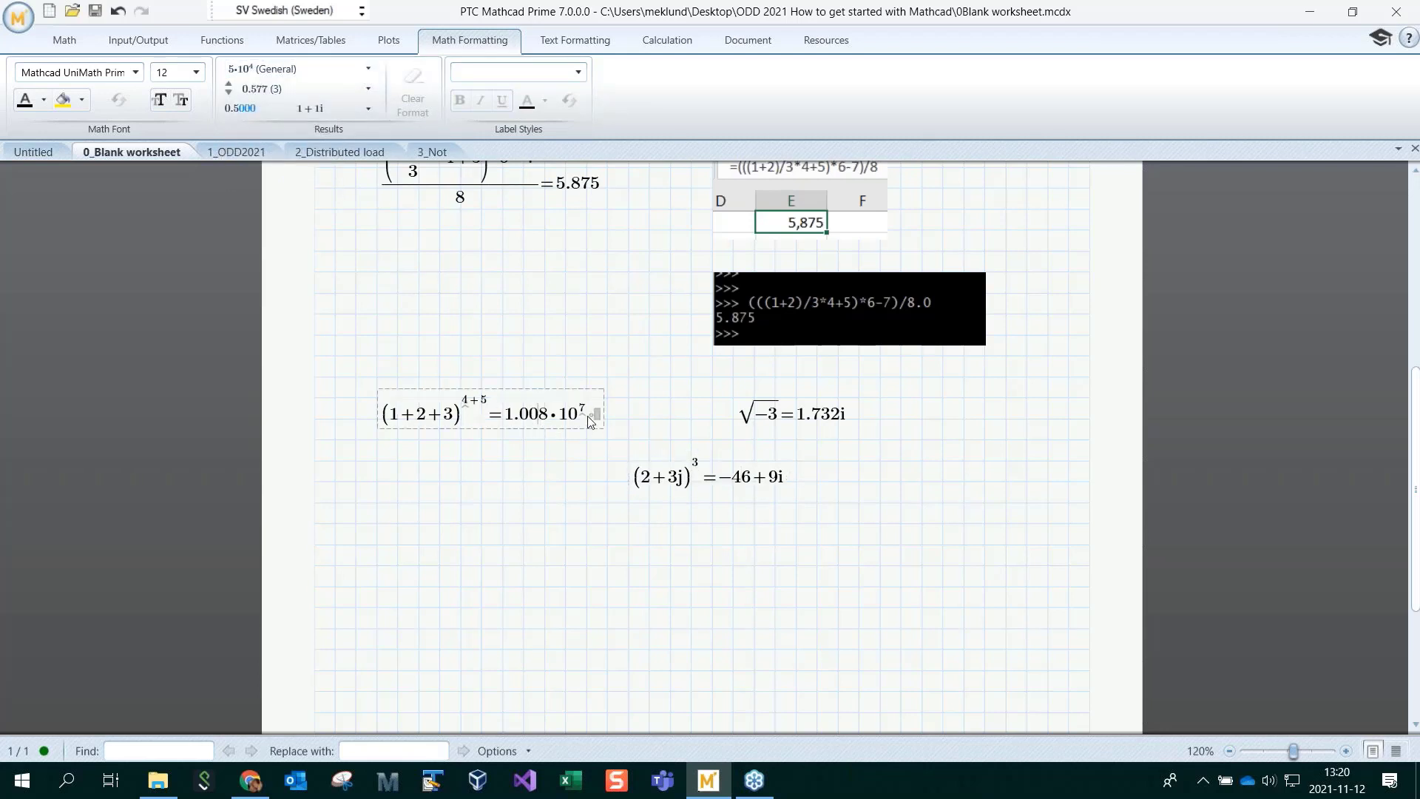
{"action": "left_click", "coordinate": [292, 69]}
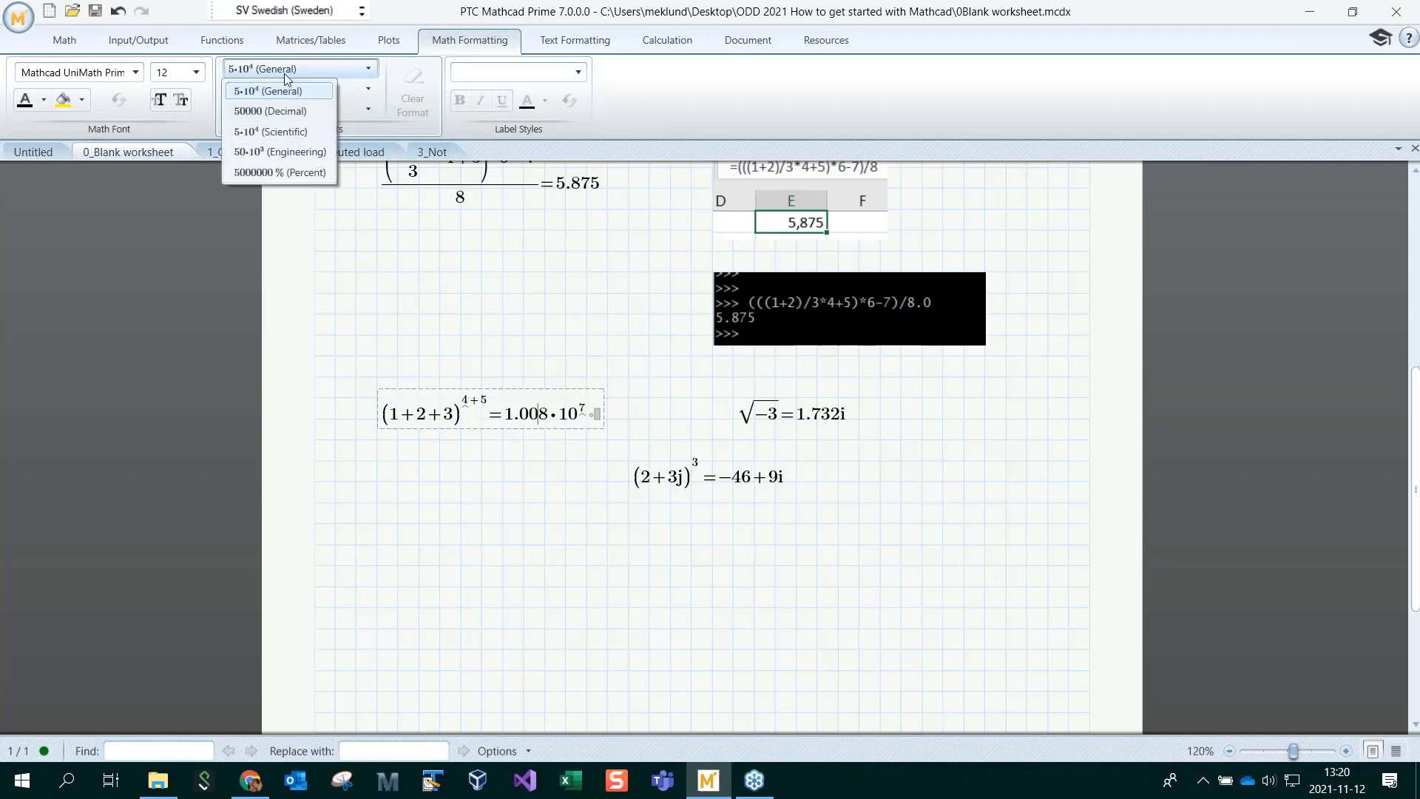
{"action": "left_click", "coordinate": [271, 112]}
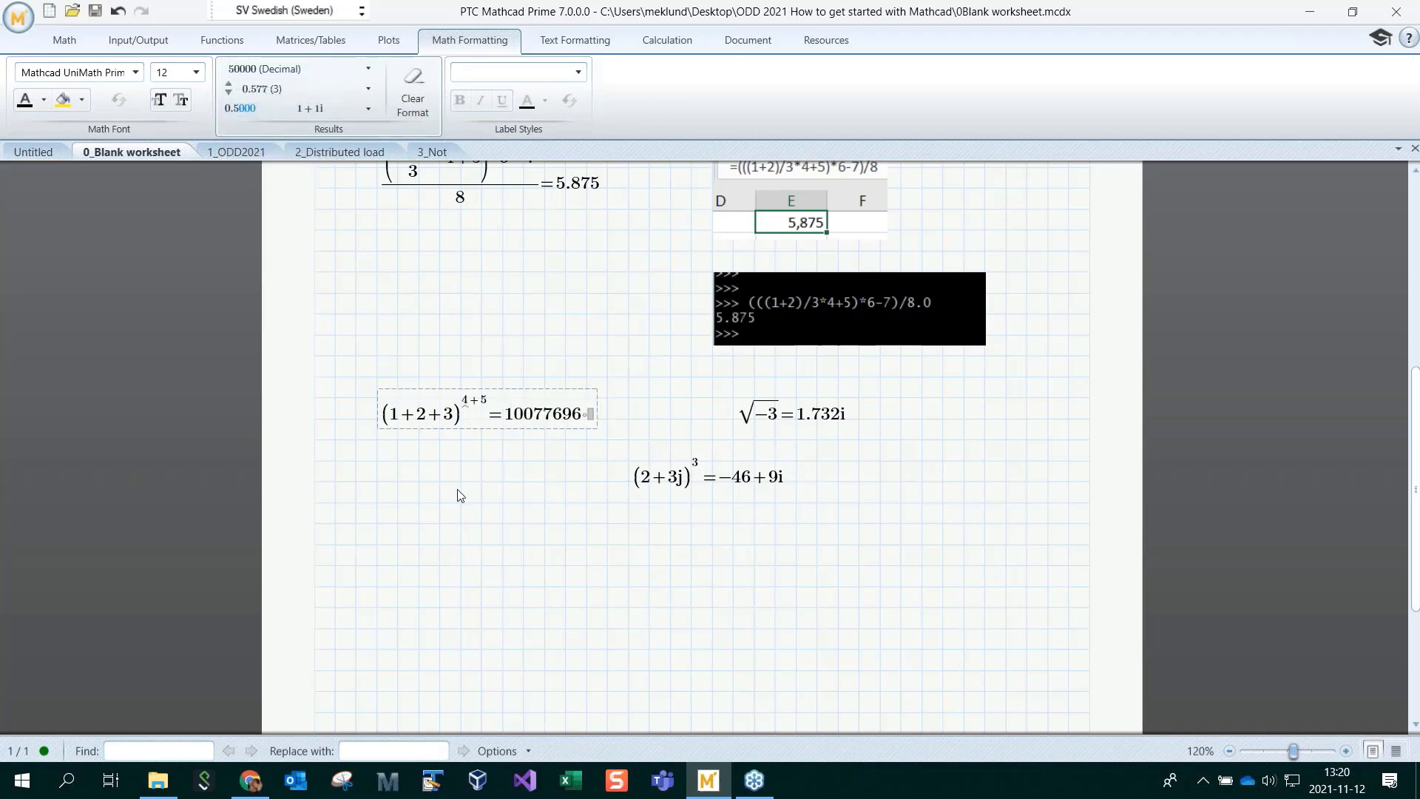
{"action": "left_click", "coordinate": [503, 481]}
{"action": "left_click", "coordinate": [544, 420]}
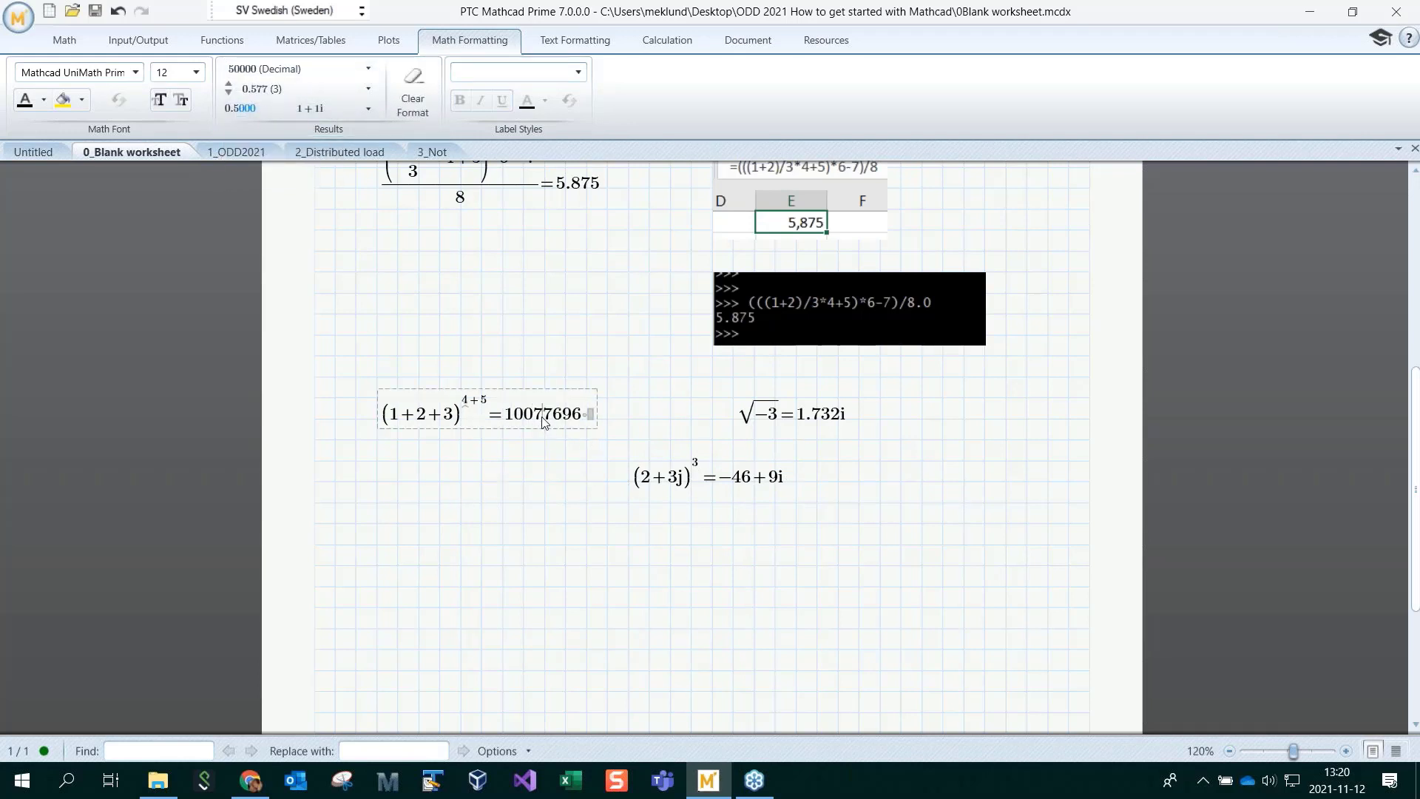
{"action": "left_click", "coordinate": [283, 70]}
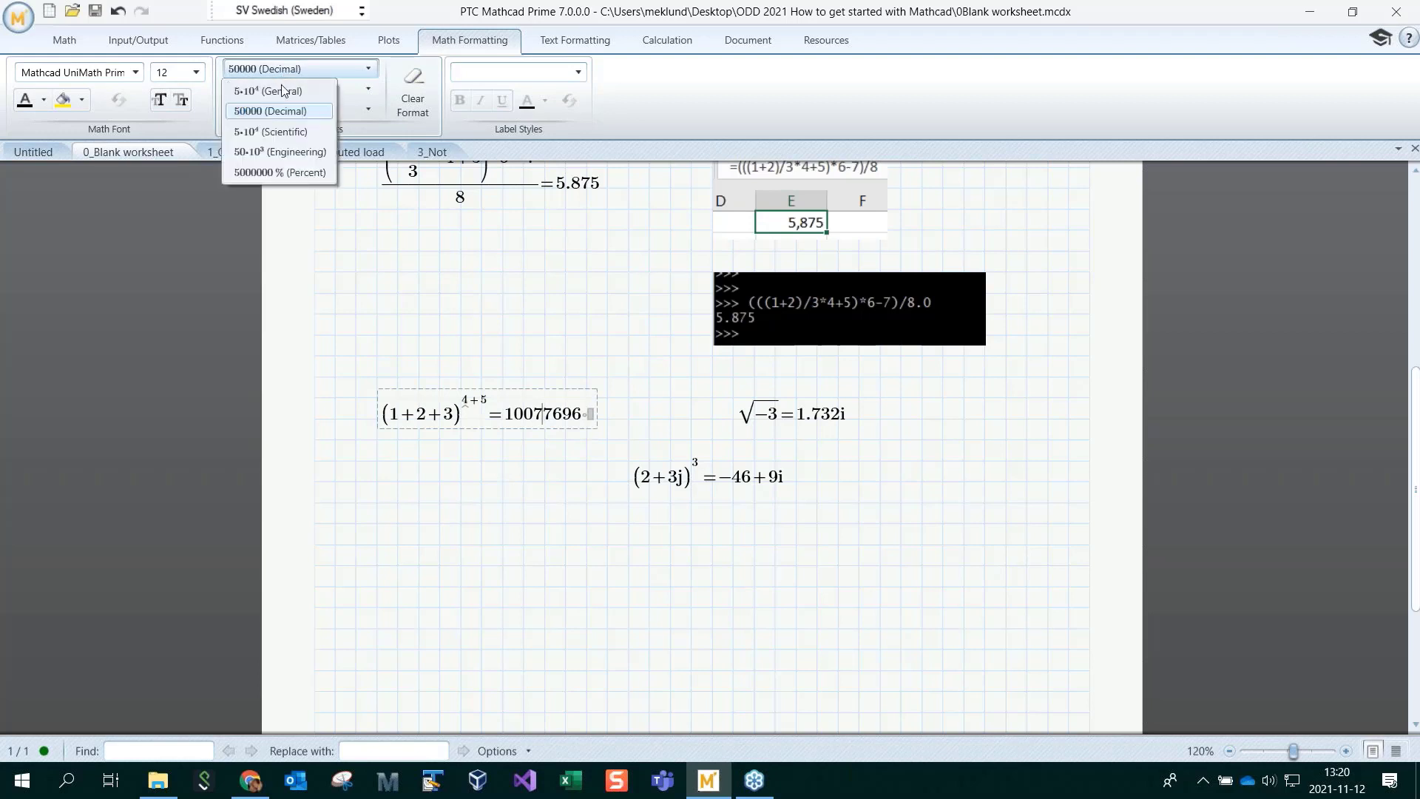
{"action": "left_click", "coordinate": [279, 134]}
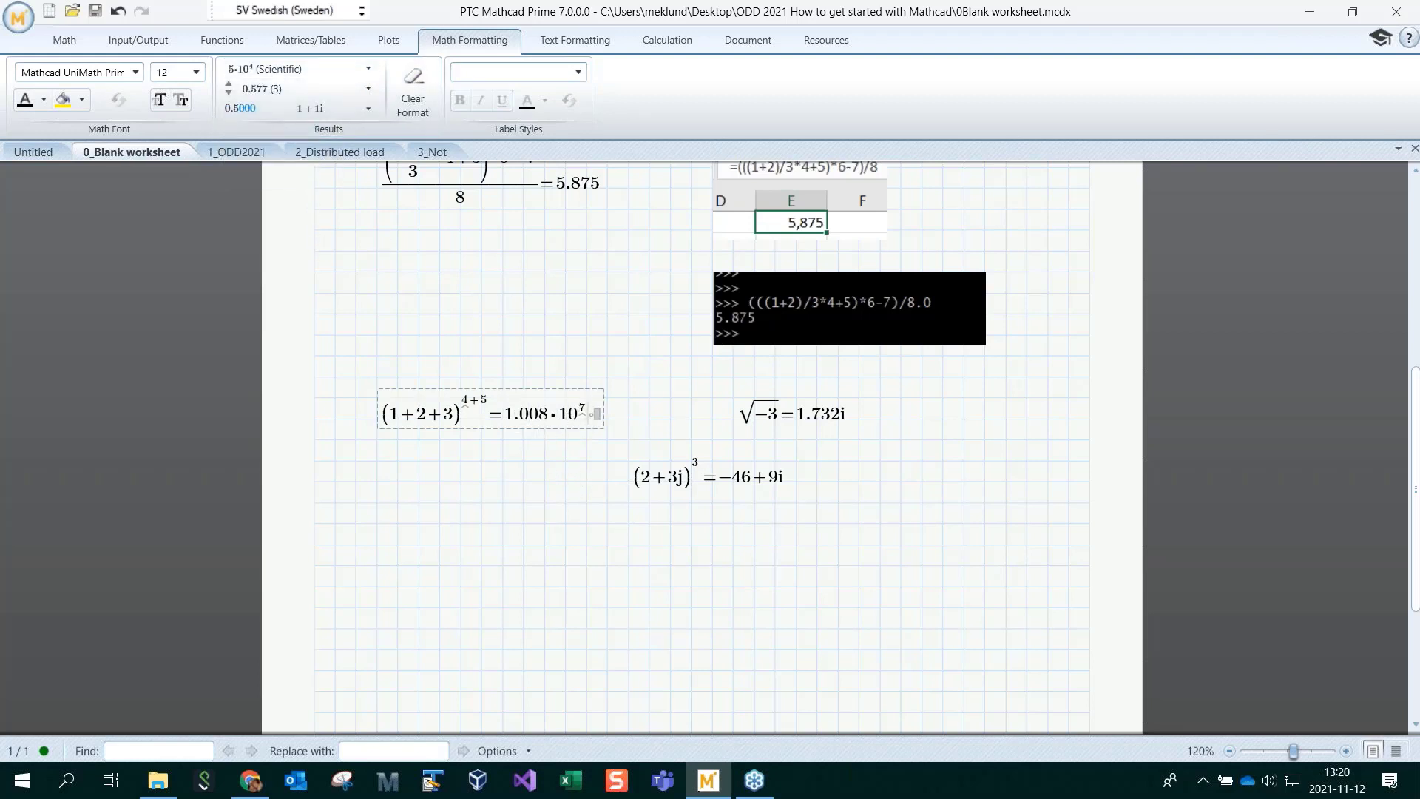
Set the result format of the (1+2+3)^(4+5) expression to Engineering
{"action": "left_click", "coordinate": [284, 70]}
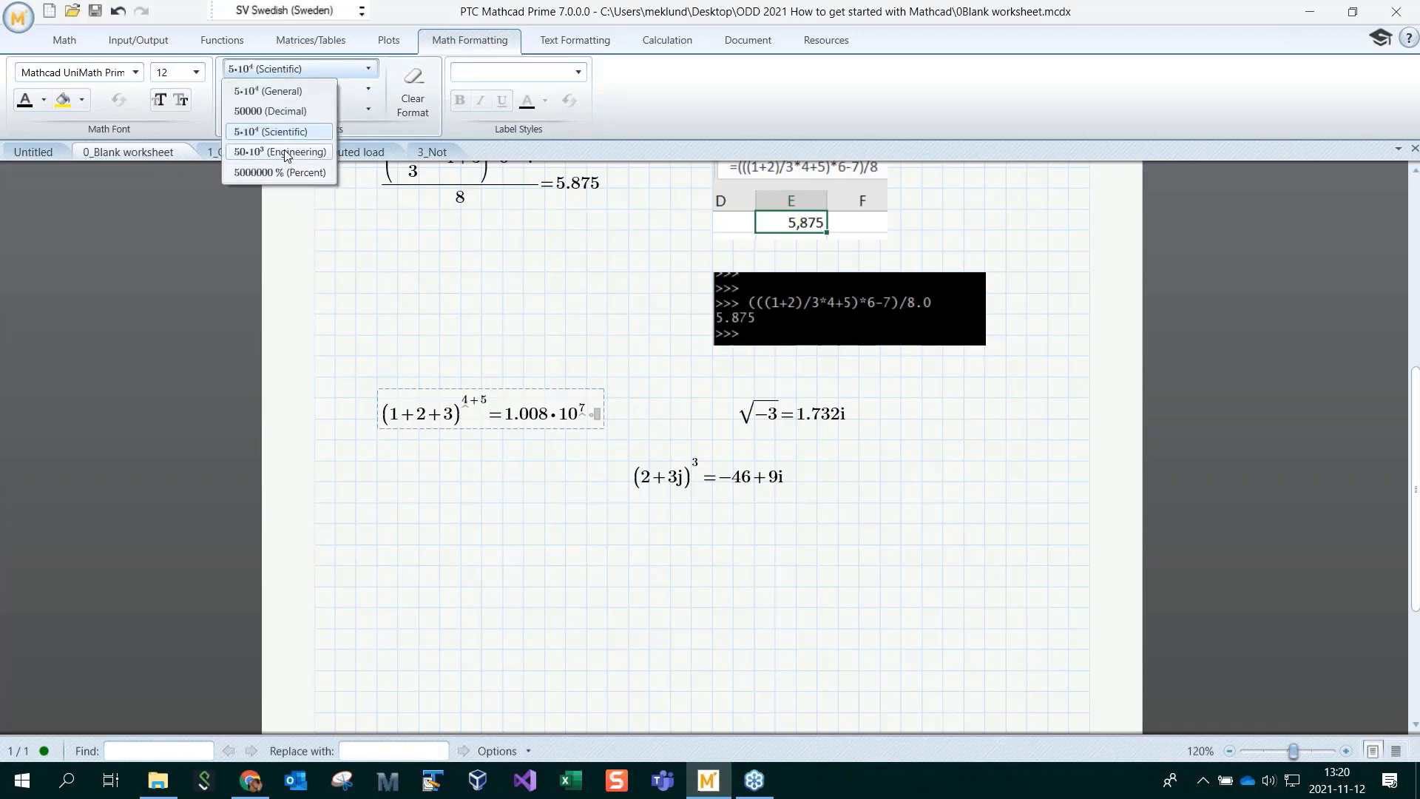
{"action": "left_click", "coordinate": [287, 152]}
{"action": "left_click", "coordinate": [564, 482]}
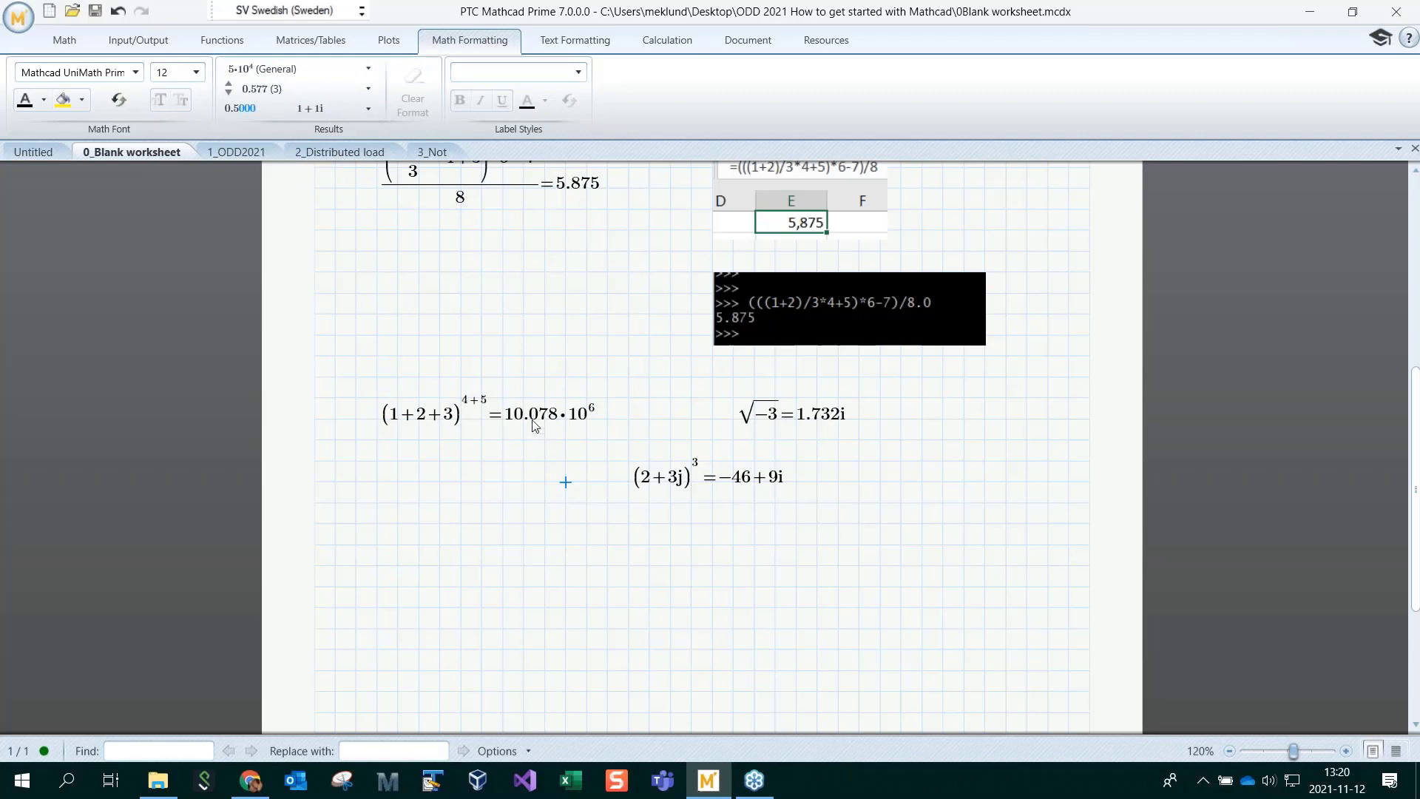
{"action": "left_click", "coordinate": [593, 417]}
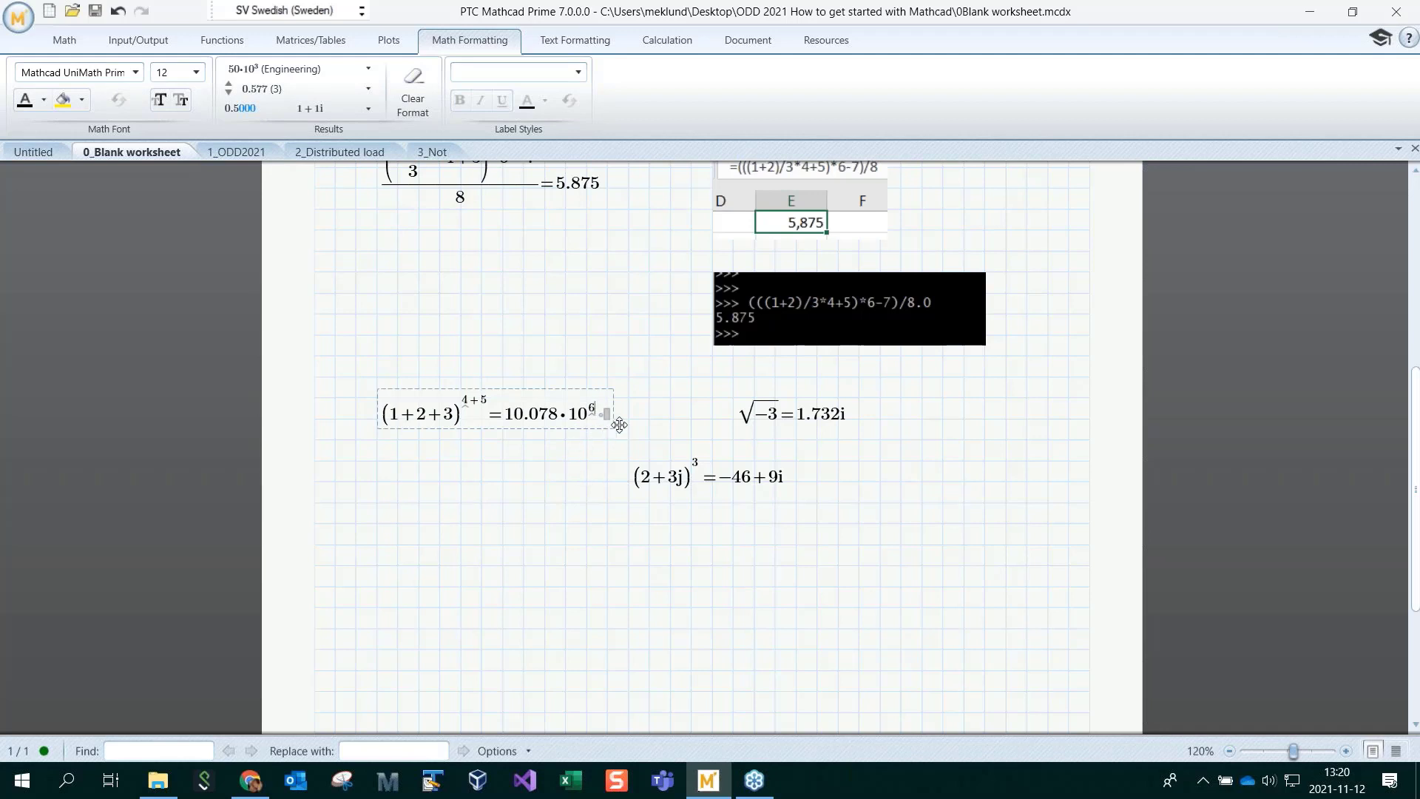
{"action": "left_click", "coordinate": [570, 471]}
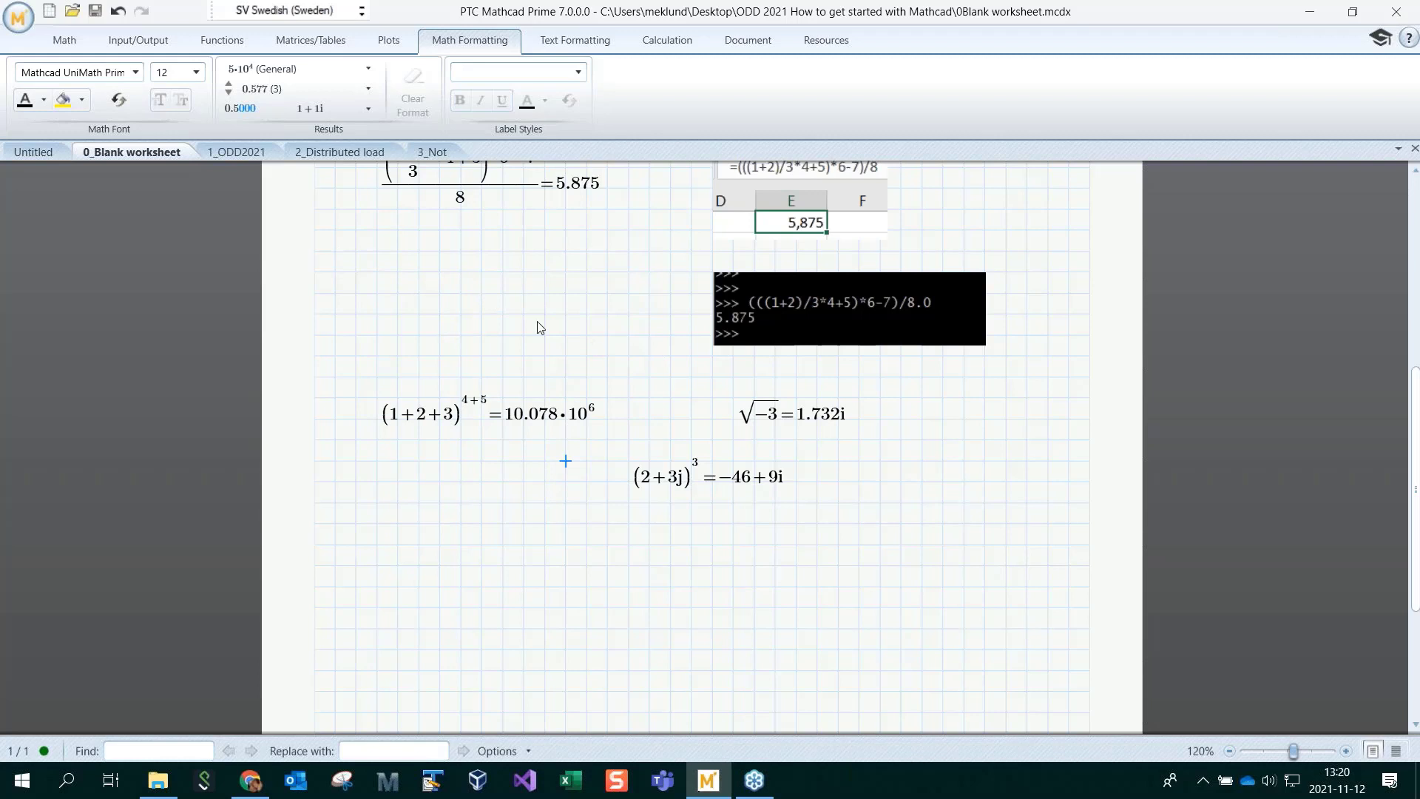
Turn off automatic calculation and enter the evaluations 2+4= and 7+2= in two math regions below the existing expressions
{"action": "left_click", "coordinate": [667, 41]}
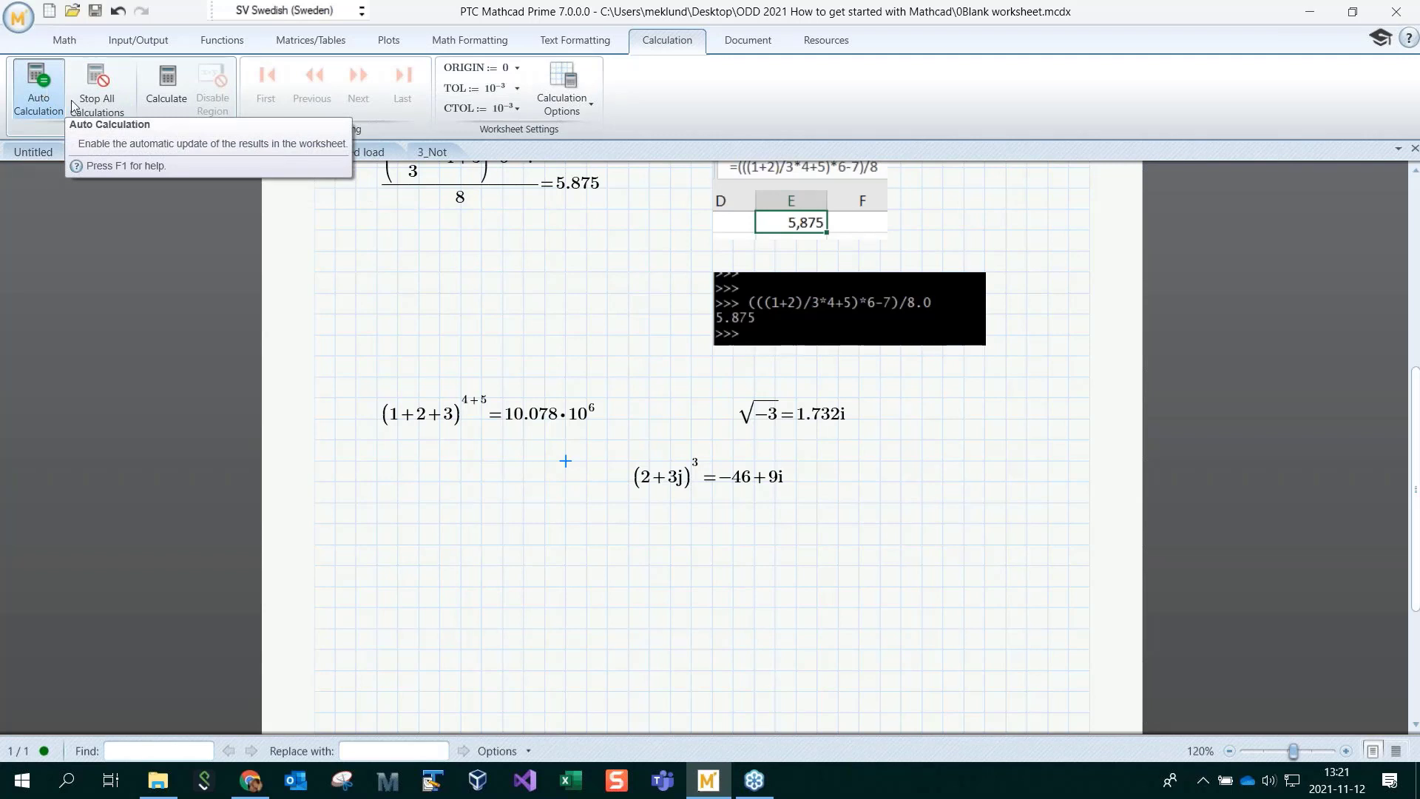
{"action": "left_click", "coordinate": [43, 91]}
{"action": "left_click", "coordinate": [421, 547]}
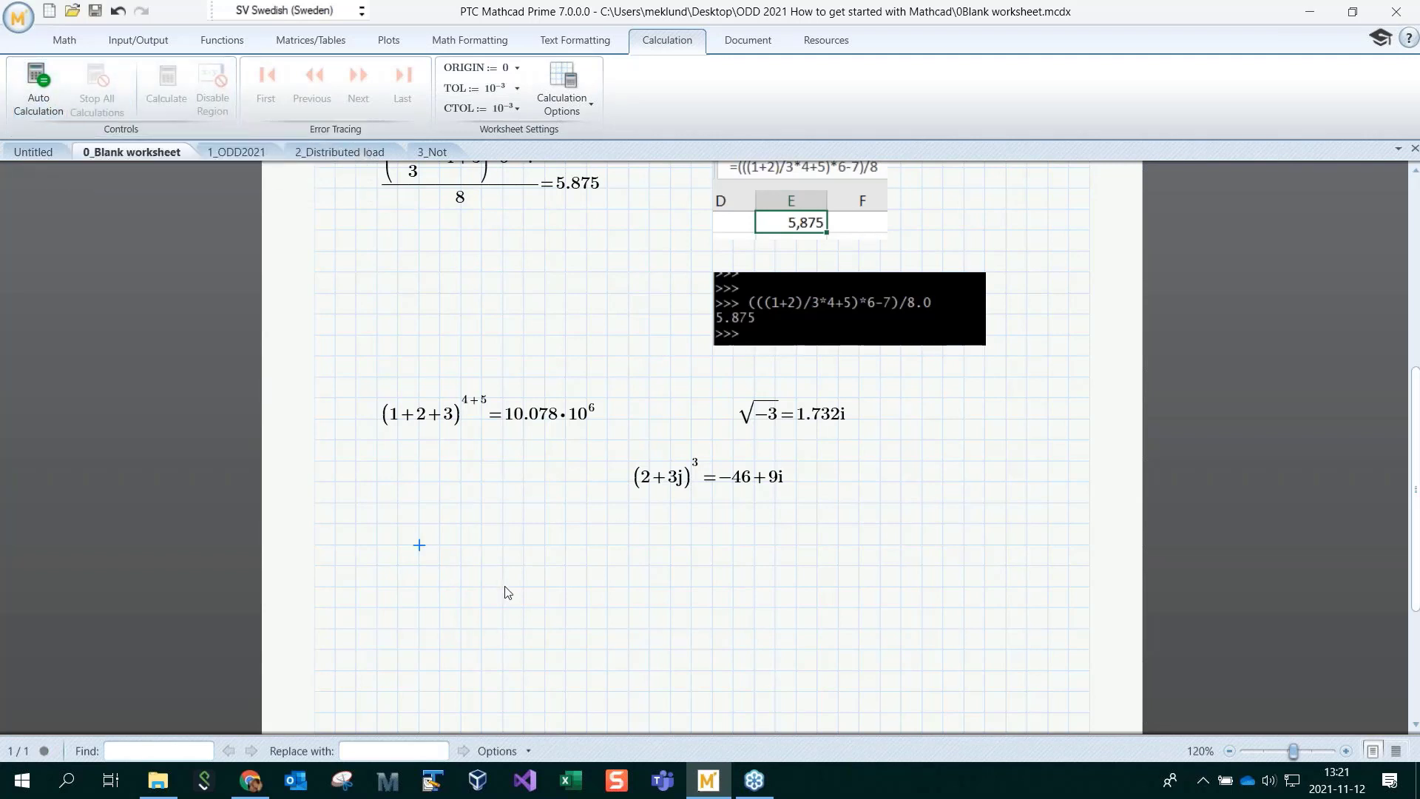
{"action": "type", "text": "2+4="}
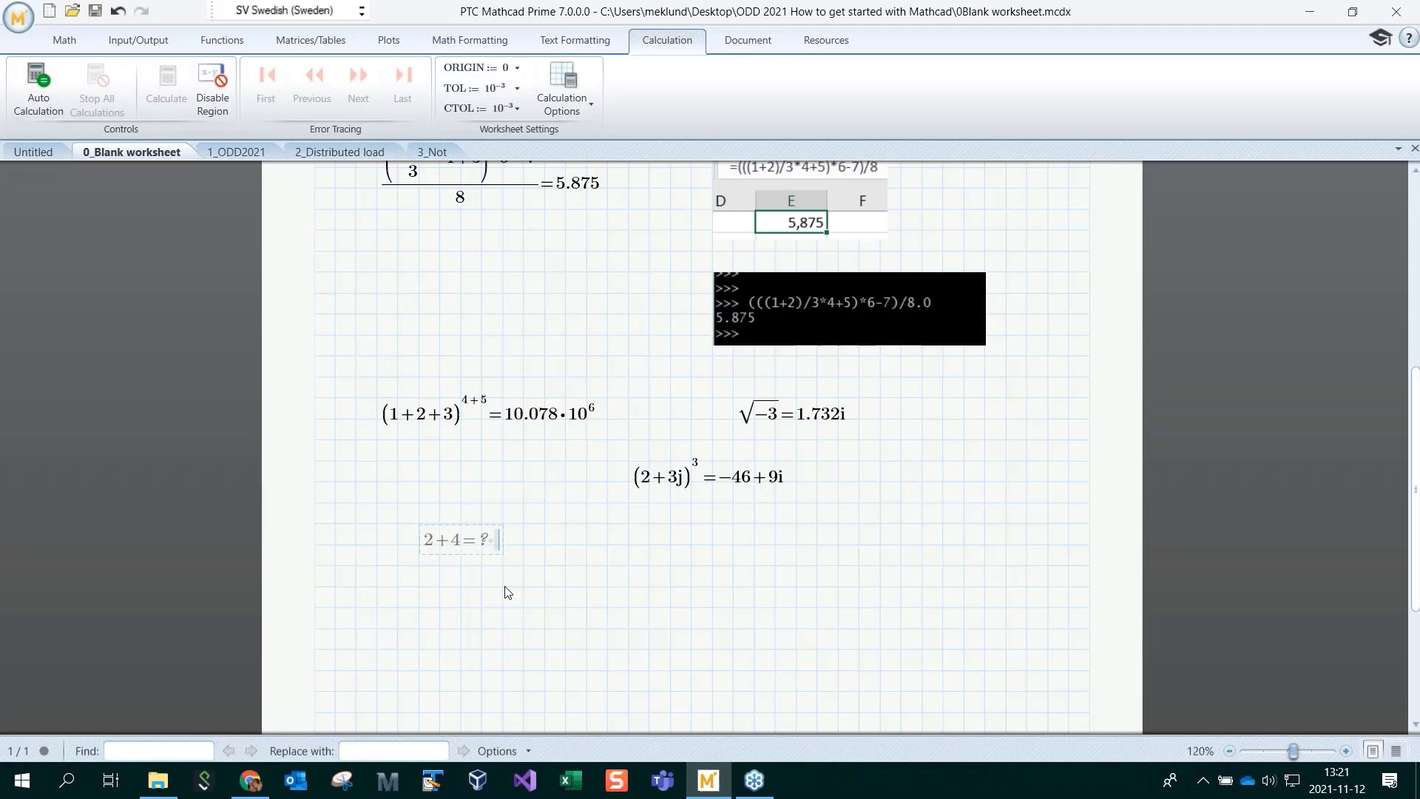
{"action": "key", "text": "Return"}
{"action": "type", "text": "7+2=?"}
{"action": "left_click", "coordinate": [648, 588]}
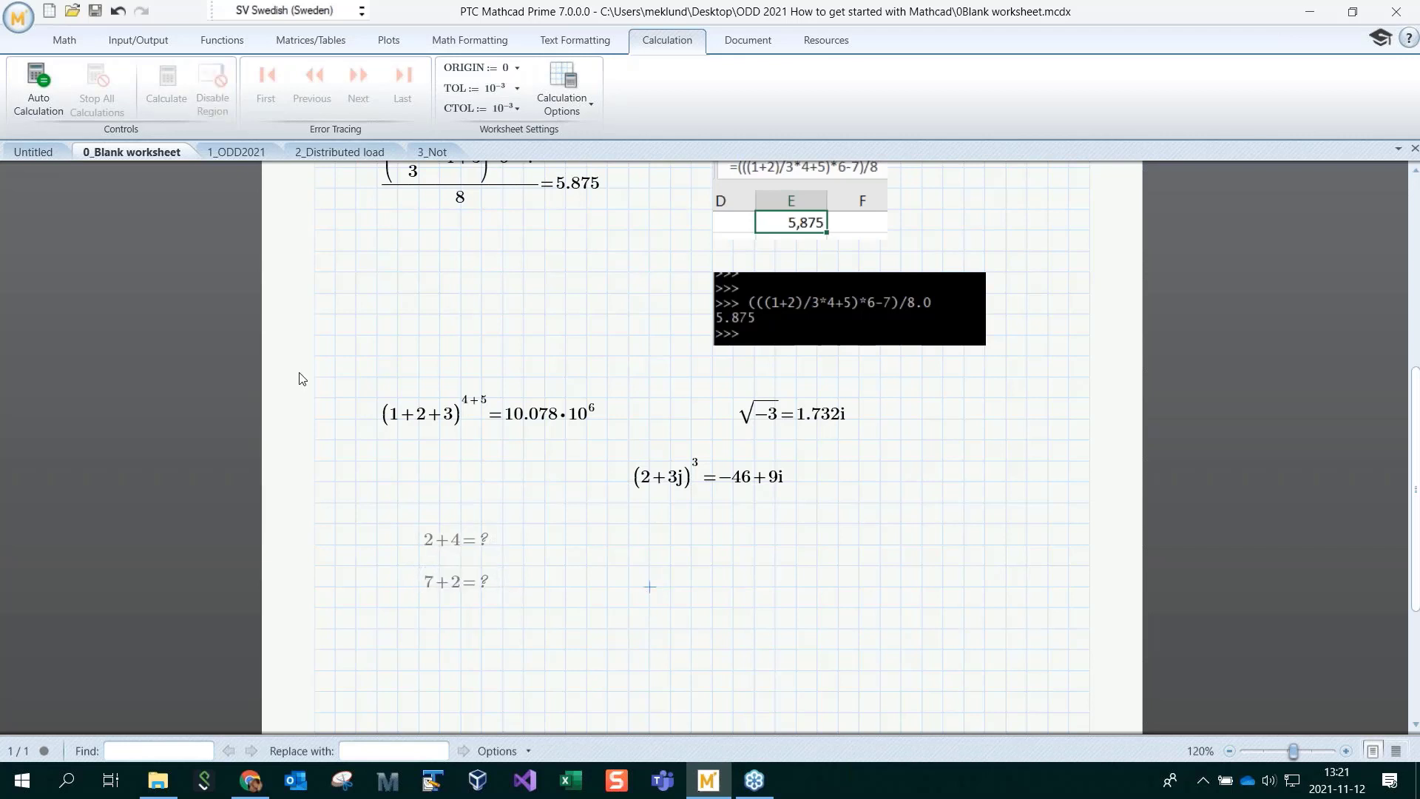
Turn automatic calculation back on and disable calculation for only the (2+3j)^3 region
{"action": "left_click", "coordinate": [38, 87]}
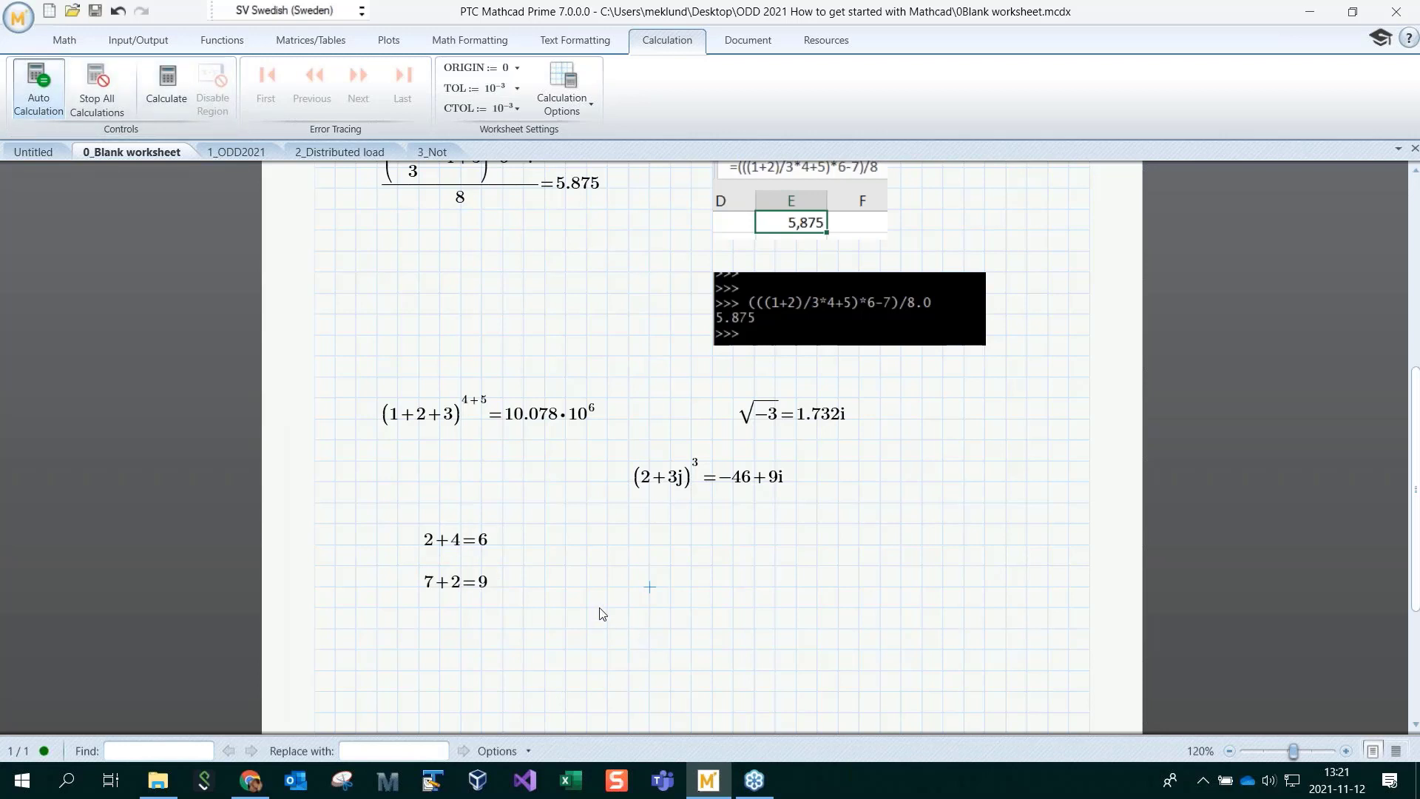
{"action": "left_click", "coordinate": [673, 481]}
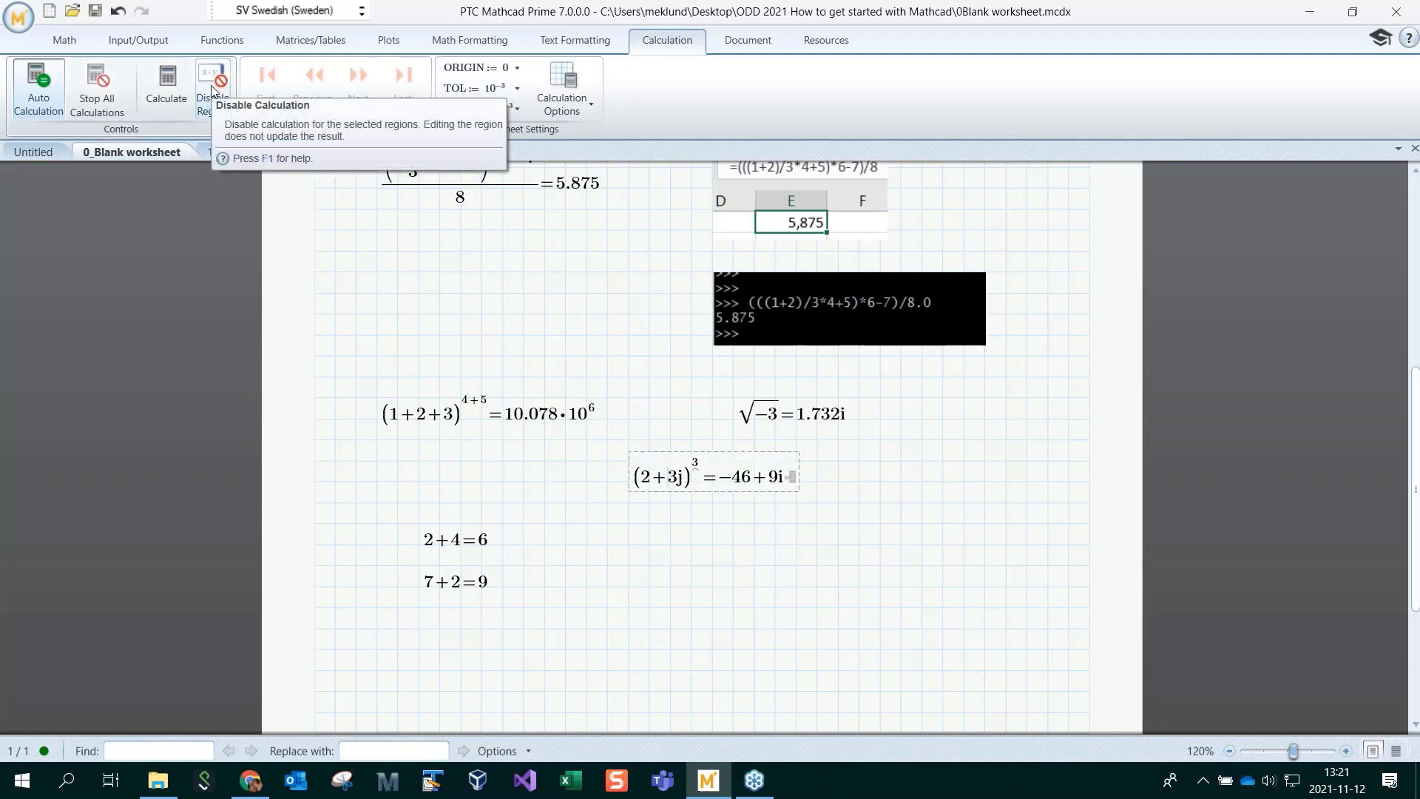
{"action": "left_click", "coordinate": [214, 87]}
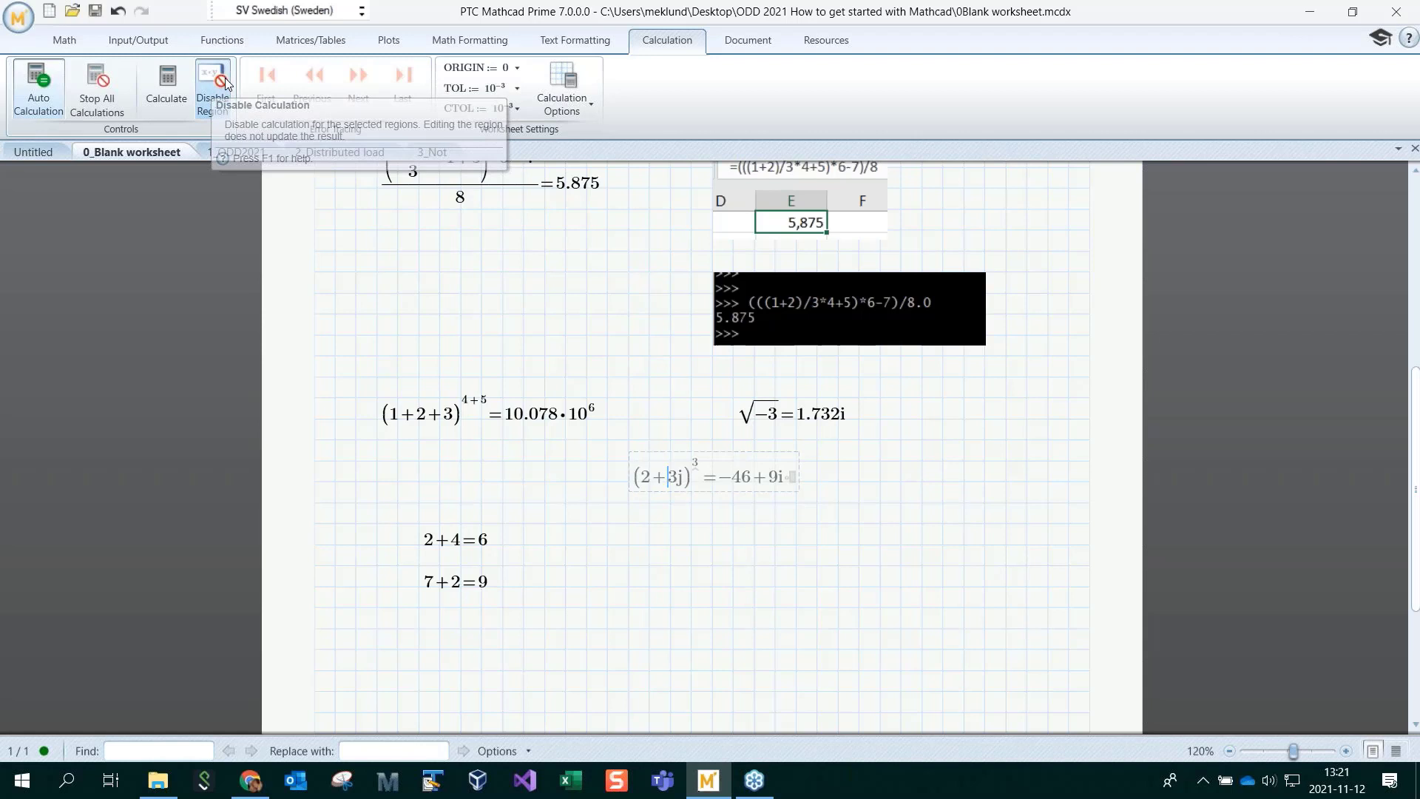
{"action": "left_click", "coordinate": [794, 587]}
Define the variable a as 21 below the sums, using the Definition operator
{"action": "scroll", "coordinate": [791, 590], "scroll_direction": "down", "scroll_amount": 5}
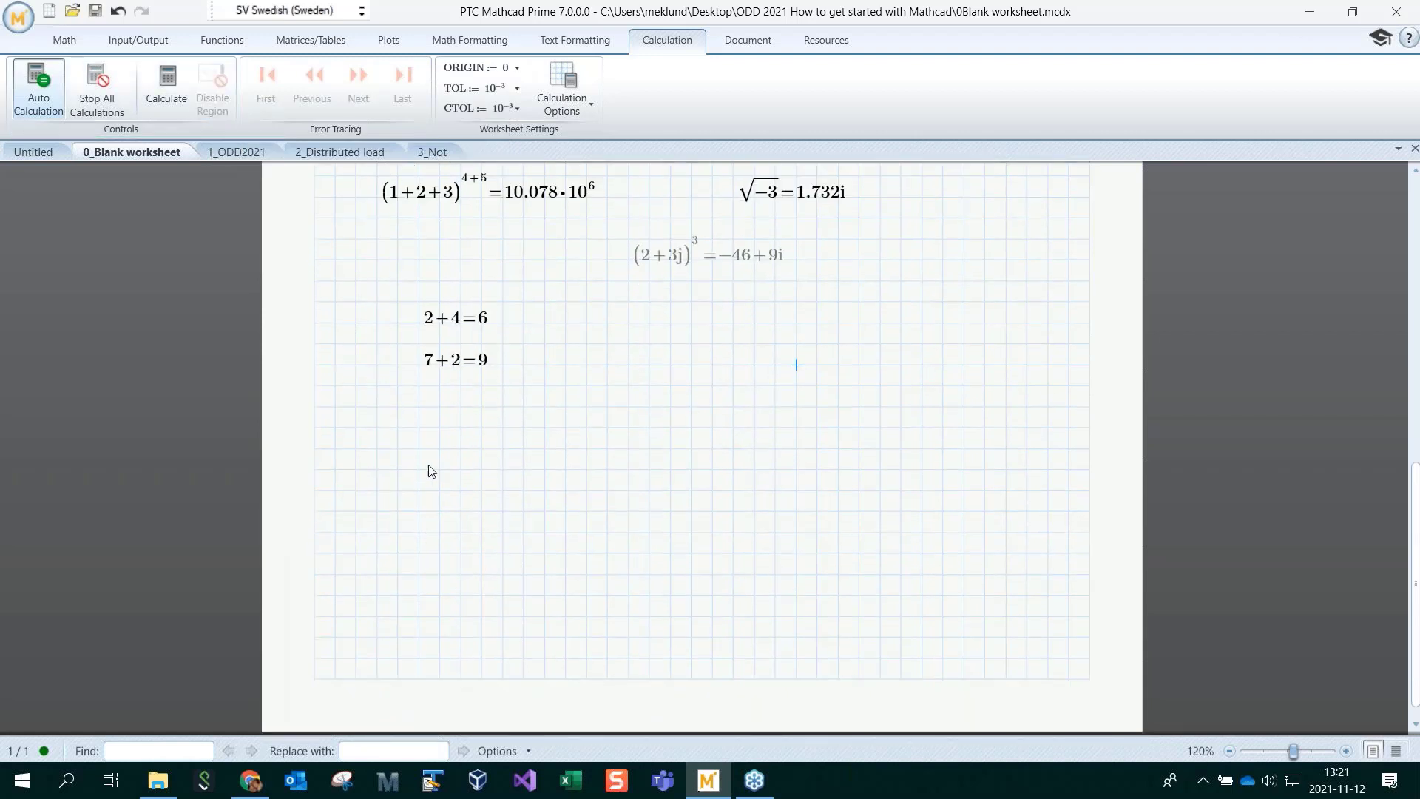
{"action": "left_click", "coordinate": [377, 449]}
{"action": "type", "text": "a"}
{"action": "left_click", "coordinate": [60, 42]}
{"action": "left_click", "coordinate": [369, 88]}
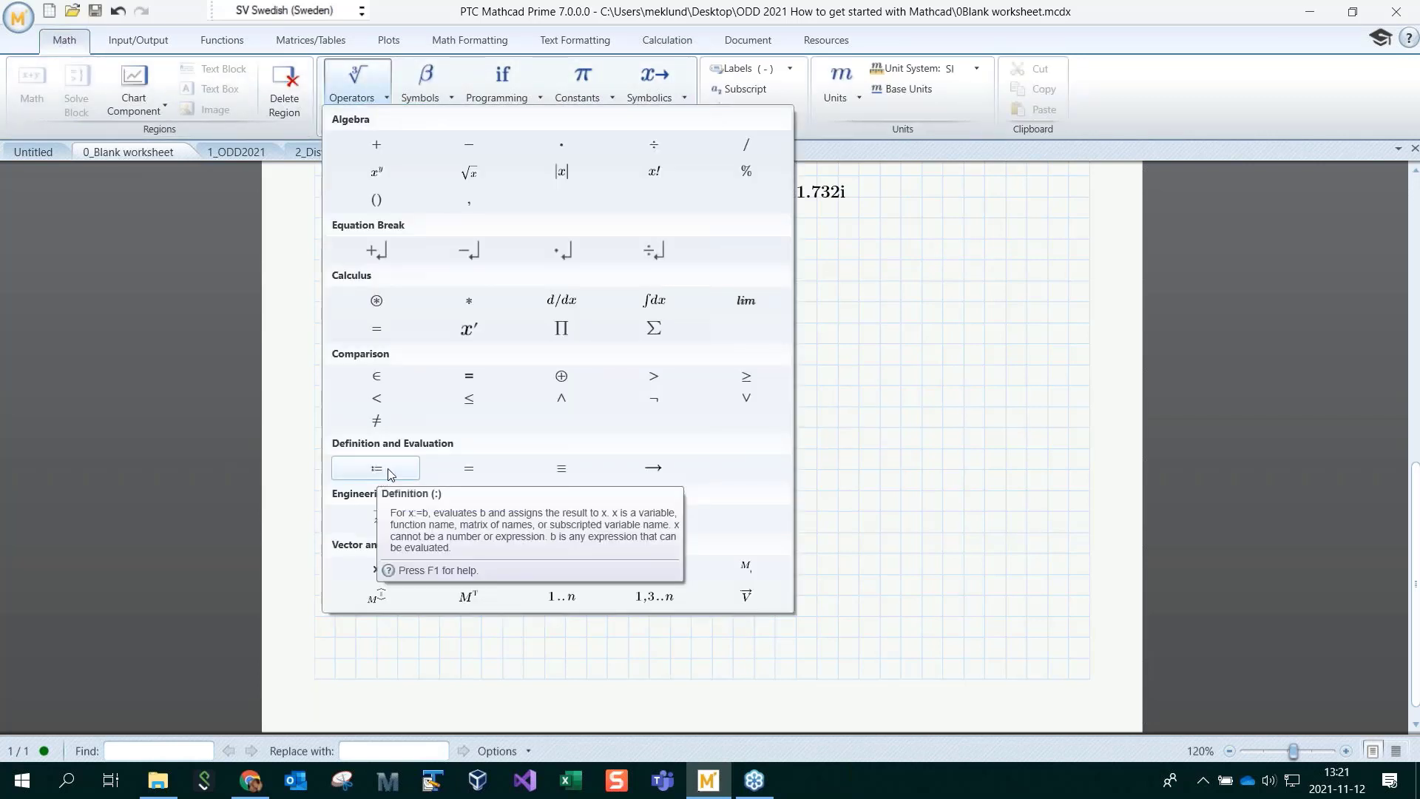
{"action": "left_click", "coordinate": [389, 474]}
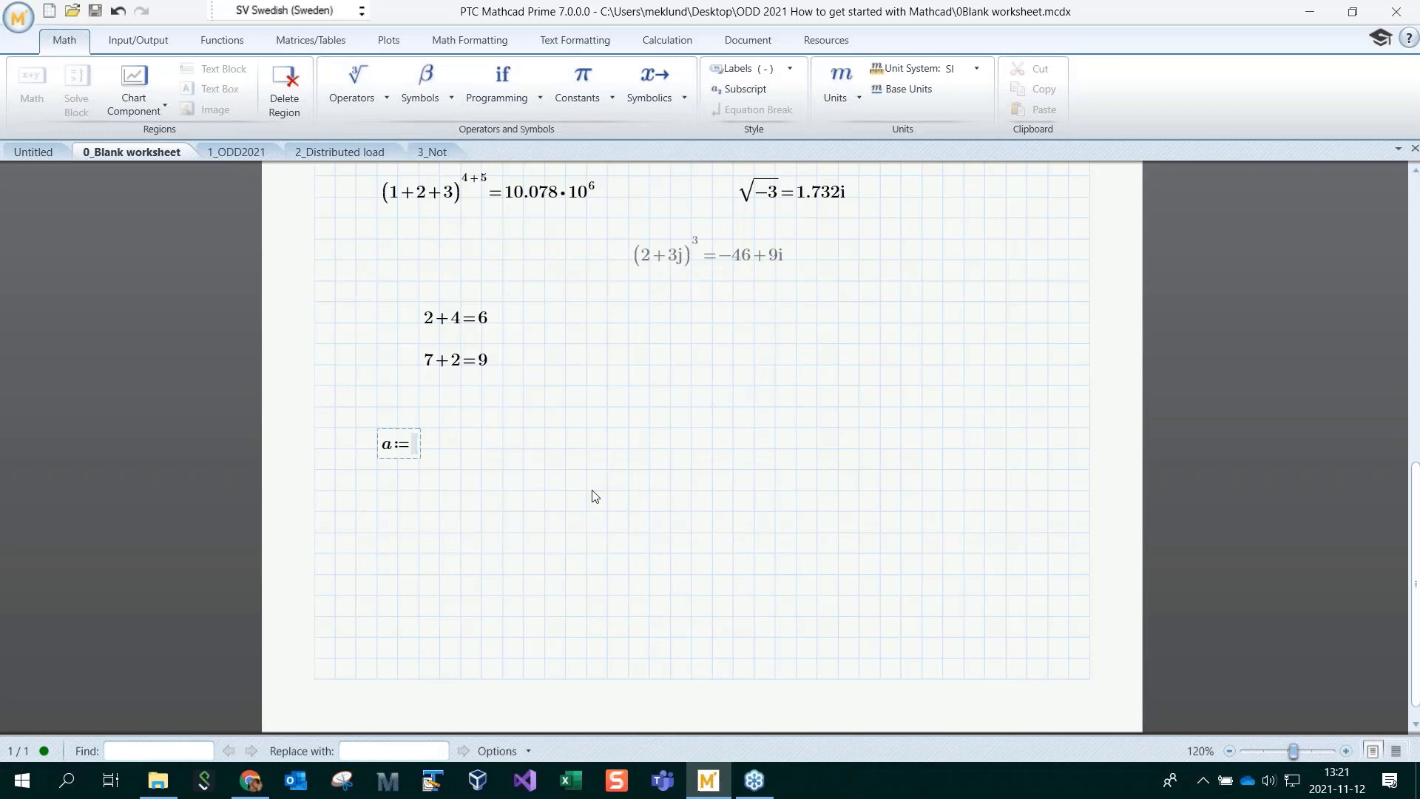
{"action": "type", "text": "21"}
{"action": "key", "text": "Return"}
Define the variable b as 45 to the right of the definition of a
{"action": "scroll", "coordinate": [546, 507], "scroll_direction": "down", "scroll_amount": 1}
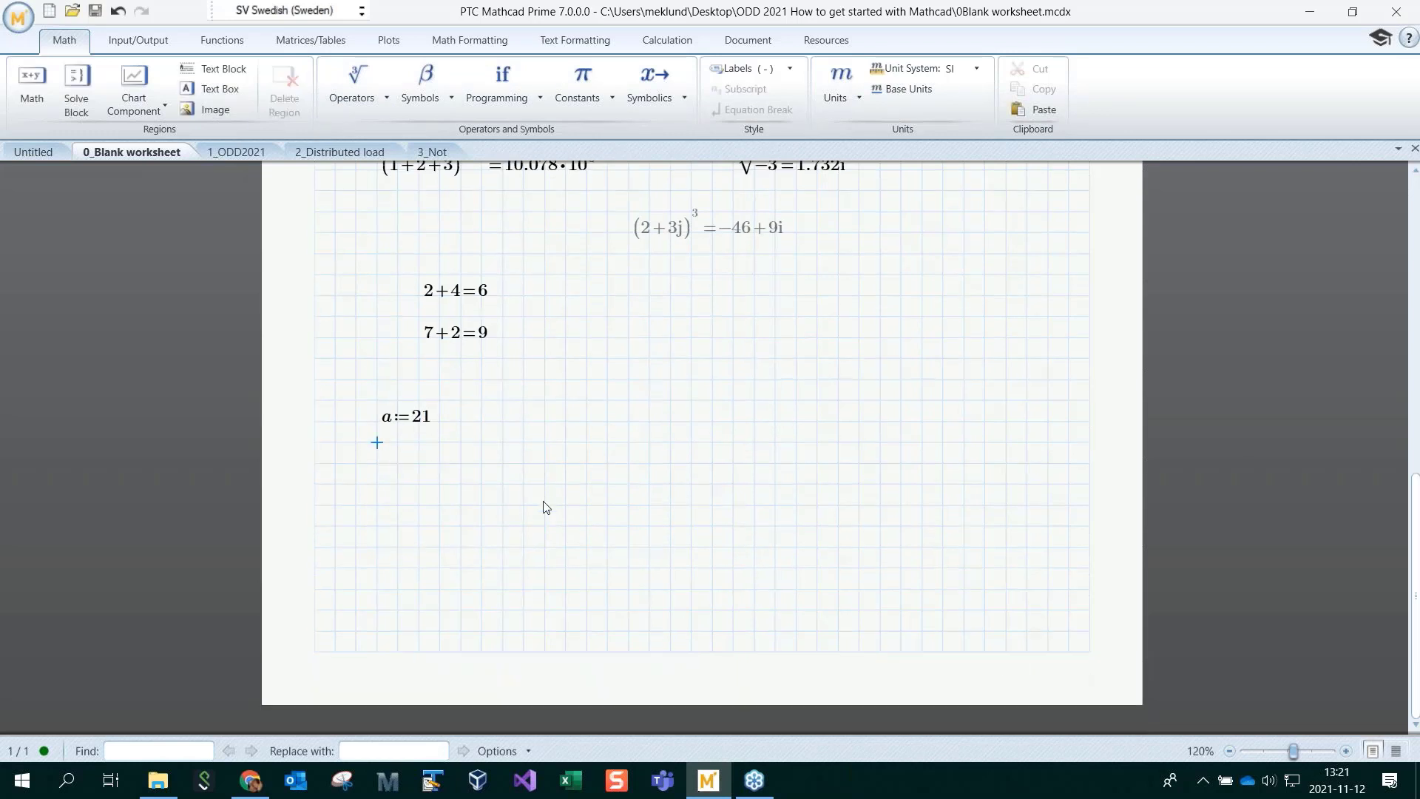
{"action": "left_click", "coordinate": [501, 430]}
{"action": "type", "text": "b:="}
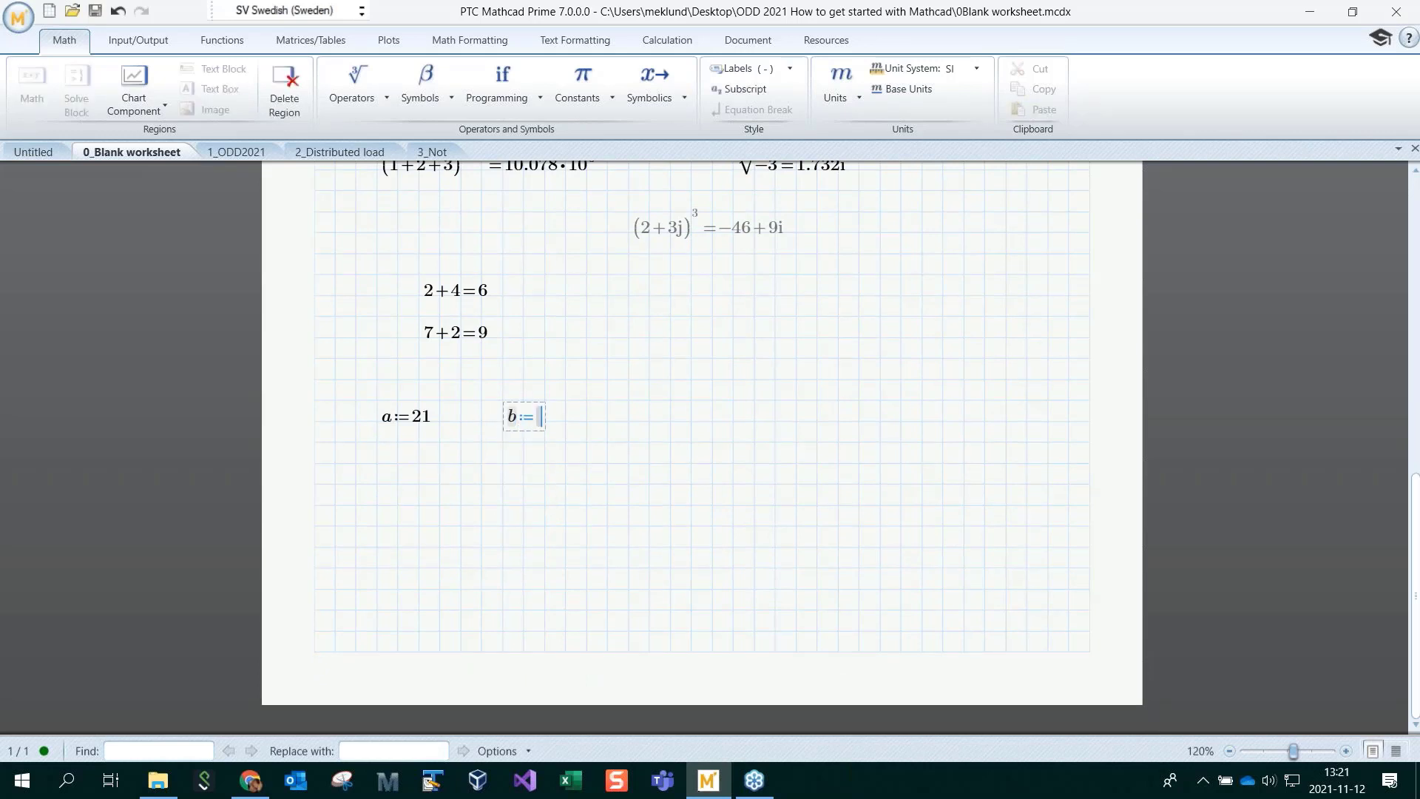
{"action": "type", "text": "45"}
{"action": "left_click", "coordinate": [607, 420]}
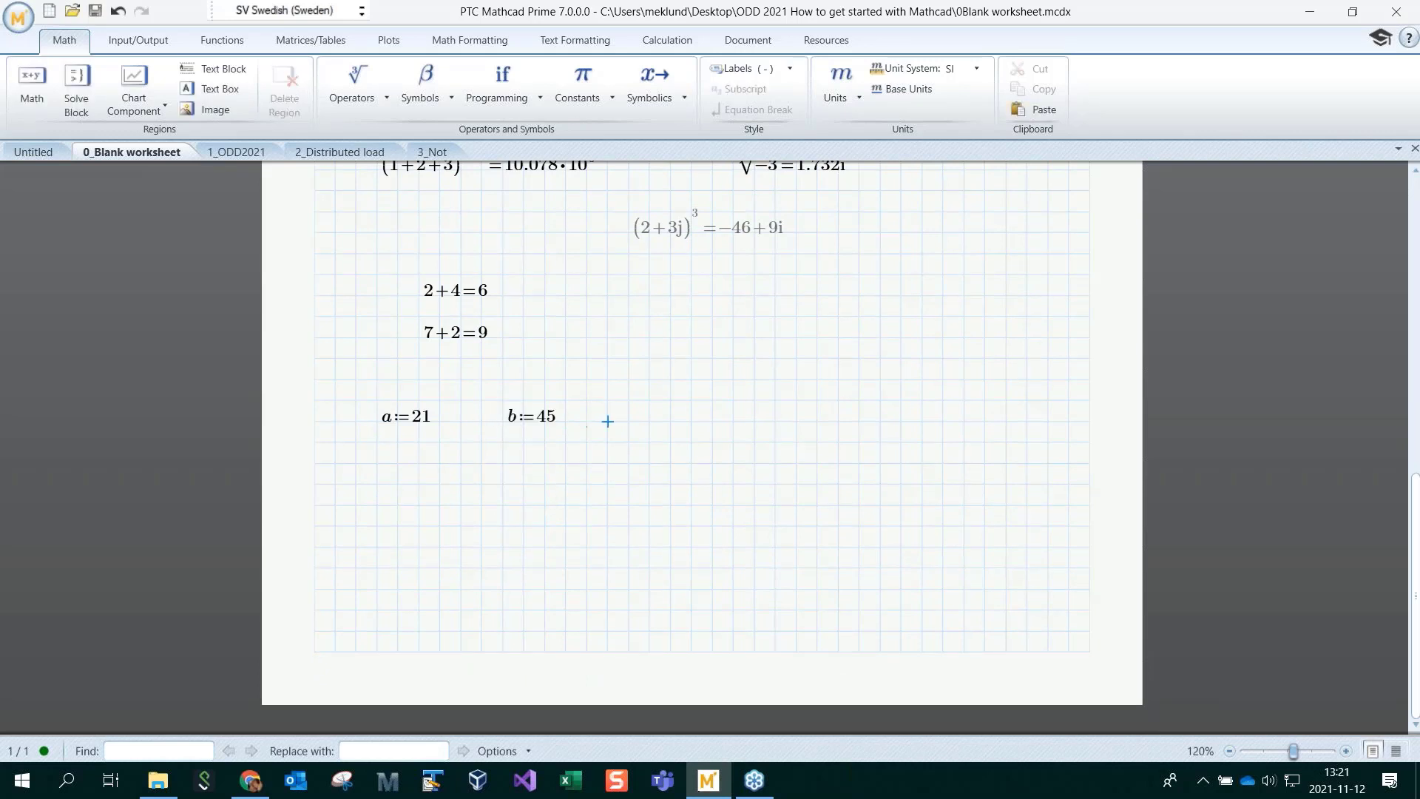
Define c as the square root of a^2+b^2 to the right of the definition of b
{"action": "type", "text": "c:="}
{"action": "key", "text": "backslash"}
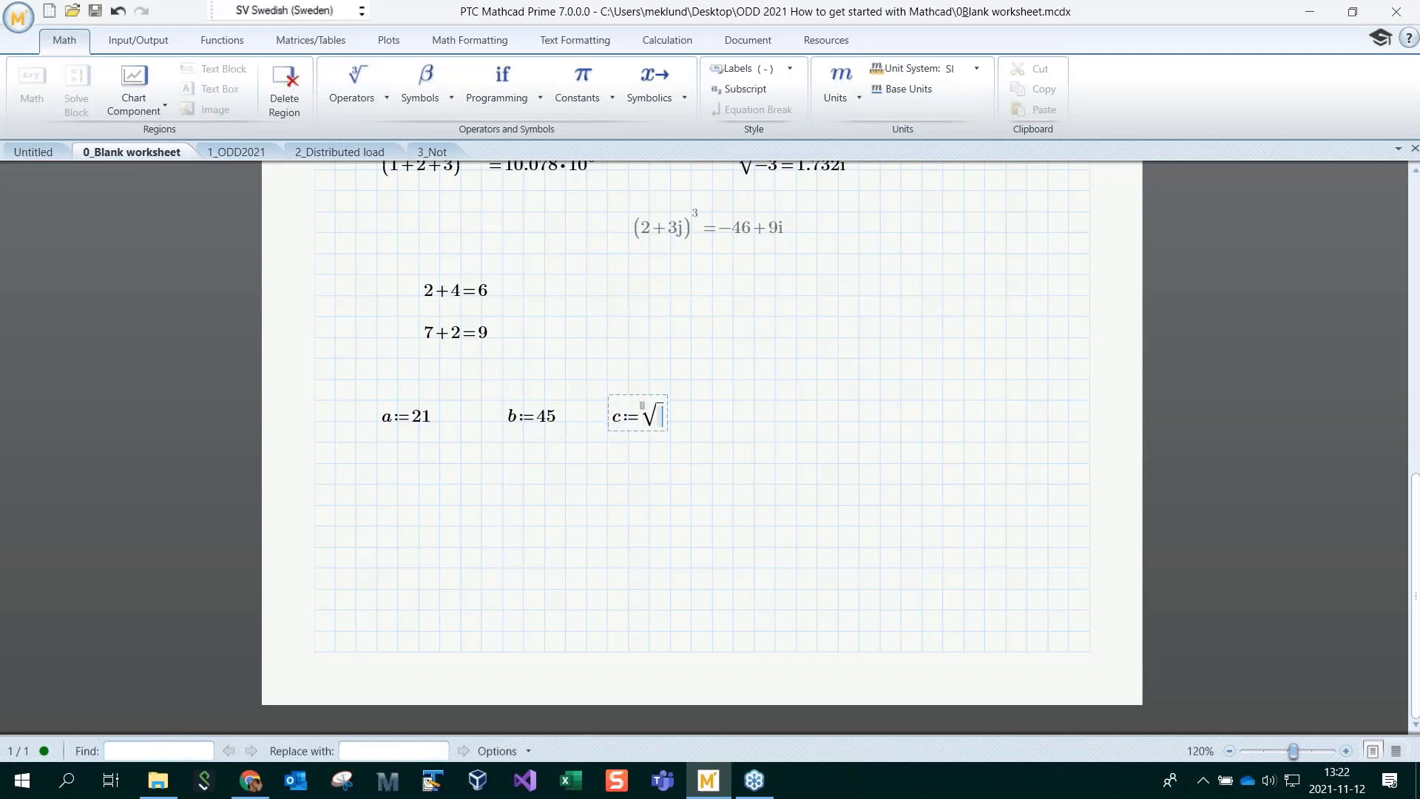
{"action": "type", "text": "a^2+b^2"}
{"action": "key", "text": "Return"}
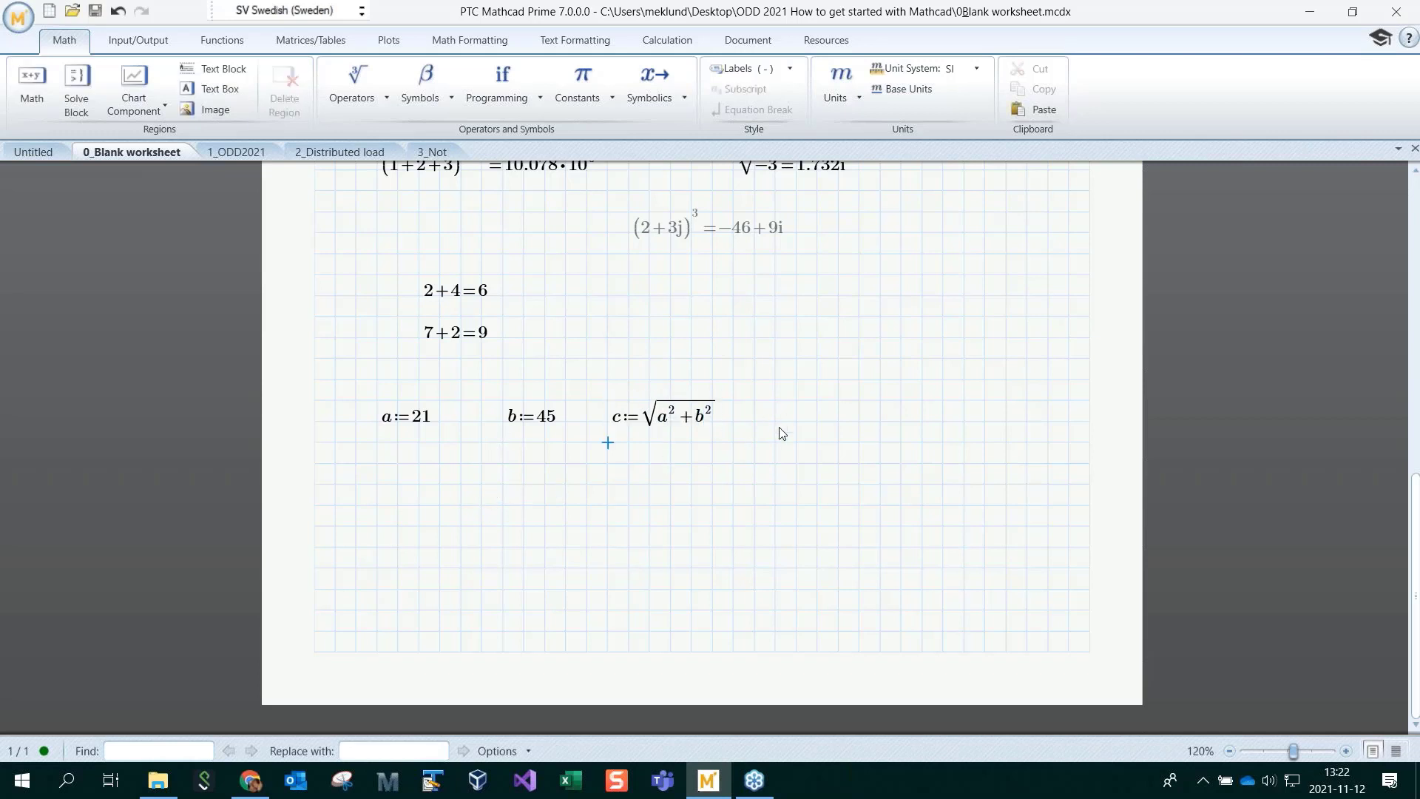
Evaluate the variable c in a new math region to the right of its definition
{"action": "left_click", "coordinate": [818, 421]}
{"action": "type", "text": "c=49.659"}
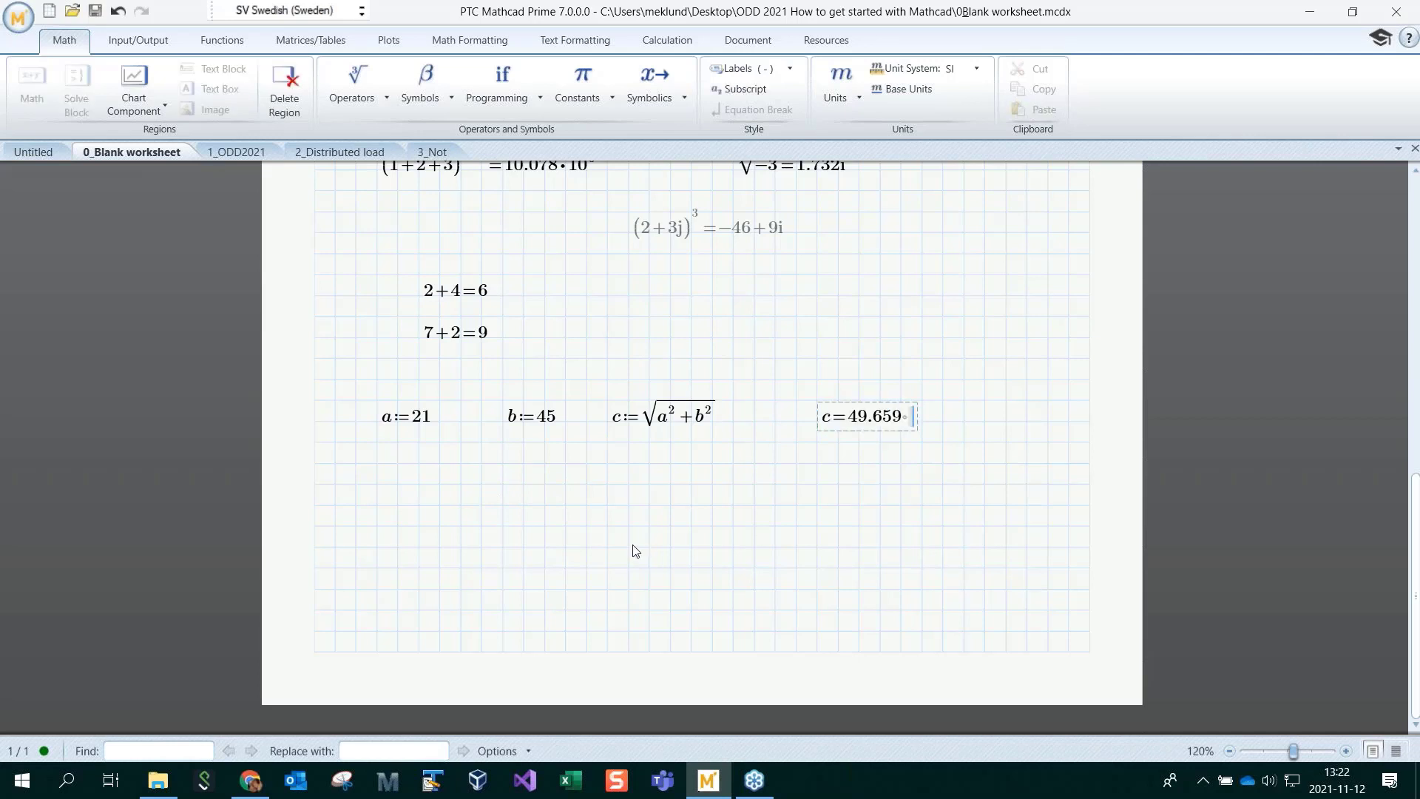
{"action": "left_click", "coordinate": [629, 526]}
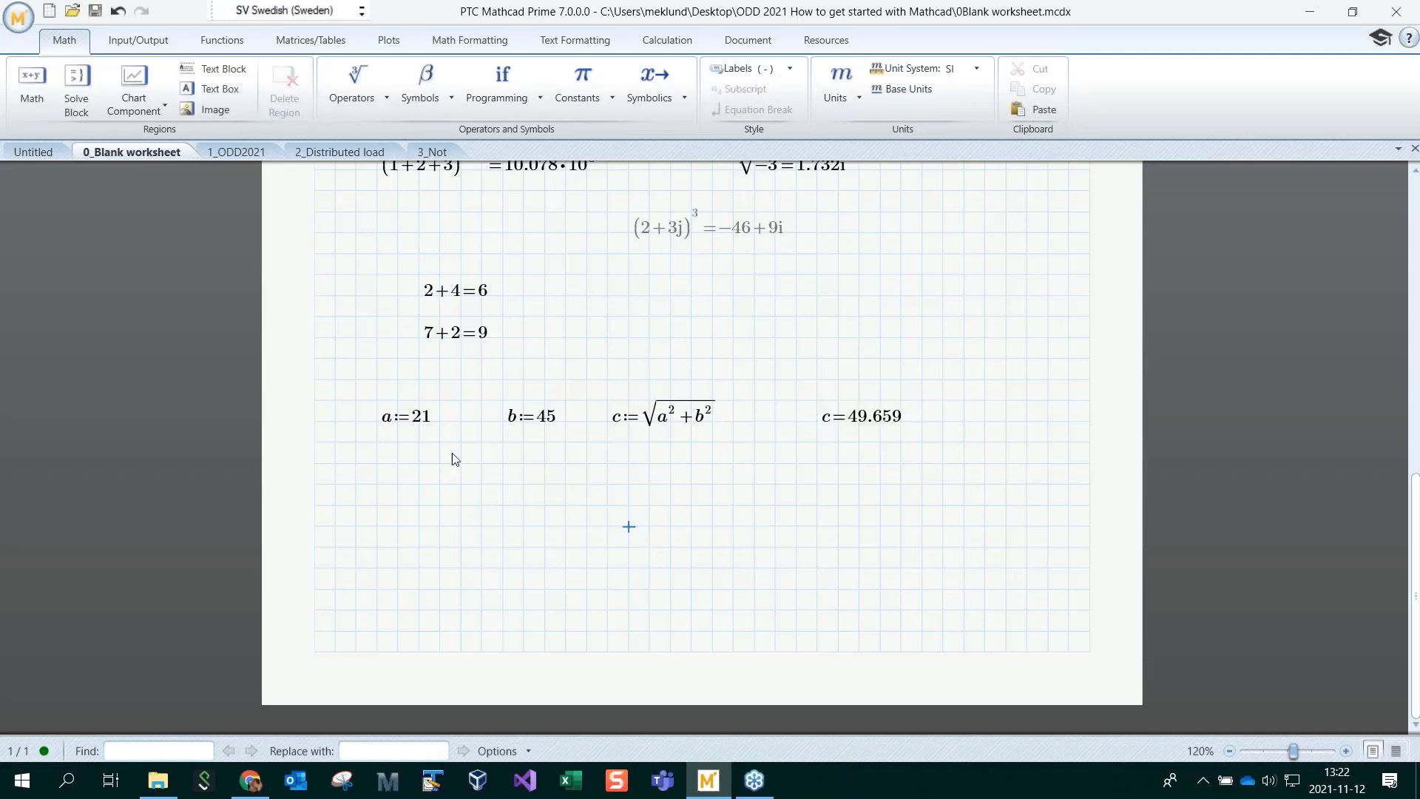
Change the definition of a to 5 and recalculate the worksheet
{"action": "left_click", "coordinate": [427, 423]}
{"action": "key", "text": "BackSpace"}
{"action": "key", "text": "BackSpace"}
{"action": "type", "text": "5"}
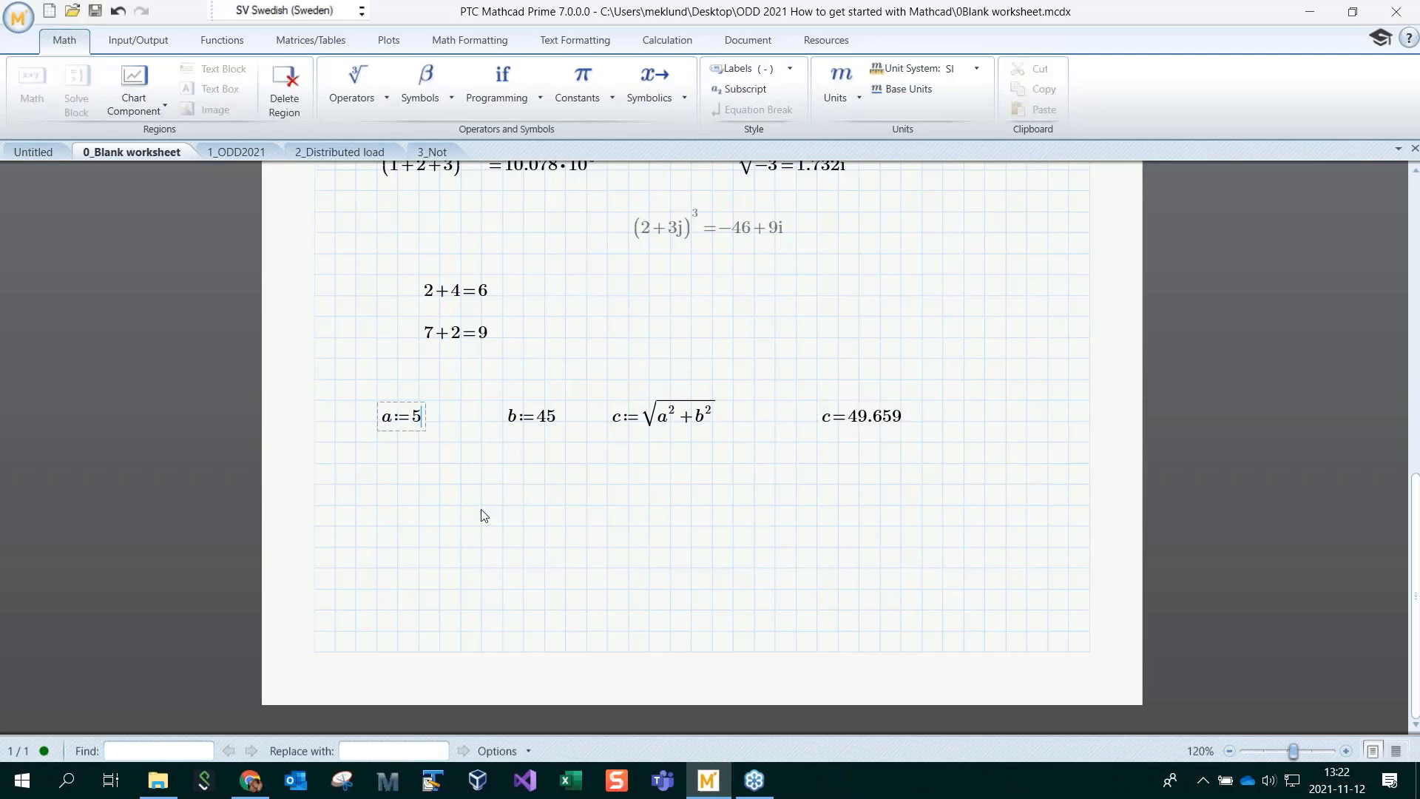
{"action": "left_click", "coordinate": [482, 506]}
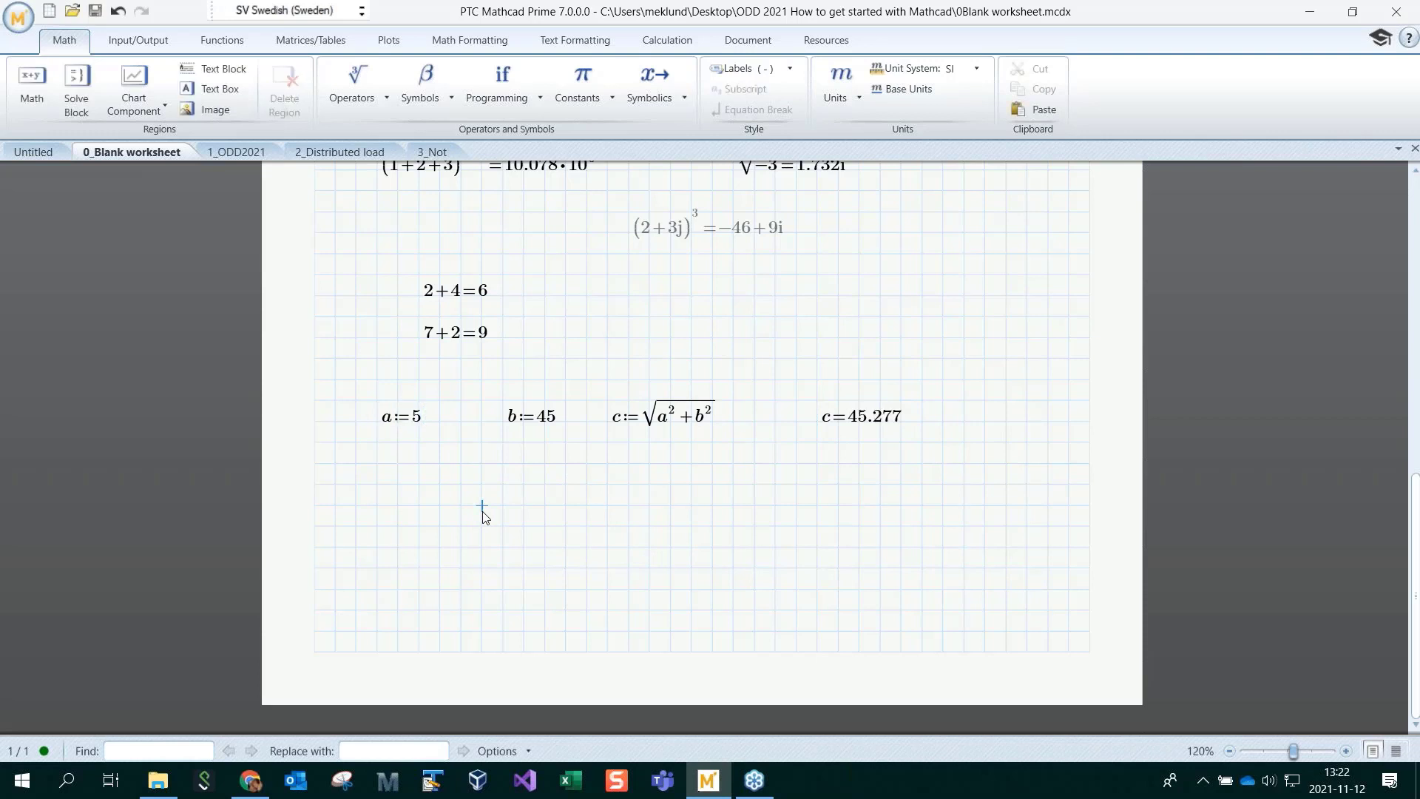
Change the definition of b to 4 and the definition of a to 3
{"action": "left_click", "coordinate": [556, 419]}
{"action": "key", "text": "BackSpace"}
{"action": "left_click", "coordinate": [565, 527]}
{"action": "left_click", "coordinate": [423, 425]}
{"action": "key", "text": "BackSpace"}
{"action": "type", "text": "3"}
{"action": "left_click", "coordinate": [481, 547]}
Evaluate 3*a in a new math region below the evaluation of c
{"action": "left_click", "coordinate": [890, 482]}
{"action": "type", "text": "3*a="}
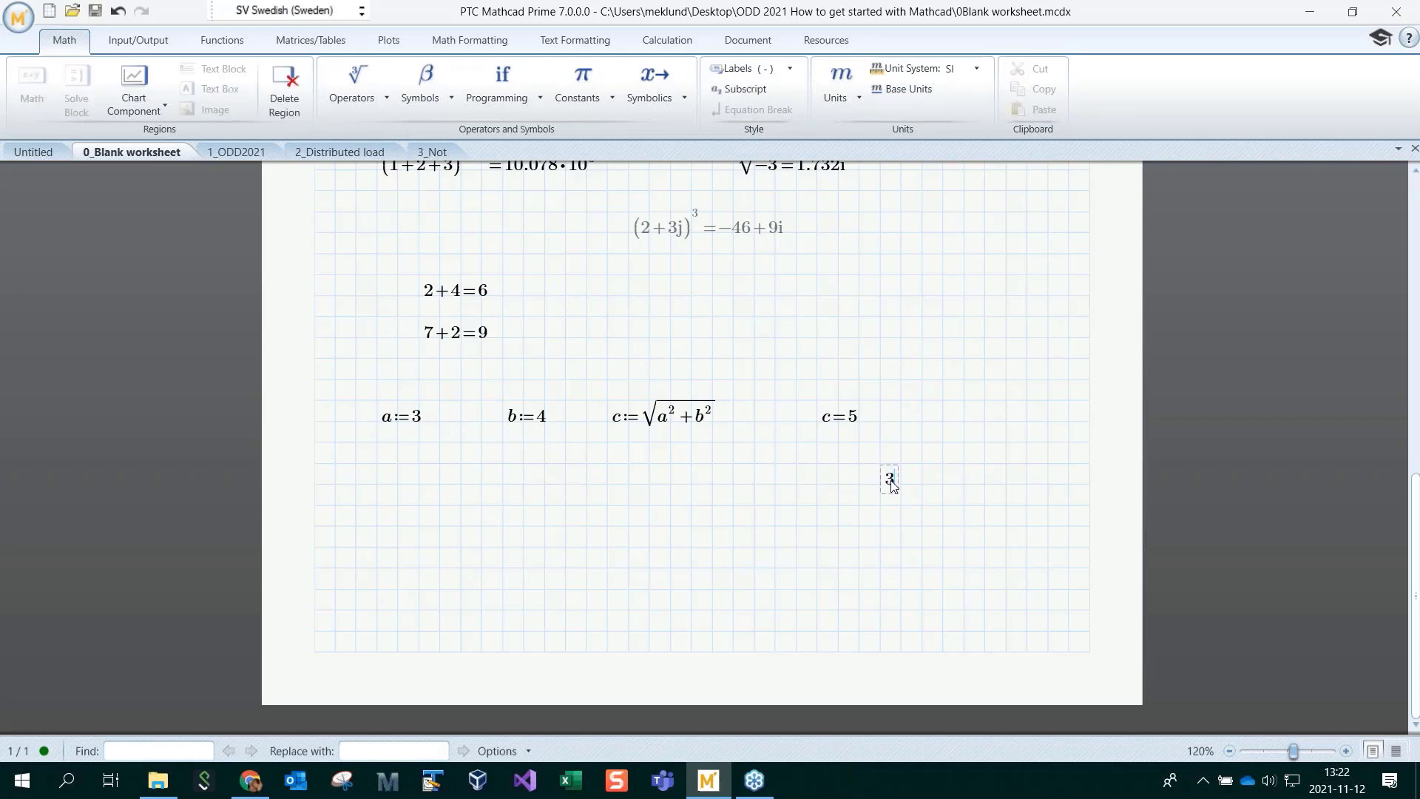
Move the 3*a region slightly right and up above the line where a is defined, and inspect its undefined variable
{"action": "left_click_drag", "start_coordinate": [919, 524], "coordinate": [924, 420]}
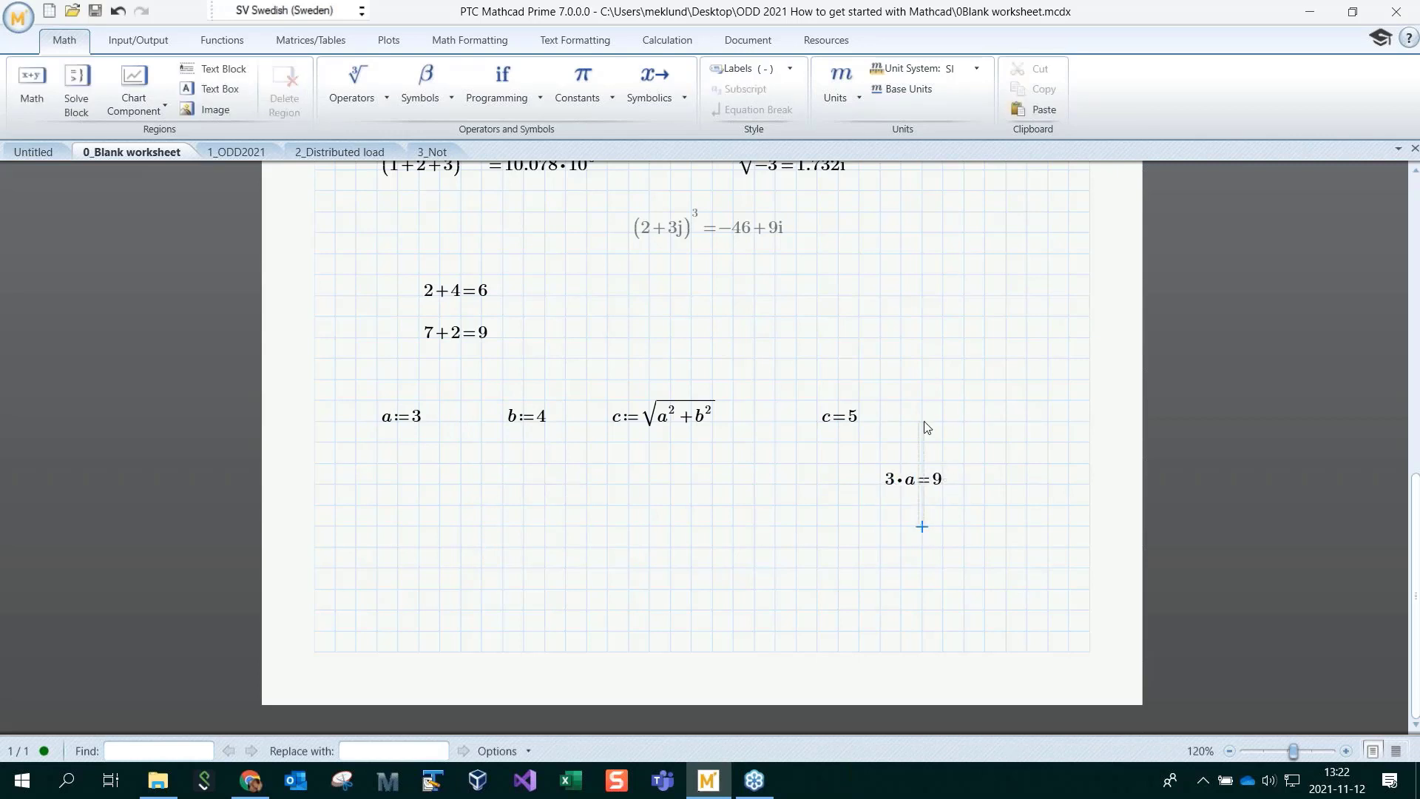
{"action": "key", "text": "Up"}
{"action": "key", "text": "Up"}
{"action": "key", "text": "Right"}
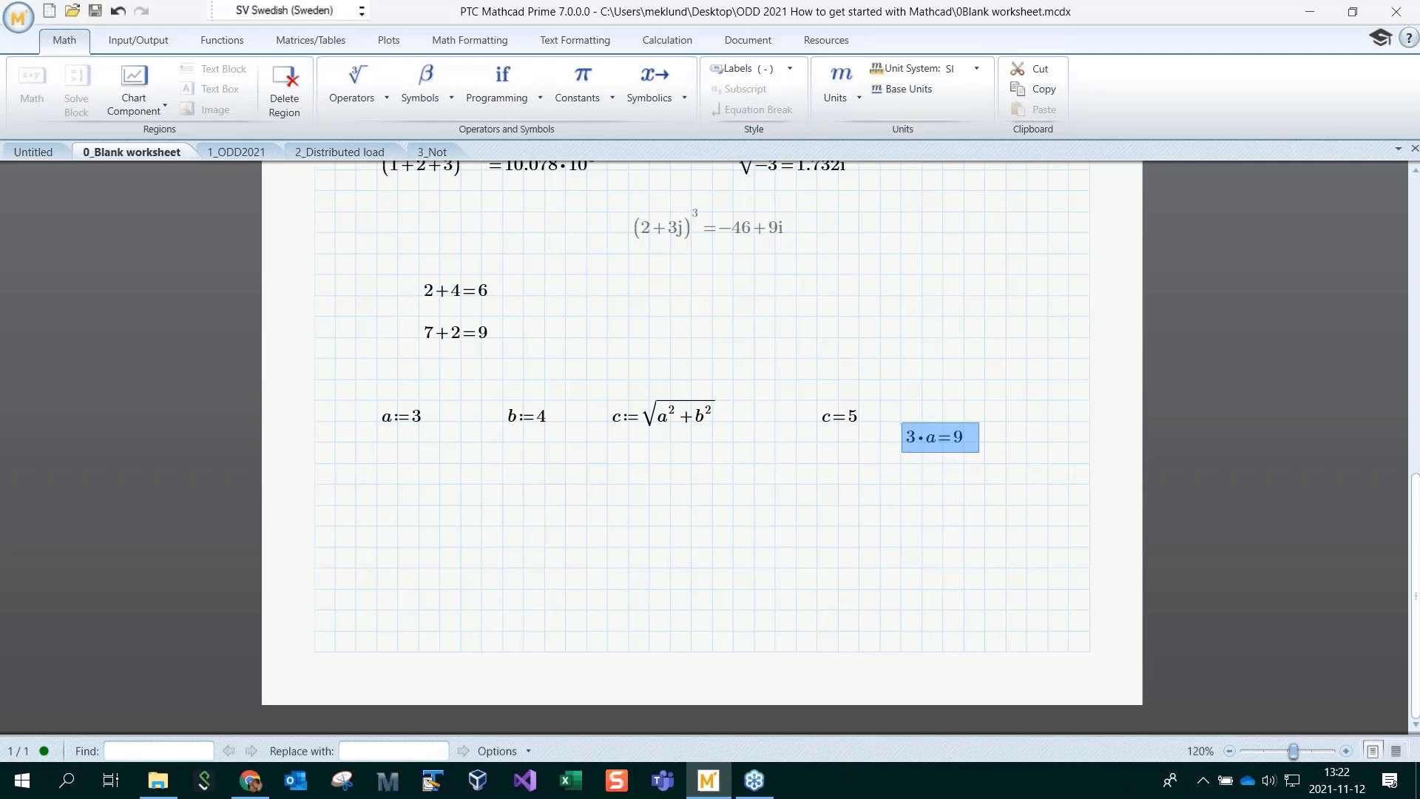
{"action": "key", "text": "Up"}
{"action": "key", "text": "Up"}
{"action": "left_click", "coordinate": [879, 480]}
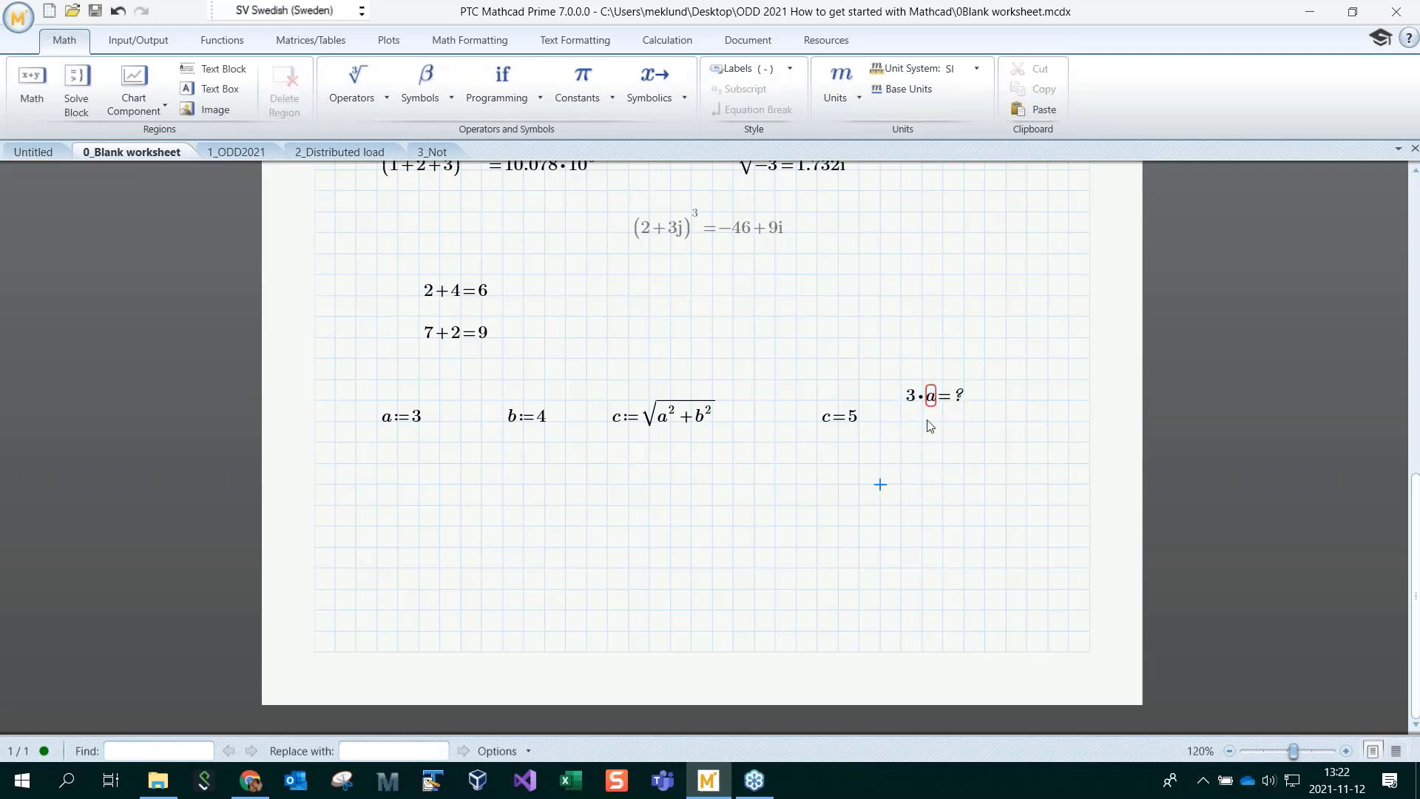
{"action": "left_click", "coordinate": [932, 397]}
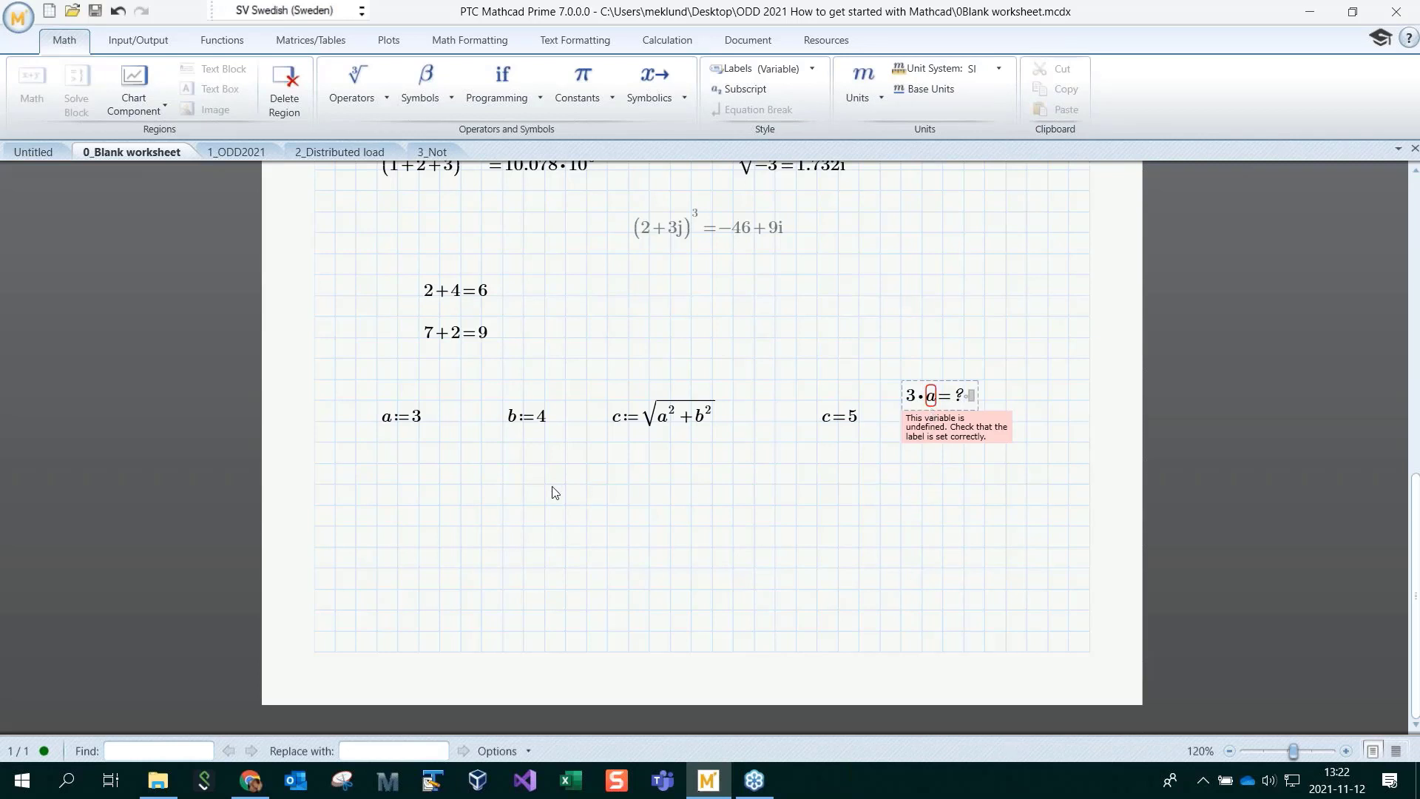
Define a again as 7 directly below its first definition
{"action": "left_click", "coordinate": [377, 463]}
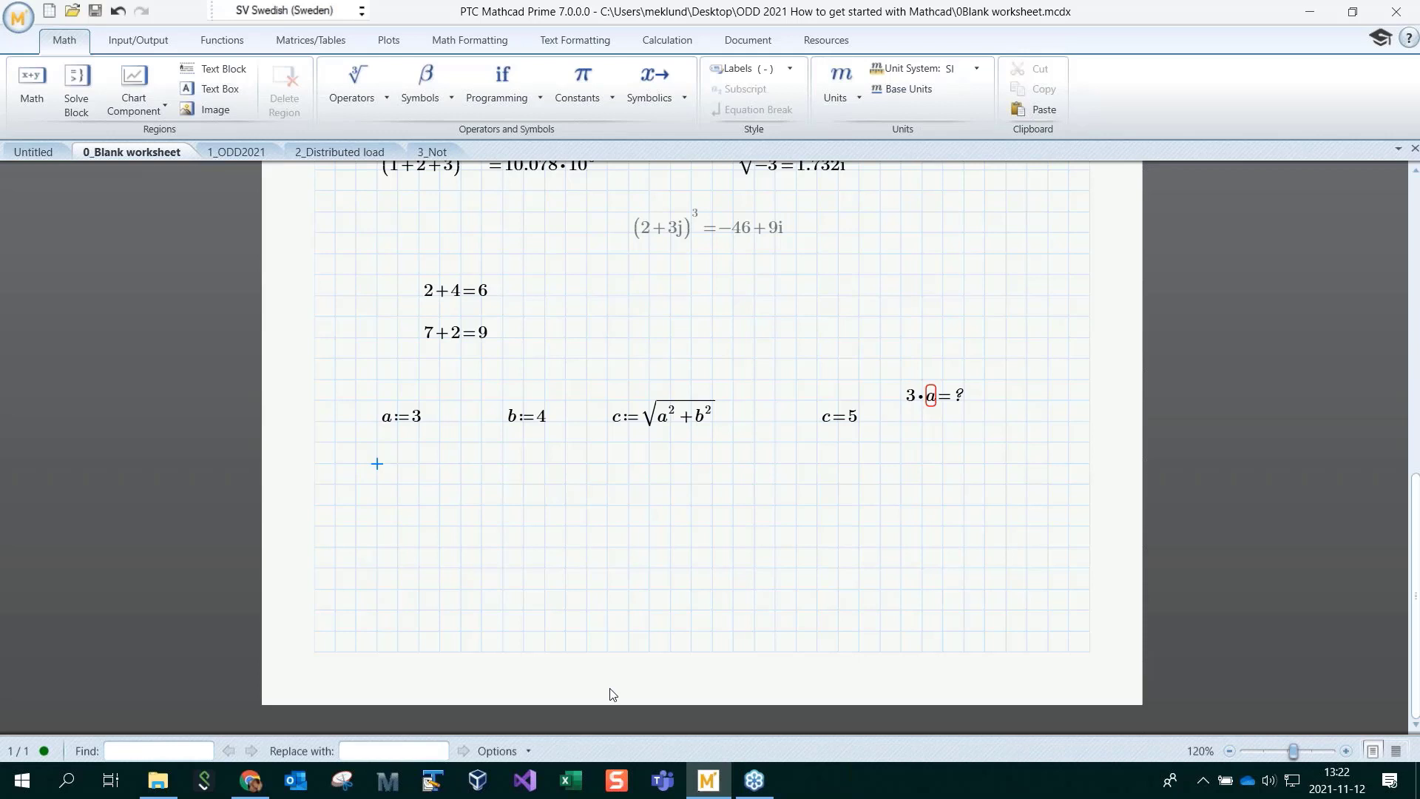
{"action": "type", "text": "a:7"}
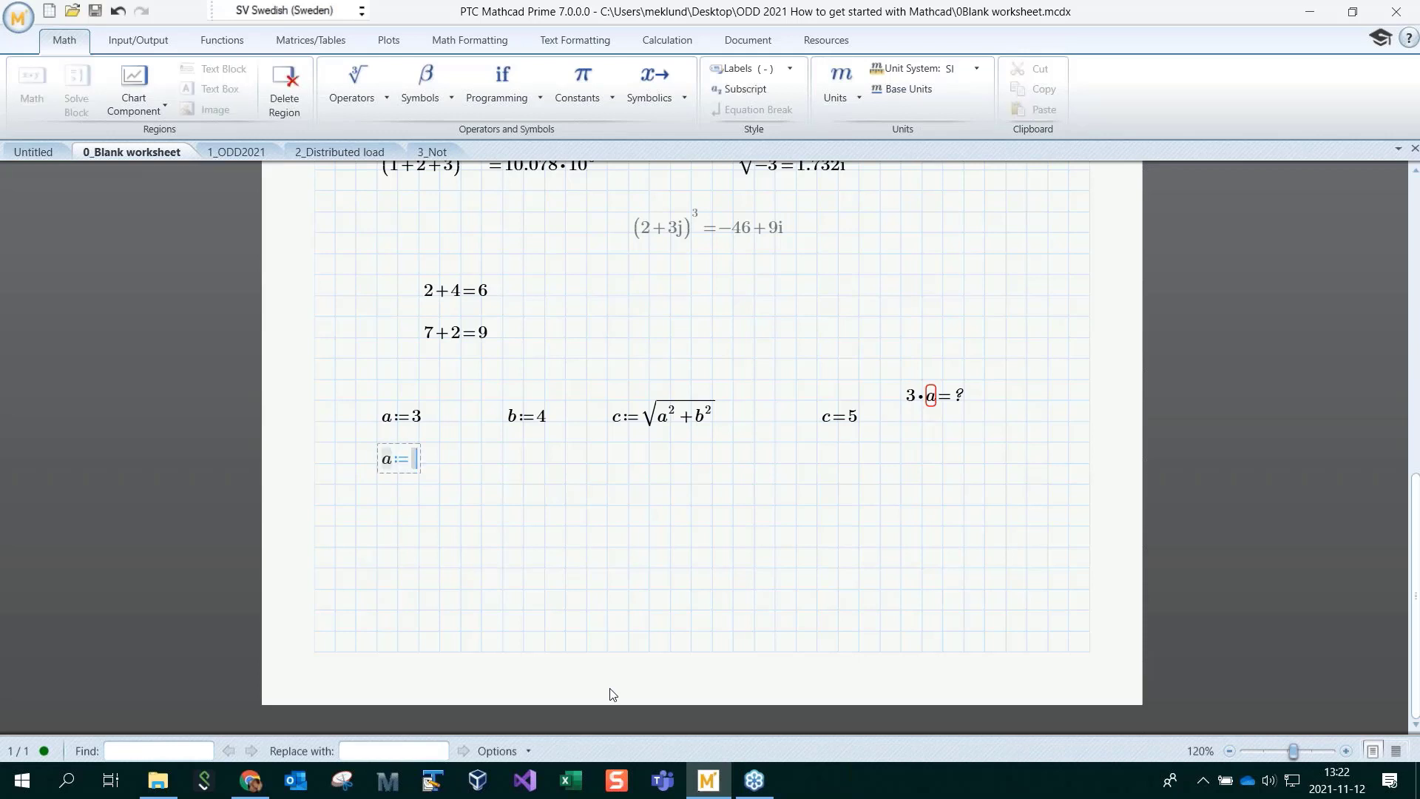
{"action": "key", "text": "Return"}
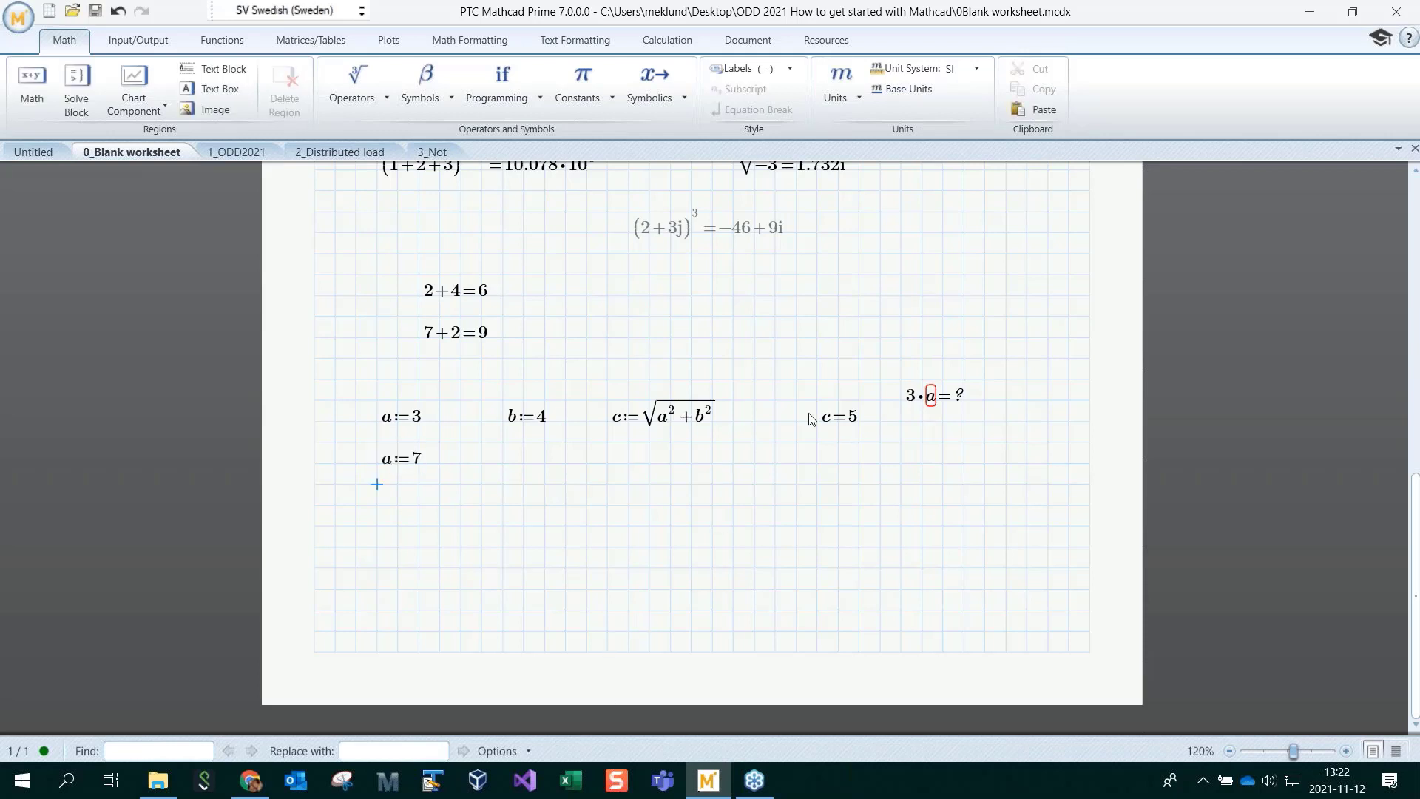
Move the 3*a region down to the same line as the second definition of a
{"action": "left_click_drag", "start_coordinate": [941, 358], "coordinate": [980, 415]}
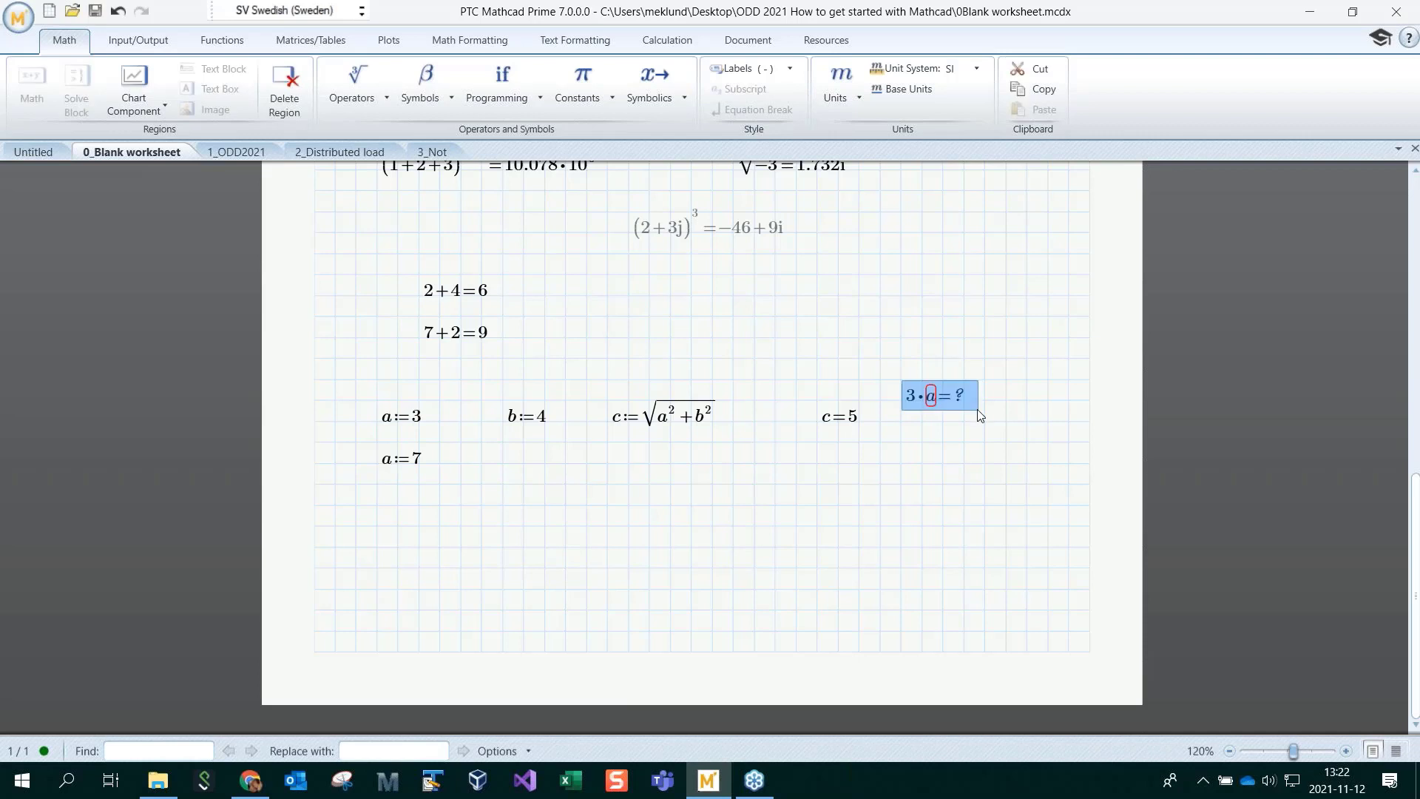
{"action": "key", "text": "Down"}
{"action": "key", "text": "Down"}
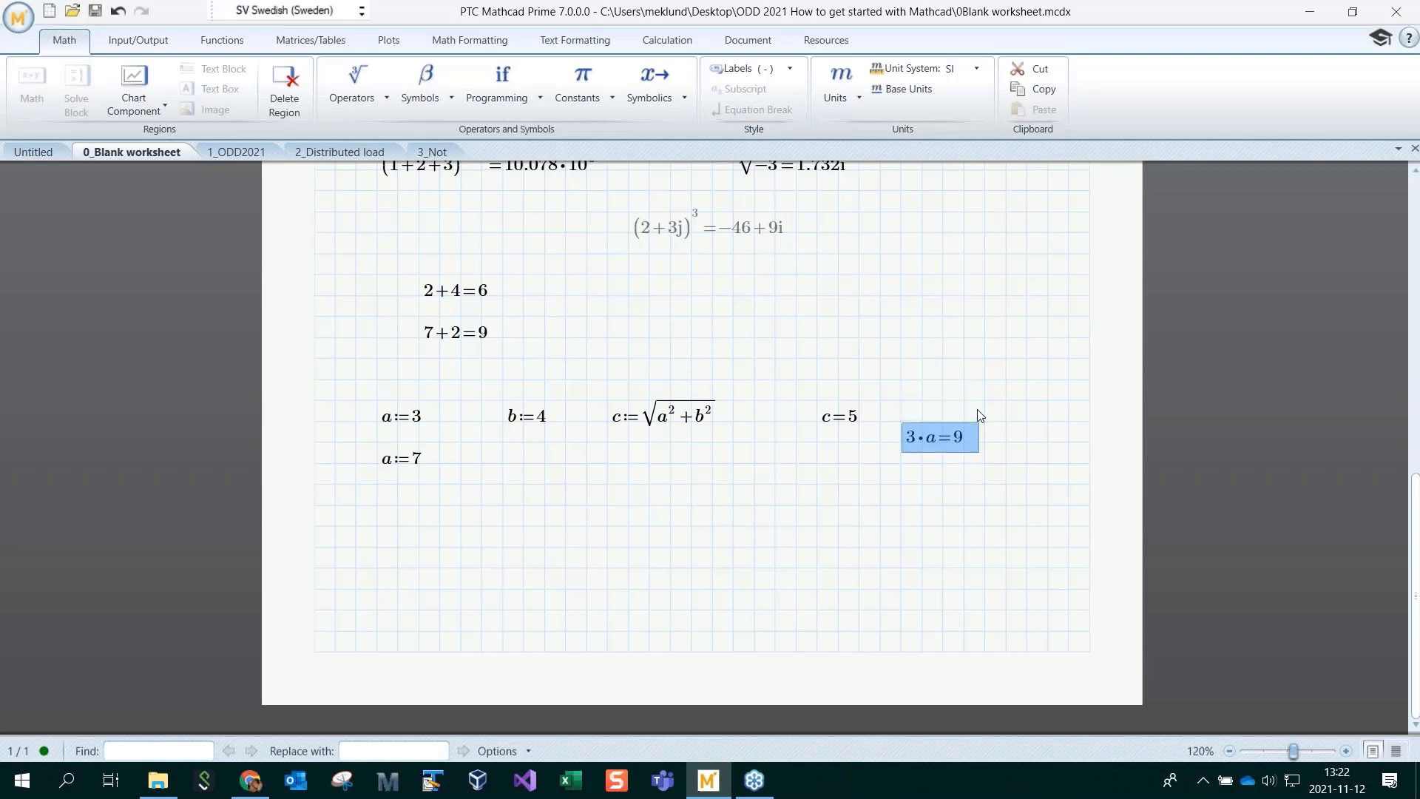
{"action": "key", "text": "Down"}
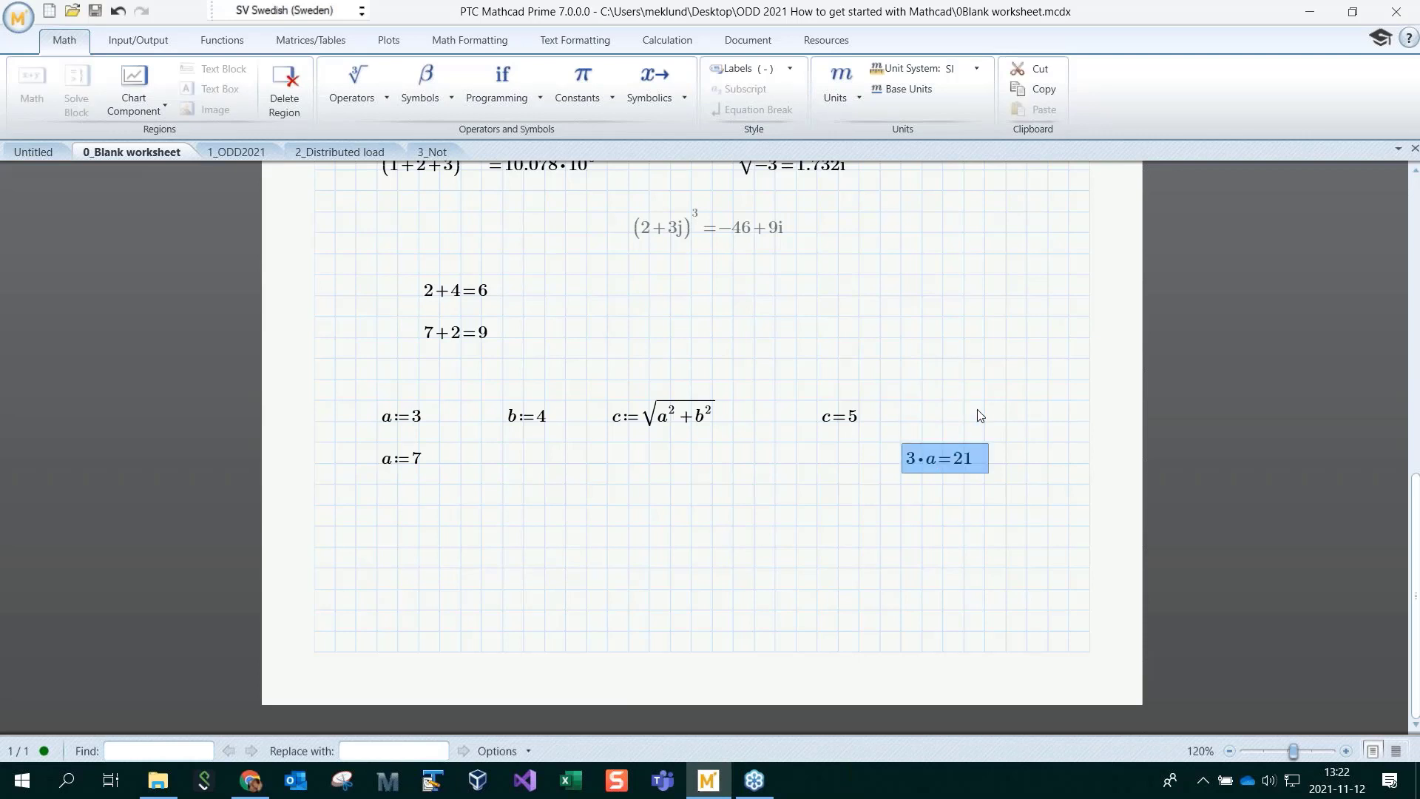
{"action": "left_click", "coordinate": [665, 528]}
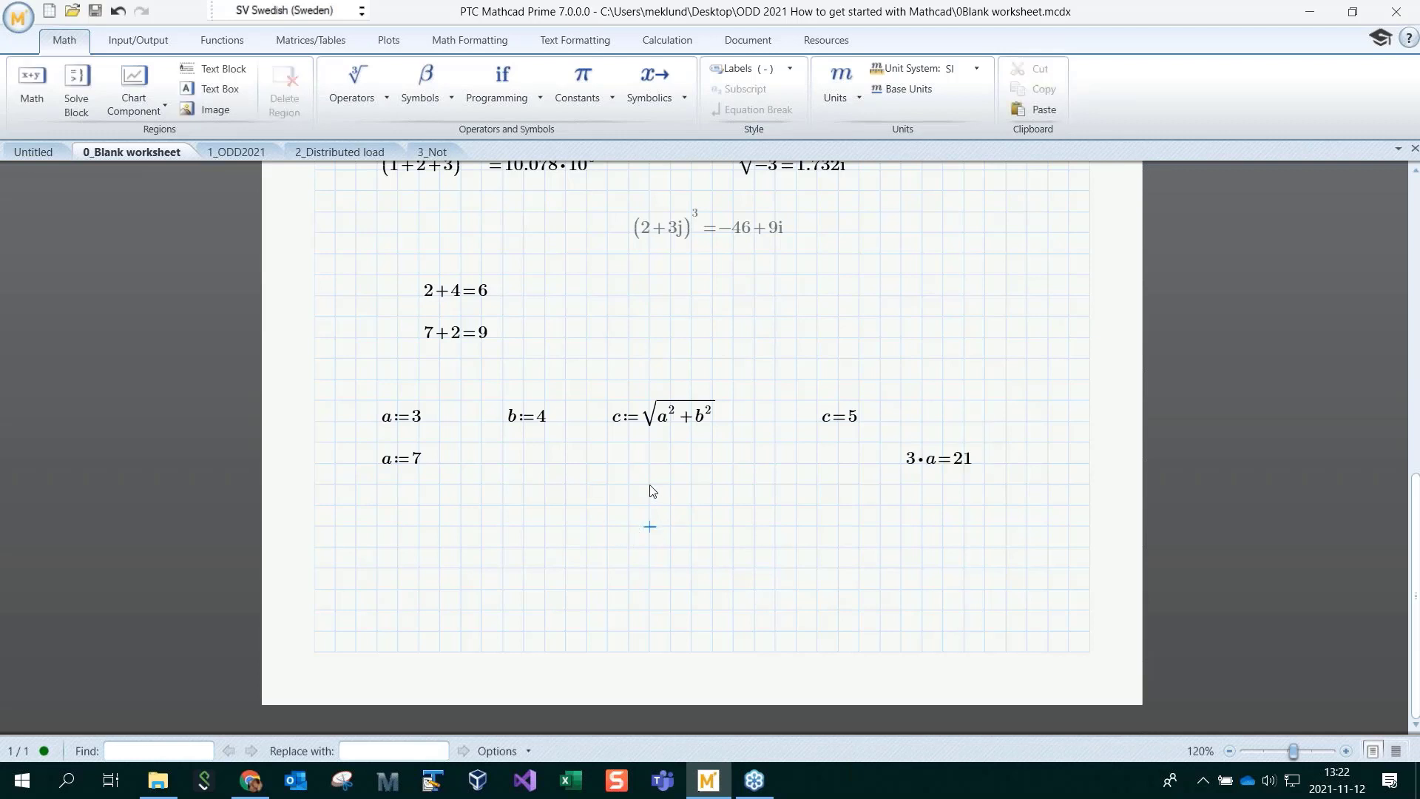
Move the evaluation of c to the right until it lines up above the 3*a region
{"action": "left_click_drag", "start_coordinate": [845, 435], "coordinate": [887, 474]}
{"action": "key", "text": "Right"}
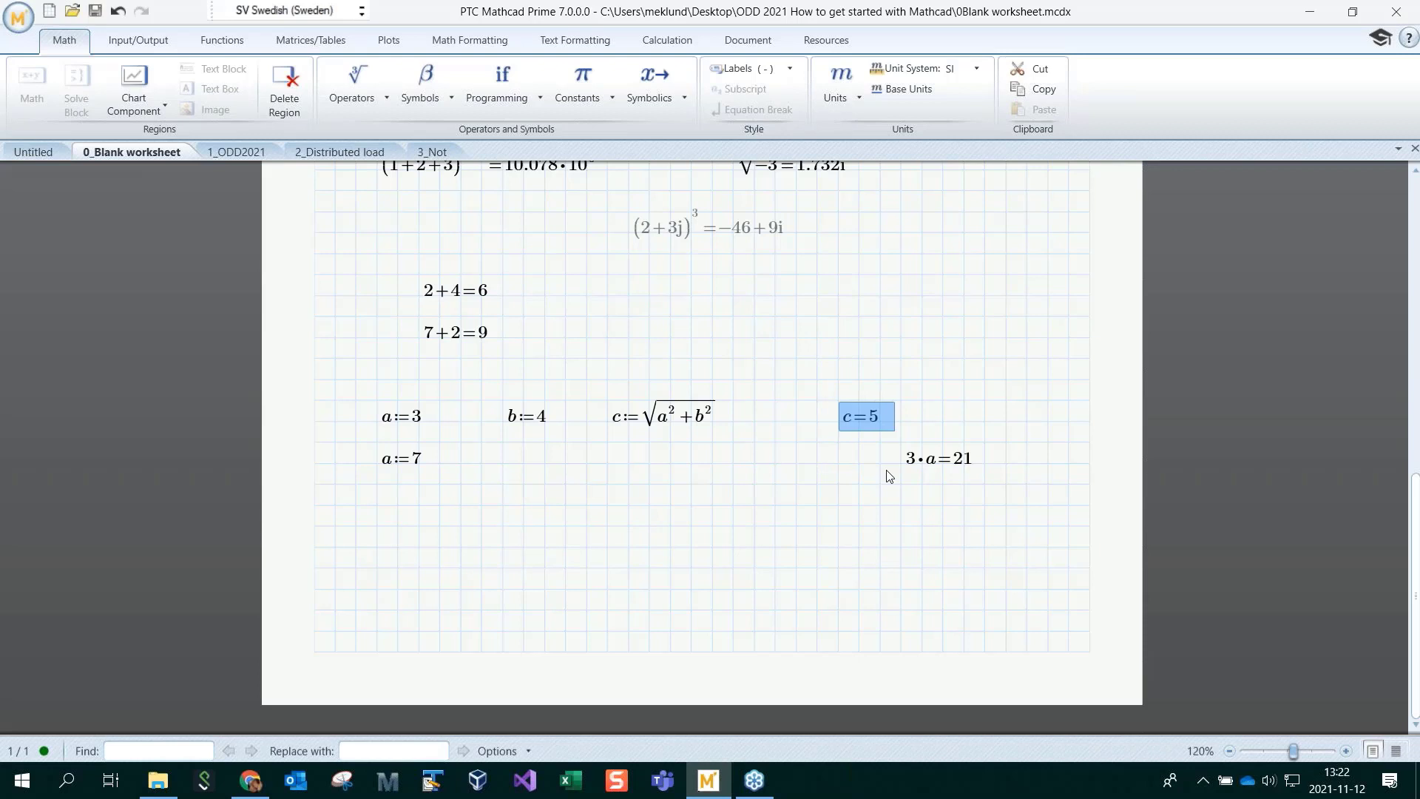
{"action": "key", "text": "Right"}
{"action": "key", "text": "Right"}
{"action": "key", "text": "Right"}
{"action": "key", "text": "Right"}
{"action": "key", "text": "Right"}
{"action": "left_click", "coordinate": [817, 505]}
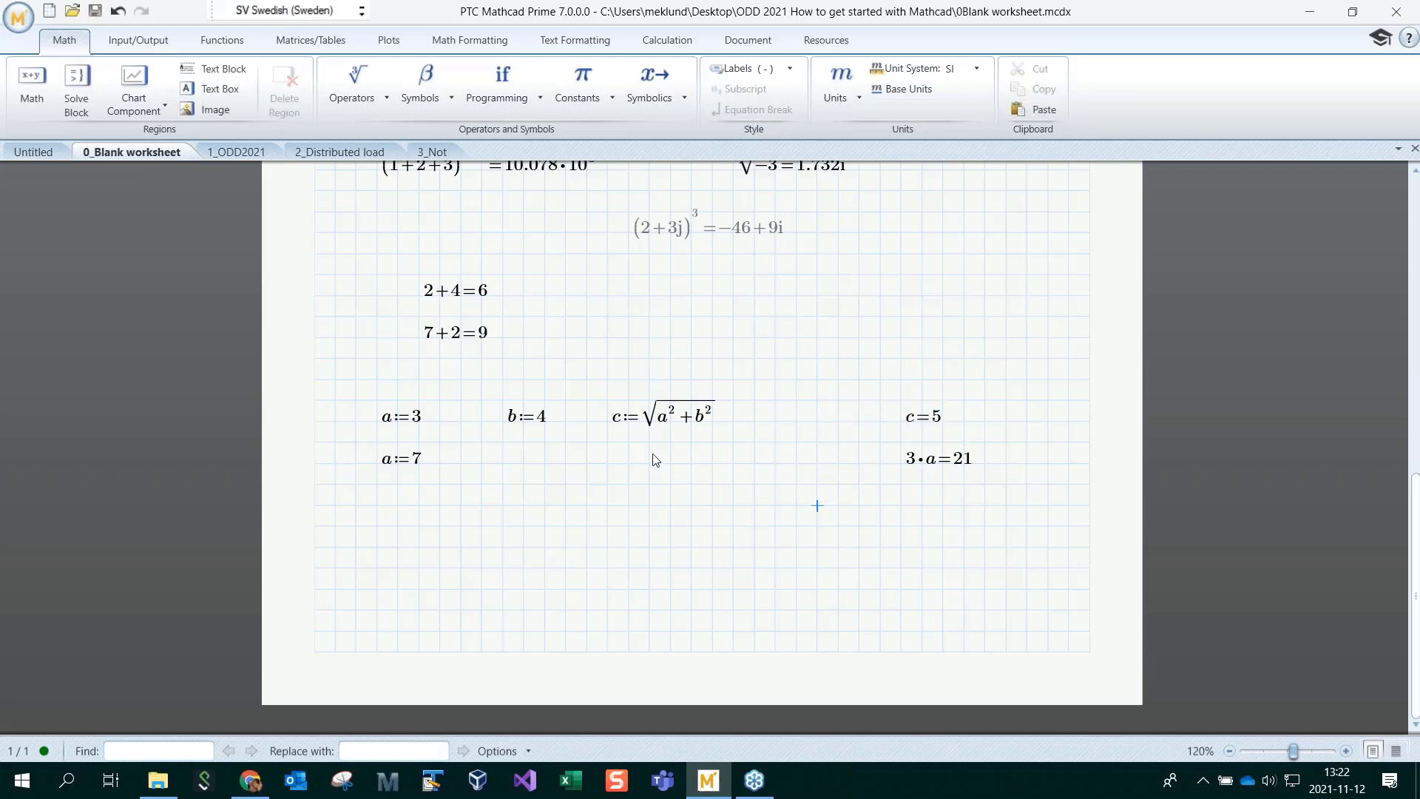
Evaluate c directly within its square-root definition
{"action": "left_click", "coordinate": [625, 423]}
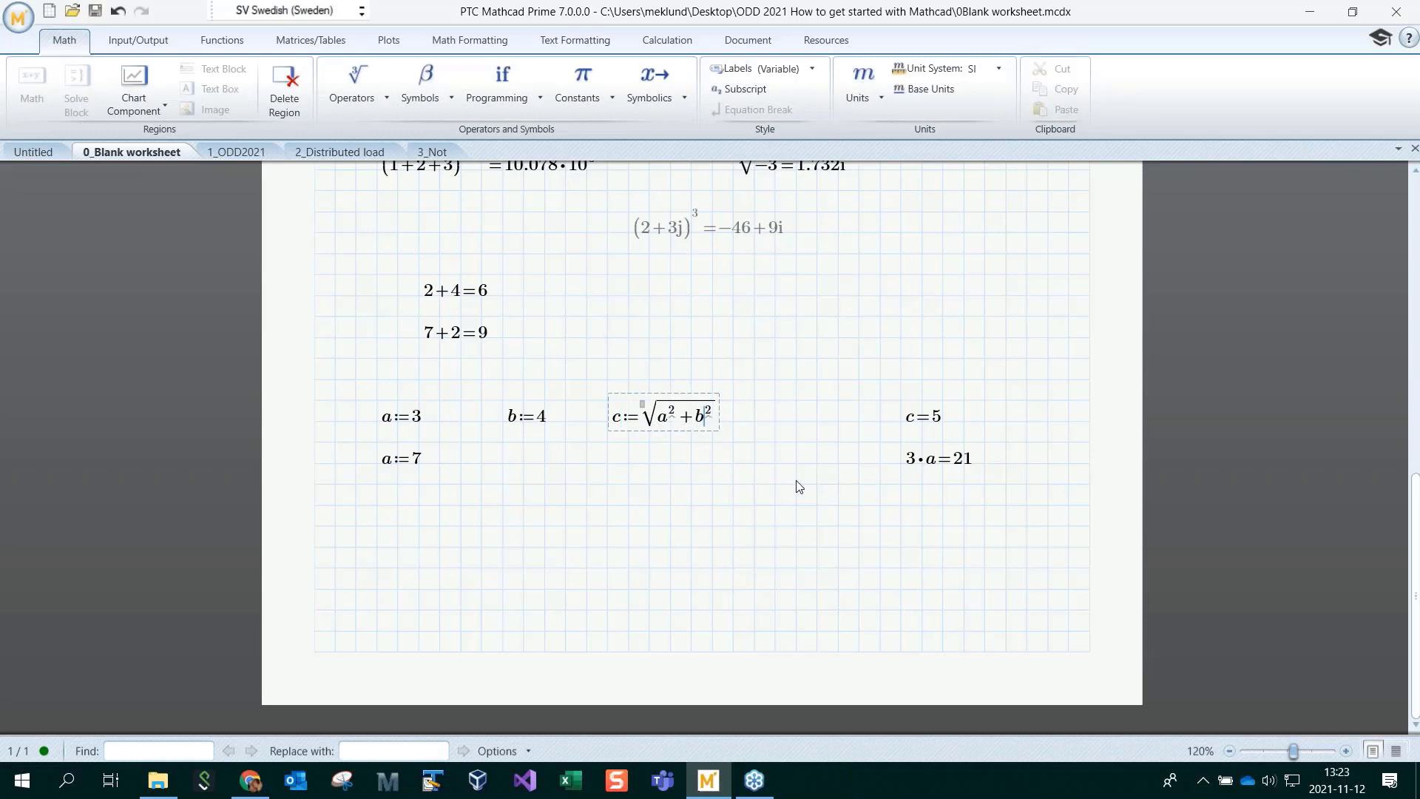
{"action": "type", "text": "=5"}
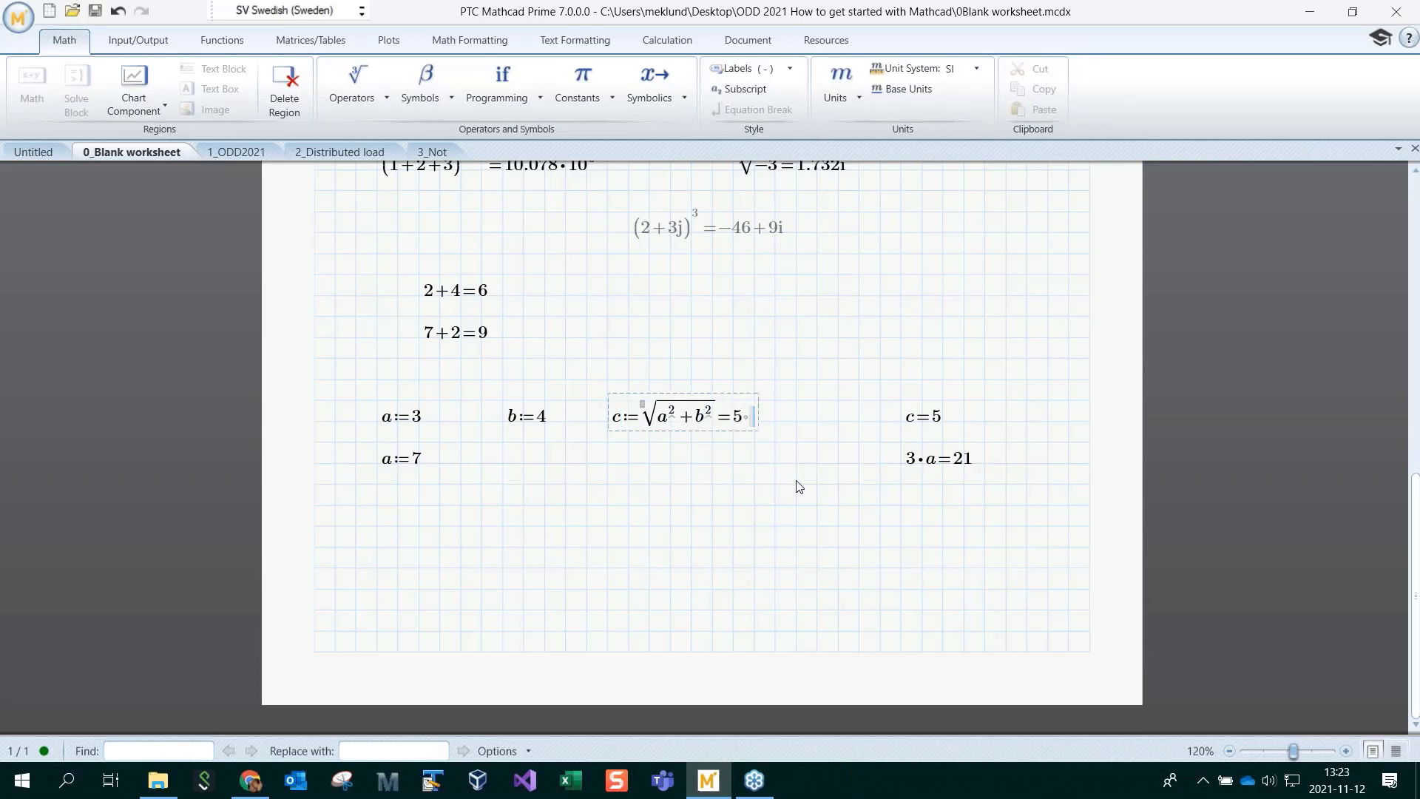
{"action": "left_click", "coordinate": [796, 483]}
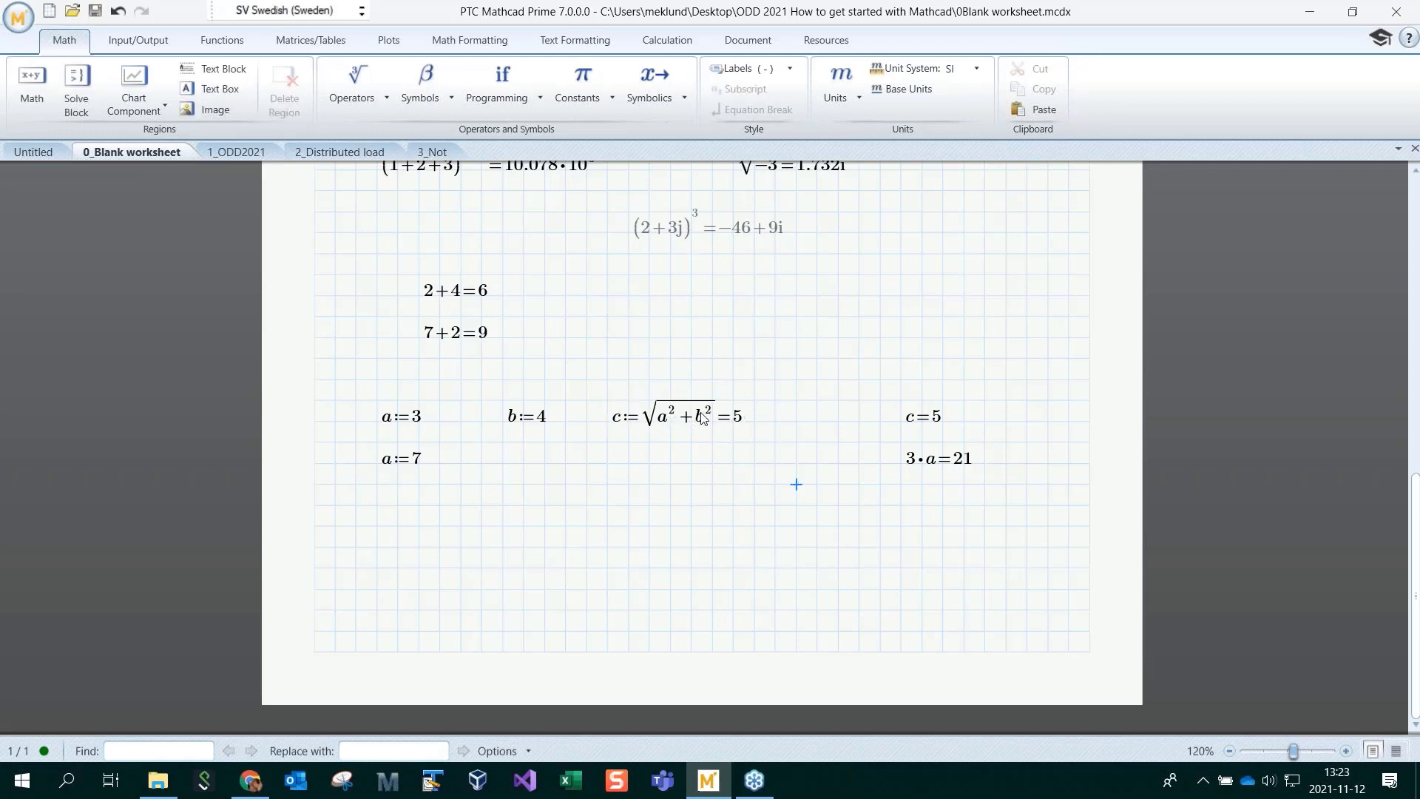
{"action": "left_click", "coordinate": [726, 416]}
{"action": "left_click", "coordinate": [753, 485]}
Define d as 9 with the Global Definition operator, below and to the right of the second definition of a
{"action": "left_click", "coordinate": [364, 78]}
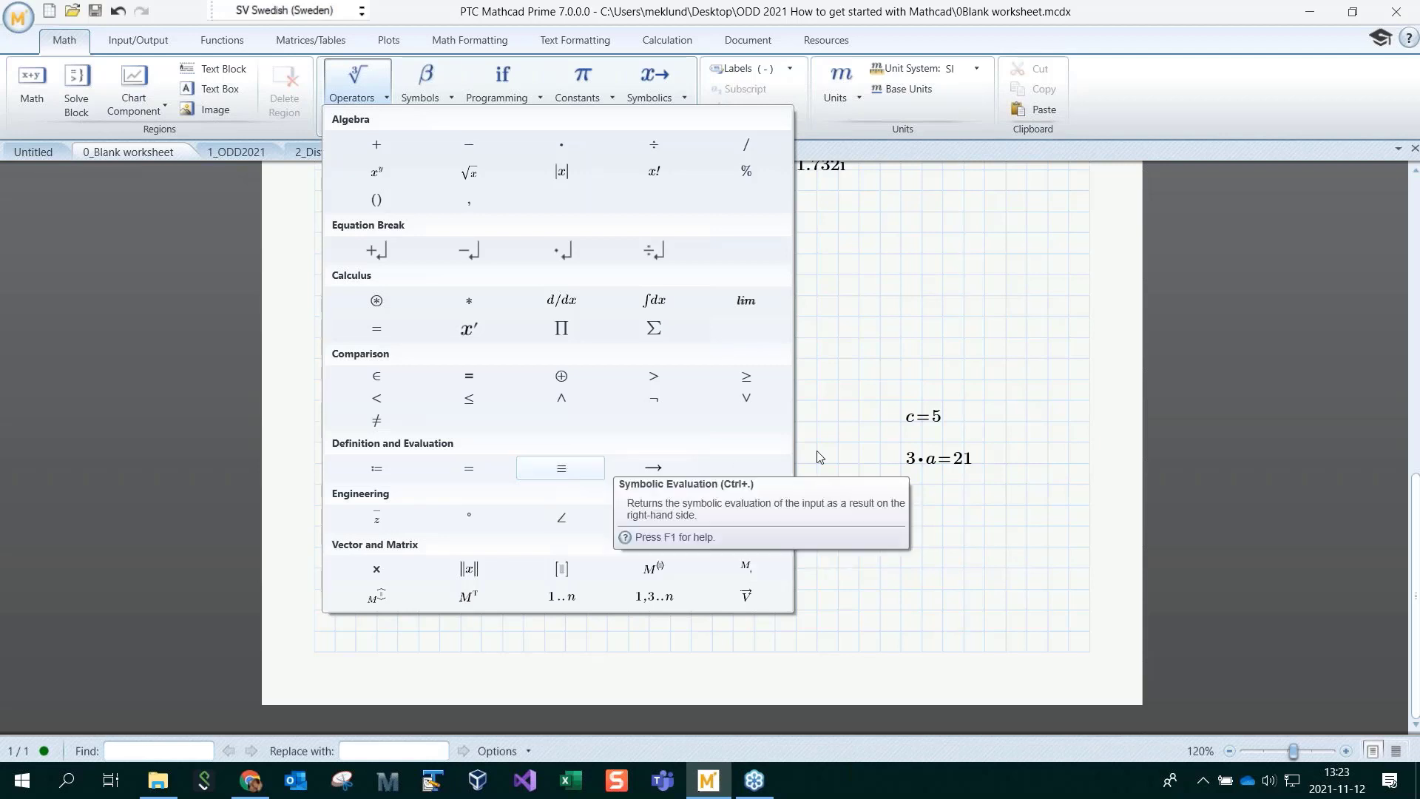
{"action": "left_click", "coordinate": [850, 473]}
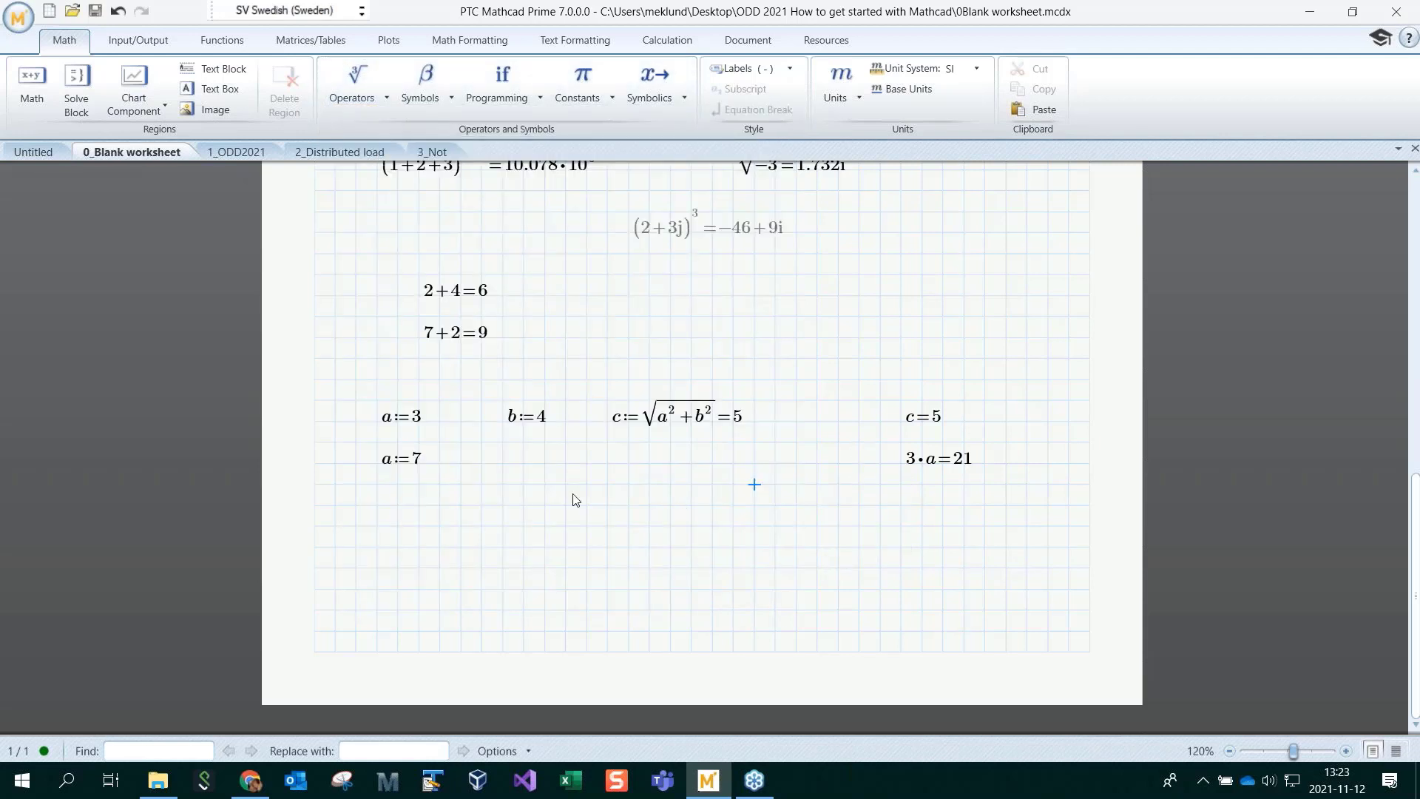
{"action": "left_click", "coordinate": [503, 506]}
{"action": "type", "text": "d"}
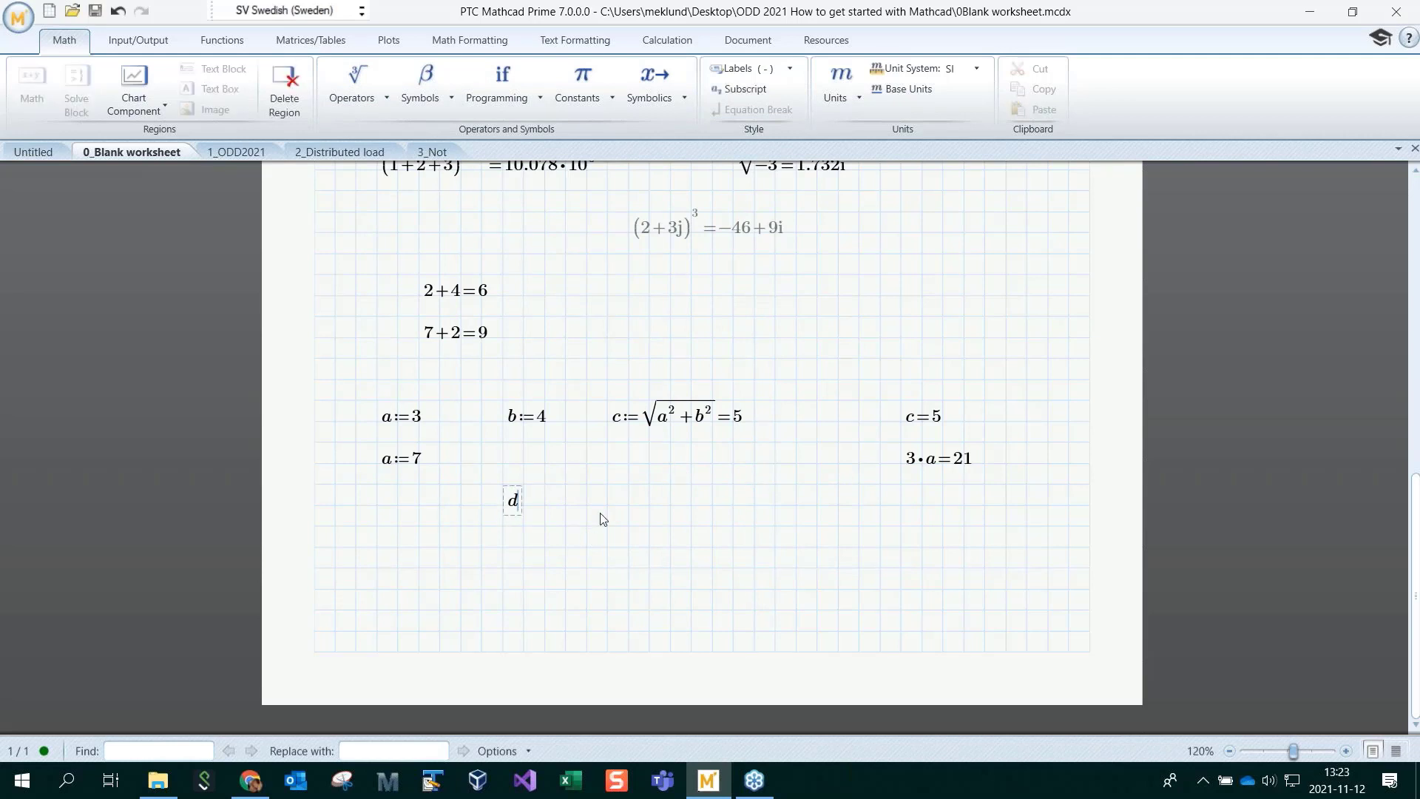
{"action": "type", "text": "~"}
{"action": "type", "text": "9"}
{"action": "left_click", "coordinate": [627, 488]}
Try to redefine d as 3 with the ordinary Definition operator below its global definition
{"action": "left_click", "coordinate": [668, 570]}
{"action": "type", "text": "d:3"}
{"action": "left_click", "coordinate": [820, 590]}
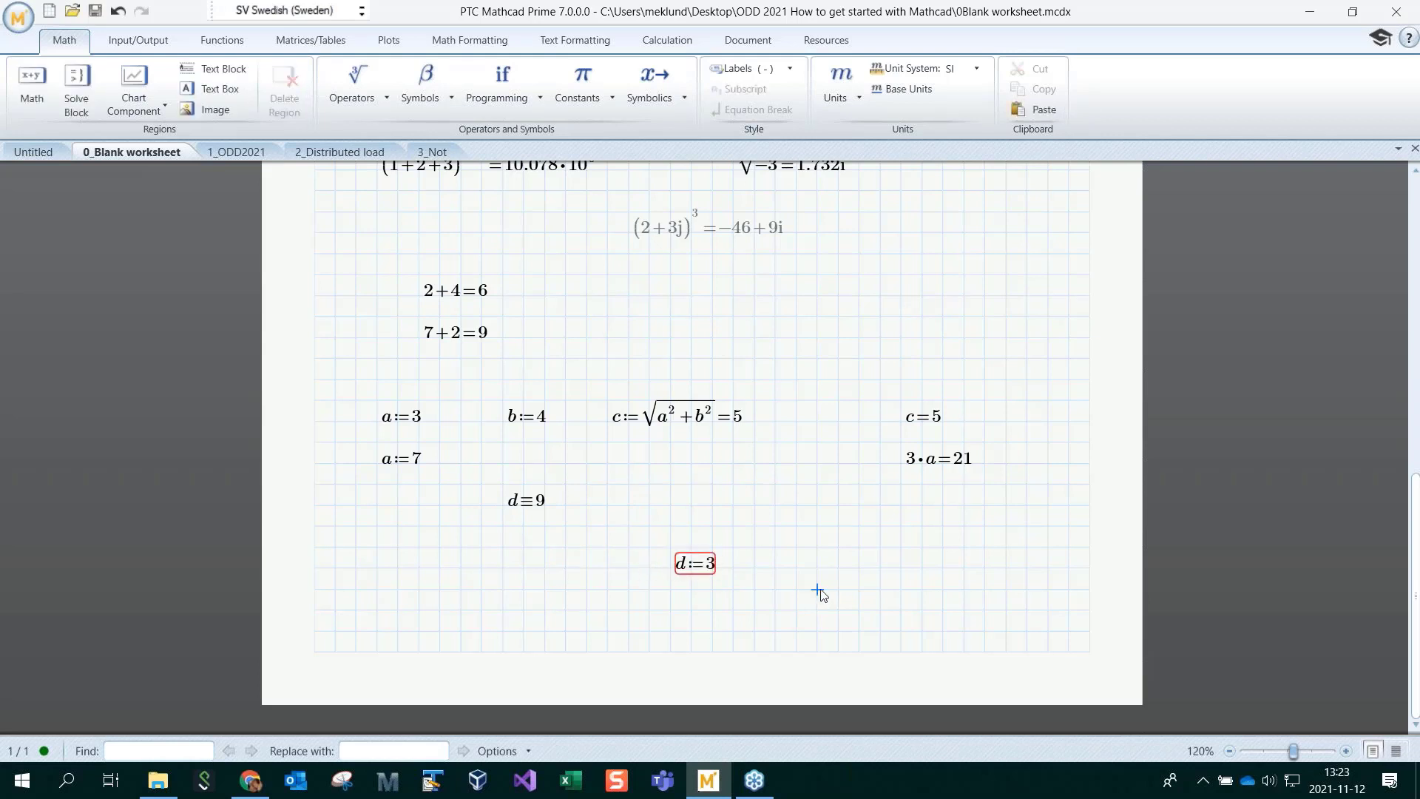
{"action": "left_click", "coordinate": [709, 569]}
{"action": "left_click", "coordinate": [762, 507]}
Evaluate 4*d in a new math region above the variable definitions
{"action": "left_click", "coordinate": [838, 317]}
{"action": "type", "text": "4*d="}
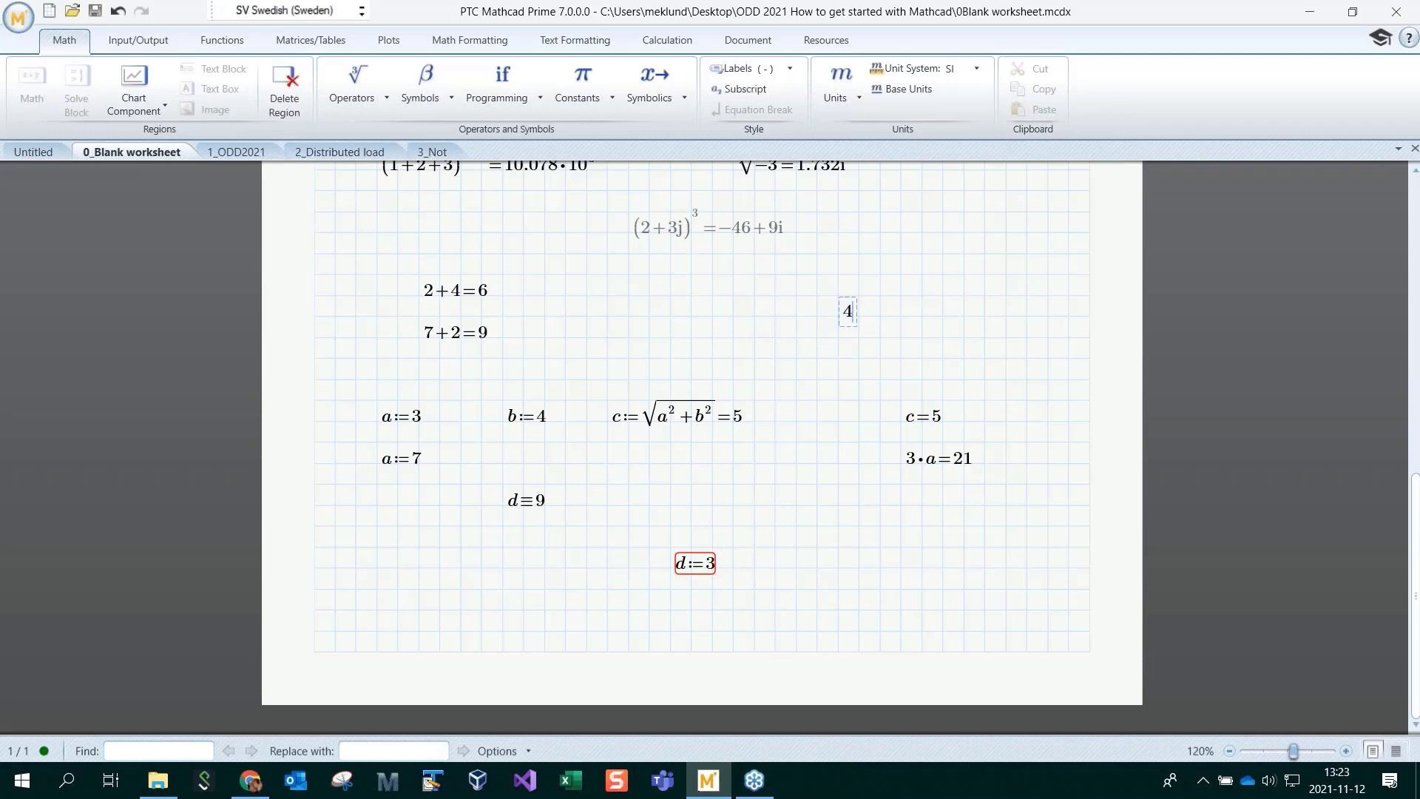
{"action": "left_click", "coordinate": [817, 379]}
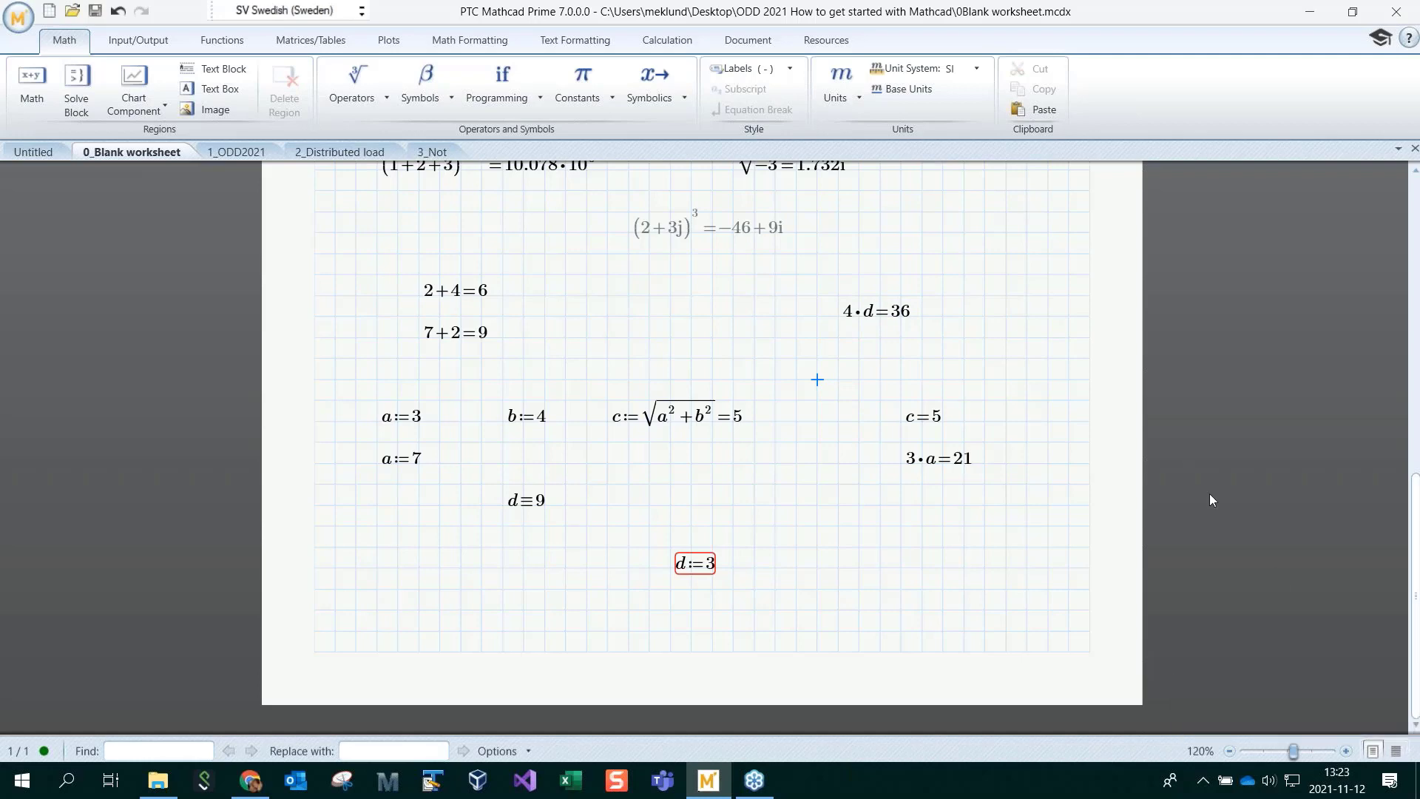
Switch the worksheet to Draft view and go to the empty area below the page break
{"action": "left_click", "coordinate": [1395, 751]}
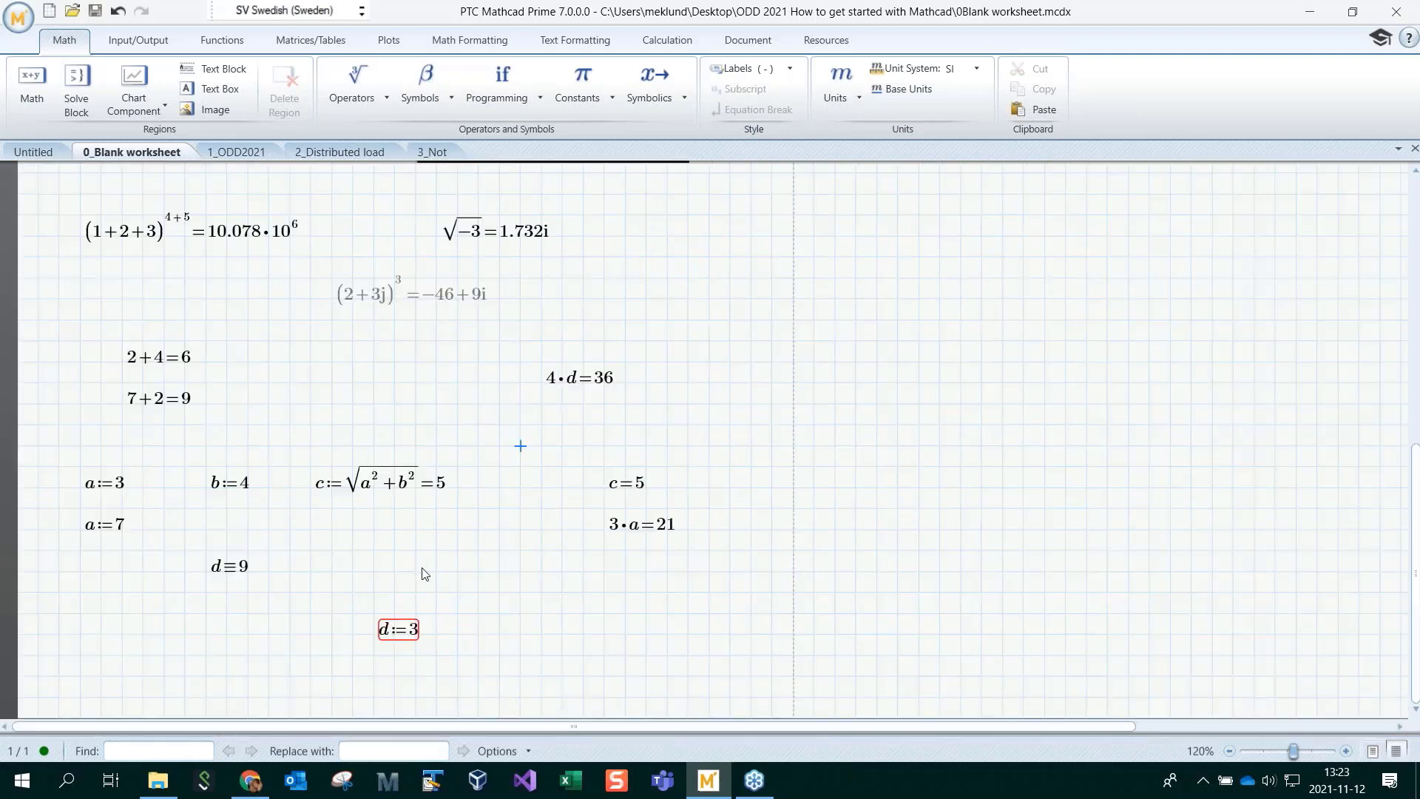
{"action": "left_click", "coordinate": [143, 676]}
{"action": "key", "text": "Return"}
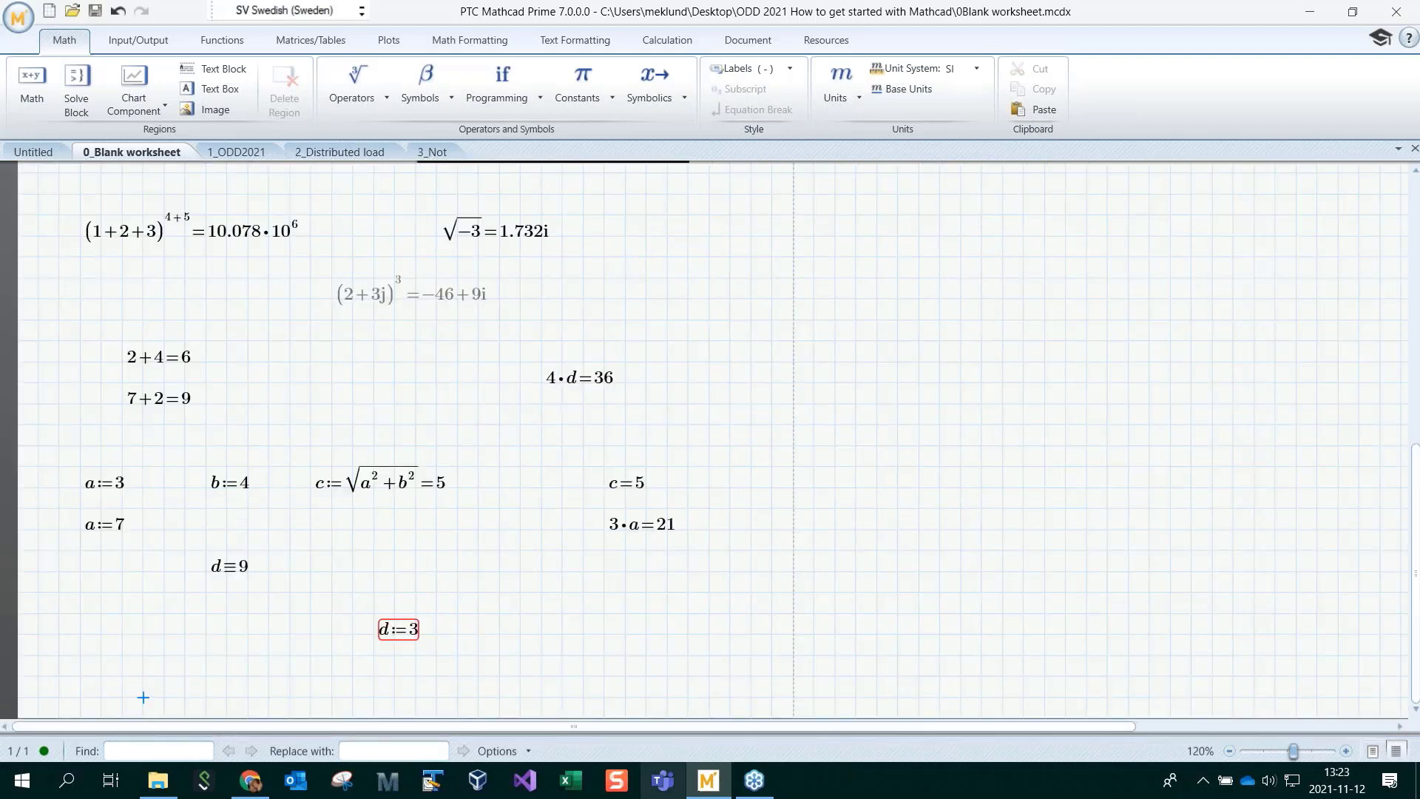
{"action": "scroll", "coordinate": [412, 621], "scroll_direction": "down", "scroll_amount": 5}
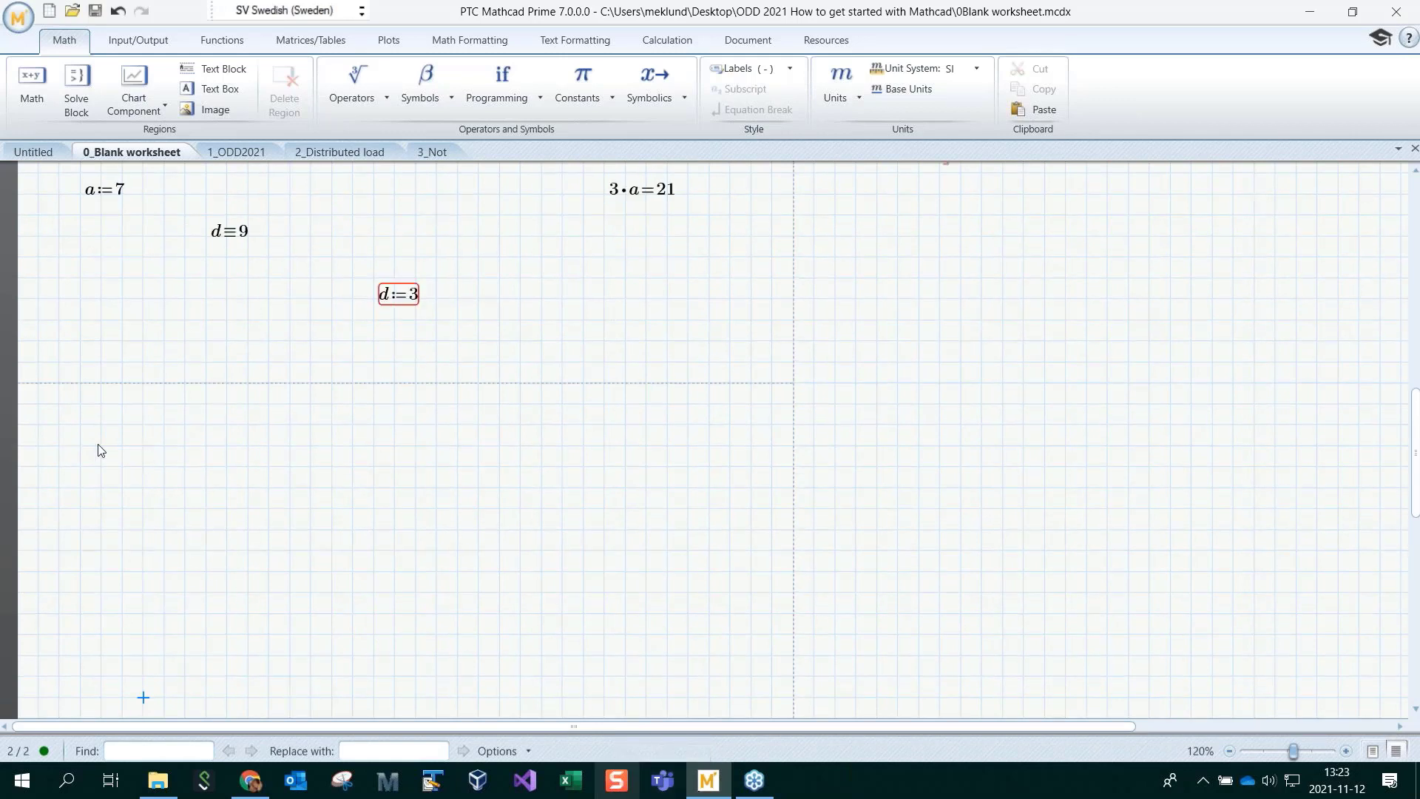
Define the variable Length as 78 below the page break
{"action": "left_click", "coordinate": [81, 446]}
{"action": "type", "text": "Lengh"}
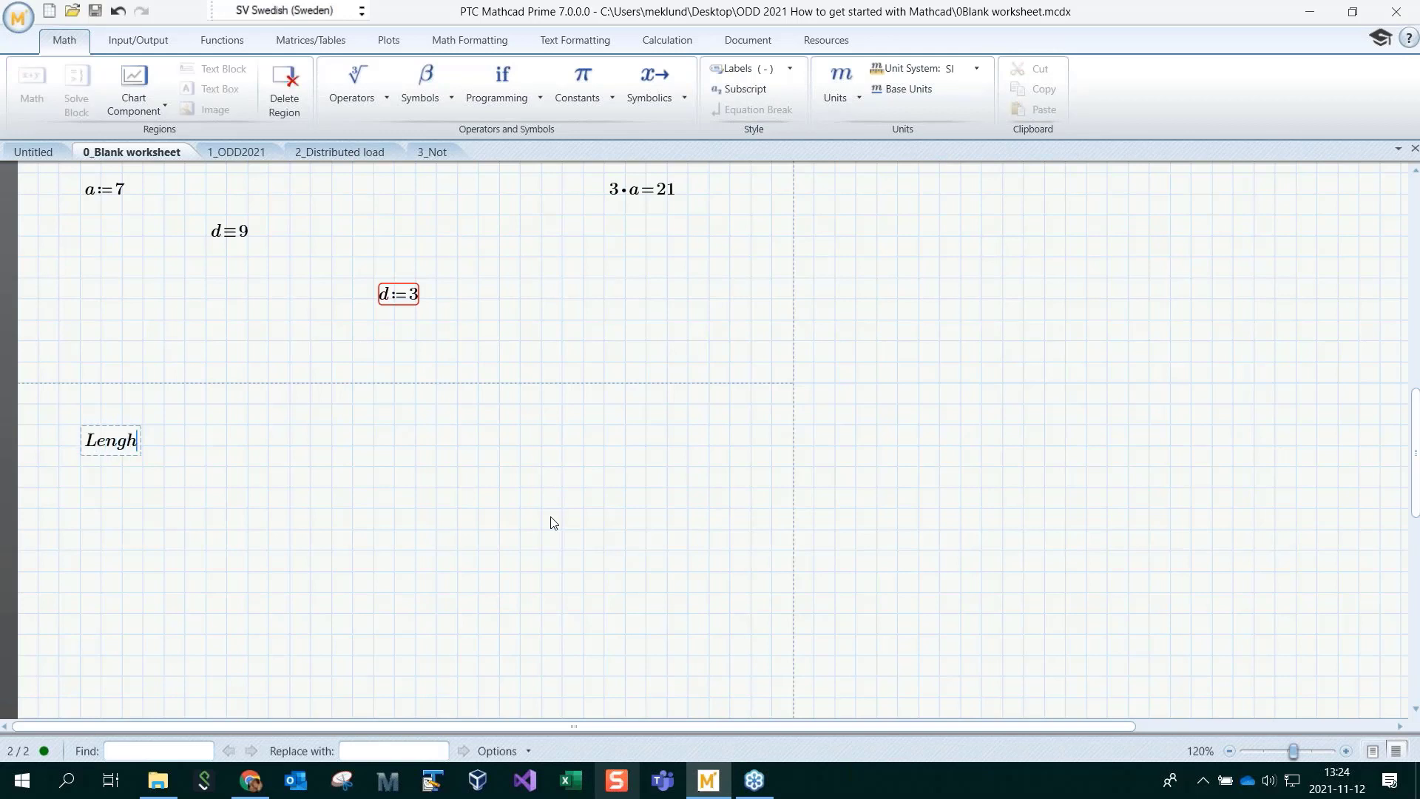
{"action": "key", "text": "BackSpace"}
{"action": "type", "text": "th:=78"}
{"action": "key", "text": "Return"}
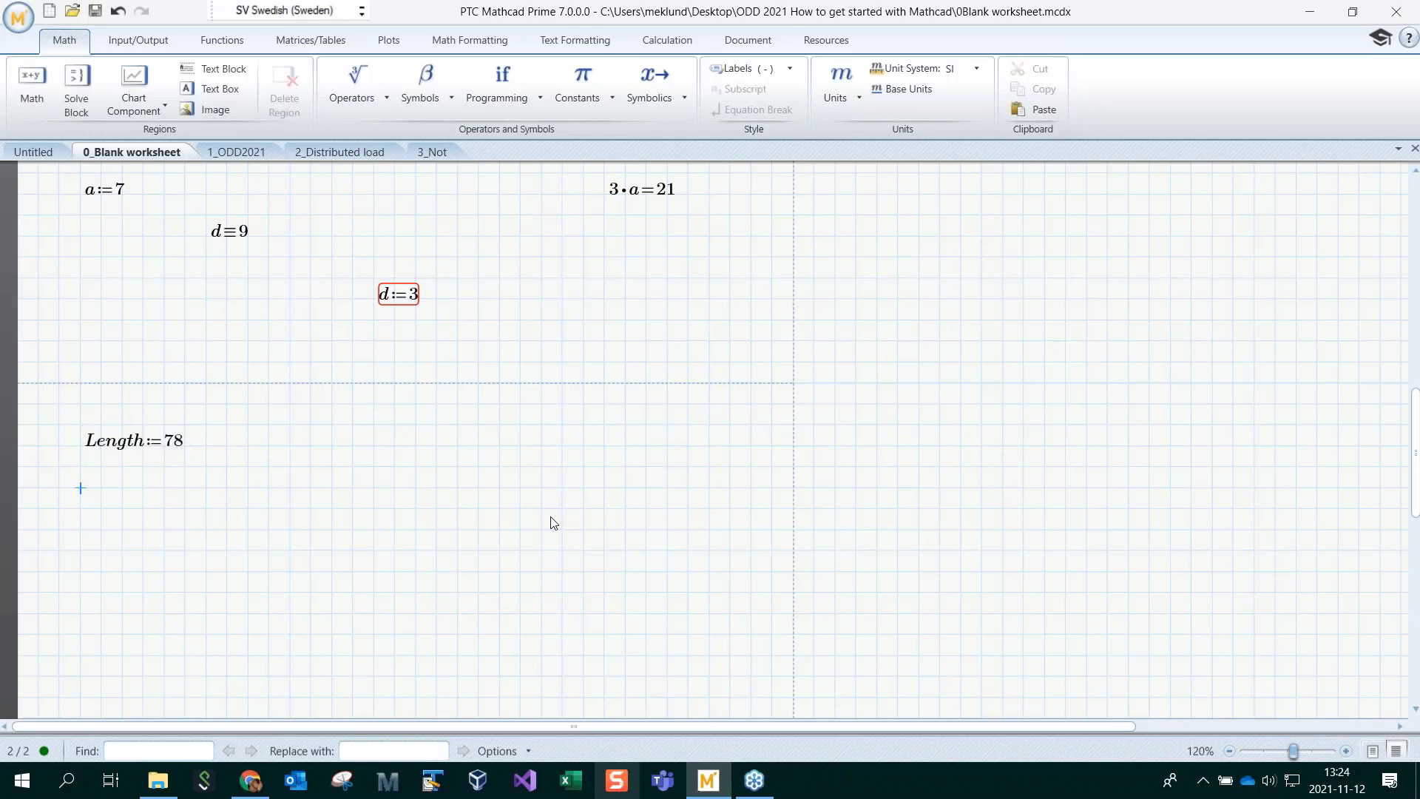
Define a variable Length with the subscript inner as 45 below the Length definition
{"action": "type", "text": "Length"}
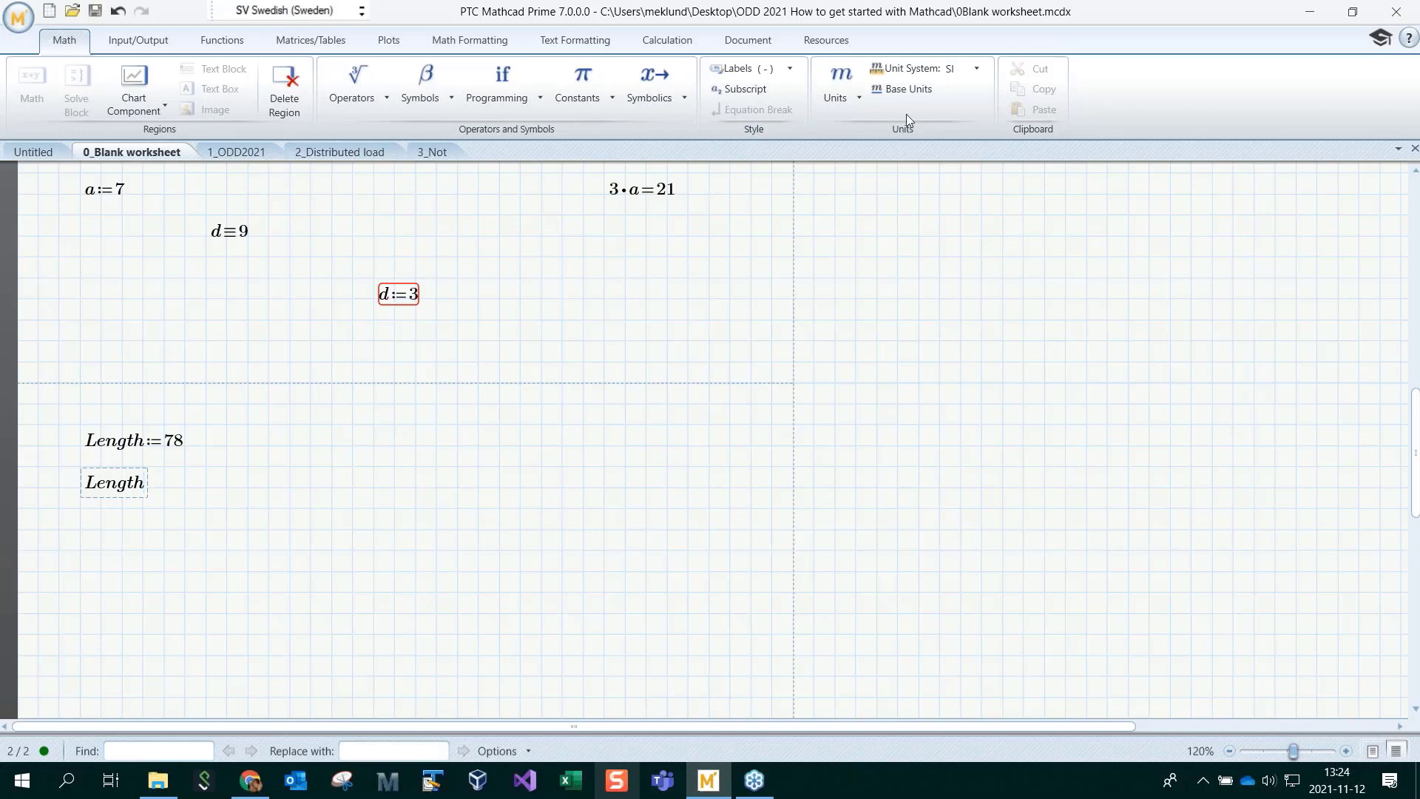
{"action": "left_click", "coordinate": [766, 92]}
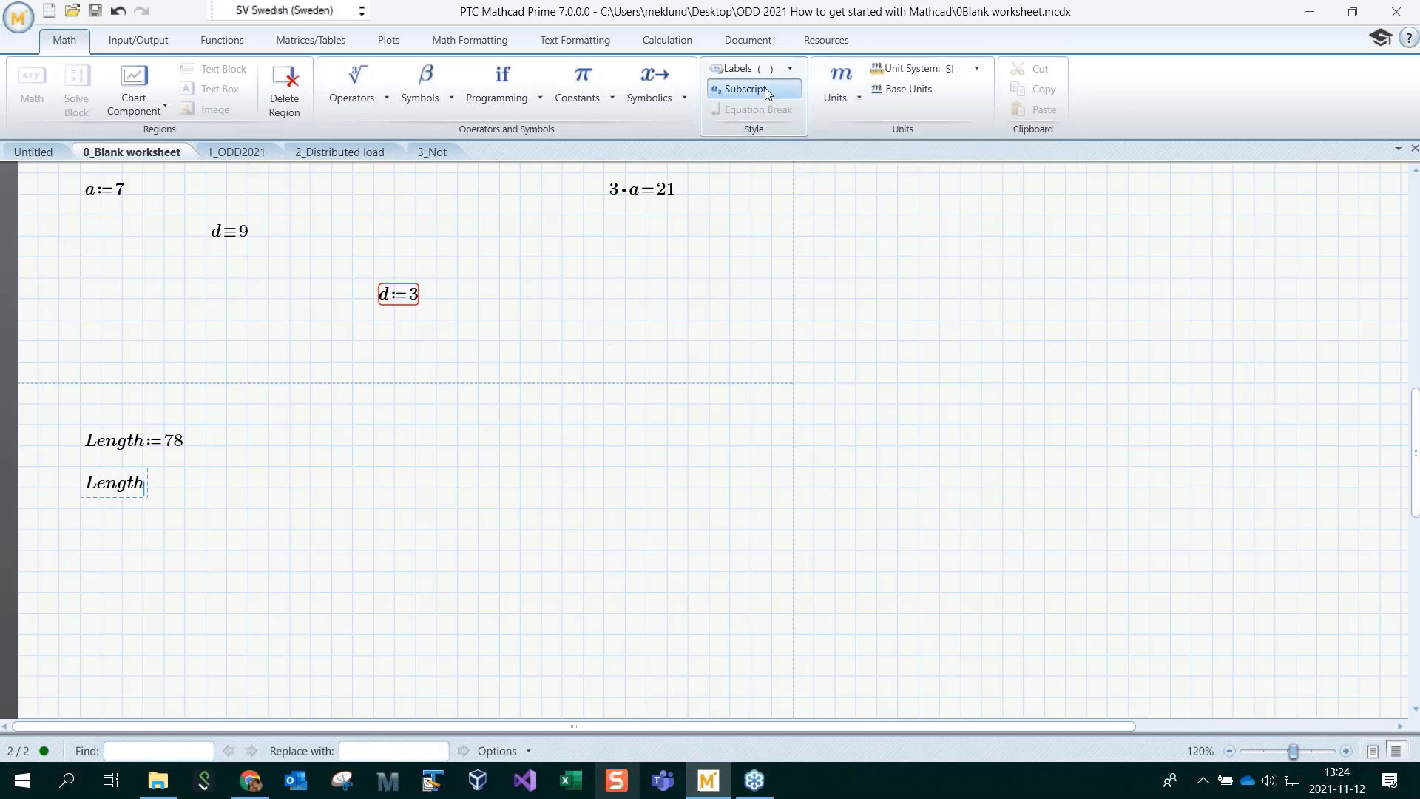
{"action": "type", "text": "inner:=45"}
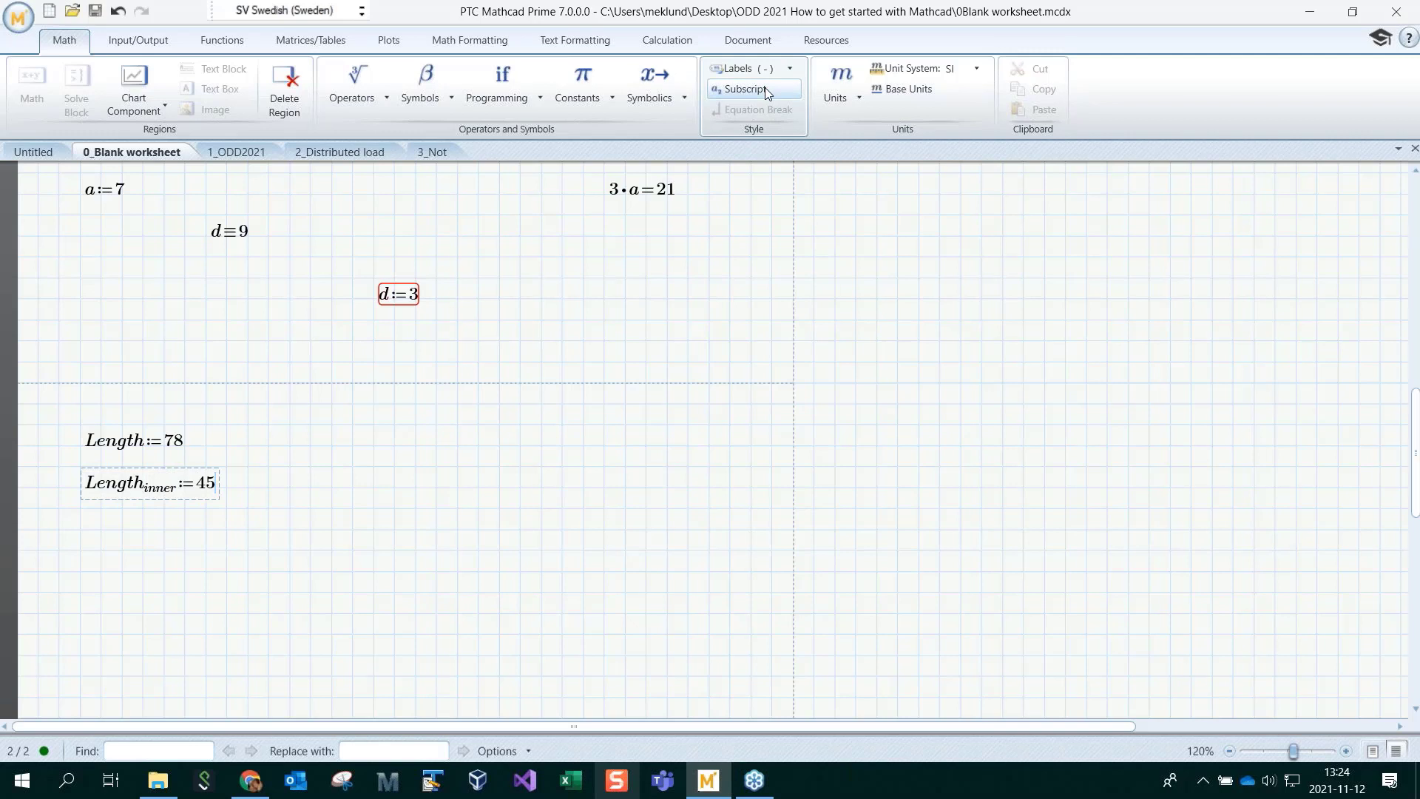
{"action": "key", "text": "Return"}
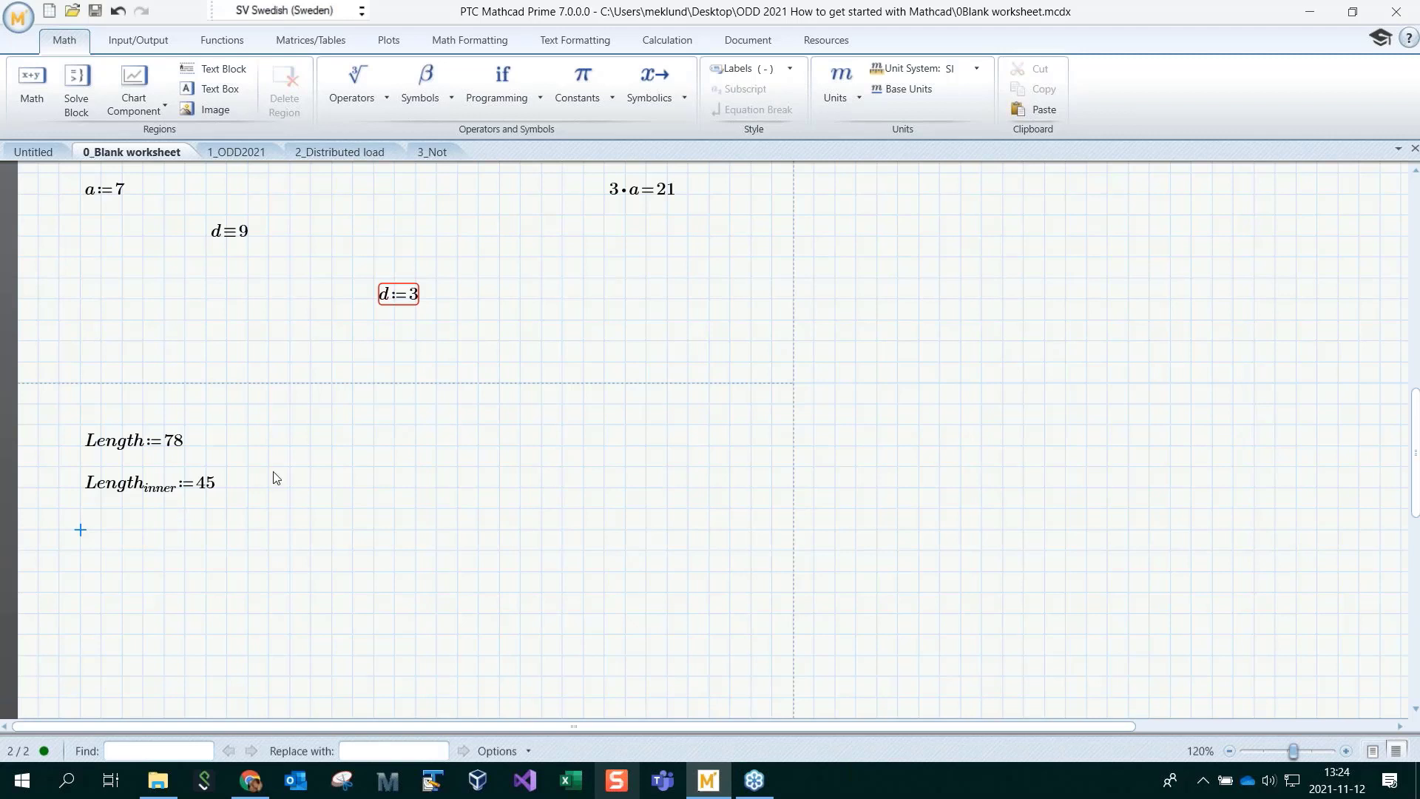
Define a variable h beside the Length definition with a combo box as its value
{"action": "left_click", "coordinate": [499, 445]}
{"action": "type", "text": "h:="}
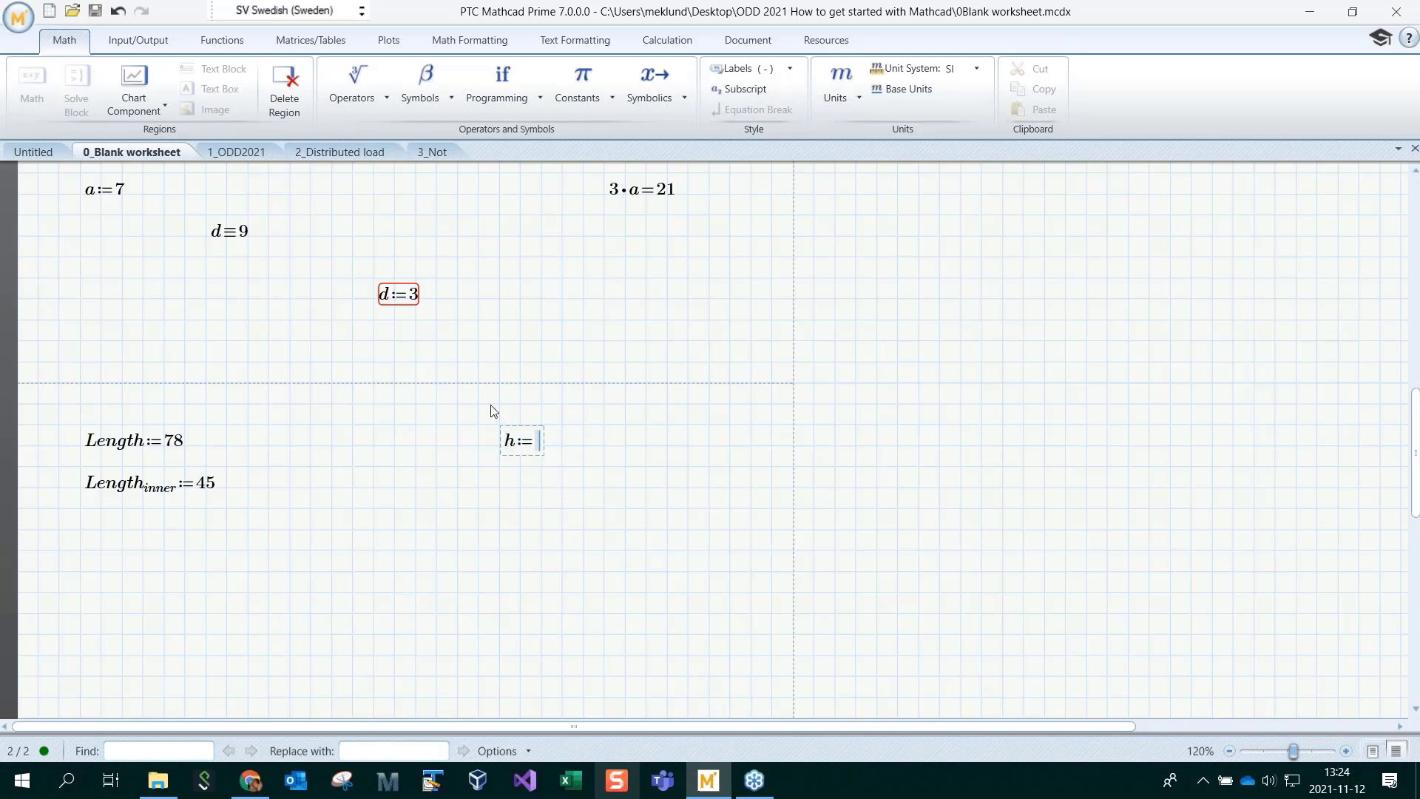
{"action": "left_click", "coordinate": [131, 40]}
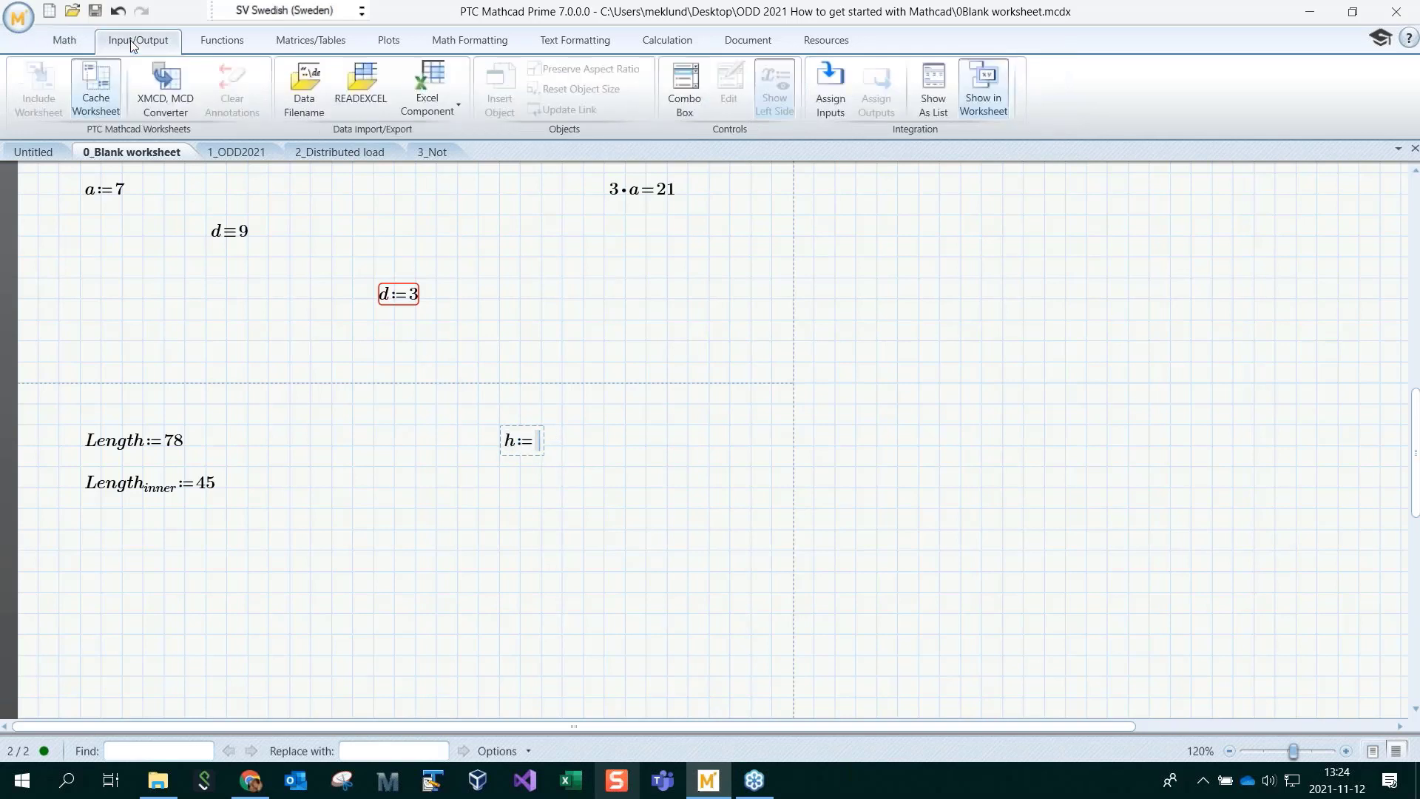
{"action": "left_click", "coordinate": [694, 84]}
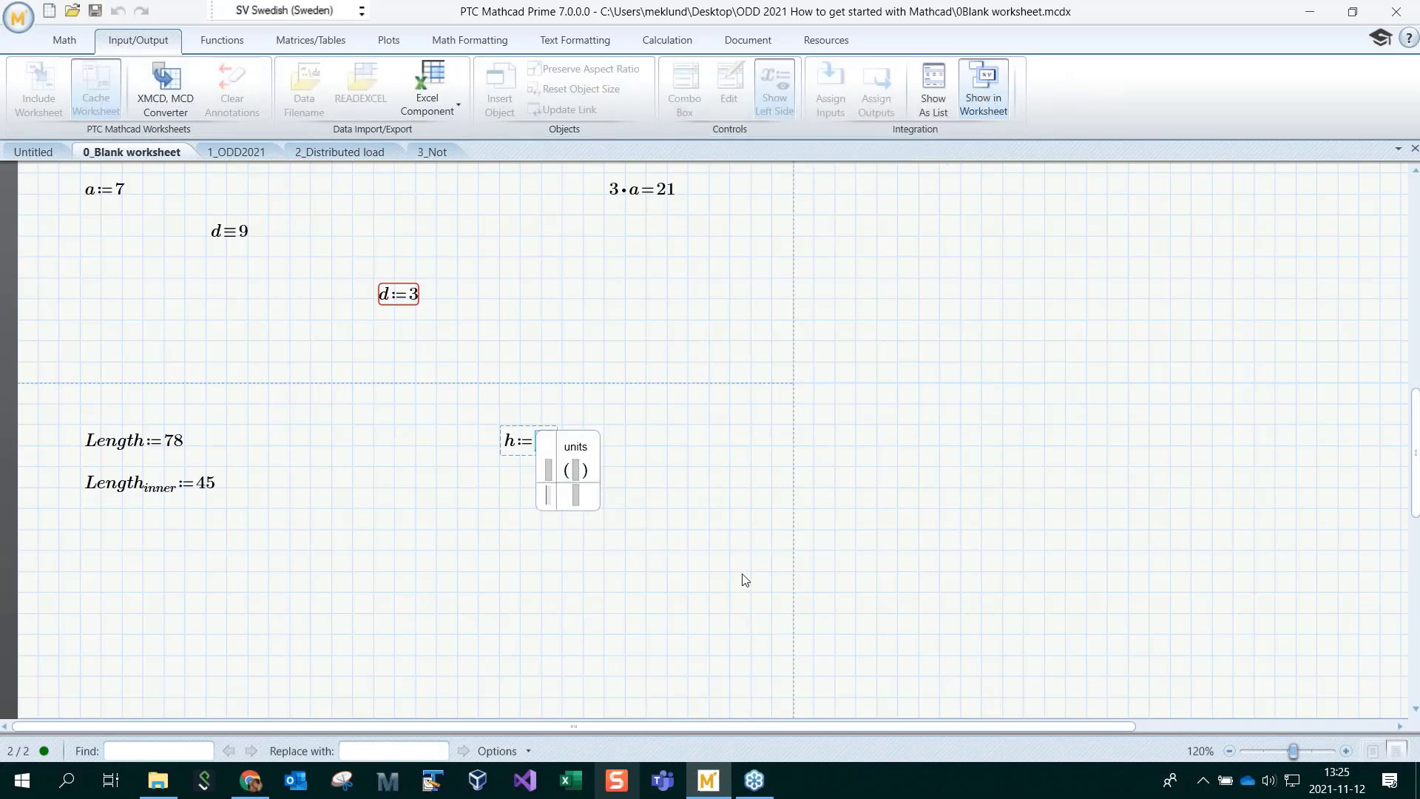
Add the combo box entries Al with value 2.70 and Be with value 1.85
{"action": "type", "text": "Al"}
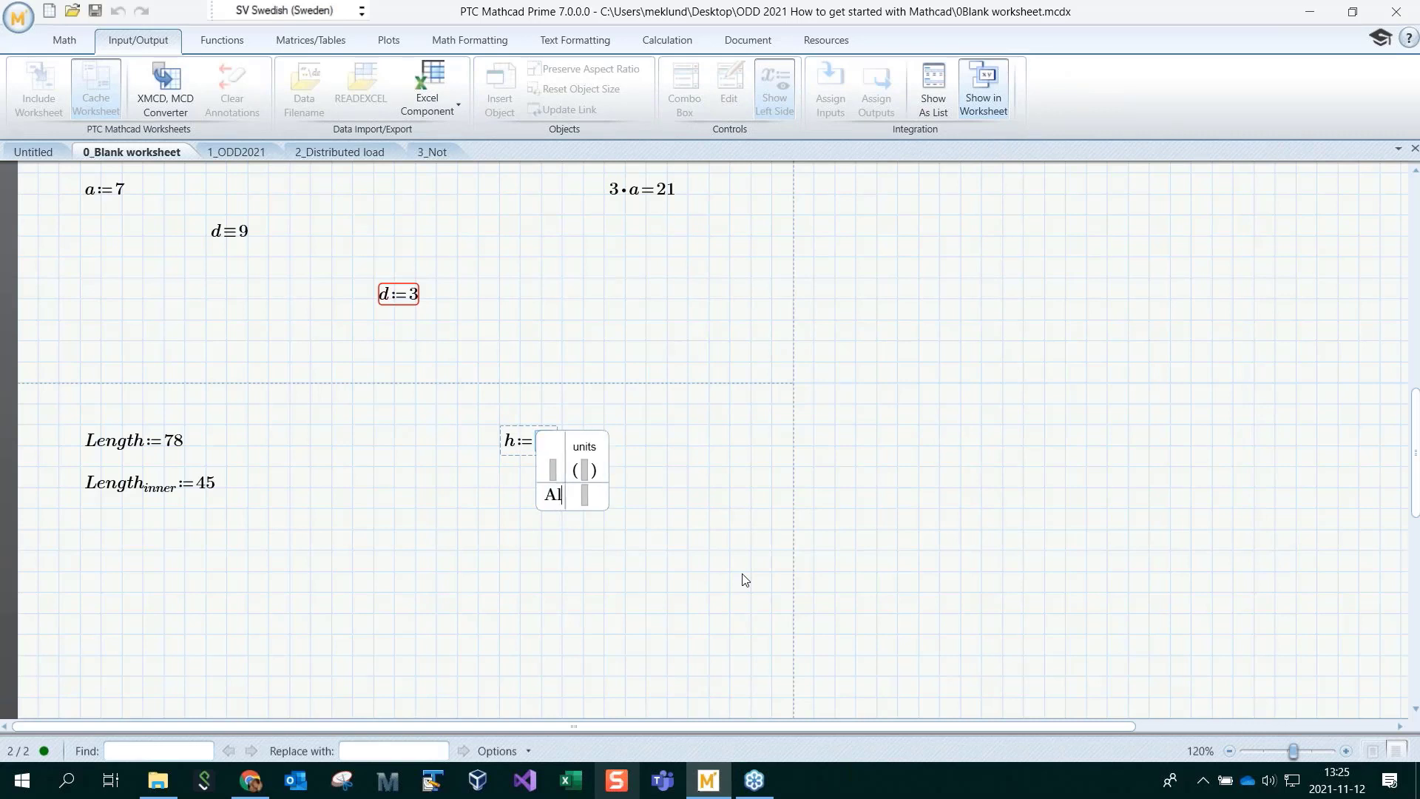
{"action": "key", "text": "Tab"}
{"action": "type", "text": "2.70"}
{"action": "key", "text": "Return"}
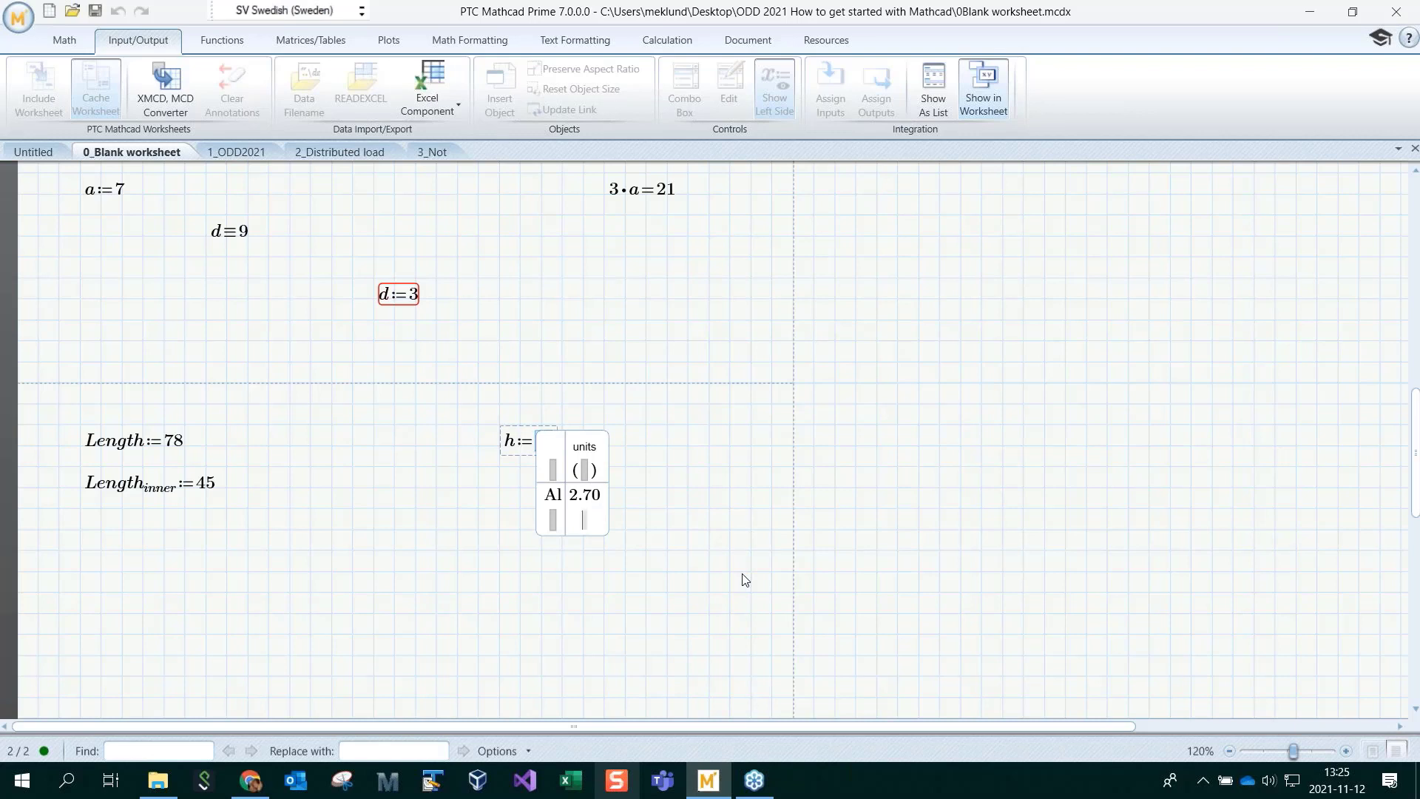
{"action": "type", "text": "85"}
{"action": "left_click", "coordinate": [556, 523]}
{"action": "type", "text": "Be"}
{"action": "key", "text": "Return"}
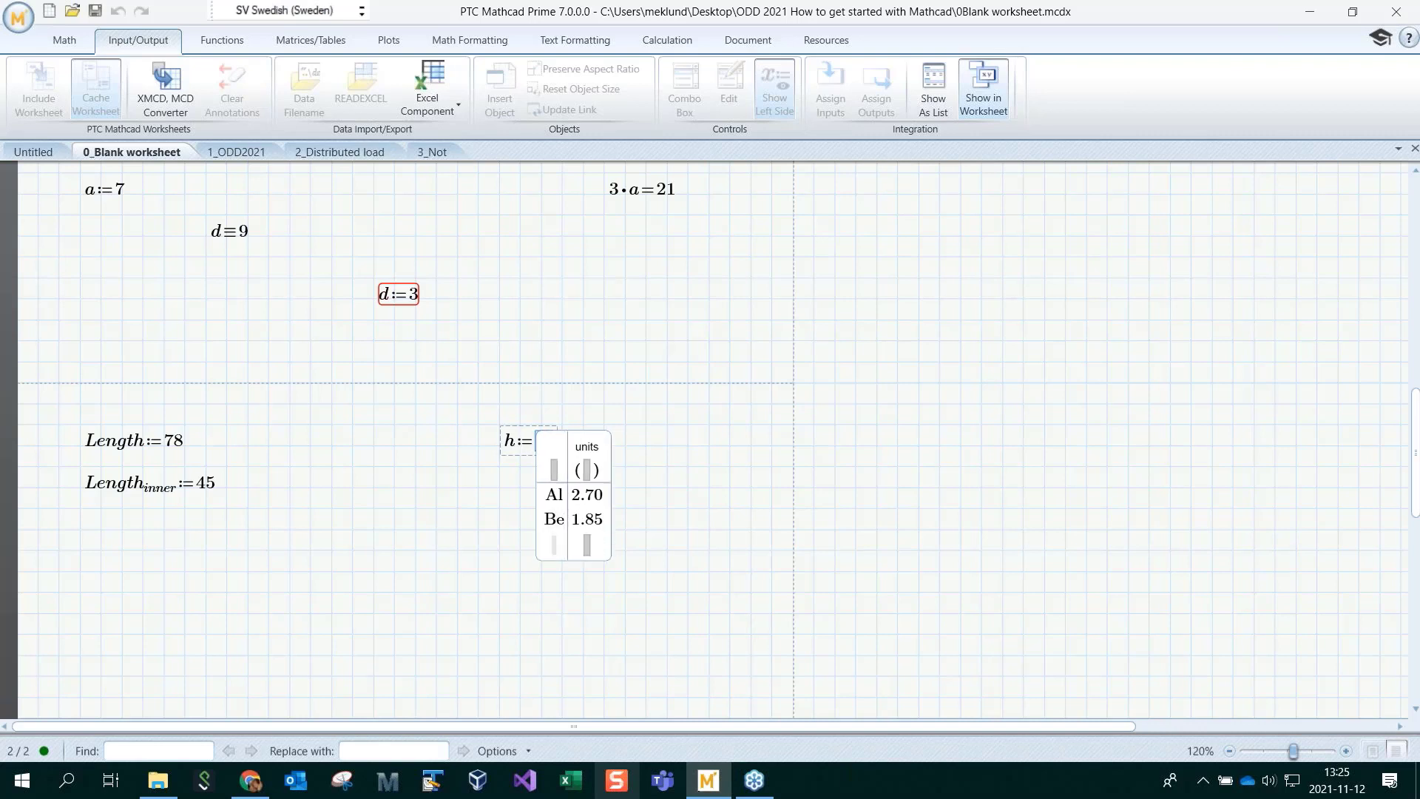
Add a third combo box entry Ca with value 8.65 and finish editing the combo box
{"action": "type", "text": "Ca"}
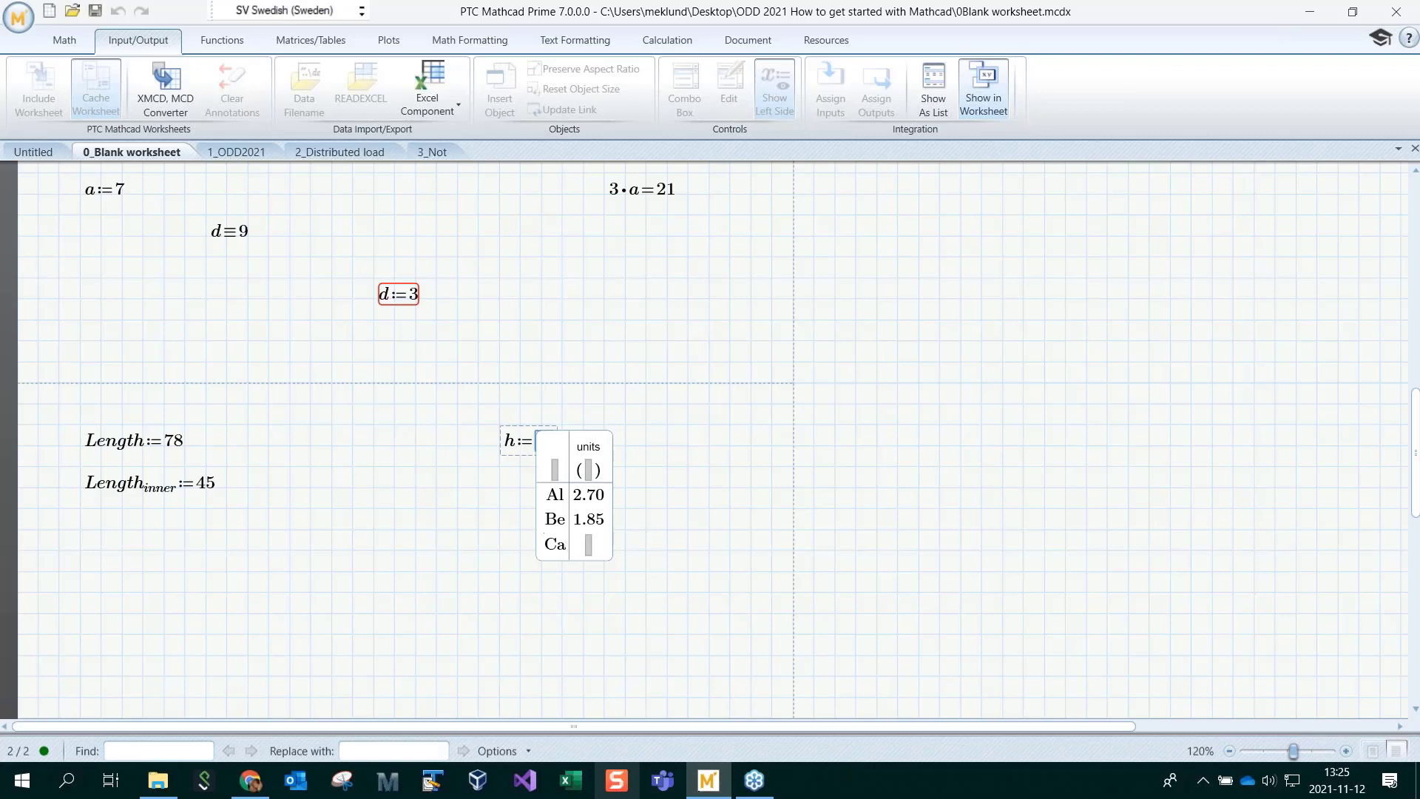
{"action": "left_click", "coordinate": [589, 542]}
{"action": "type", "text": "8.65"}
{"action": "left_click", "coordinate": [555, 467]}
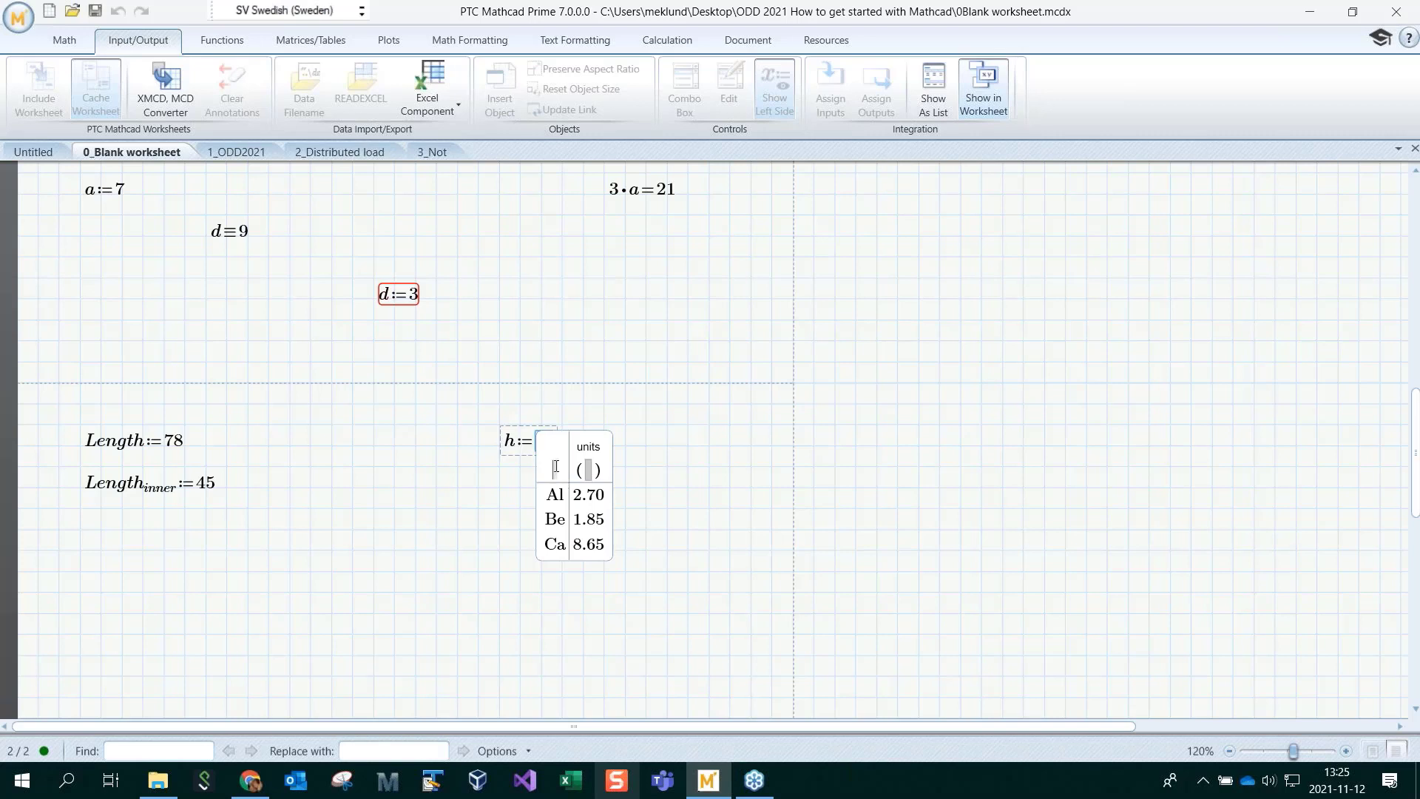
{"action": "left_click", "coordinate": [664, 590]}
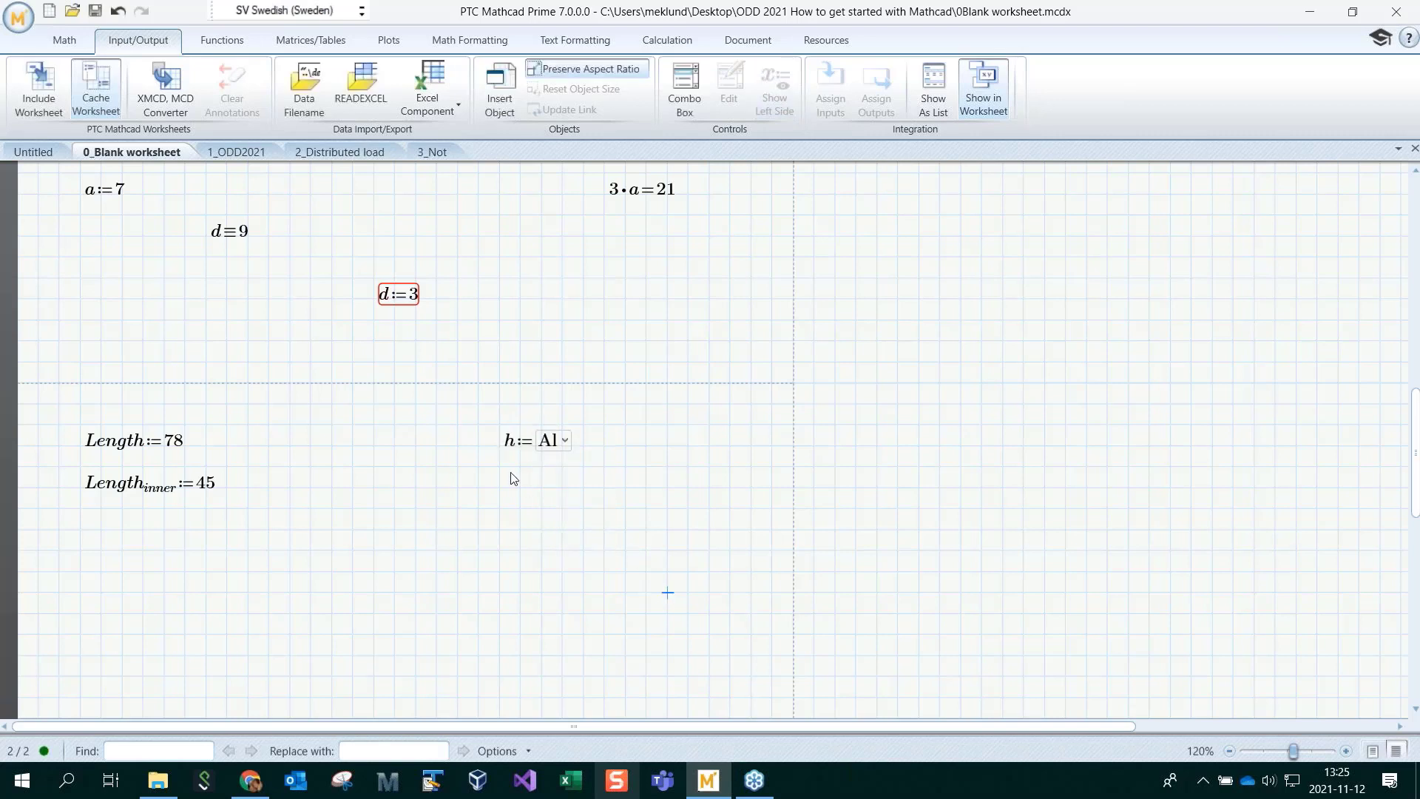
Evaluate h in a math region below the combo box and choose Be from its list
{"action": "left_click", "coordinate": [497, 573]}
{"action": "type", "text": "h=2.7"}
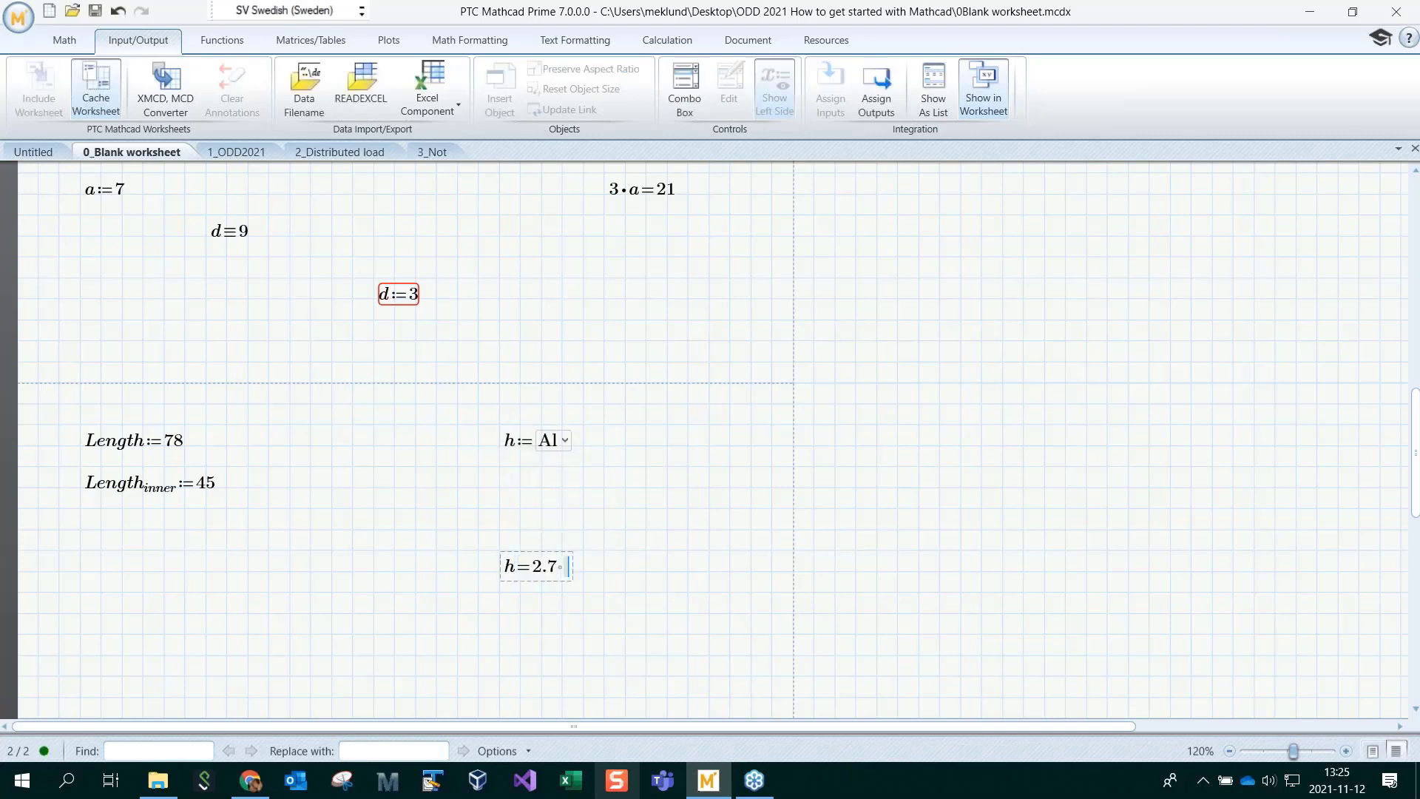
{"action": "left_click", "coordinate": [584, 489]}
{"action": "left_click", "coordinate": [564, 441]}
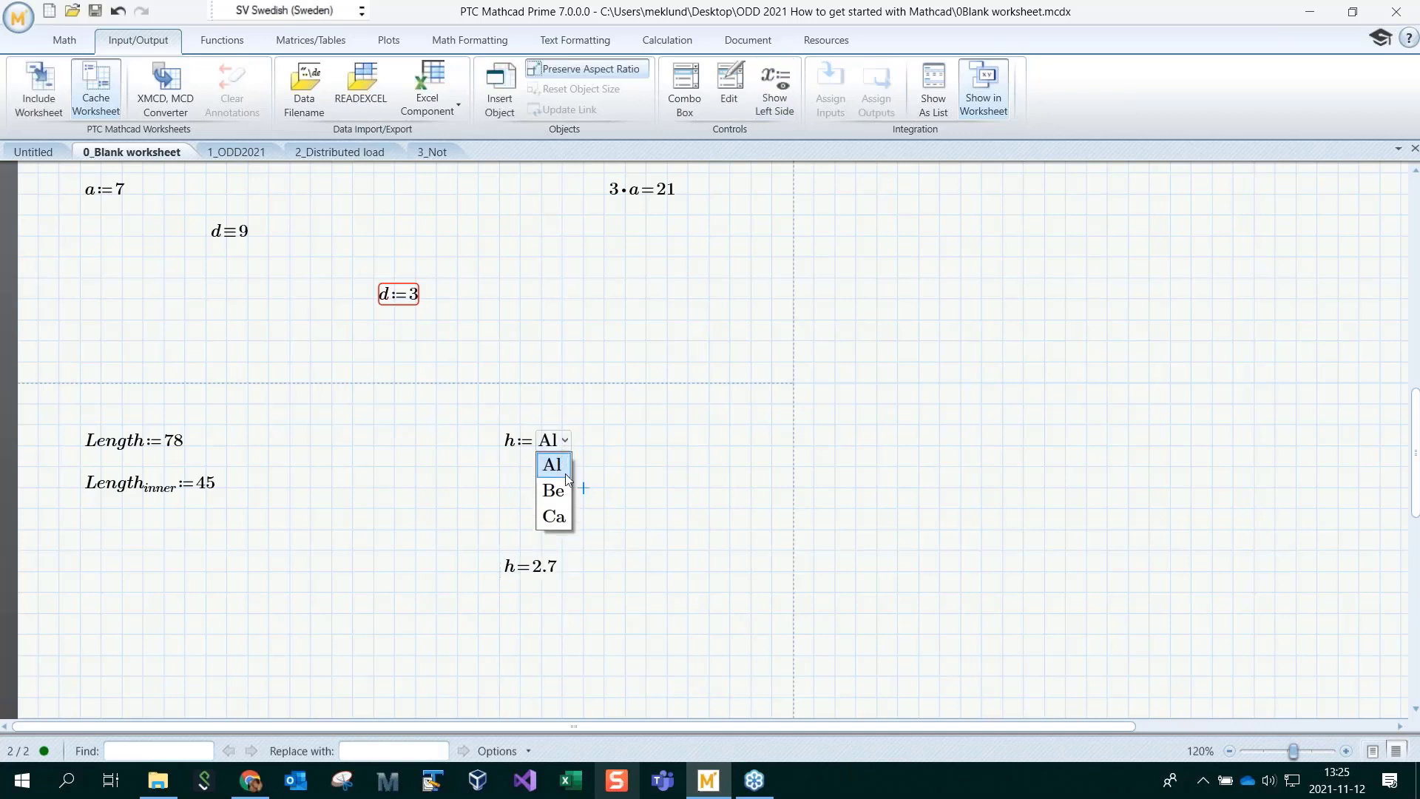
{"action": "left_click", "coordinate": [557, 499]}
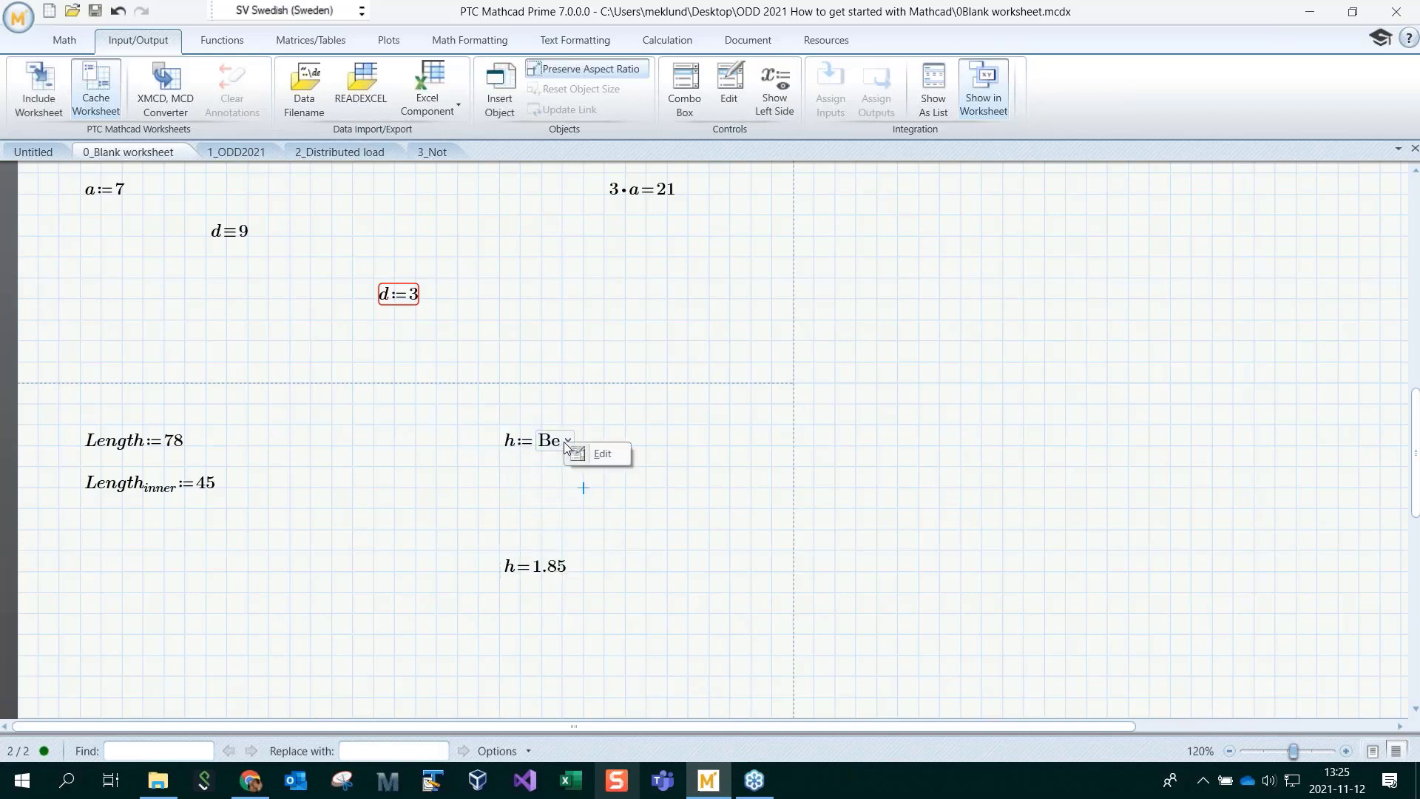
Reopen the combo box of h for editing and give it the title Choose metal
{"action": "left_click", "coordinate": [591, 454]}
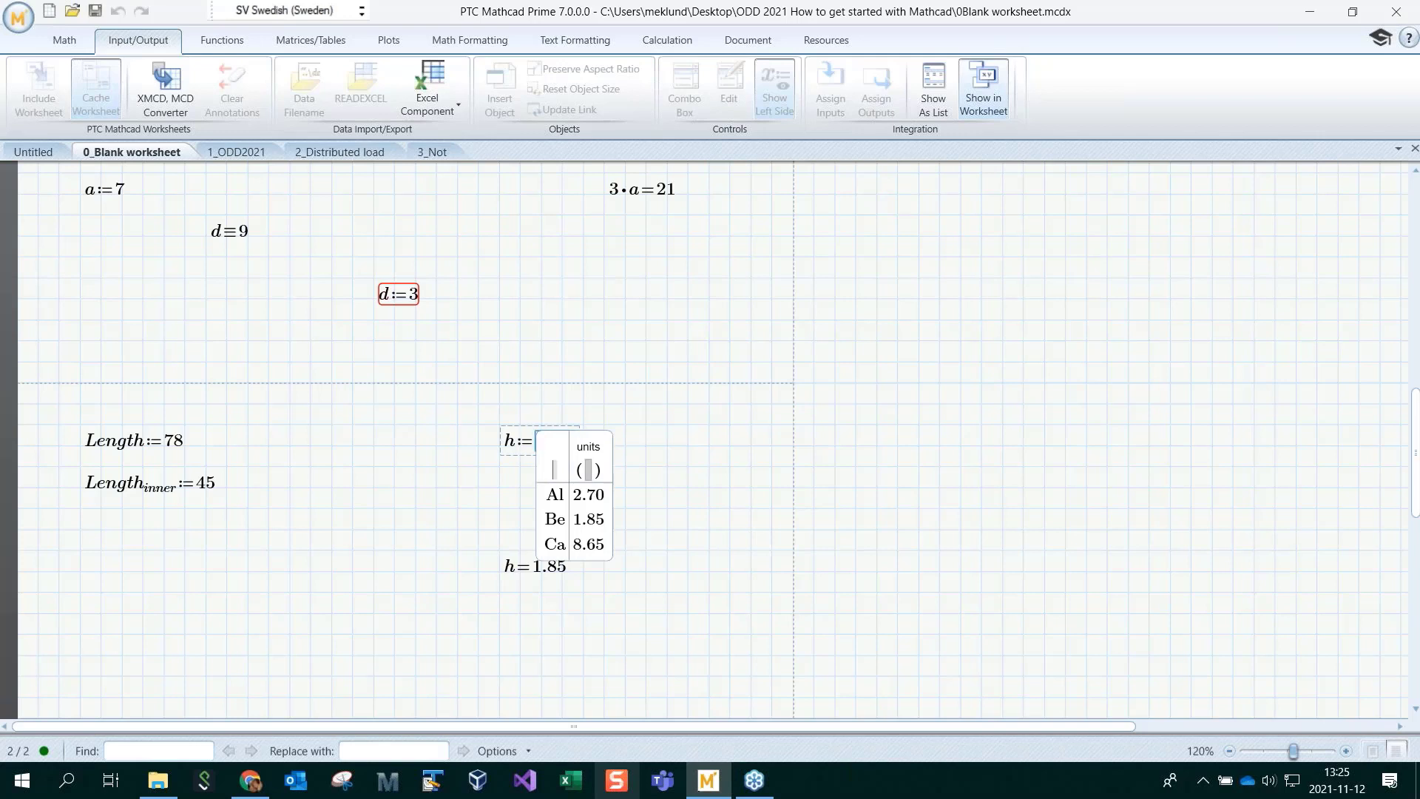
{"action": "type", "text": "Choo"}
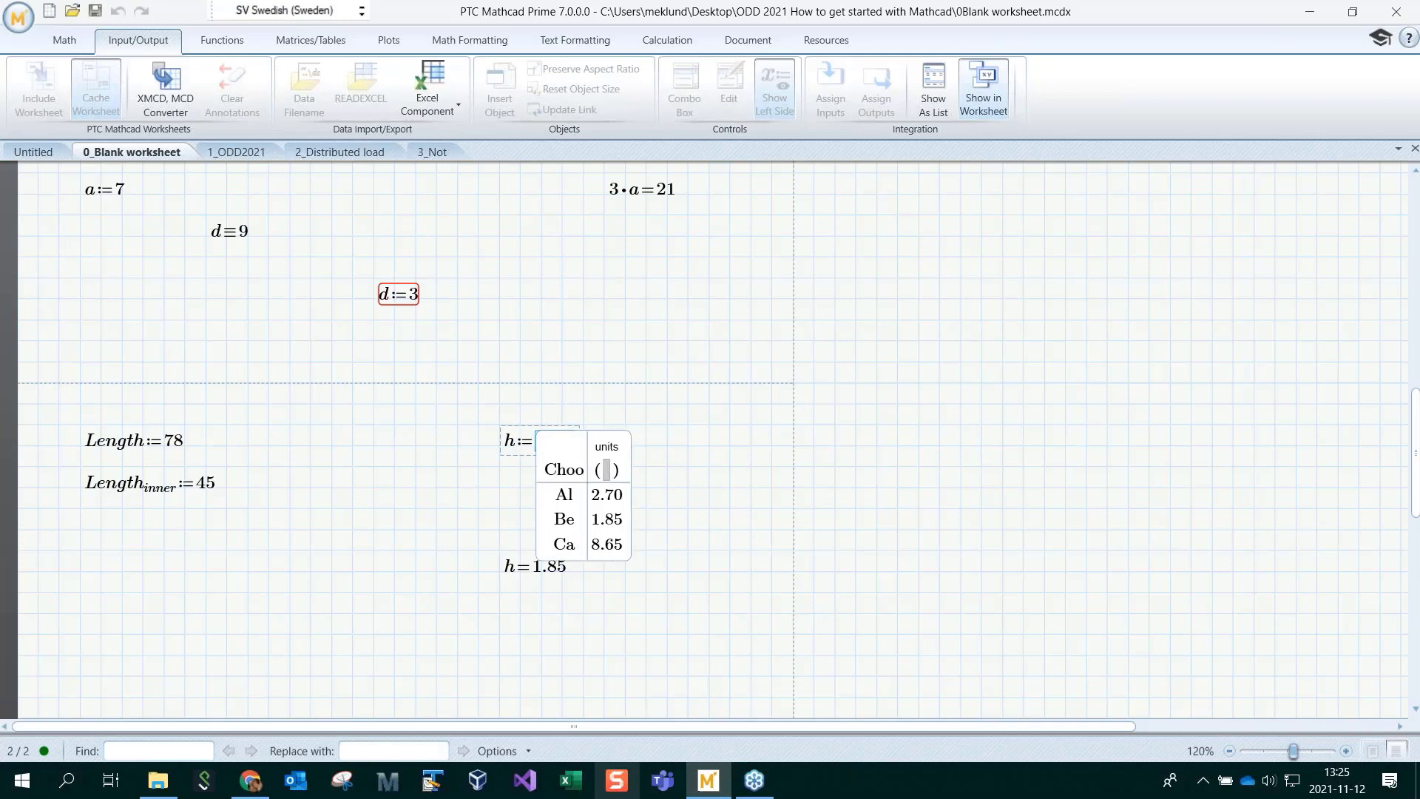
{"action": "type", "text": "se meta"}
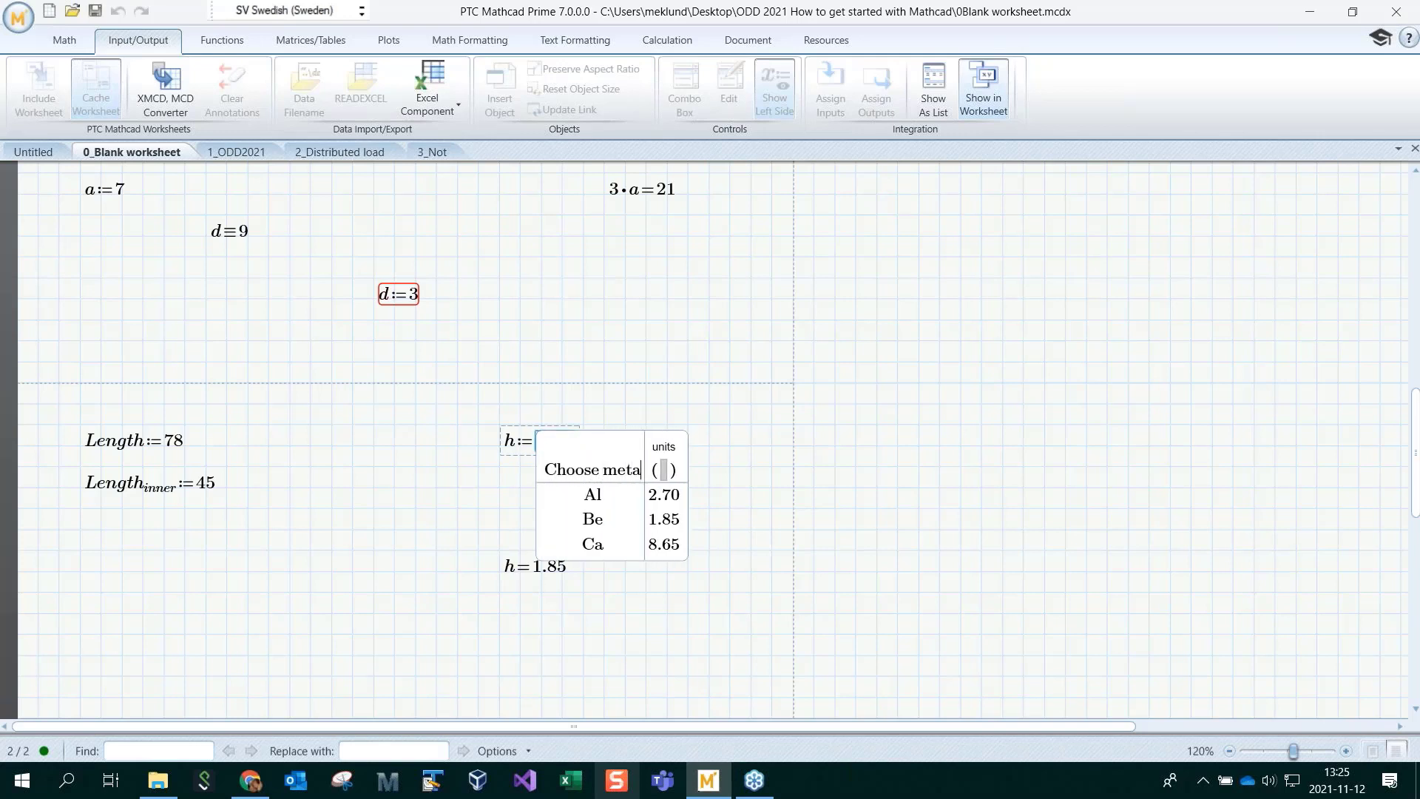
{"action": "type", "text": "l"}
{"action": "left_click", "coordinate": [834, 530]}
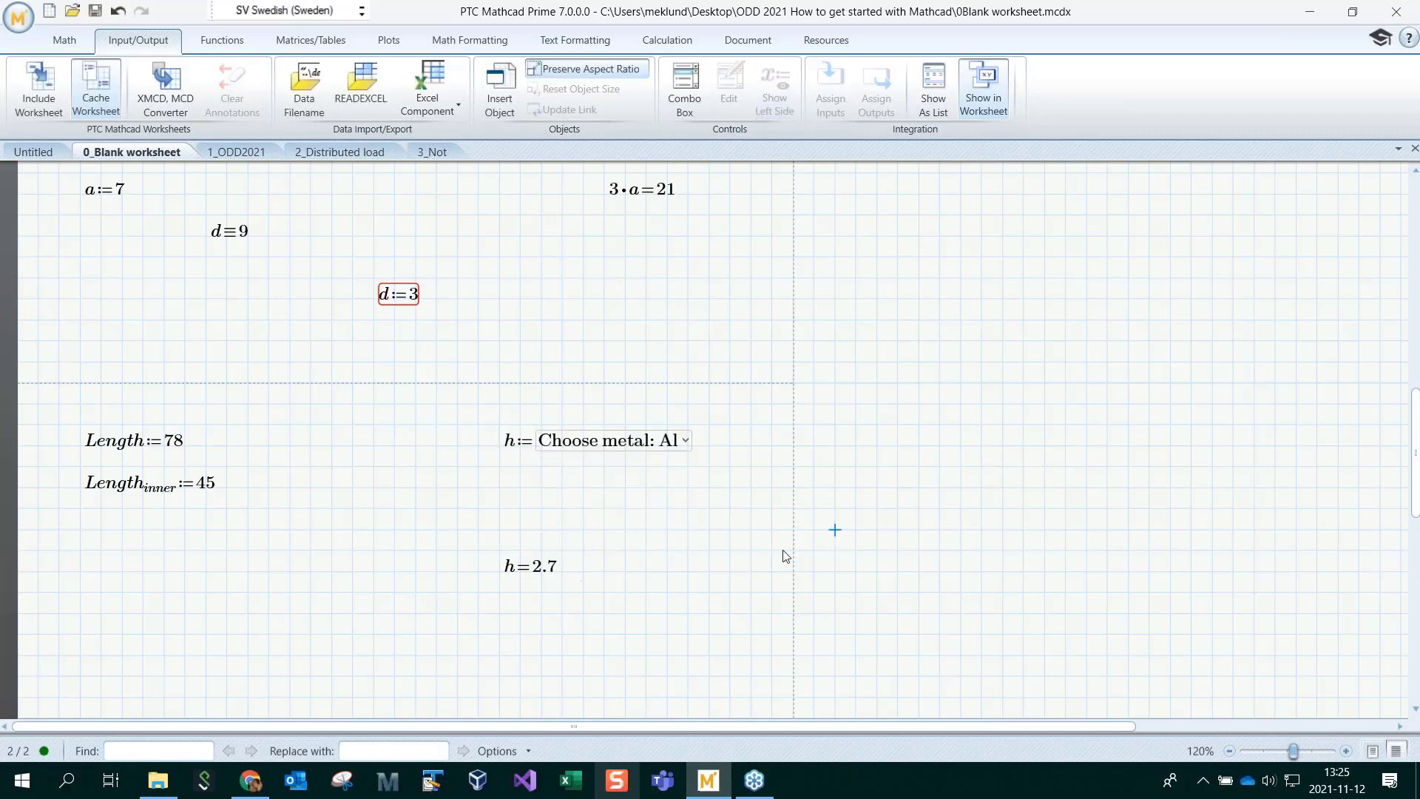
Choose Ca as the metal in the combo box of h
{"action": "left_click", "coordinate": [683, 441]}
{"action": "left_click", "coordinate": [663, 516]}
{"action": "scroll", "coordinate": [412, 547], "scroll_direction": "down", "scroll_amount": 3}
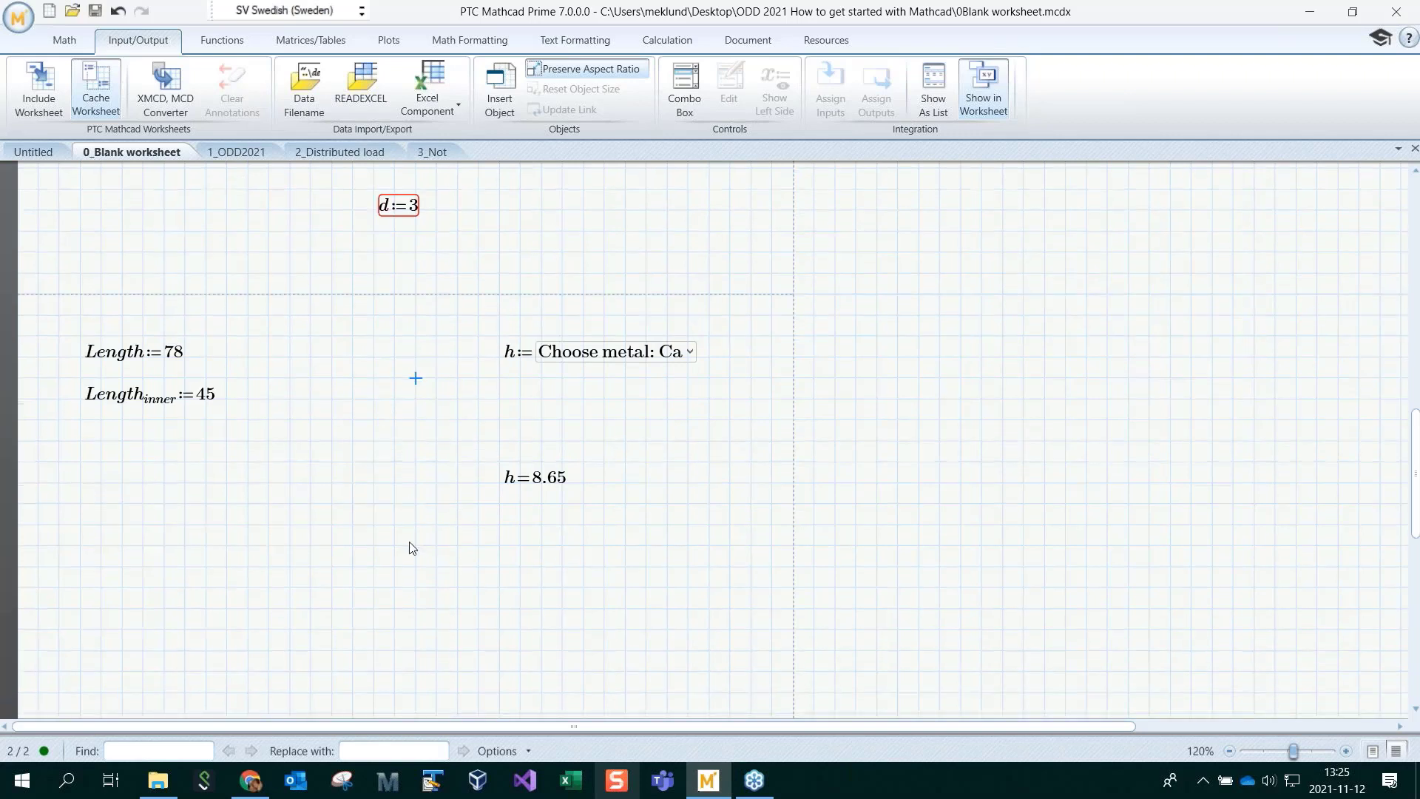
{"action": "scroll", "coordinate": [406, 517], "scroll_direction": "up", "scroll_amount": 1}
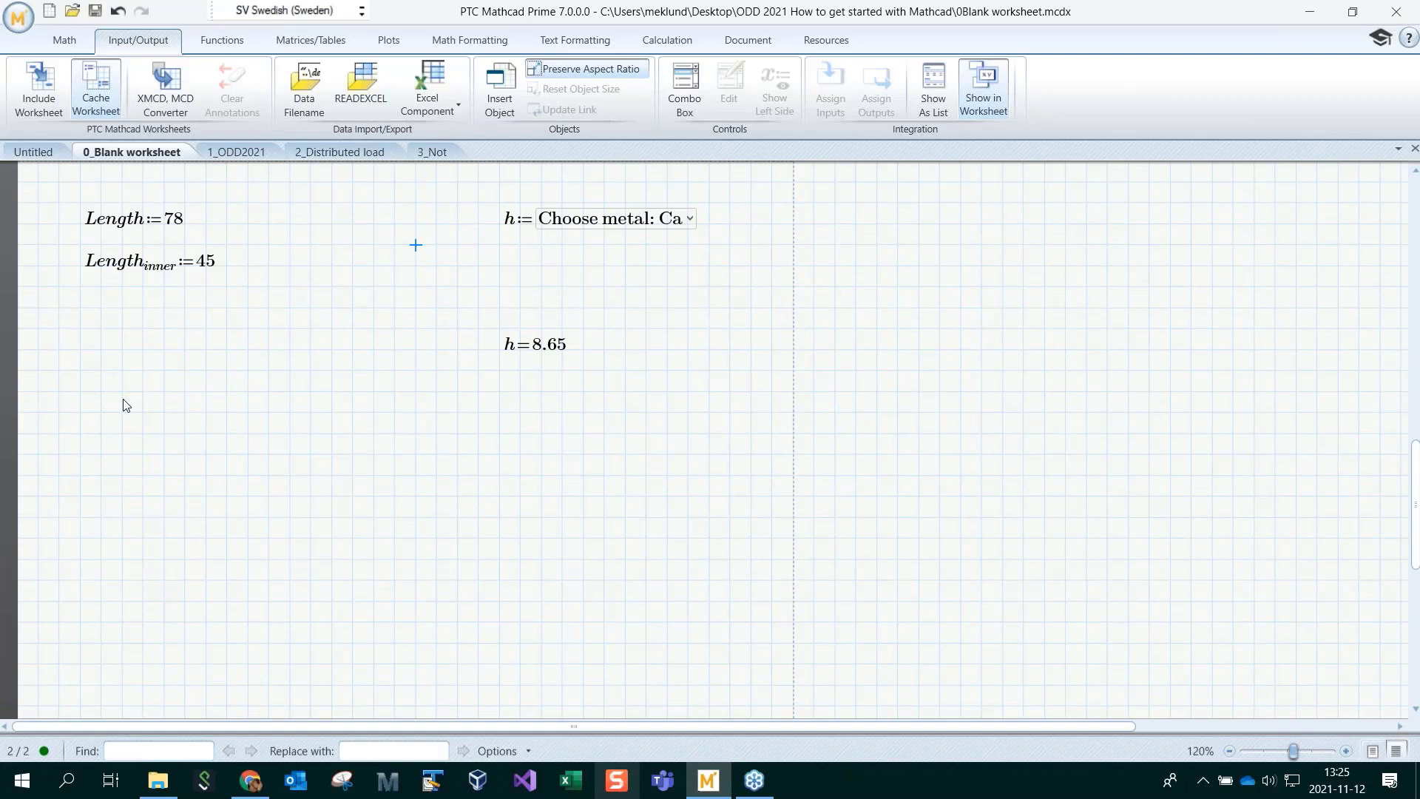
Show the list of all built-in functions and expand its Trigonometric category
{"action": "left_click", "coordinate": [499, 474]}
{"action": "left_click", "coordinate": [102, 412]}
{"action": "scroll", "coordinate": [184, 485], "scroll_direction": "down", "scroll_amount": 3}
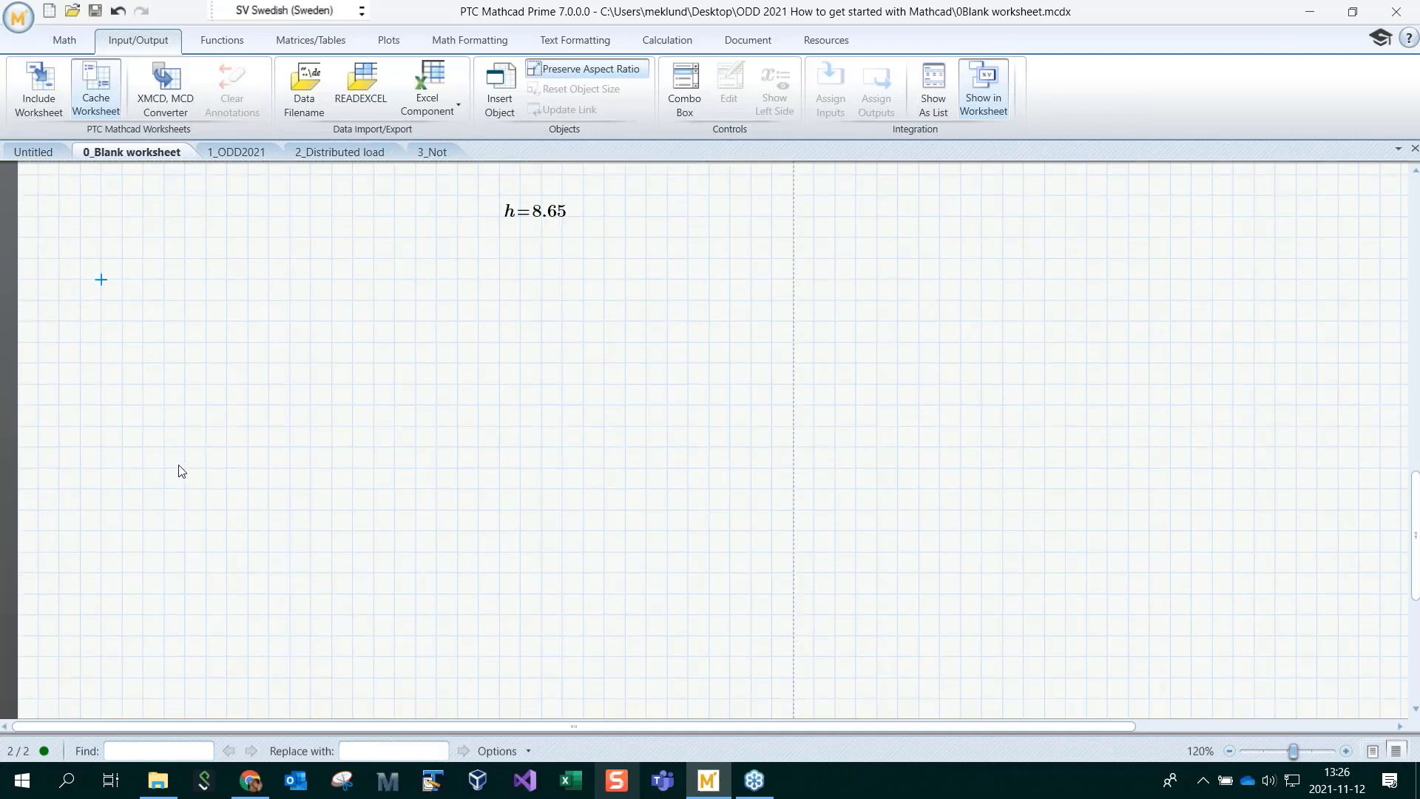
{"action": "left_click", "coordinate": [217, 45]}
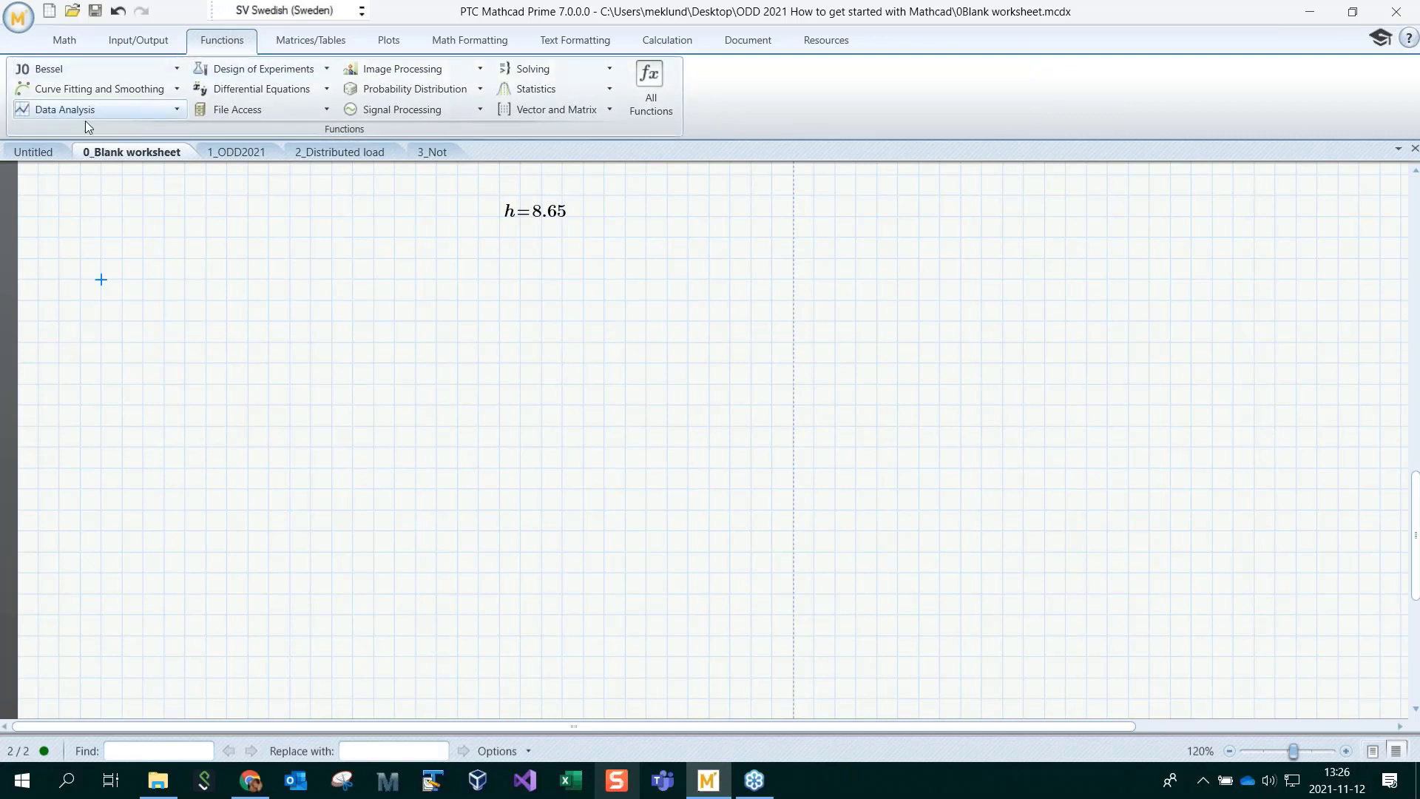
{"action": "left_click", "coordinate": [659, 90]}
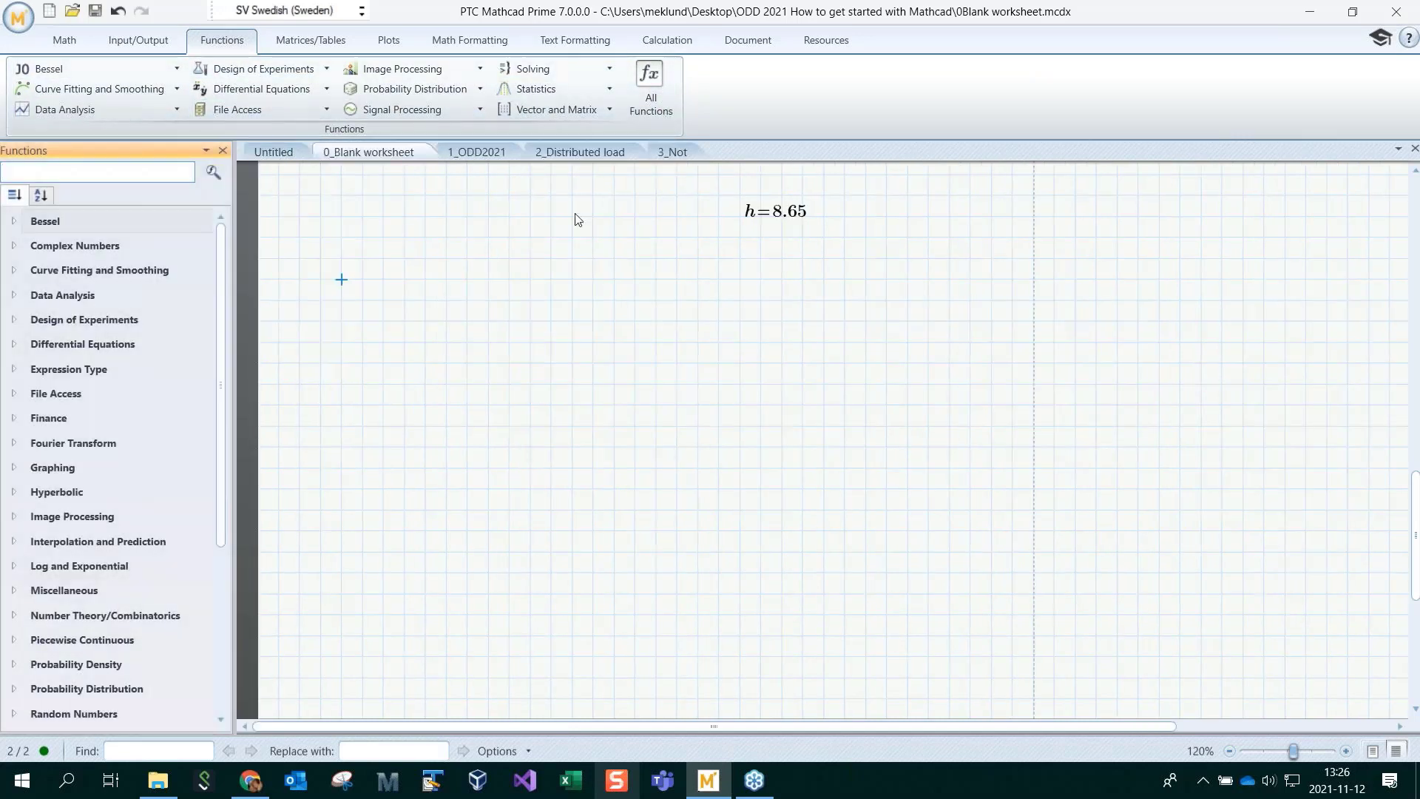
{"action": "left_click_drag", "start_coordinate": [221, 268], "coordinate": [232, 470]}
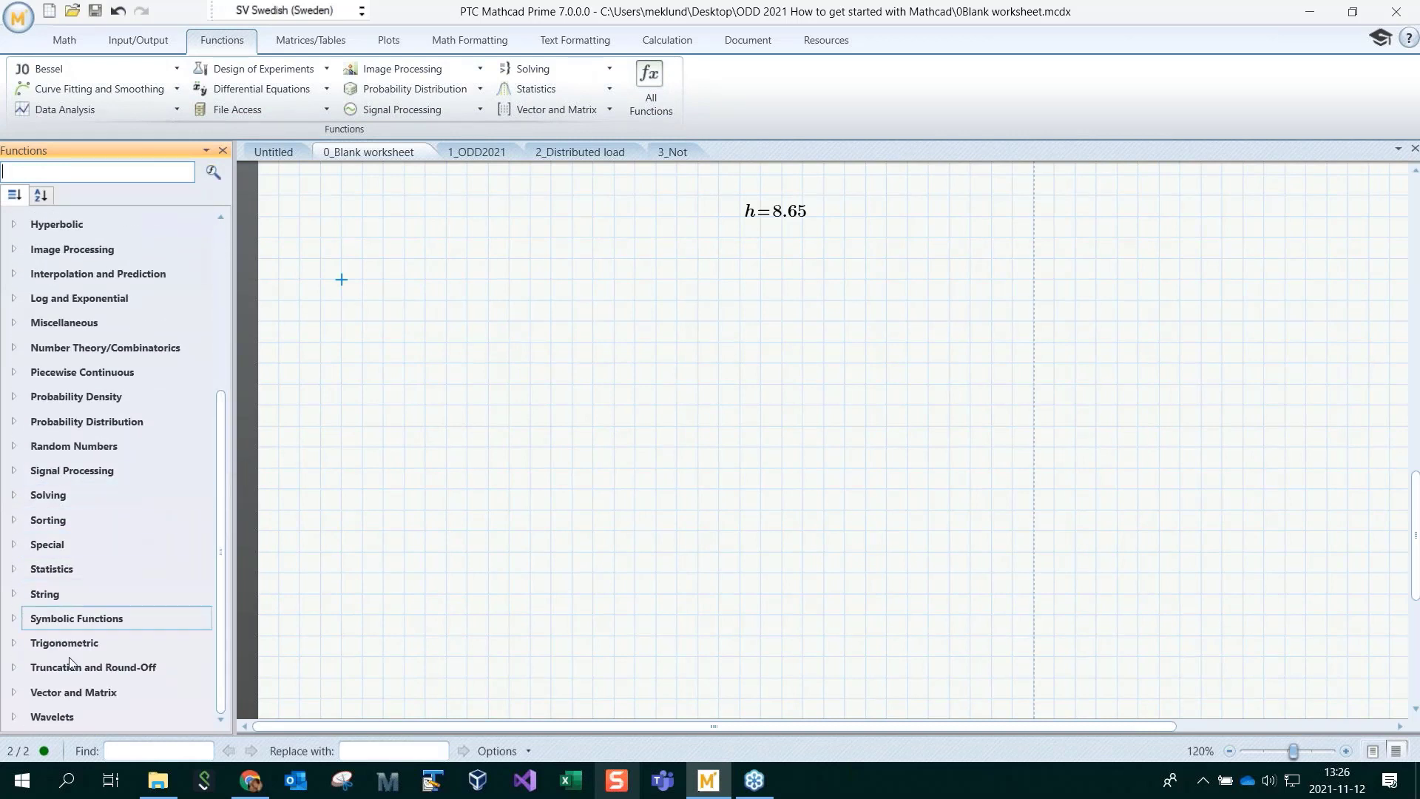
{"action": "left_click", "coordinate": [14, 643]}
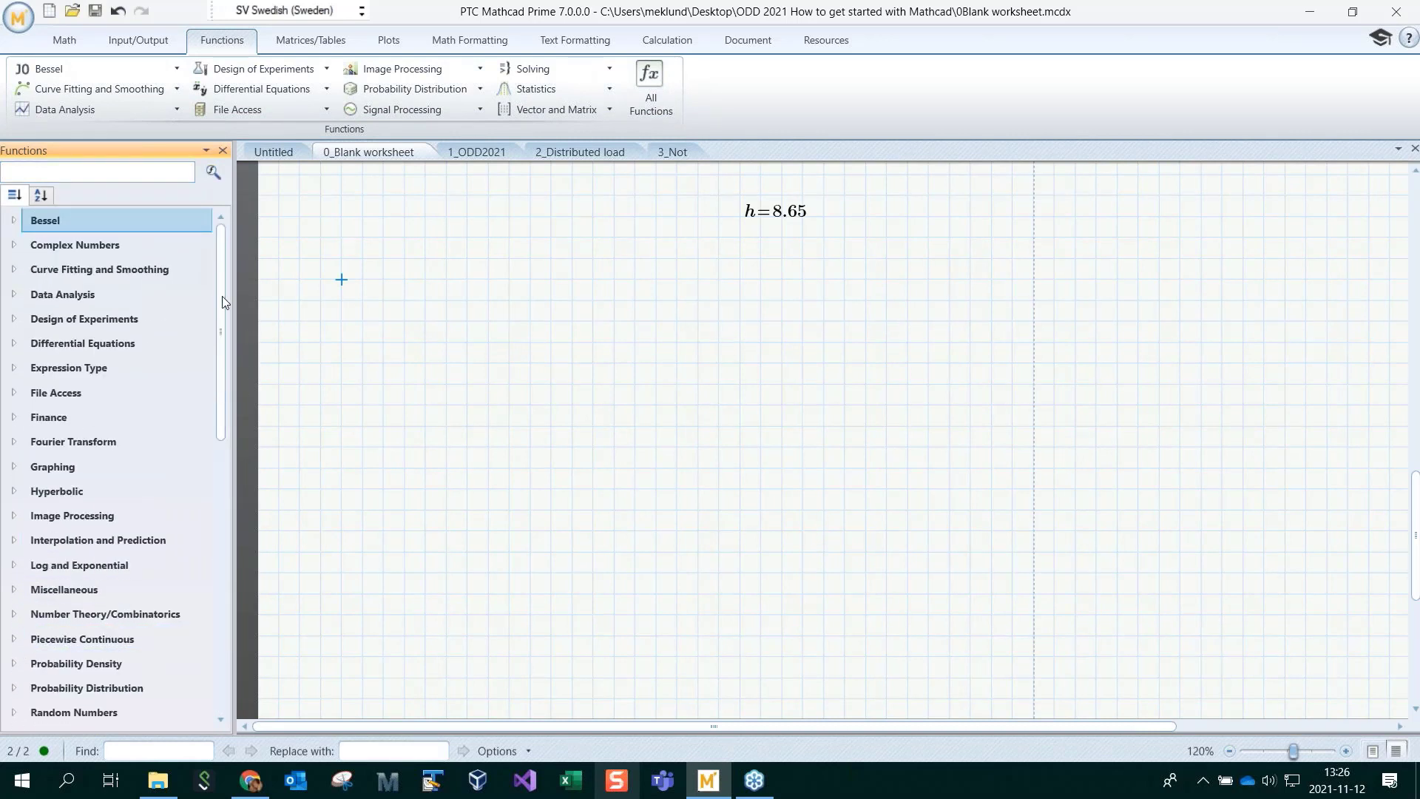
{"action": "left_click_drag", "start_coordinate": [222, 296], "coordinate": [219, 550]}
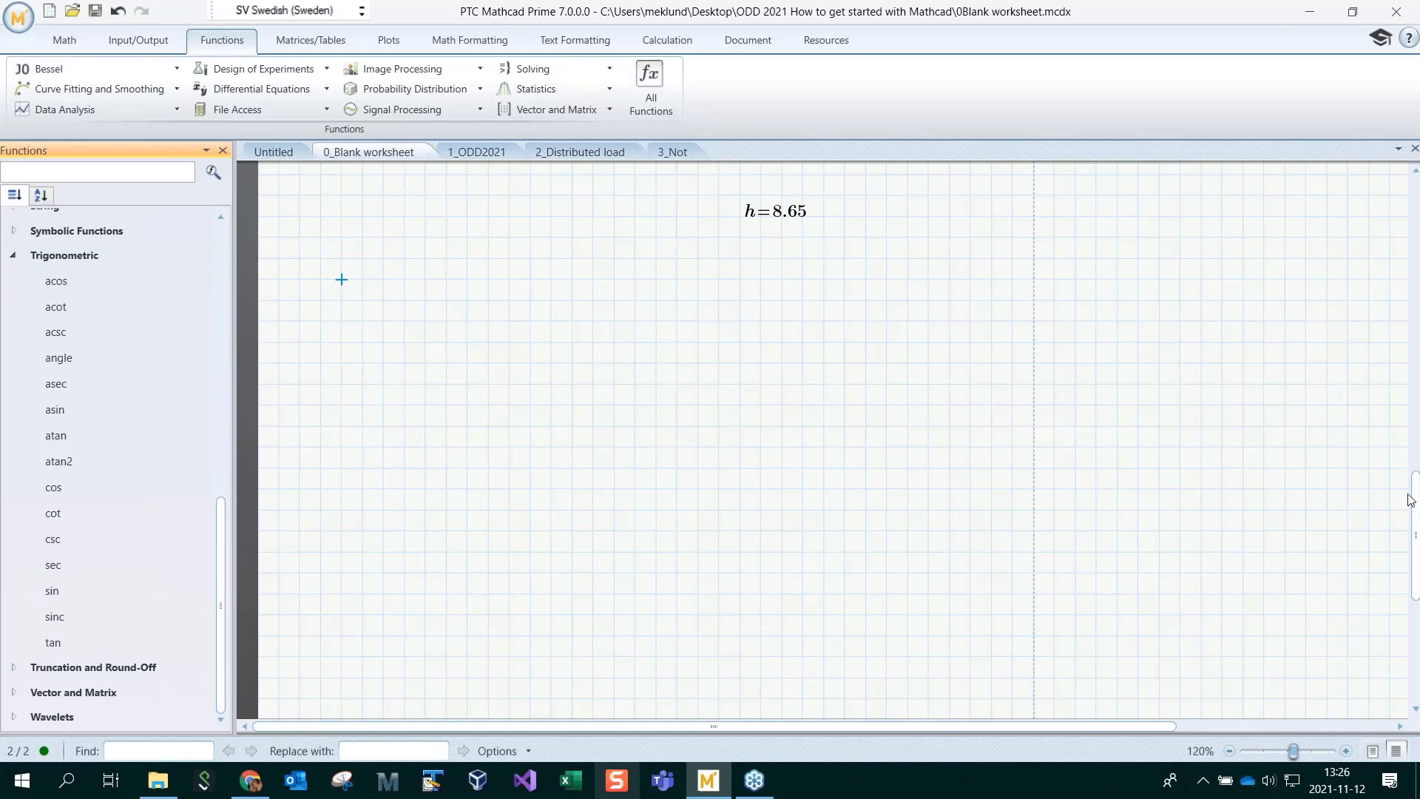
Evaluate sin(2) in a new math region below the Length definitions
{"action": "scroll", "coordinate": [353, 278], "scroll_direction": "down", "scroll_amount": 1}
{"action": "left_click", "coordinate": [362, 276]}
{"action": "scroll", "coordinate": [361, 275], "scroll_direction": "up", "scroll_amount": 3}
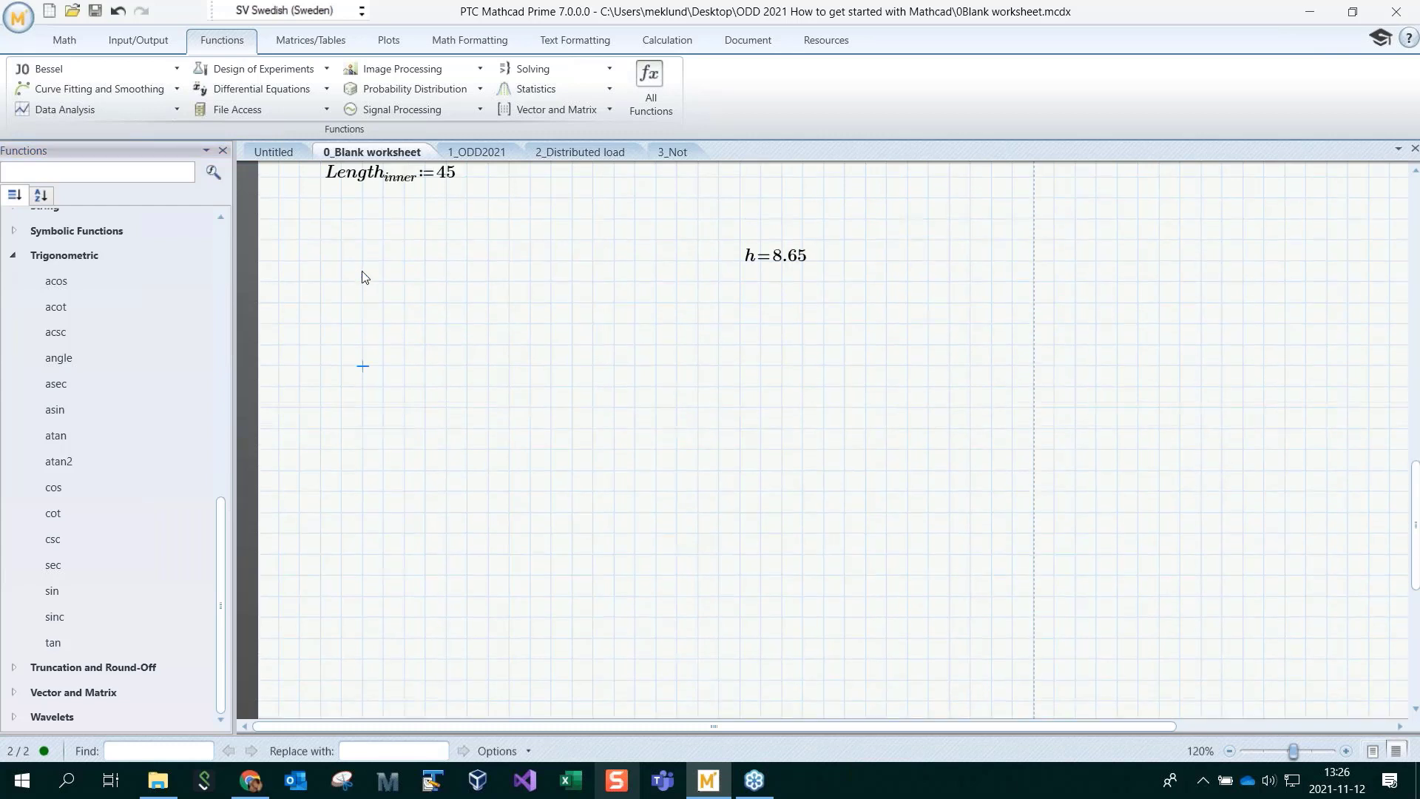
{"action": "type", "text": "sin(2)=0.909"}
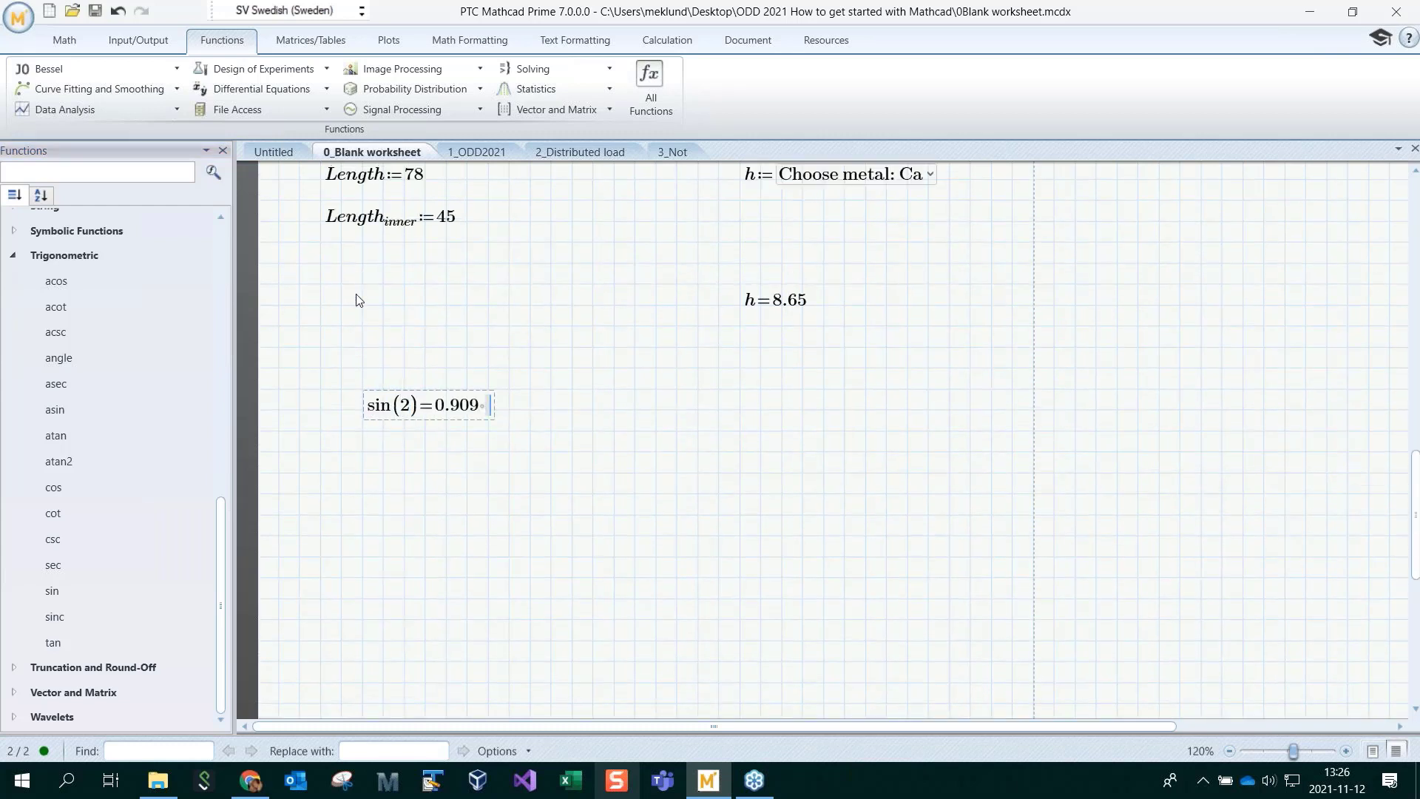
{"action": "key", "text": "Return"}
Insert the sin function from the function list below sin(2) and evaluate it for π/2
{"action": "left_click", "coordinate": [364, 474]}
{"action": "double_click", "coordinate": [65, 592]}
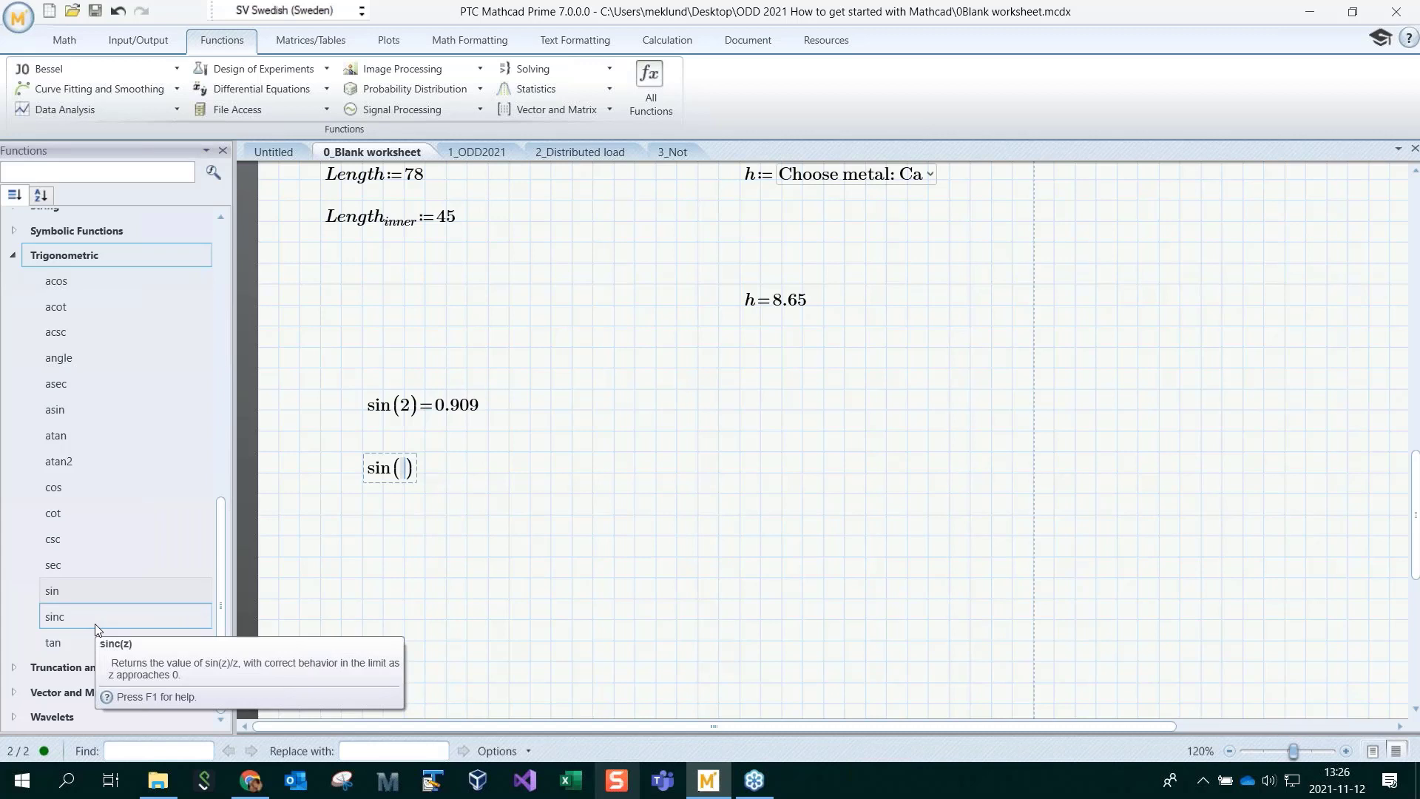
{"action": "type", "text": "p"}
{"action": "key", "text": "ctrl+g"}
{"action": "type", "text": "/"}
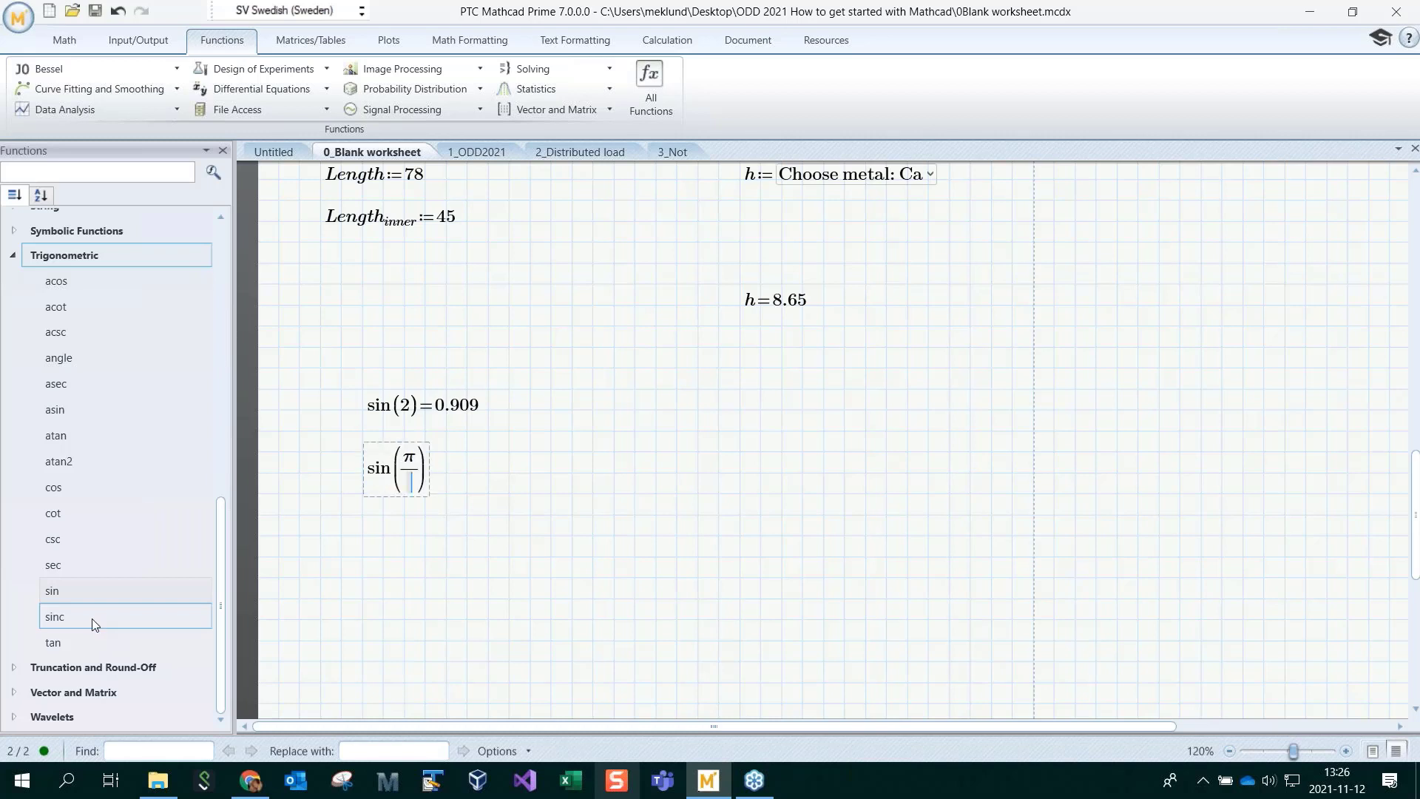
{"action": "type", "text": "2)=1"}
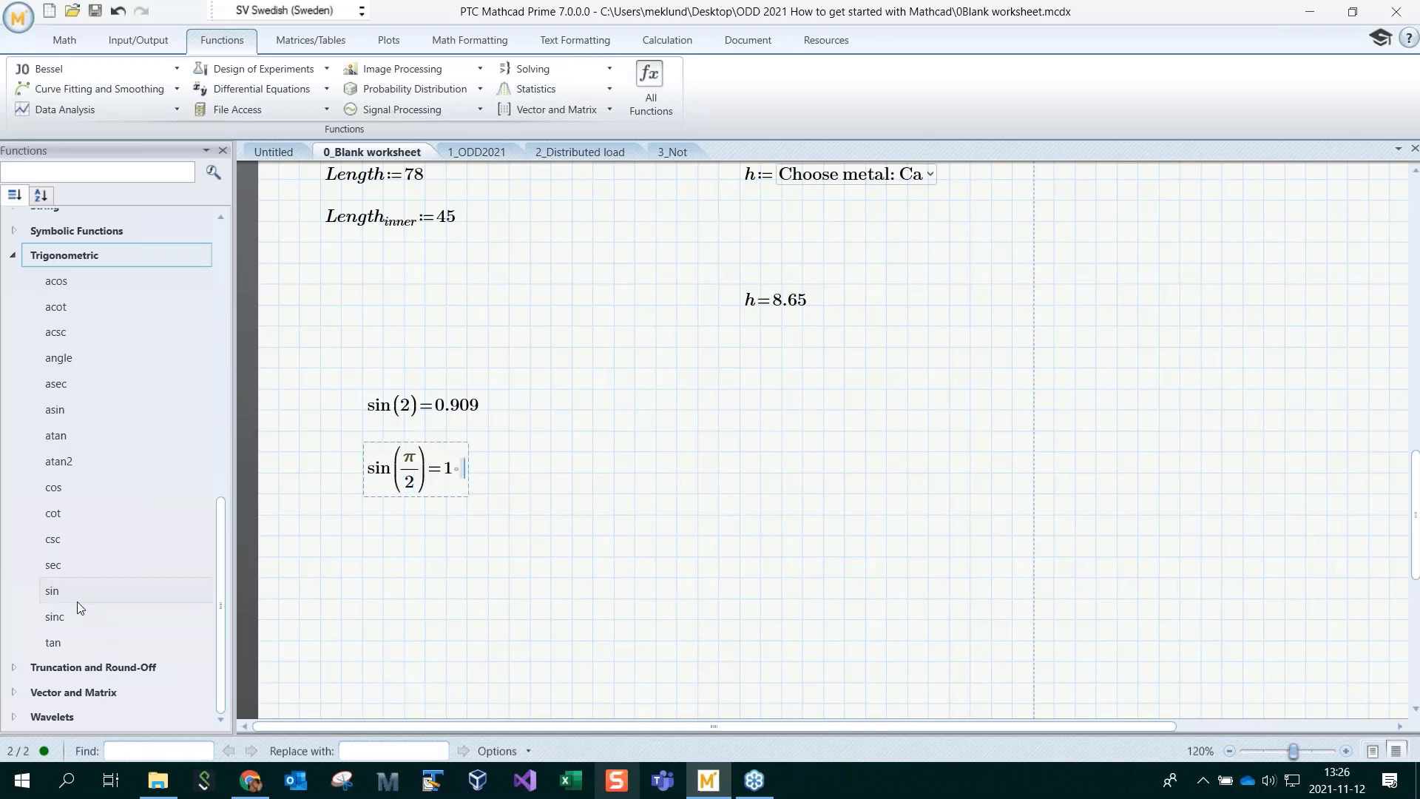
{"action": "left_click", "coordinate": [511, 536]}
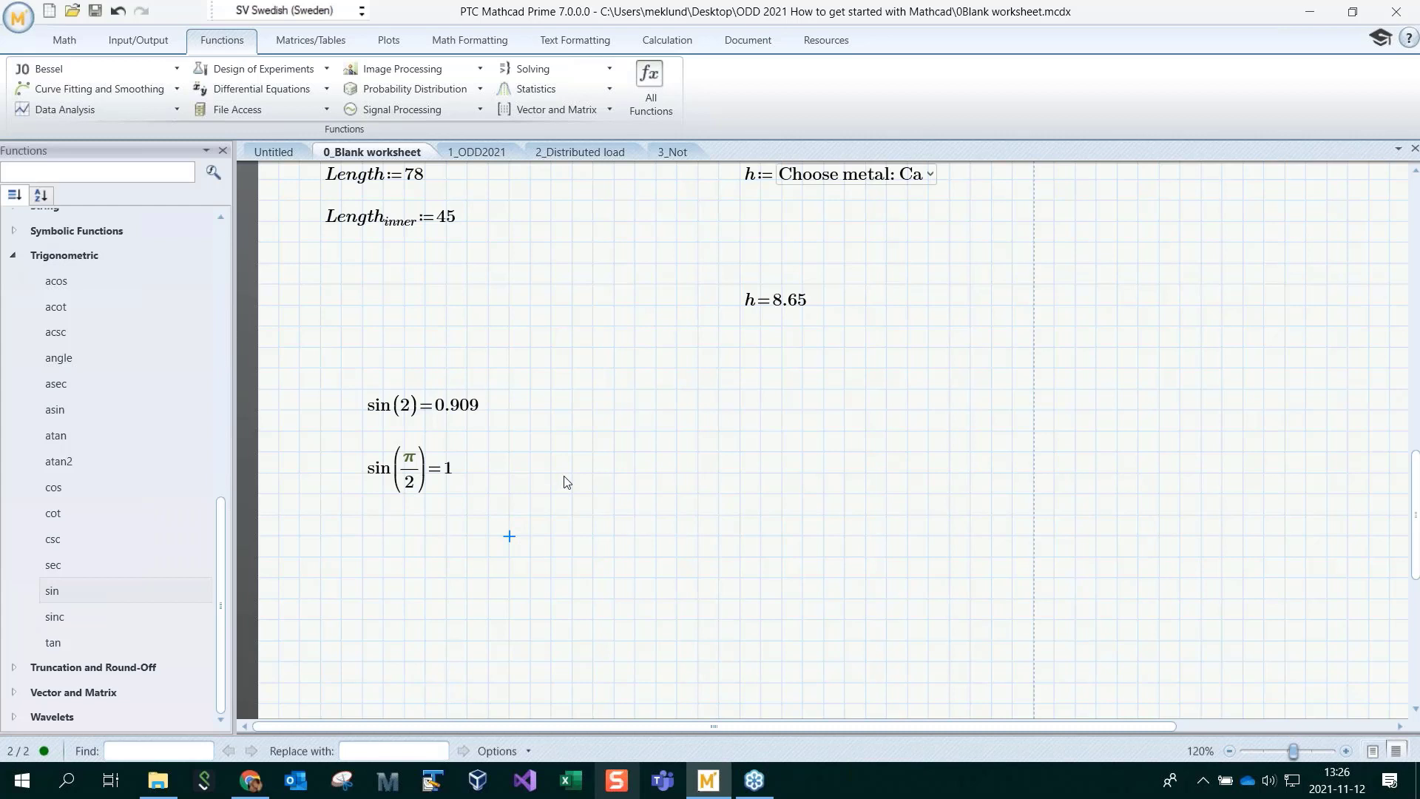
Collapse the Trigonometric category, close the function list and place the cursor in the empty area beside sin(2)
{"action": "left_click", "coordinate": [677, 410]}
{"action": "scroll", "coordinate": [708, 488], "scroll_direction": "down", "scroll_amount": 2}
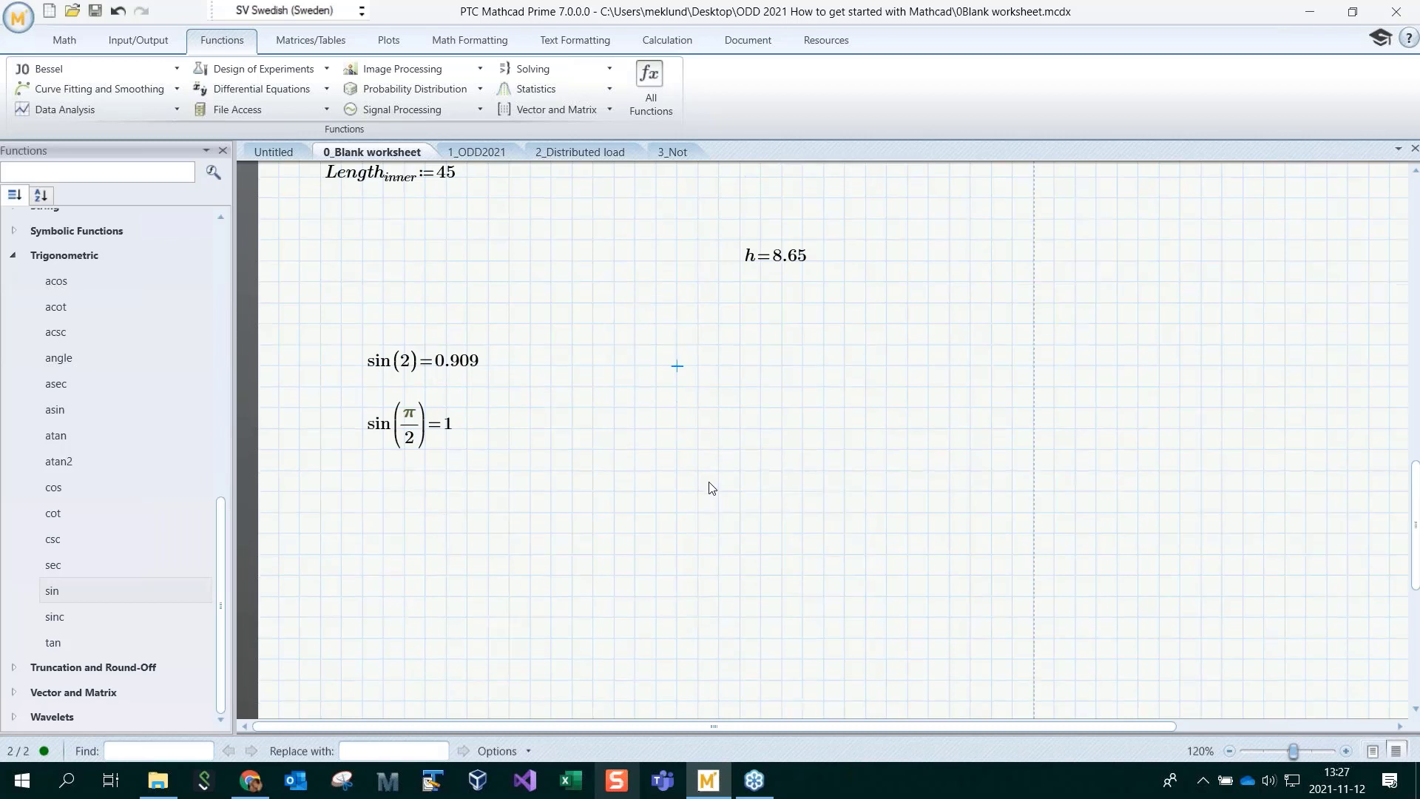
{"action": "left_click", "coordinate": [14, 255]}
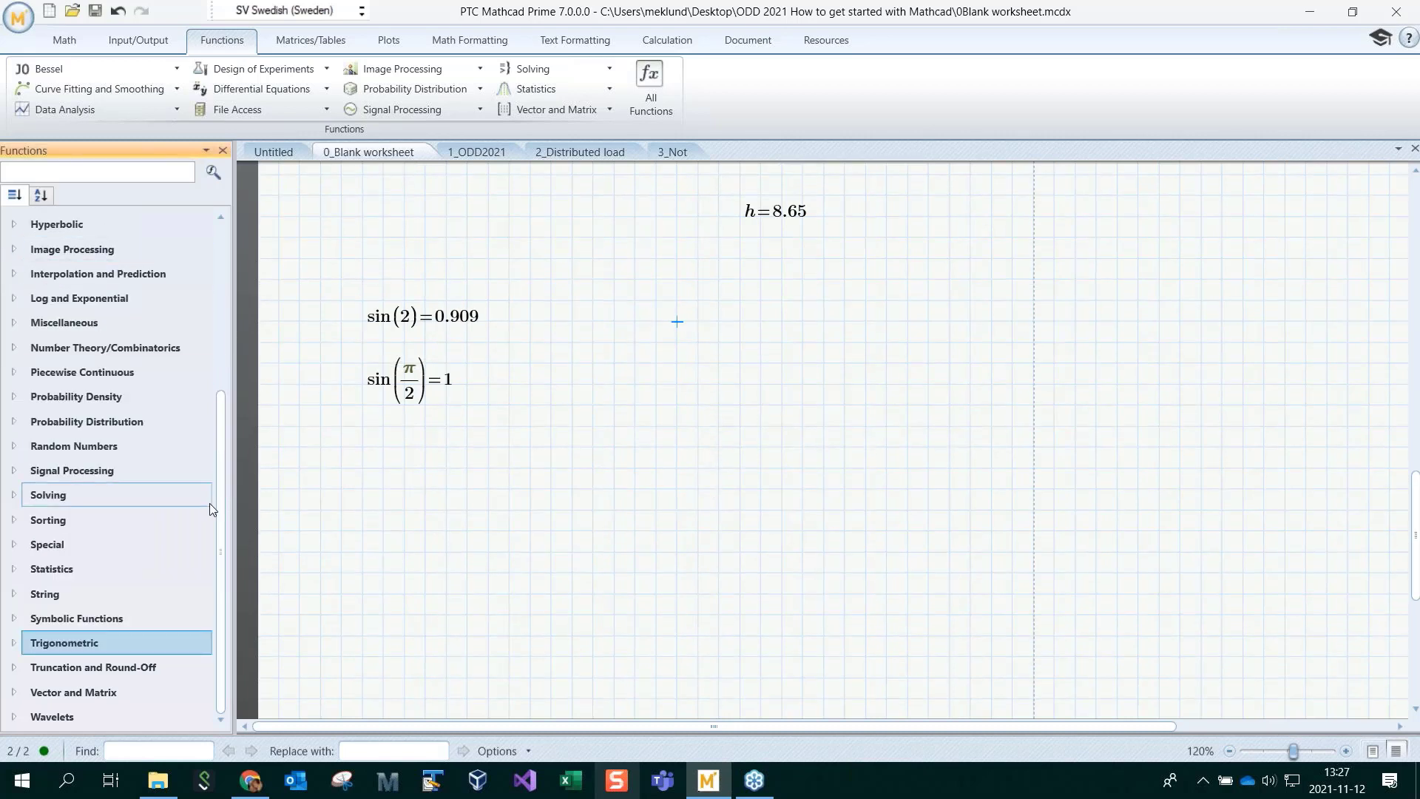
{"action": "left_click_drag", "start_coordinate": [221, 503], "coordinate": [222, 277]}
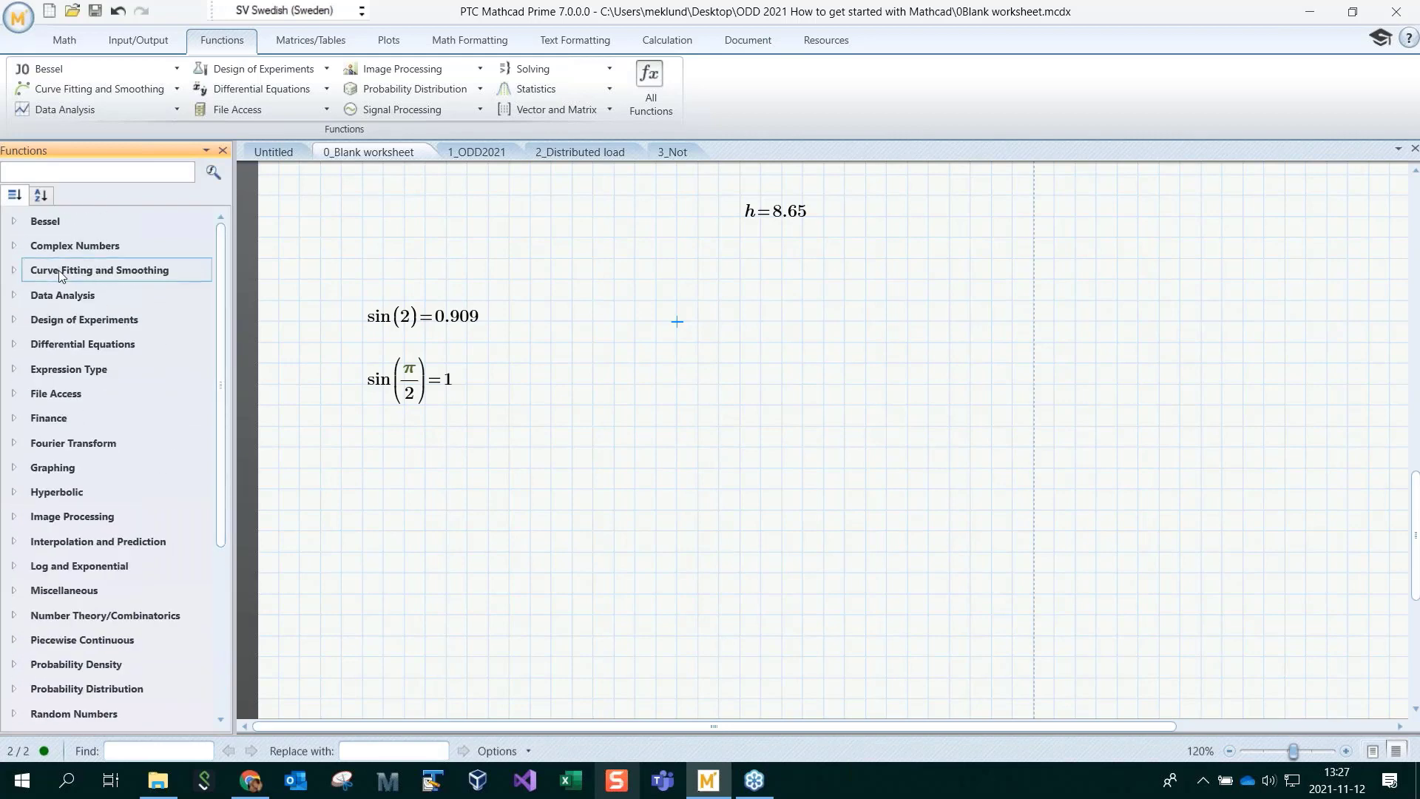
{"action": "left_click", "coordinate": [224, 150]}
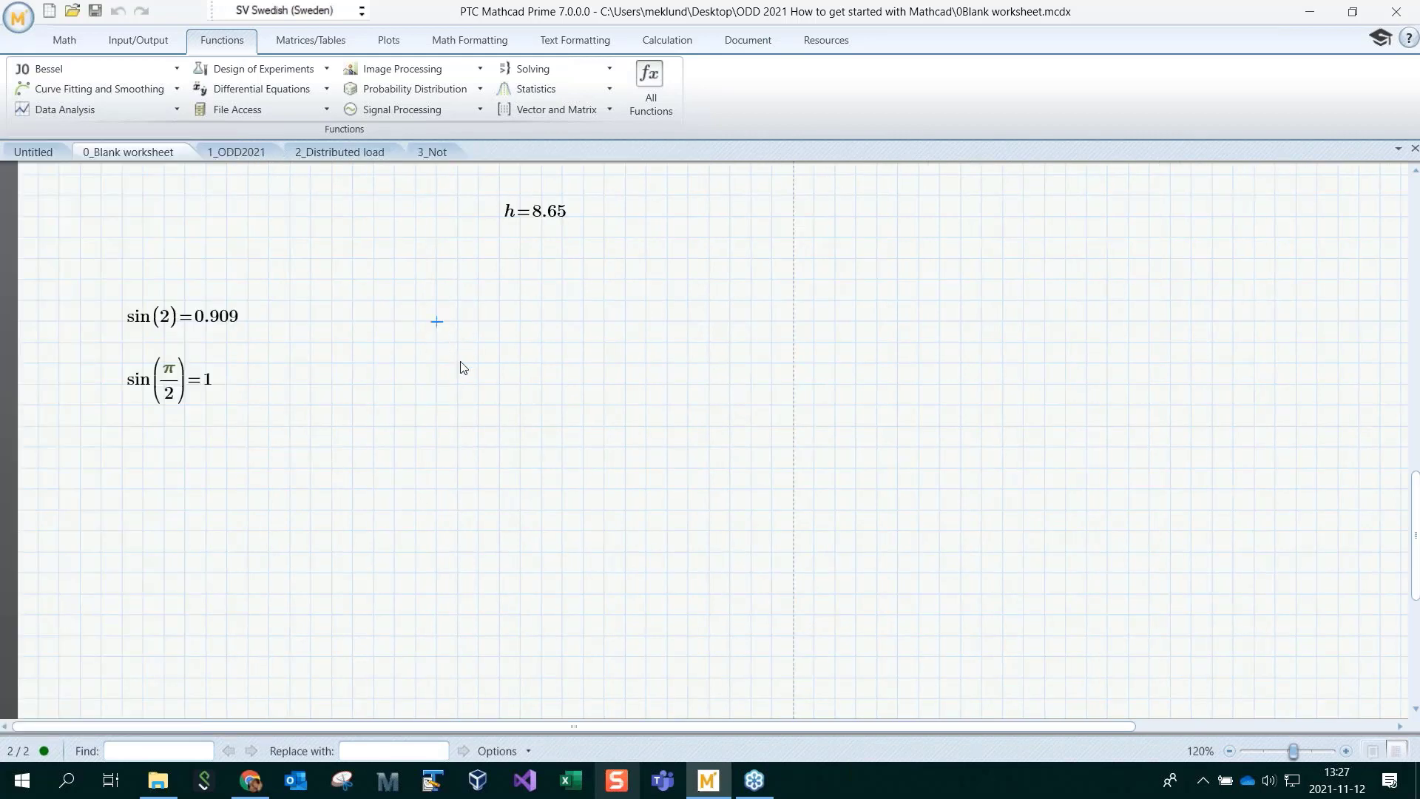
{"action": "left_click", "coordinate": [416, 321]}
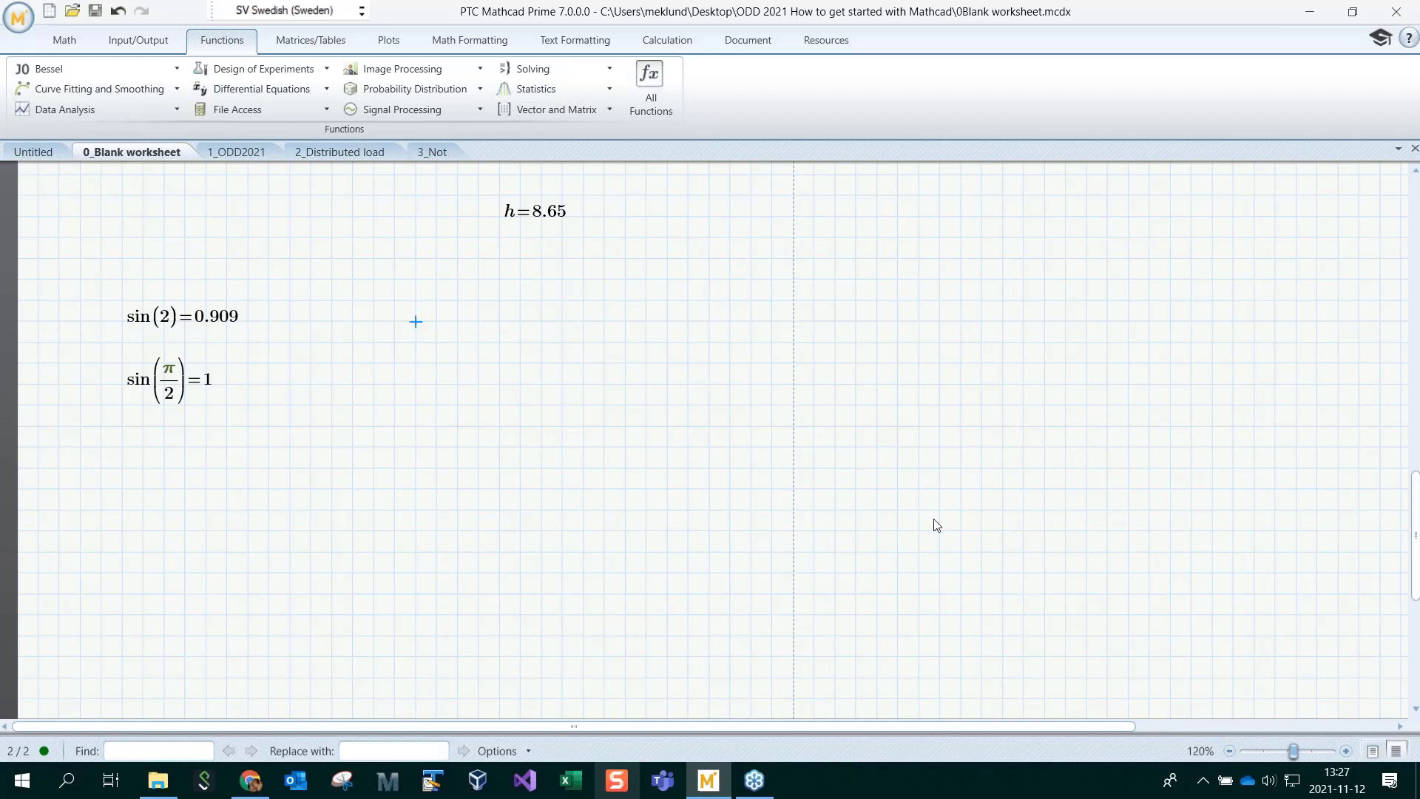
Define the function f(x):=x² 3·x−7 beside sin(2), with an implied multiplication between x² and 3
{"action": "type", "text": "f(x):="}
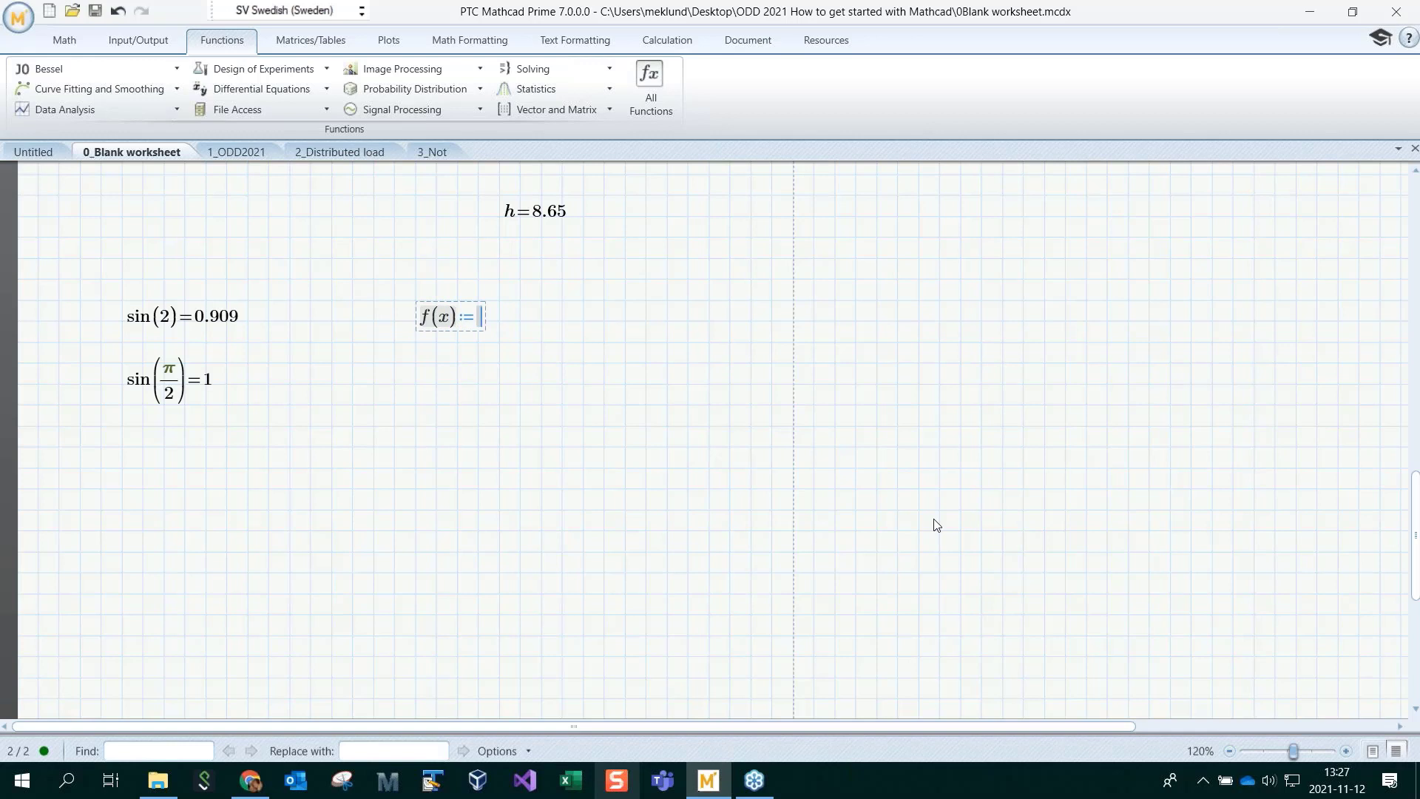
{"action": "type", "text": "x^2"}
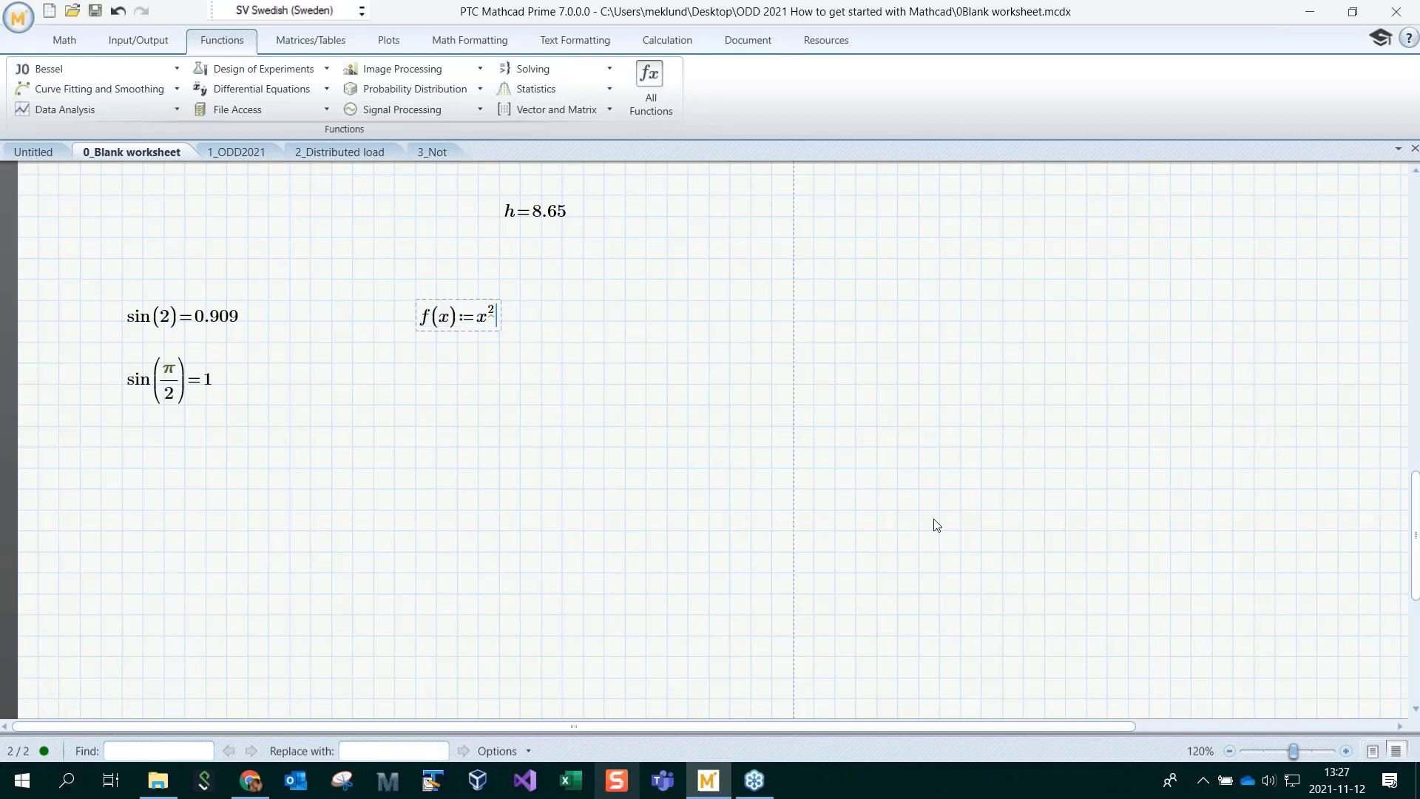
{"action": "key", "text": "Right"}
{"action": "type", "text": "3*x-7"}
Evaluate f(3) and f(23) in separate math regions below the definition of f(x)
{"action": "left_click", "coordinate": [436, 405]}
{"action": "left_click", "coordinate": [415, 385]}
{"action": "type", "text": "f(3)="}
{"action": "key", "text": "Return"}
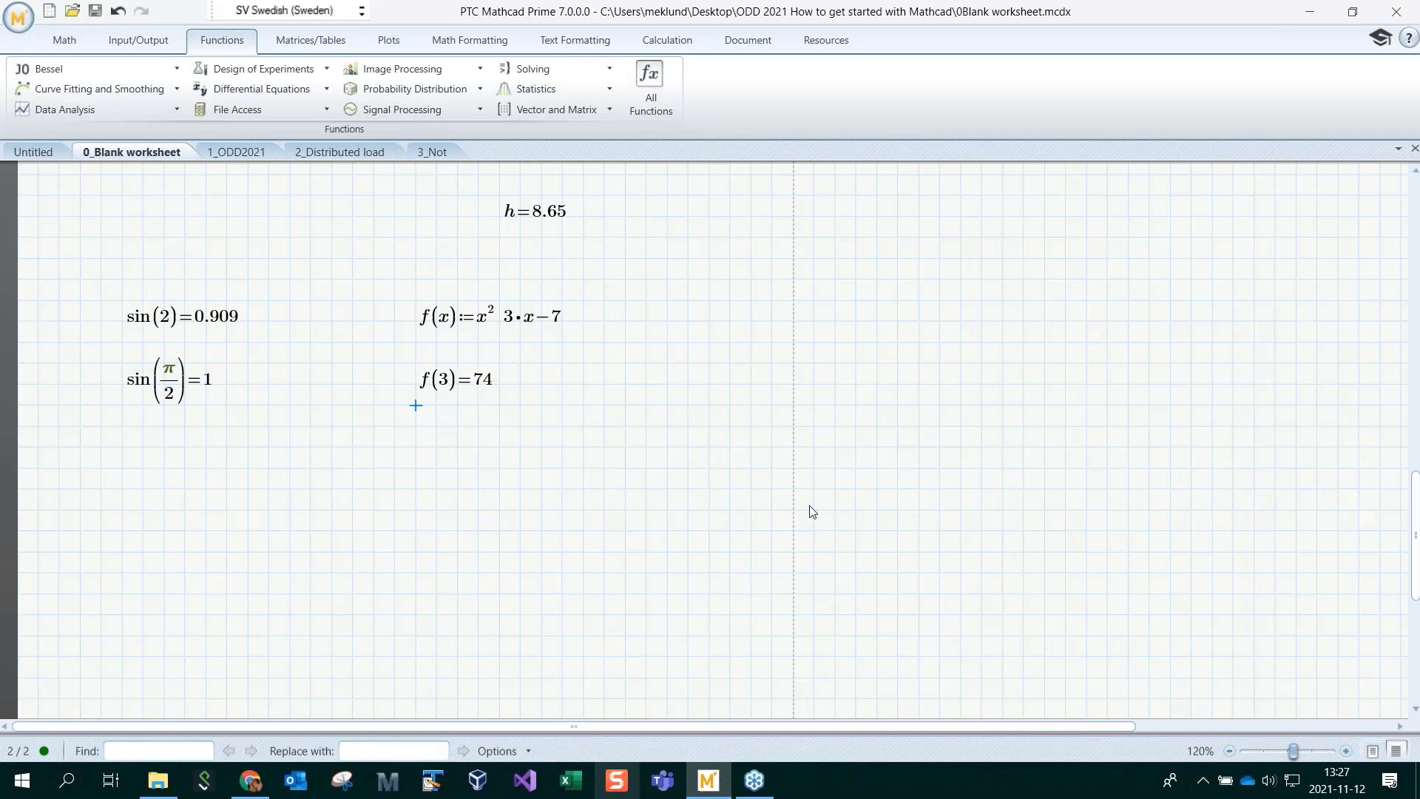
{"action": "key", "text": "Return"}
{"action": "type", "text": "f(23)="}
{"action": "key", "text": "Return"}
{"action": "key", "text": "Return"}
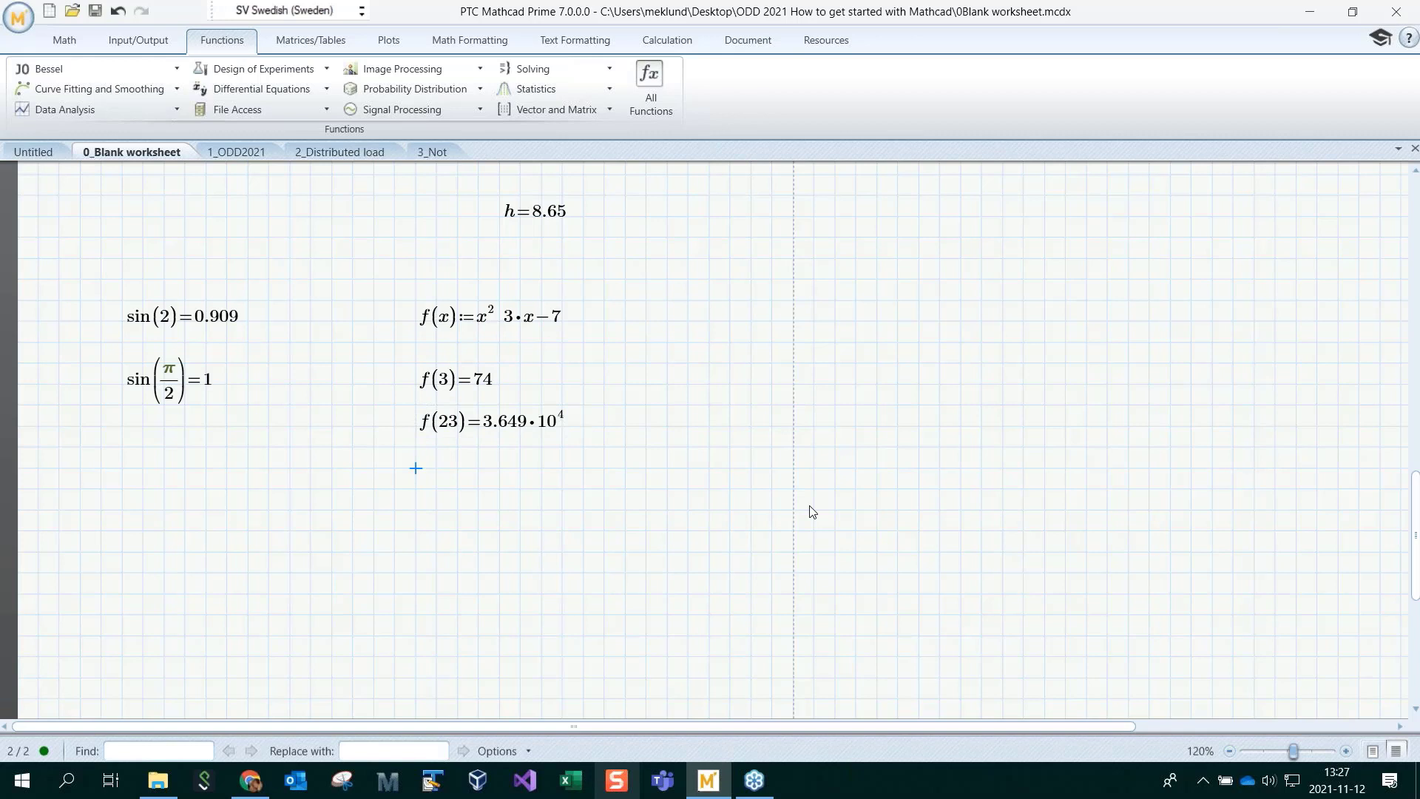
Evaluate f(b) and the complex argument f(3+8i) in two further math regions below f(23)
{"action": "type", "text": "f(b)=185"}
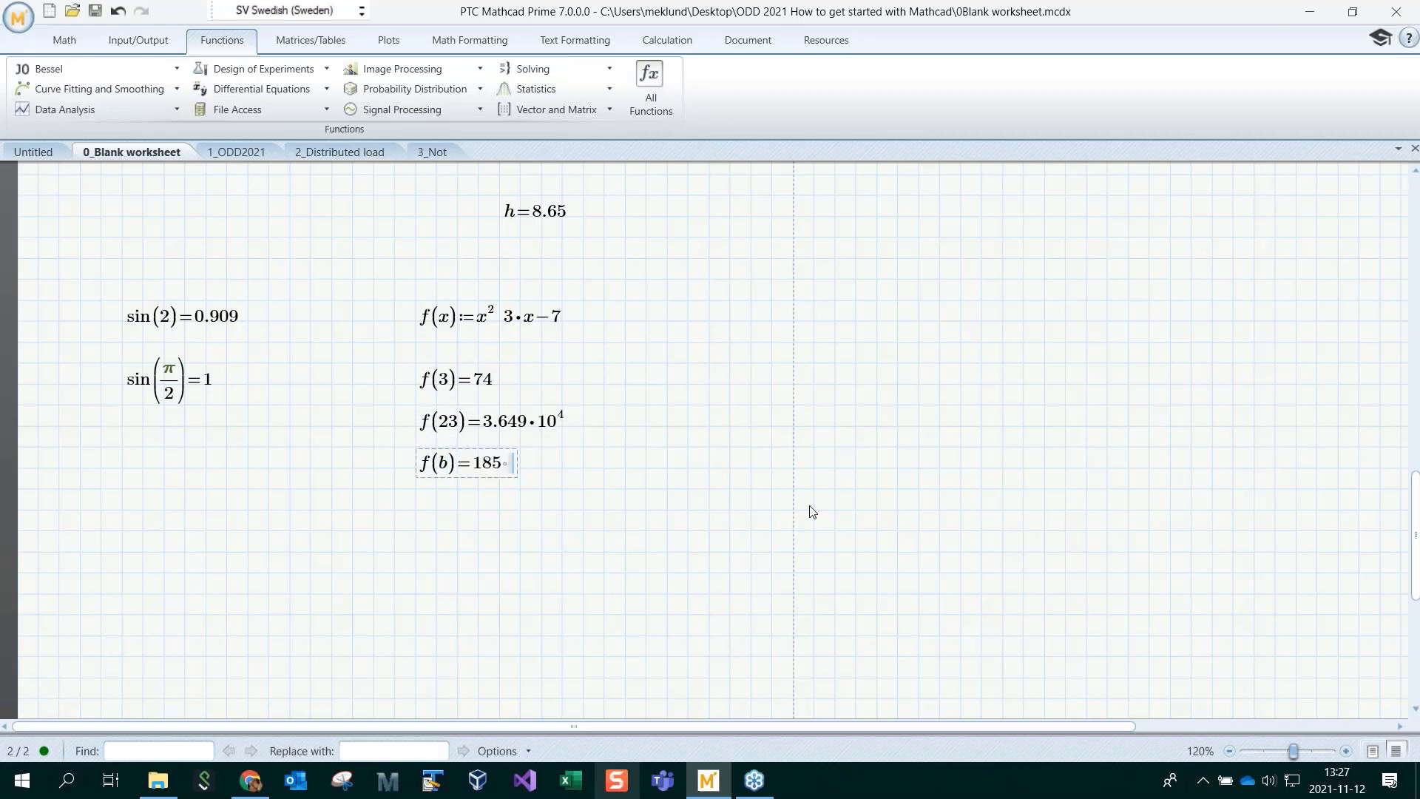
{"action": "key", "text": "Return"}
{"action": "key", "text": "Return"}
{"action": "type", "text": "f(3+8i)"}
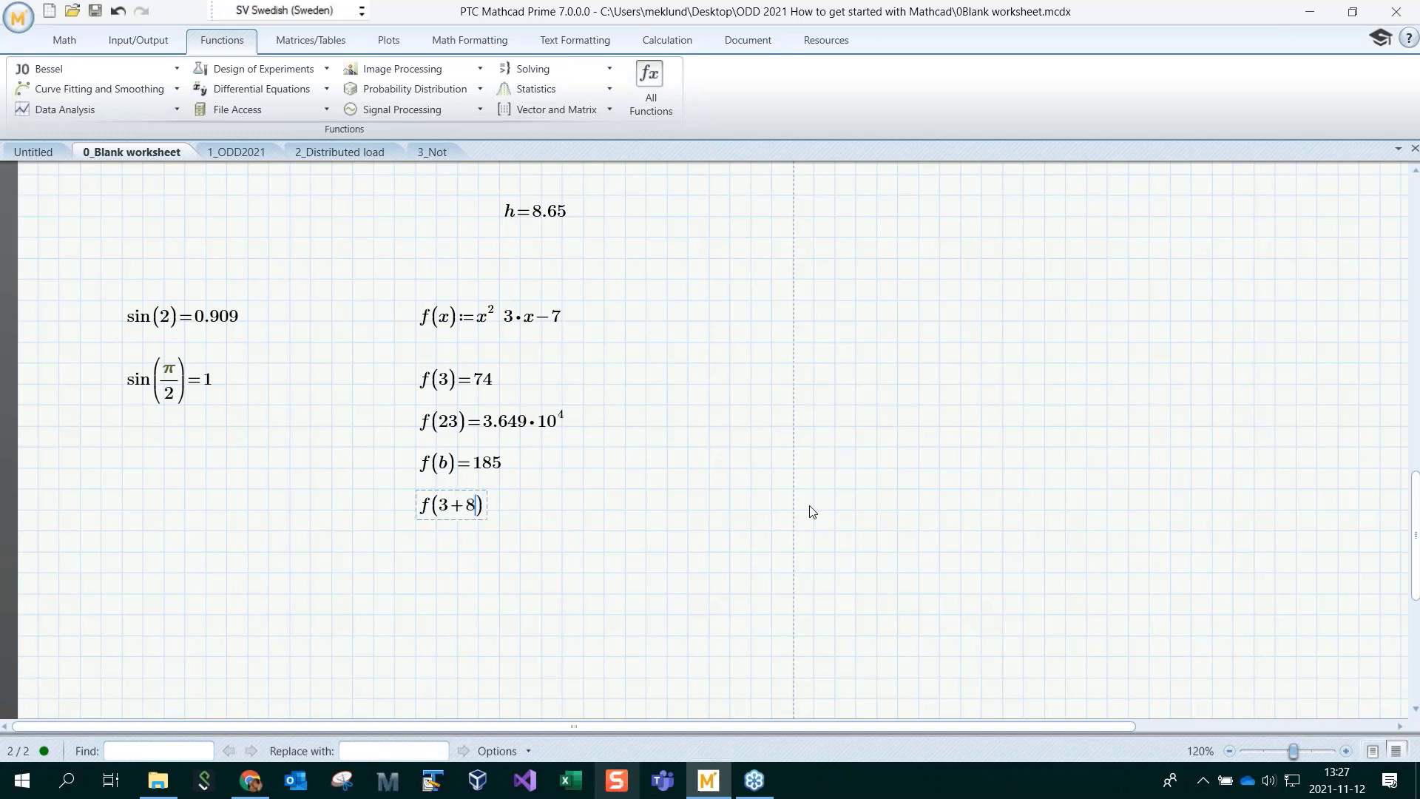
{"action": "type", "text": "=−1.654·10³ −888i"}
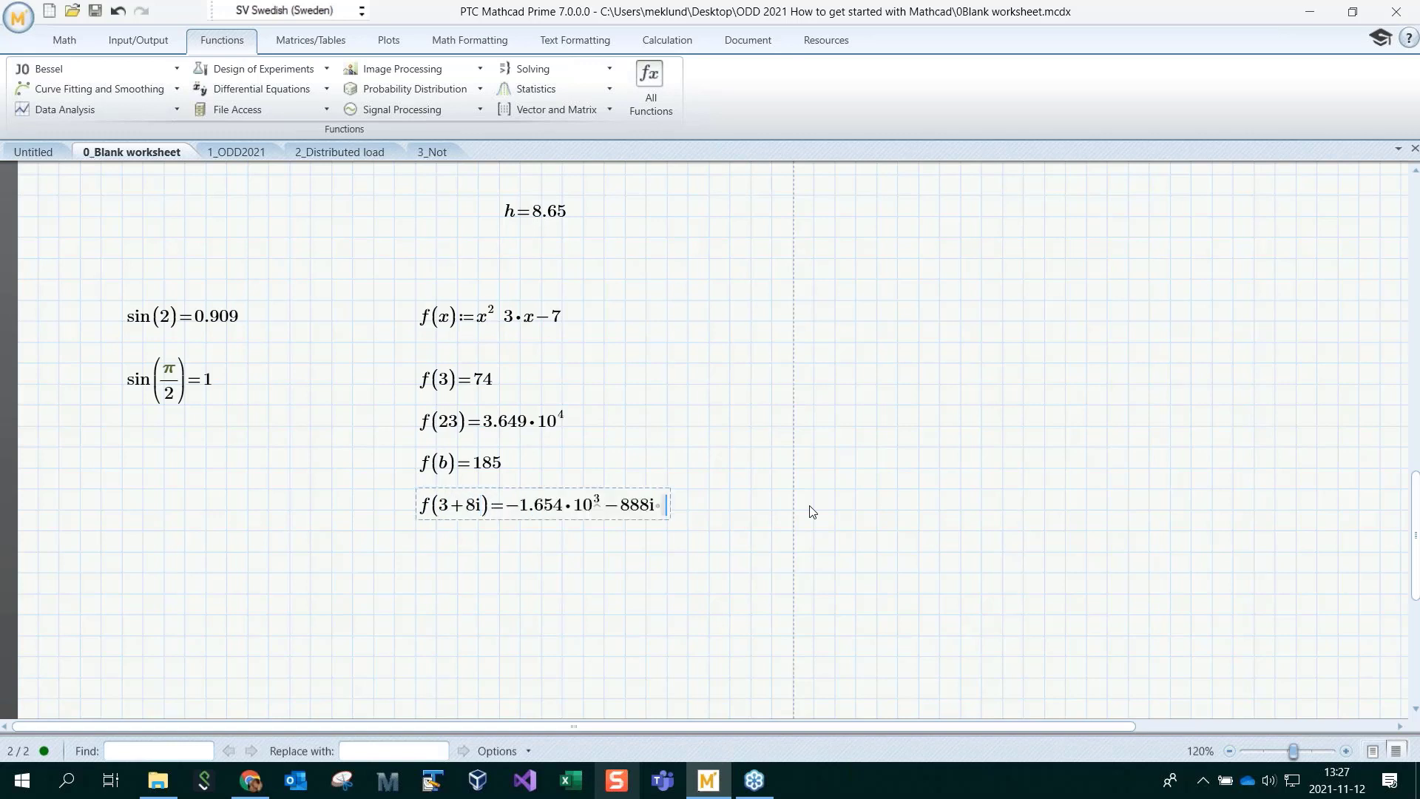
{"action": "left_click", "coordinate": [662, 594]}
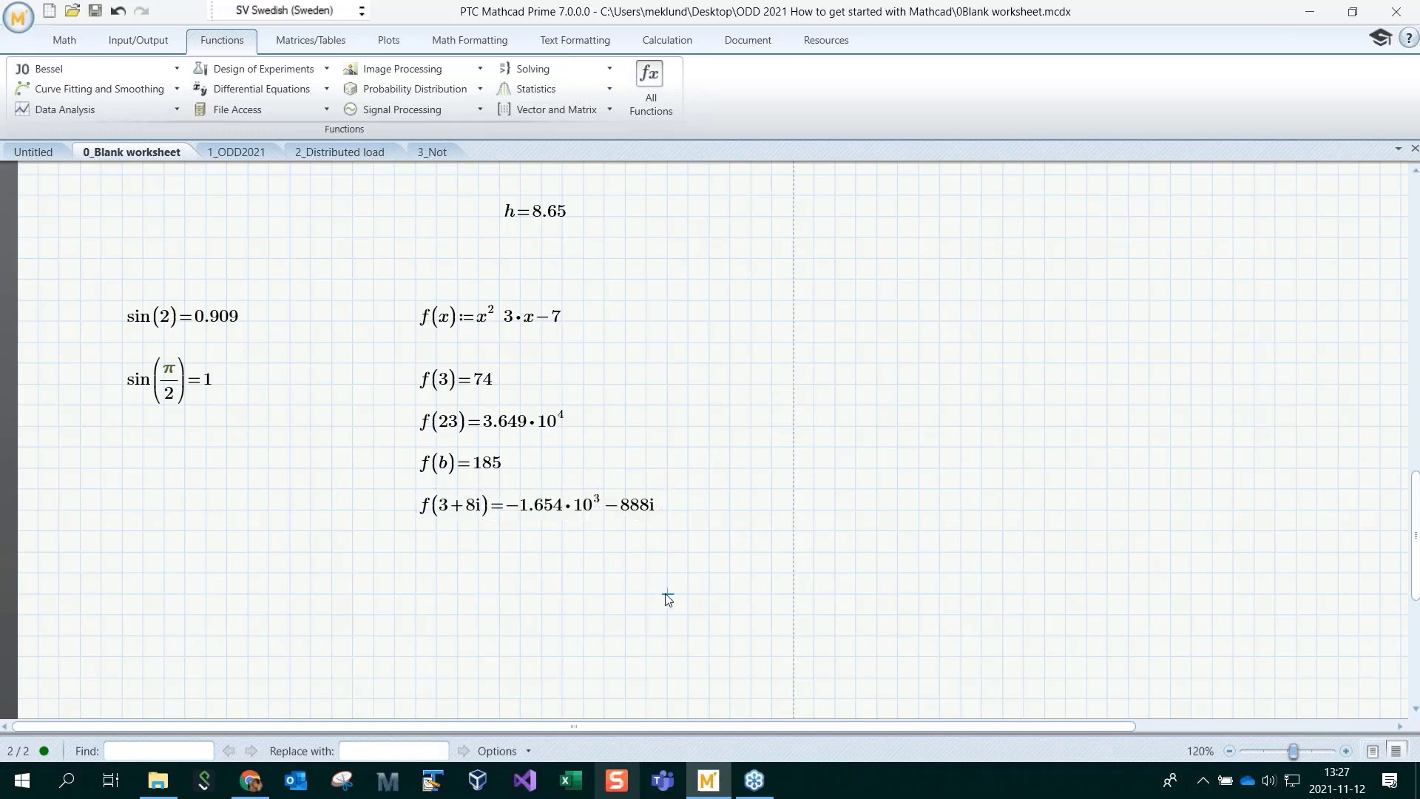
Insert the image volume.png in the empty area below the sin(π/2) expression
{"action": "scroll", "coordinate": [667, 599], "scroll_direction": "down", "scroll_amount": 3}
{"action": "left_click", "coordinate": [60, 395]}
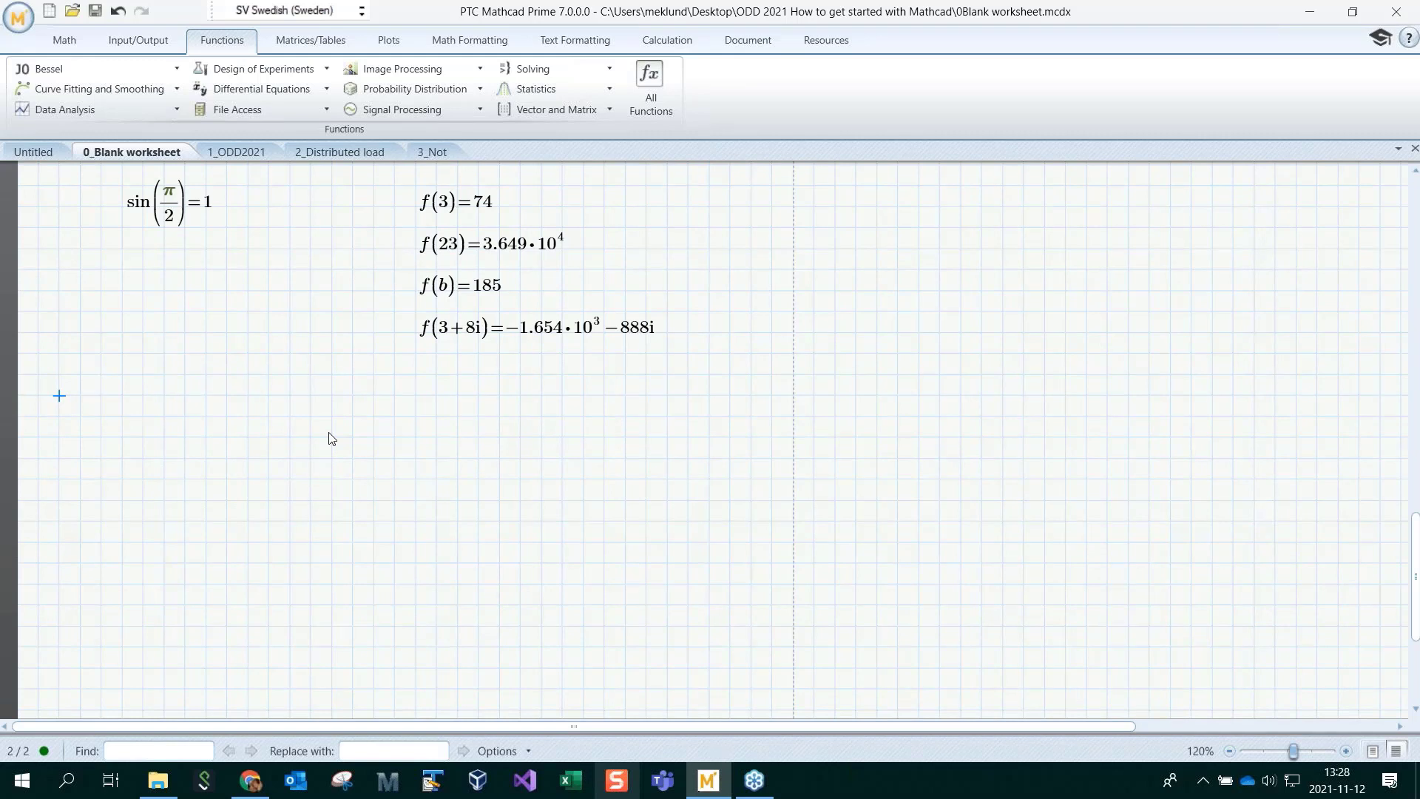
{"action": "left_click", "coordinate": [65, 42]}
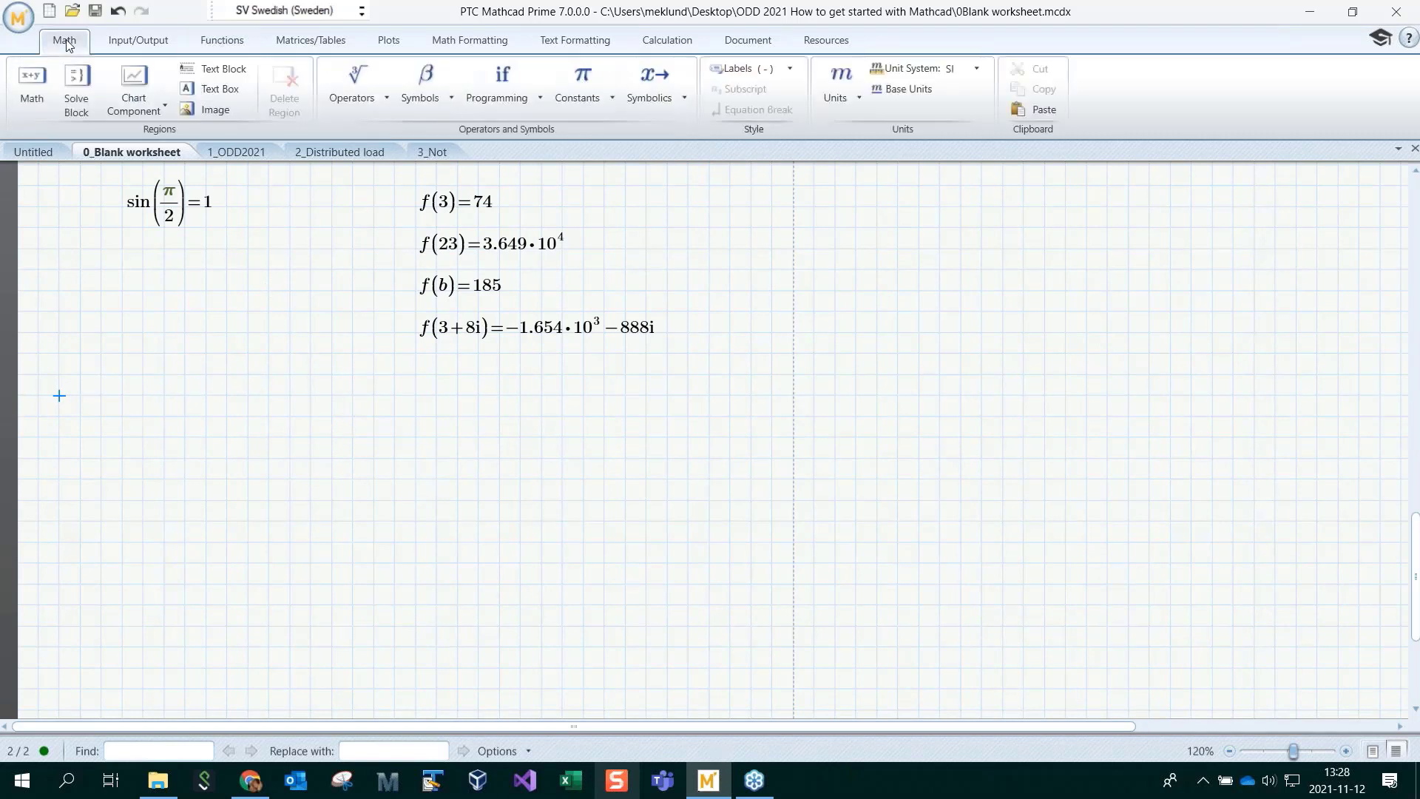
{"action": "left_click", "coordinate": [215, 110]}
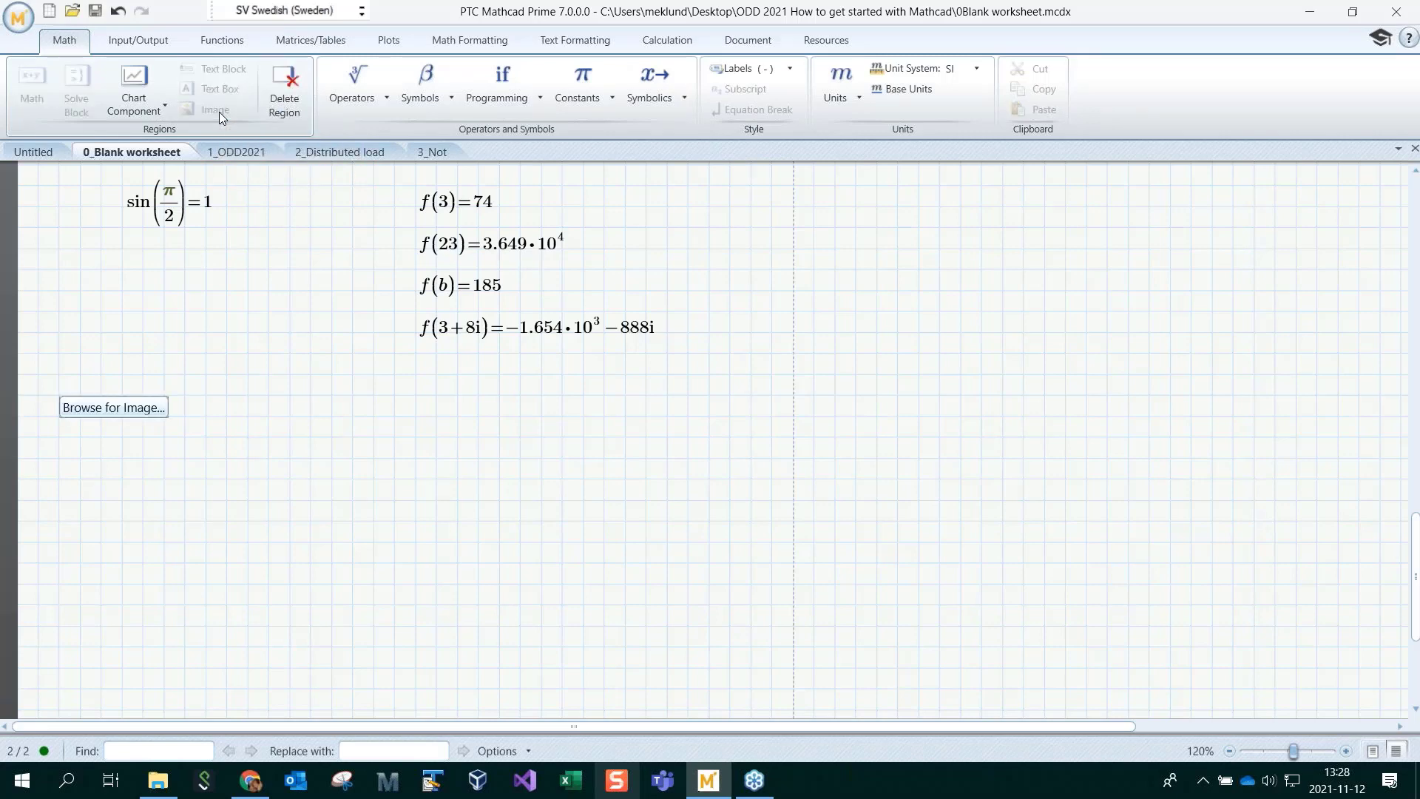
{"action": "left_click", "coordinate": [157, 406]}
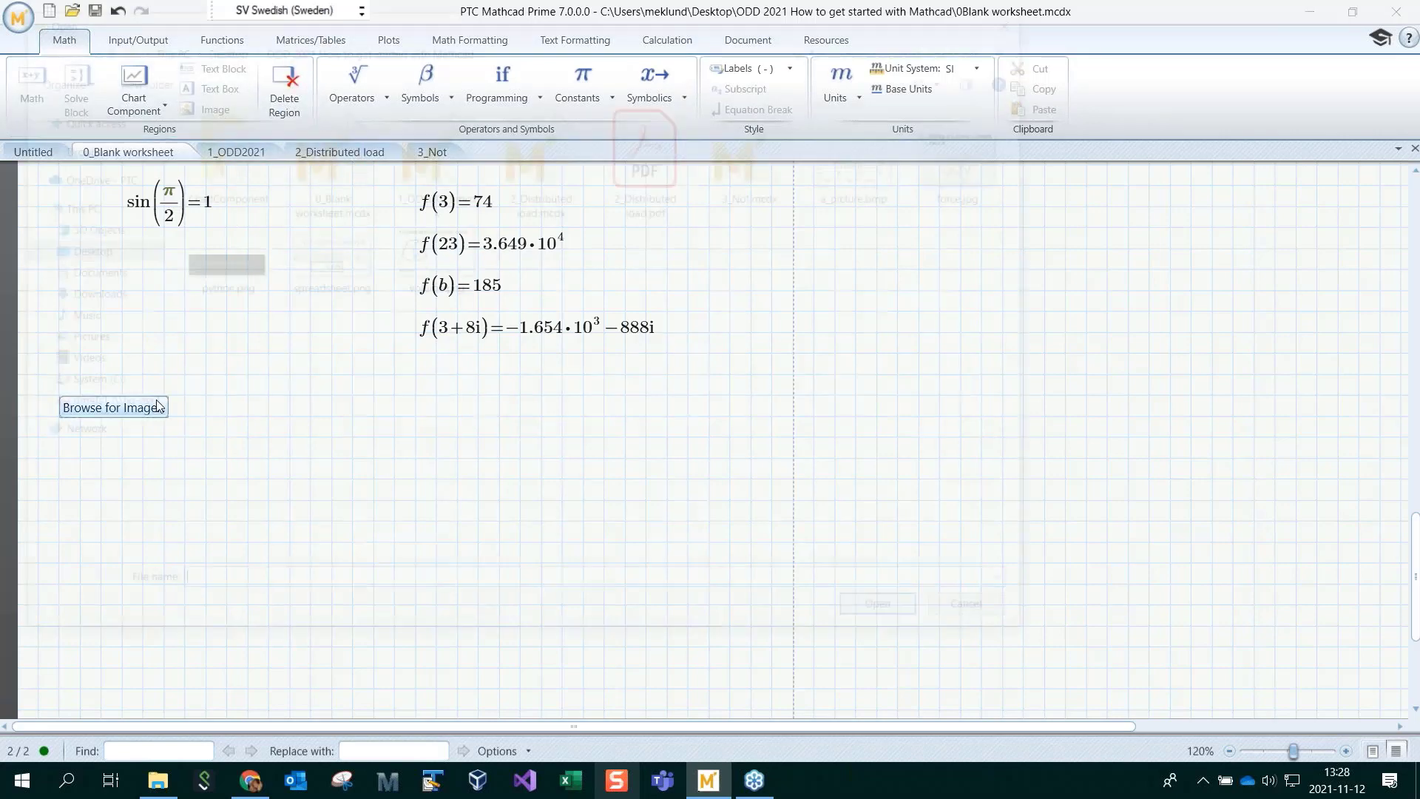
{"action": "double_click", "coordinate": [435, 262]}
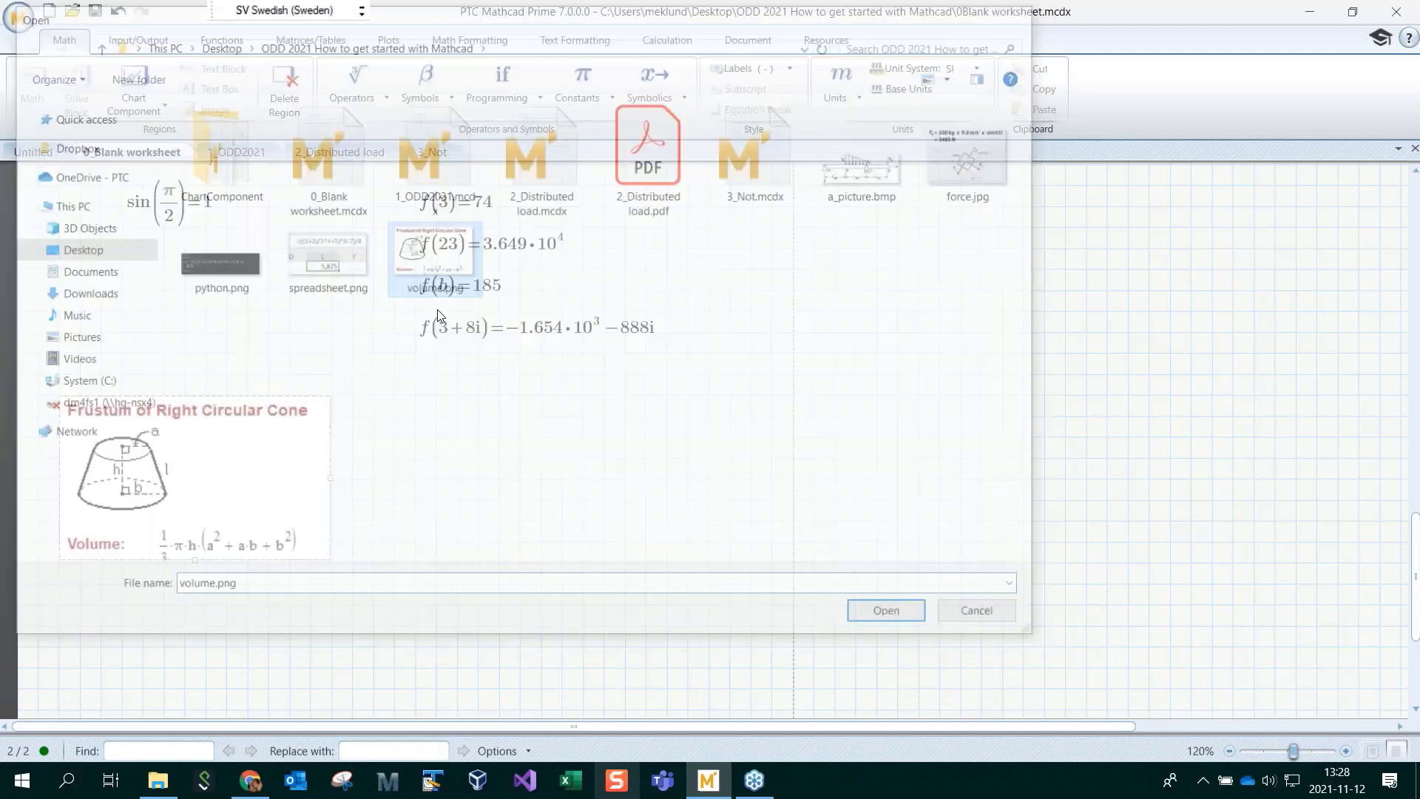
{"action": "left_click", "coordinate": [478, 438]}
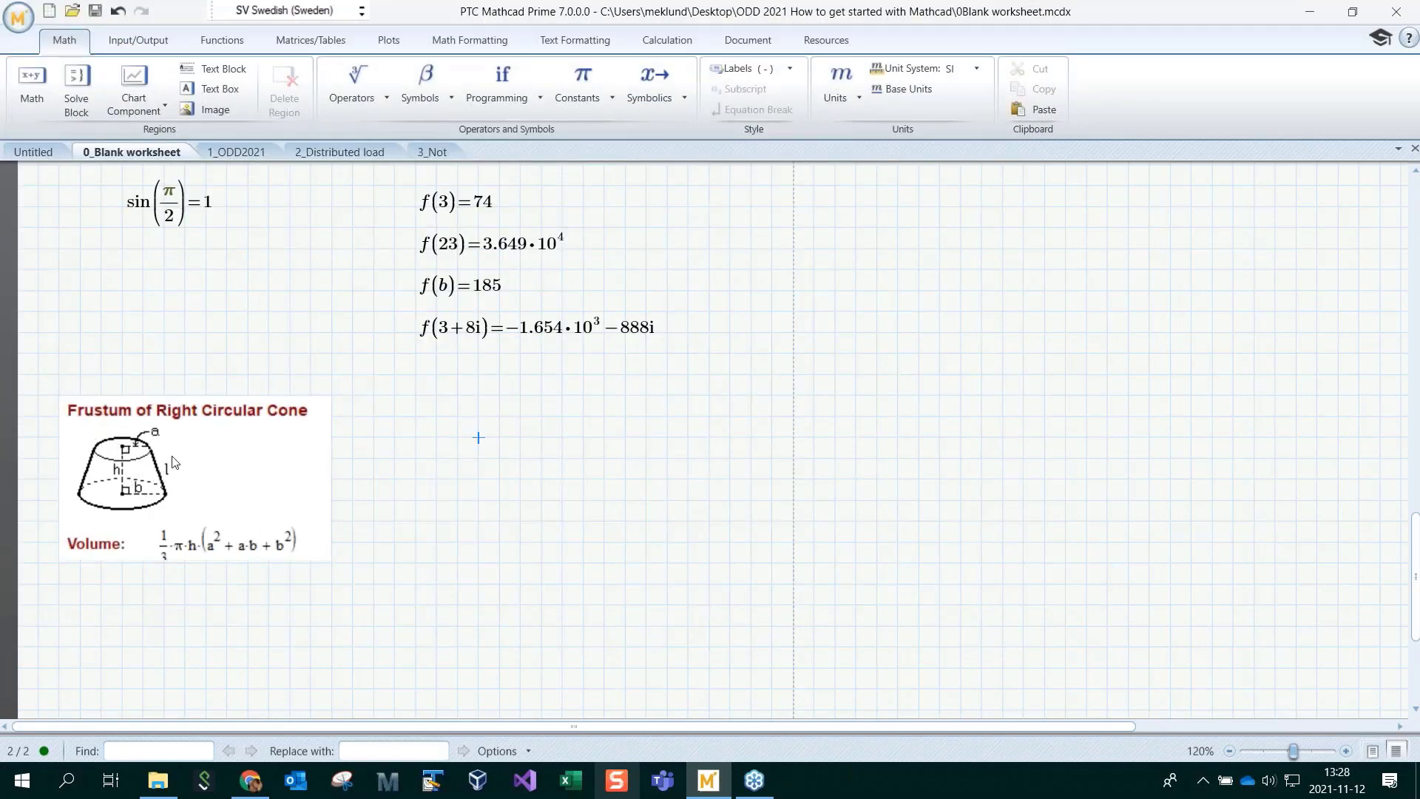
Begin a function definition beside the frustum image, named Vol with subscript frustum and taking the arguments a, b, h
{"action": "left_click", "coordinate": [416, 458]}
{"action": "type", "text": "V"}
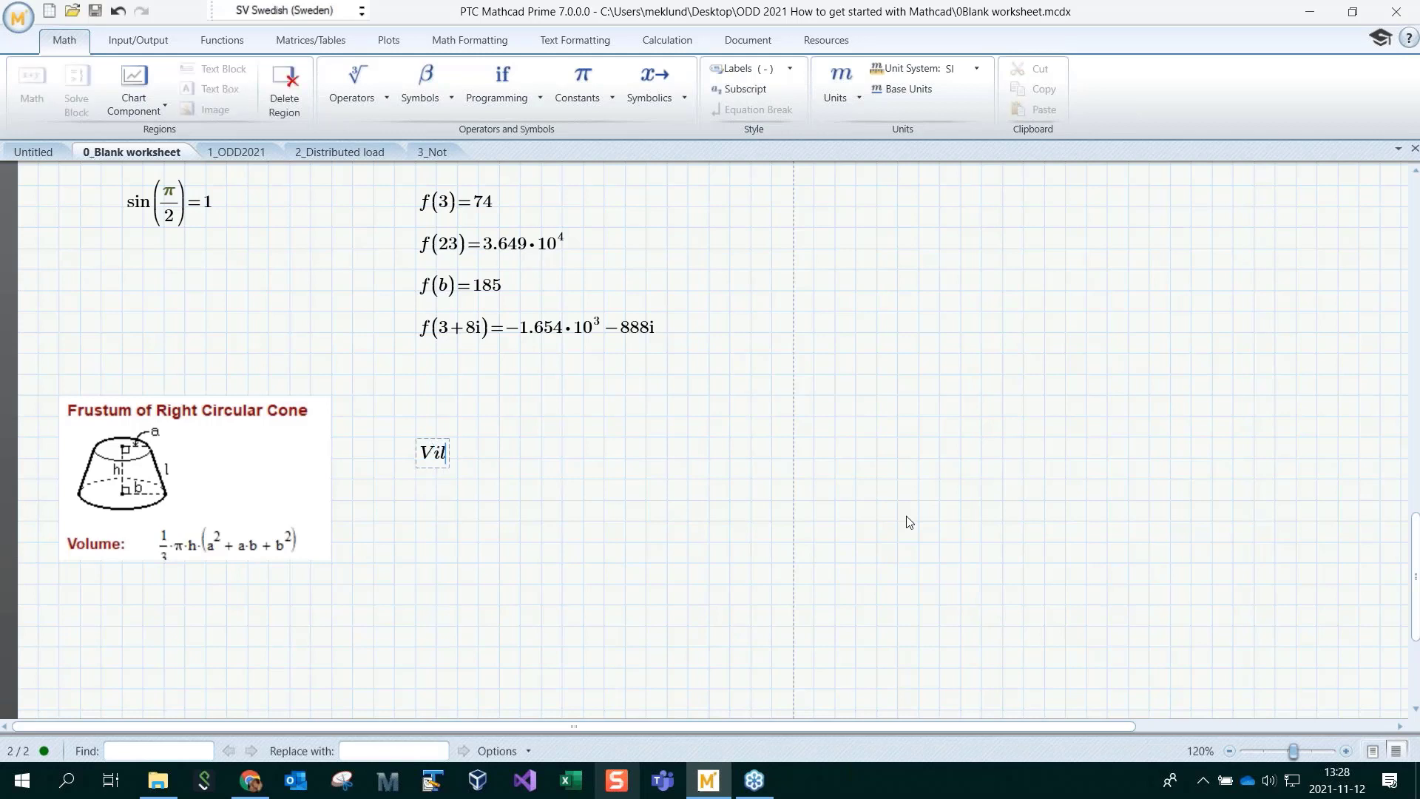
{"action": "type", "text": "ol"}
{"action": "key", "text": "period"}
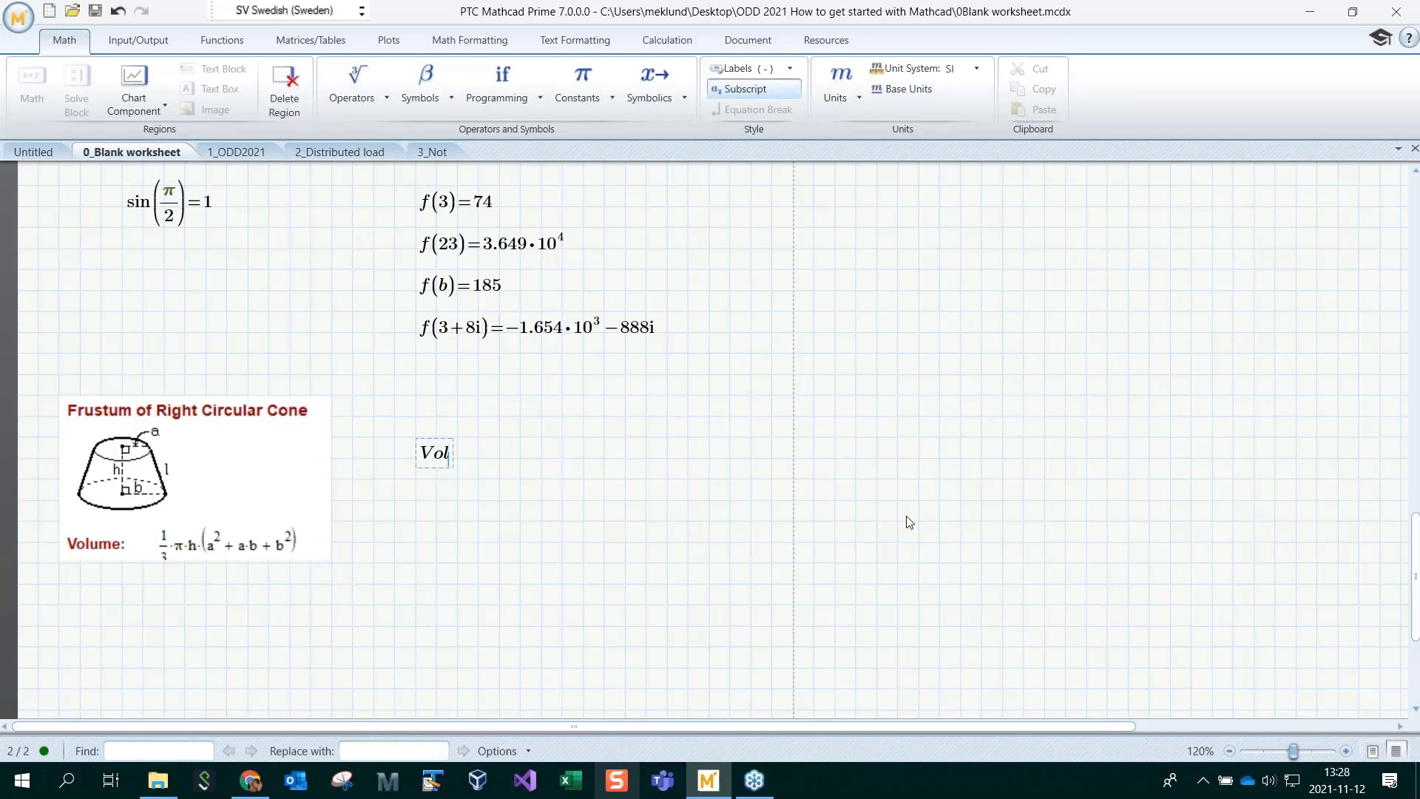
{"action": "type", "text": "frustum("}
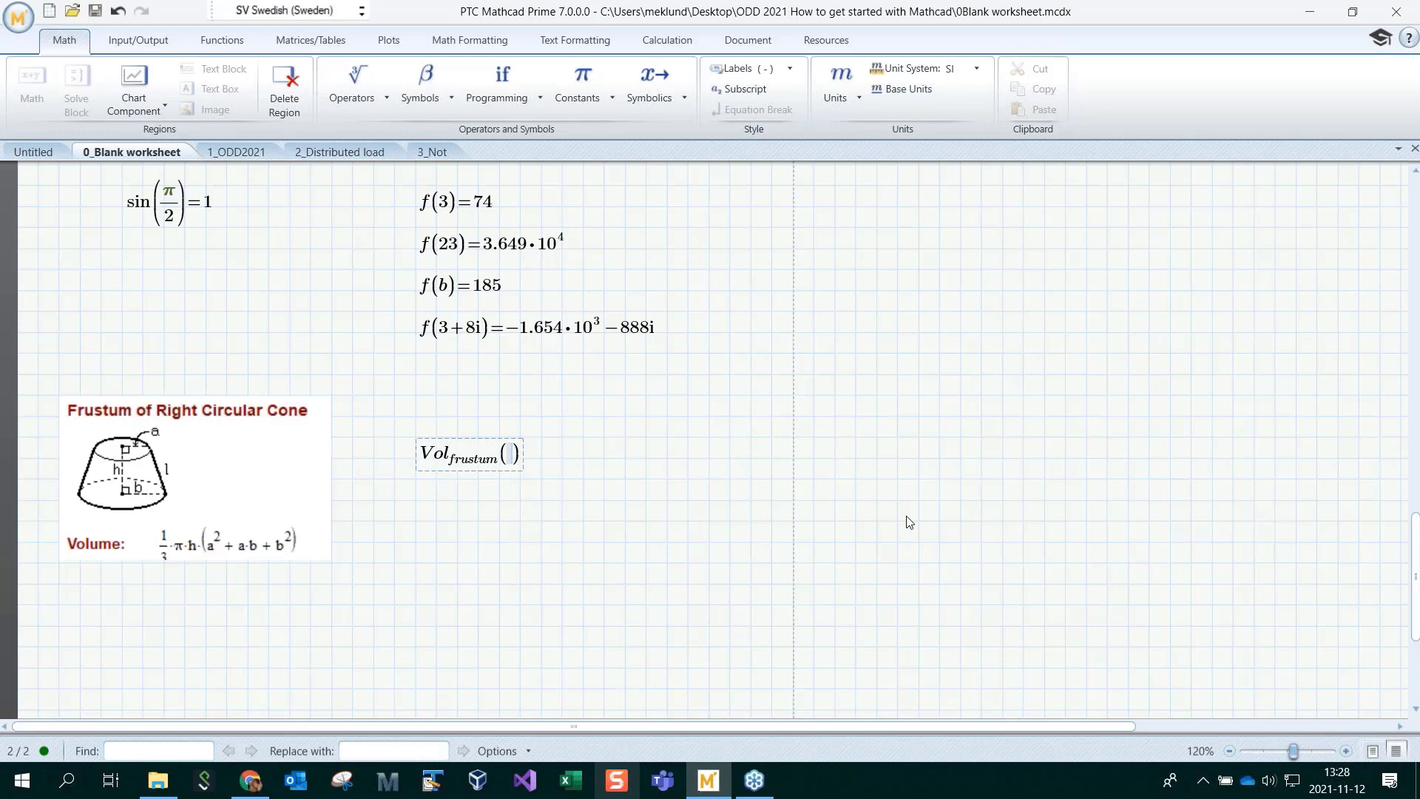
{"action": "type", "text": "a,b,h):="}
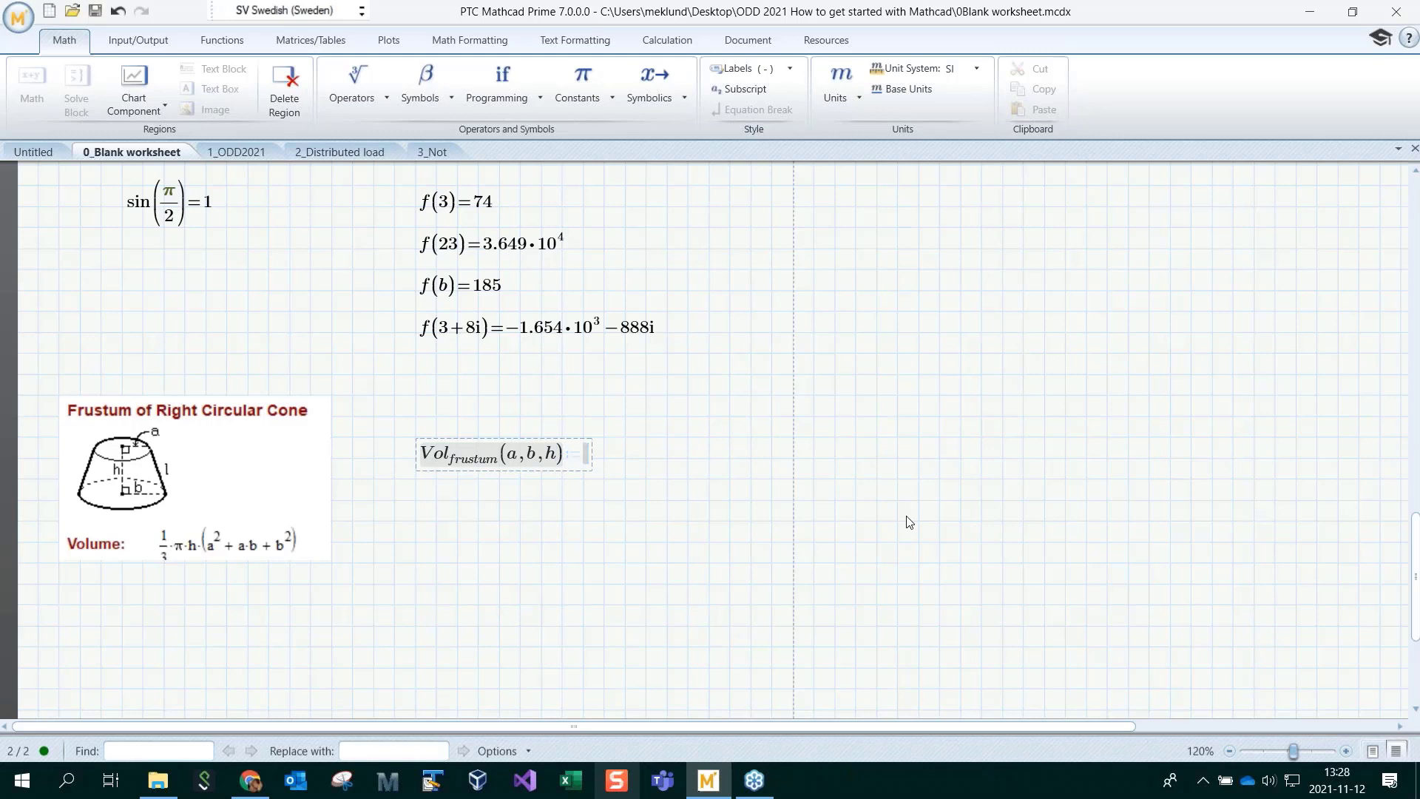
Enter 1/3·π·h·(a² a·b+b²) as the right-hand side of the frustum volume function
{"action": "type", "text": "1/3"}
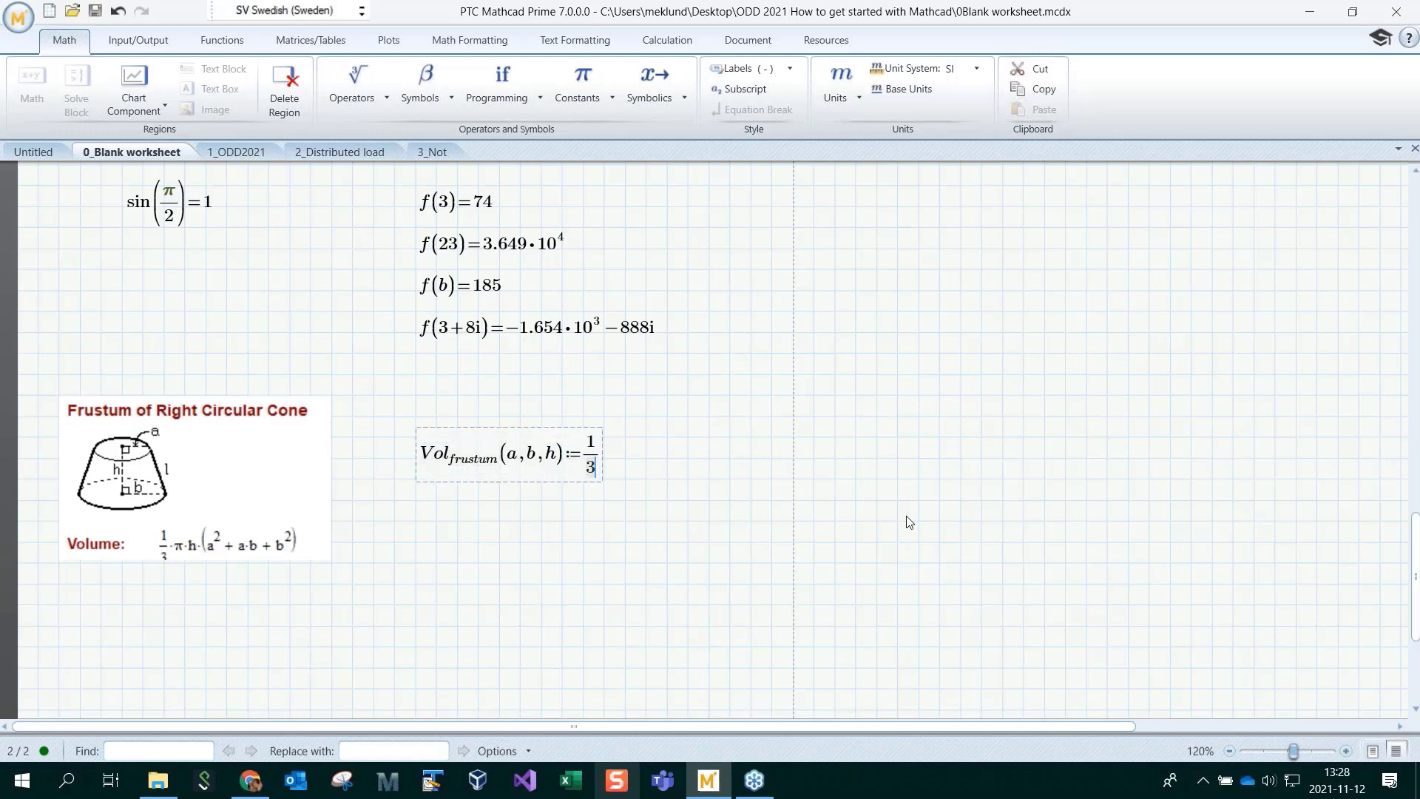
{"action": "key", "text": "space"}
{"action": "type", "text": "*"}
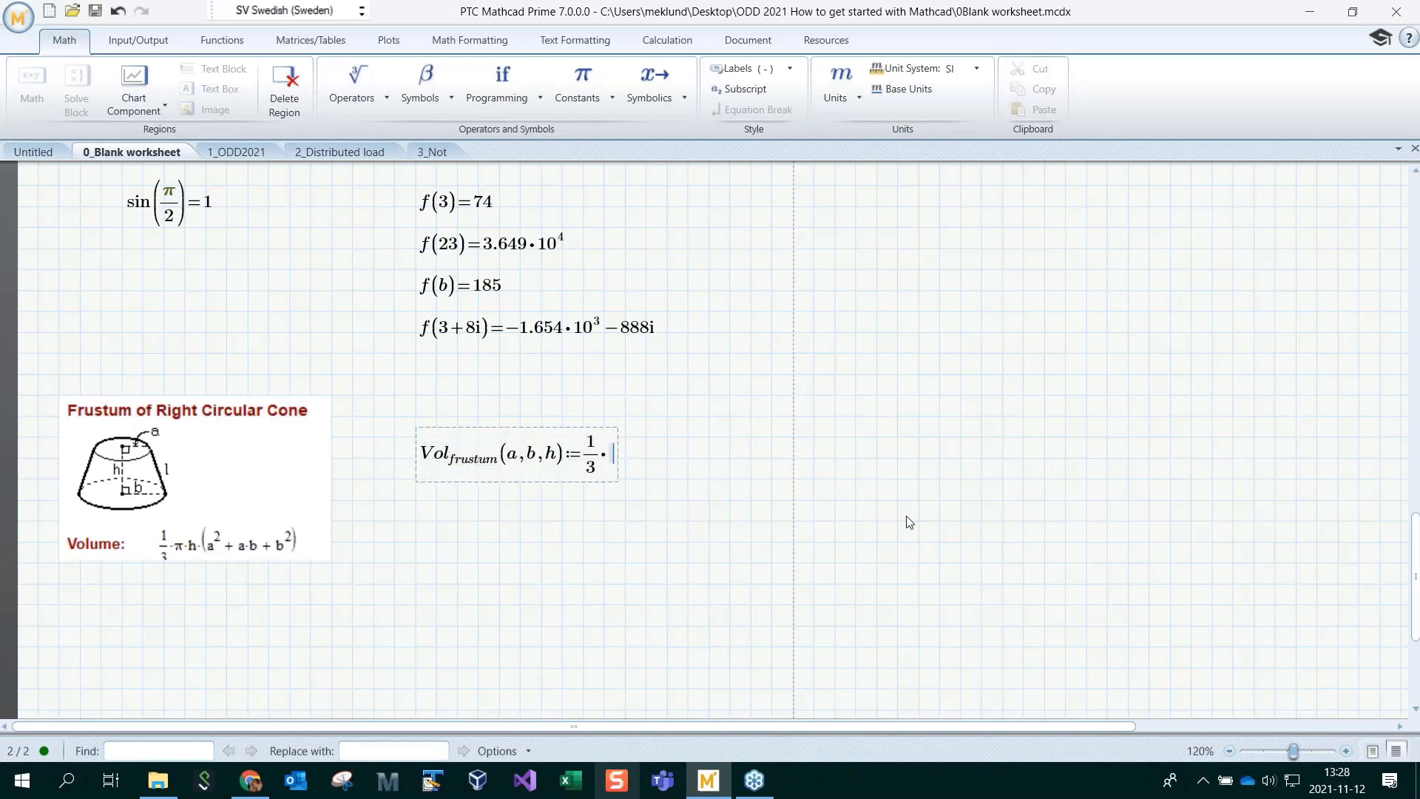
{"action": "type", "text": "p"}
{"action": "key", "text": "ctrl+g"}
{"action": "type", "text": "*"}
{"action": "type", "text": "h*"}
{"action": "type", "text": "("}
{"action": "type", "text": "a"}
{"action": "type", "text": "^2"}
{"action": "key", "text": "Right"}
{"action": "type", "text": "a*b"}
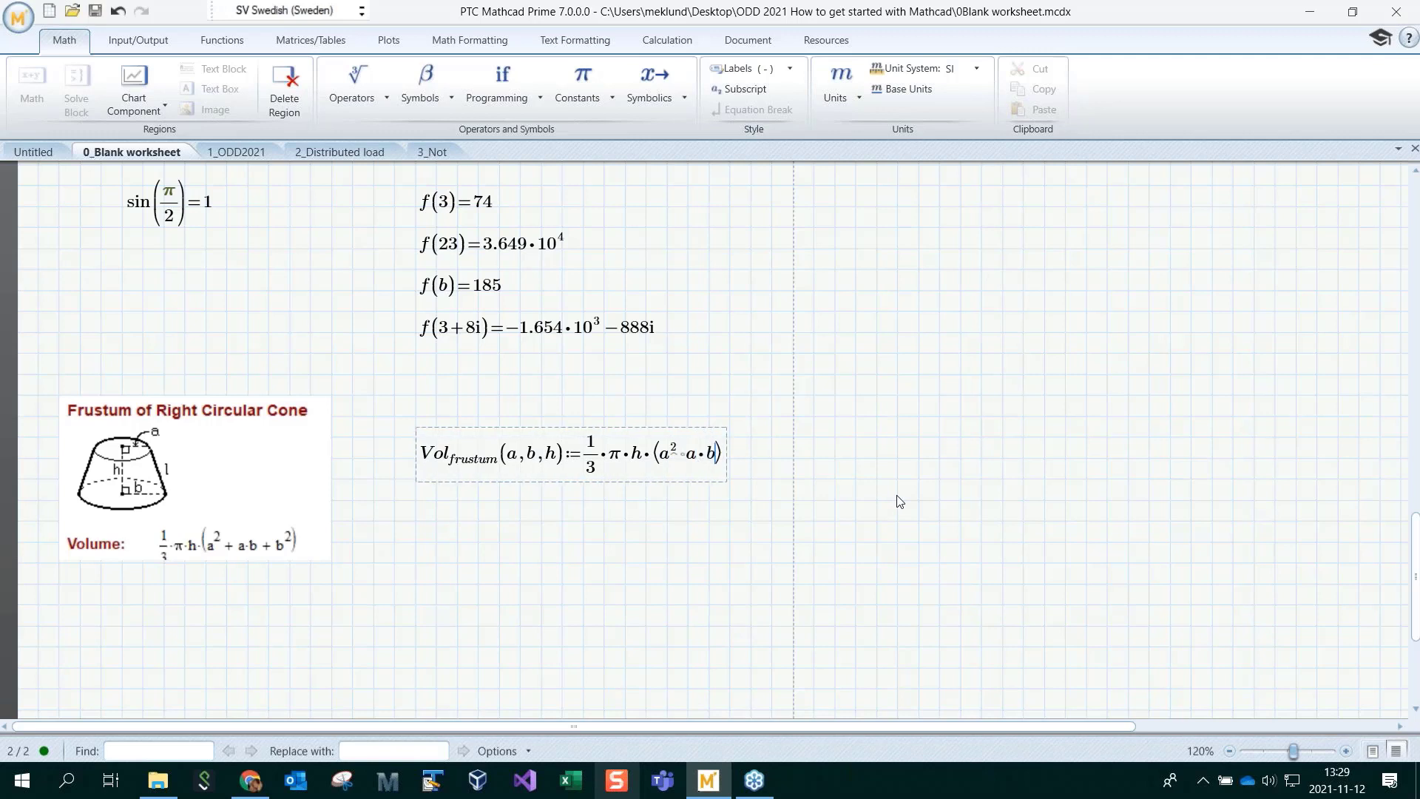
{"action": "type", "text": "+b^2"}
{"action": "key", "text": "Return"}
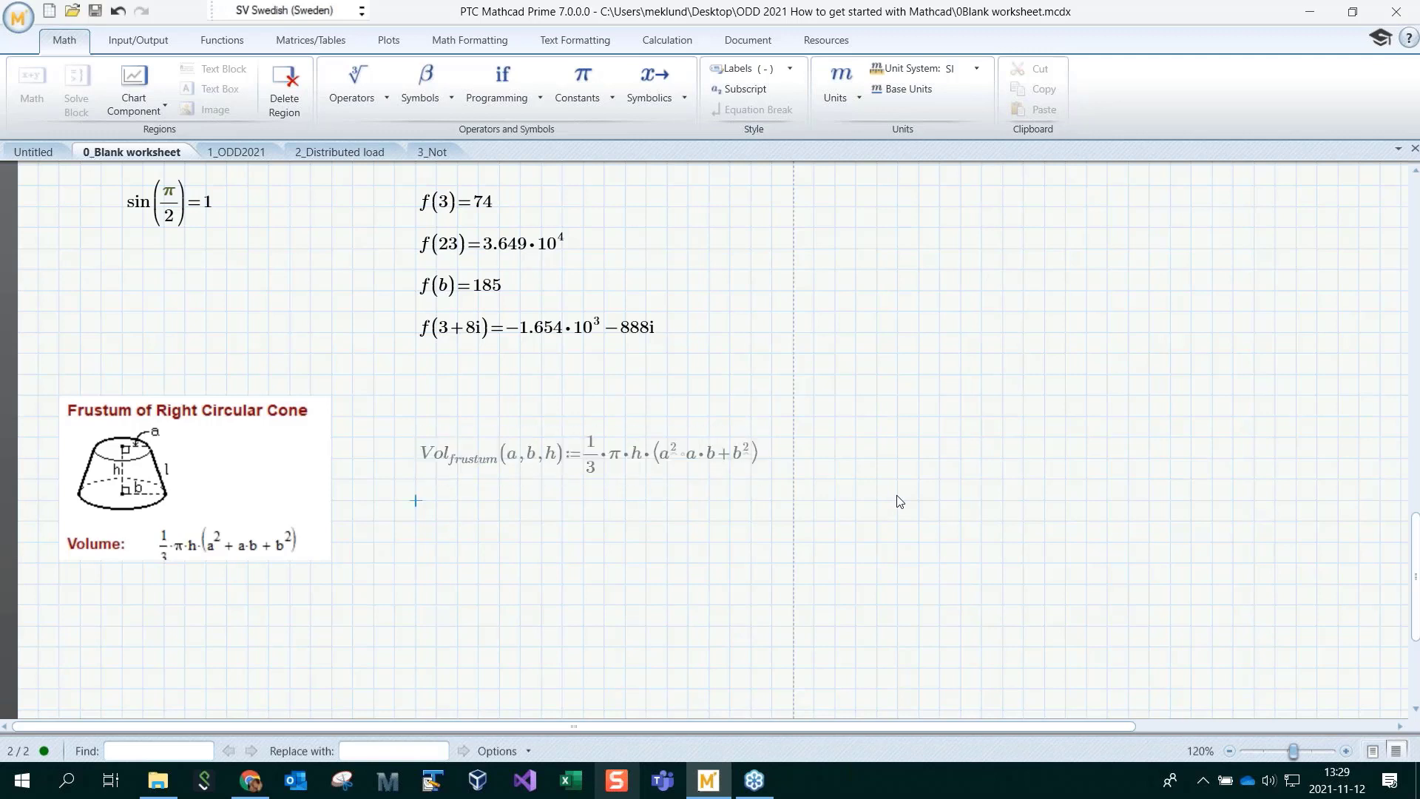
Correct the formula's bracket to (a²+a·b+b²) by adding the plus after a² and removing the extra inner parentheses
{"action": "left_click", "coordinate": [681, 462]}
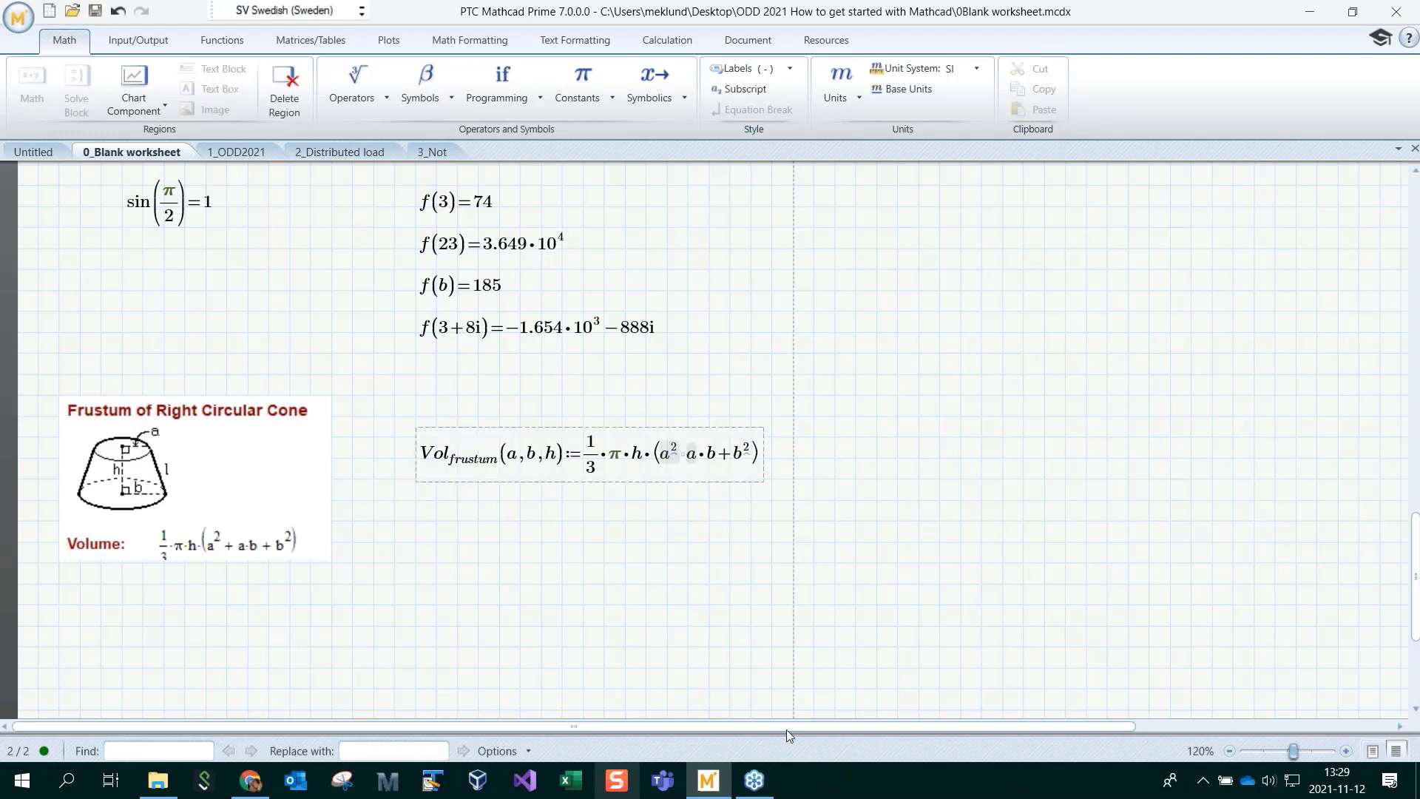
{"action": "type", "text": "+a)"}
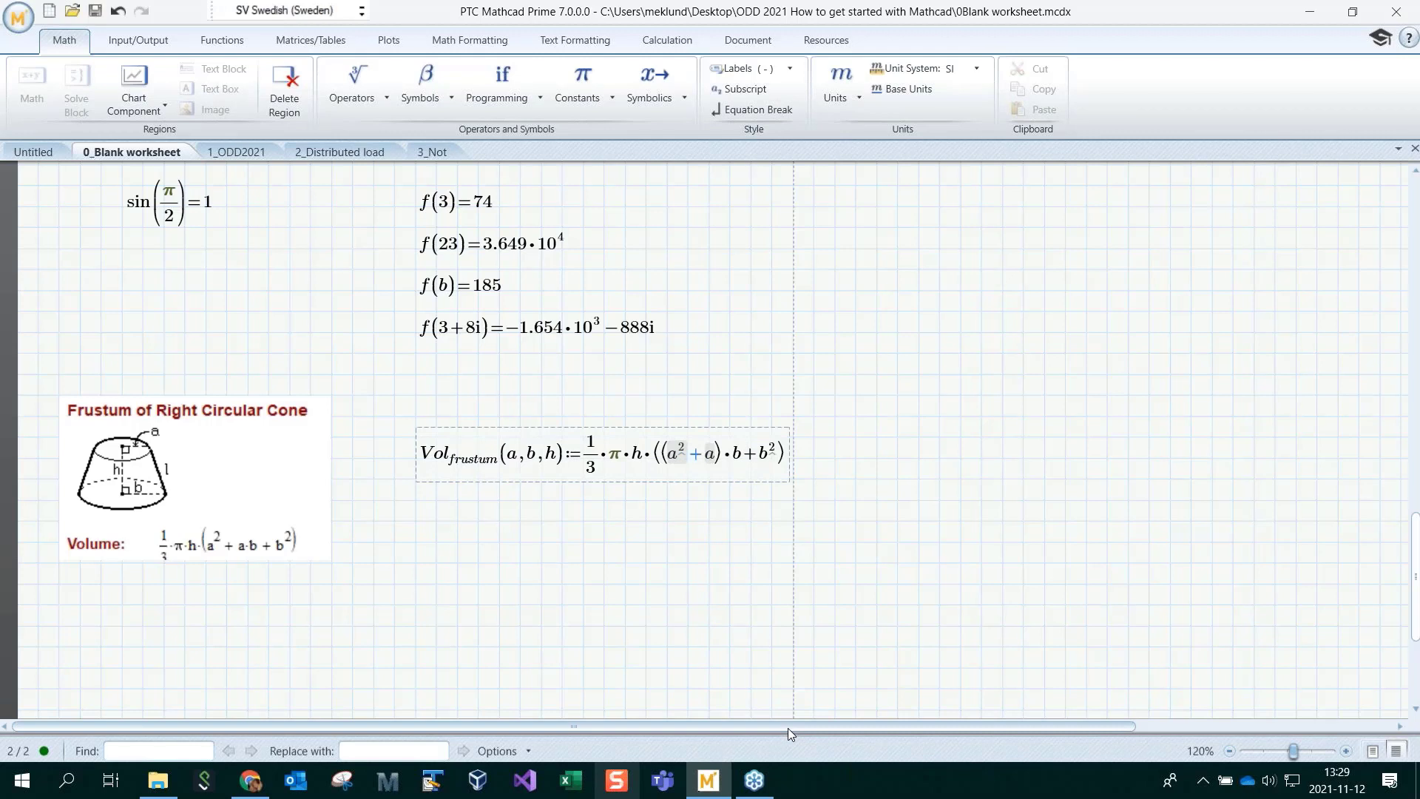
{"action": "left_click", "coordinate": [718, 456]}
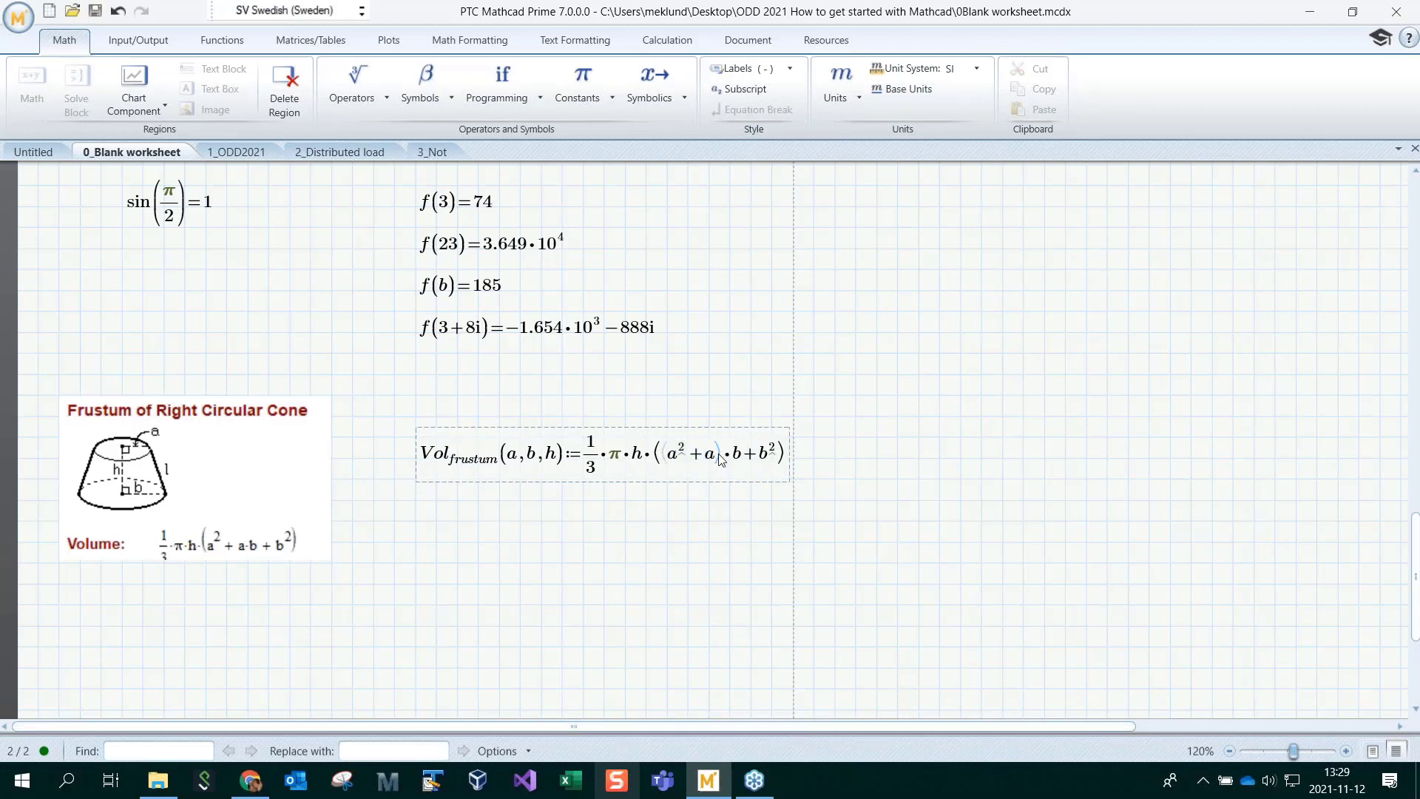
{"action": "key", "text": "BackSpace"}
{"action": "key", "text": "BackSpace"}
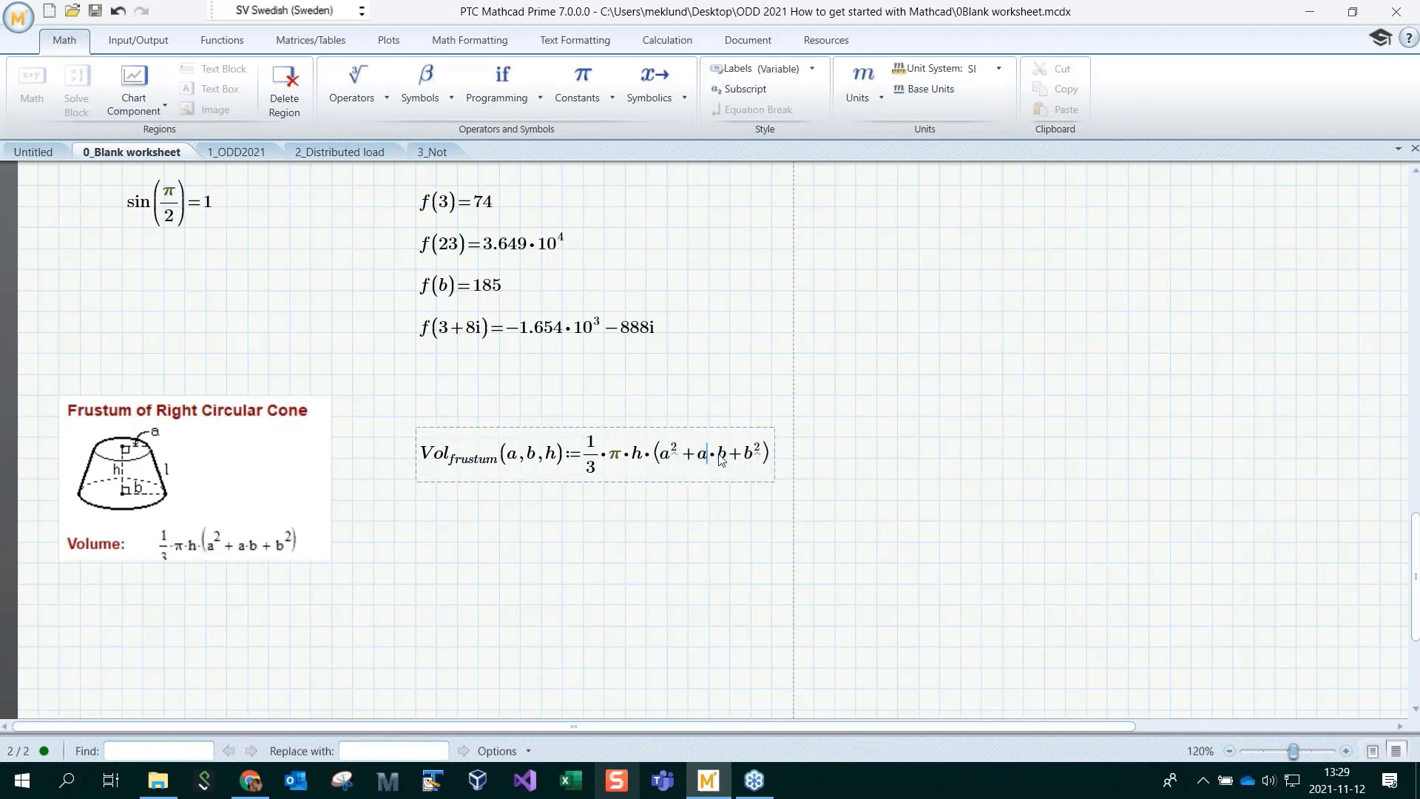
{"action": "left_click", "coordinate": [730, 585]}
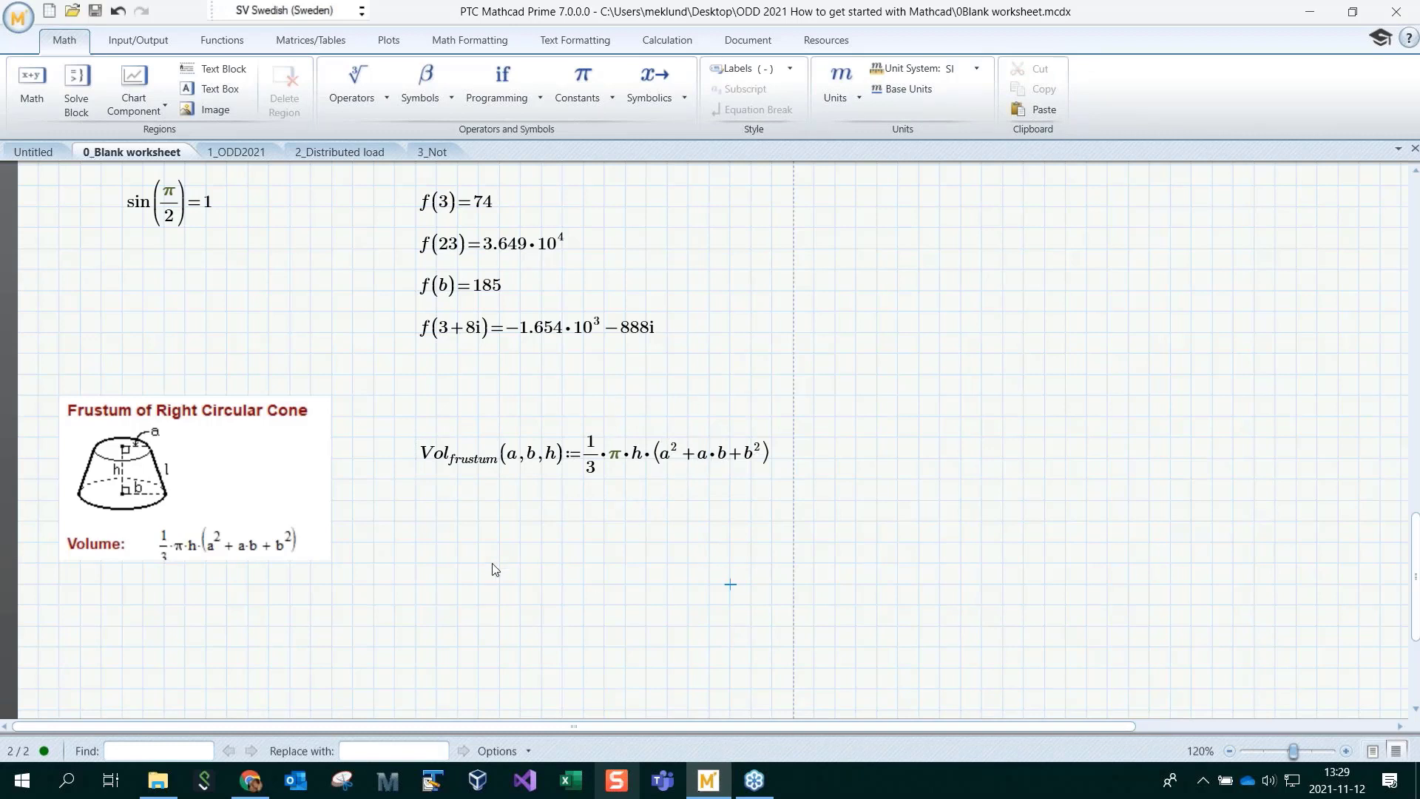
Copy the function call with arguments a, b, h from the frustum volume definition and paste it below
{"action": "left_click", "coordinate": [425, 526]}
{"action": "left_click", "coordinate": [429, 457]}
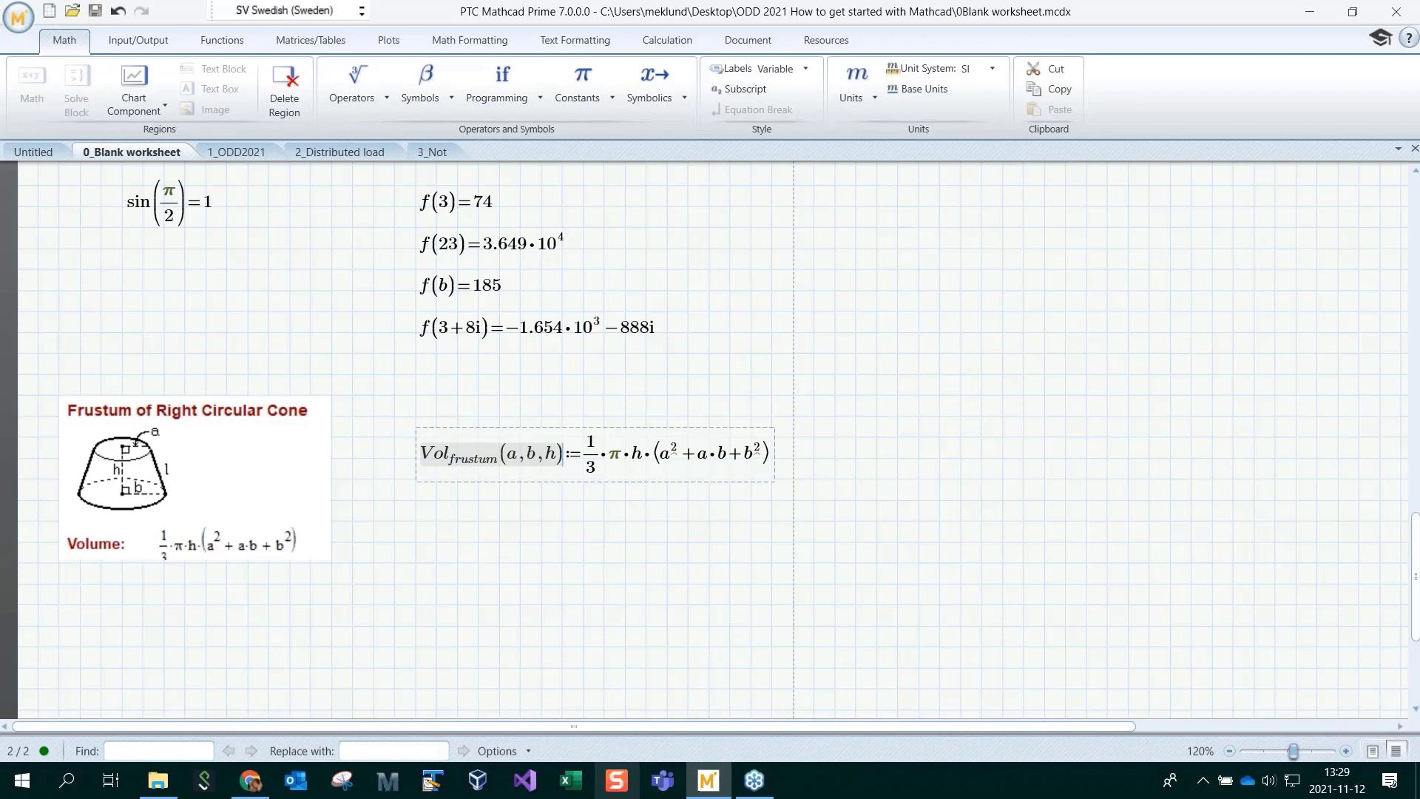
{"action": "key", "text": "ctrl+c"}
{"action": "left_click", "coordinate": [418, 538]}
{"action": "key", "text": "ctrl+v"}
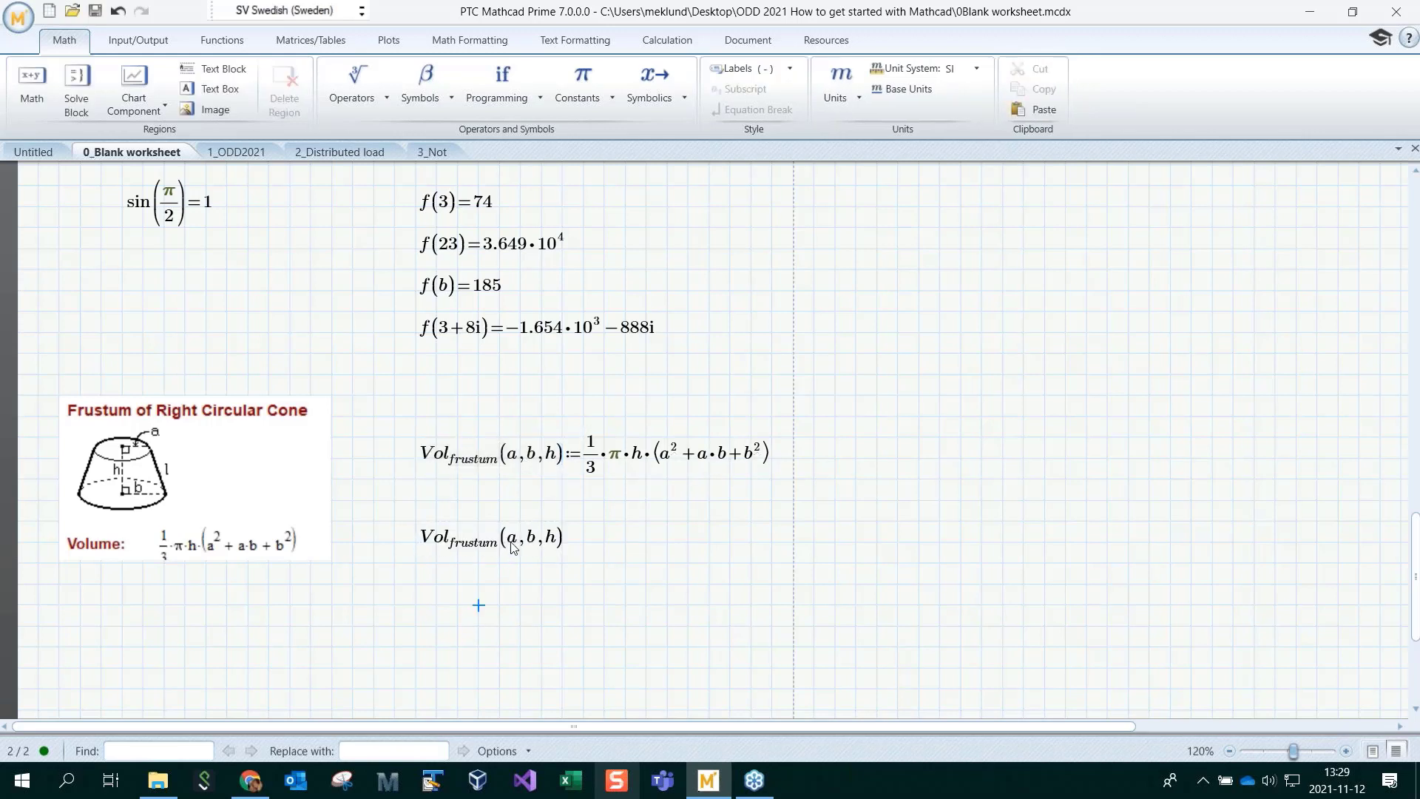
Replace the pasted call's arguments a, b, h with 2, 3 and 4 and evaluate the frustum volume
{"action": "left_click", "coordinate": [516, 545]}
{"action": "type", "text": "2"}
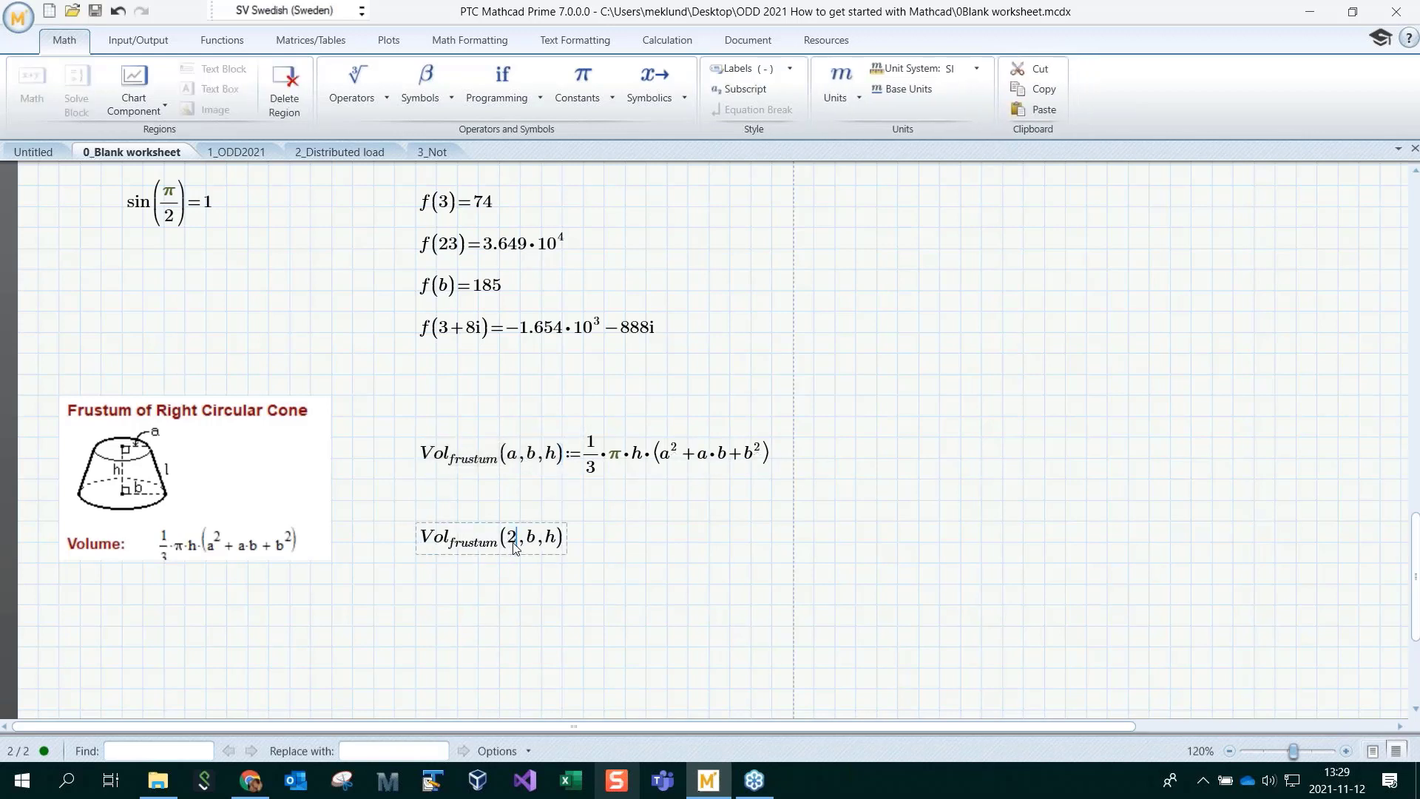
{"action": "double_click", "coordinate": [533, 540]}
{"action": "type", "text": "3"}
{"action": "double_click", "coordinate": [553, 541]}
{"action": "type", "text": "4)"}
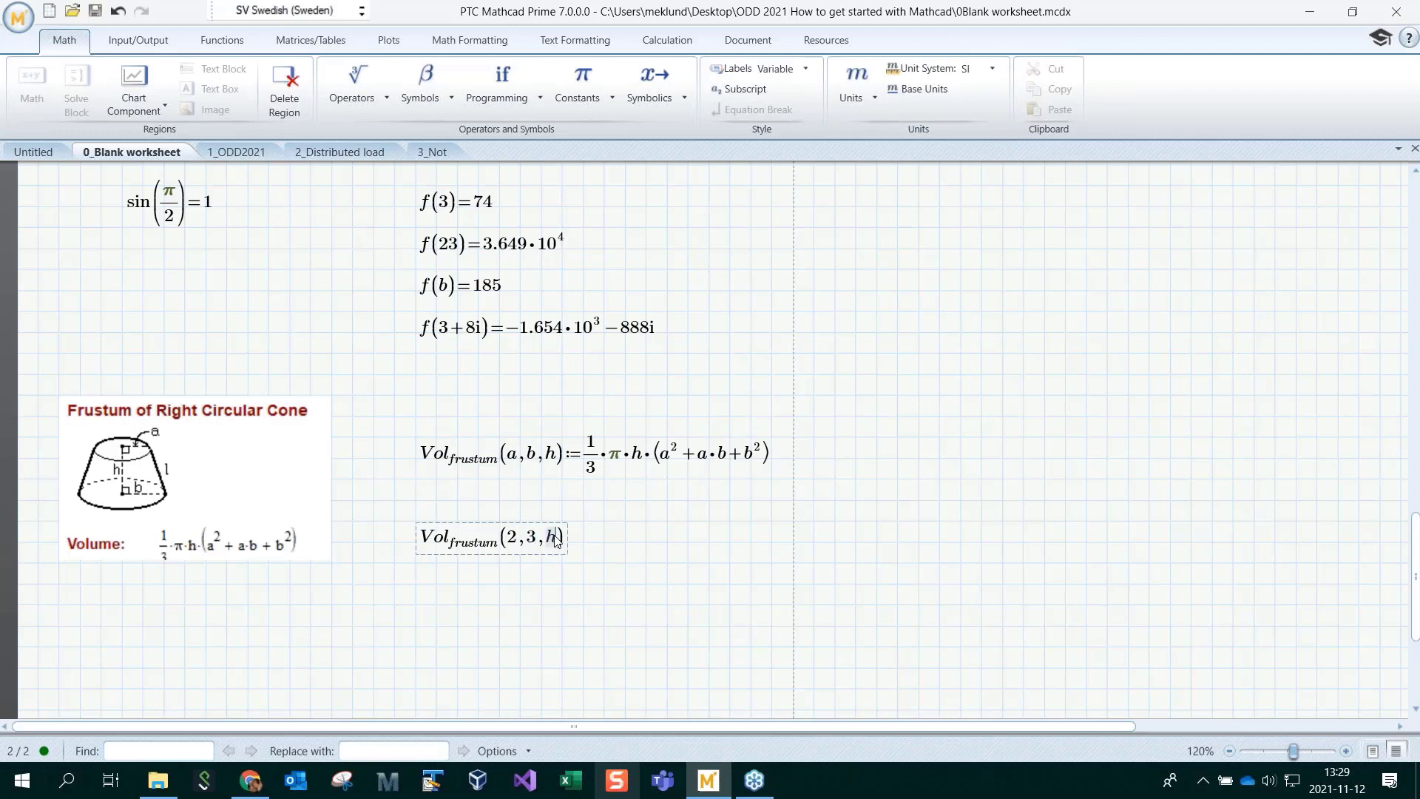
{"action": "type", "text": "=79.587"}
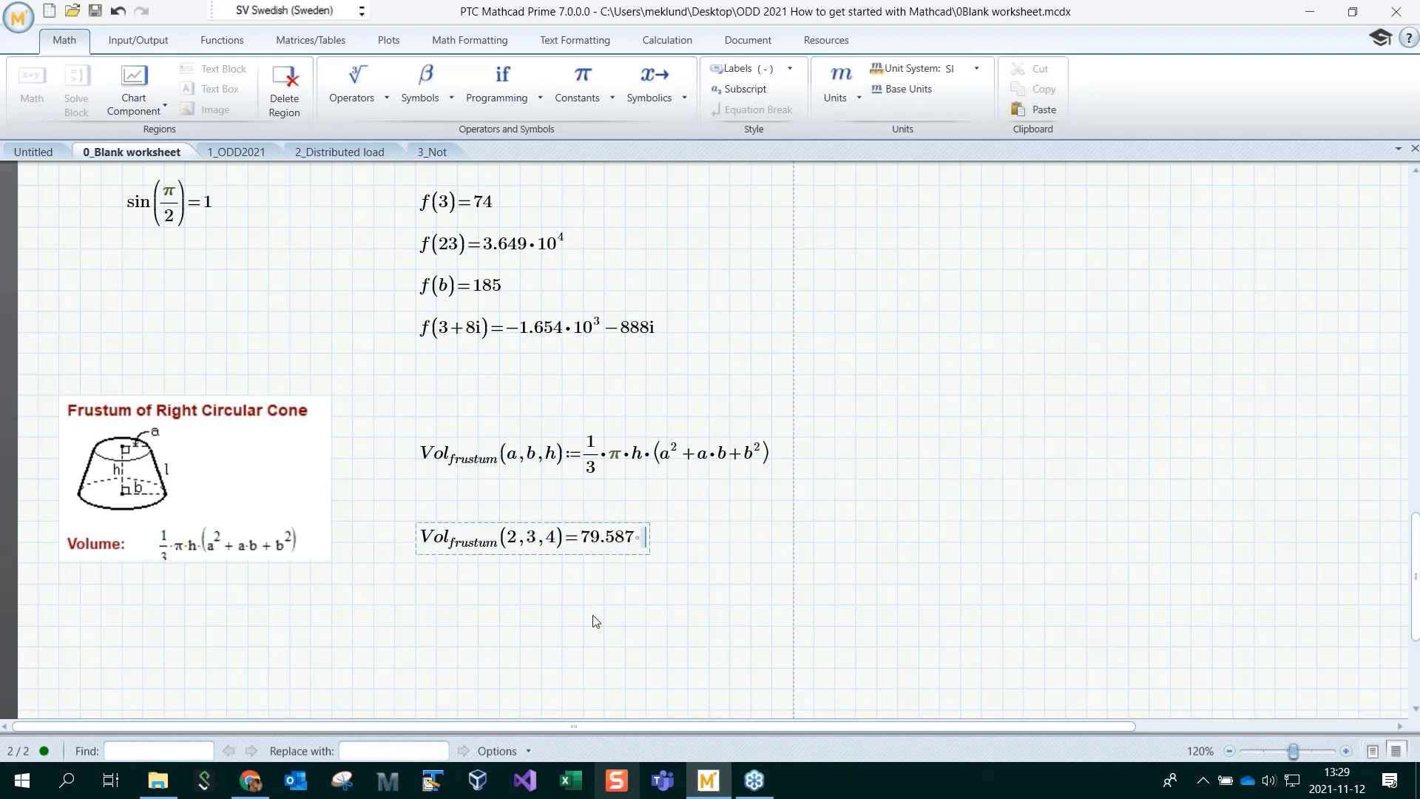
Leave the evaluated volume region and place the cursor in the empty area below the frustum image
{"action": "left_click", "coordinate": [594, 616]}
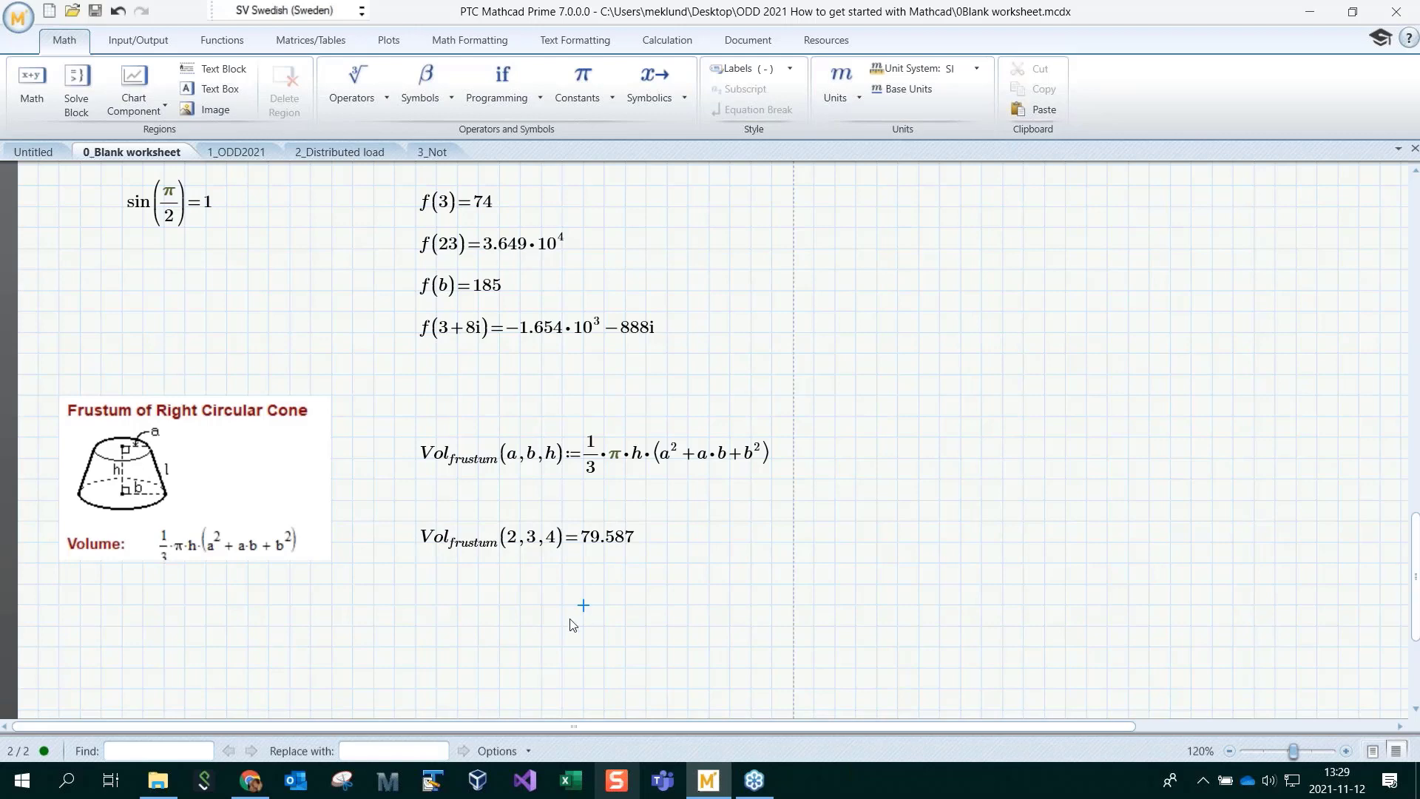
{"action": "scroll", "coordinate": [581, 602], "scroll_direction": "down", "scroll_amount": 3}
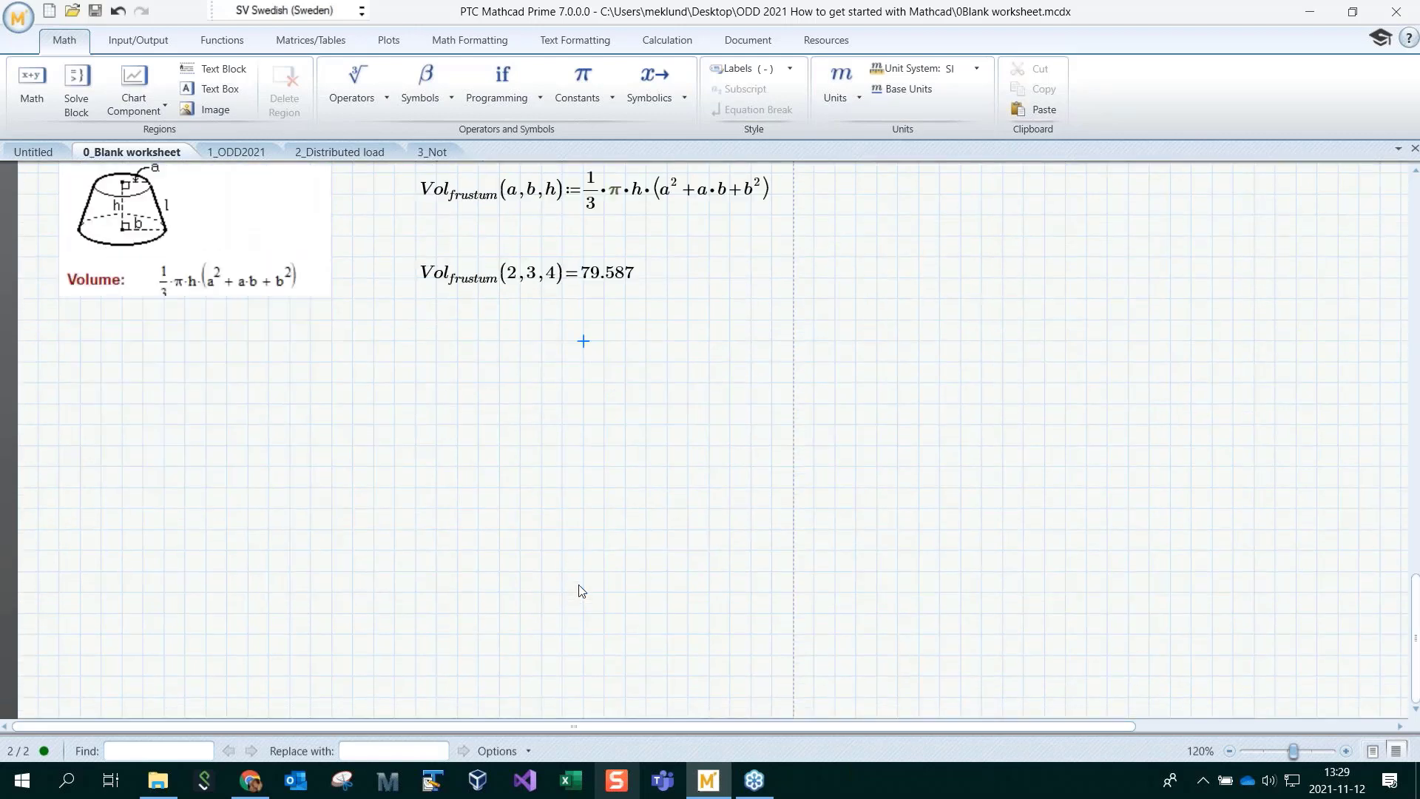
{"action": "left_click", "coordinate": [61, 383]}
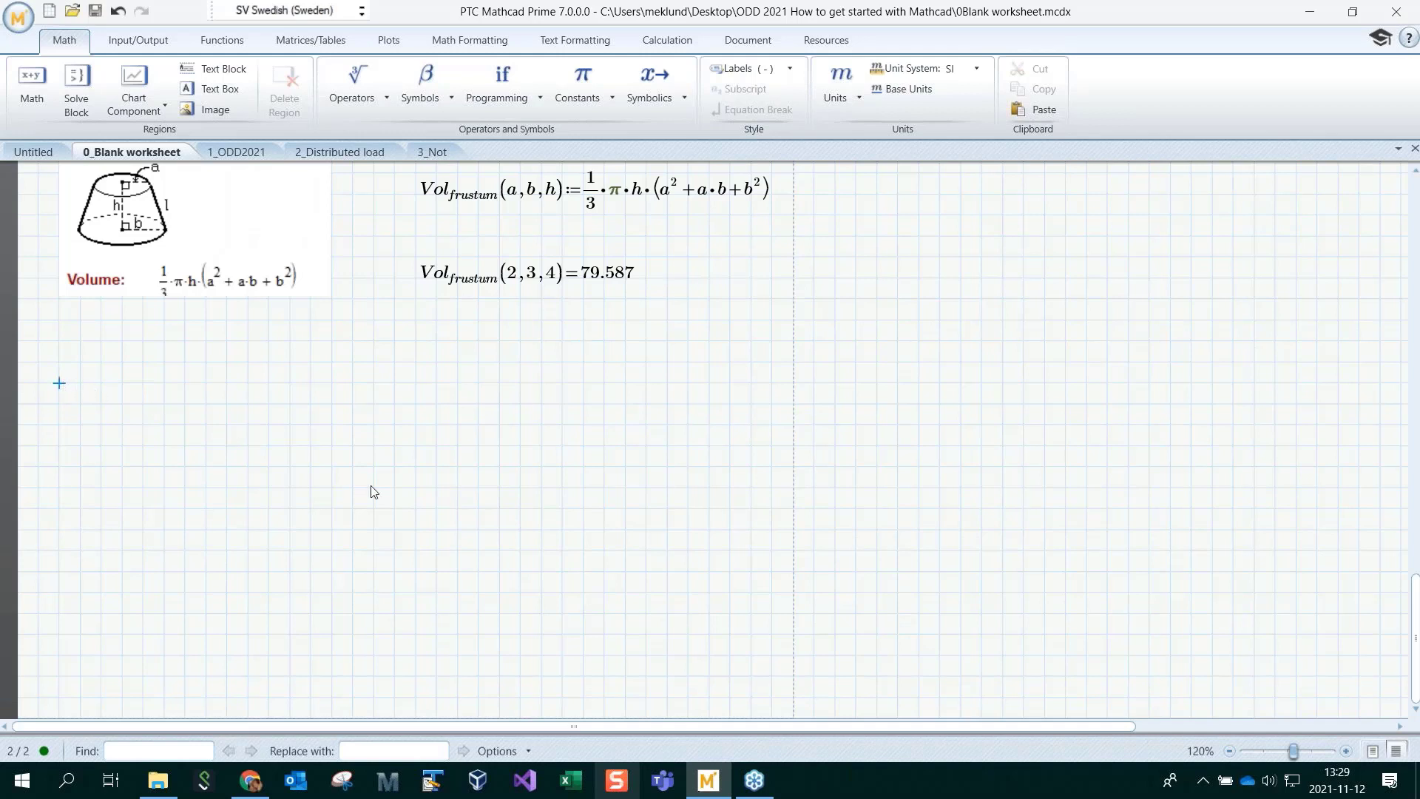
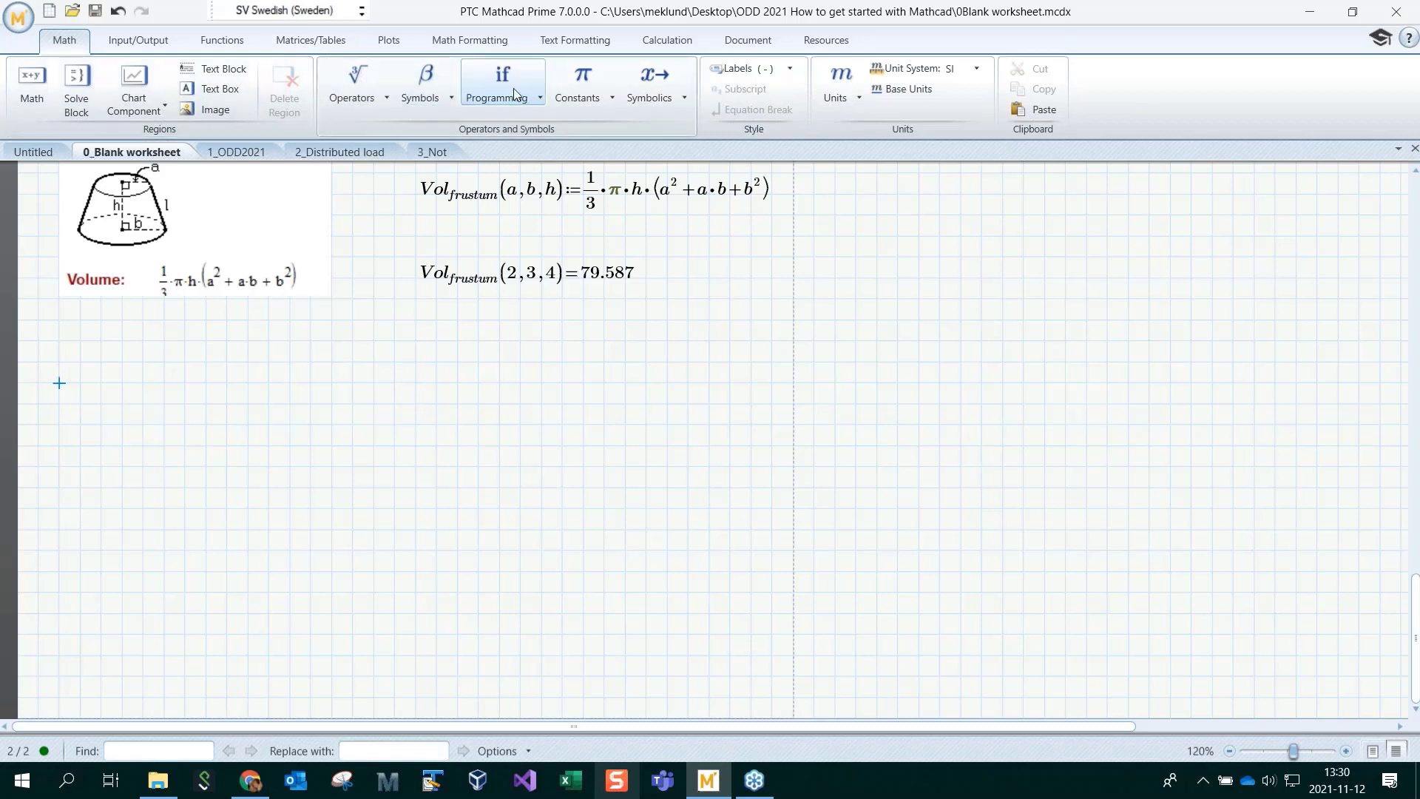
Evaluate the built-in ORIGIN variable below the frustum image
{"action": "left_click", "coordinate": [664, 41]}
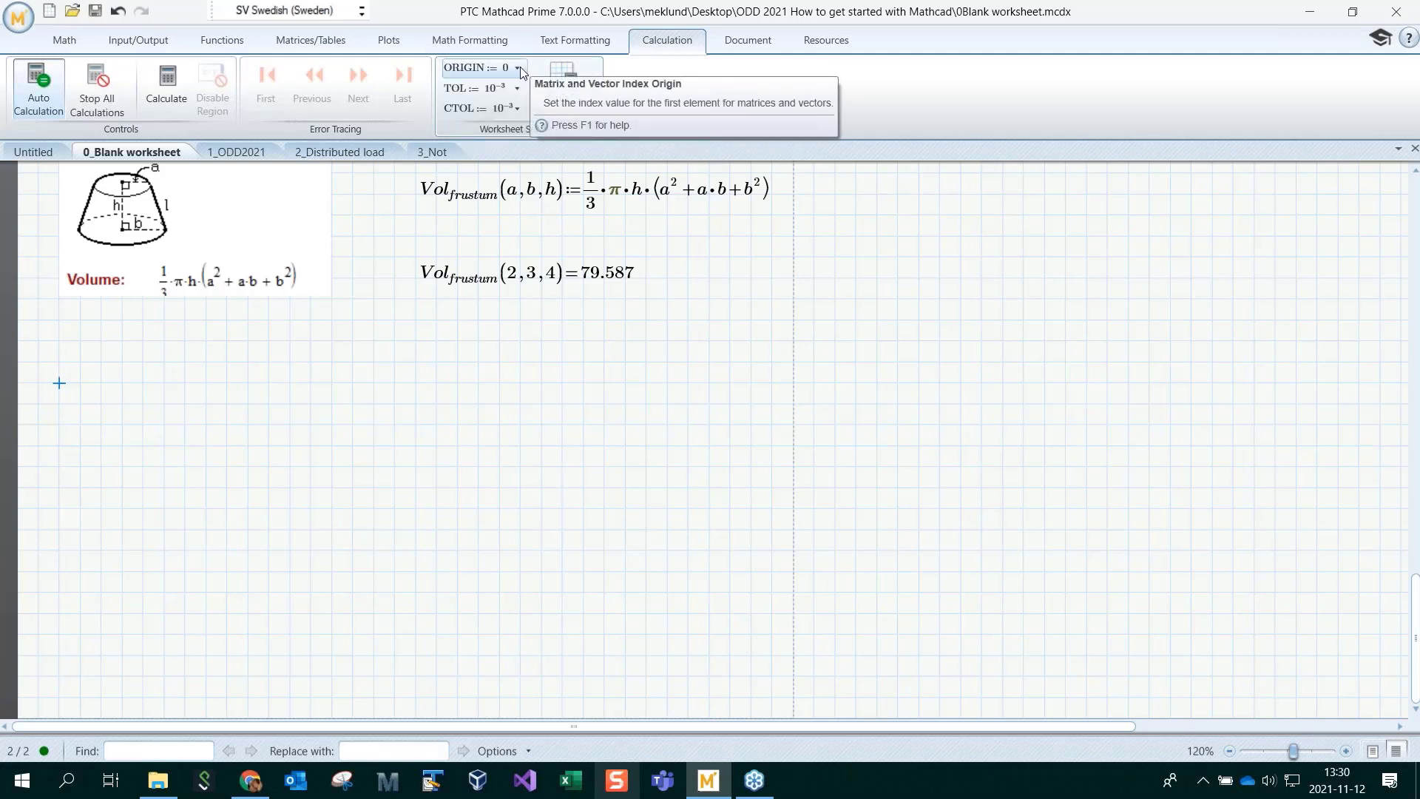
{"action": "left_click", "coordinate": [311, 426]}
{"action": "left_click", "coordinate": [59, 347]}
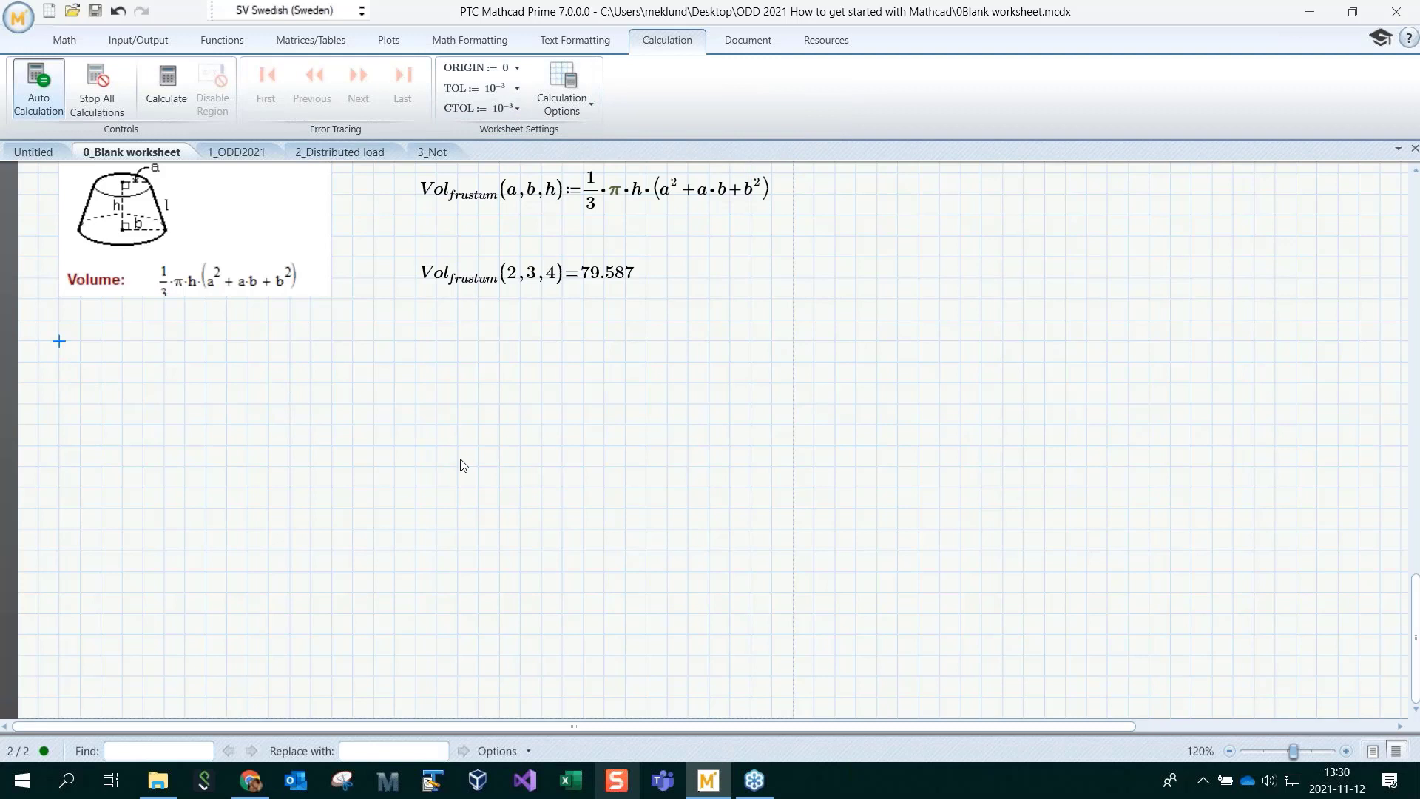
{"action": "type", "text": "OR"}
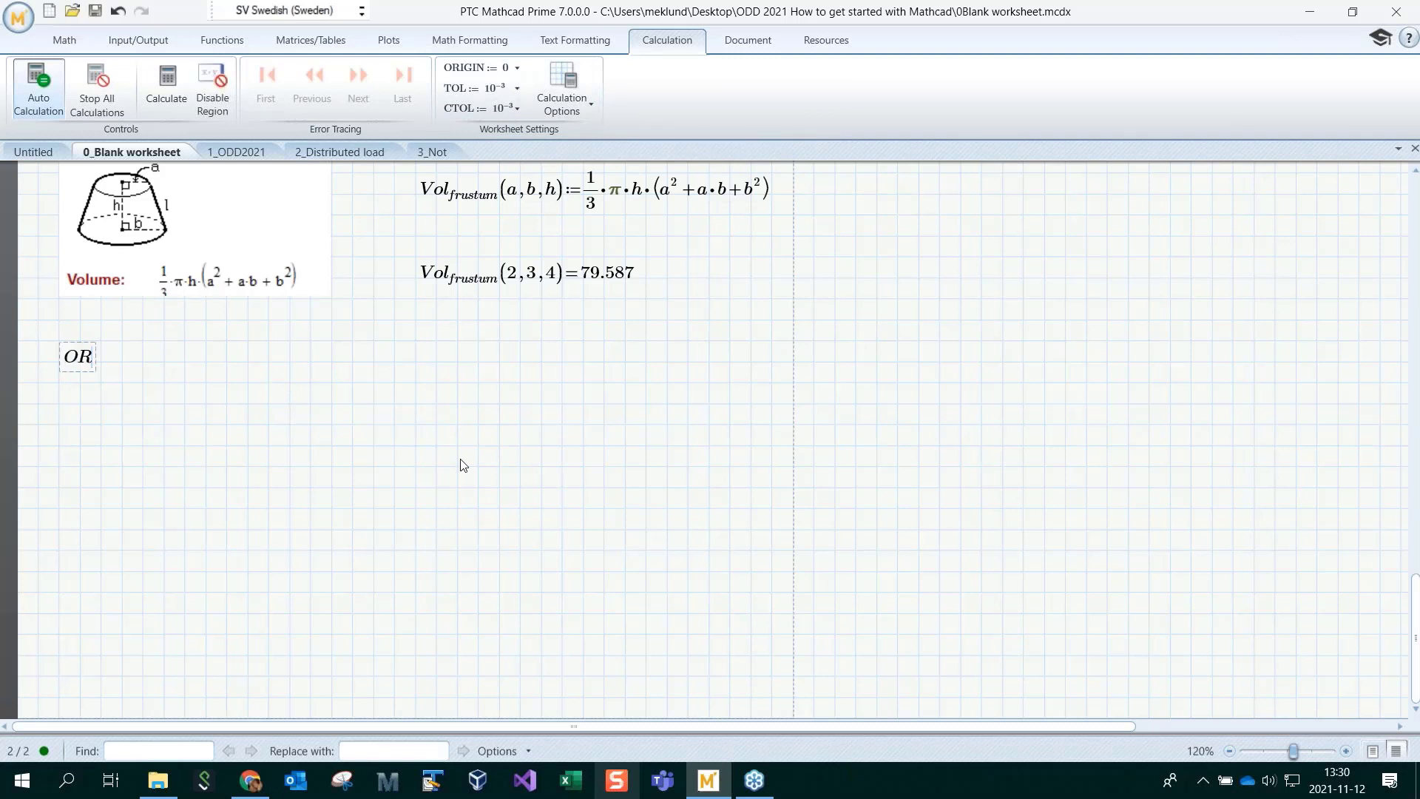
{"action": "type", "text": "IGIN=0"}
{"action": "left_click", "coordinate": [453, 429]}
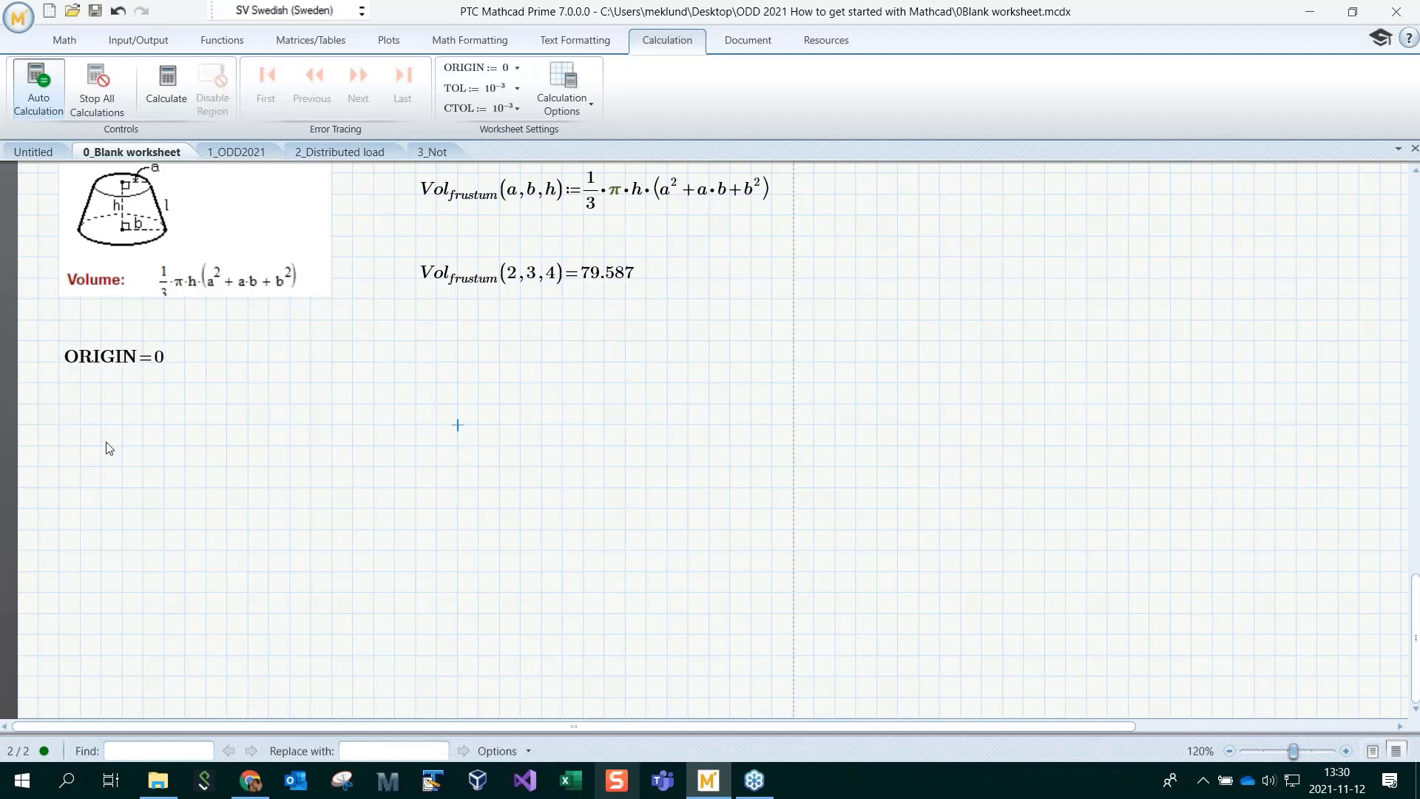
Define v below the ORIGIN evaluation as a three-row column vector with elements 5, 3 and 7
{"action": "left_click", "coordinate": [61, 425]}
{"action": "type", "text": "v:="}
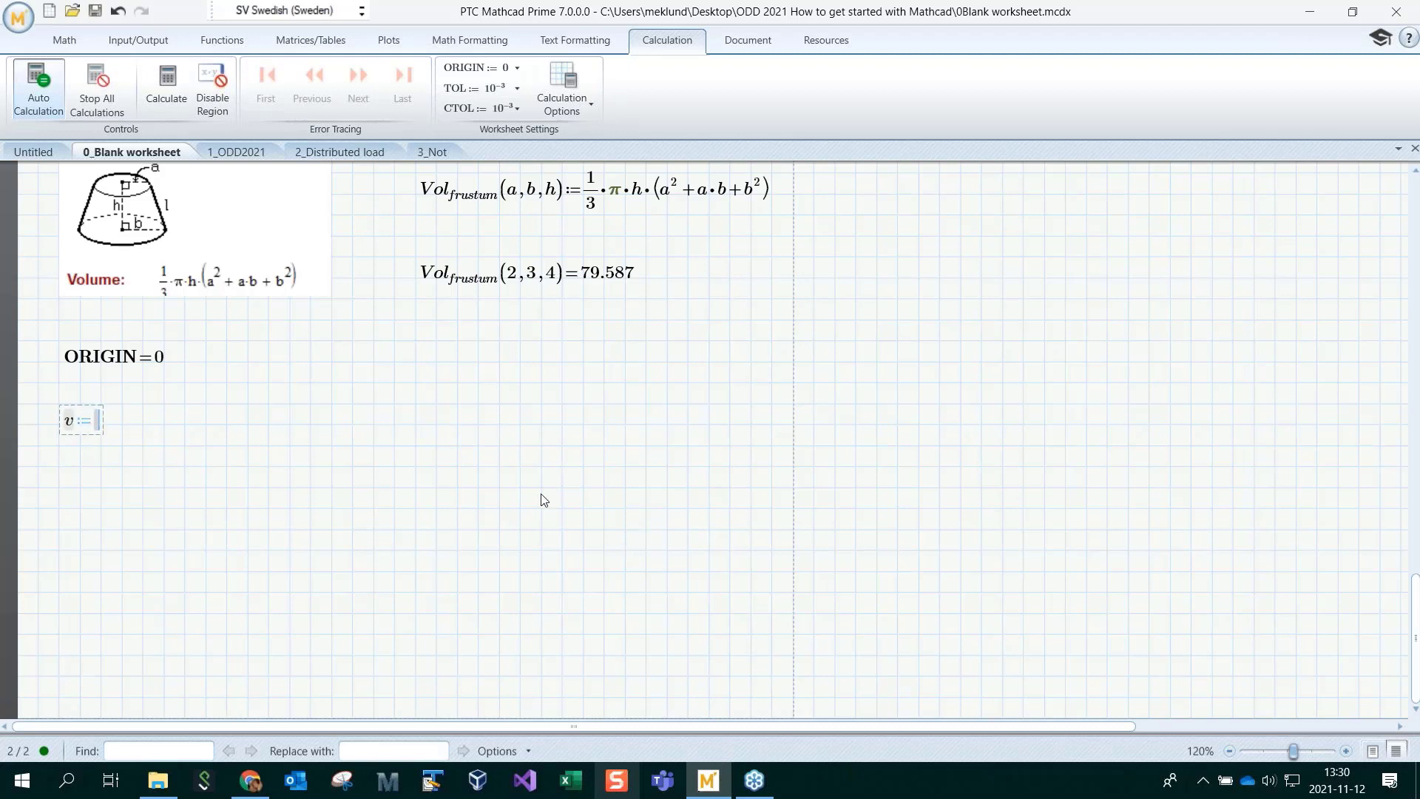
{"action": "left_click", "coordinate": [327, 41]}
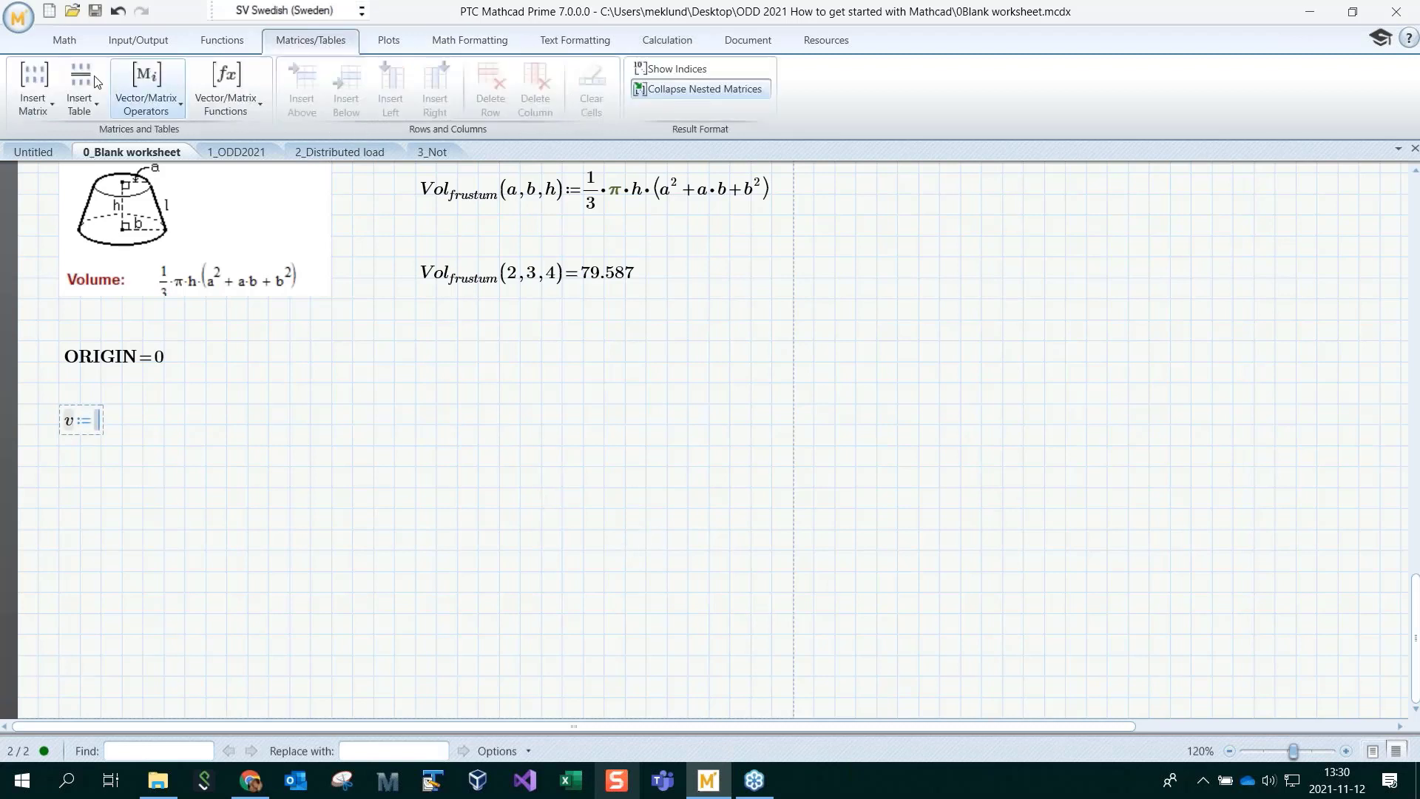
{"action": "left_click", "coordinate": [33, 96]}
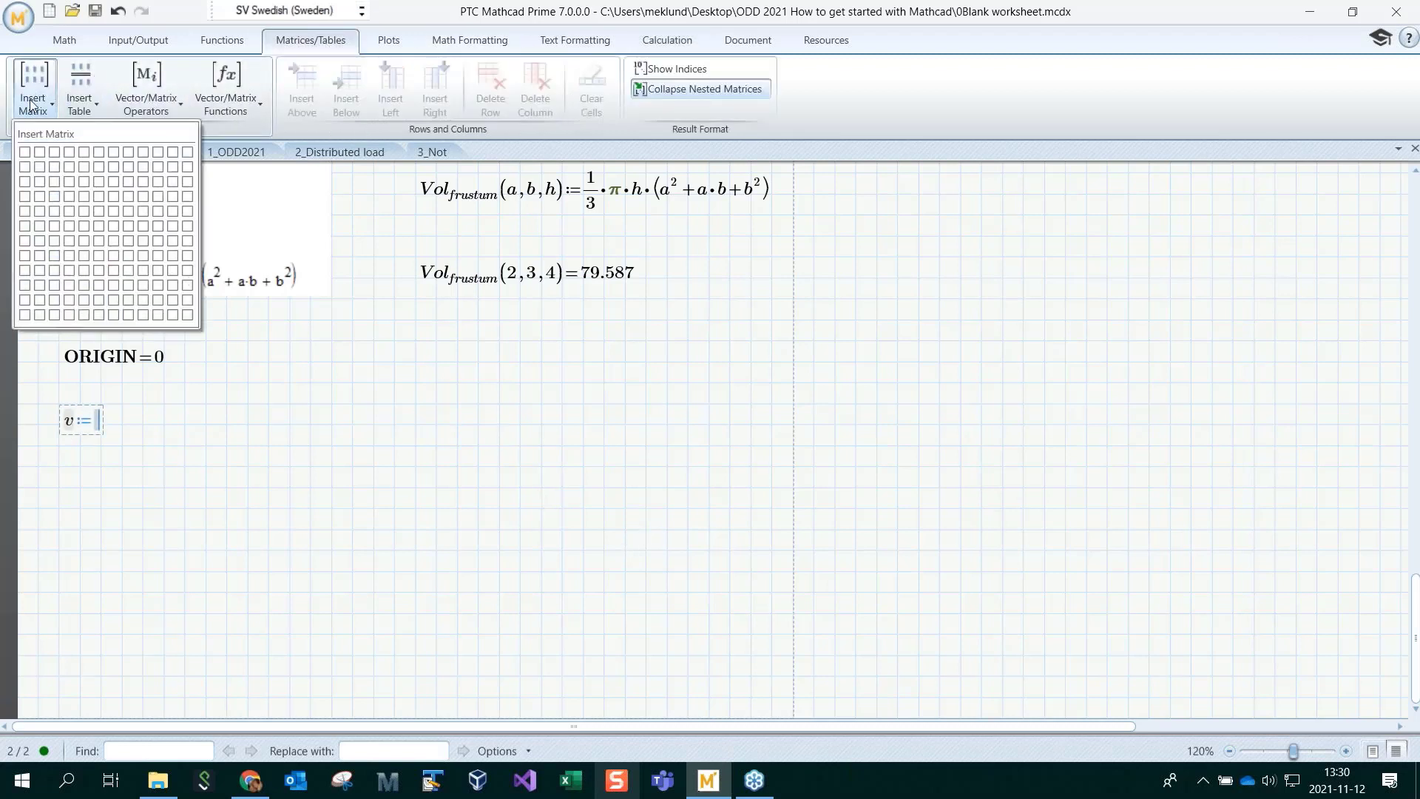
{"action": "left_click", "coordinate": [25, 184]}
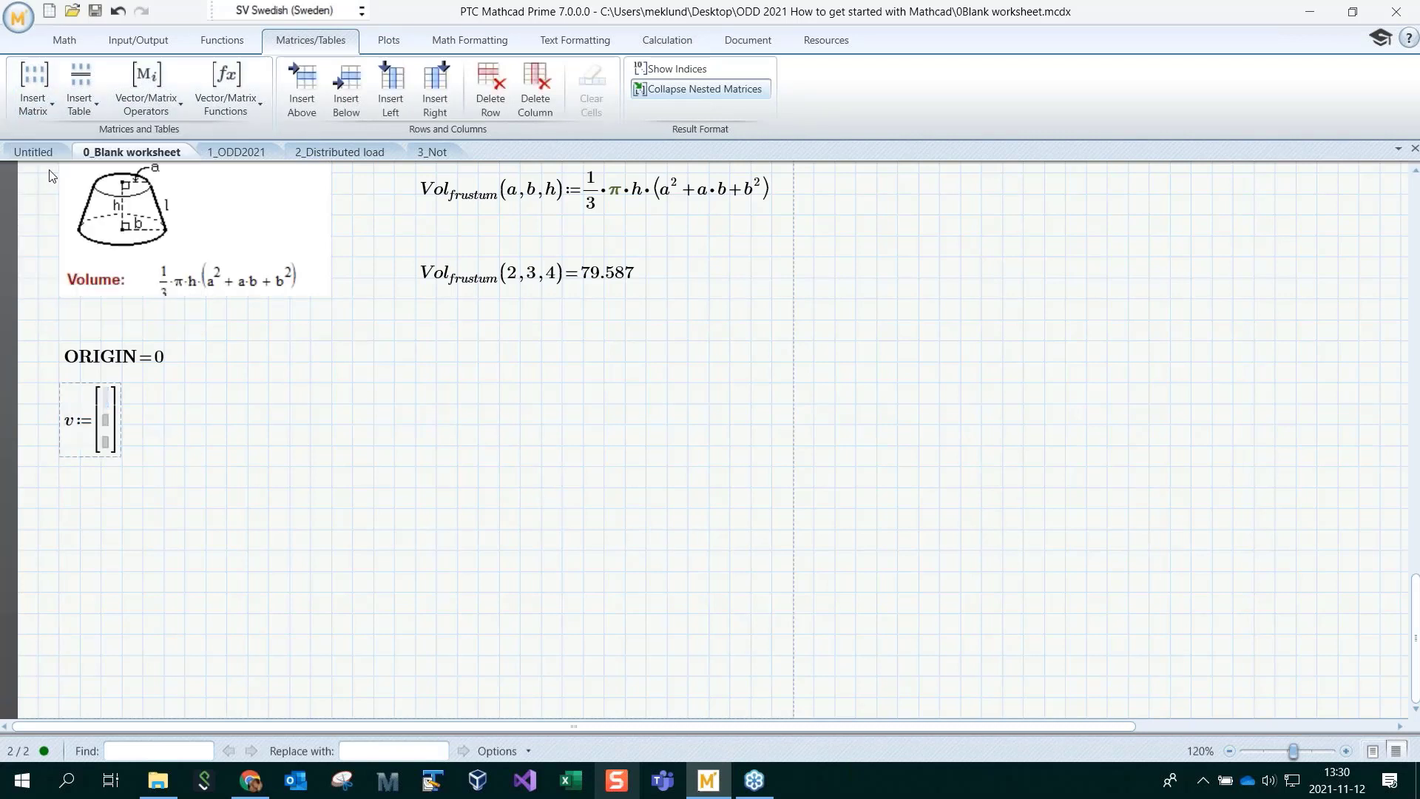
{"action": "type", "text": "5"}
{"action": "key", "text": "Tab"}
{"action": "type", "text": "3"}
{"action": "key", "text": "Tab"}
{"action": "type", "text": "7"}
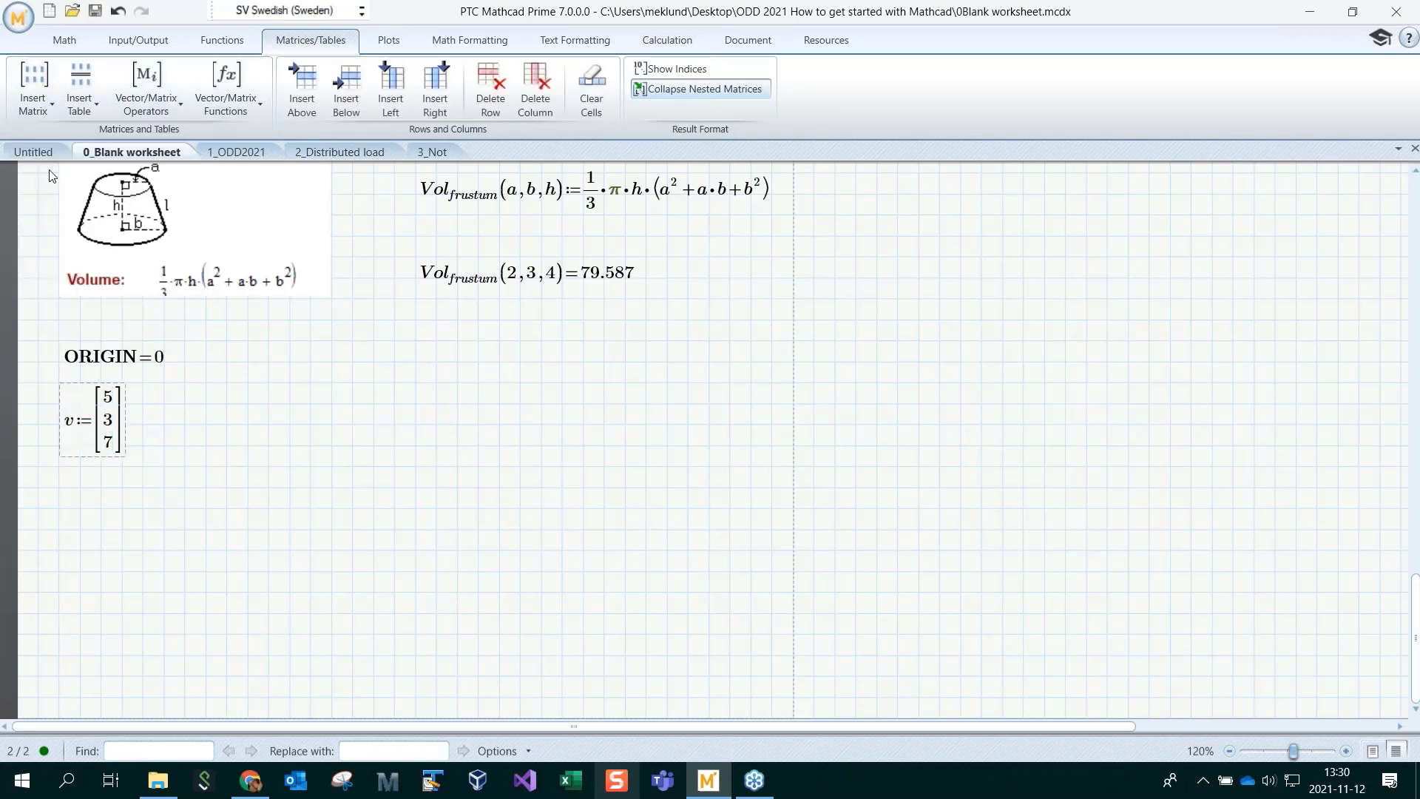
Evaluate the element of vector v with matrix index 2 beside the vector definition
{"action": "left_click", "coordinate": [186, 424]}
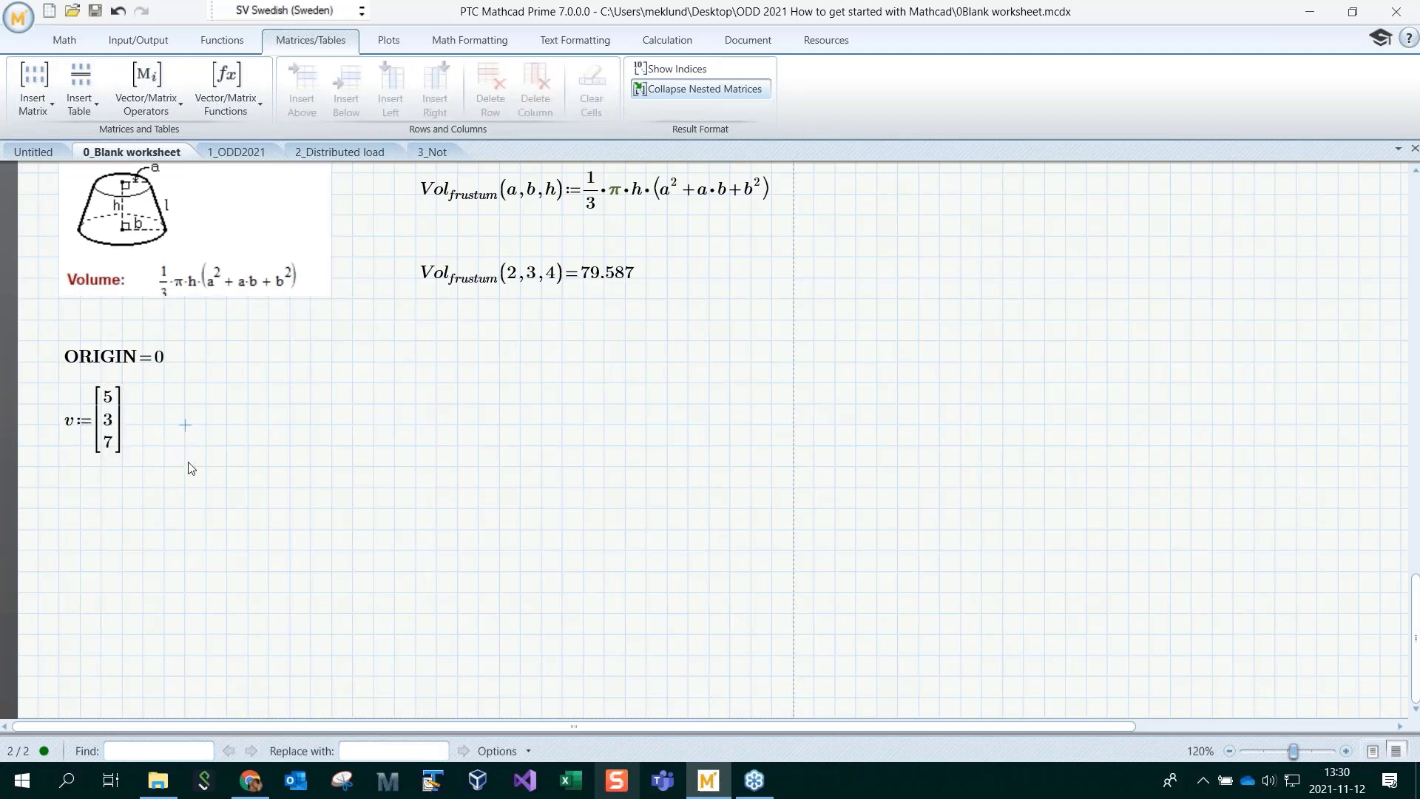
{"action": "type", "text": "v"}
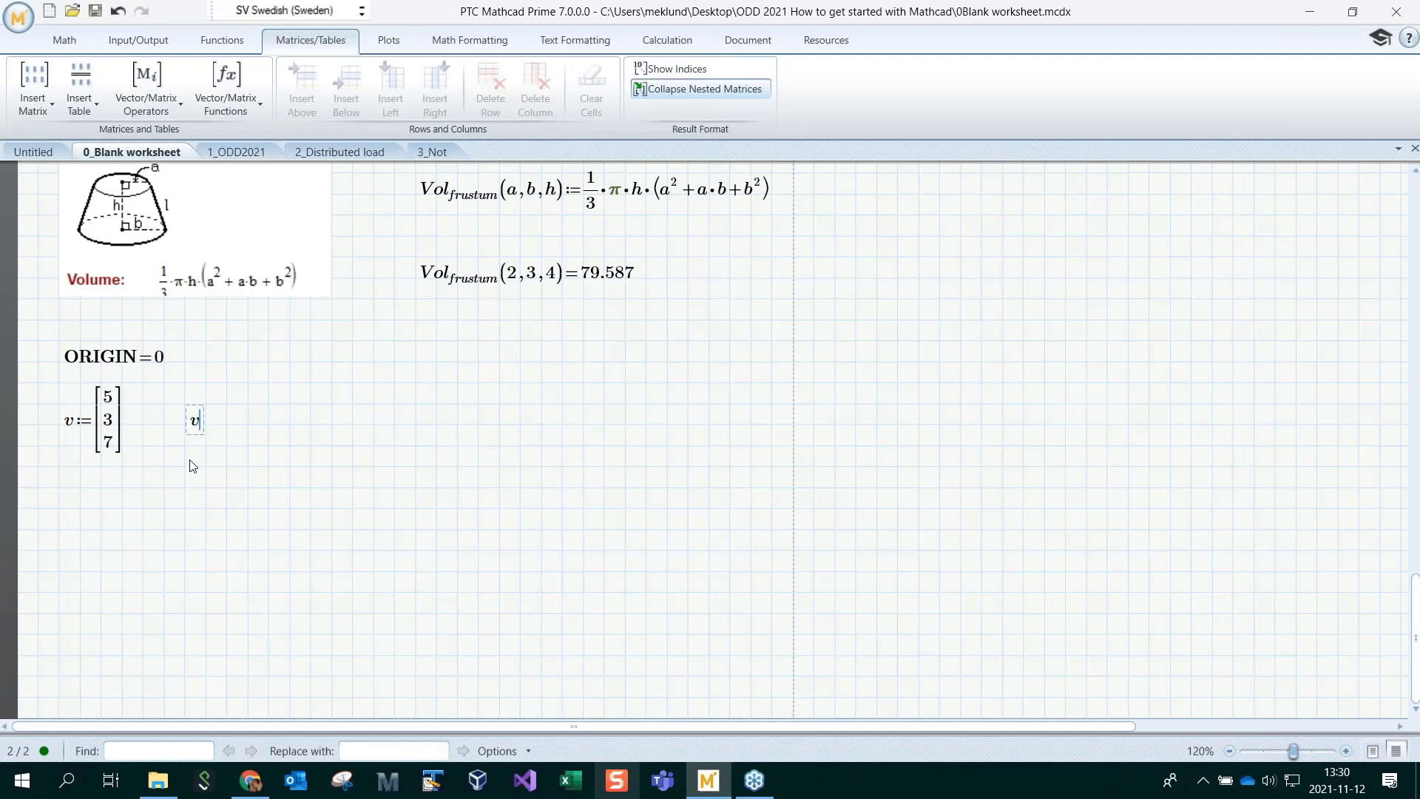
{"action": "left_click", "coordinate": [145, 93]}
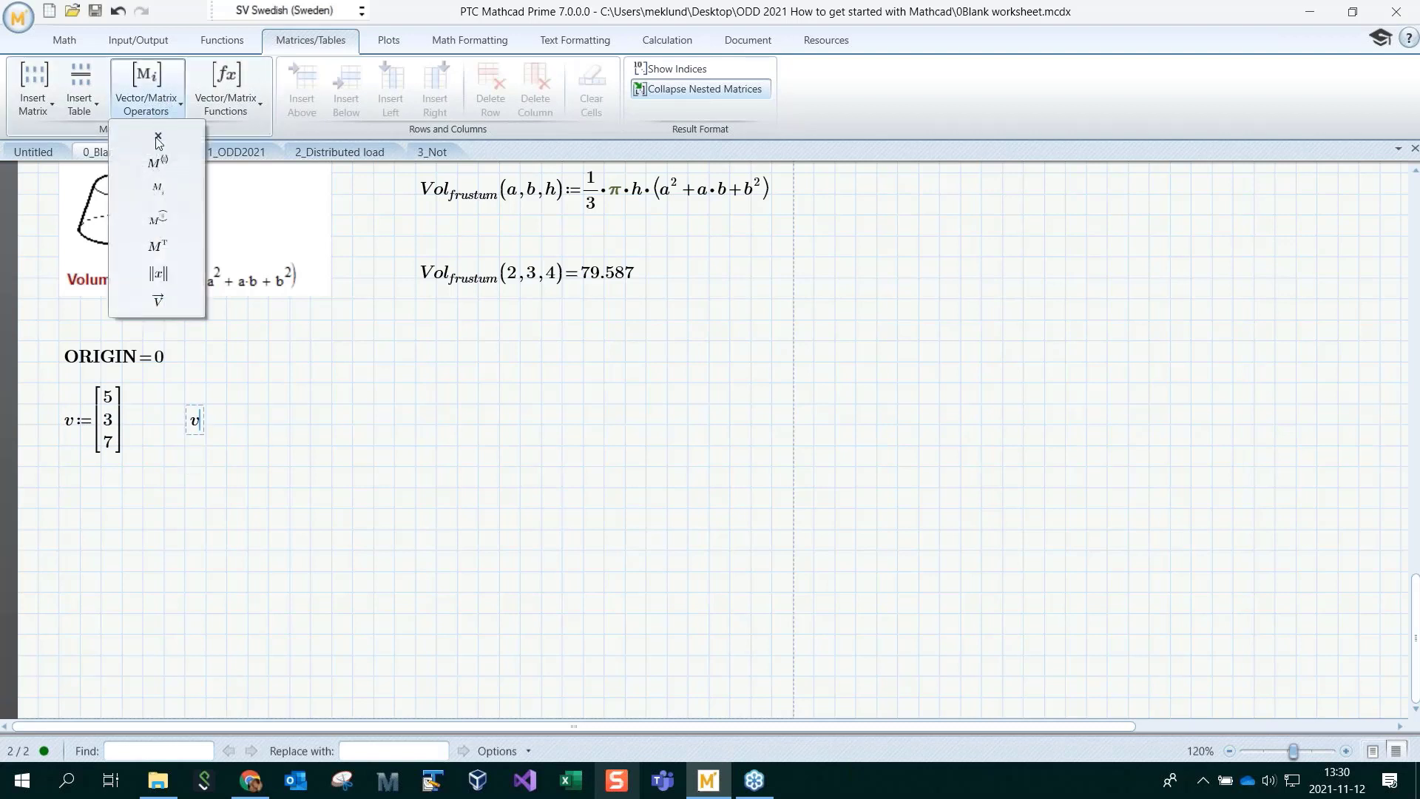
{"action": "left_click", "coordinate": [164, 189]}
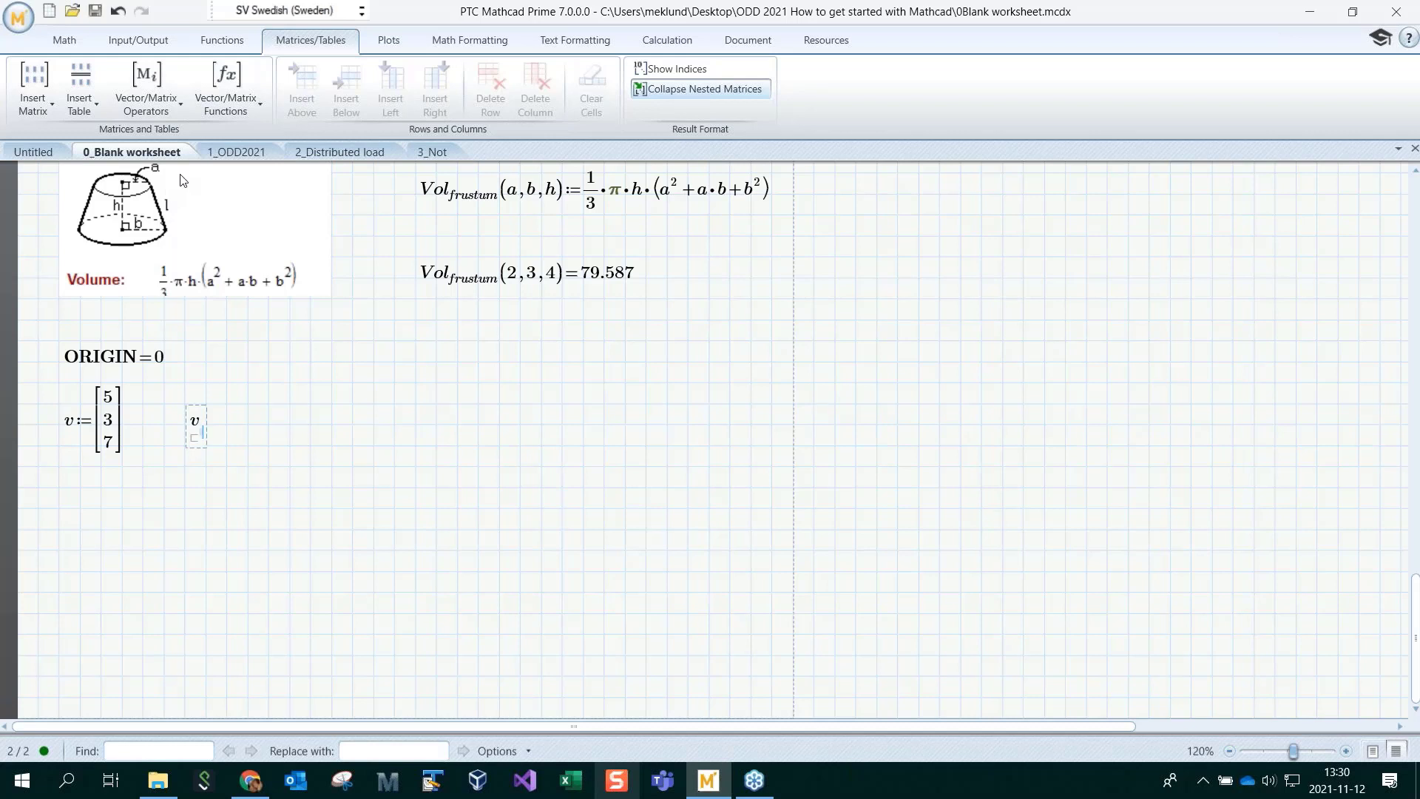
{"action": "type", "text": "2=7"}
{"action": "left_click", "coordinate": [217, 591]}
Define ORIGIN as 1 on the same row as the ORIGIN evaluation, above the indexed vector element
{"action": "left_click", "coordinate": [247, 362]}
{"action": "type", "text": "ORIGIN:1"}
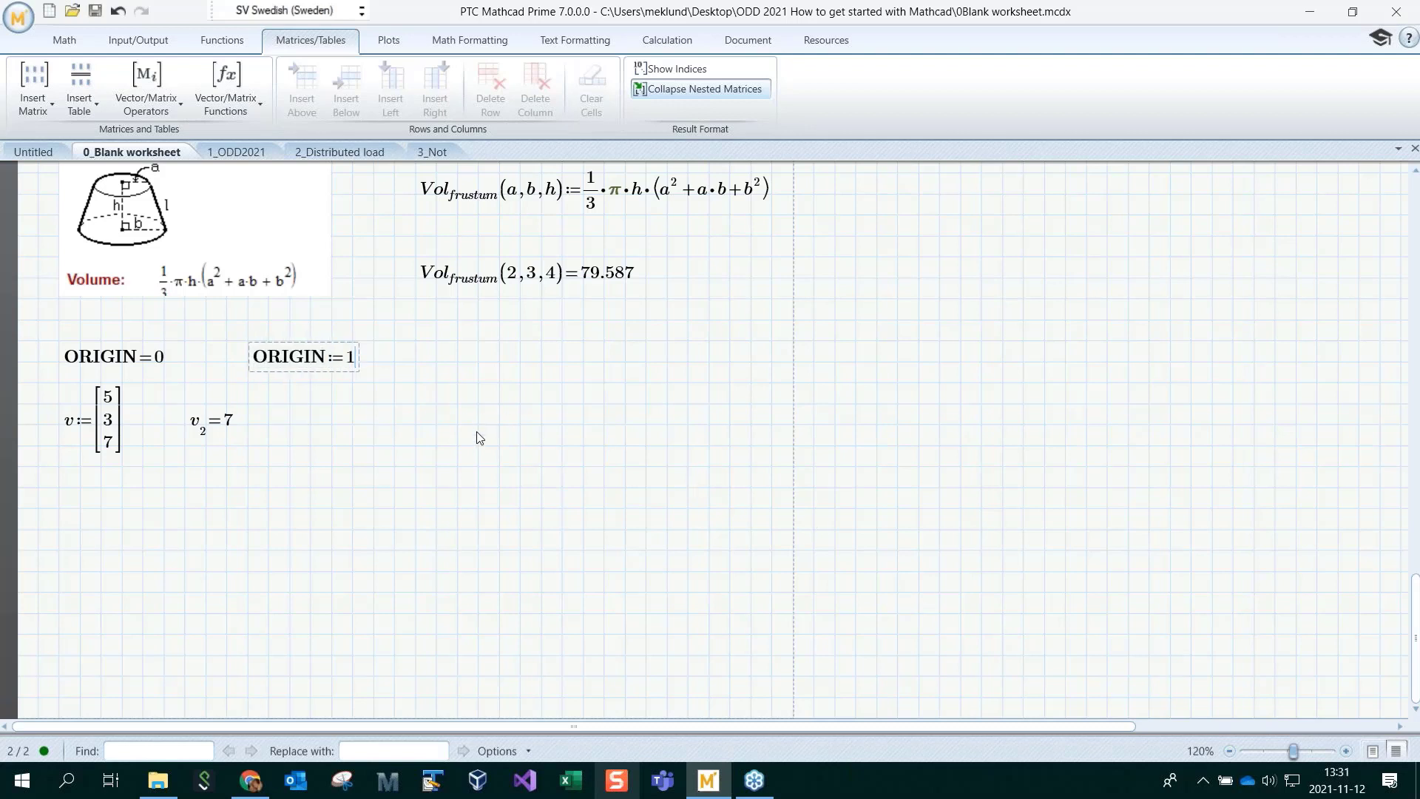
{"action": "left_click", "coordinate": [451, 426]}
{"action": "left_click", "coordinate": [109, 421]}
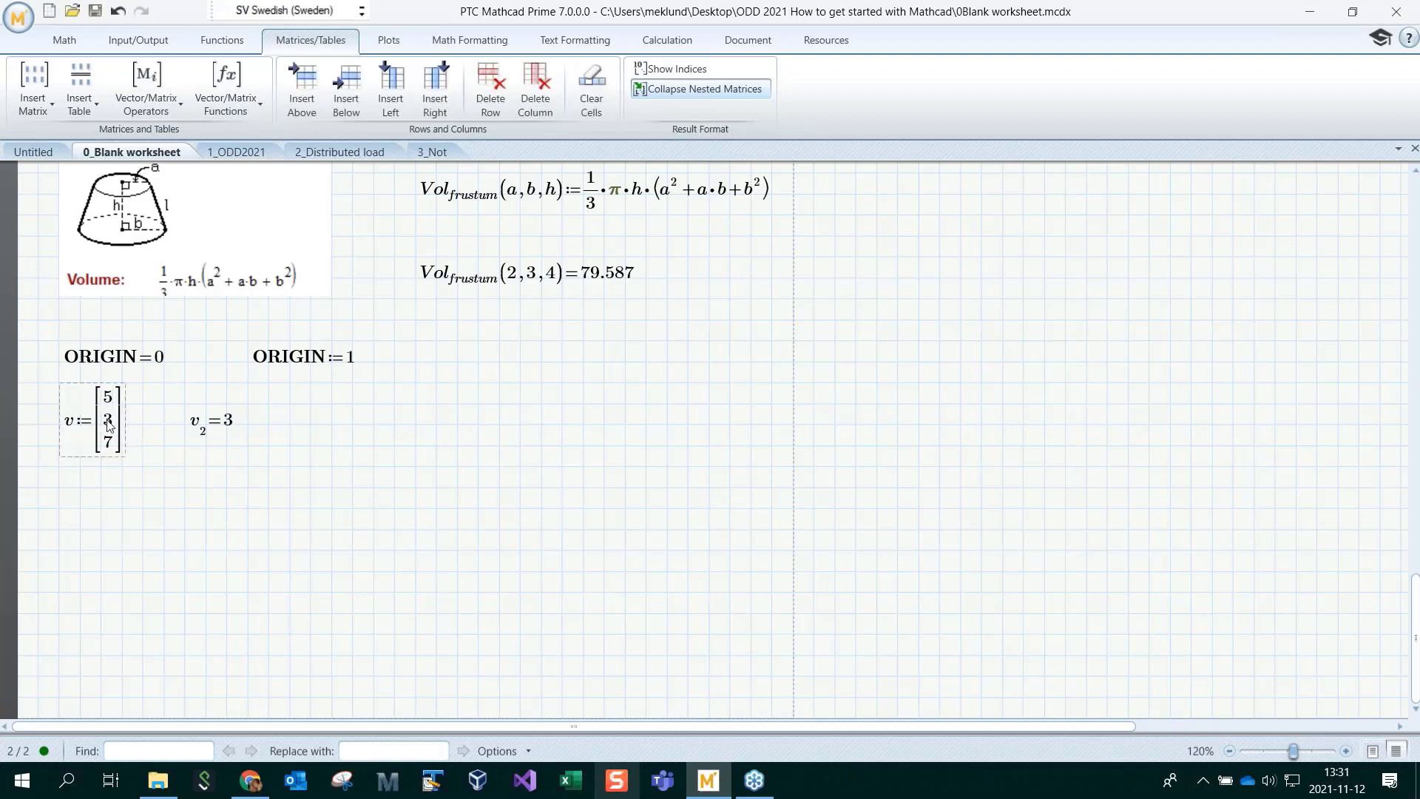
Move the ORIGIN:=1 definition below the vector regions and back up beside the ORIGIN evaluation
{"action": "left_click_drag", "start_coordinate": [381, 400], "coordinate": [357, 510]}
{"action": "left_click", "coordinate": [331, 446]}
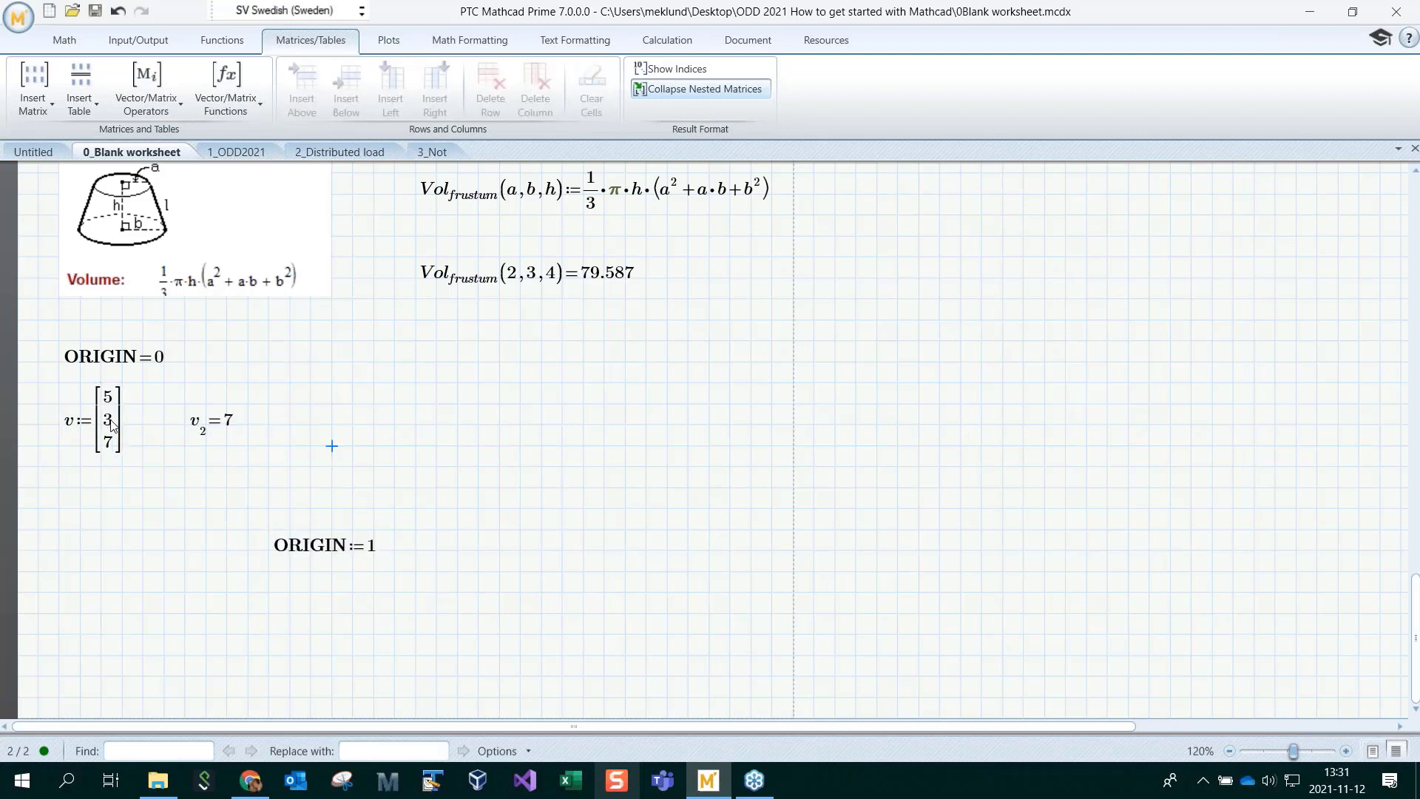
{"action": "left_click_drag", "start_coordinate": [313, 512], "coordinate": [330, 332]}
{"action": "left_click", "coordinate": [436, 529]}
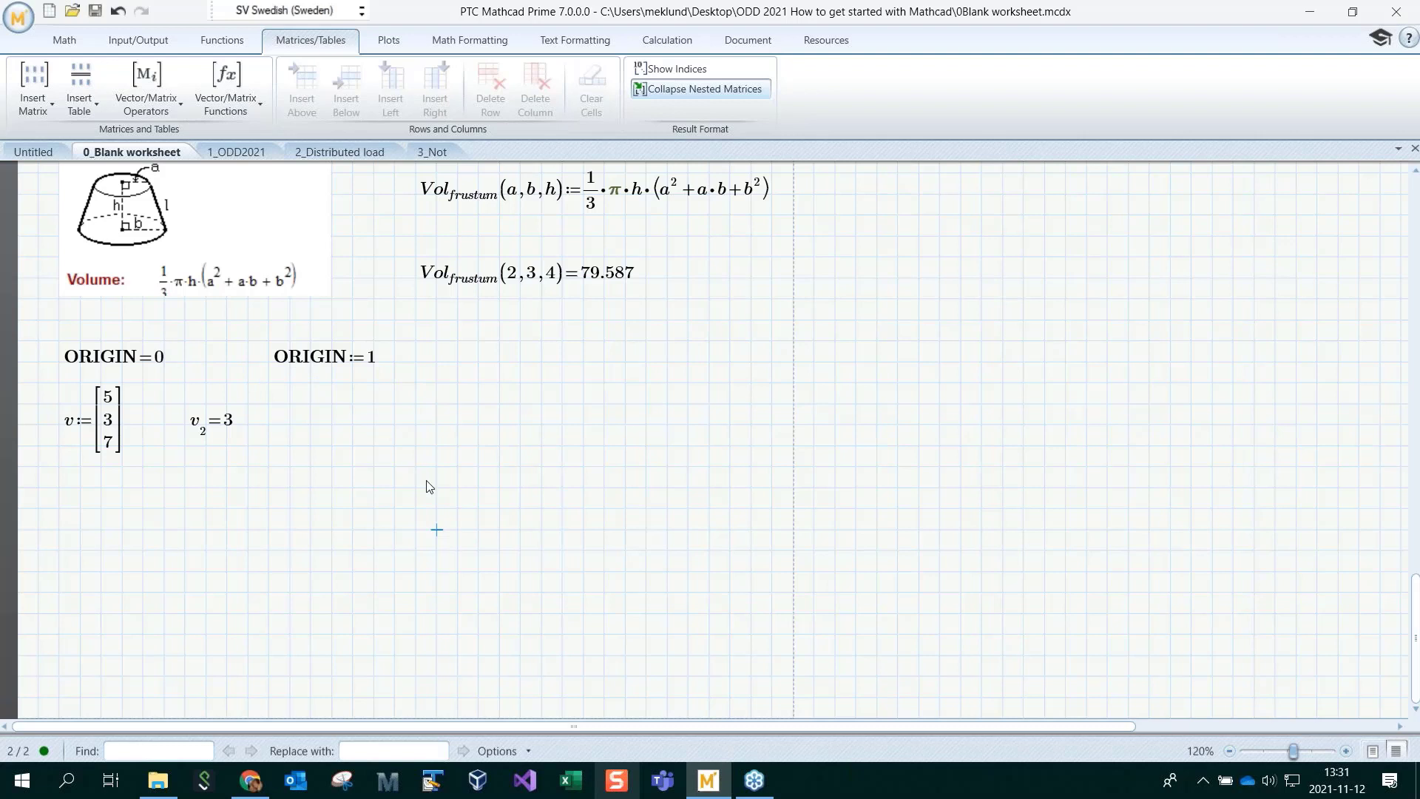
Define the element of u with index 4 as 9, on the same row as vector v
{"action": "left_click", "coordinate": [436, 425]}
{"action": "type", "text": "u."}
{"action": "type", "text": "4"}
{"action": "type", "text": ":="}
{"action": "type", "text": "9"}
{"action": "left_click", "coordinate": [610, 505]}
Evaluate the whole vector u beside its element definition and check its last element
{"action": "left_click", "coordinate": [584, 426]}
{"action": "type", "text": "u="}
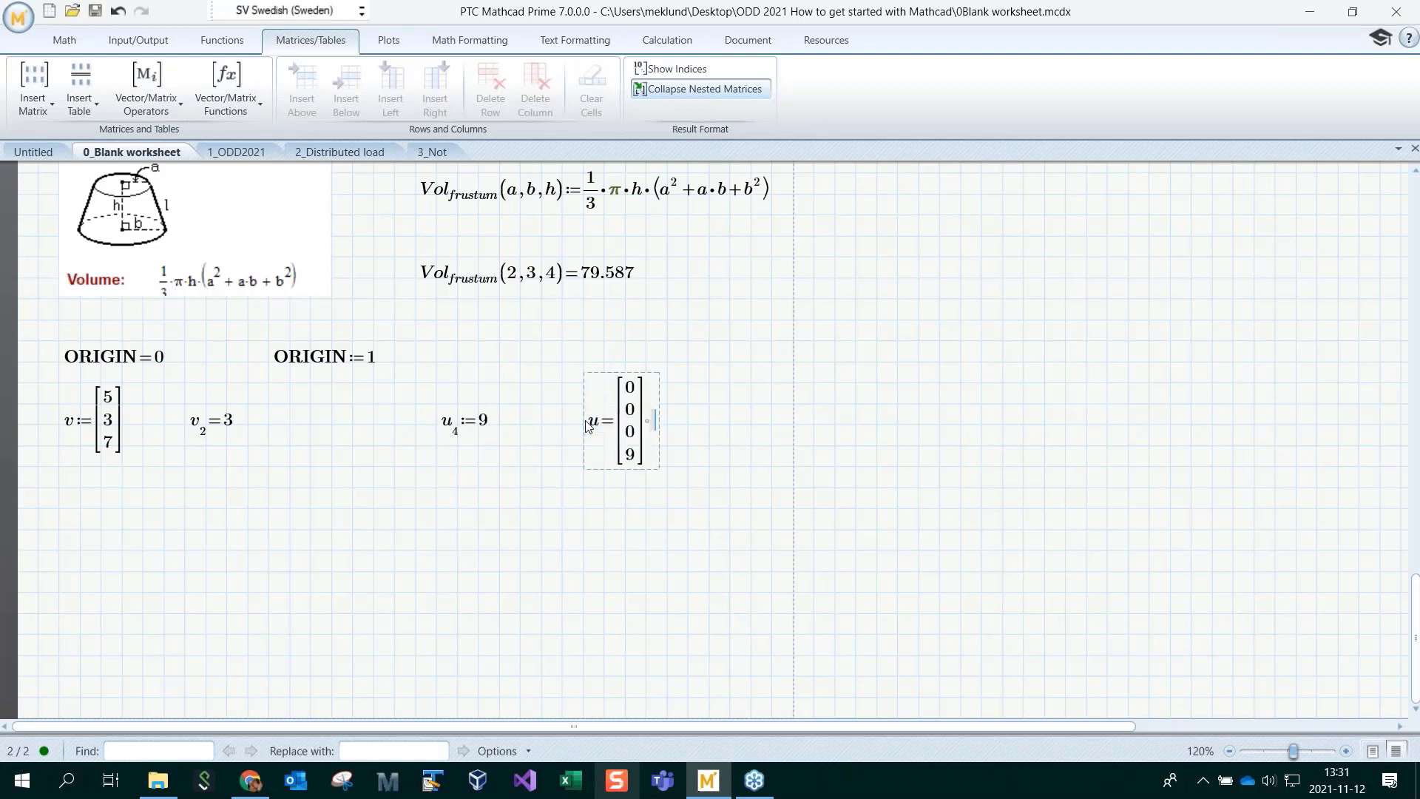
{"action": "left_click", "coordinate": [646, 572]}
{"action": "left_click", "coordinate": [449, 430]}
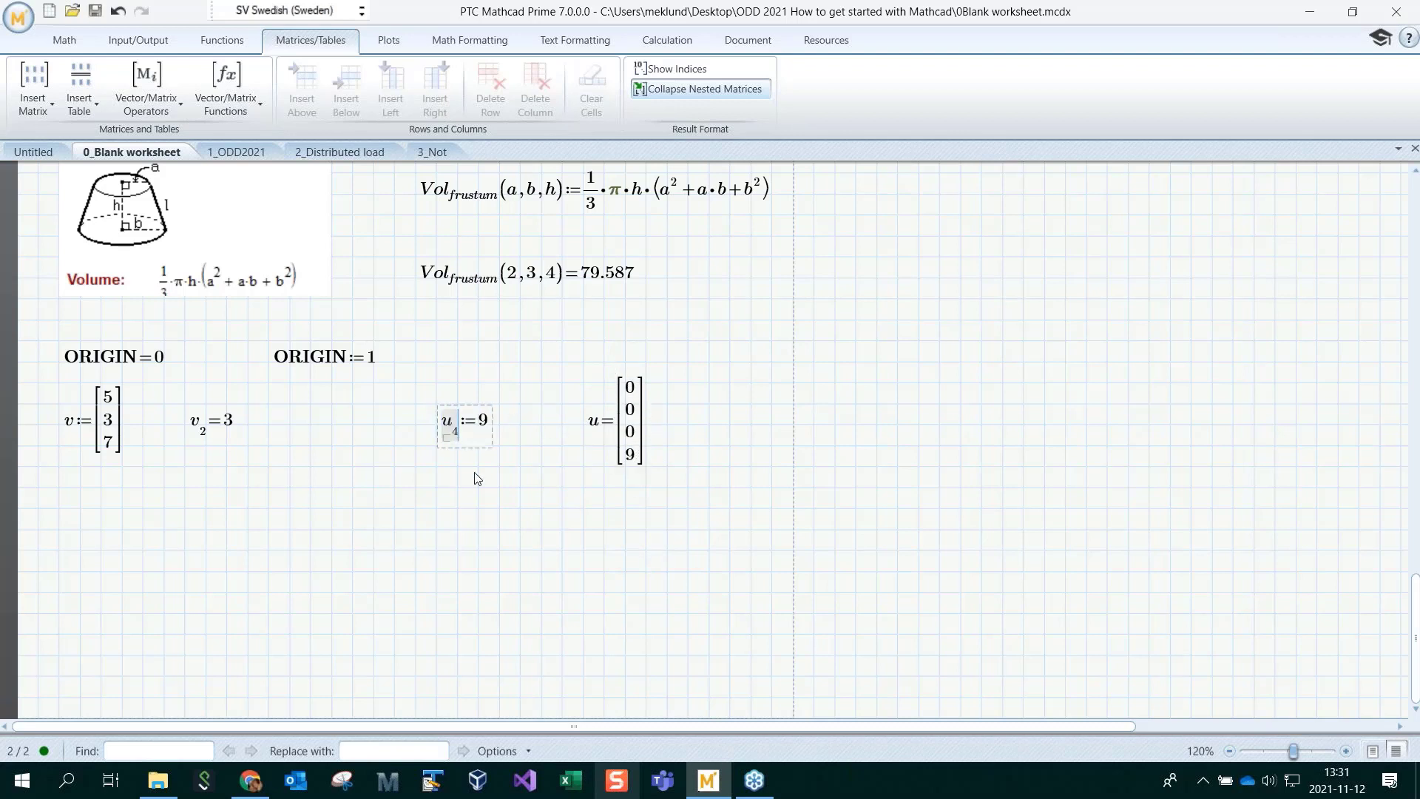
{"action": "left_click", "coordinate": [514, 509]}
{"action": "left_click", "coordinate": [632, 457]}
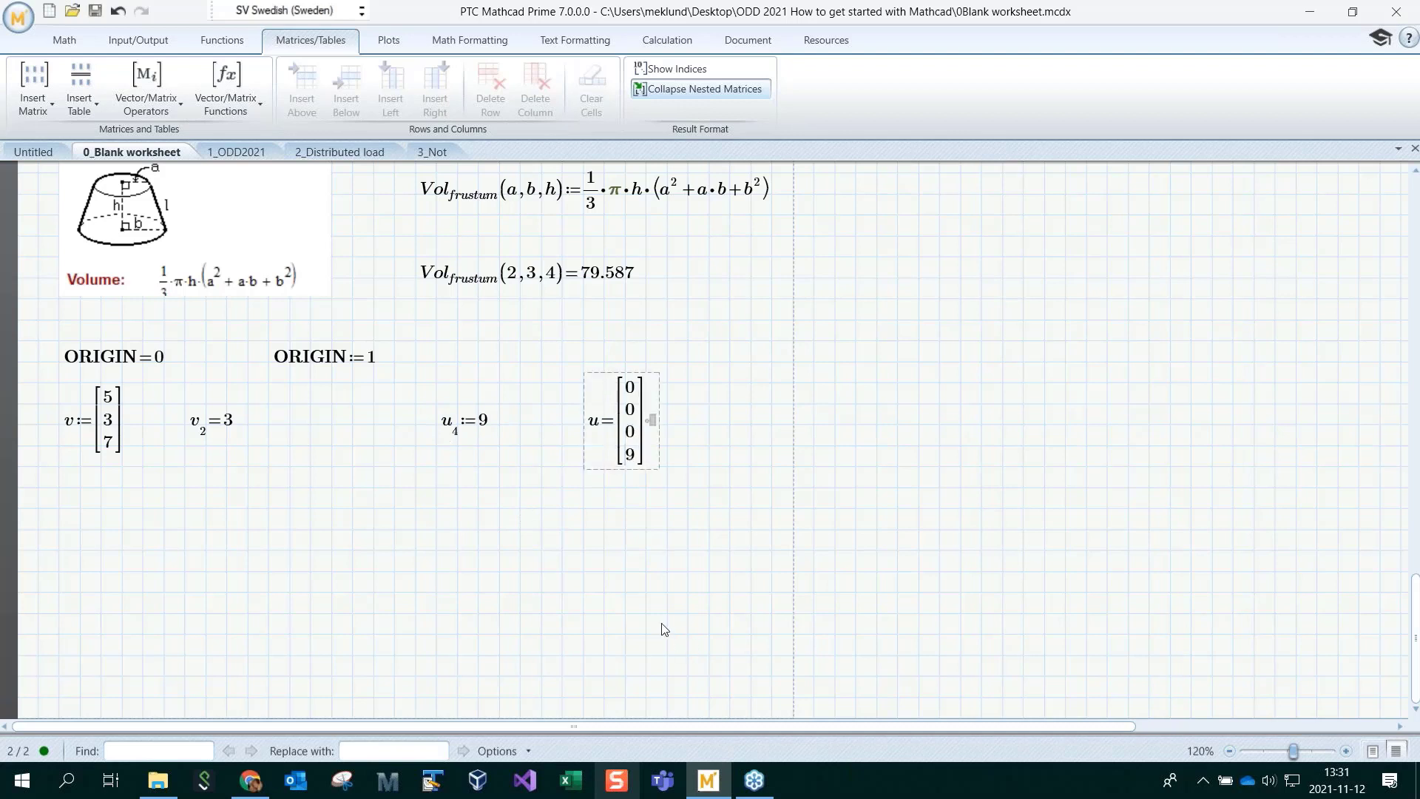
{"action": "left_click", "coordinate": [578, 554]}
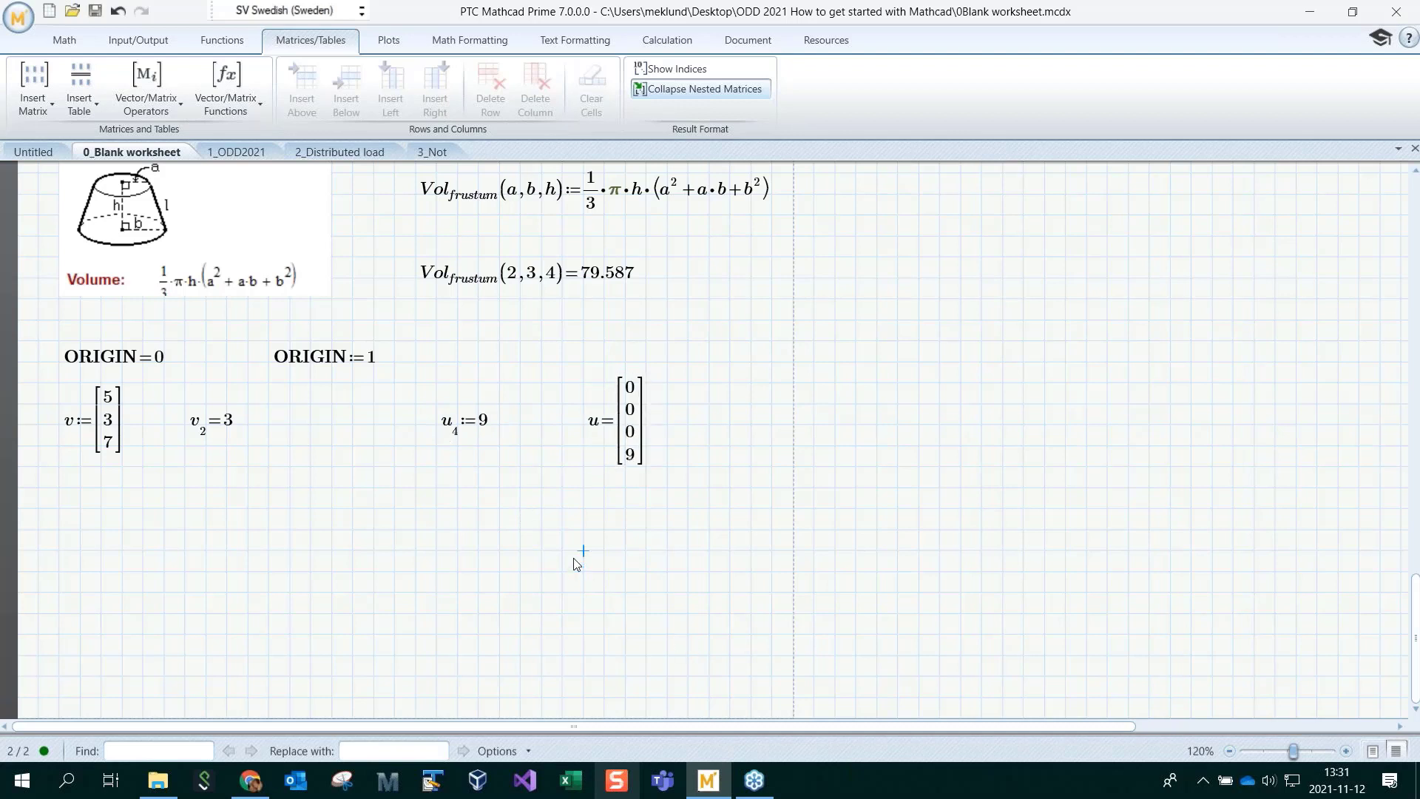
Start a definition of M below vector v and insert an empty 3×3 matrix in it
{"action": "left_click", "coordinate": [68, 551]}
{"action": "type", "text": "M:="}
{"action": "left_click", "coordinate": [33, 85]}
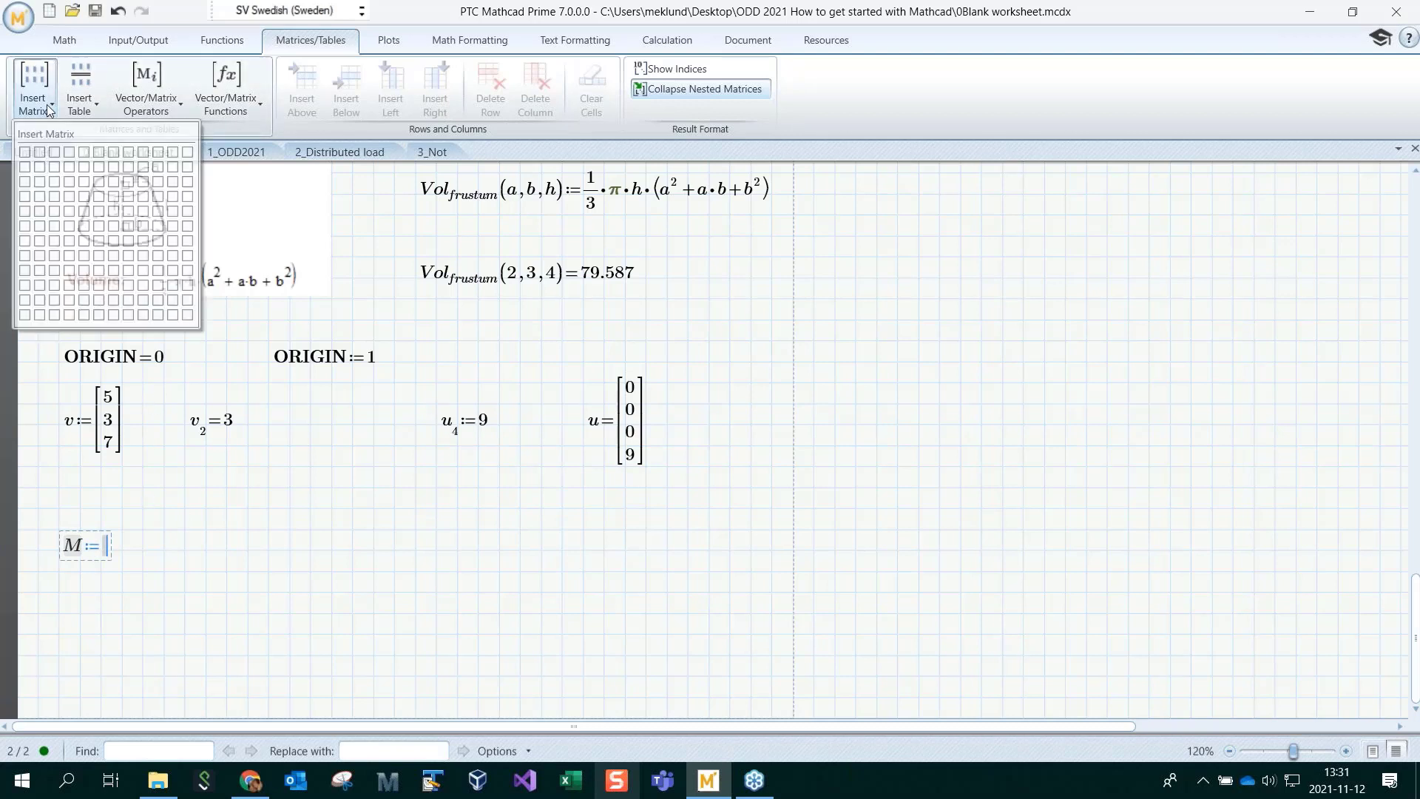
{"action": "left_click", "coordinate": [55, 182]}
Fill matrix M with the rows 6 4 2, 5 8 4 and 3 8 5
{"action": "type", "text": "6"}
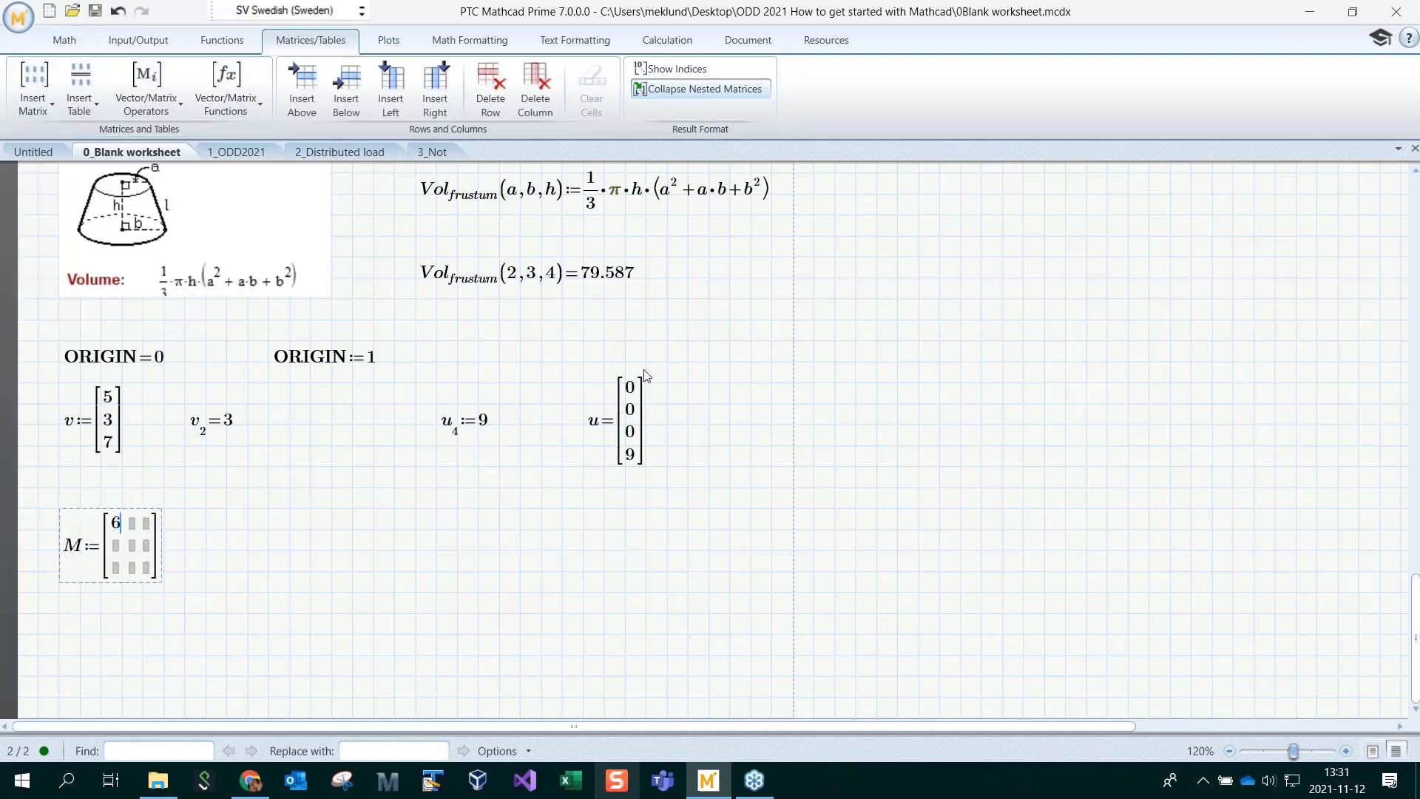
{"action": "key", "text": "Tab"}
{"action": "type", "text": "4"}
{"action": "key", "text": "Tab"}
{"action": "type", "text": "2"}
{"action": "key", "text": "Tab"}
{"action": "type", "text": "5"}
{"action": "key", "text": "Tab"}
{"action": "type", "text": "8"}
{"action": "key", "text": "Tab"}
{"action": "type", "text": "4"}
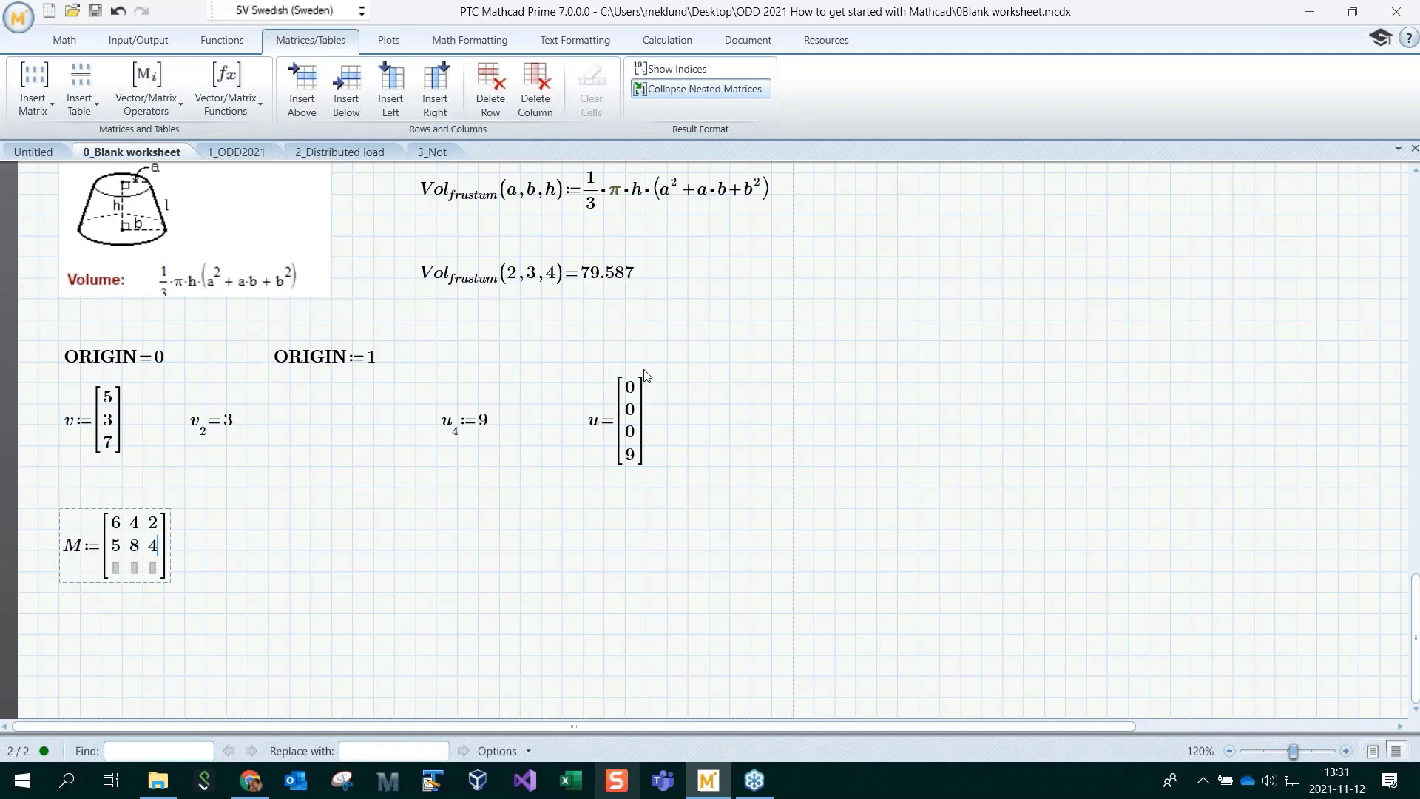
{"action": "key", "text": "Tab"}
{"action": "type", "text": "3"}
{"action": "key", "text": "Tab"}
{"action": "type", "text": "8"}
{"action": "key", "text": "Tab"}
{"action": "type", "text": "5"}
Evaluate the element of M with index 3,2 beside the matrix definition
{"action": "left_click", "coordinate": [227, 550]}
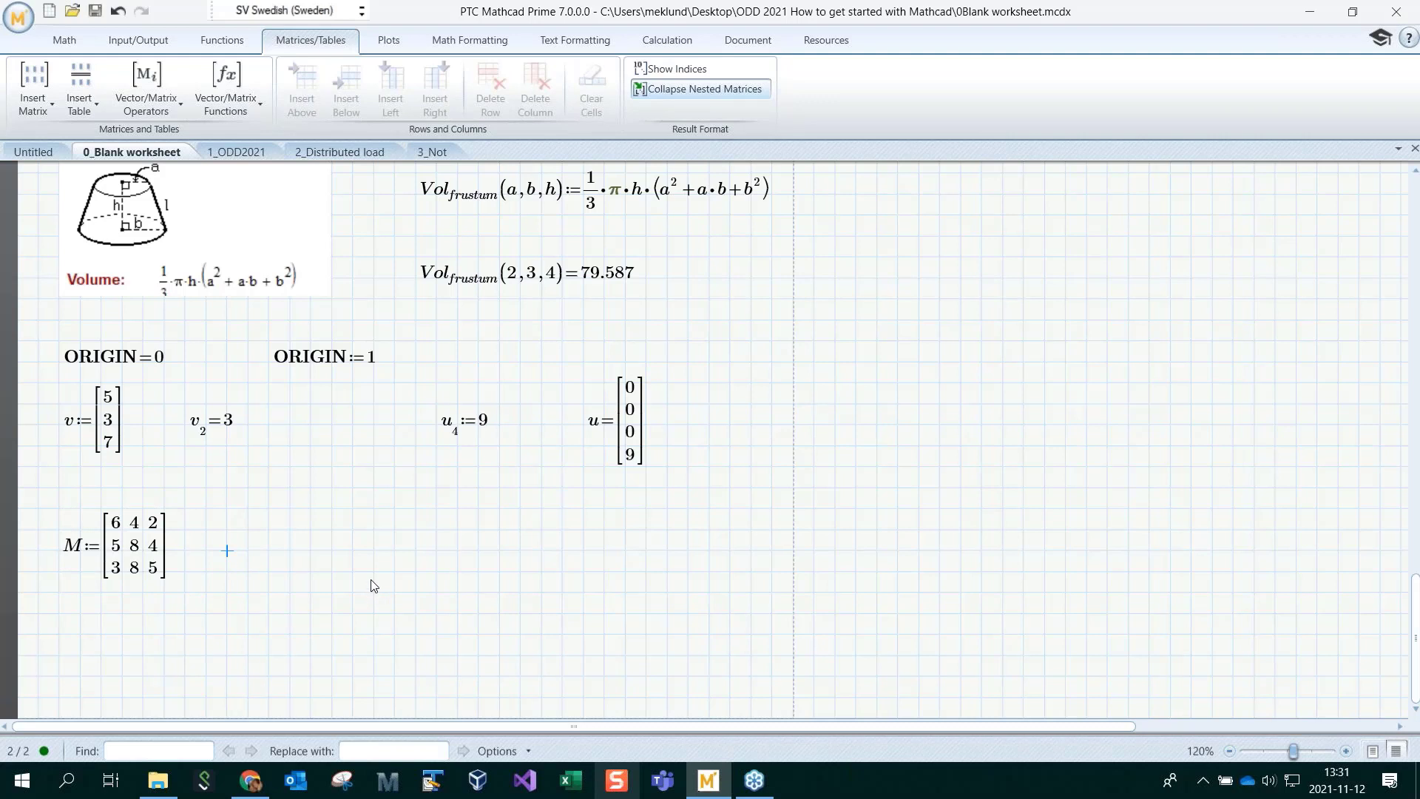
{"action": "type", "text": "M"}
{"action": "type", "text": "3,2=8"}
{"action": "left_click", "coordinate": [372, 582]}
Change the element in row 3, column 2 of matrix M to 9
{"action": "left_click", "coordinate": [136, 568]}
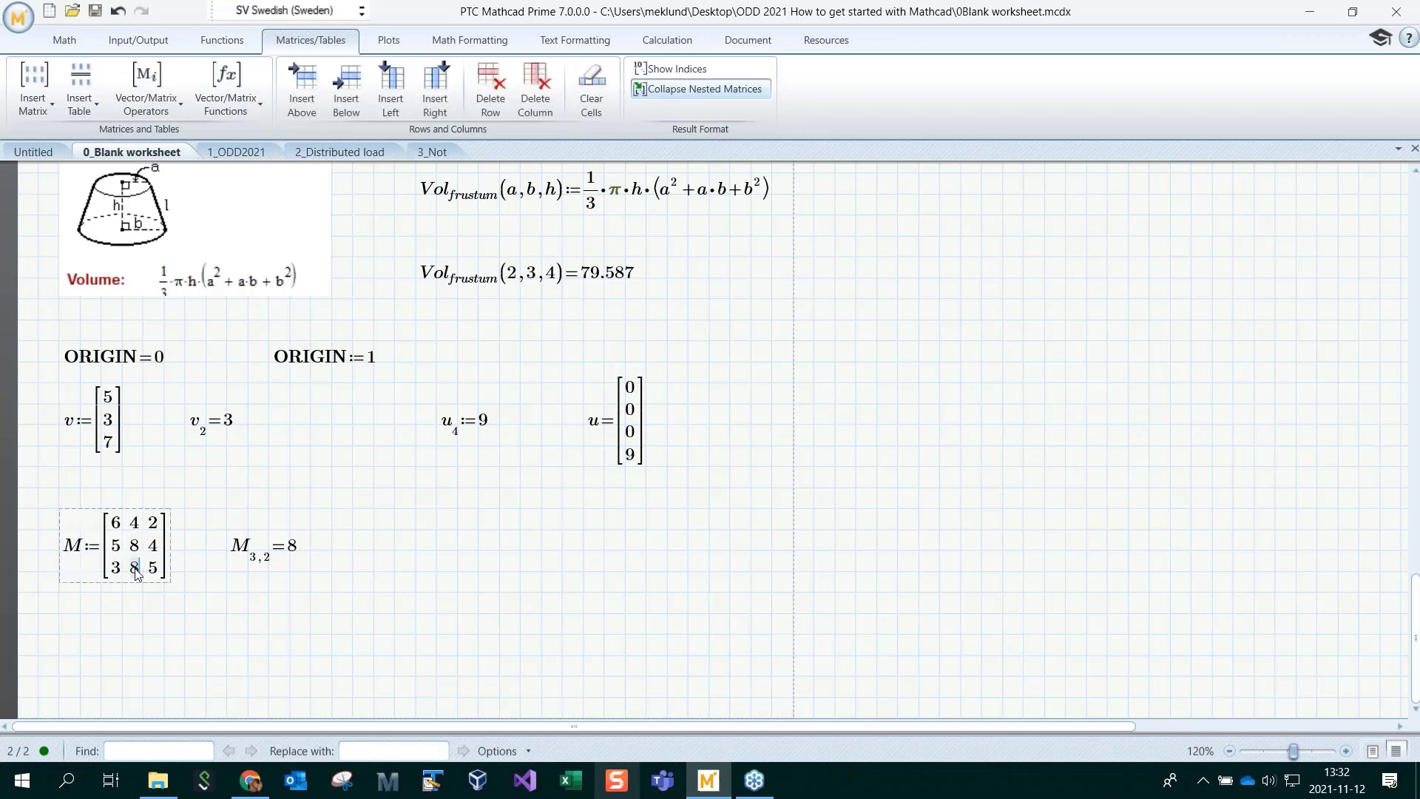
{"action": "key", "text": "BackSpace"}
{"action": "type", "text": "9"}
{"action": "left_click", "coordinate": [206, 635]}
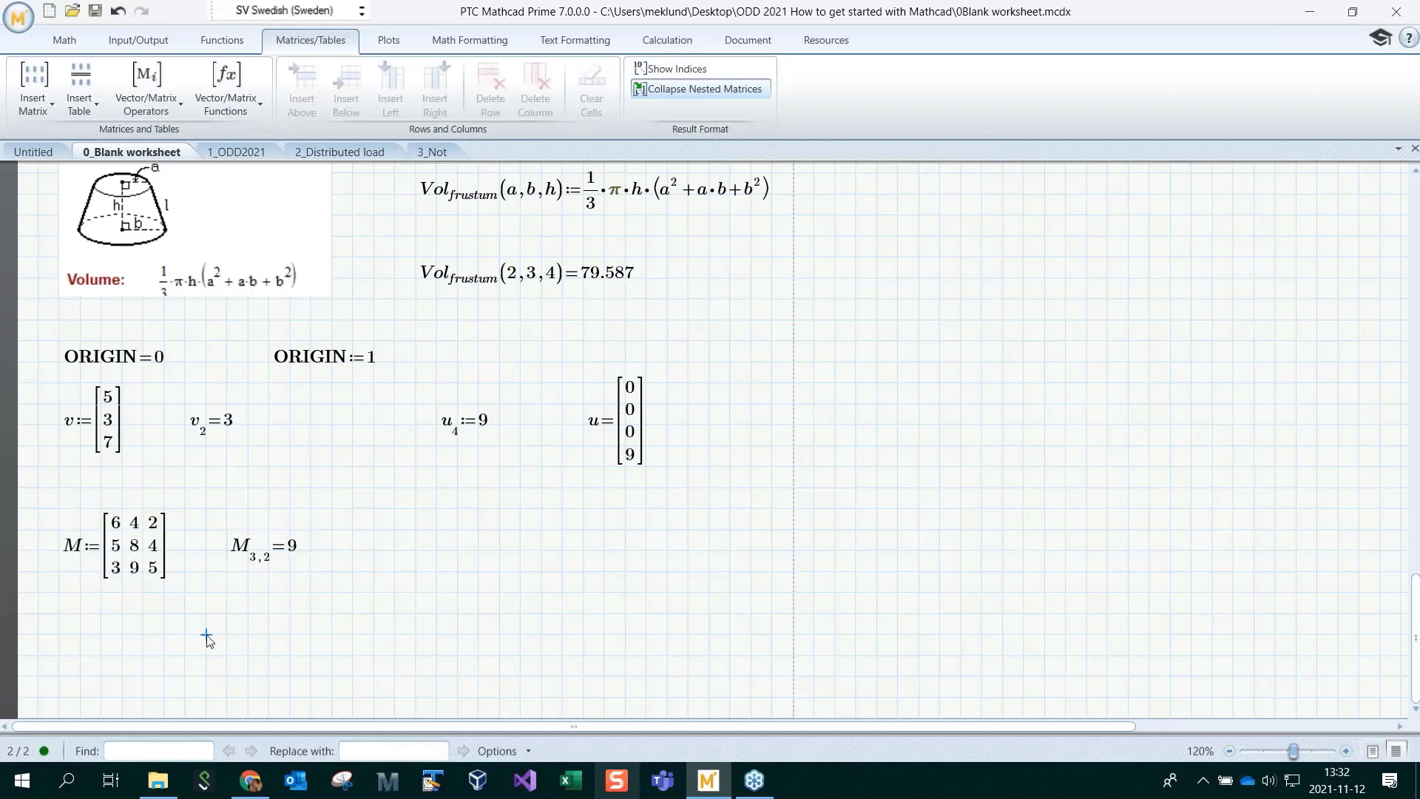
{"action": "left_click", "coordinate": [139, 576]}
{"action": "left_click", "coordinate": [332, 655]}
Evaluate the products v·M and M·v side by side on the same row as matrix M
{"action": "left_click", "coordinate": [370, 550]}
{"action": "type", "text": "v"}
{"action": "type", "text": "*M"}
{"action": "type", "text": "="}
{"action": "key", "text": "Right"}
{"action": "type", "text": "M*v="}
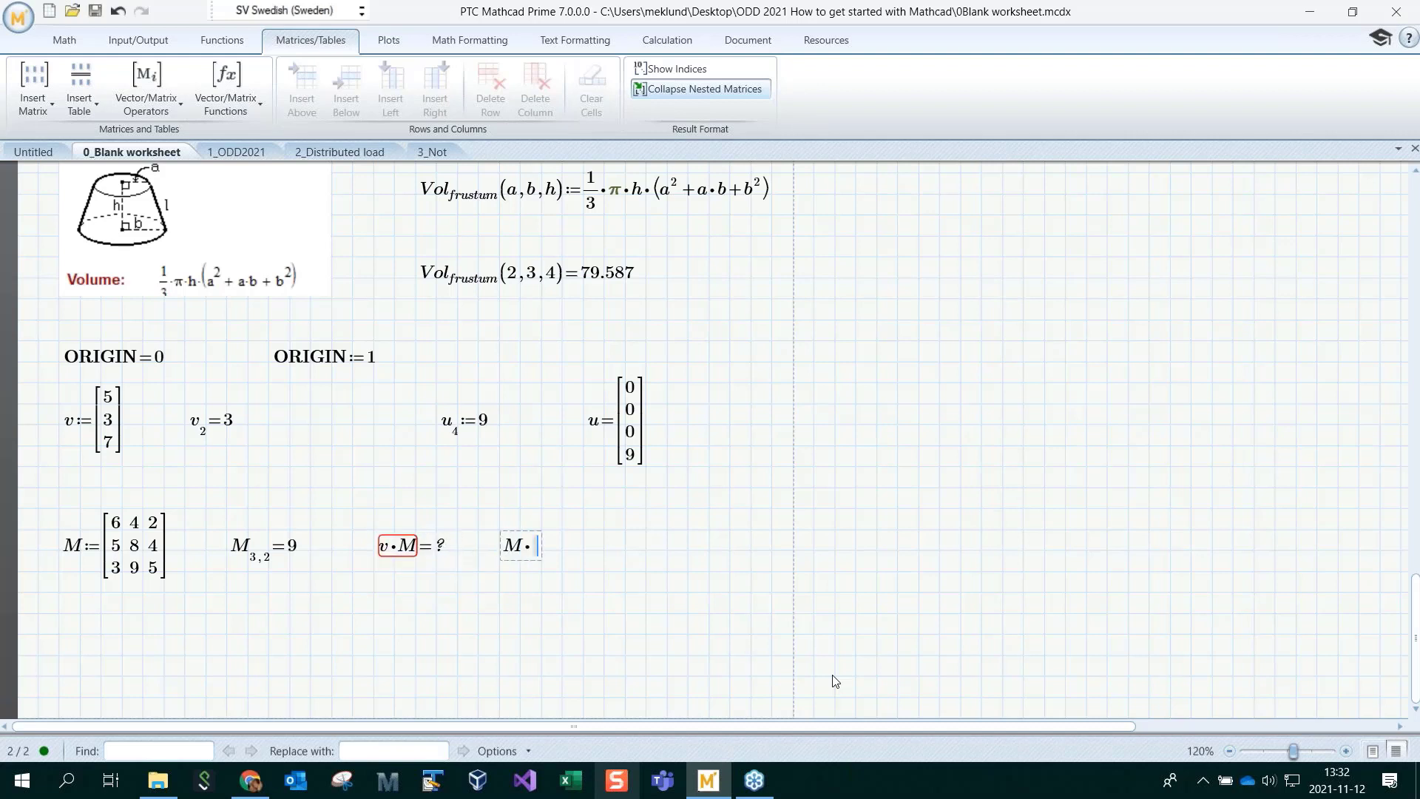
Insert the rows function beside the M·v product and evaluate it for matrix M
{"action": "left_click", "coordinate": [679, 571]}
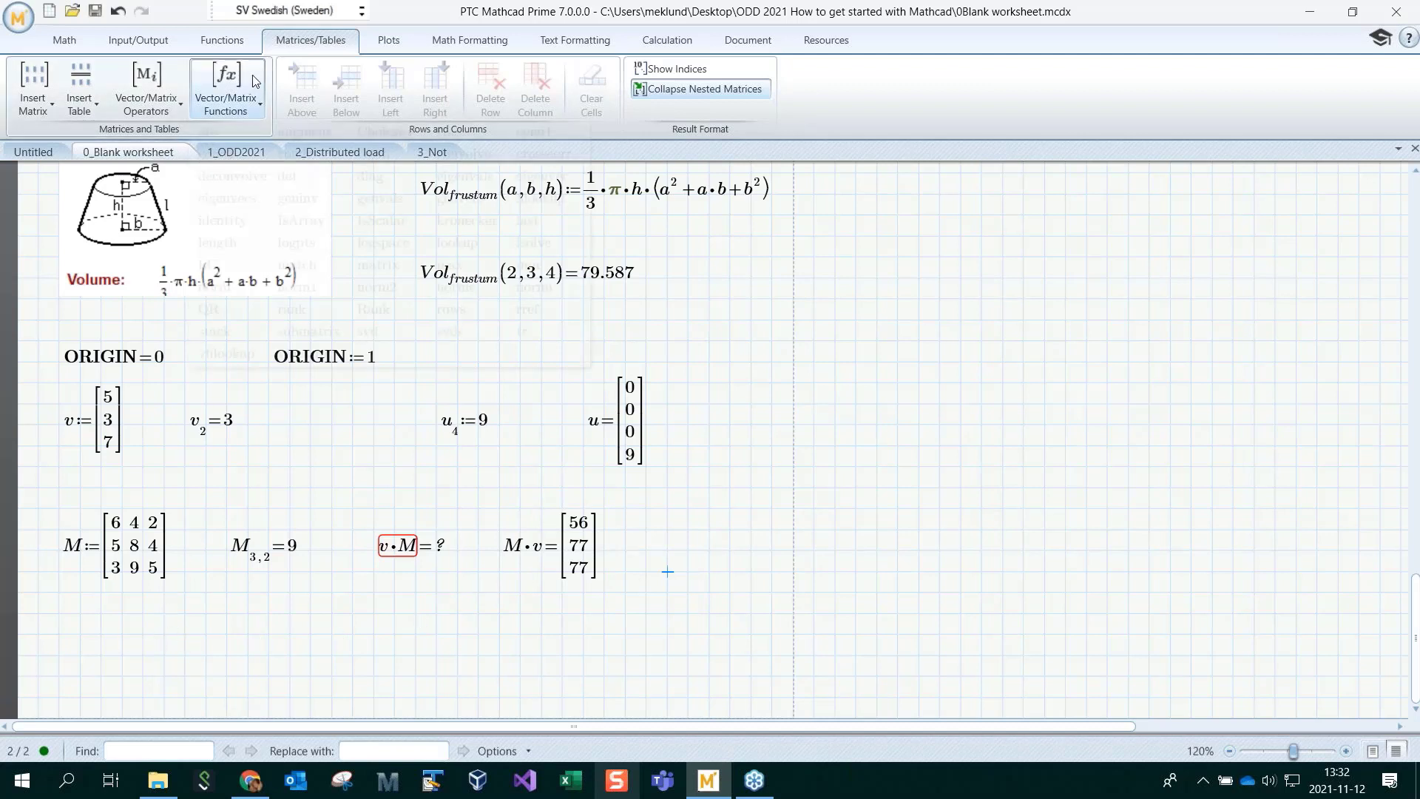
{"action": "left_click", "coordinate": [226, 92]}
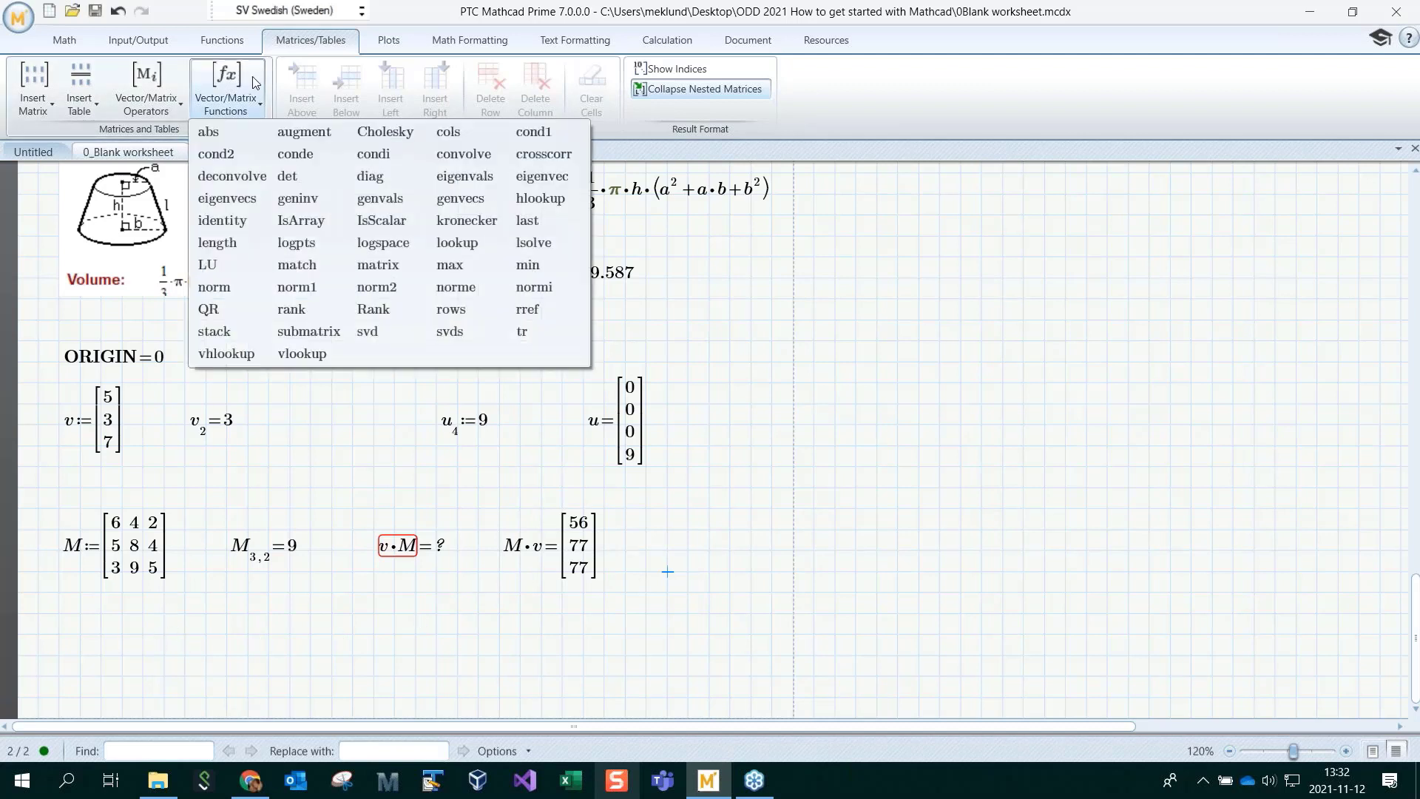
{"action": "left_click", "coordinate": [457, 312]}
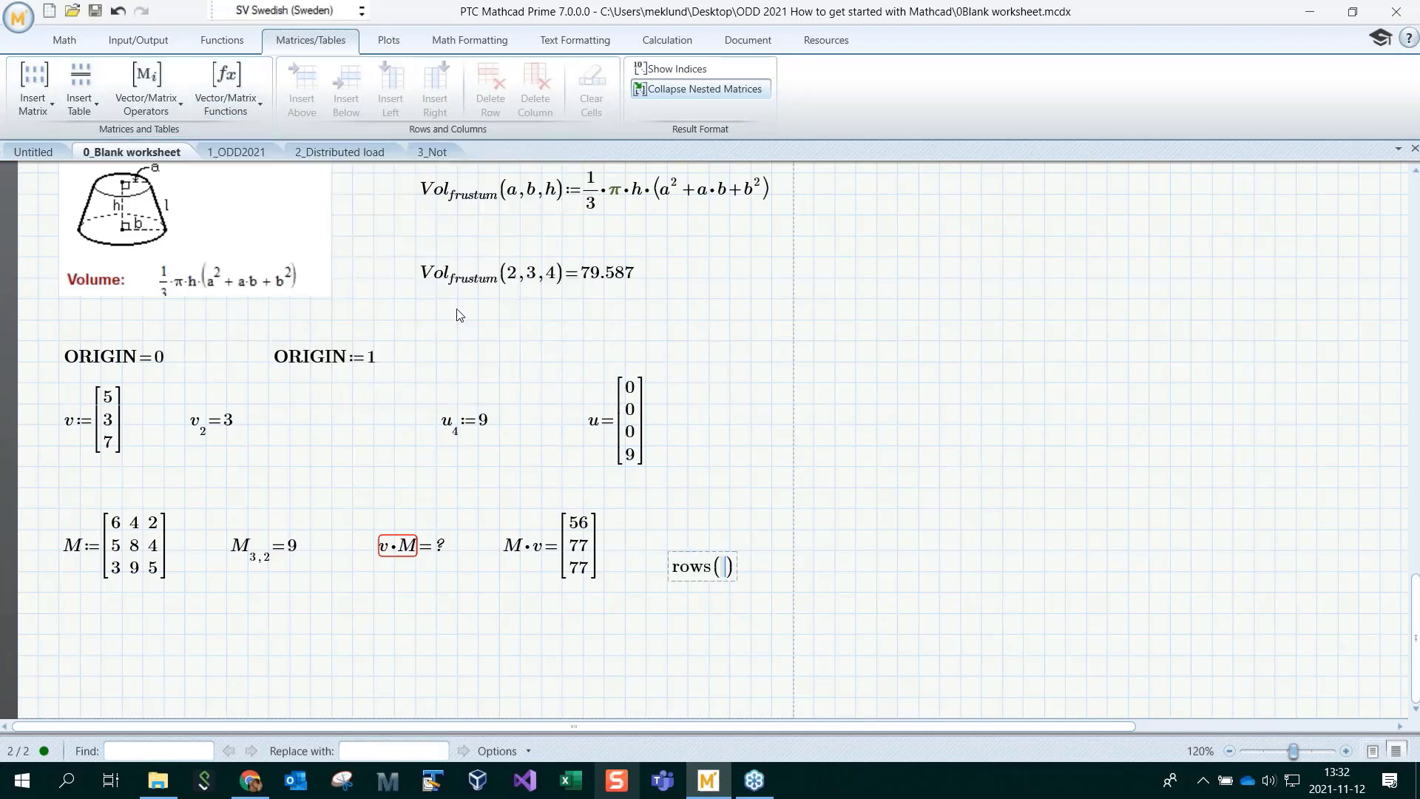
{"action": "type", "text": "M)=3"}
Move the rows(M) region to just below the M index 3,2 evaluation and place the cursor in the empty area below
{"action": "left_click", "coordinate": [722, 545]}
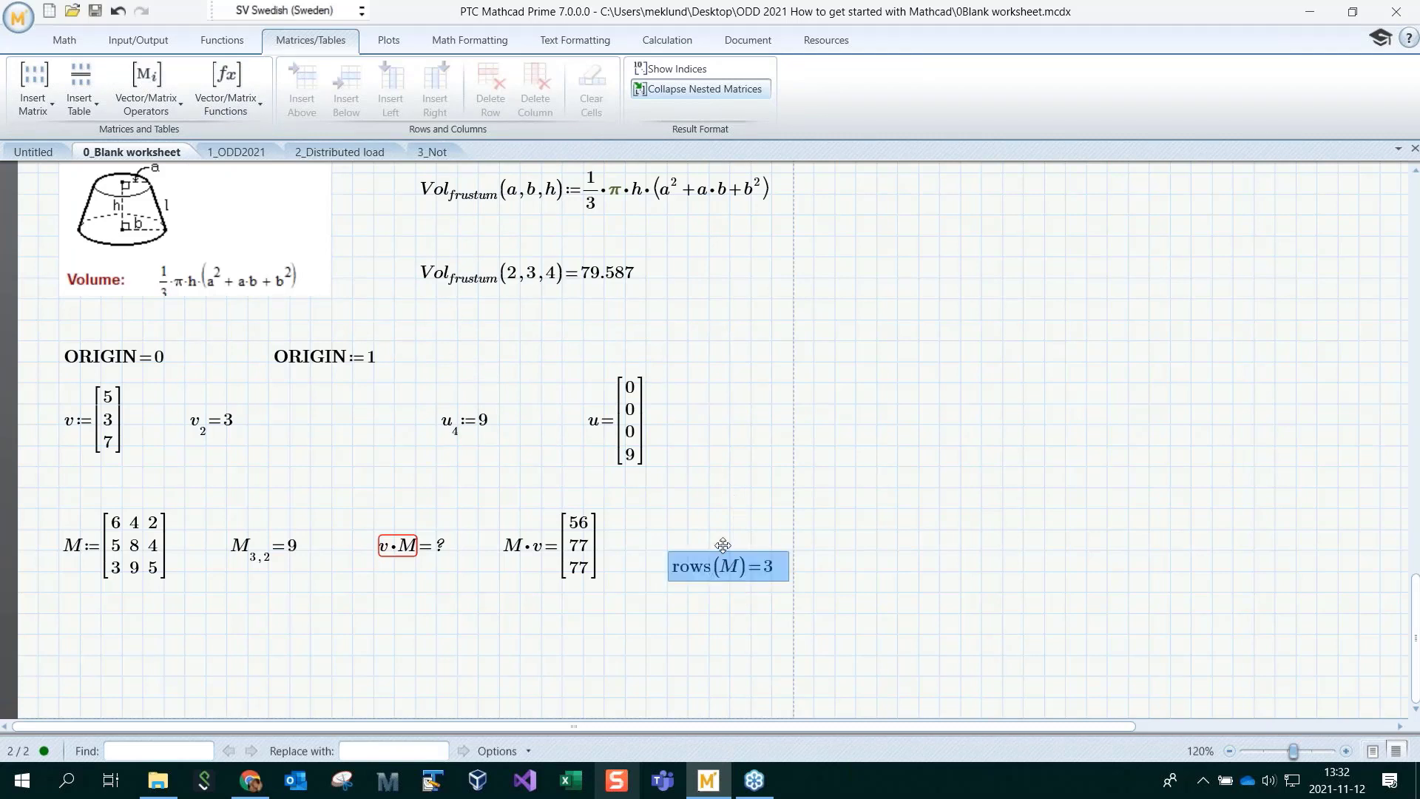
{"action": "left_click_drag", "start_coordinate": [722, 545], "coordinate": [253, 614]}
{"action": "left_click", "coordinate": [374, 634]}
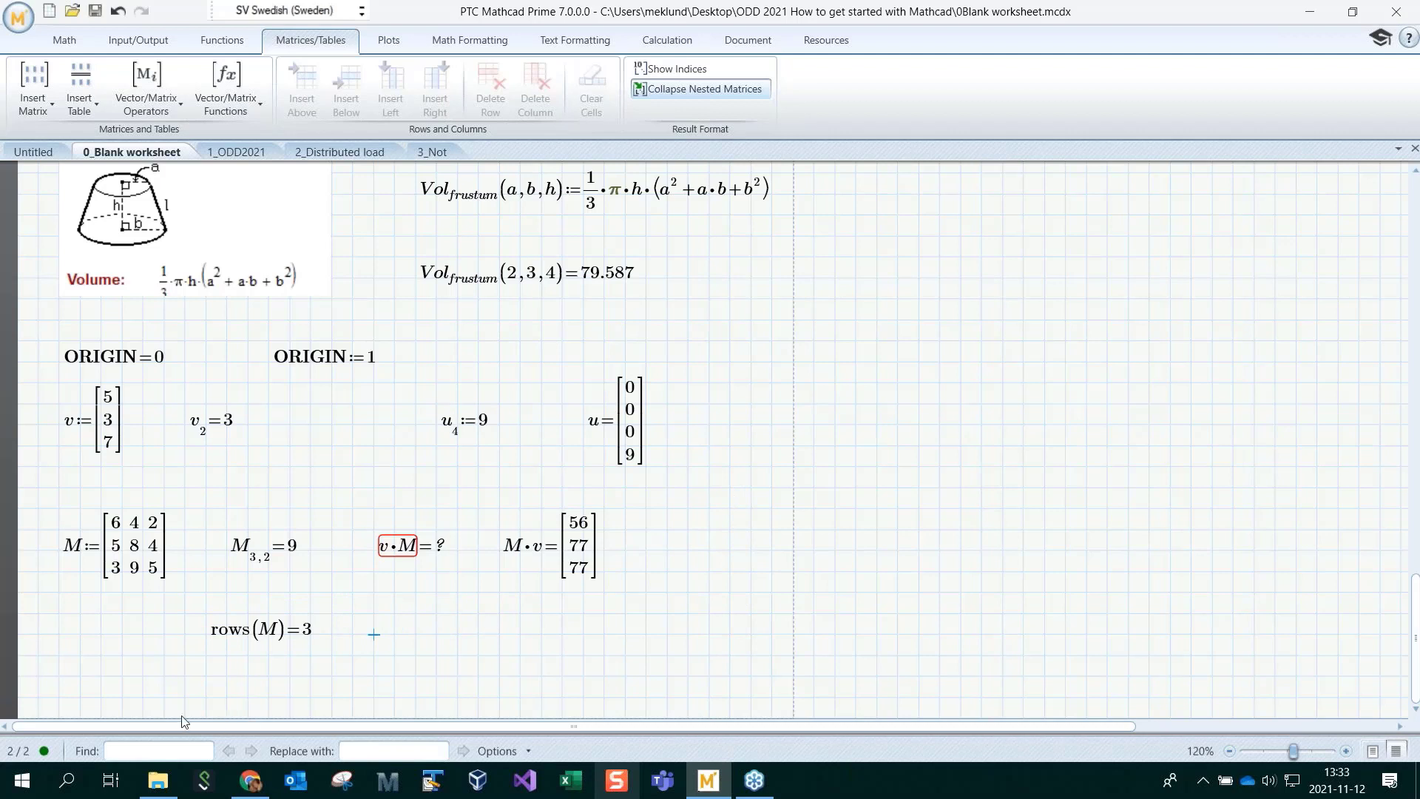
{"action": "left_click", "coordinate": [101, 695]}
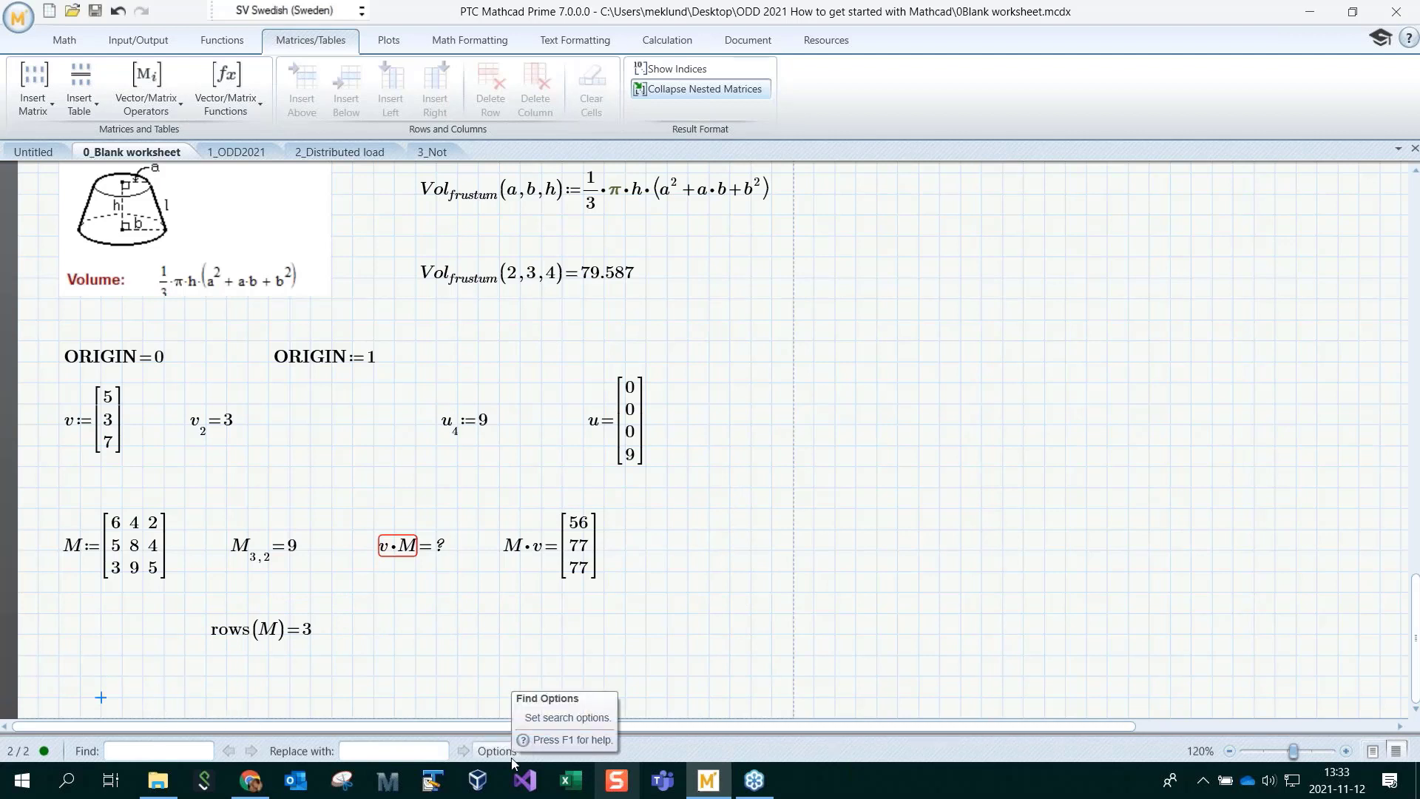
Define y as -2 in the blank area at the start of the next page and evaluate y below and to its right
{"action": "key", "text": "Down"}
{"action": "key", "text": "Down"}
{"action": "key", "text": "Down"}
{"action": "key", "text": "Down"}
{"action": "key", "text": "Down"}
{"action": "key", "text": "Down"}
{"action": "key", "text": "Down"}
{"action": "key", "text": "Down"}
{"action": "key", "text": "Down"}
{"action": "key", "text": "Down"}
{"action": "key", "text": "Down"}
{"action": "key", "text": "Down"}
{"action": "key", "text": "Down"}
{"action": "key", "text": "Down"}
{"action": "key", "text": "Down"}
{"action": "key", "text": "Down"}
{"action": "key", "text": "Down"}
{"action": "key", "text": "Down"}
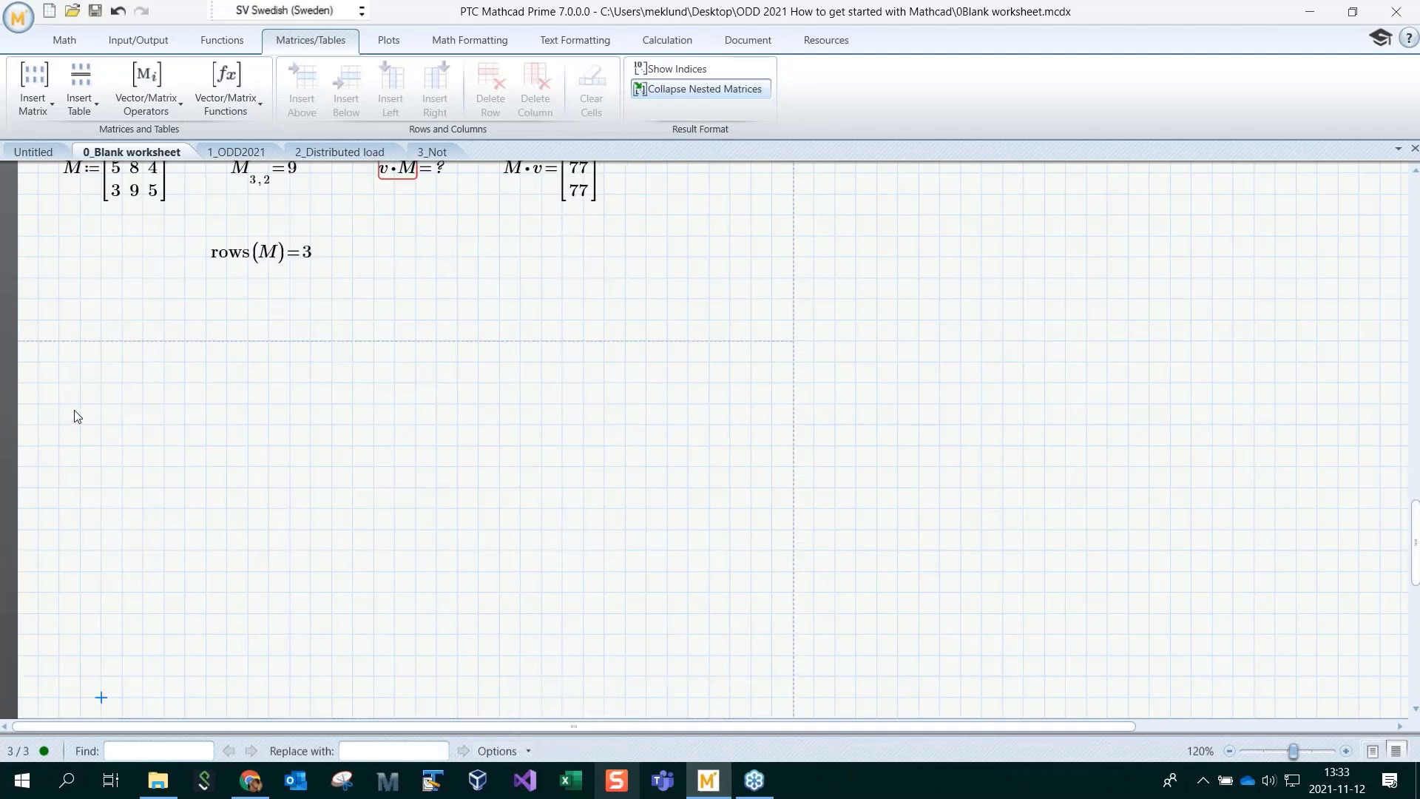
{"action": "left_click", "coordinate": [65, 407]}
{"action": "type", "text": "y:=-2"}
{"action": "left_click", "coordinate": [414, 549]}
{"action": "type", "text": "y="}
{"action": "left_click", "coordinate": [604, 592]}
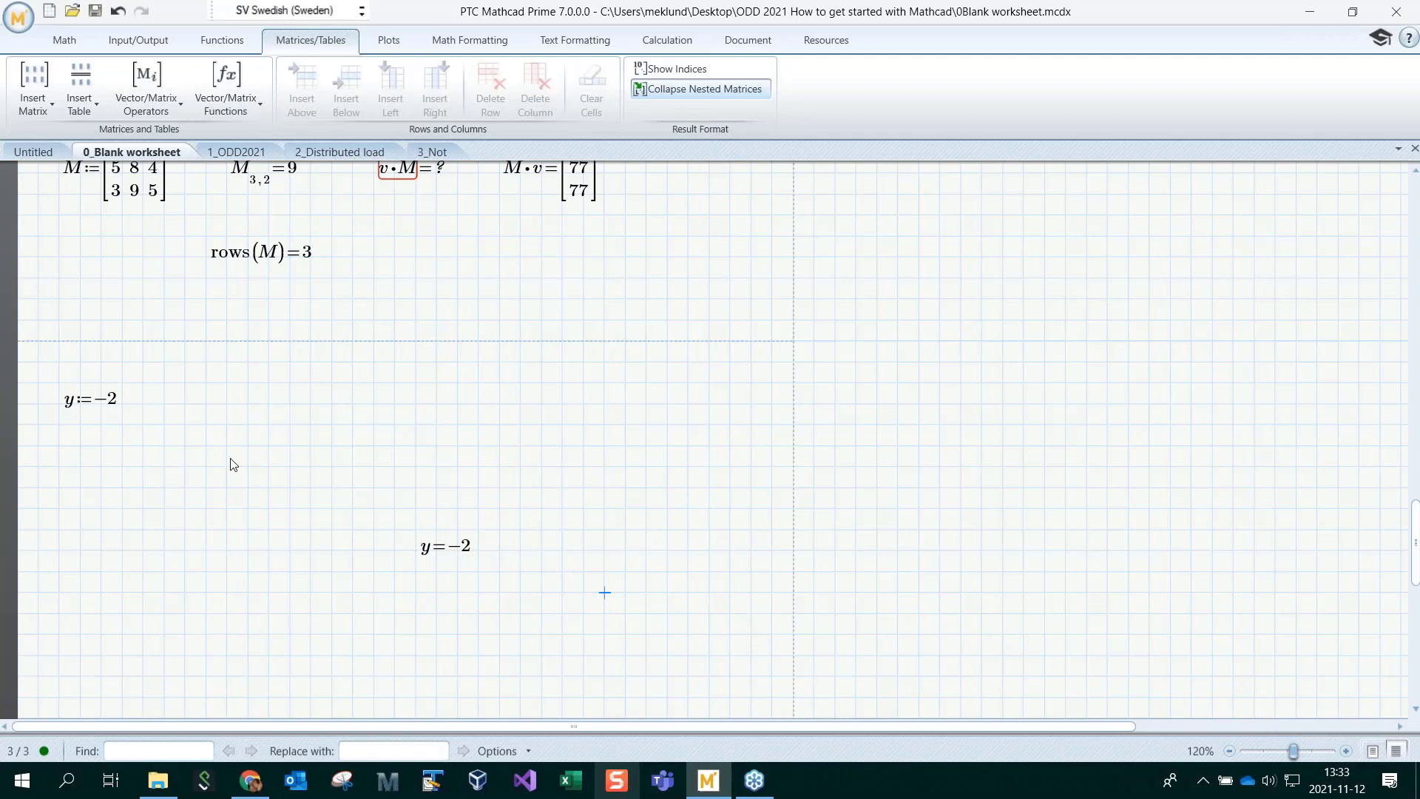
Turn the definition of y into a range from -2 to 3 with the range operator
{"action": "left_click", "coordinate": [118, 412]}
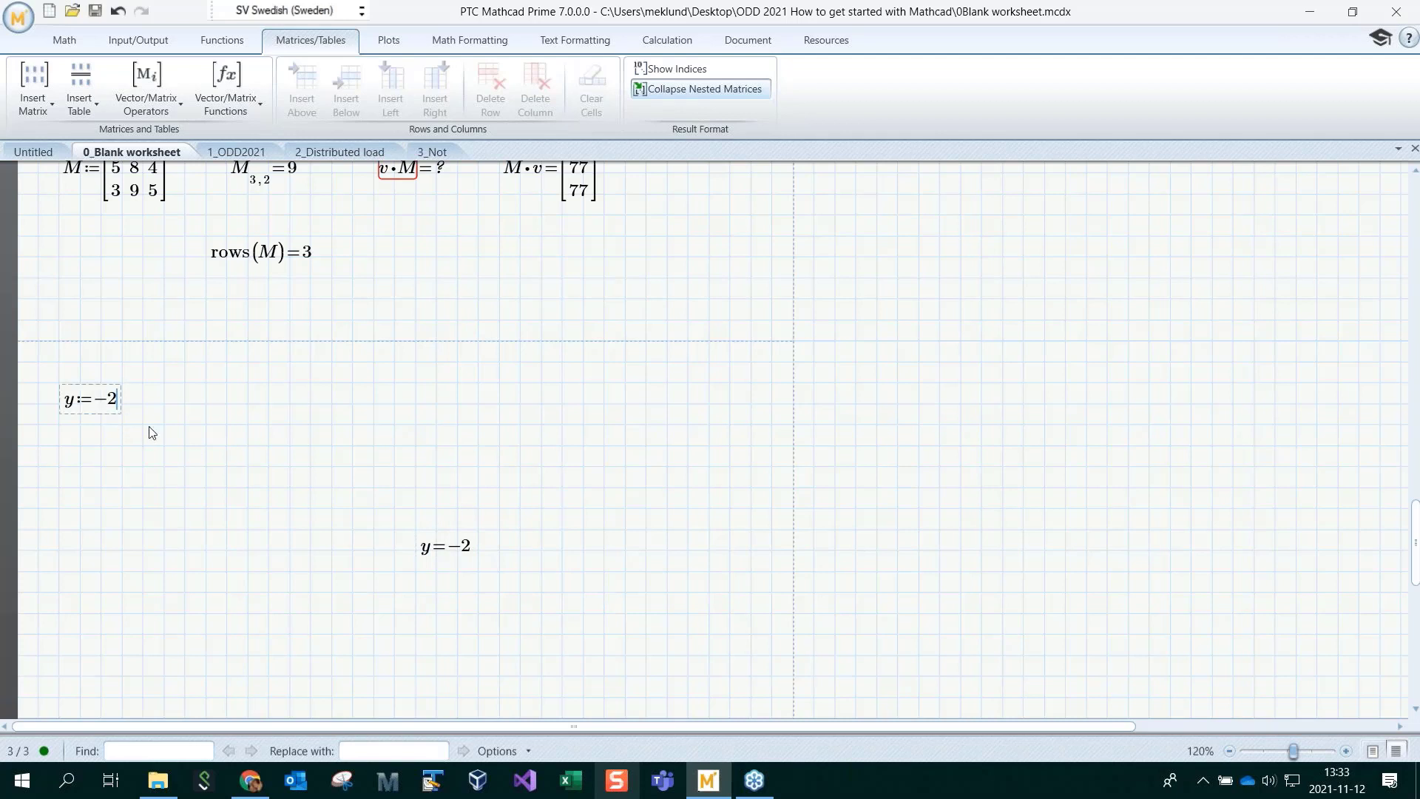
{"action": "left_click", "coordinate": [64, 40]}
{"action": "left_click", "coordinate": [385, 81]}
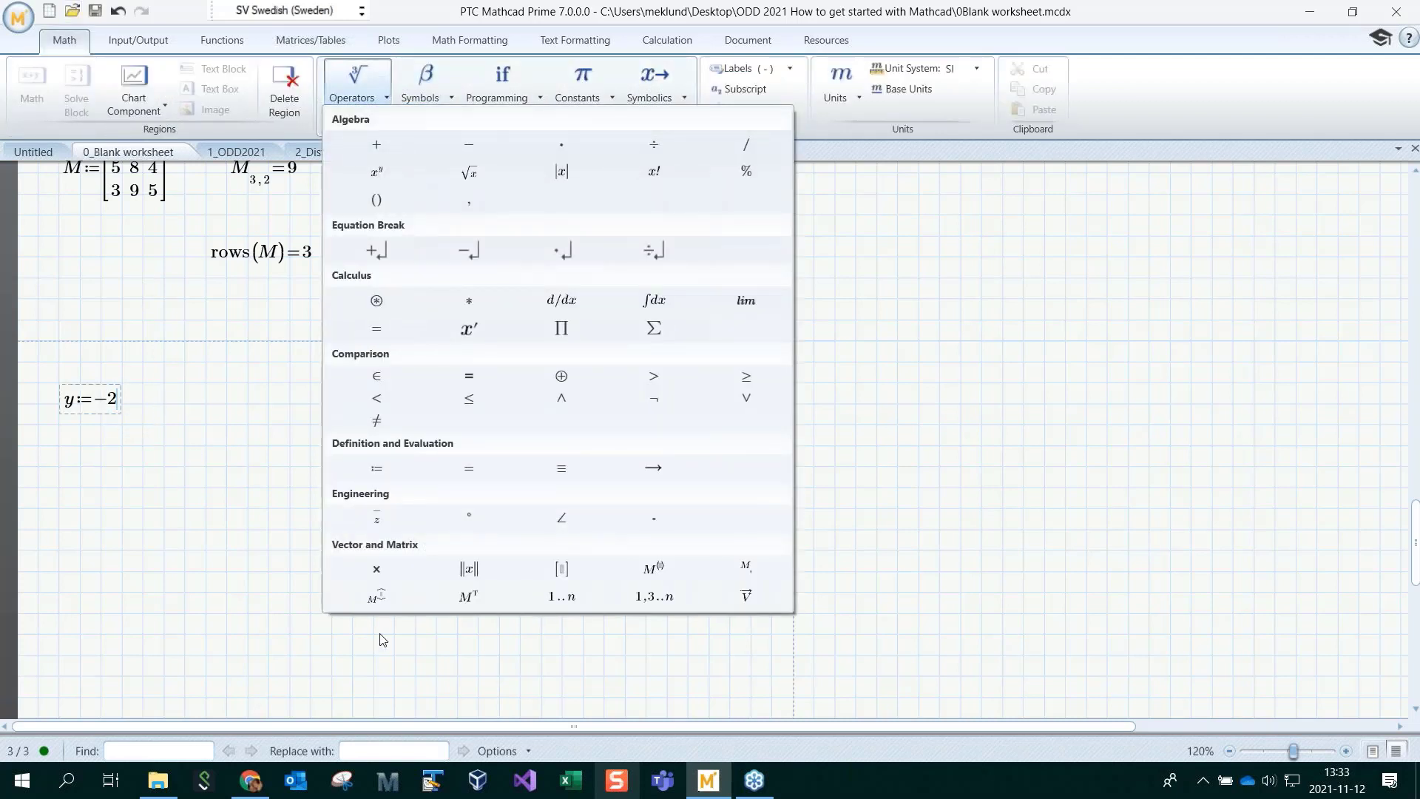
{"action": "left_click", "coordinate": [556, 598]}
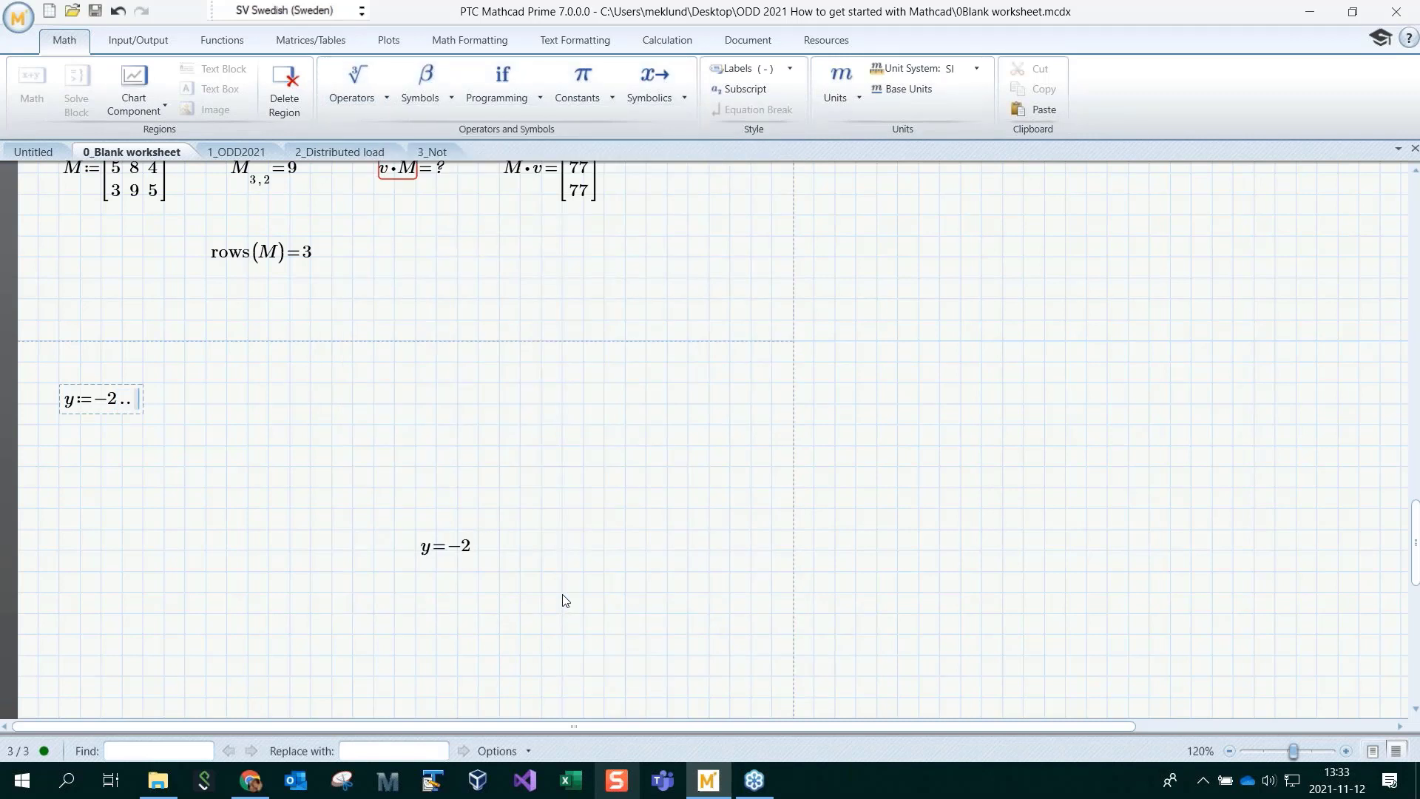
{"action": "type", "text": "3"}
{"action": "left_click", "coordinate": [478, 383]}
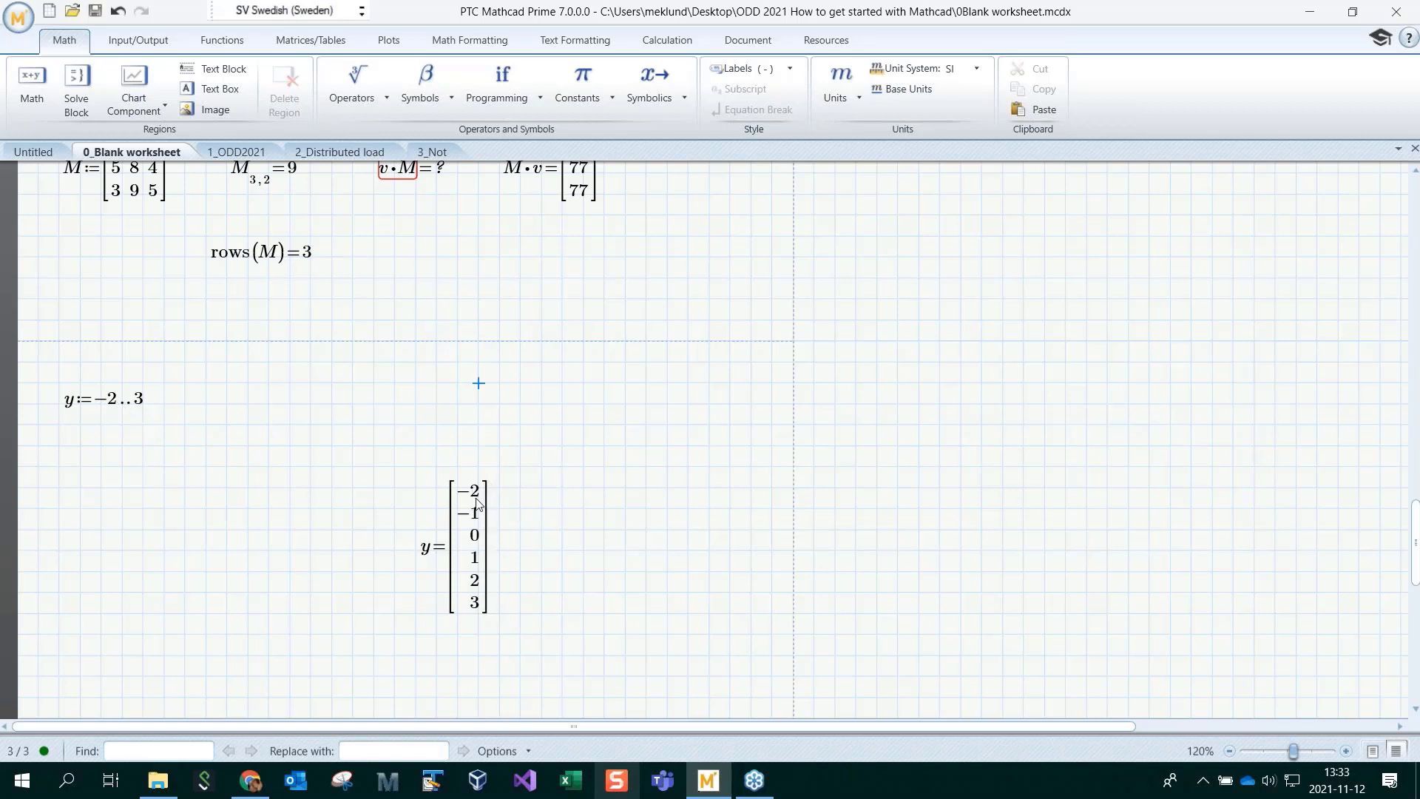
Open the range definition of y for editing directly after its first value
{"action": "left_click", "coordinate": [115, 403]}
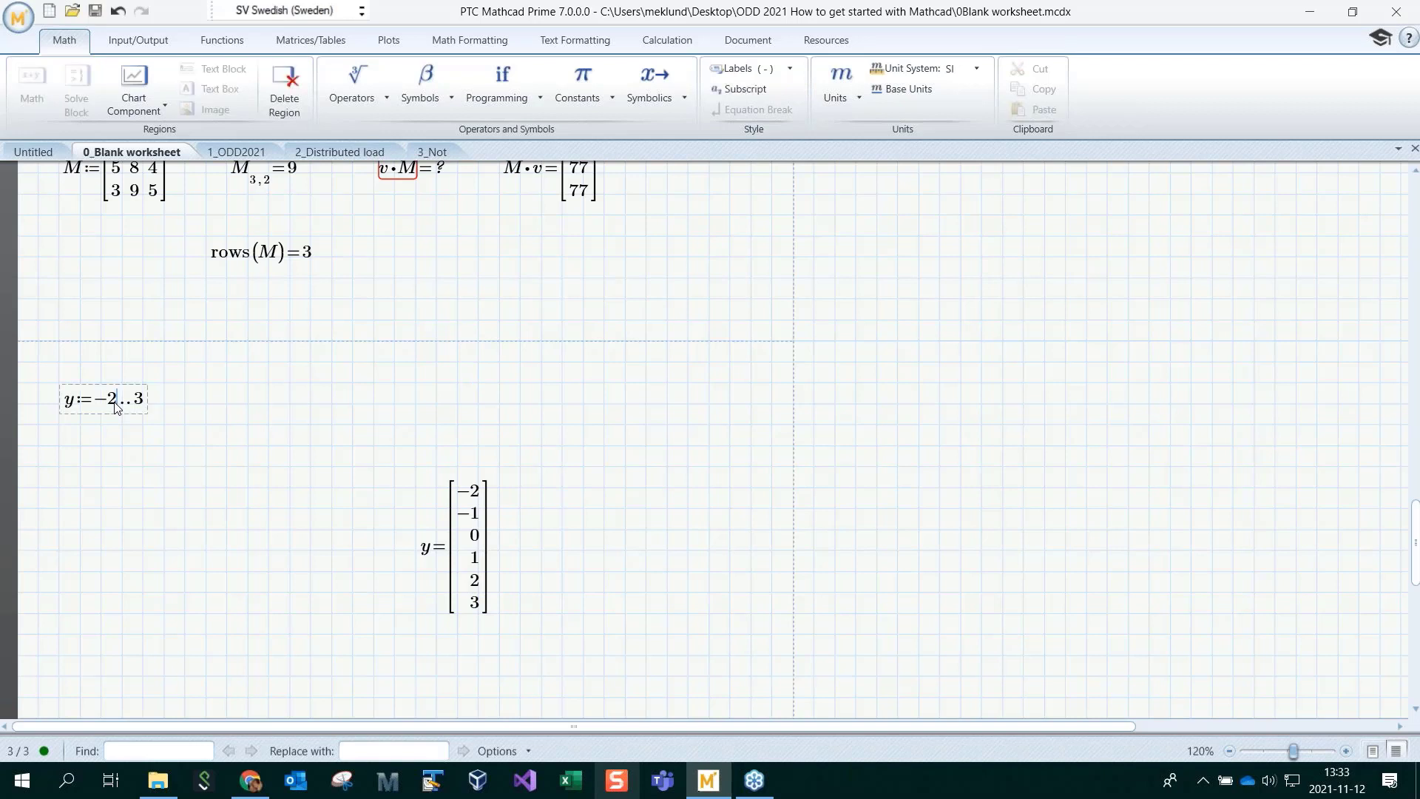
Change the start of the y range to -2.4 and move the evaluated y vector directly beneath its definition
{"action": "type", "text": ".4"}
{"action": "left_click", "coordinate": [164, 510]}
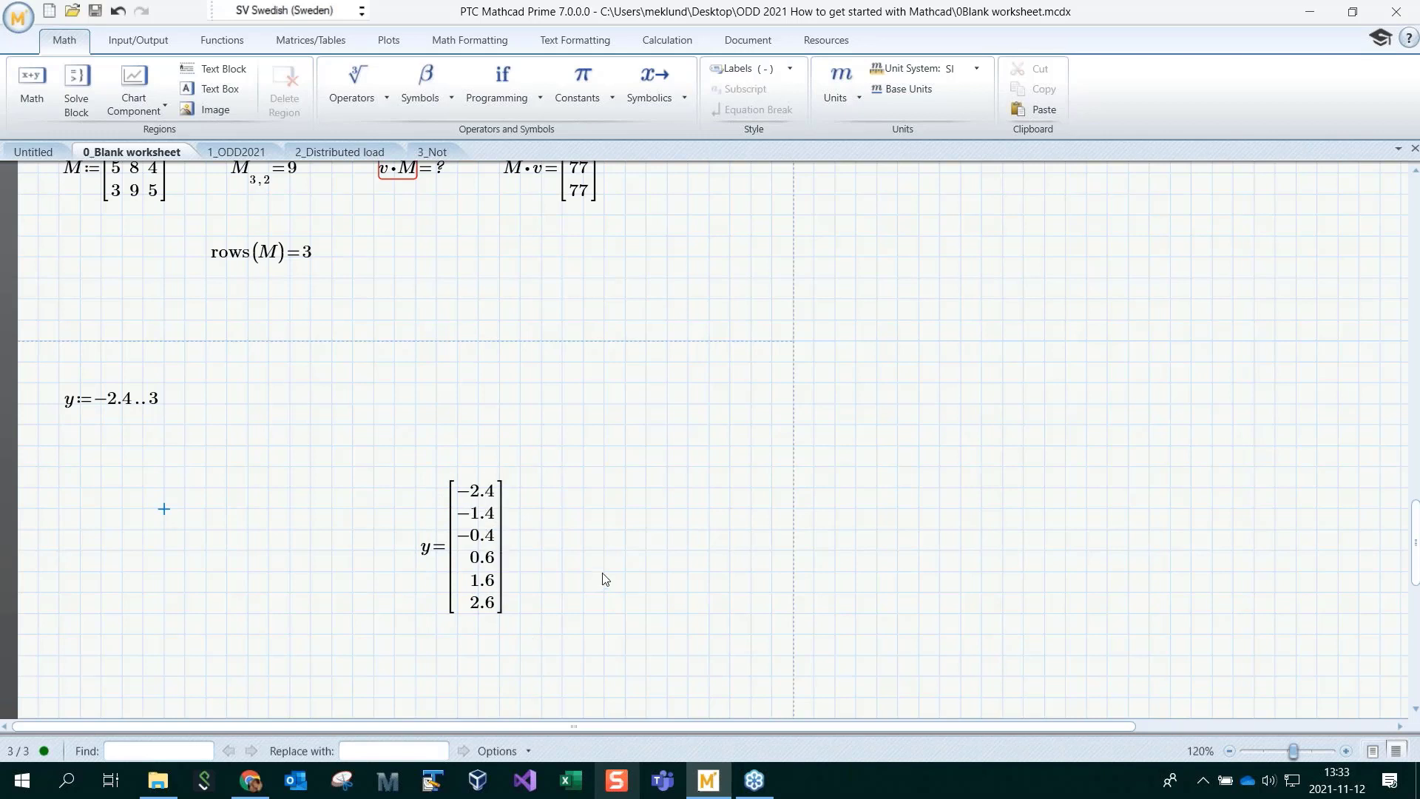
{"action": "left_click", "coordinate": [451, 473]}
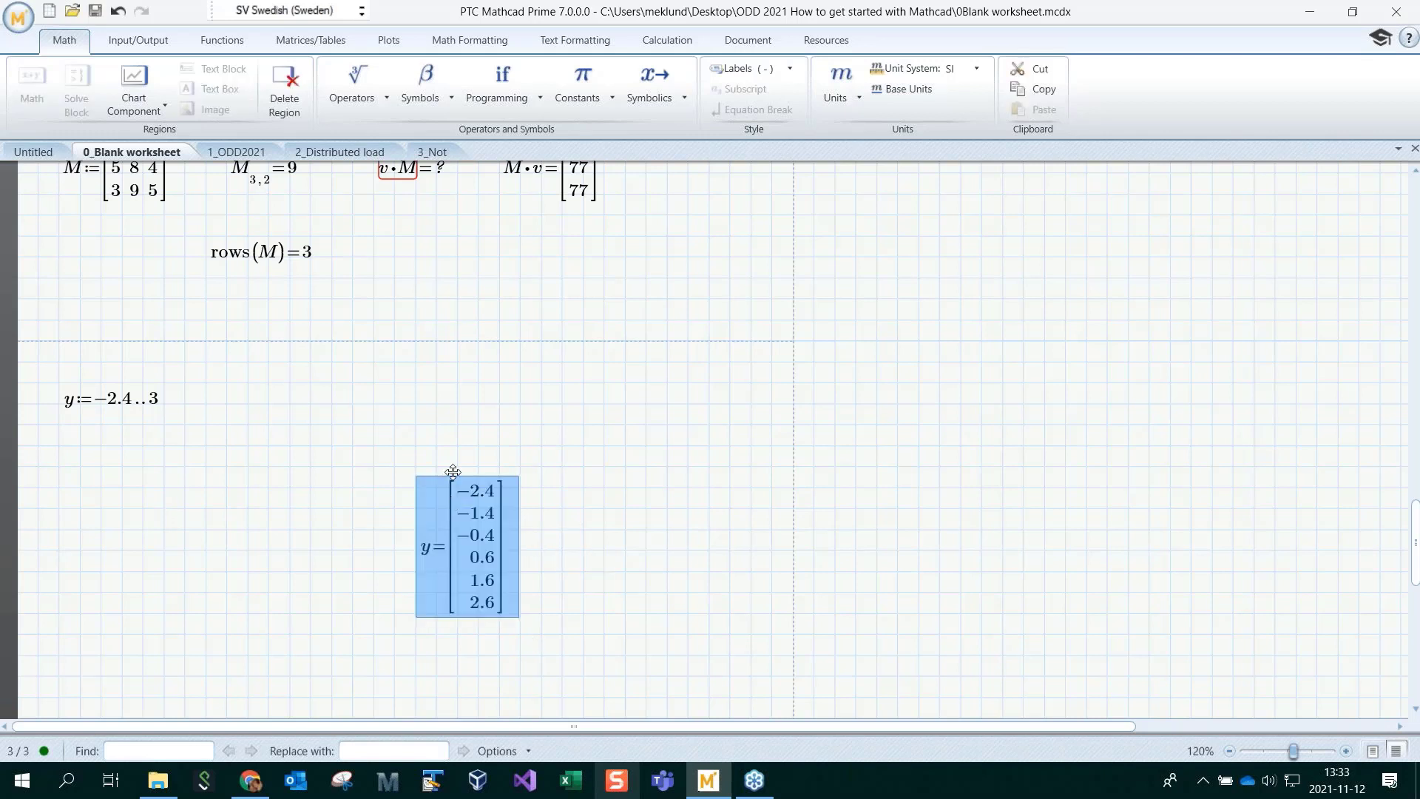
{"action": "left_click_drag", "start_coordinate": [450, 472], "coordinate": [83, 461]}
Evaluate the expression 4·y² beside the evaluated y vector
{"action": "left_click", "coordinate": [205, 529]}
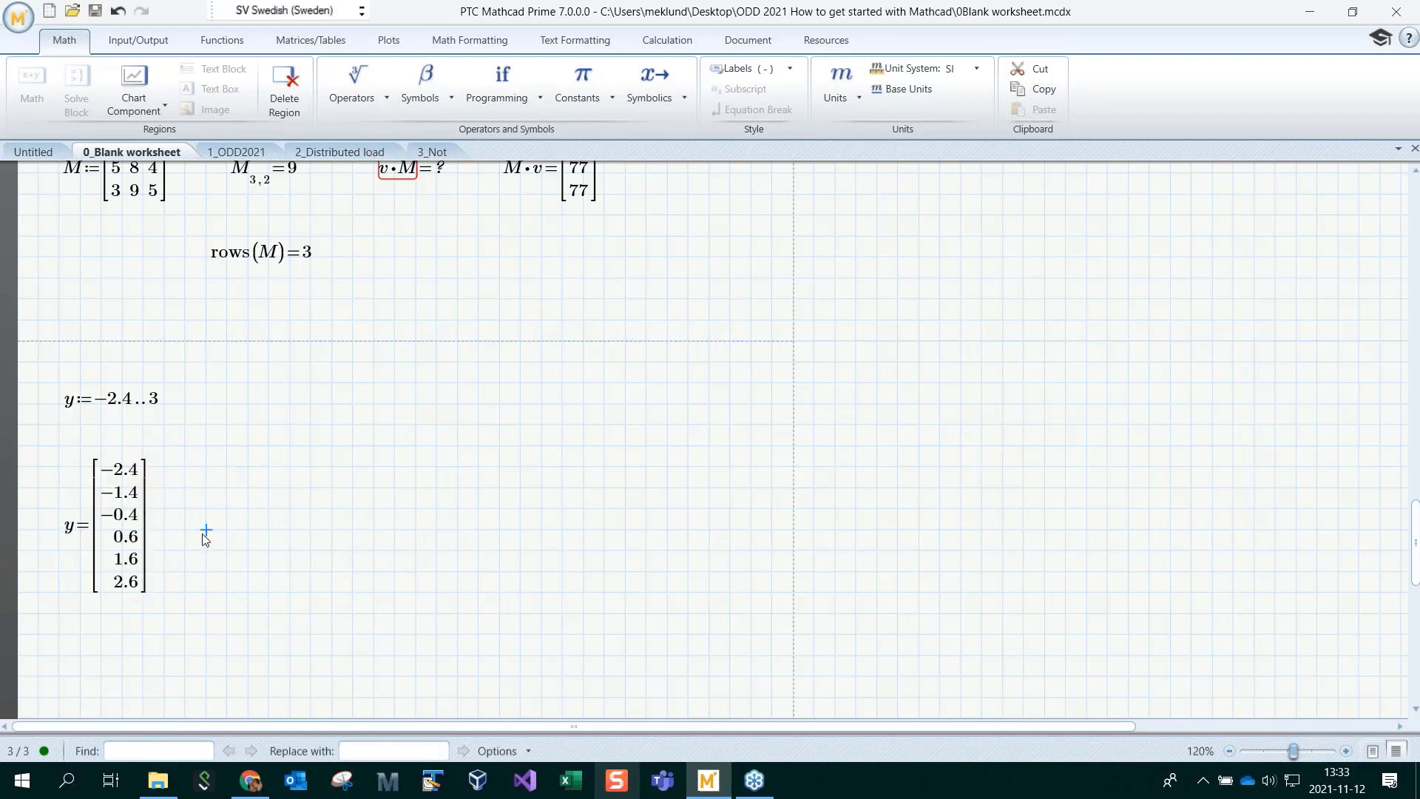
{"action": "type", "text": "4*"}
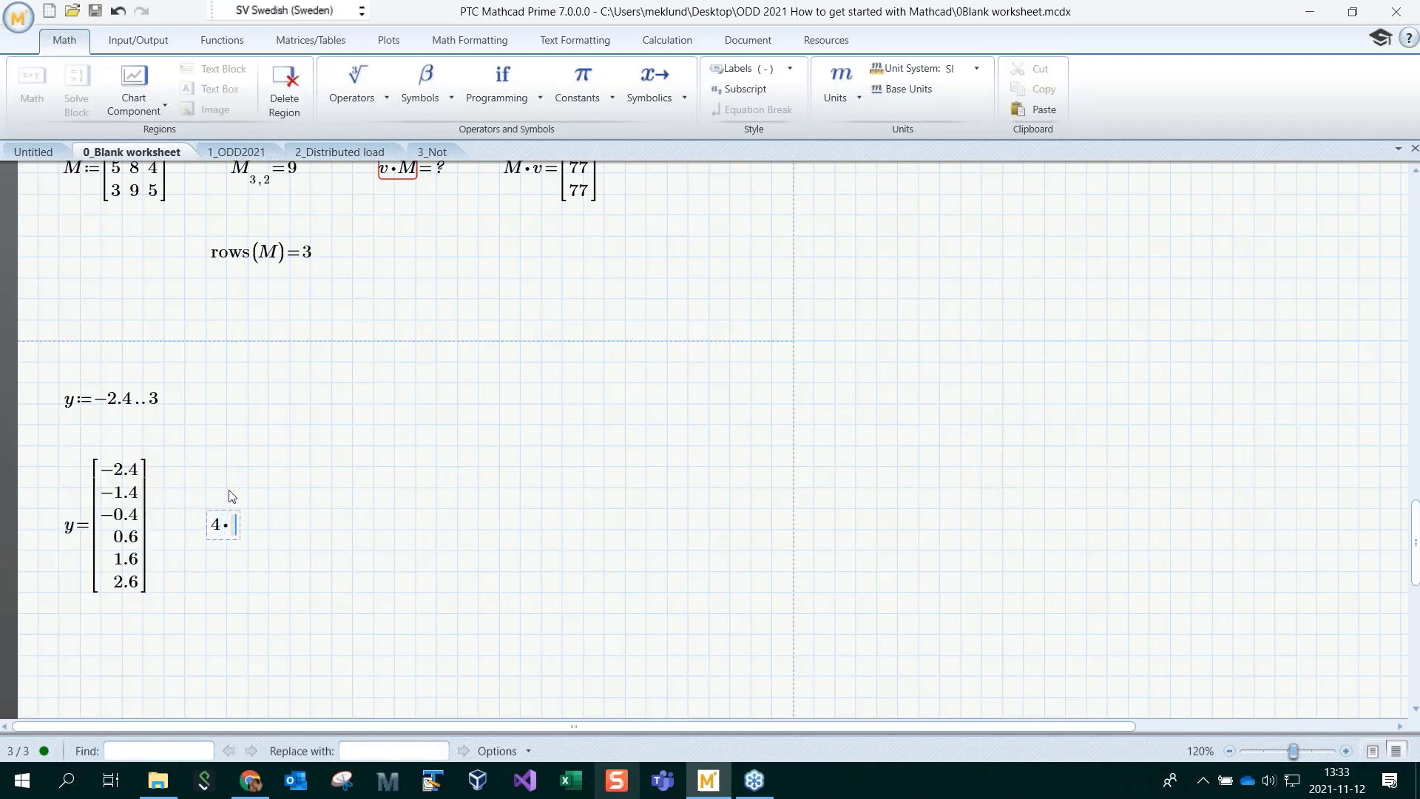
{"action": "type", "text": "y^2"}
{"action": "type", "text": "="}
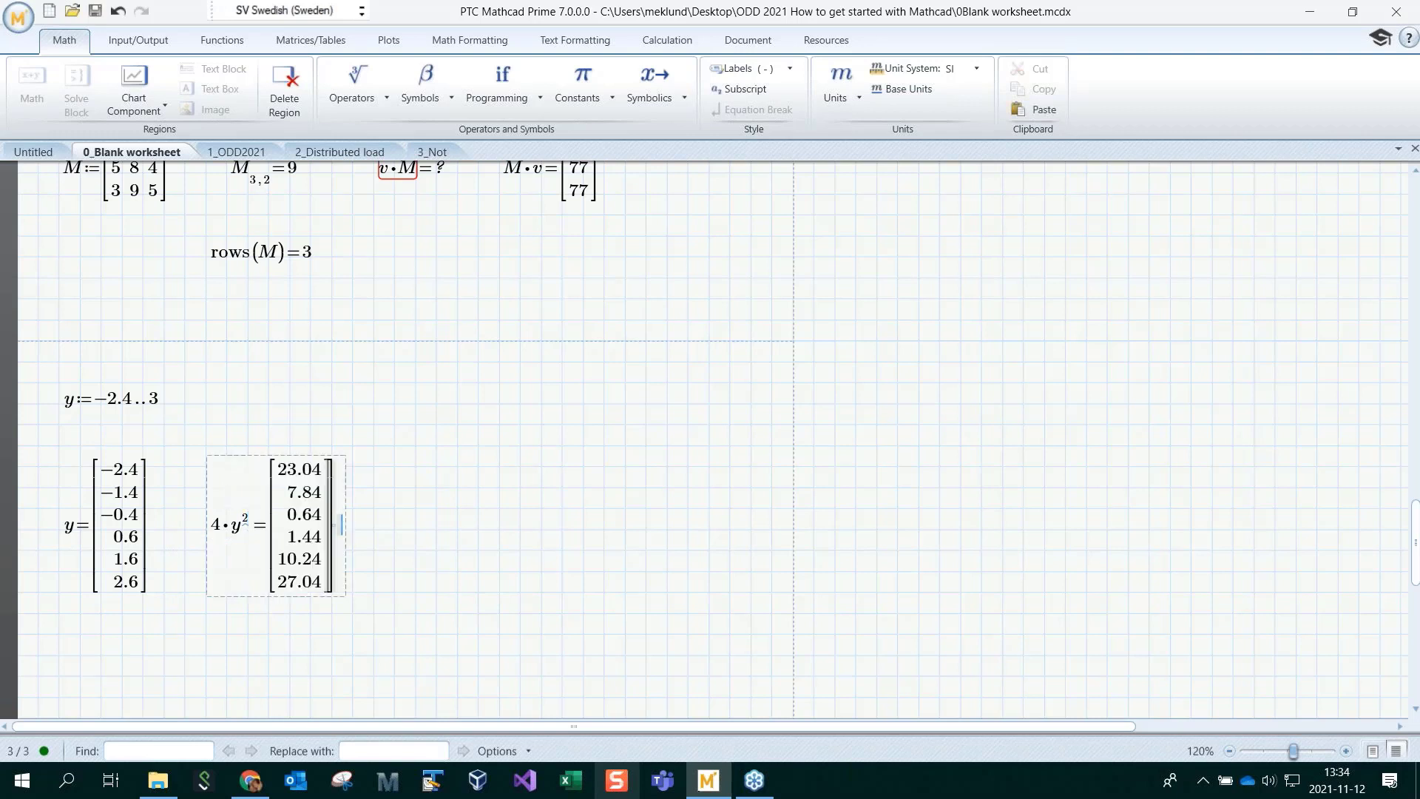
{"action": "left_click", "coordinate": [395, 551]}
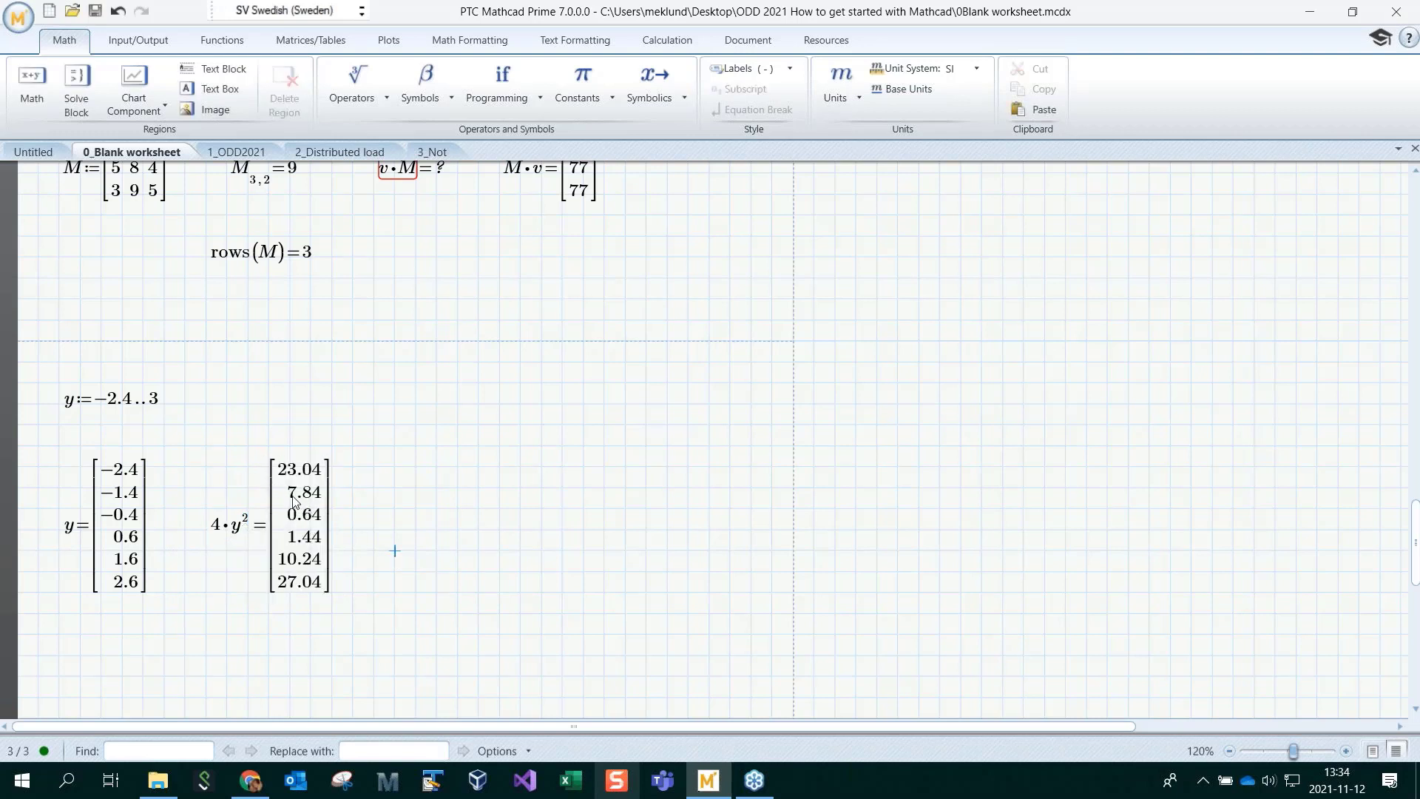
Duplicate the y range definition, the evaluated y vector and the 4·y² result in the empty space beneath them
{"action": "left_click", "coordinate": [395, 529]}
{"action": "scroll", "coordinate": [459, 576], "scroll_direction": "down", "scroll_amount": 3}
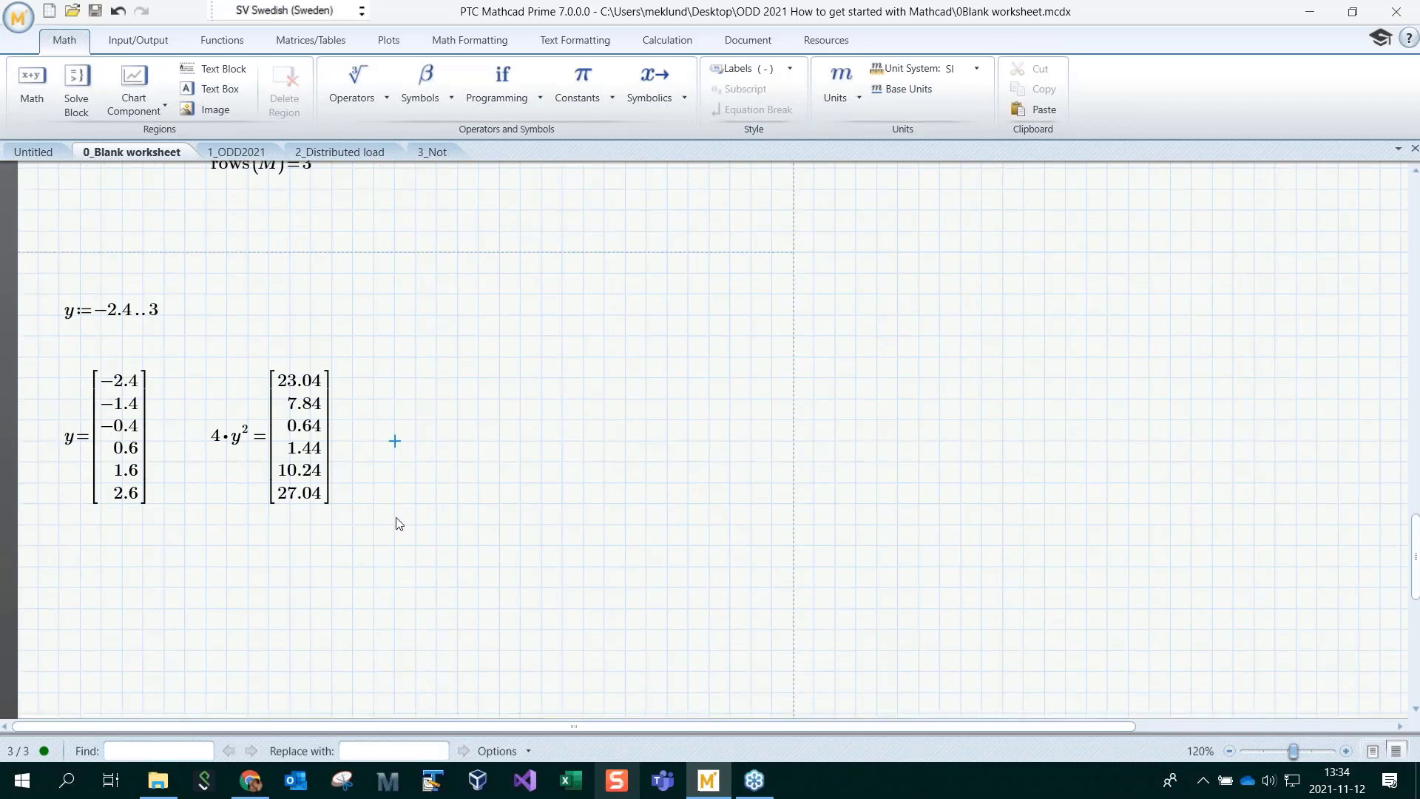
{"action": "left_click_drag", "start_coordinate": [436, 524], "coordinate": [141, 288]}
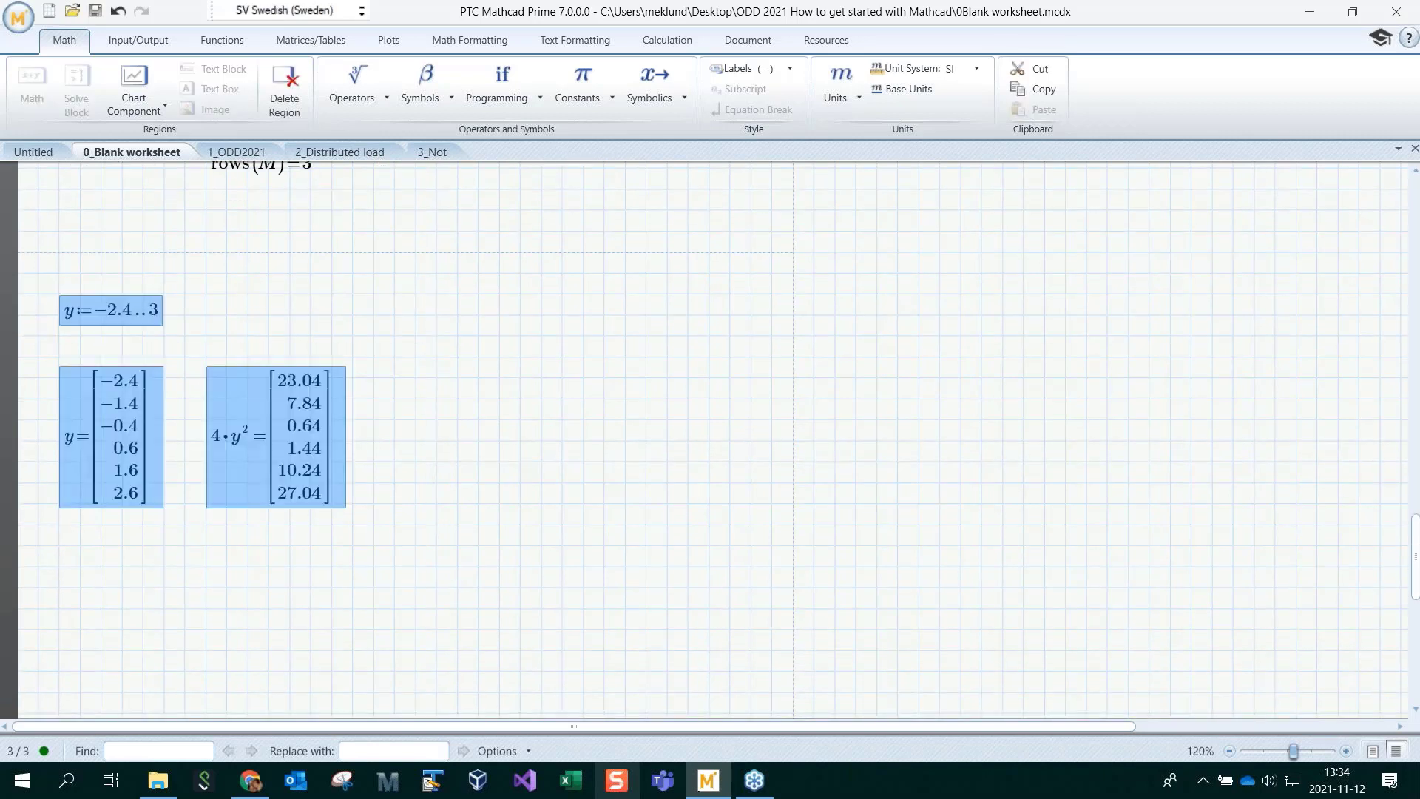
{"action": "key", "text": "ctrl+c"}
{"action": "left_click", "coordinate": [56, 570]}
{"action": "key", "text": "ctrl+v"}
{"action": "scroll", "coordinate": [518, 529], "scroll_direction": "down", "scroll_amount": 6}
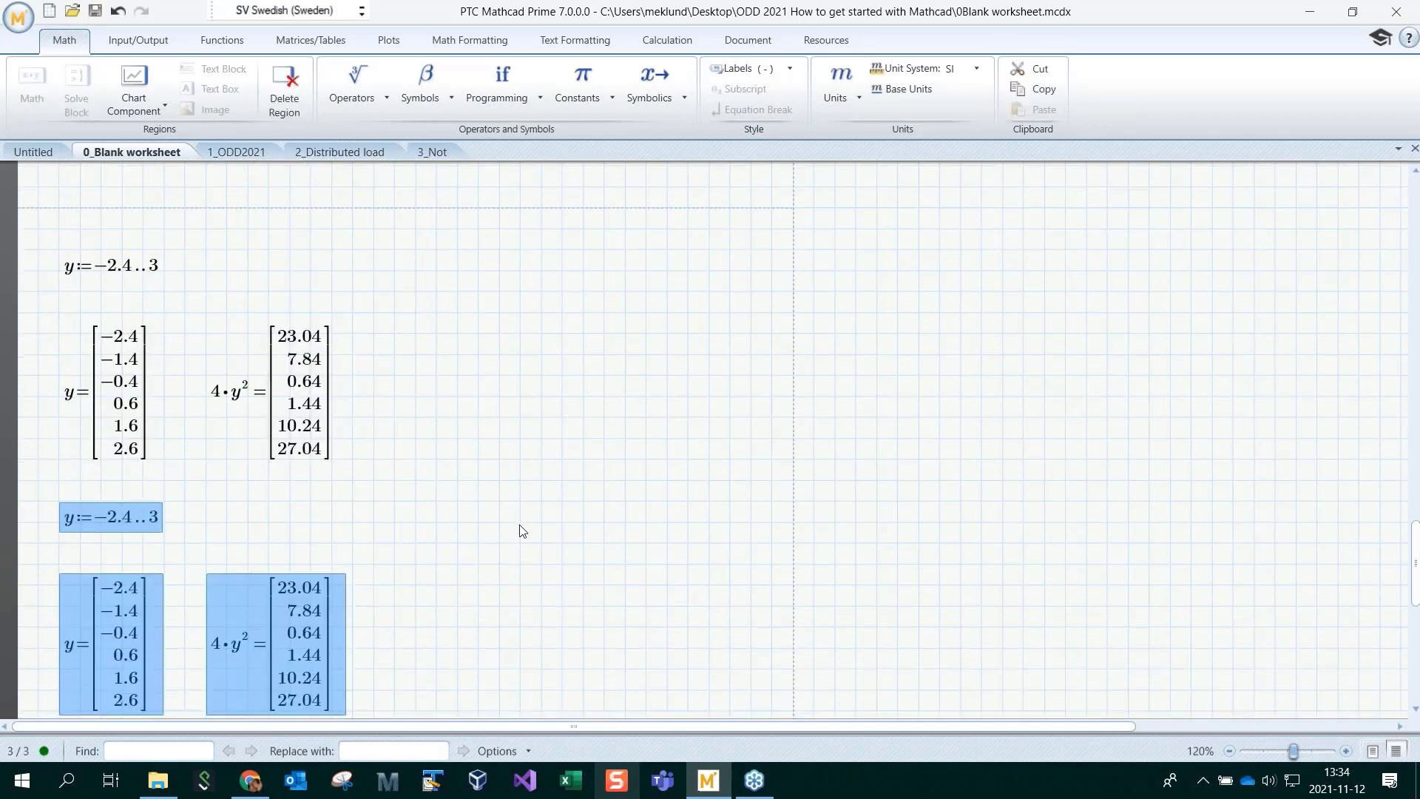
{"action": "left_click", "coordinate": [540, 474]}
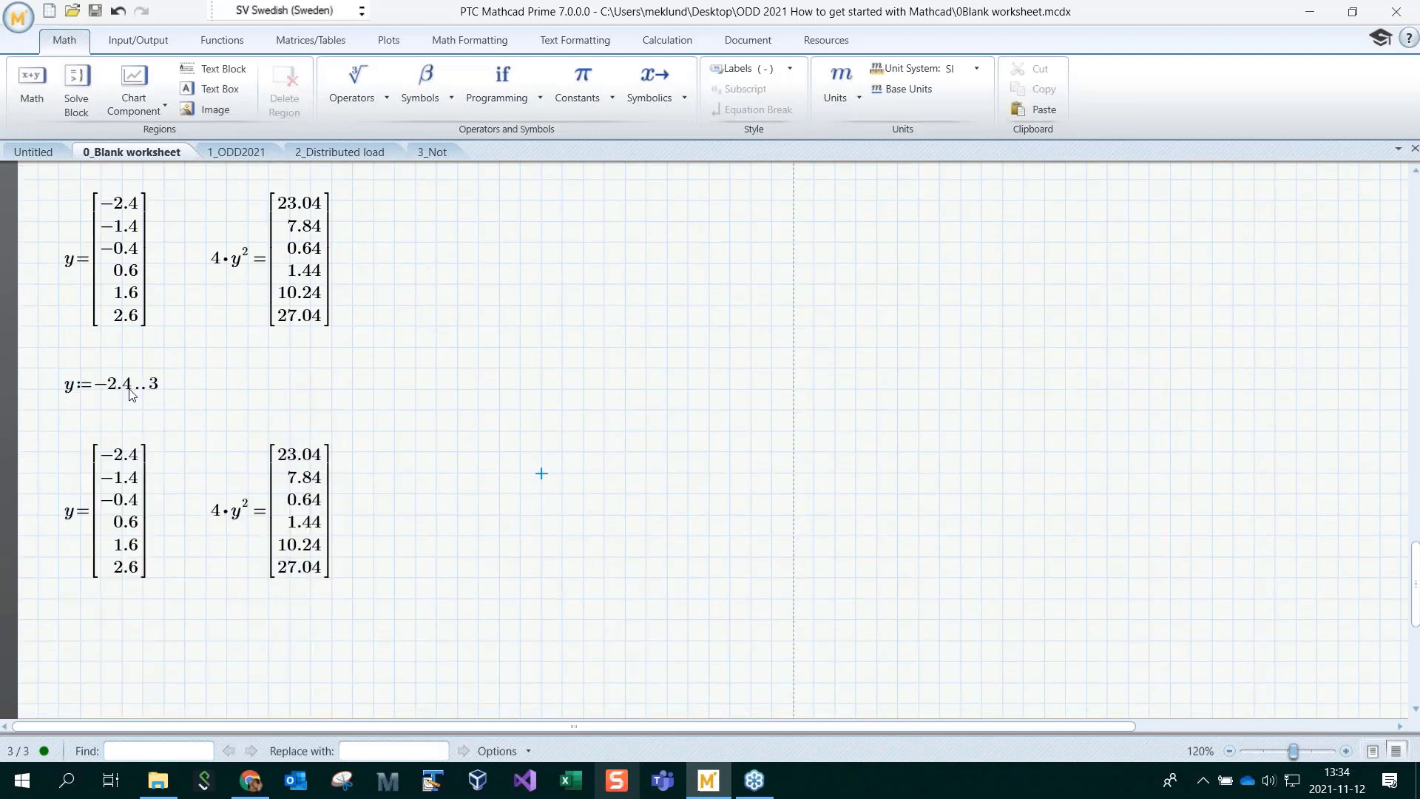
Review the metal choices offered by the selection list in the h definition earlier in the worksheet
{"action": "left_click", "coordinate": [130, 389]}
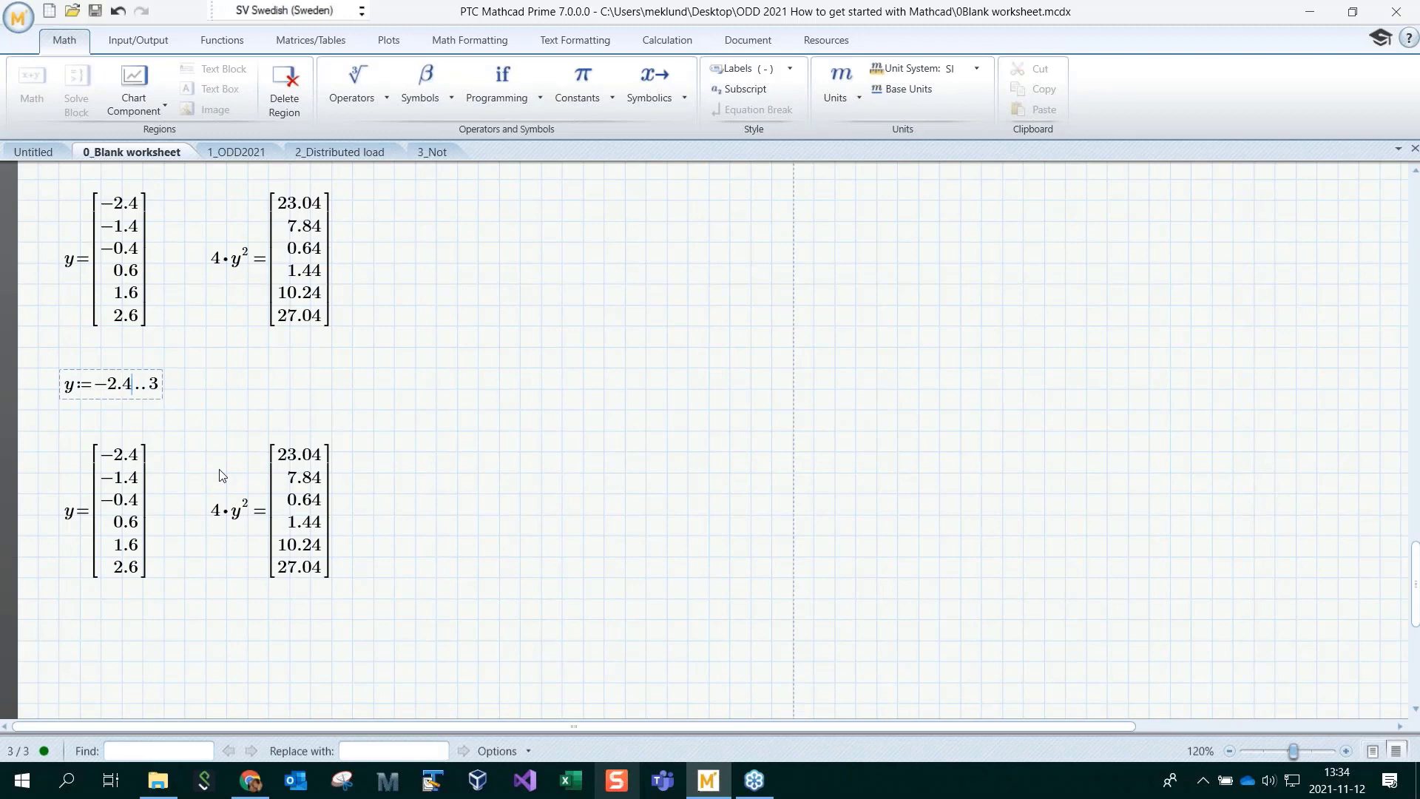
{"action": "scroll", "coordinate": [223, 475], "scroll_direction": "up", "scroll_amount": 3}
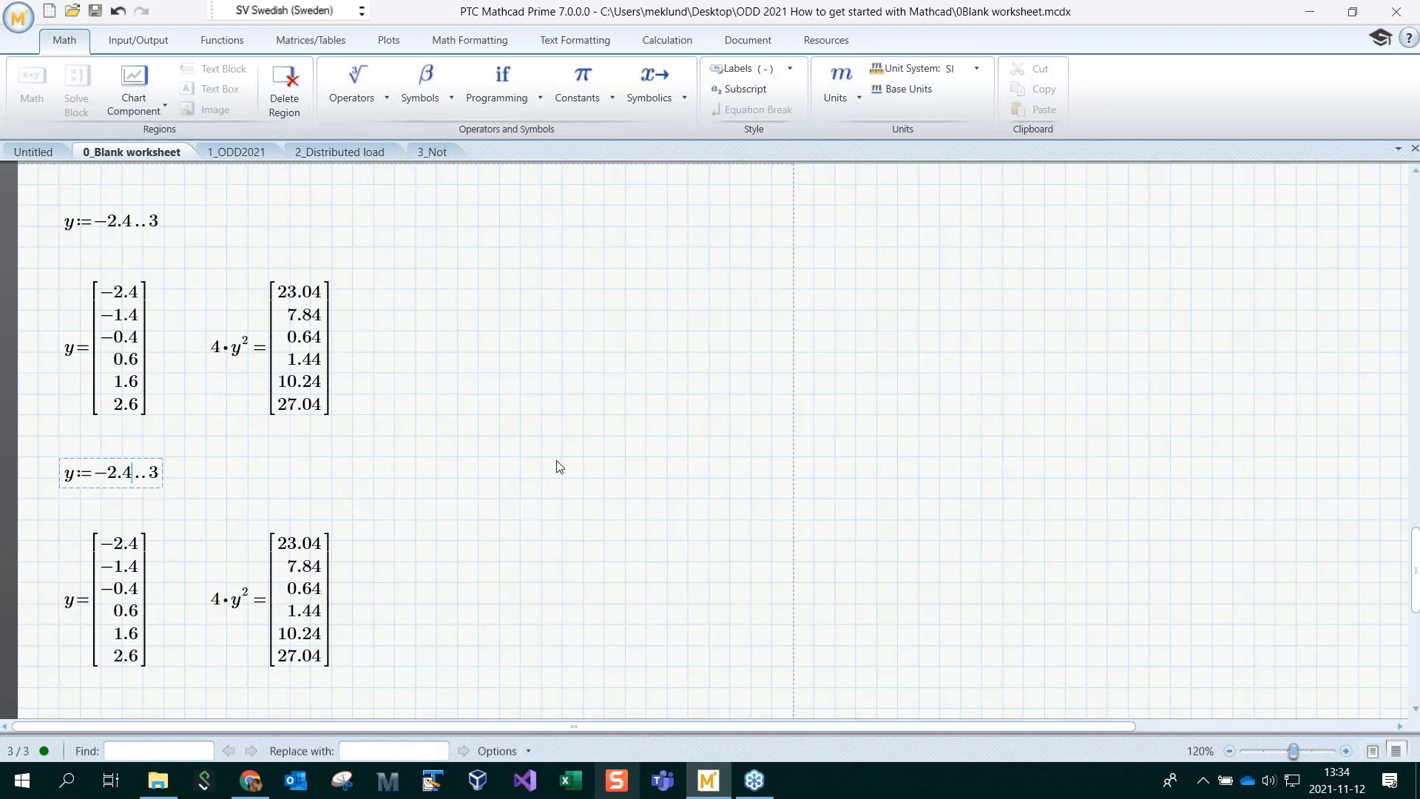
{"action": "scroll", "coordinate": [559, 466], "scroll_direction": "up", "scroll_amount": 10}
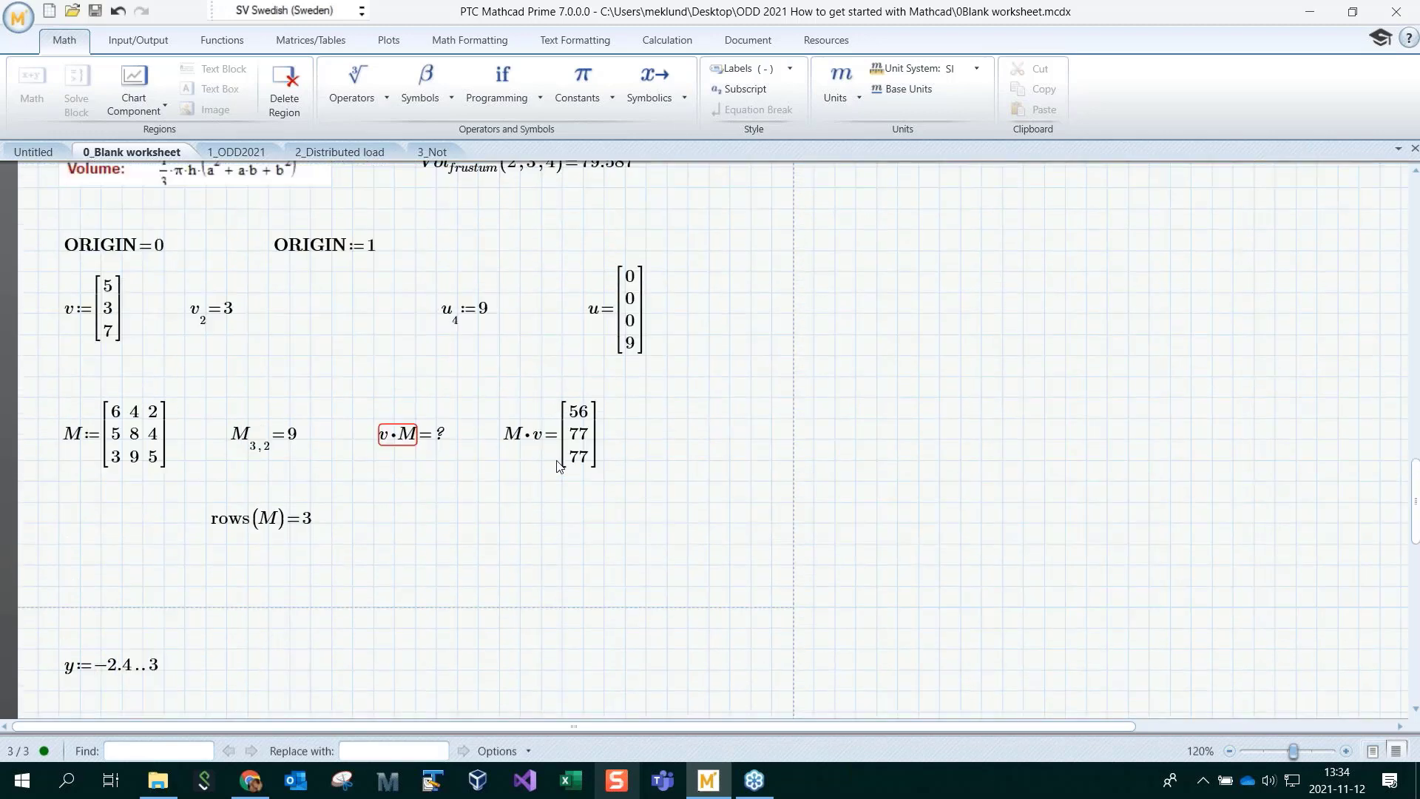
{"action": "scroll", "coordinate": [559, 466], "scroll_direction": "up", "scroll_amount": 14}
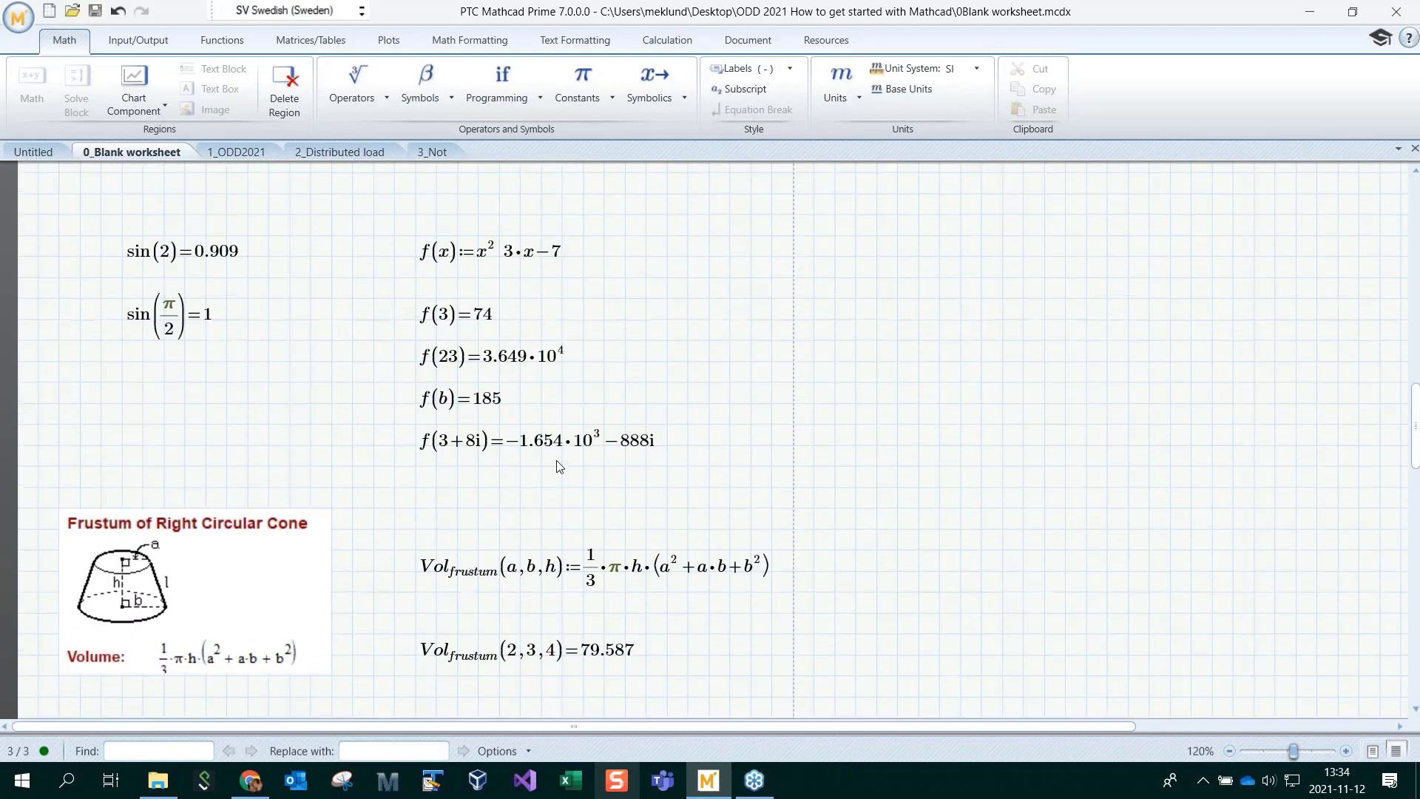
{"action": "scroll", "coordinate": [559, 465], "scroll_direction": "up", "scroll_amount": 2}
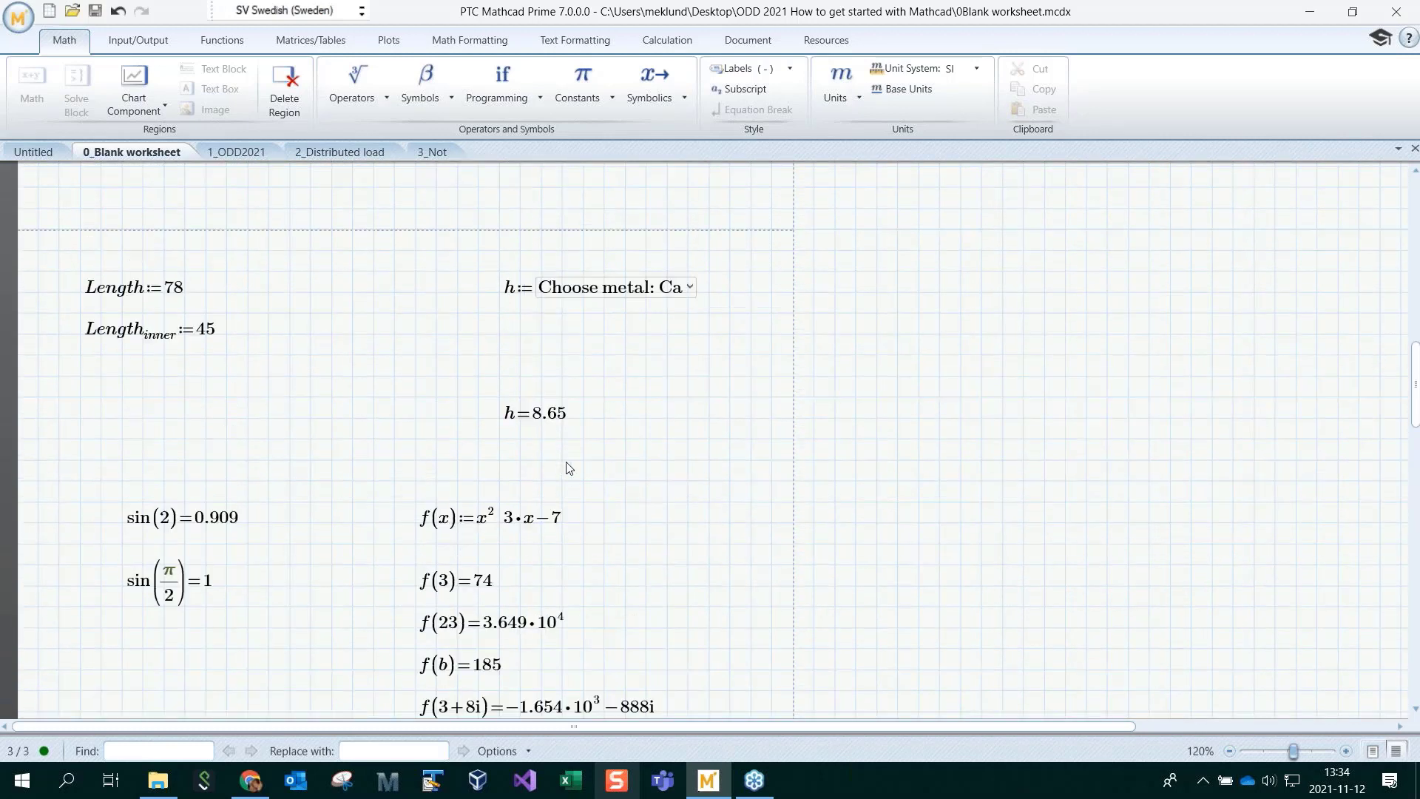
{"action": "left_click", "coordinate": [689, 289]}
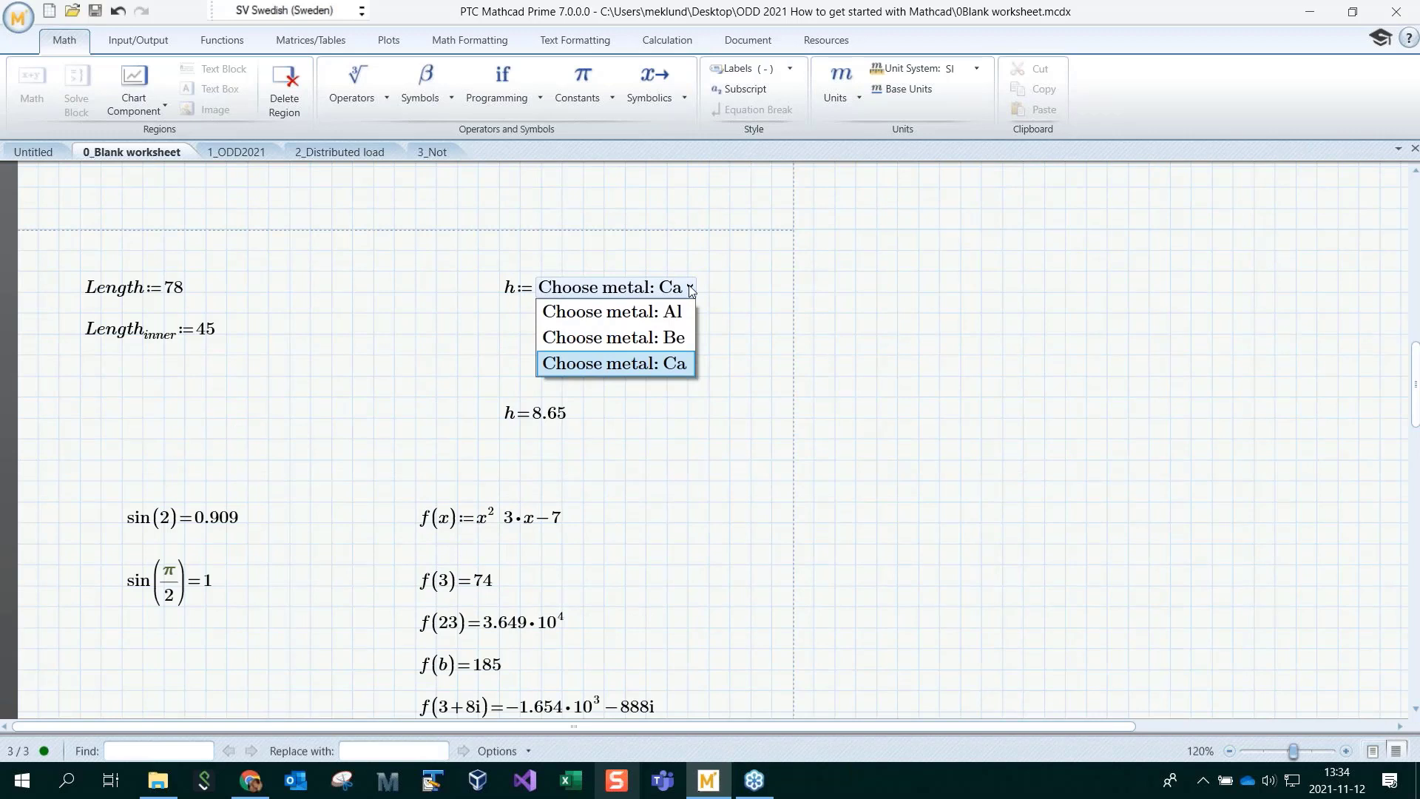
{"action": "key", "text": "Escape"}
{"action": "left_click", "coordinate": [700, 449]}
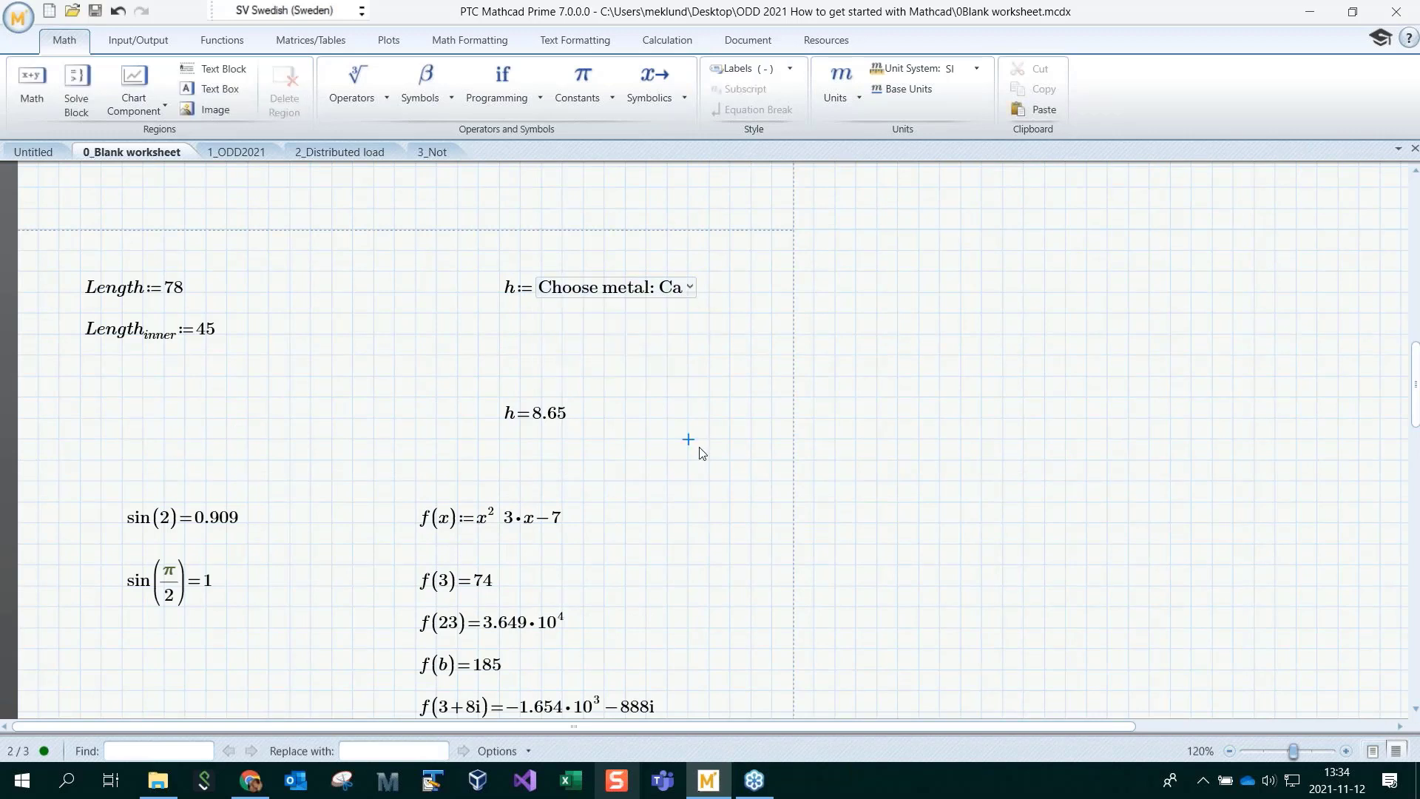
Replace the variable h with the Greek letter ρ in both the metal selection definition and its evaluation
{"action": "left_click", "coordinate": [508, 293]}
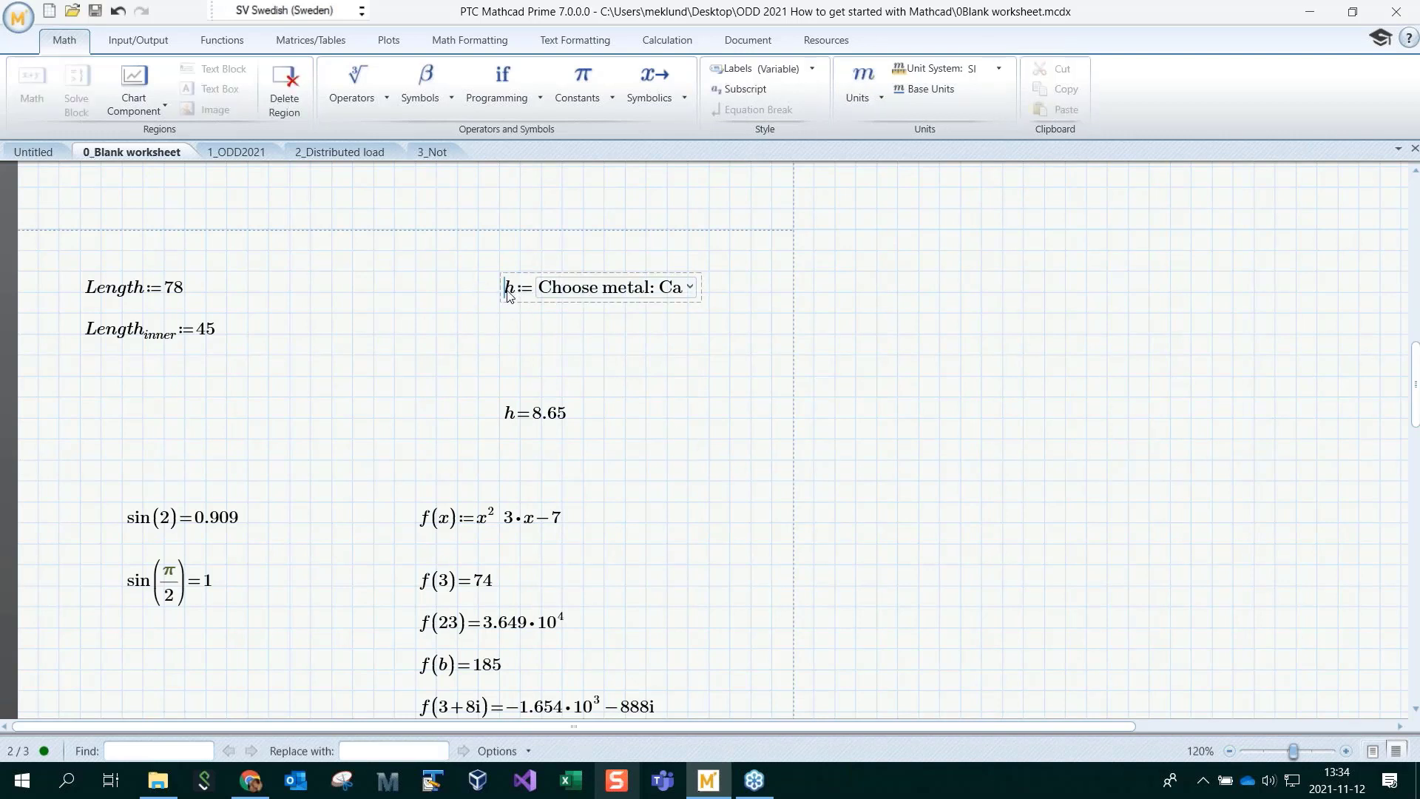
{"action": "left_click", "coordinate": [415, 88]}
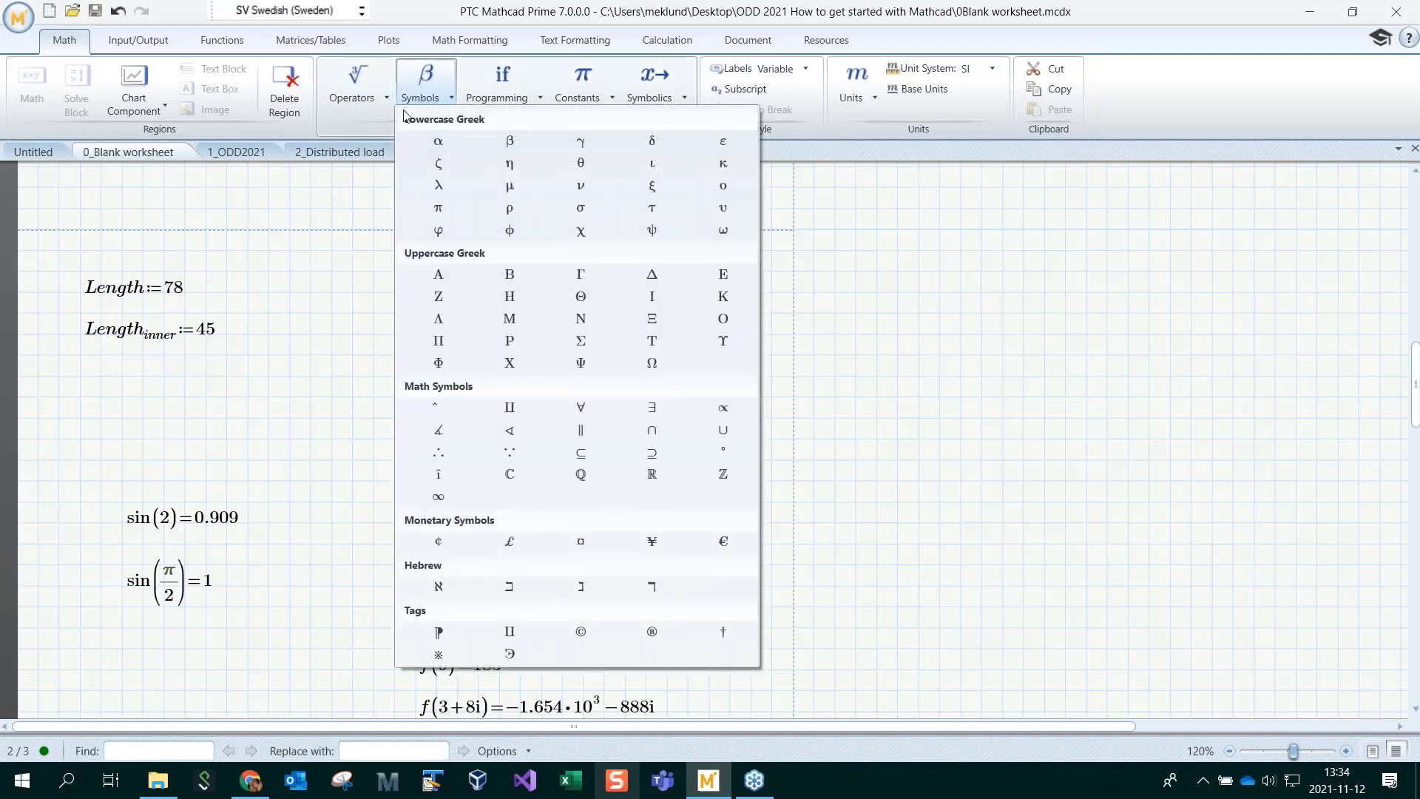
{"action": "left_click", "coordinate": [510, 208]}
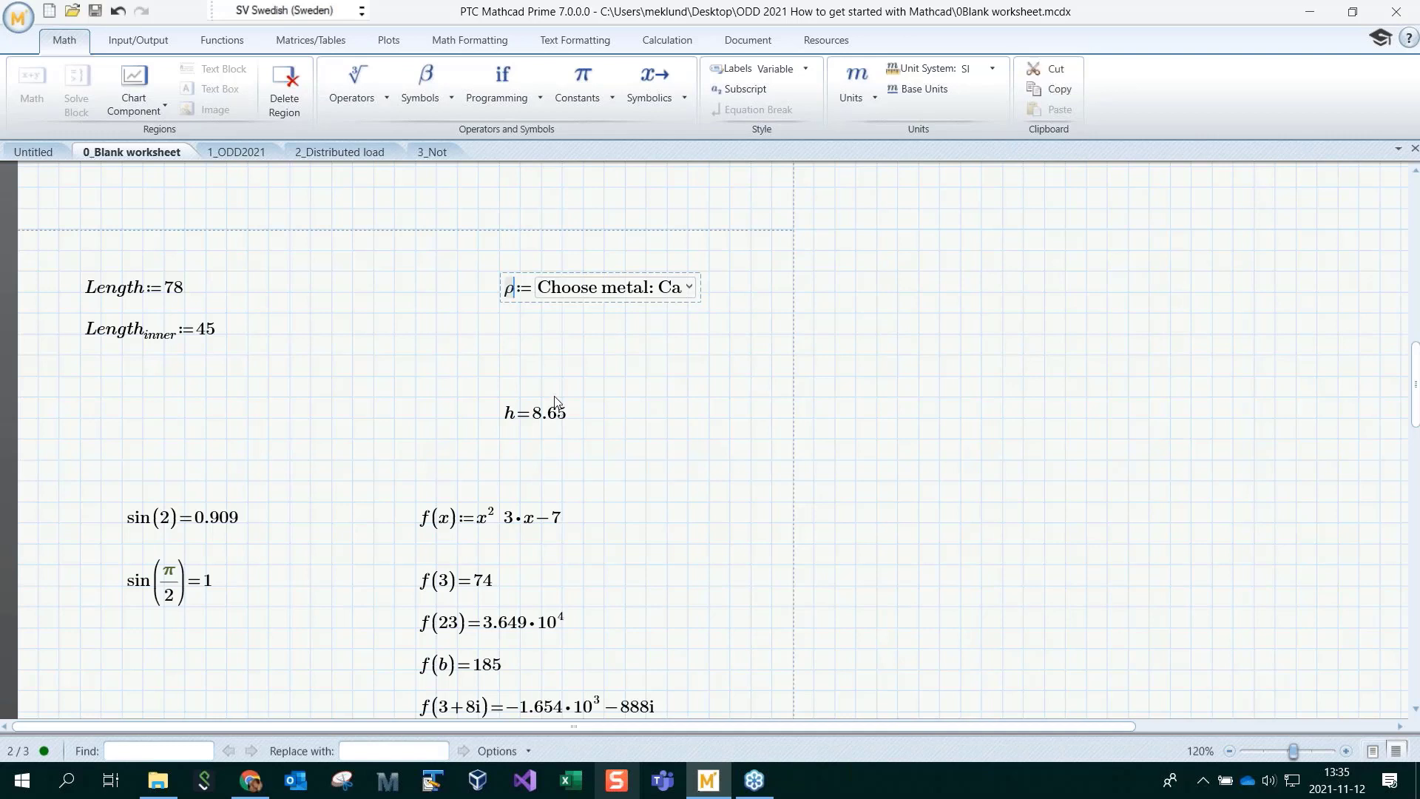
{"action": "left_click", "coordinate": [516, 414]}
{"action": "key", "text": "ctrl+shift+c"}
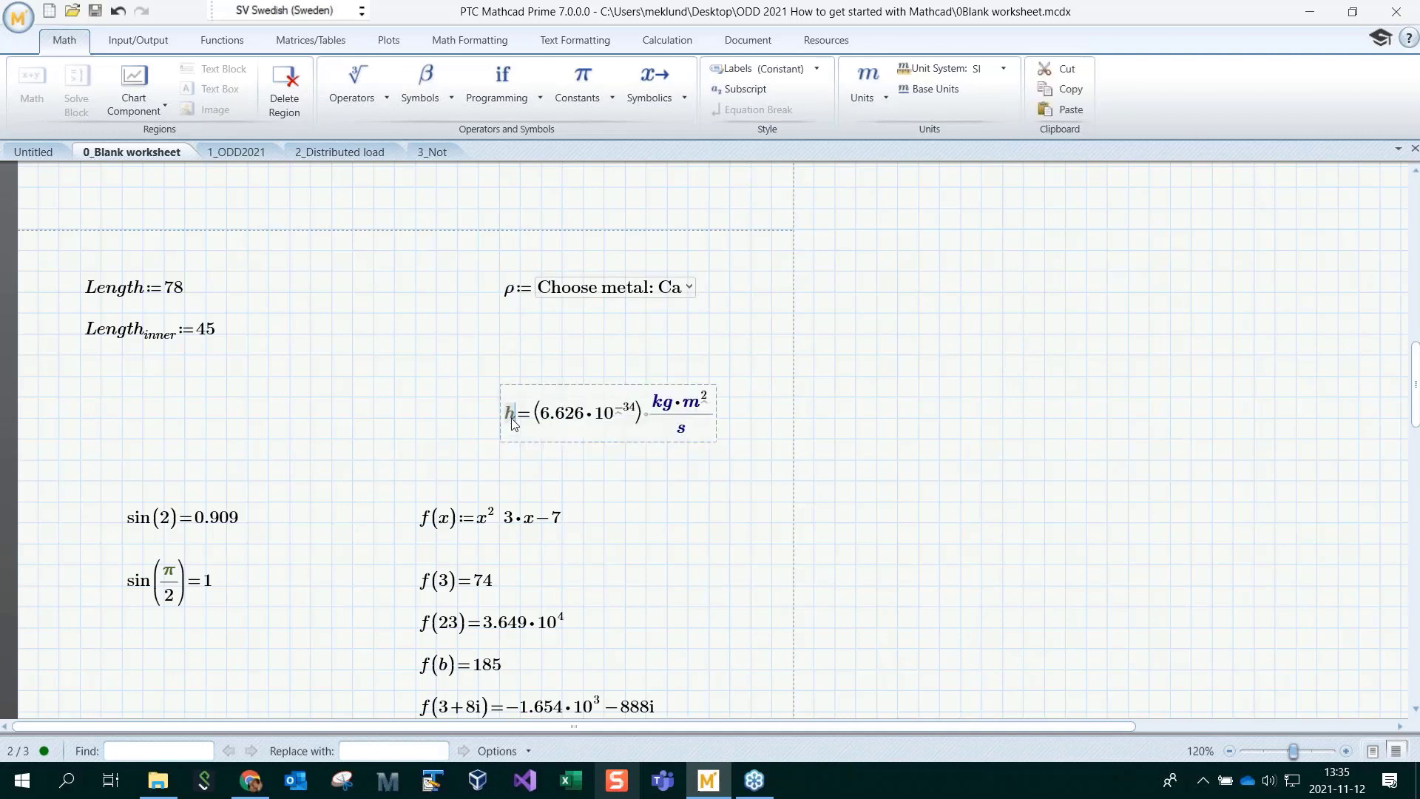
{"action": "key", "text": "ctrl+v"}
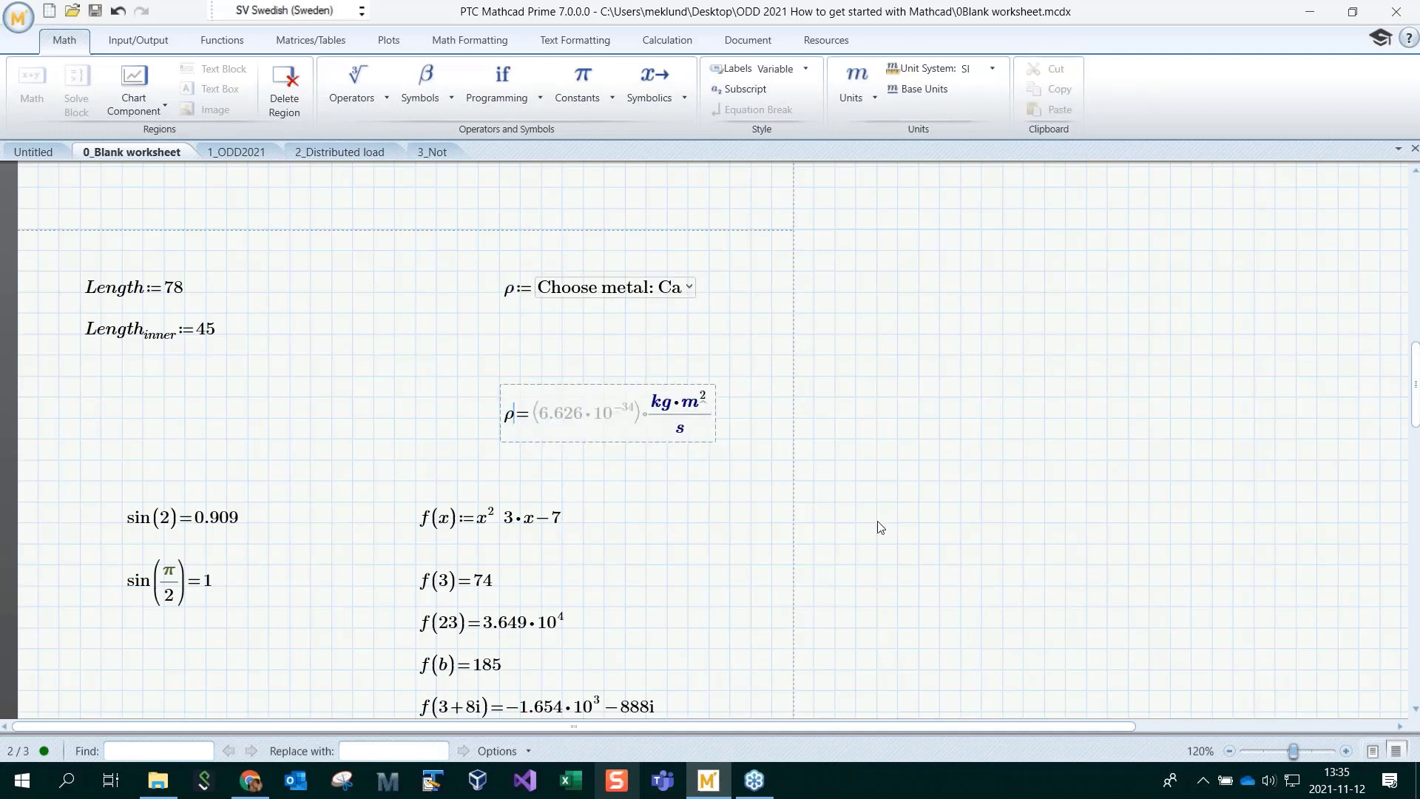
{"action": "left_click", "coordinate": [877, 522]}
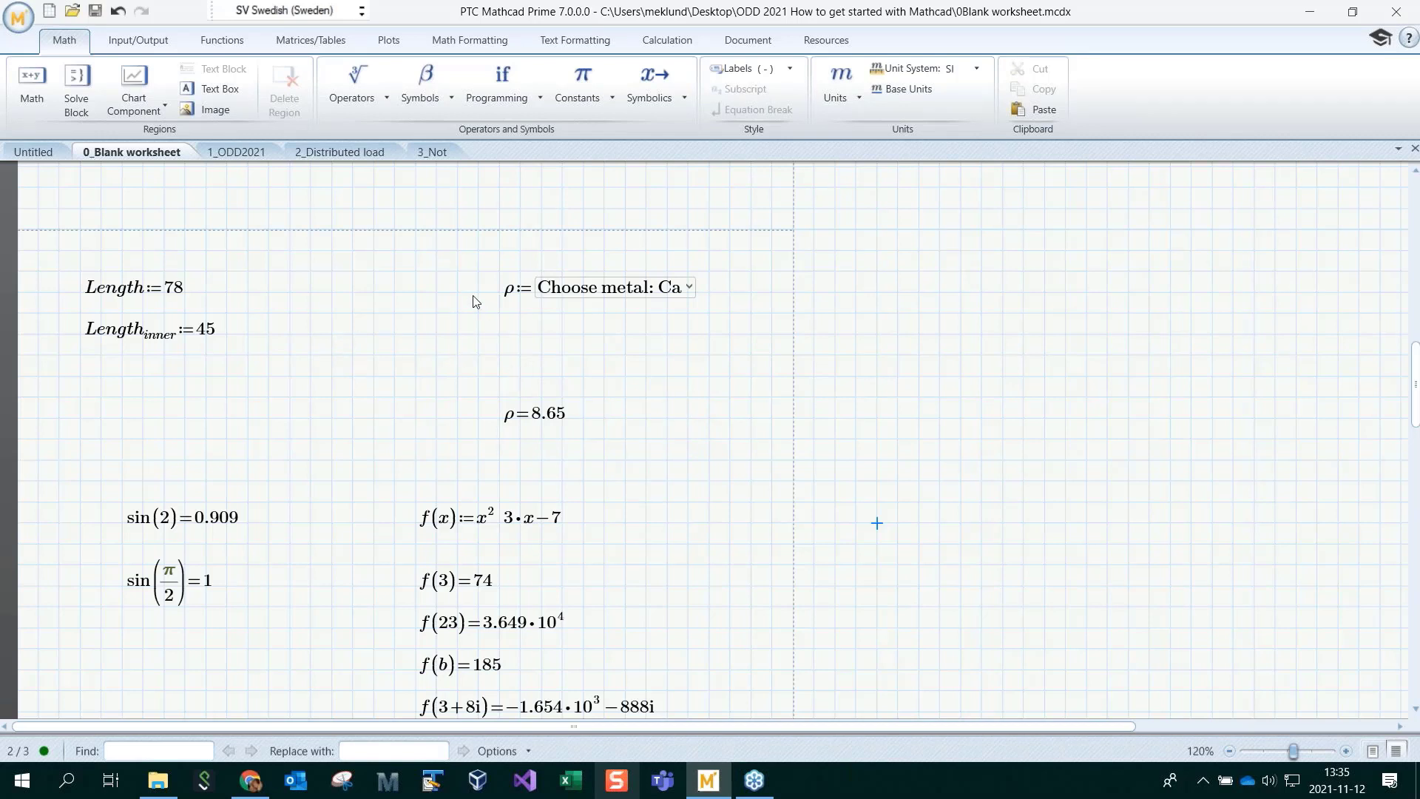
Look up the shortcut for rho in the Greek symbols and enter a standalone ρ in the blank area beside the metal definition
{"action": "left_click", "coordinate": [426, 87]}
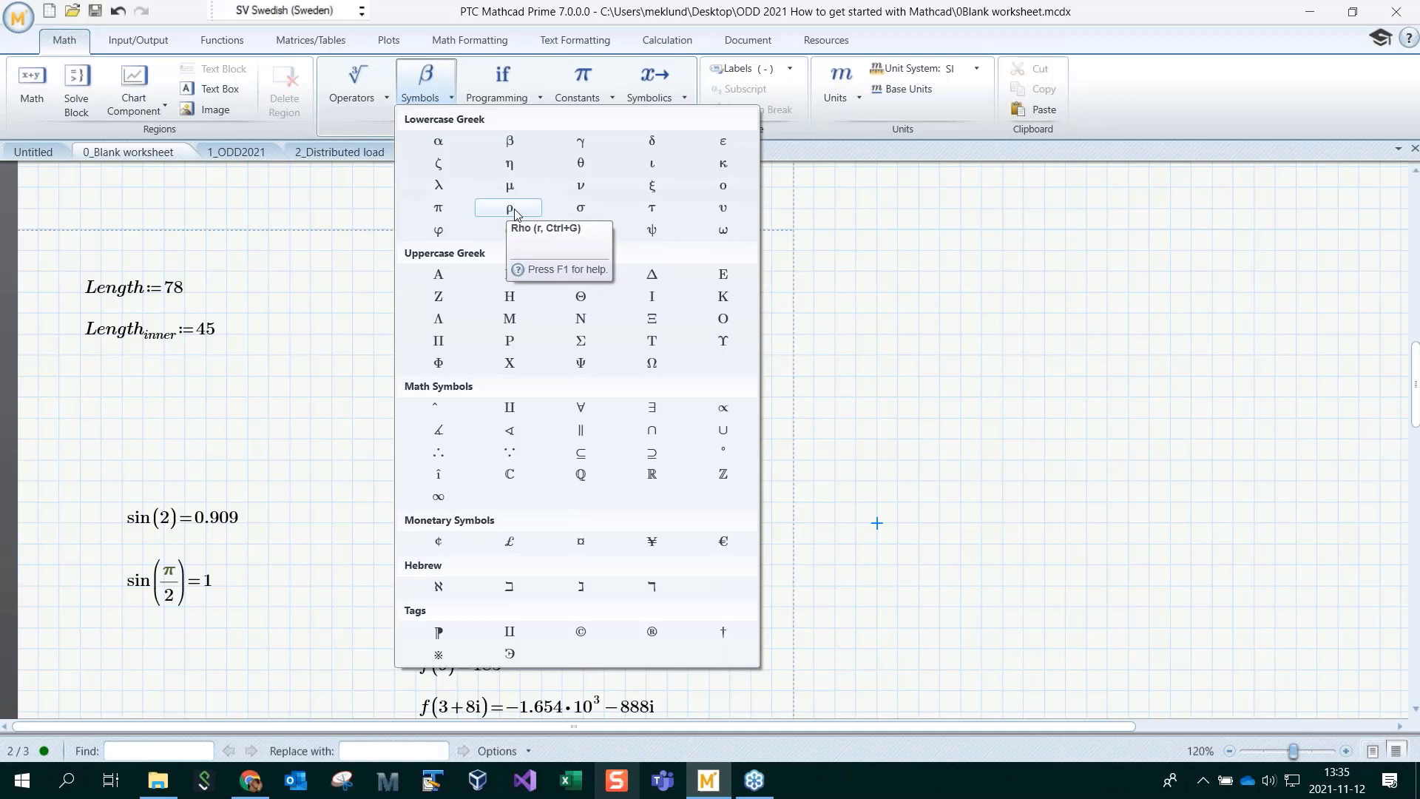
{"action": "left_click", "coordinate": [880, 392]}
{"action": "type", "text": "r"}
{"action": "key", "text": "ctrl+g"}
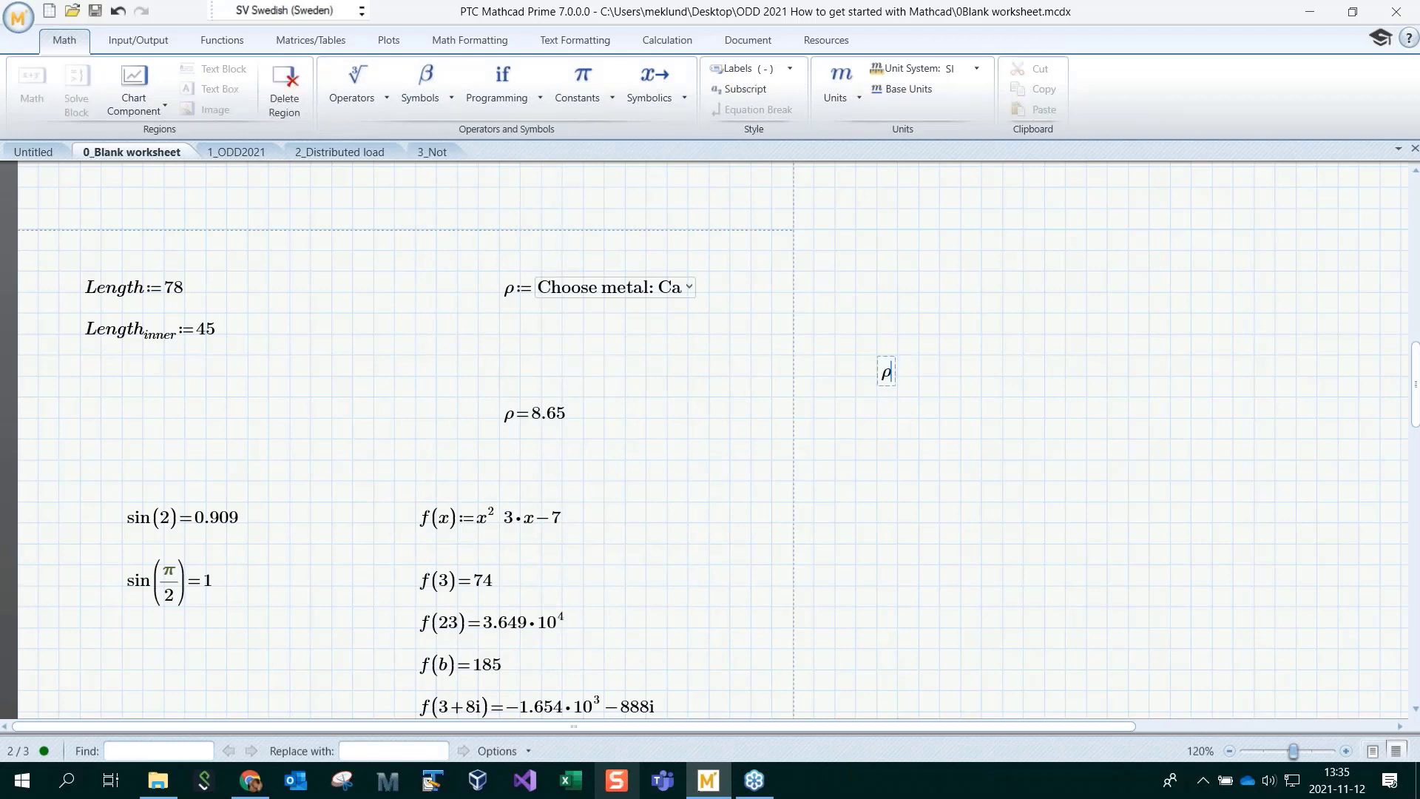
{"action": "left_click", "coordinate": [922, 486]}
Add -1.9 as the second value of the duplicated y range so that it reads -2.4,-1.9..3
{"action": "scroll", "coordinate": [923, 486], "scroll_direction": "down", "scroll_amount": 5}
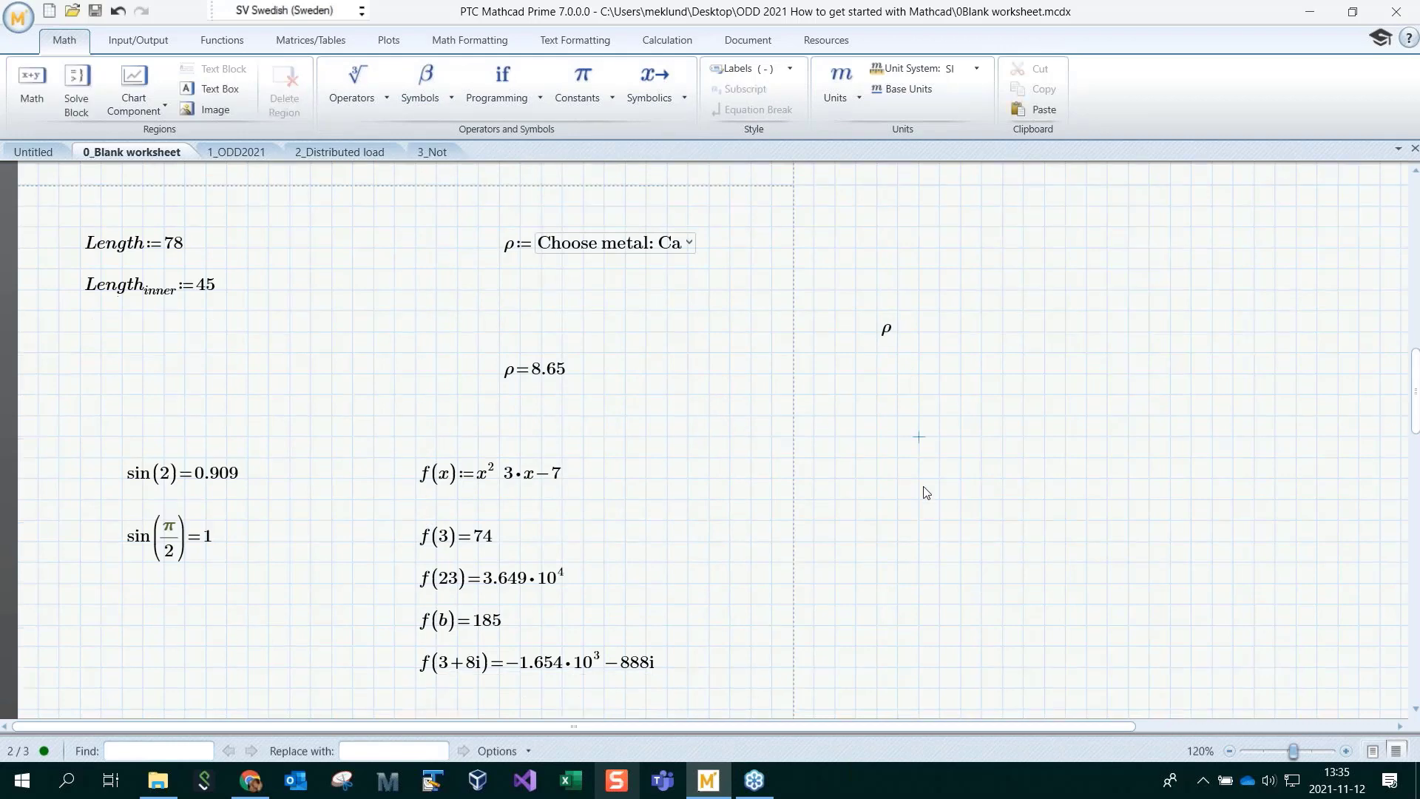
{"action": "scroll", "coordinate": [925, 491], "scroll_direction": "down", "scroll_amount": 10}
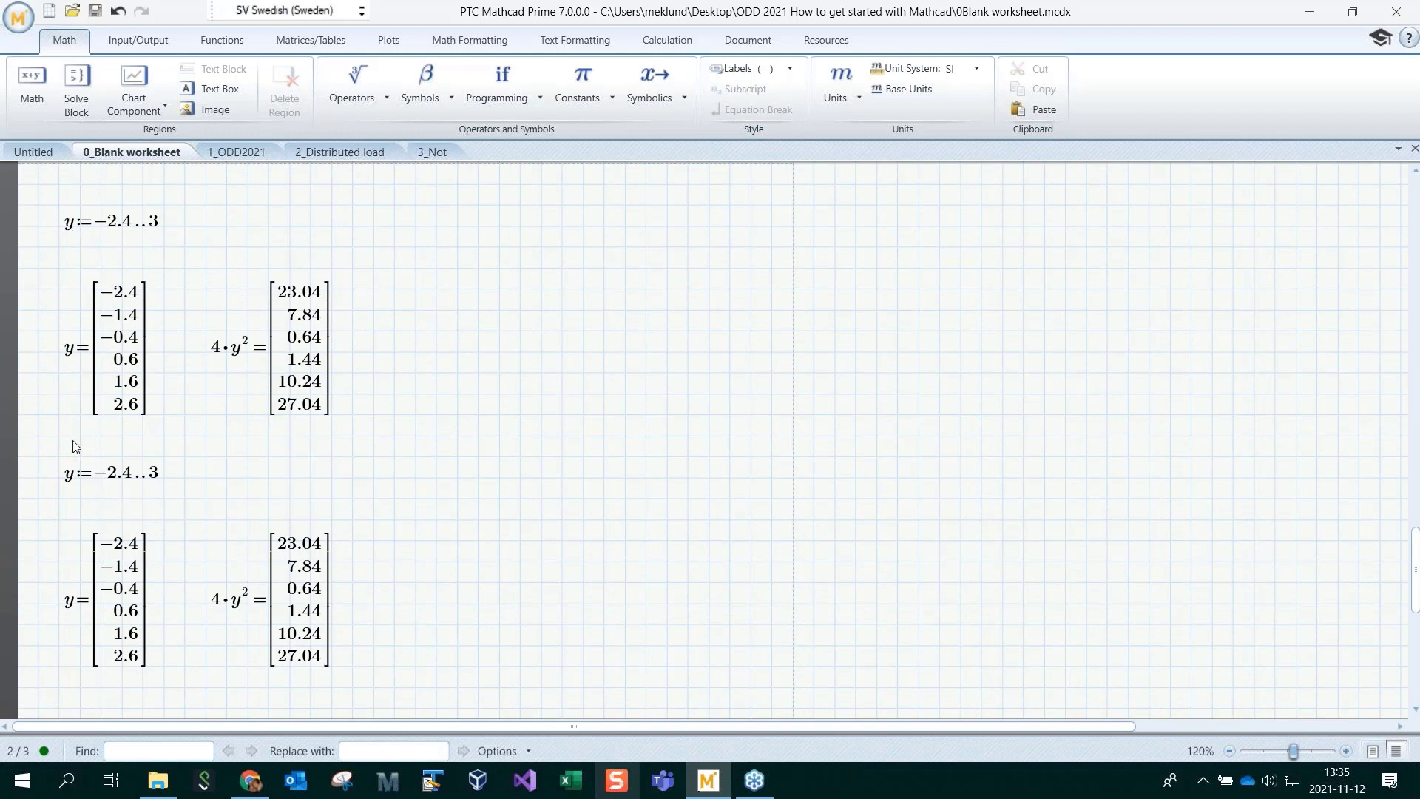
{"action": "left_click_drag", "start_coordinate": [186, 238], "coordinate": [156, 221]}
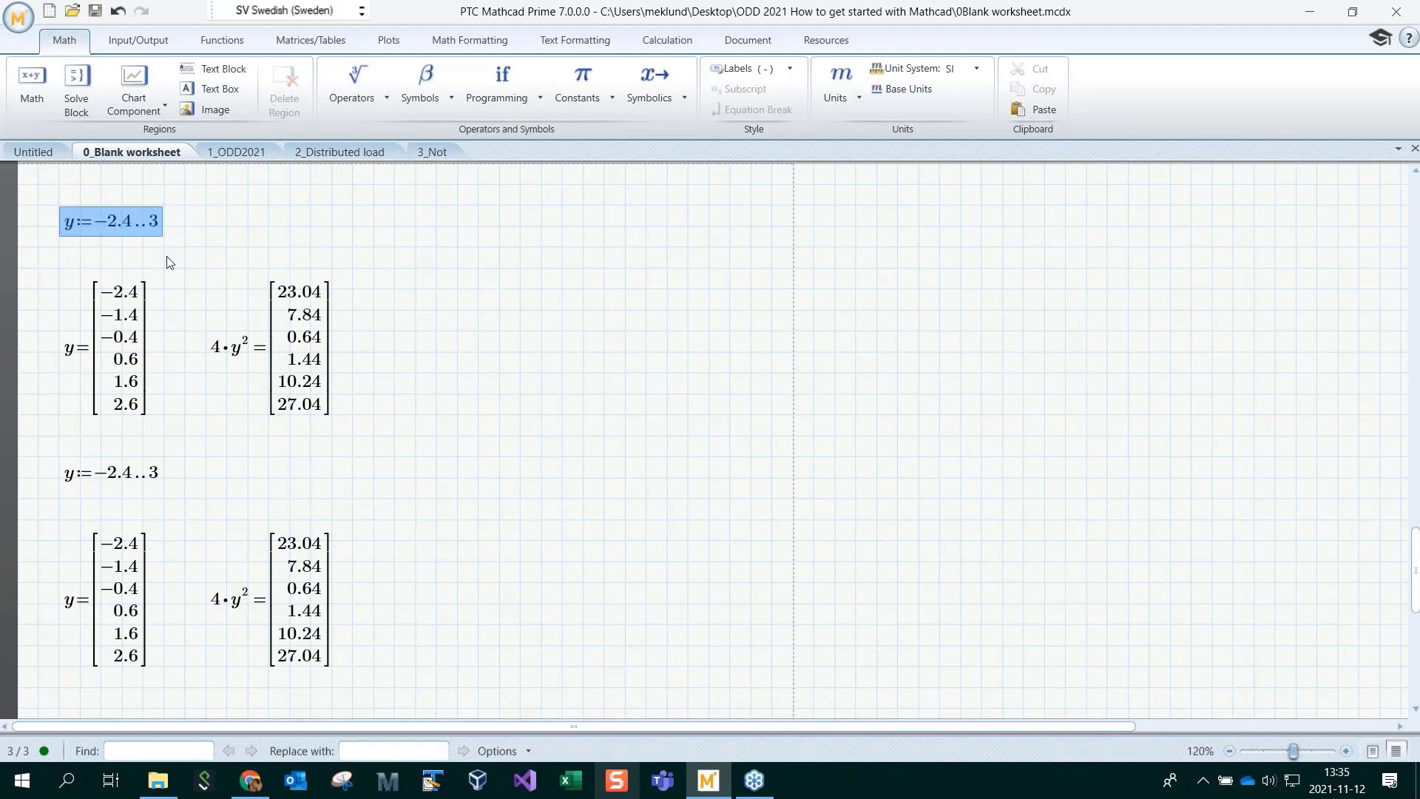
{"action": "left_click", "coordinate": [227, 247]}
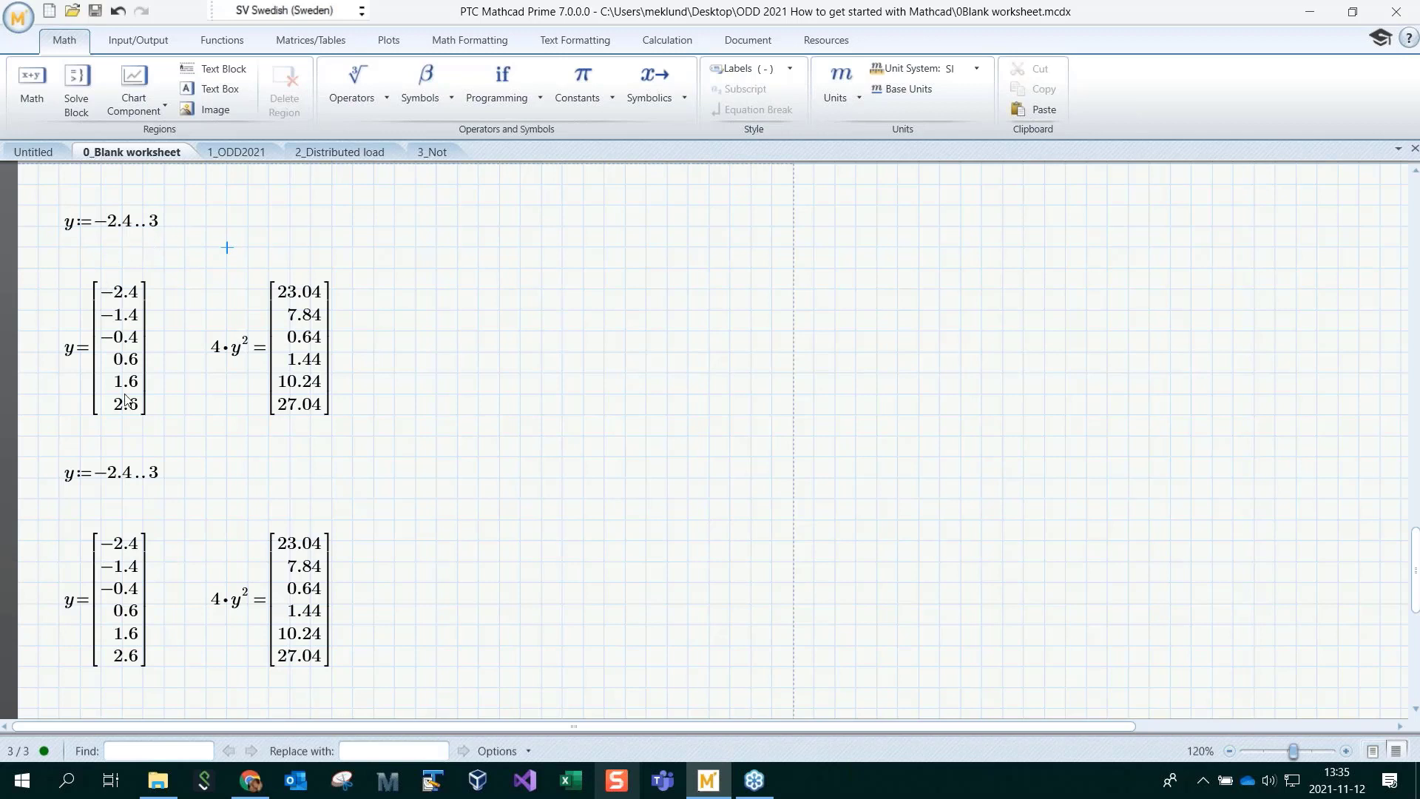
{"action": "left_click", "coordinate": [133, 477]}
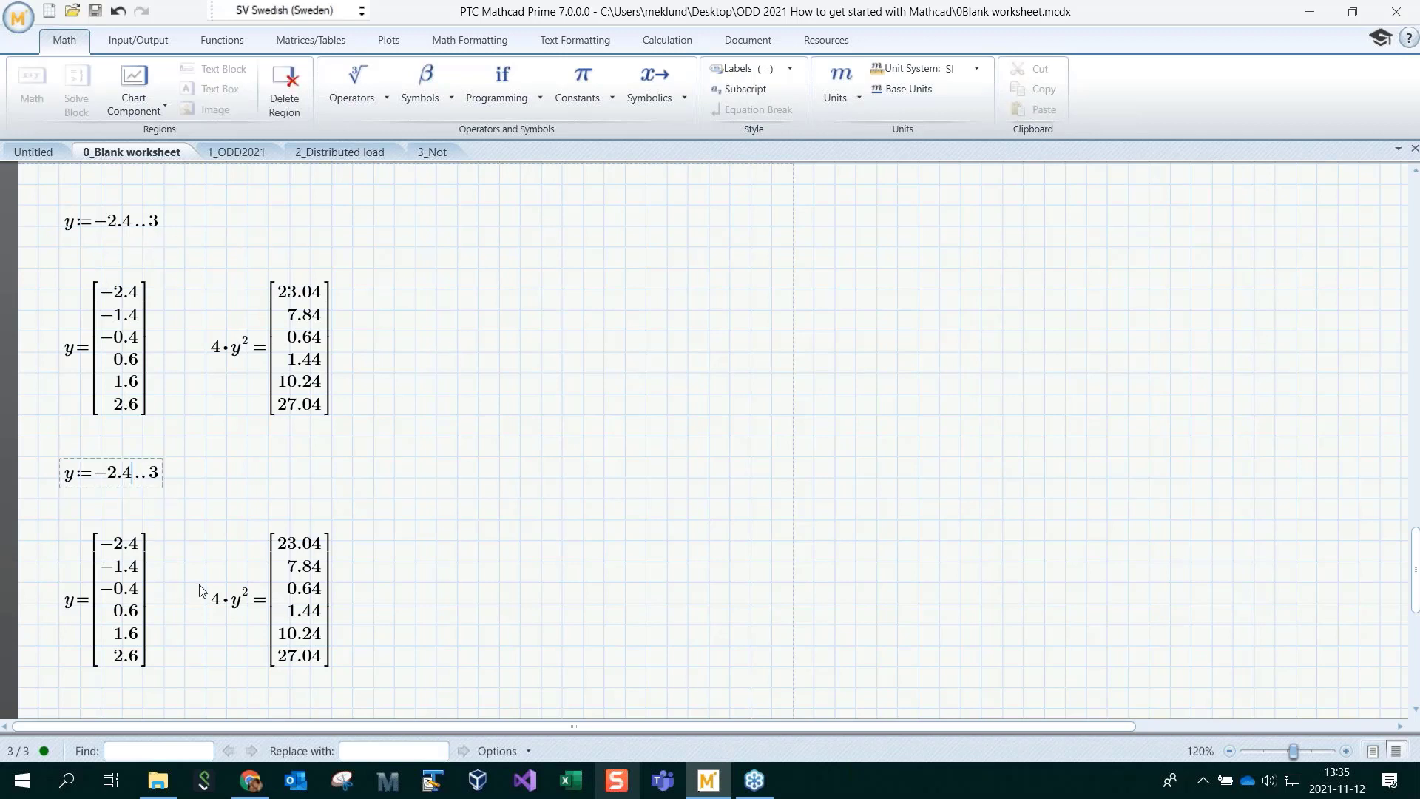
{"action": "type", "text": ",−"}
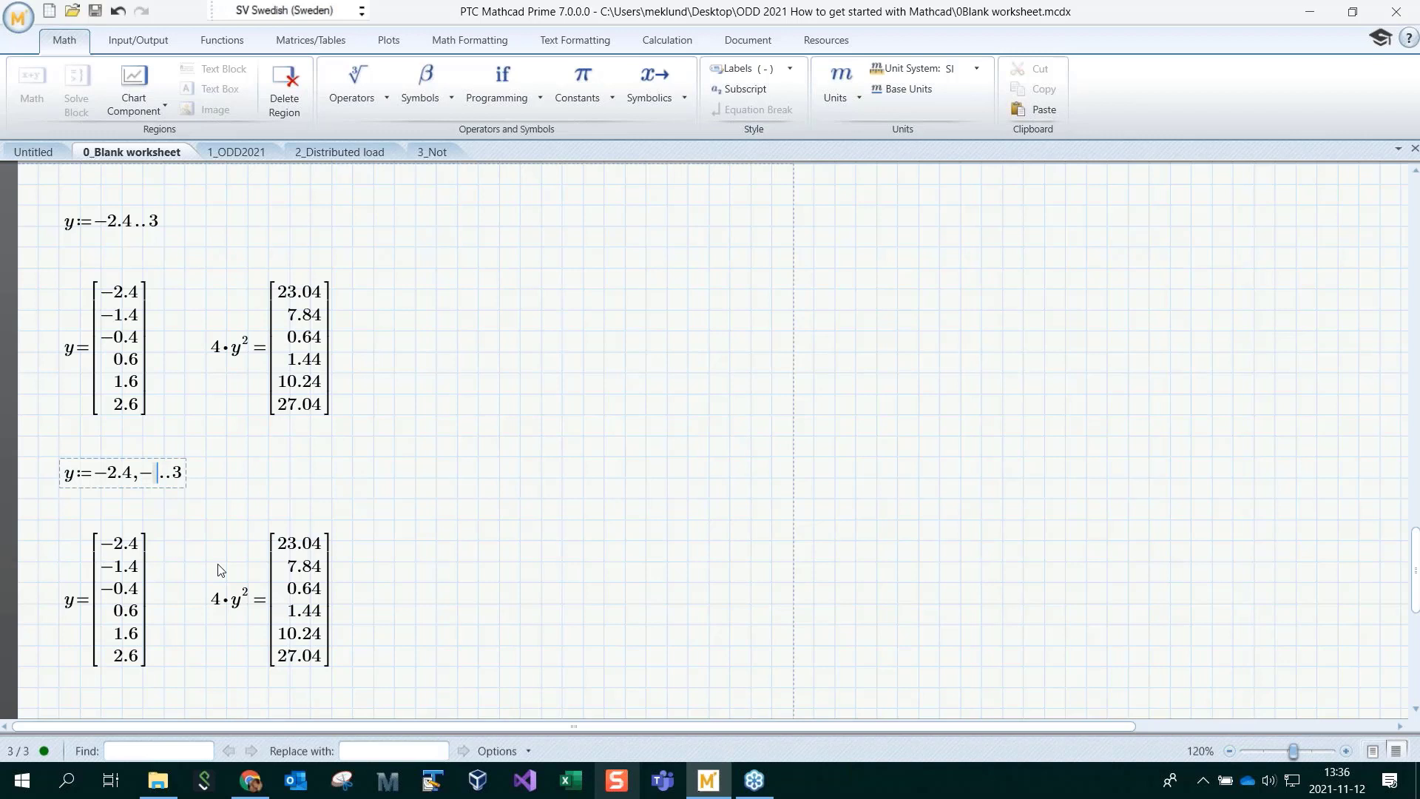
{"action": "type", "text": "1.9"}
{"action": "left_click", "coordinate": [530, 443]}
Move the duplicated y and 4·y² results down together so they clear the range definition above them
{"action": "scroll", "coordinate": [530, 443], "scroll_direction": "down", "scroll_amount": 3}
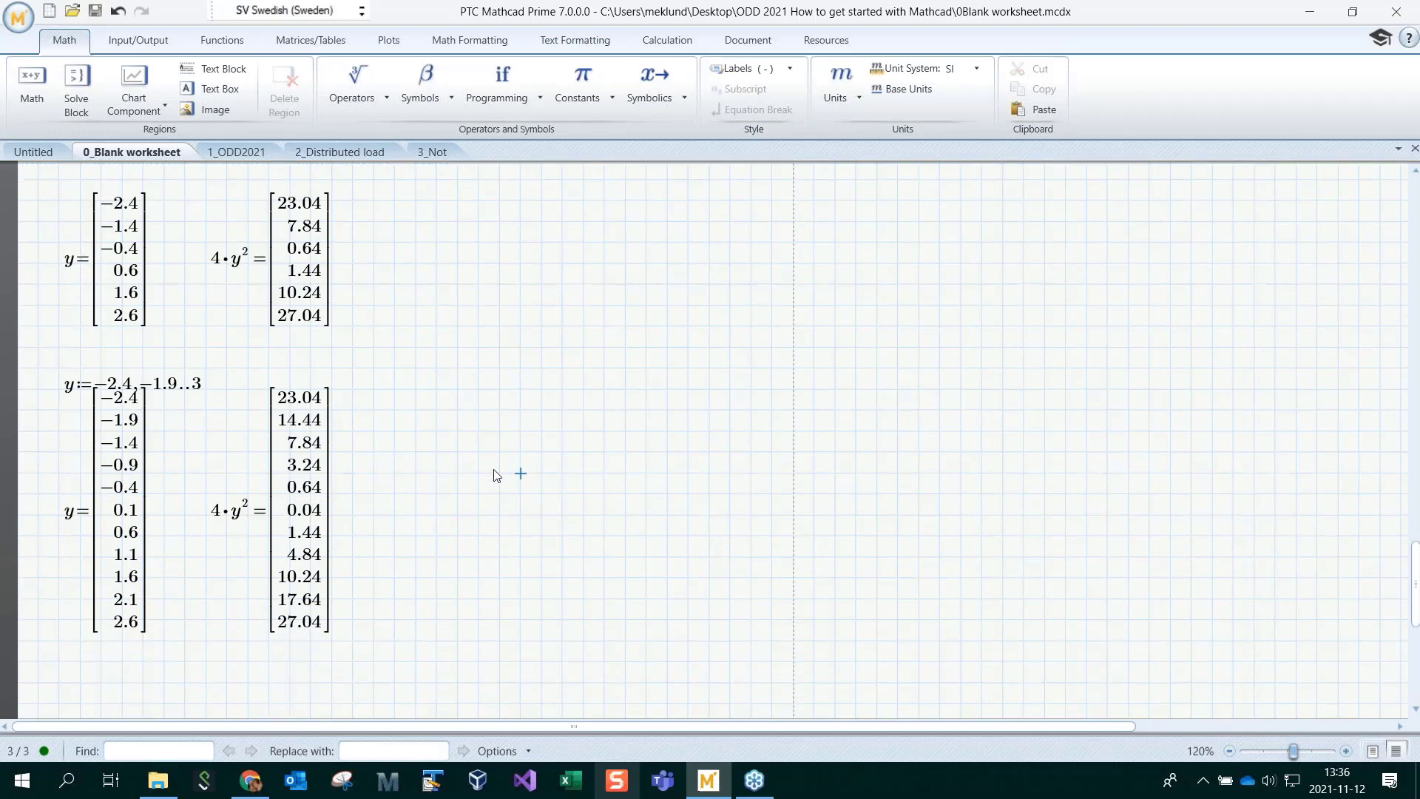
{"action": "left_click_drag", "start_coordinate": [517, 472], "coordinate": [113, 481]}
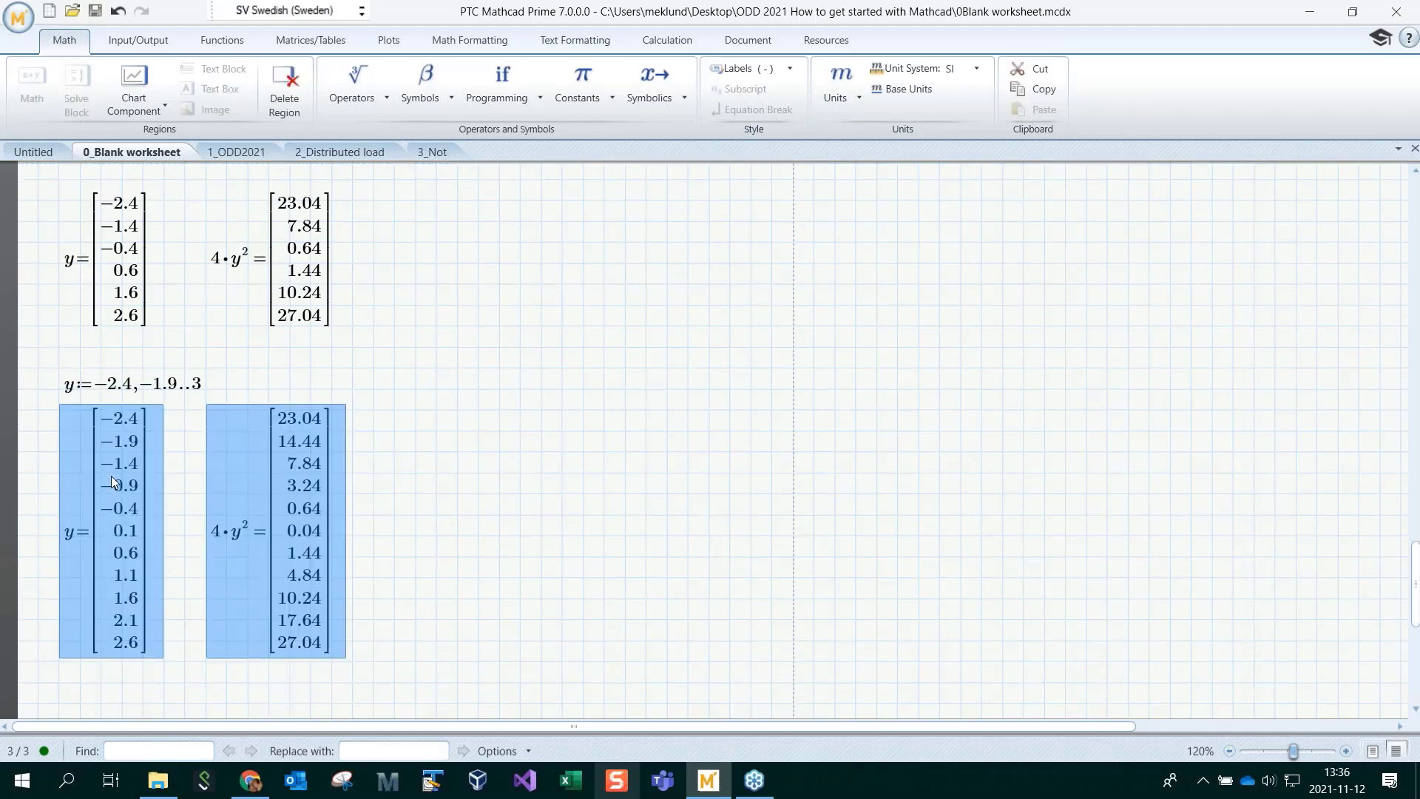
{"action": "left_click", "coordinate": [499, 514]}
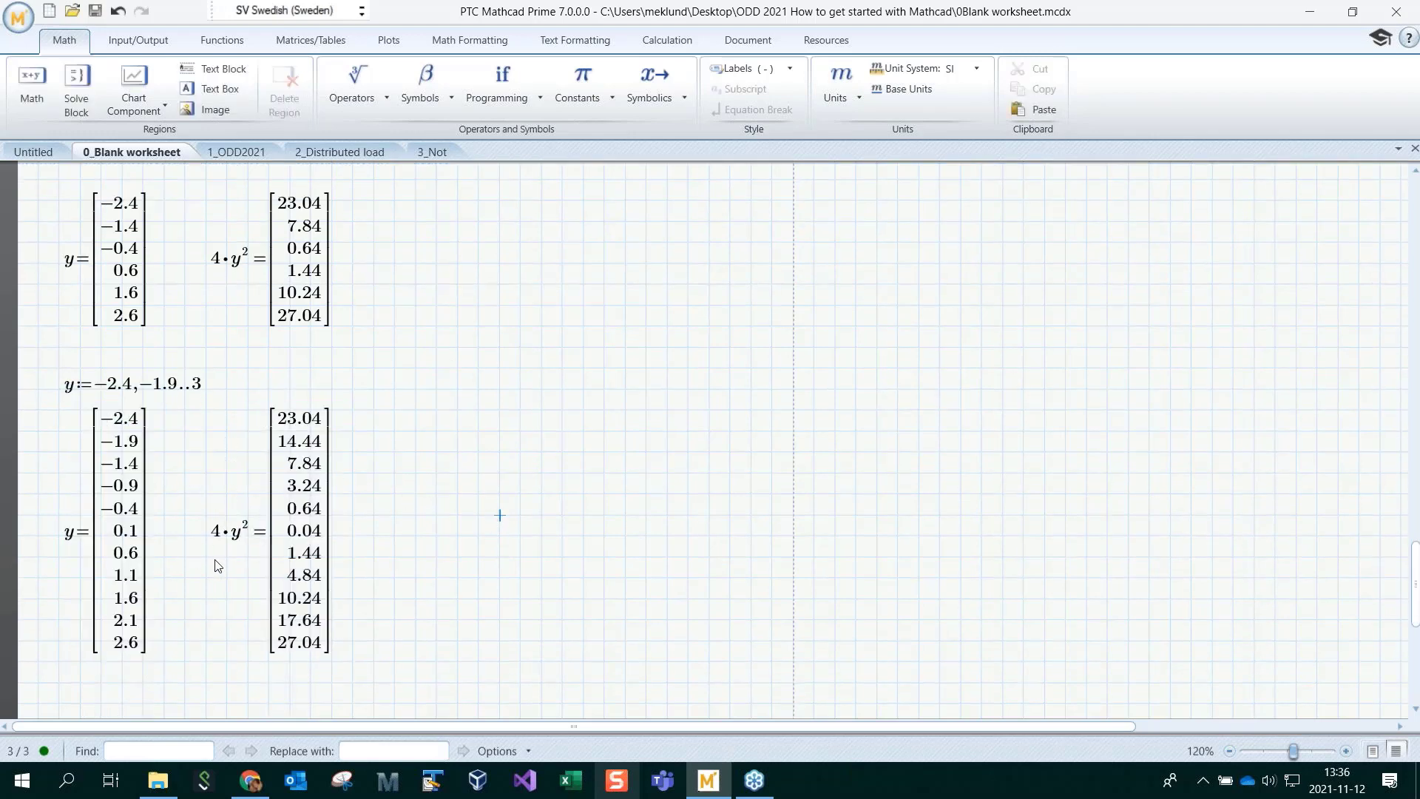
{"action": "left_click", "coordinate": [135, 524]}
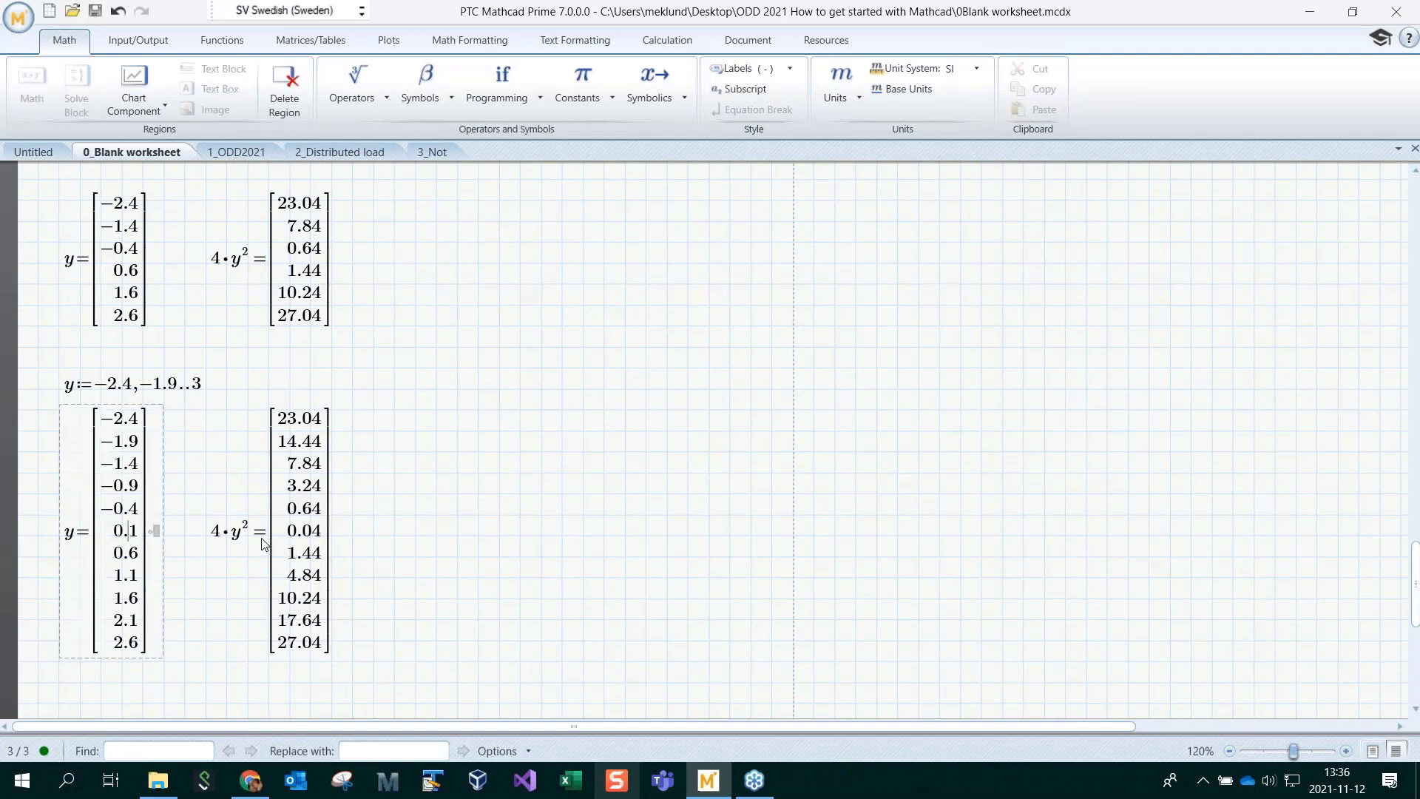
Define the range variables r and c, each running 1..21, side by side in the blank area below the y results
{"action": "left_click", "coordinate": [394, 536]}
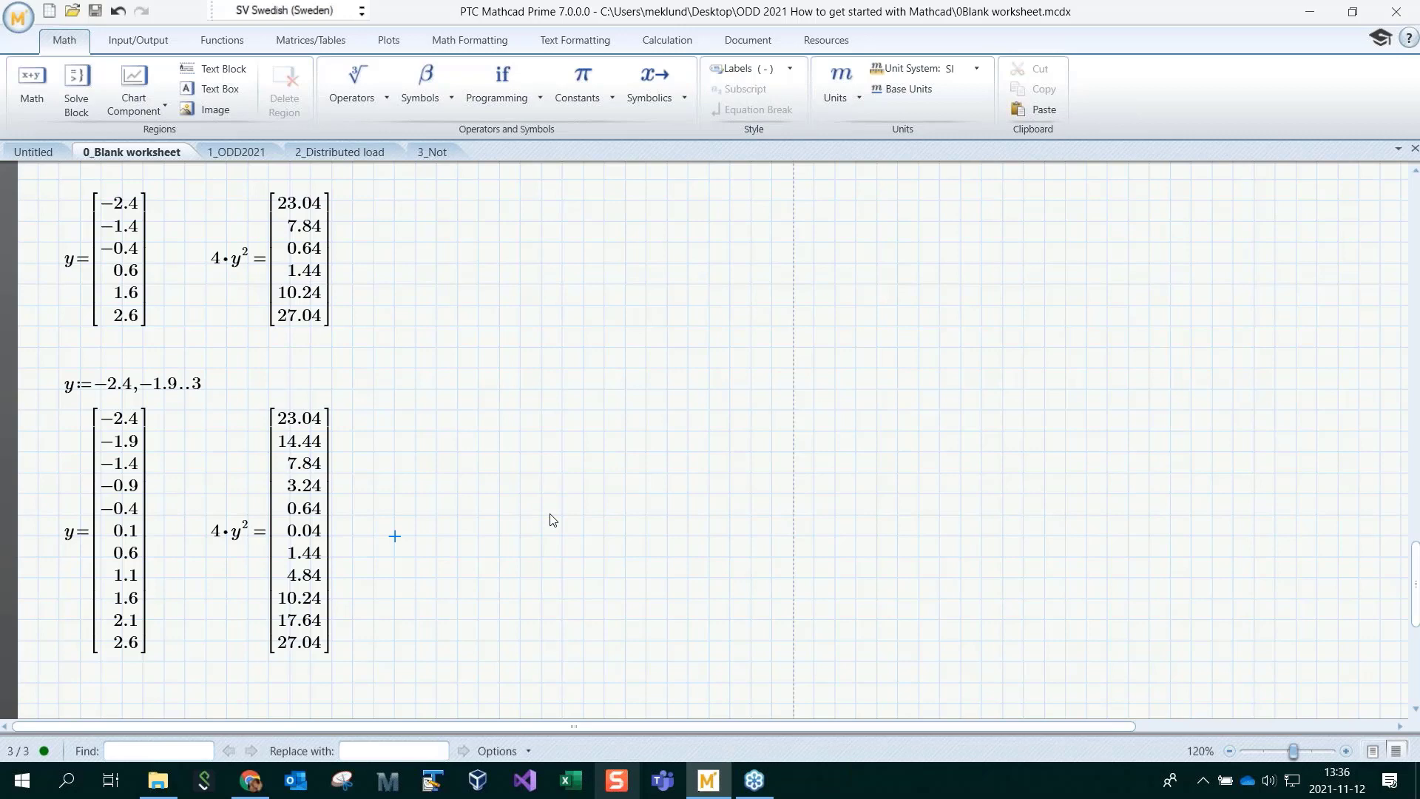
{"action": "scroll", "coordinate": [551, 519], "scroll_direction": "down", "scroll_amount": 4}
{"action": "scroll", "coordinate": [551, 520], "scroll_direction": "down", "scroll_amount": 3}
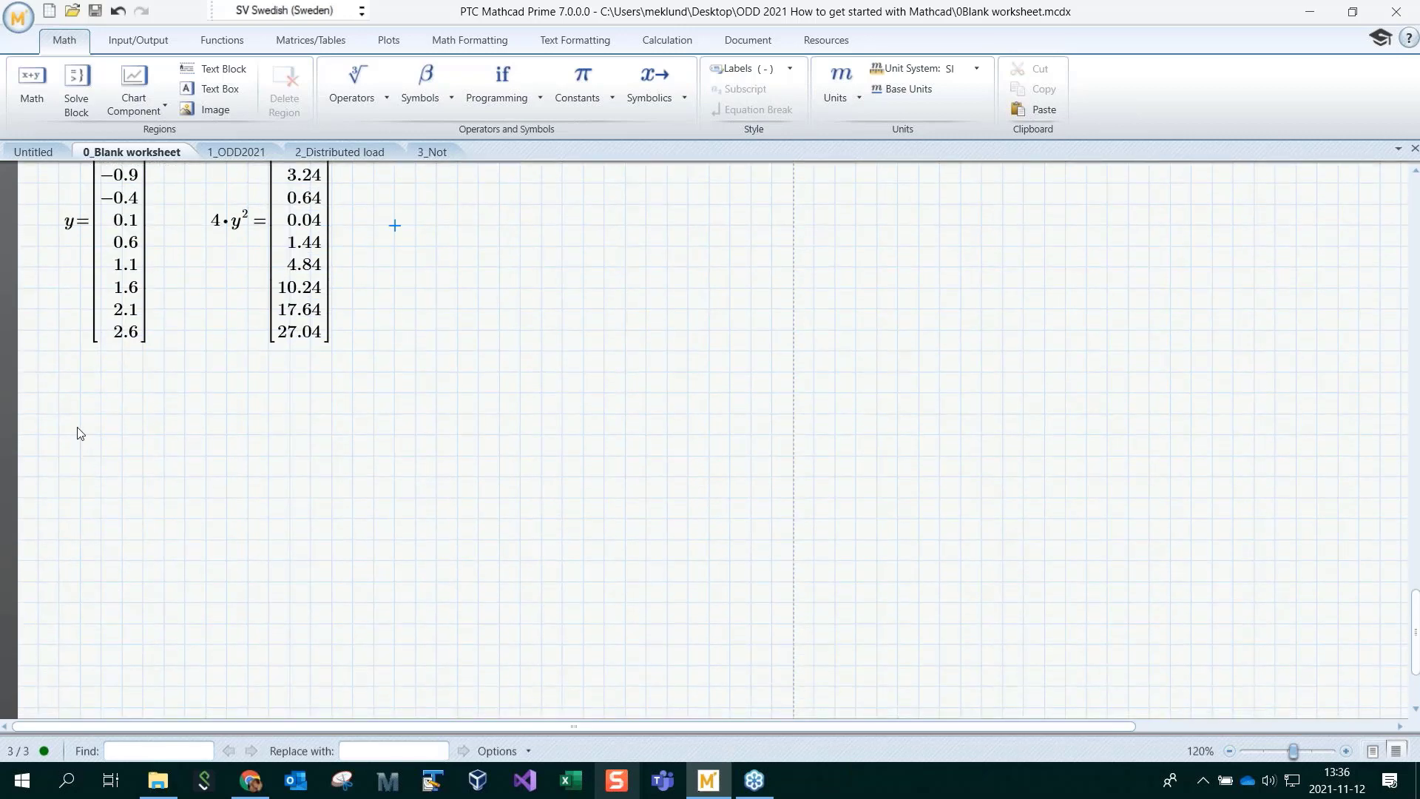
{"action": "left_click", "coordinate": [62, 414]}
{"action": "type", "text": "r:="}
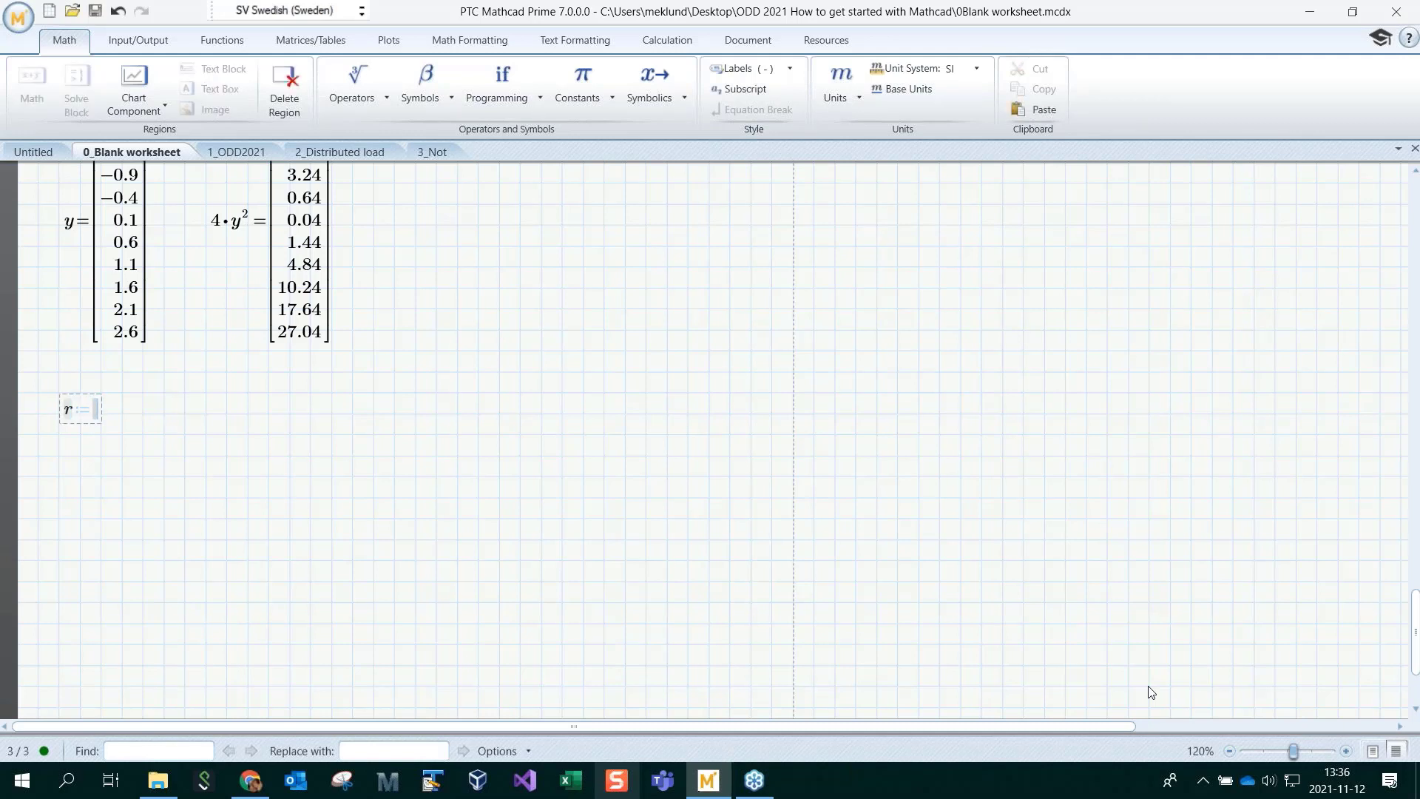
{"action": "type", "text": "1;"}
{"action": "type", "text": "21"}
{"action": "key", "text": "Right"}
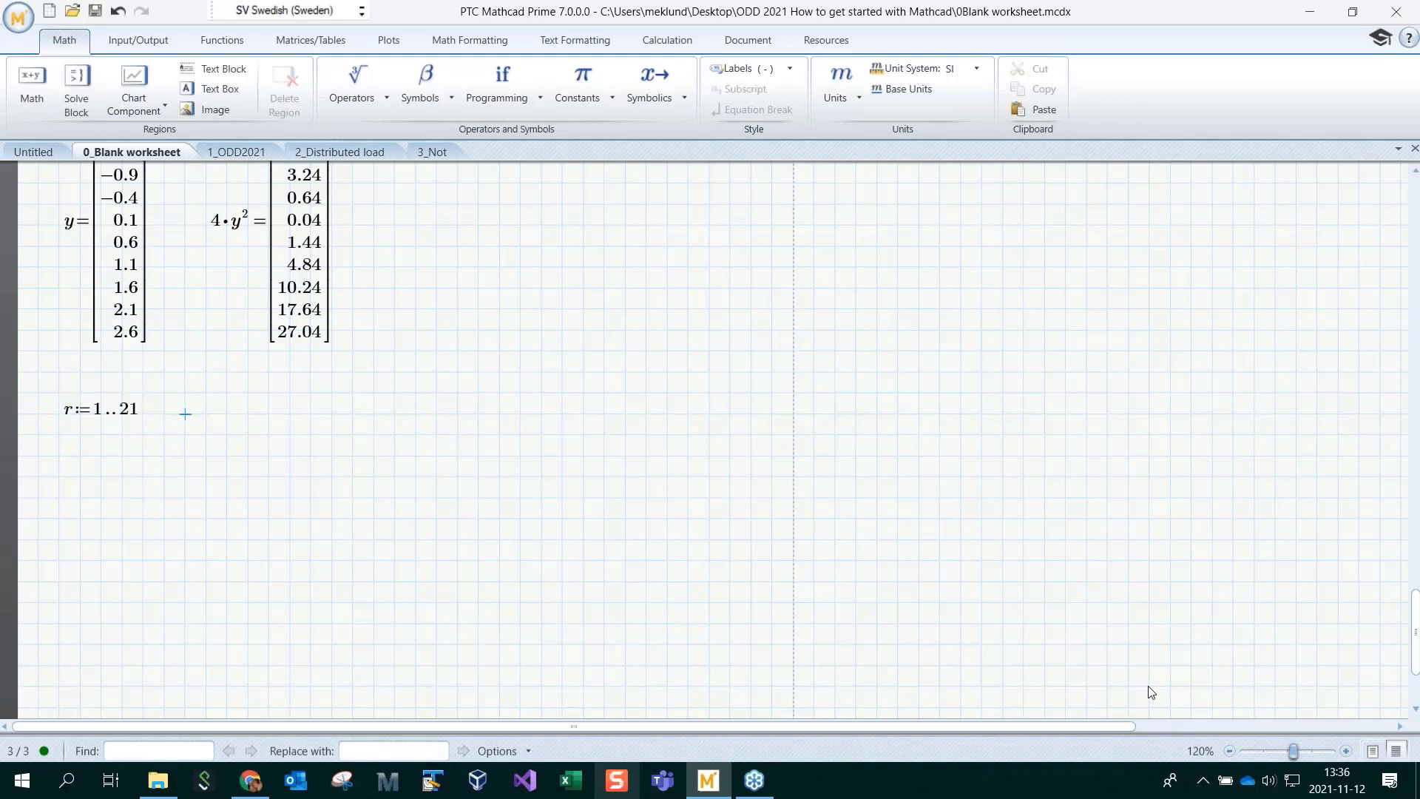
{"action": "type", "text": "c:="}
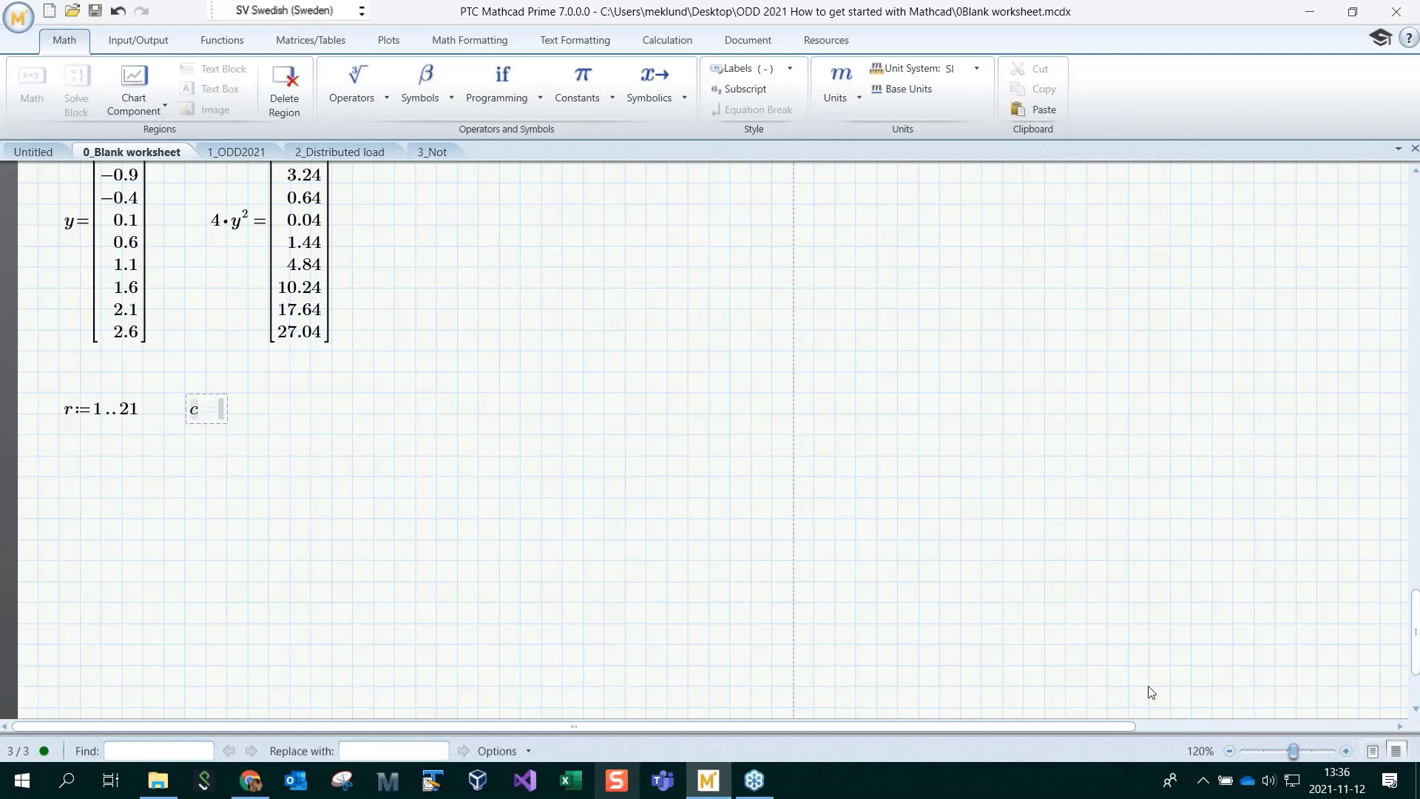
{"action": "type", "text": "1;21"}
{"action": "key", "text": "Right"}
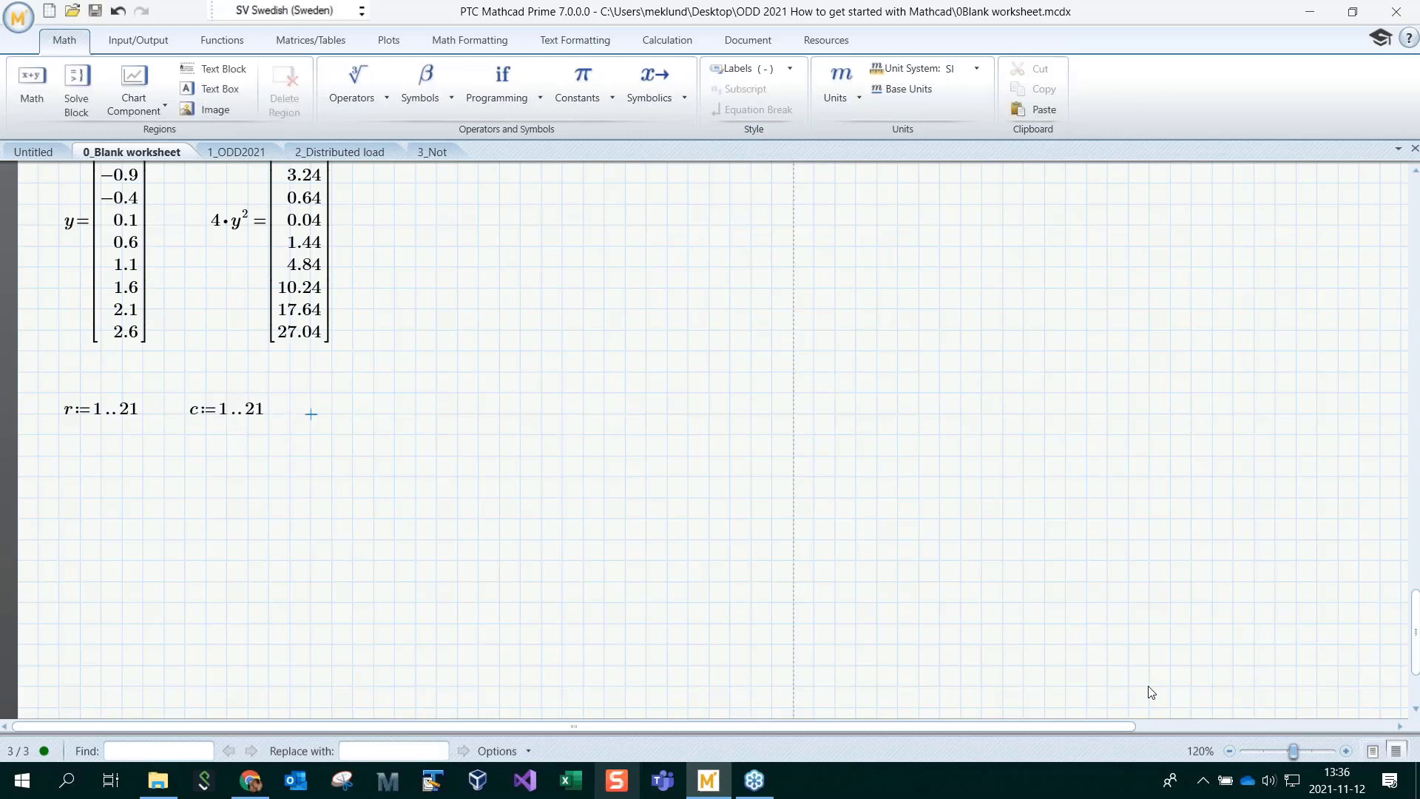
Define the matrix Z with indices r,c as (r-10)² - (c-10)² beside the two range definitions
{"action": "type", "text": "Z"}
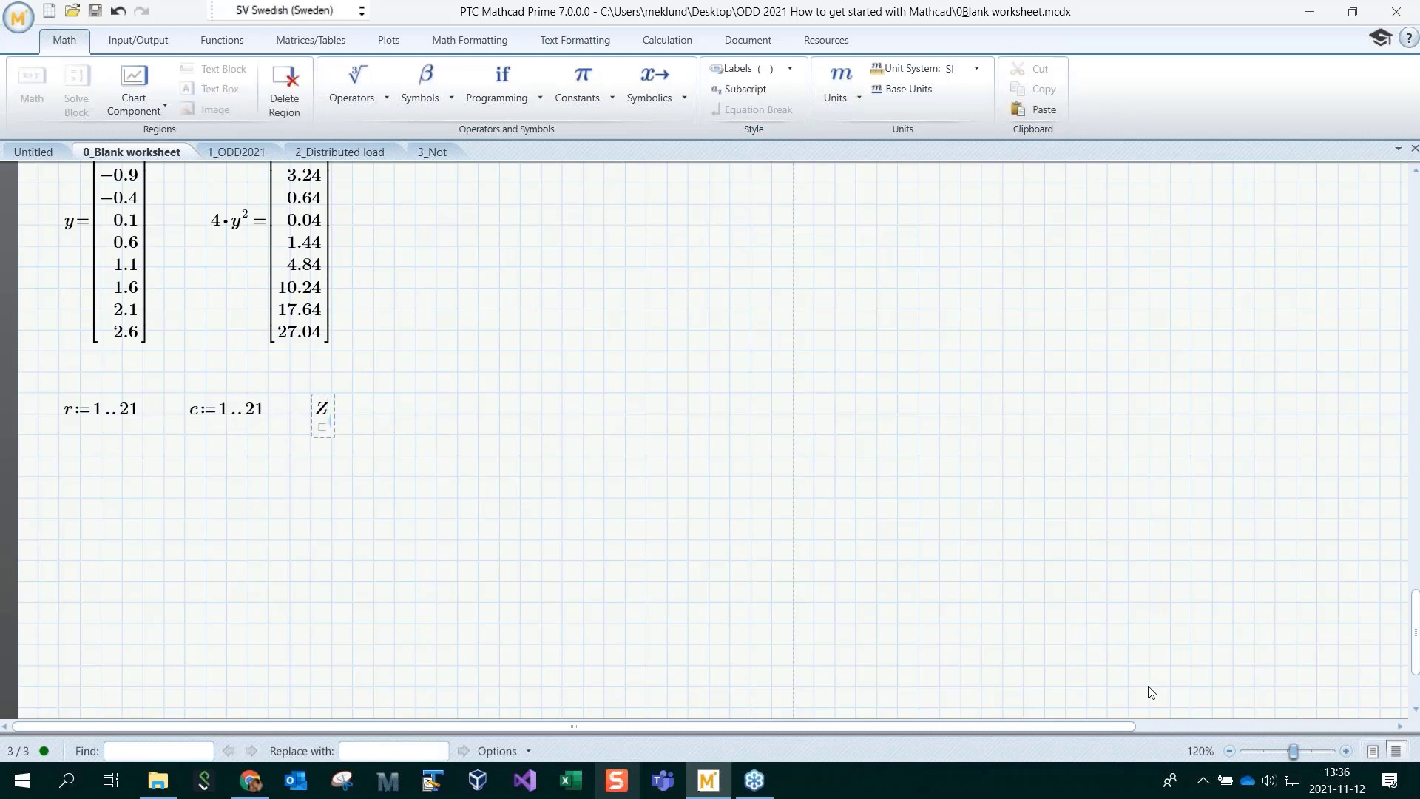
{"action": "type", "text": "[r,c:"}
{"action": "key", "text": "Right"}
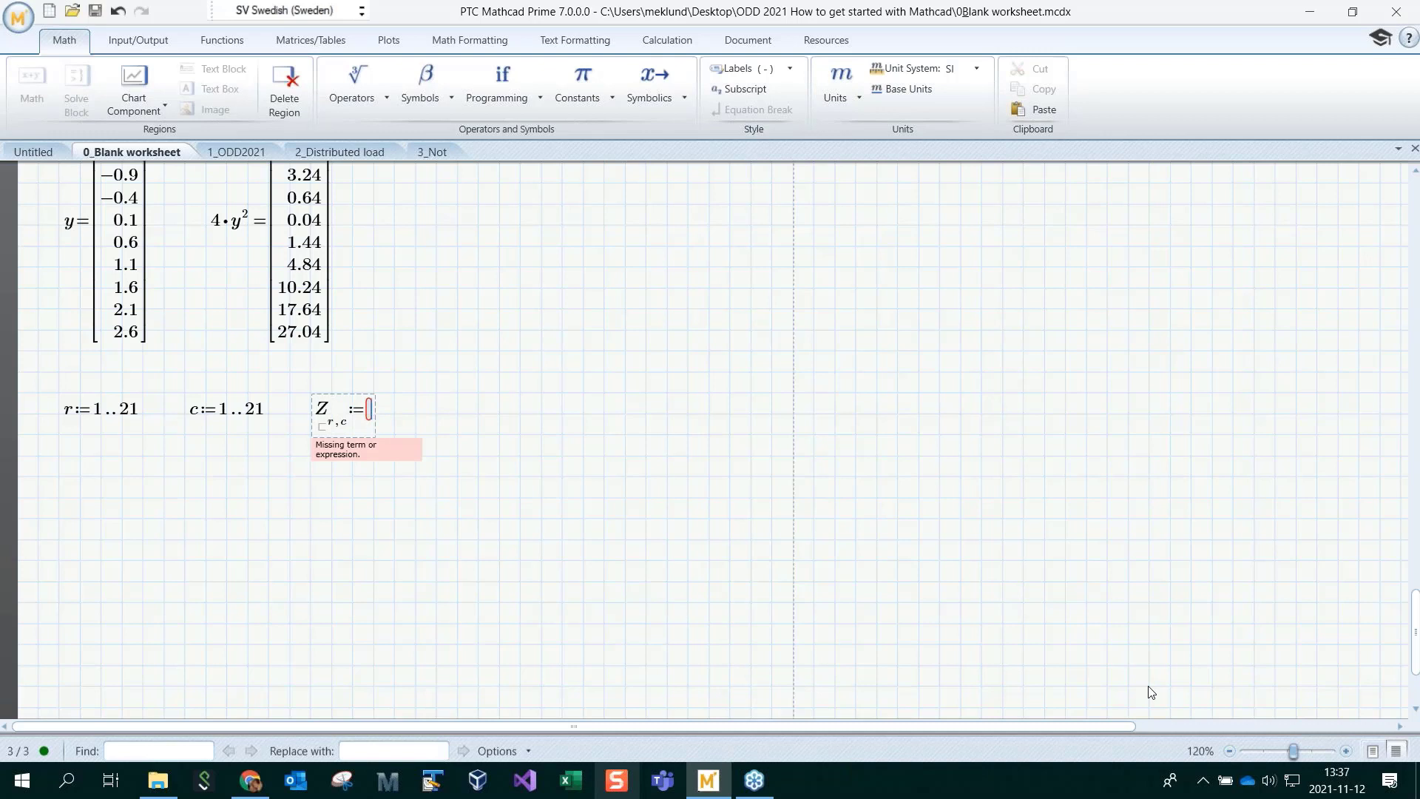
{"action": "type", "text": "r-10"}
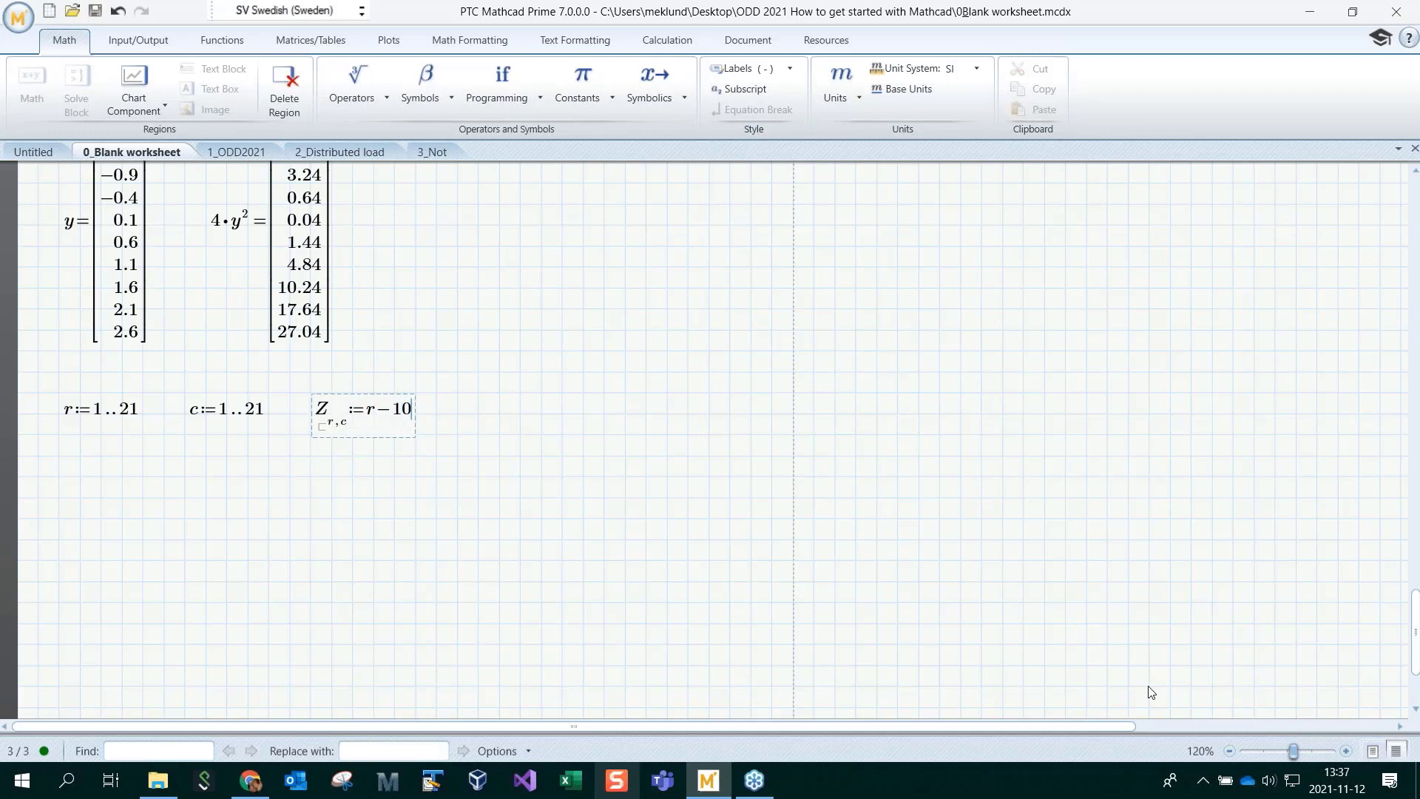
{"action": "key", "text": "space"}
{"action": "key", "text": "space"}
{"action": "type", "text": "^2"}
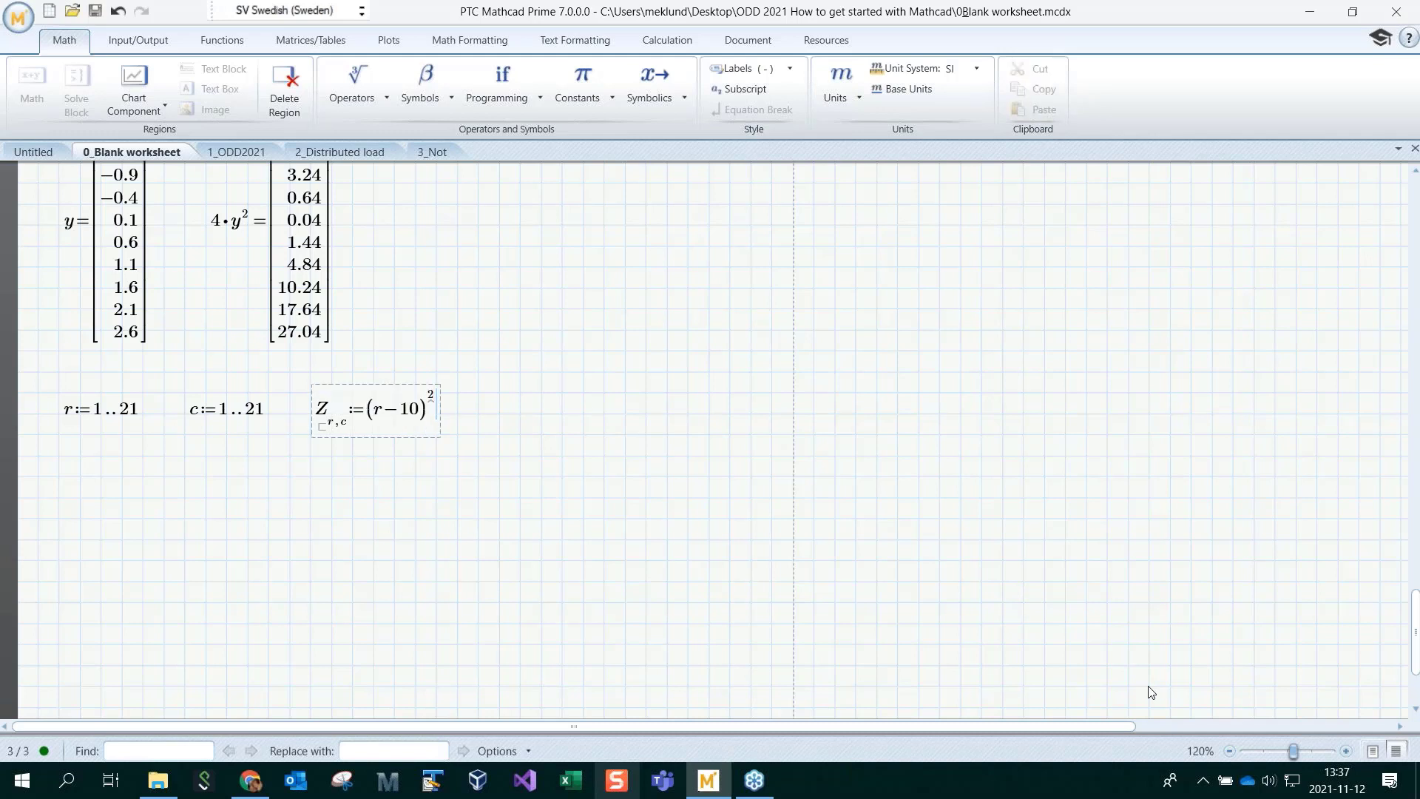
{"action": "type", "text": "-(c-10)^2"}
{"action": "key", "text": "Return"}
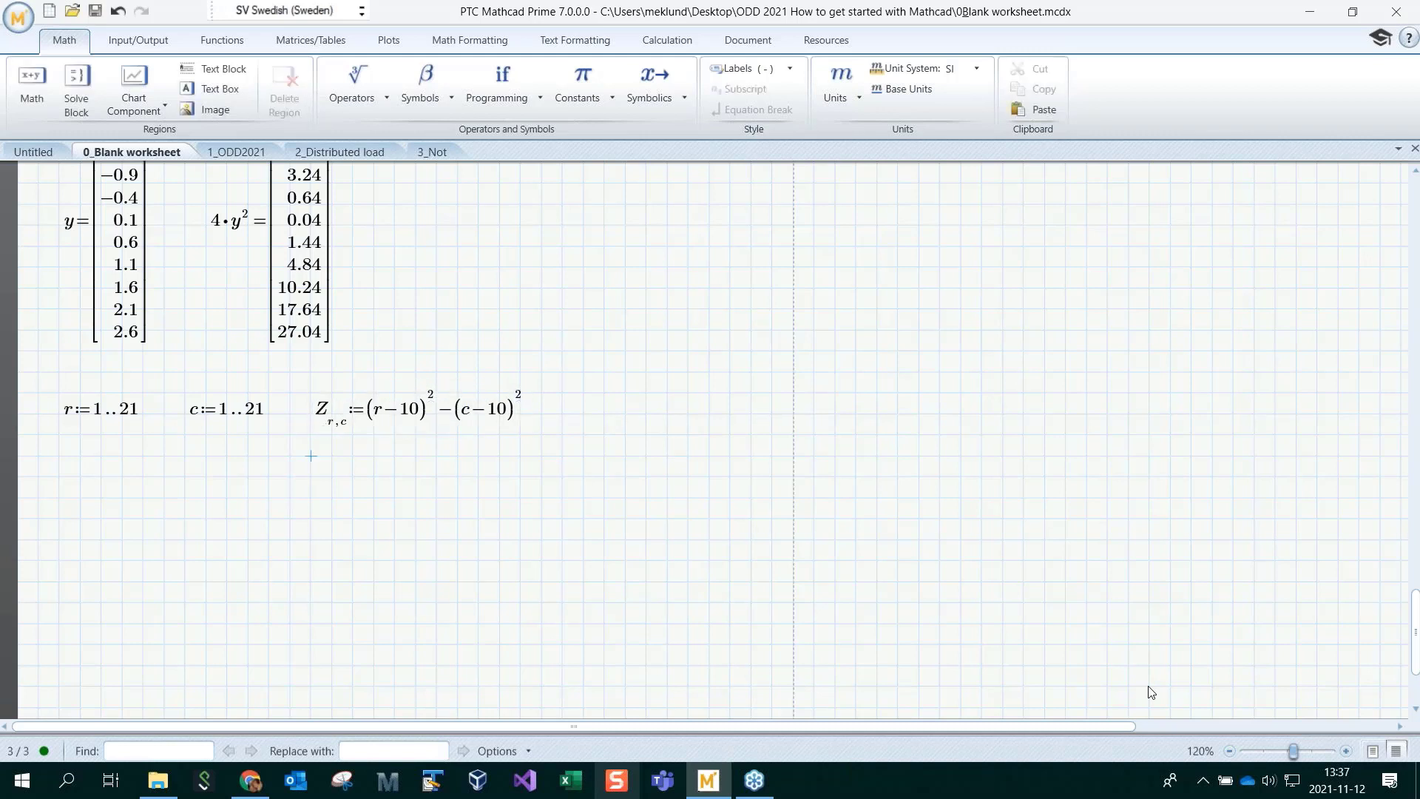
{"action": "left_click", "coordinate": [541, 498]}
{"action": "left_click_drag", "start_coordinate": [322, 410], "coordinate": [333, 428]}
{"action": "left_click", "coordinate": [333, 478]}
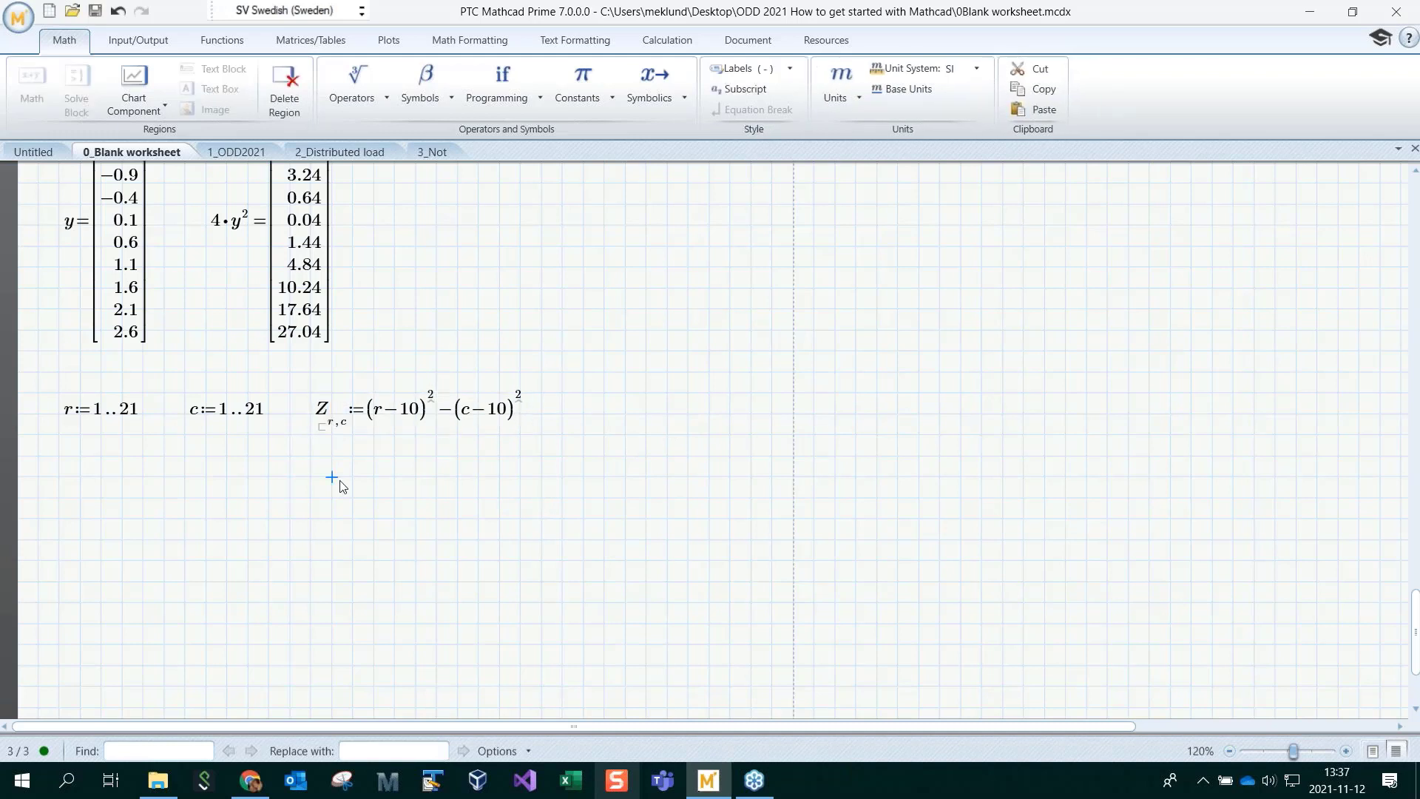
{"action": "left_click", "coordinate": [332, 424]}
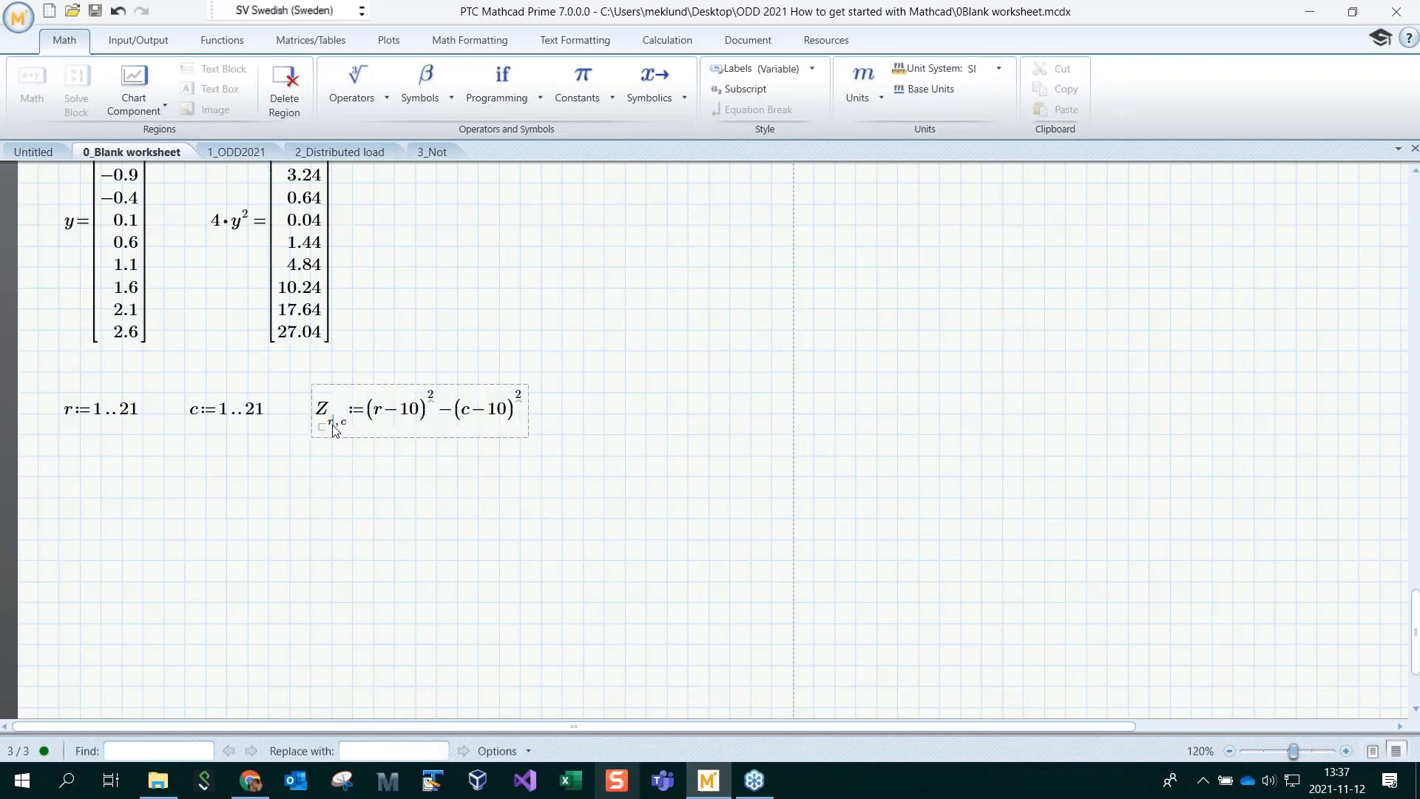
{"action": "left_click", "coordinate": [353, 498]}
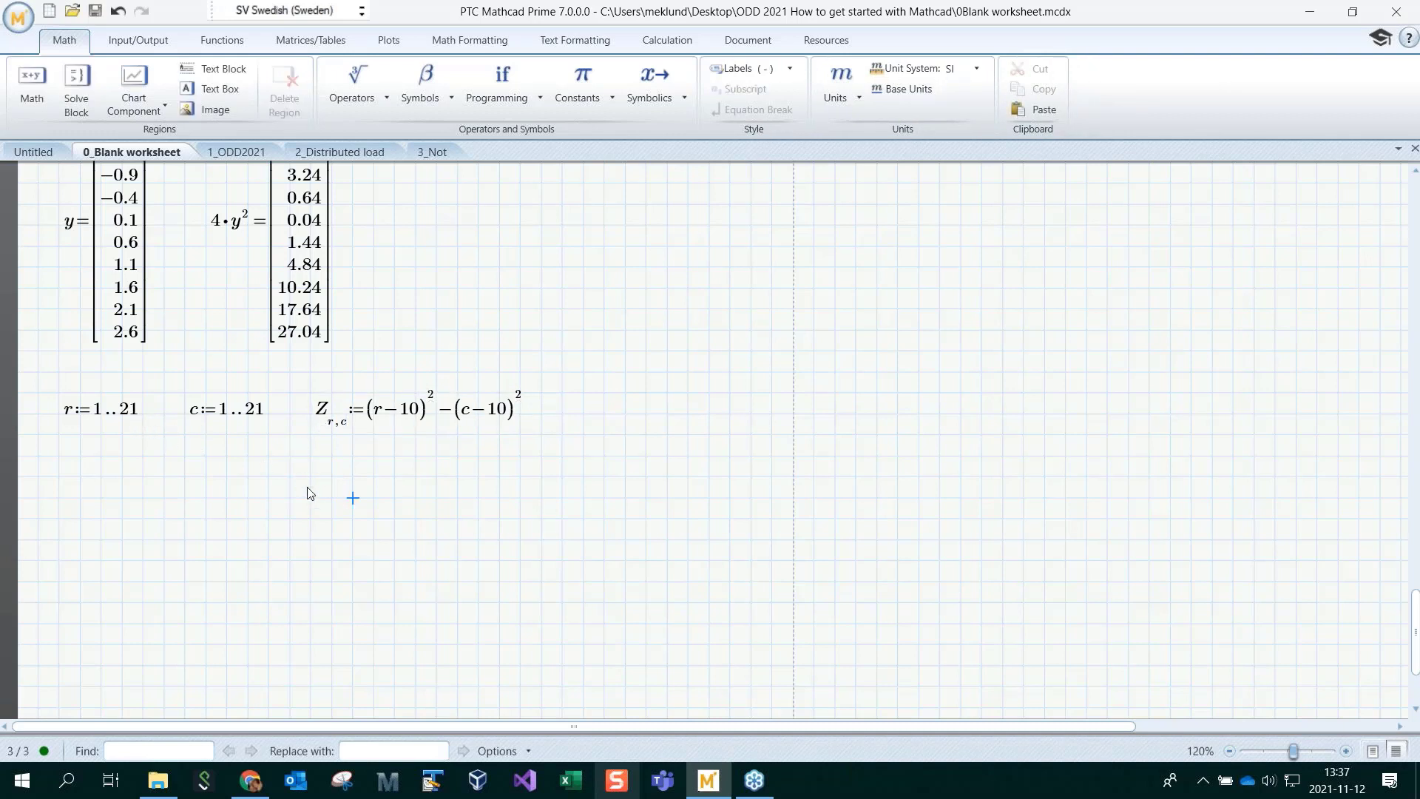
Evaluate the matrix Z in the blank area below its definition
{"action": "scroll", "coordinate": [309, 492], "scroll_direction": "down", "scroll_amount": 6}
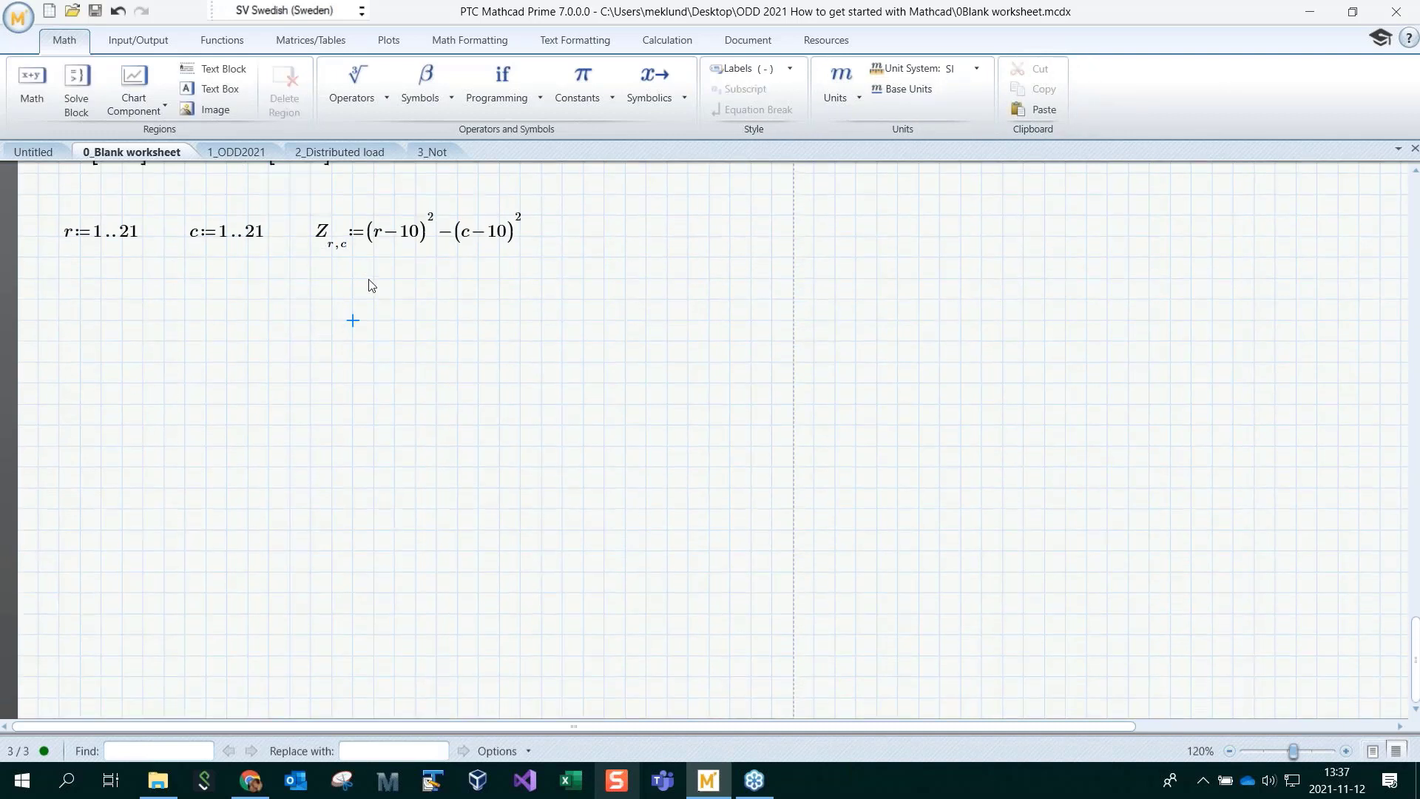
{"action": "left_click", "coordinate": [59, 468]}
{"action": "type", "text": "Z="}
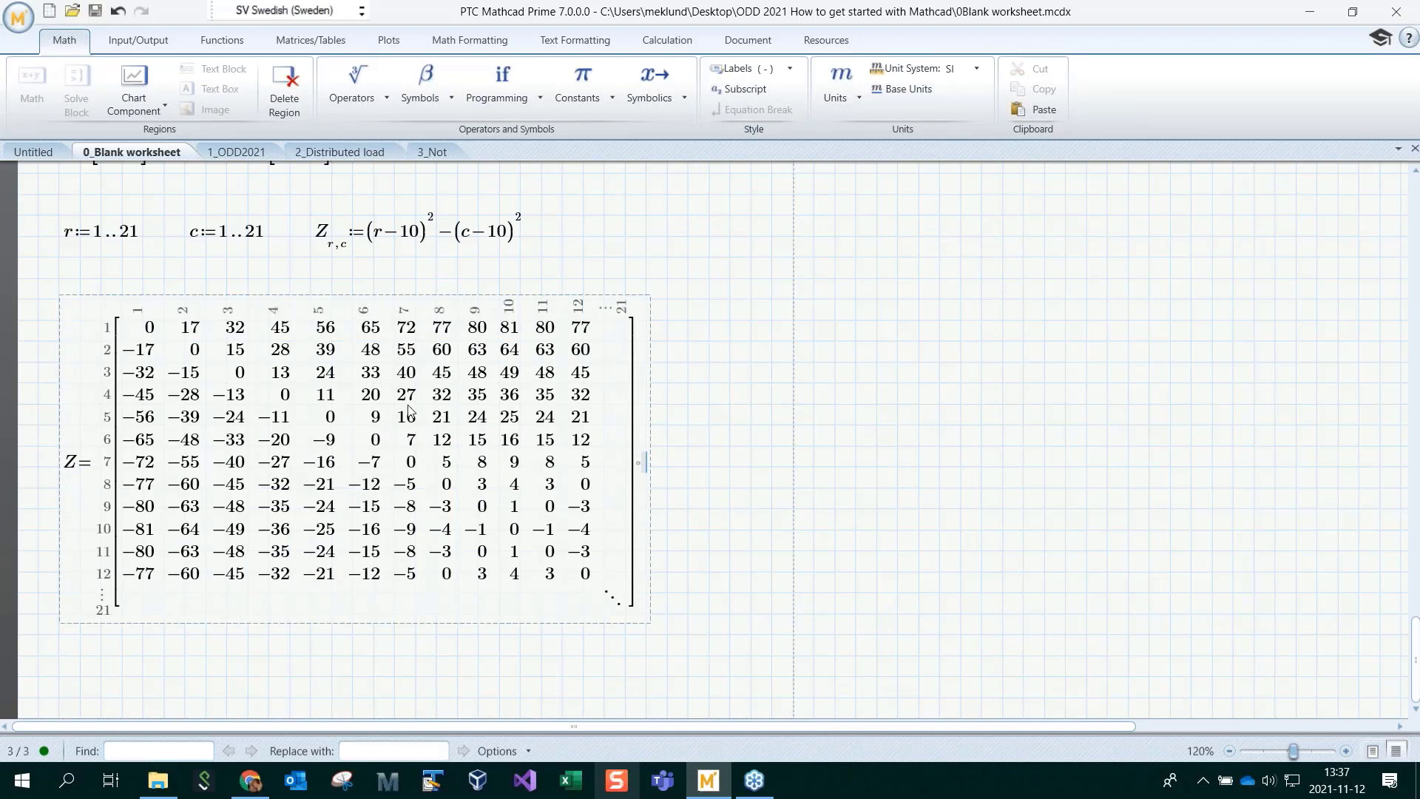
{"action": "left_click", "coordinate": [767, 324]}
{"action": "left_click_drag", "start_coordinate": [370, 235], "coordinate": [516, 223]}
{"action": "left_click", "coordinate": [712, 355]}
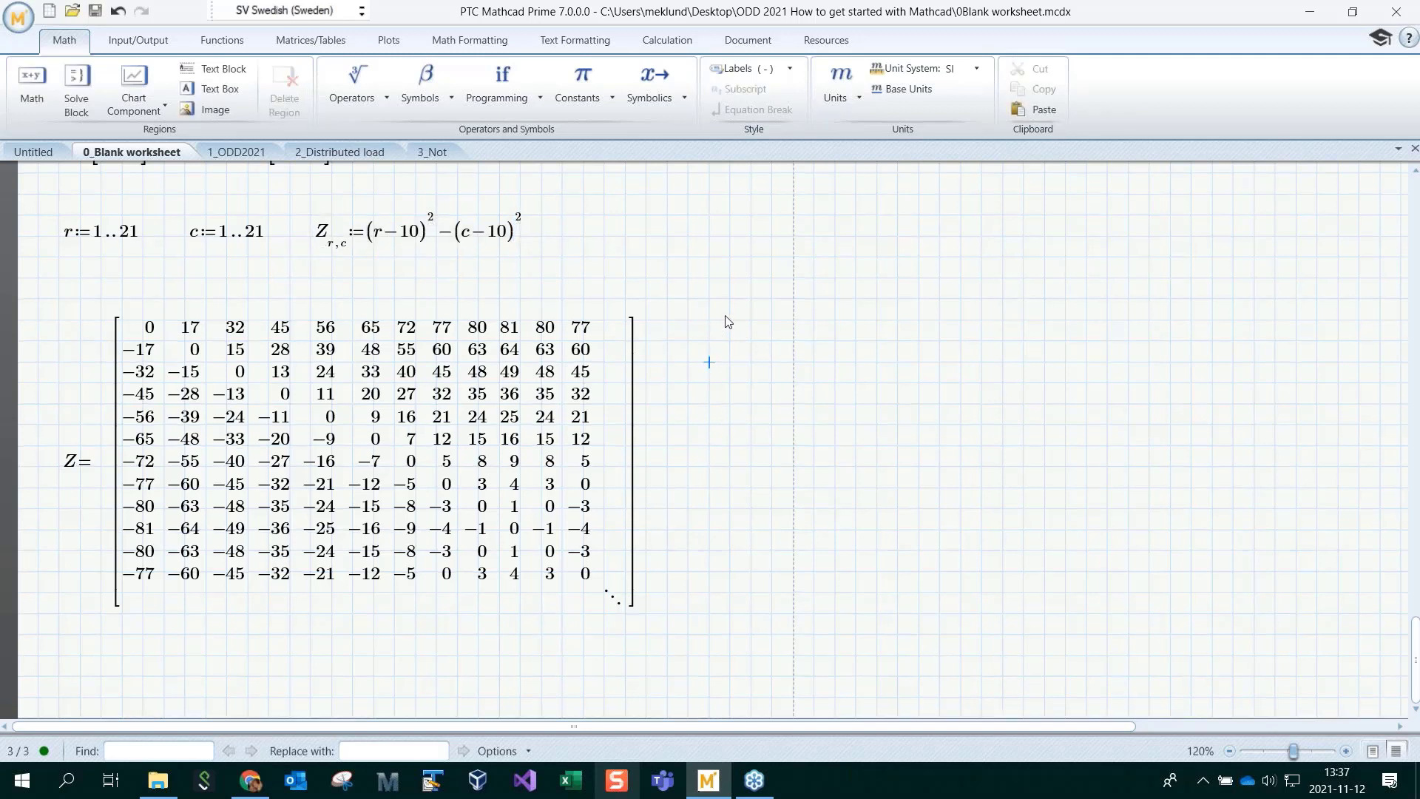
Insert a 3D plot beside the evaluated matrix and plot Z in it
{"action": "left_click", "coordinate": [751, 278]}
{"action": "left_click", "coordinate": [390, 40]}
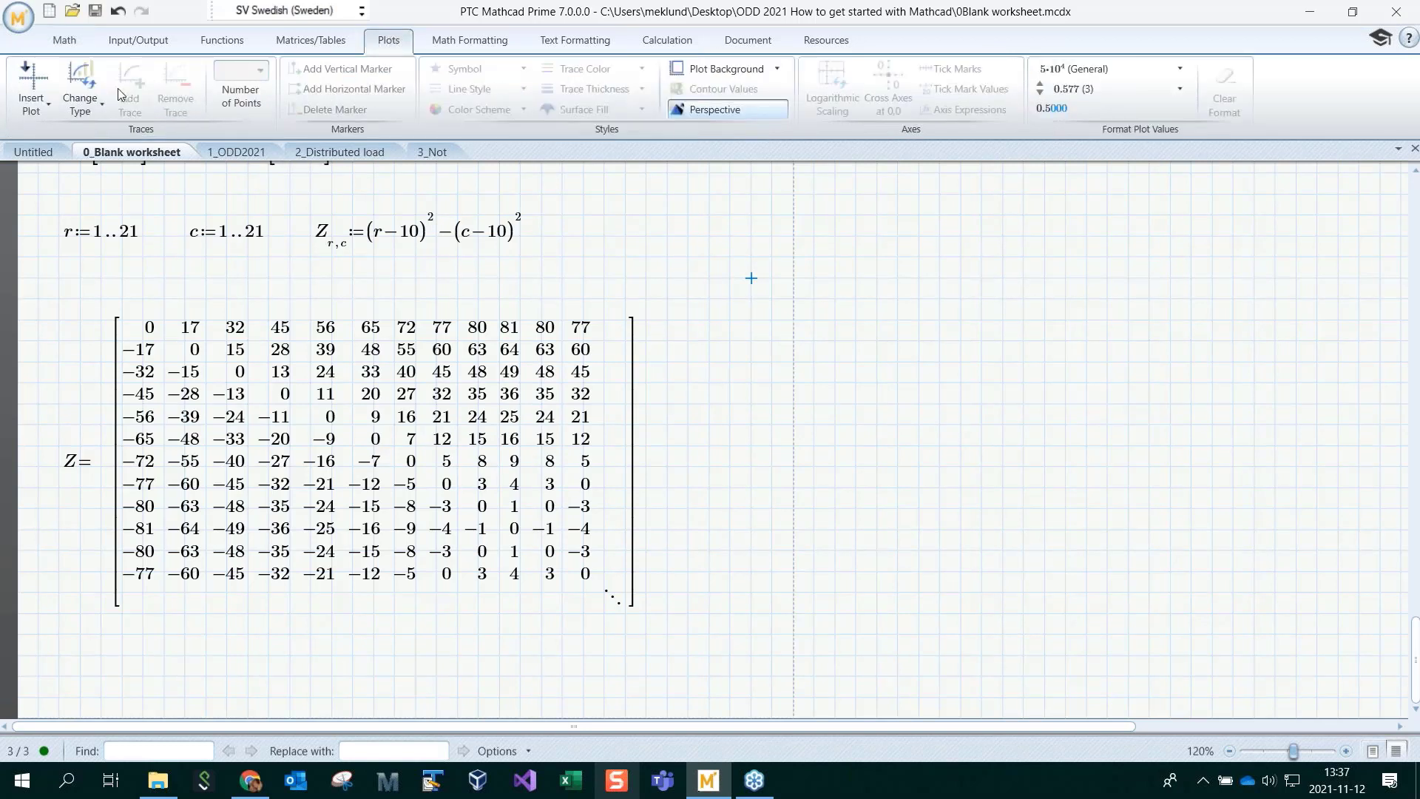
{"action": "left_click", "coordinate": [31, 87]}
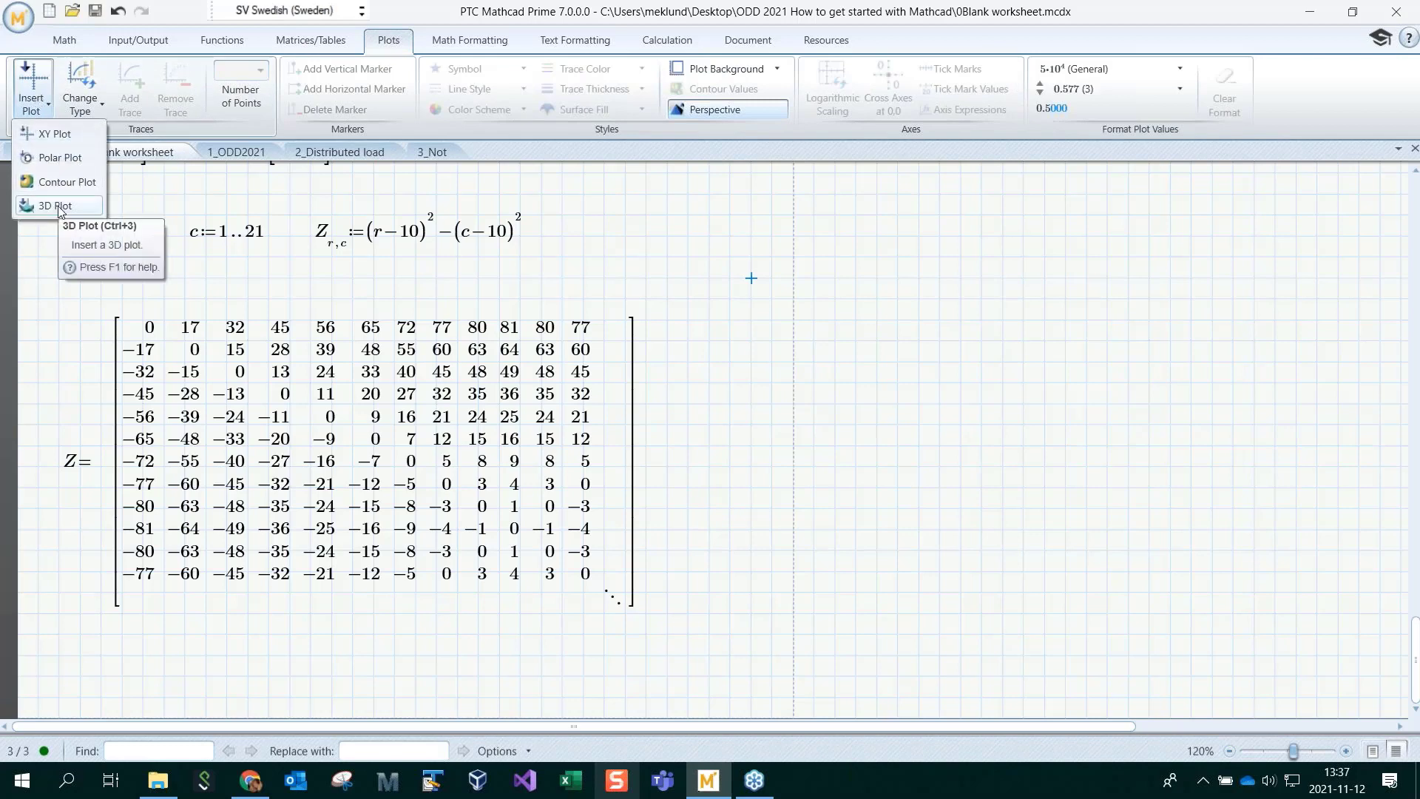
{"action": "left_click", "coordinate": [56, 206]}
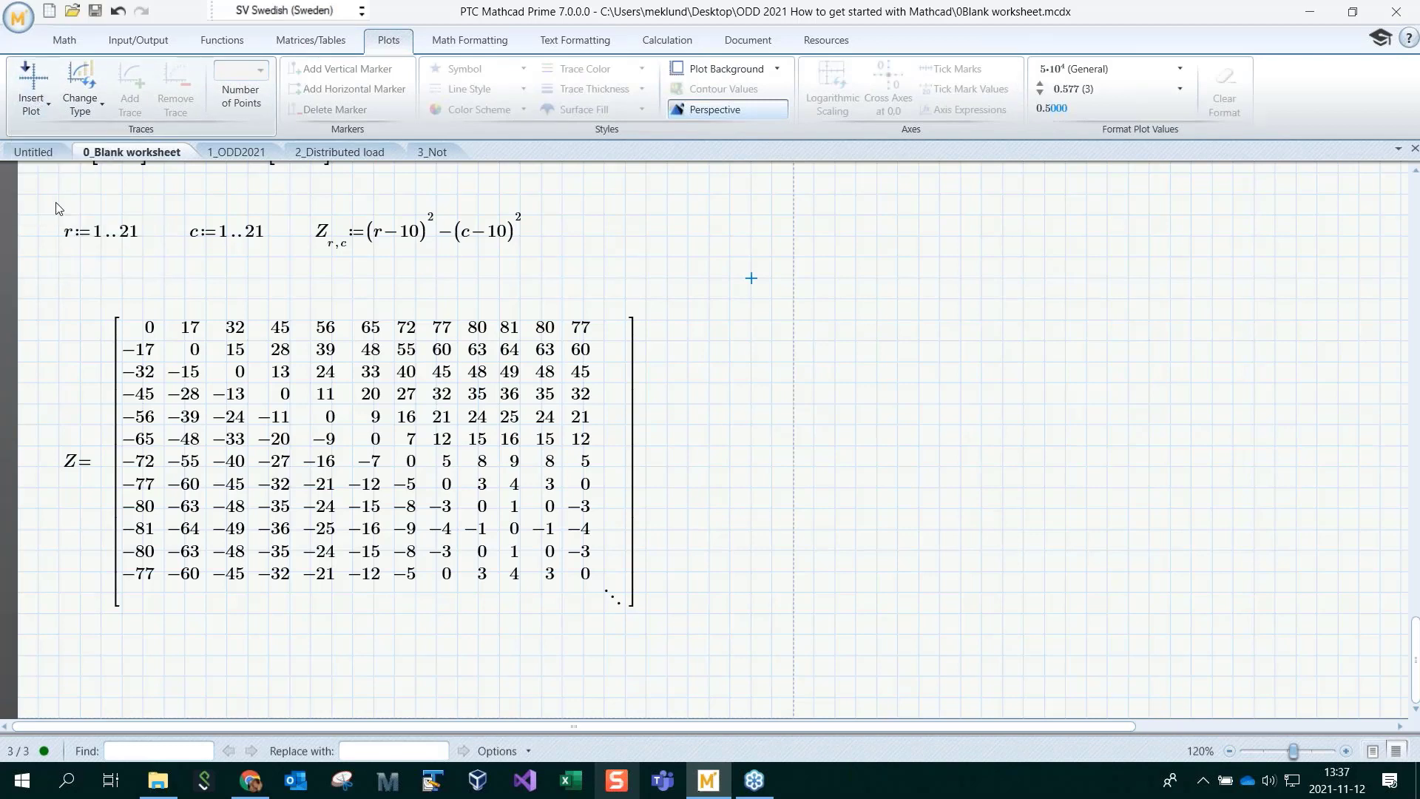
{"action": "type", "text": "Z"}
{"action": "left_click", "coordinate": [701, 507]}
Move the 3D plot sideways away from the matrix so it lies beyond the page margin
{"action": "left_click", "coordinate": [855, 277]}
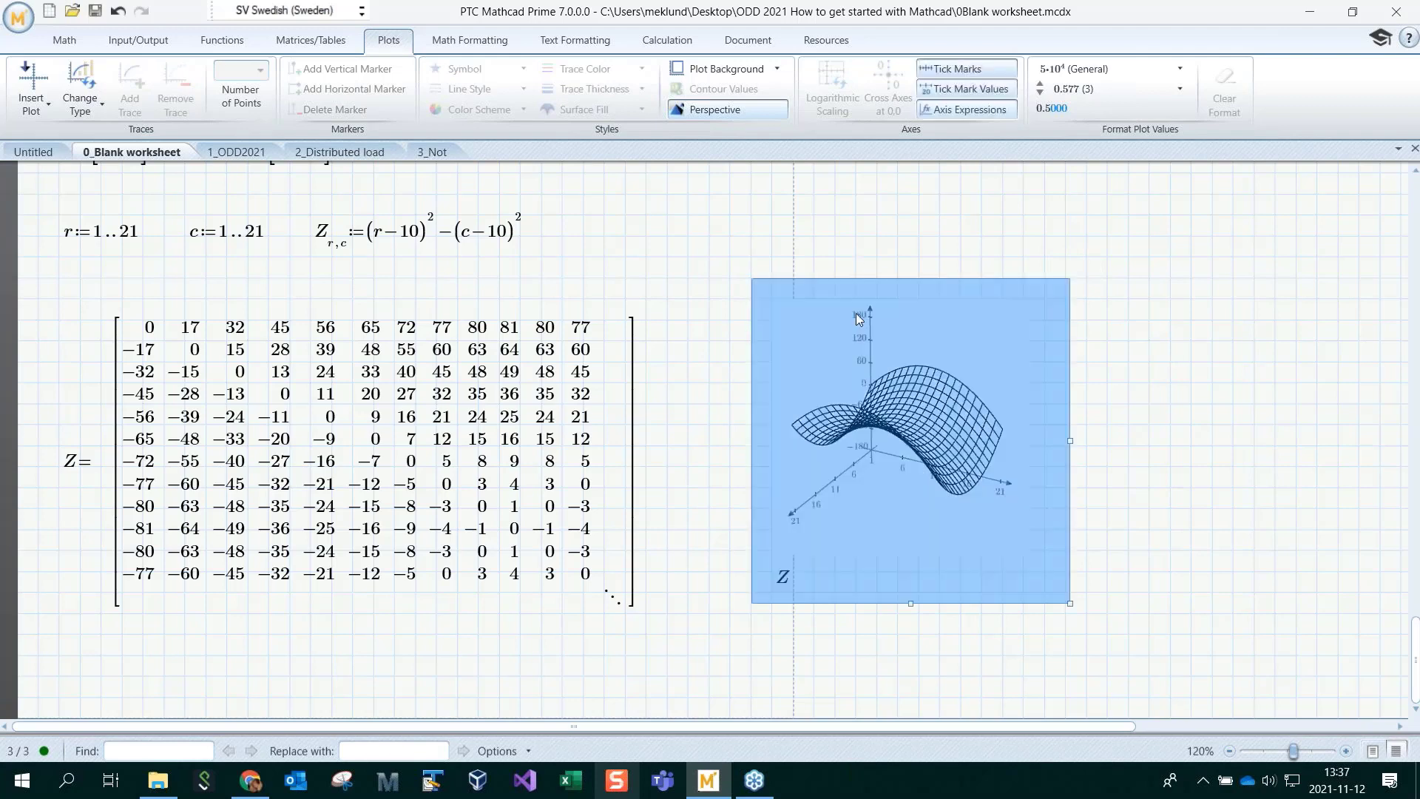
{"action": "left_click_drag", "start_coordinate": [856, 275], "coordinate": [915, 275]}
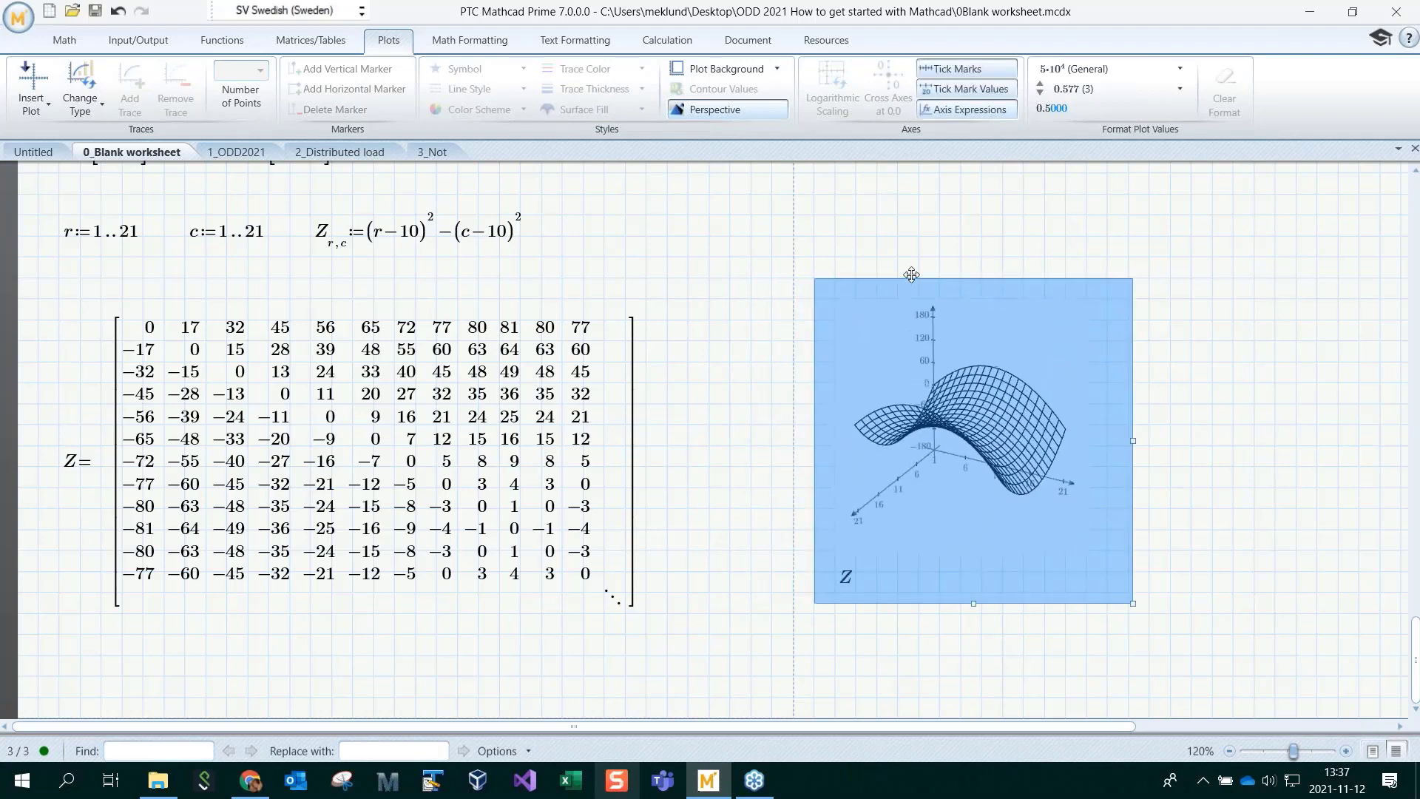
{"action": "left_click", "coordinate": [920, 239]}
Fill the Z surface with dark purple and rotate the 3D plot to view the saddle shape nearly side-on
{"action": "left_click", "coordinate": [1000, 436]}
{"action": "left_click_drag", "start_coordinate": [1000, 435], "coordinate": [1017, 407]}
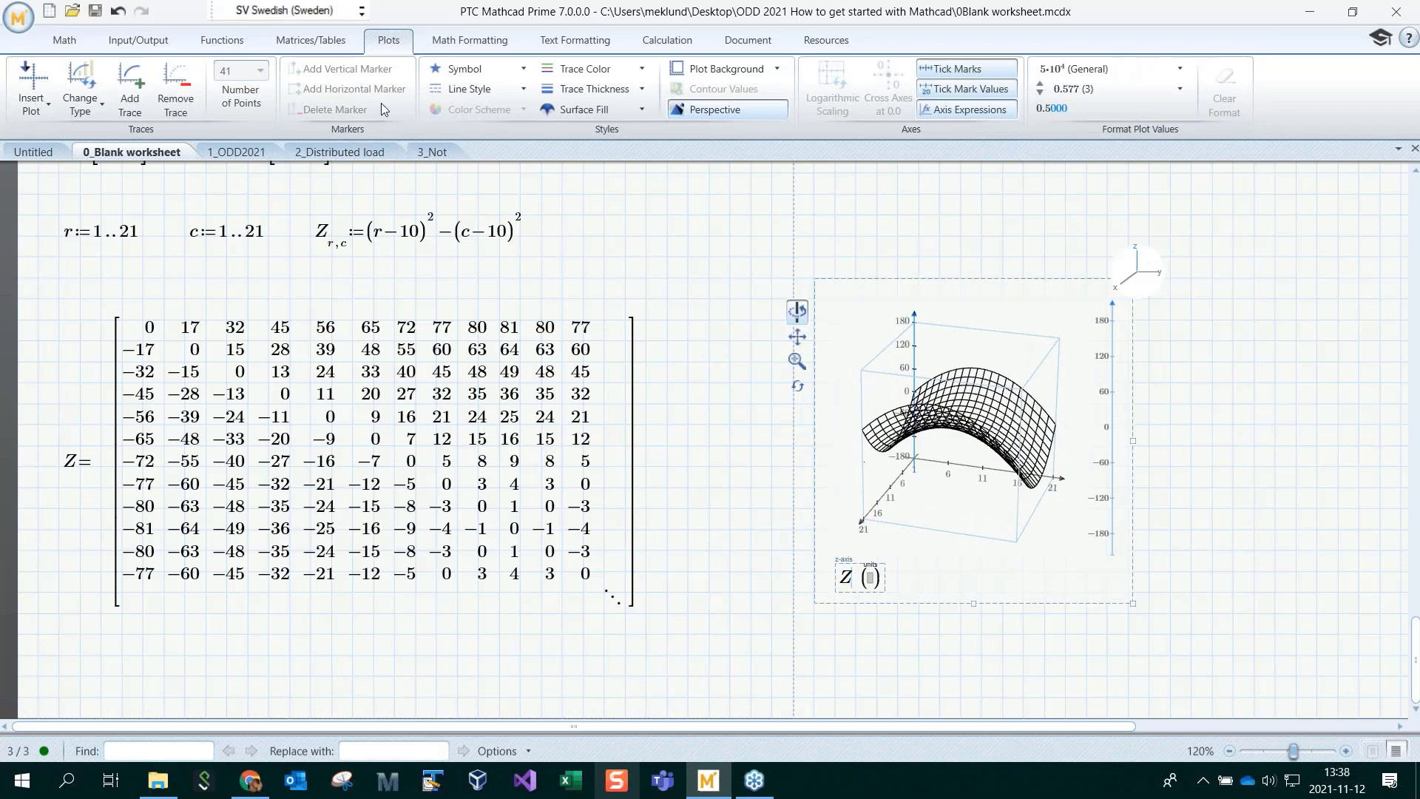
{"action": "left_click", "coordinate": [588, 111]}
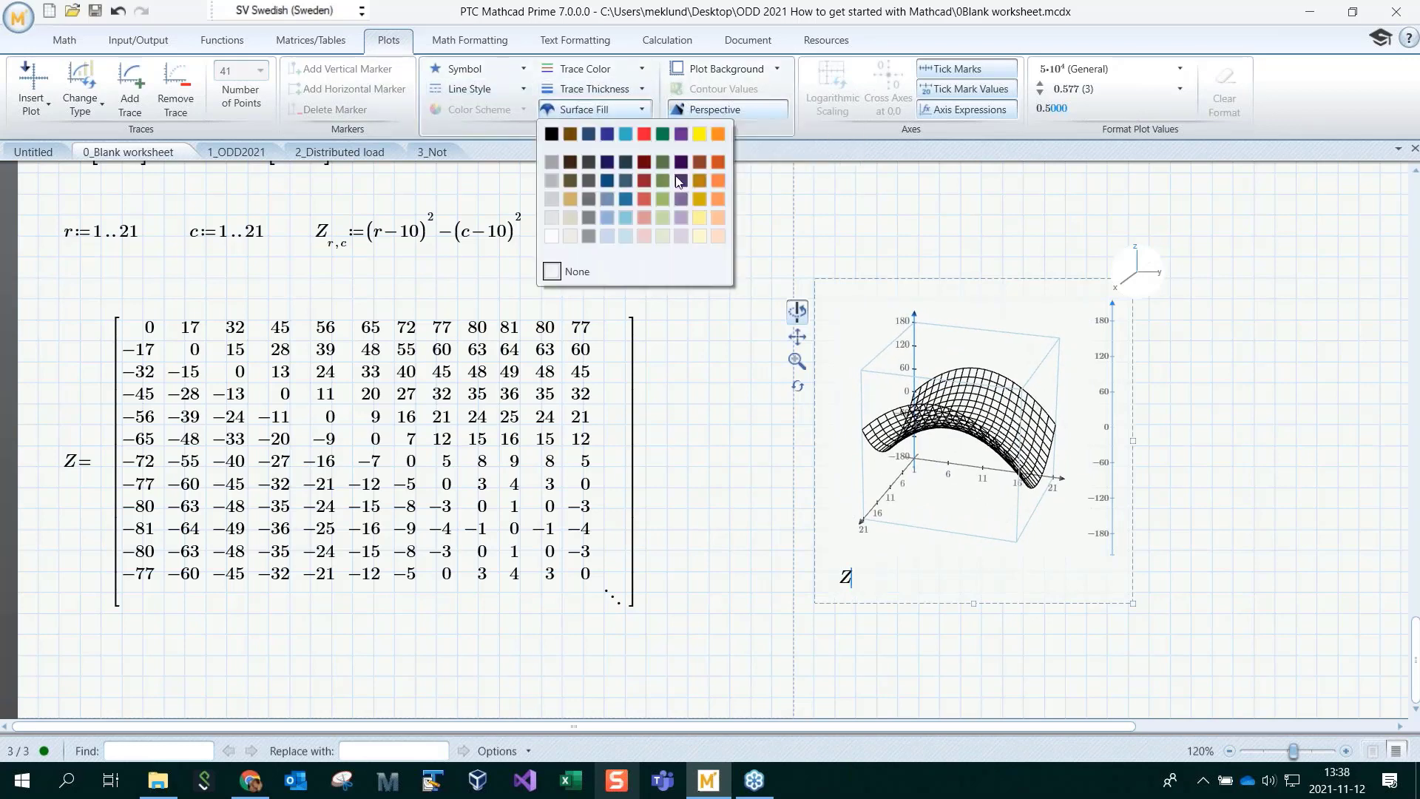
{"action": "left_click", "coordinate": [678, 180]}
{"action": "left_click_drag", "start_coordinate": [961, 414], "coordinate": [941, 392]}
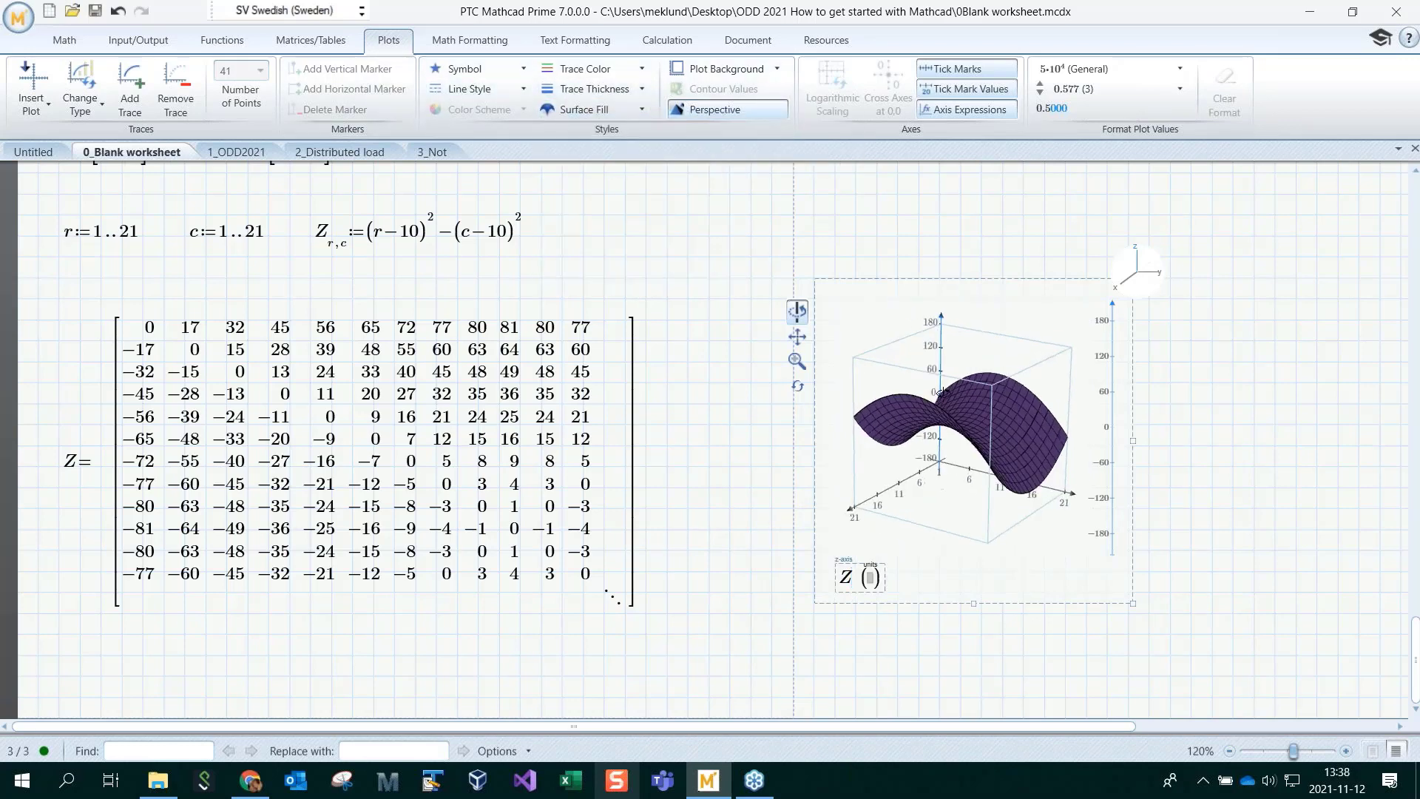
{"action": "left_click", "coordinate": [1190, 362]}
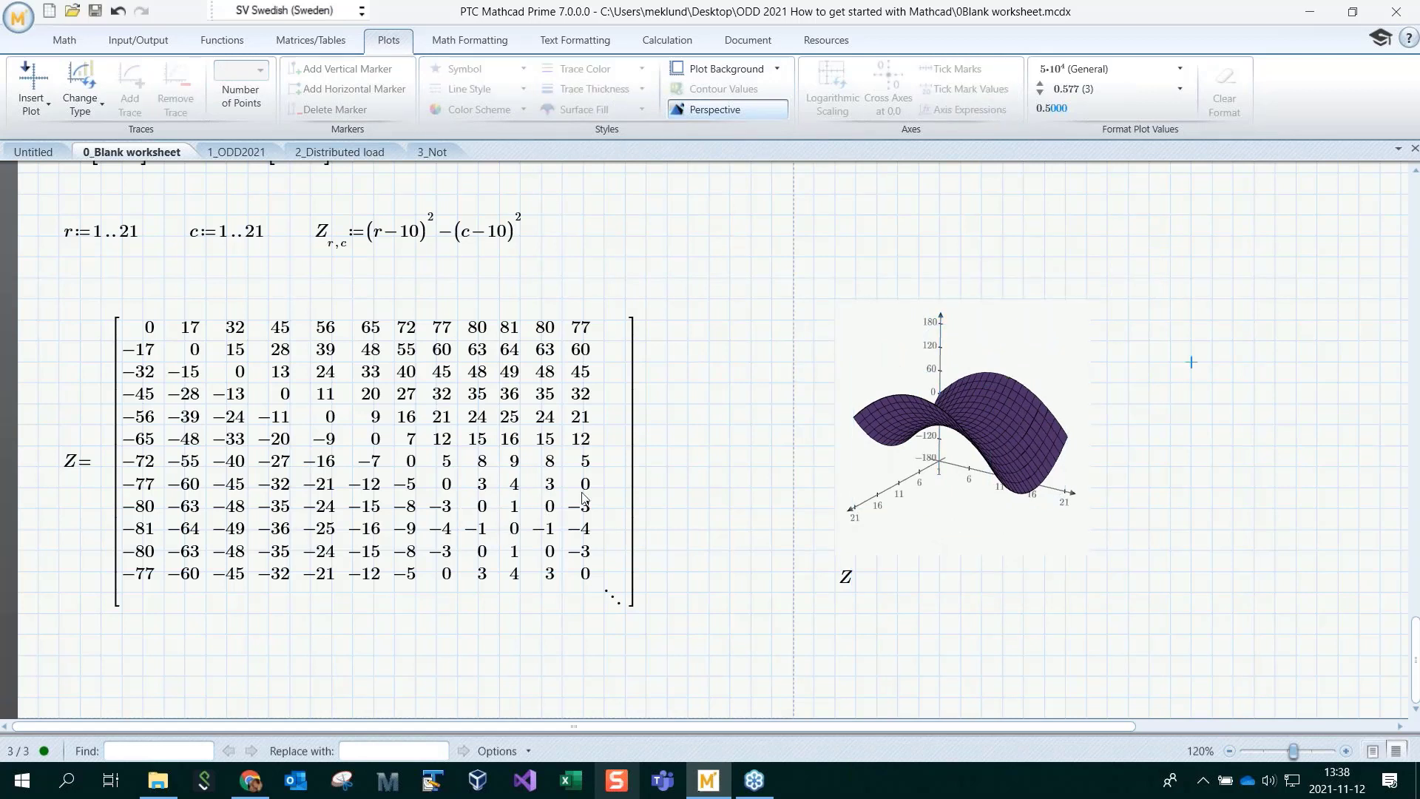
{"action": "left_click_drag", "start_coordinate": [951, 446], "coordinate": [961, 386]}
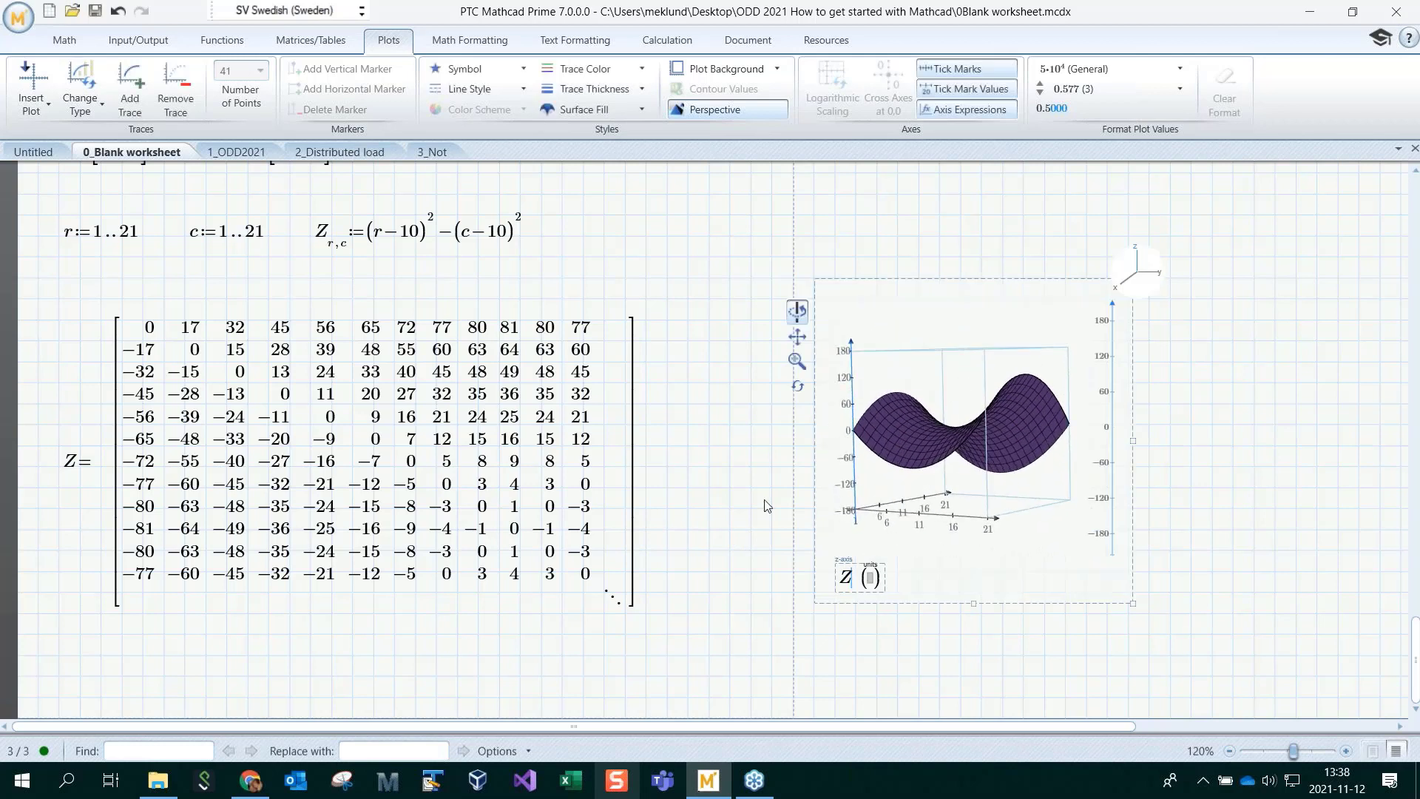
Insert an empty XY plot on the new page below the Z matrix and shift it down slightly to leave room above
{"action": "left_click", "coordinate": [101, 677]}
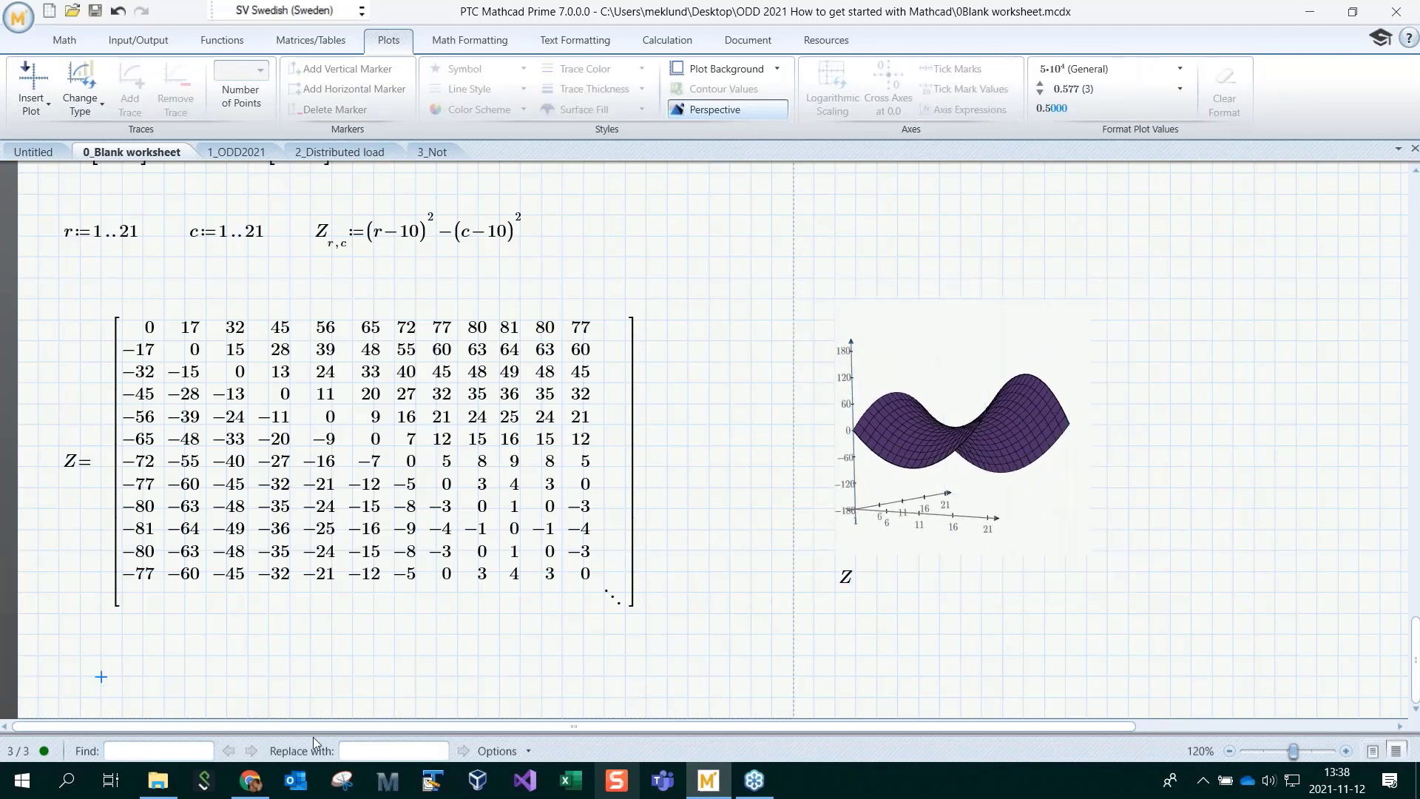
{"action": "key", "text": "Down"}
{"action": "key", "text": "Down"}
{"action": "key", "text": "Down"}
{"action": "key", "text": "Down"}
{"action": "key", "text": "Down"}
{"action": "key", "text": "Down"}
{"action": "key", "text": "Down"}
{"action": "key", "text": "Down"}
{"action": "key", "text": "Down"}
{"action": "key", "text": "Down"}
{"action": "key", "text": "Down"}
{"action": "key", "text": "Down"}
{"action": "key", "text": "Down"}
{"action": "key", "text": "Down"}
{"action": "key", "text": "Down"}
{"action": "key", "text": "Down"}
{"action": "key", "text": "Down"}
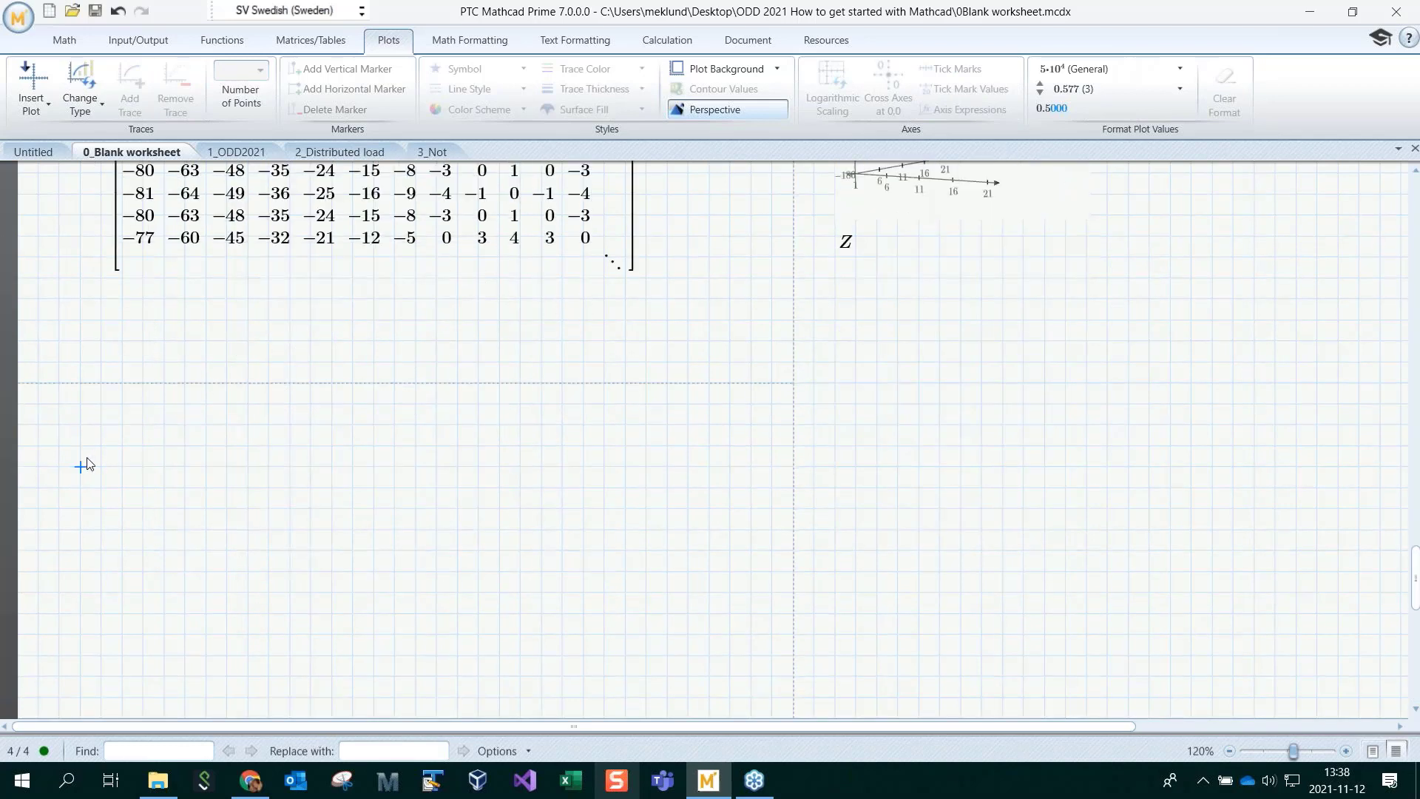
{"action": "left_click", "coordinate": [42, 112]}
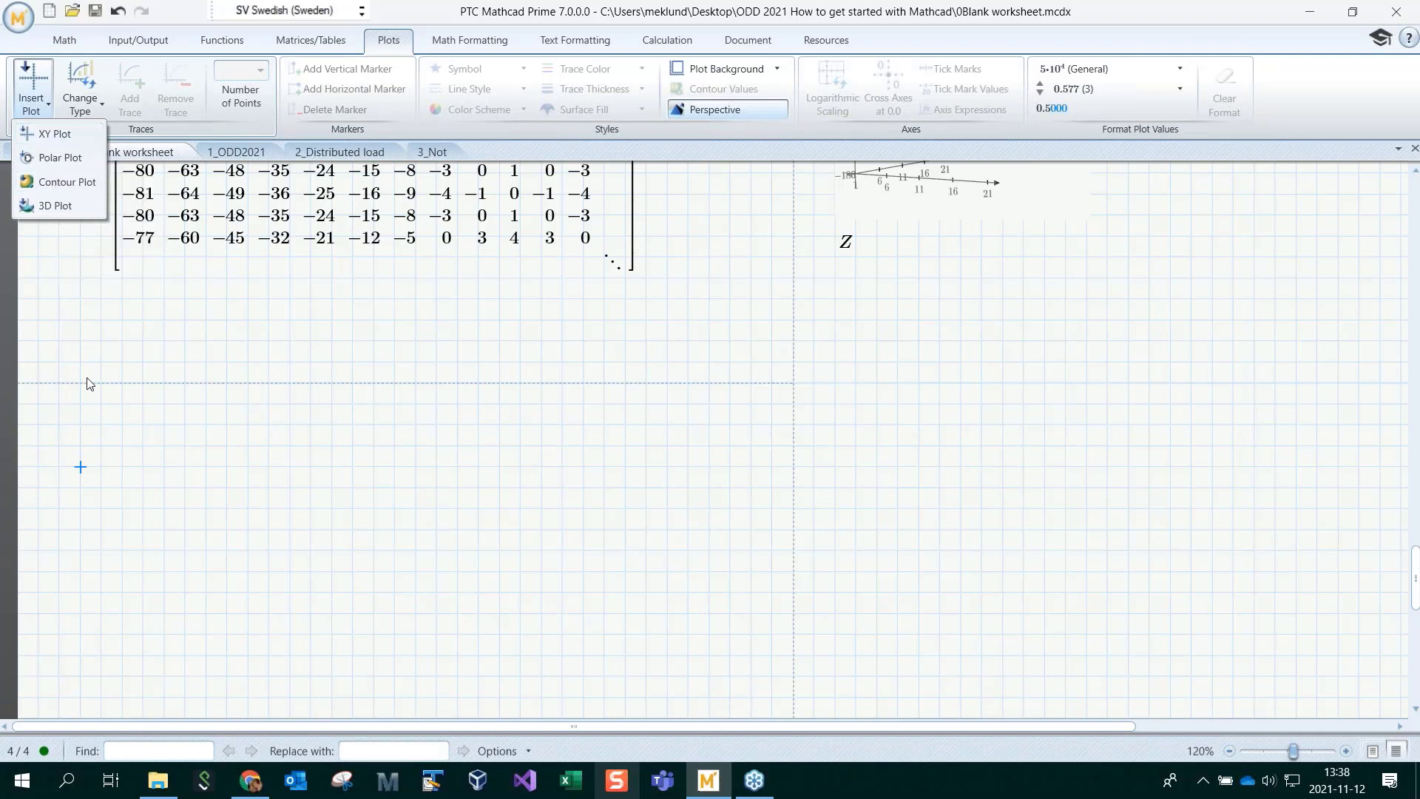
{"action": "left_click", "coordinate": [61, 136]}
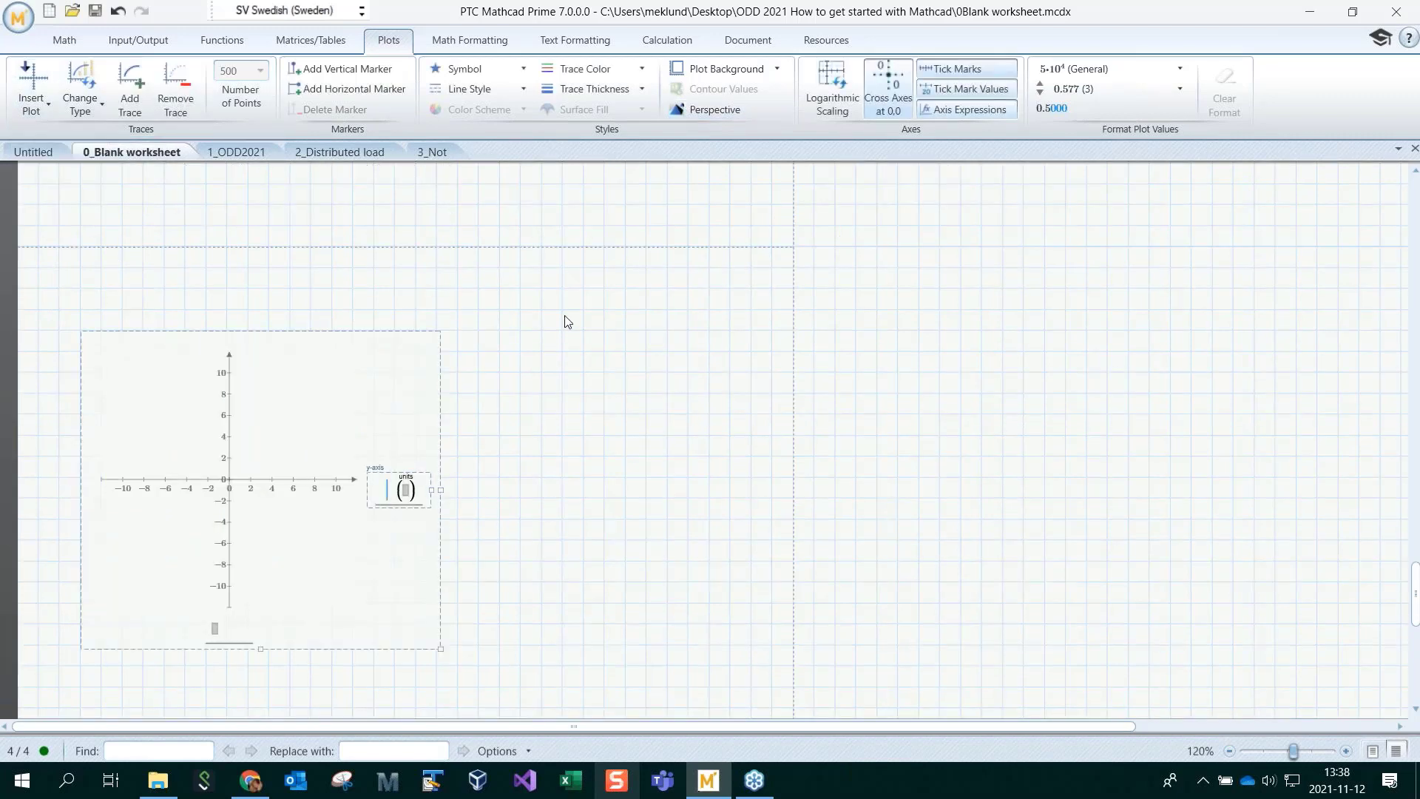
{"action": "left_click_drag", "start_coordinate": [314, 326], "coordinate": [388, 380]}
{"action": "scroll", "coordinate": [615, 405], "scroll_direction": "up", "scroll_amount": 1}
{"action": "scroll", "coordinate": [447, 355], "scroll_direction": "down", "scroll_amount": 2}
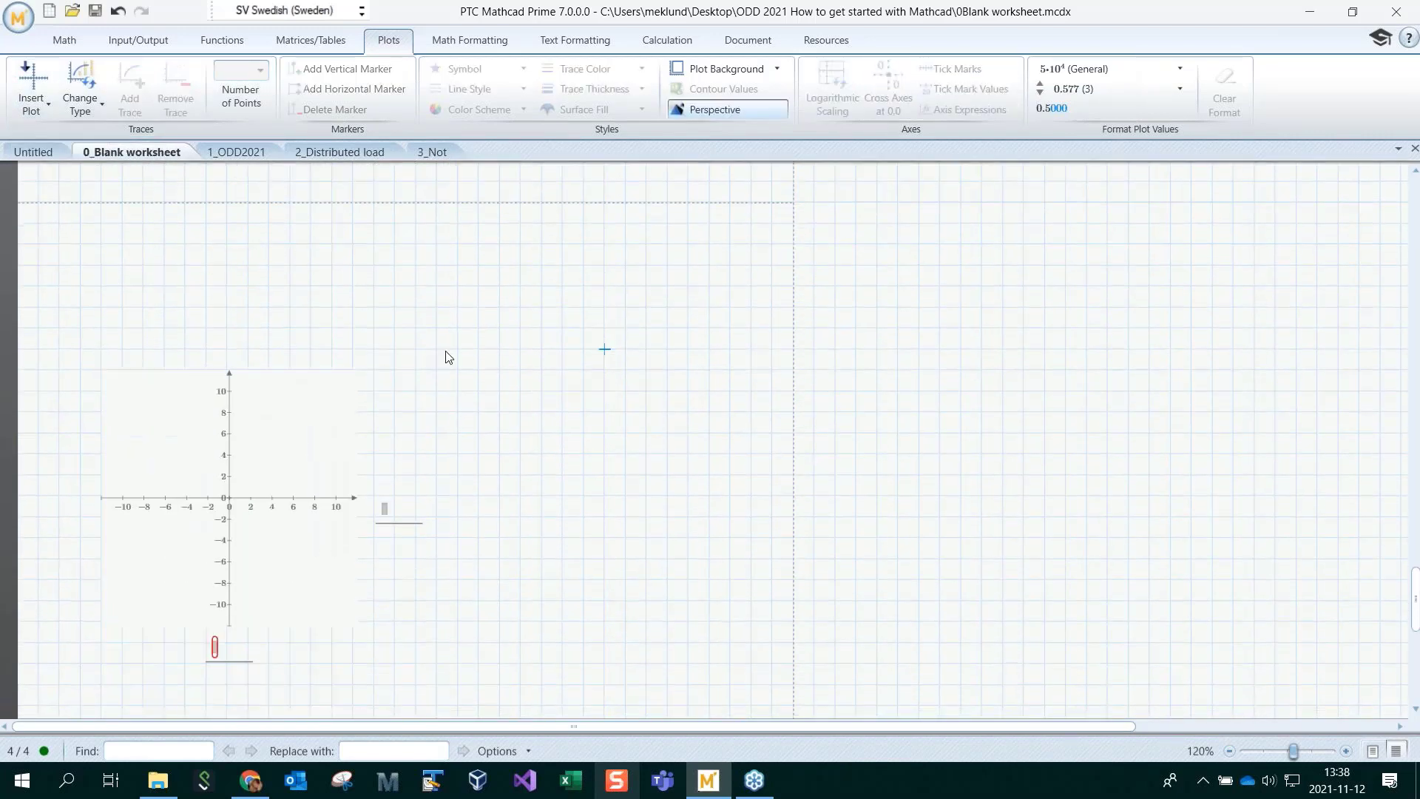
Define xv above the XY plot as a column vector with the values 1, 3, 5 and 2
{"action": "left_click", "coordinate": [108, 289]}
{"action": "type", "text": "xv:"}
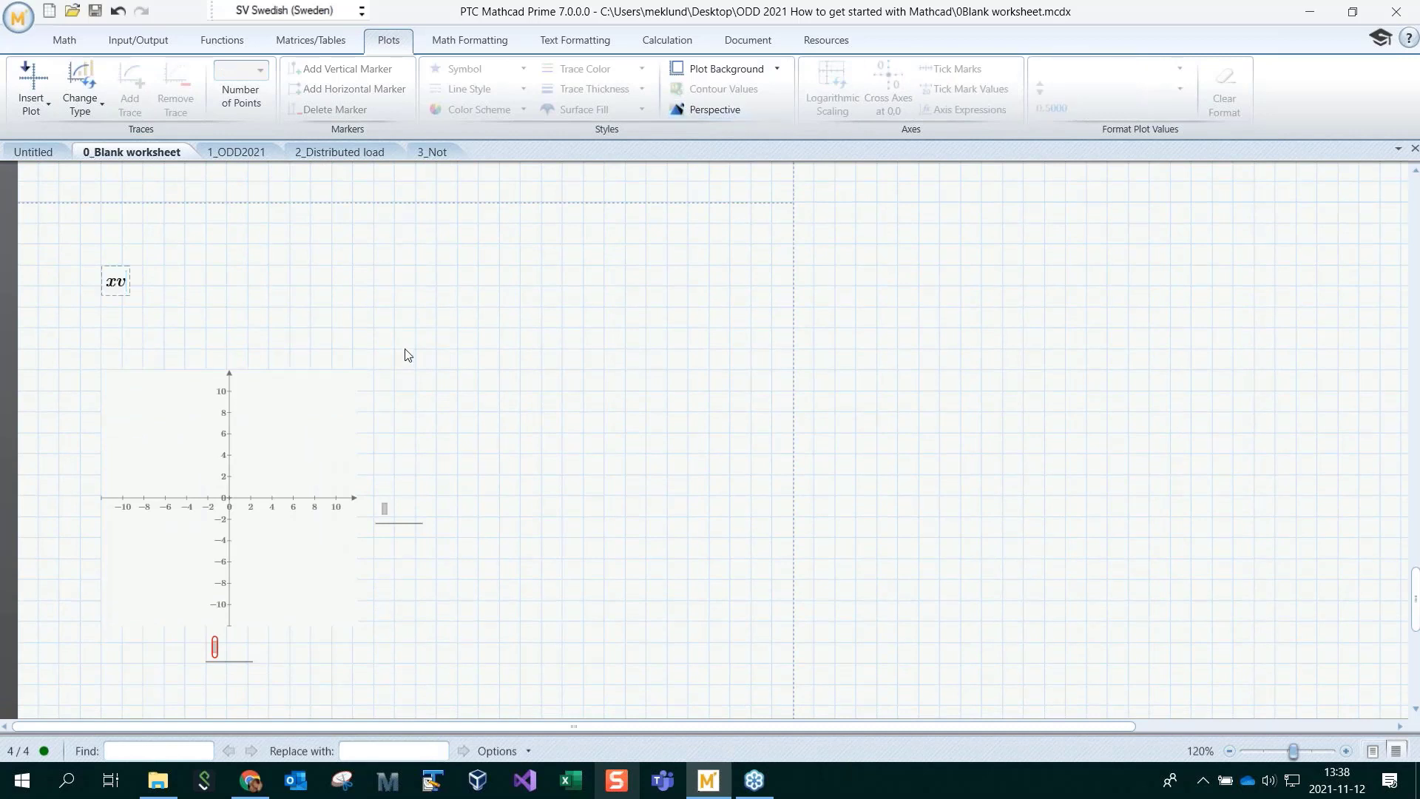
{"action": "scroll", "coordinate": [405, 355], "scroll_direction": "up", "scroll_amount": 3}
{"action": "key", "text": "ctrl+m"}
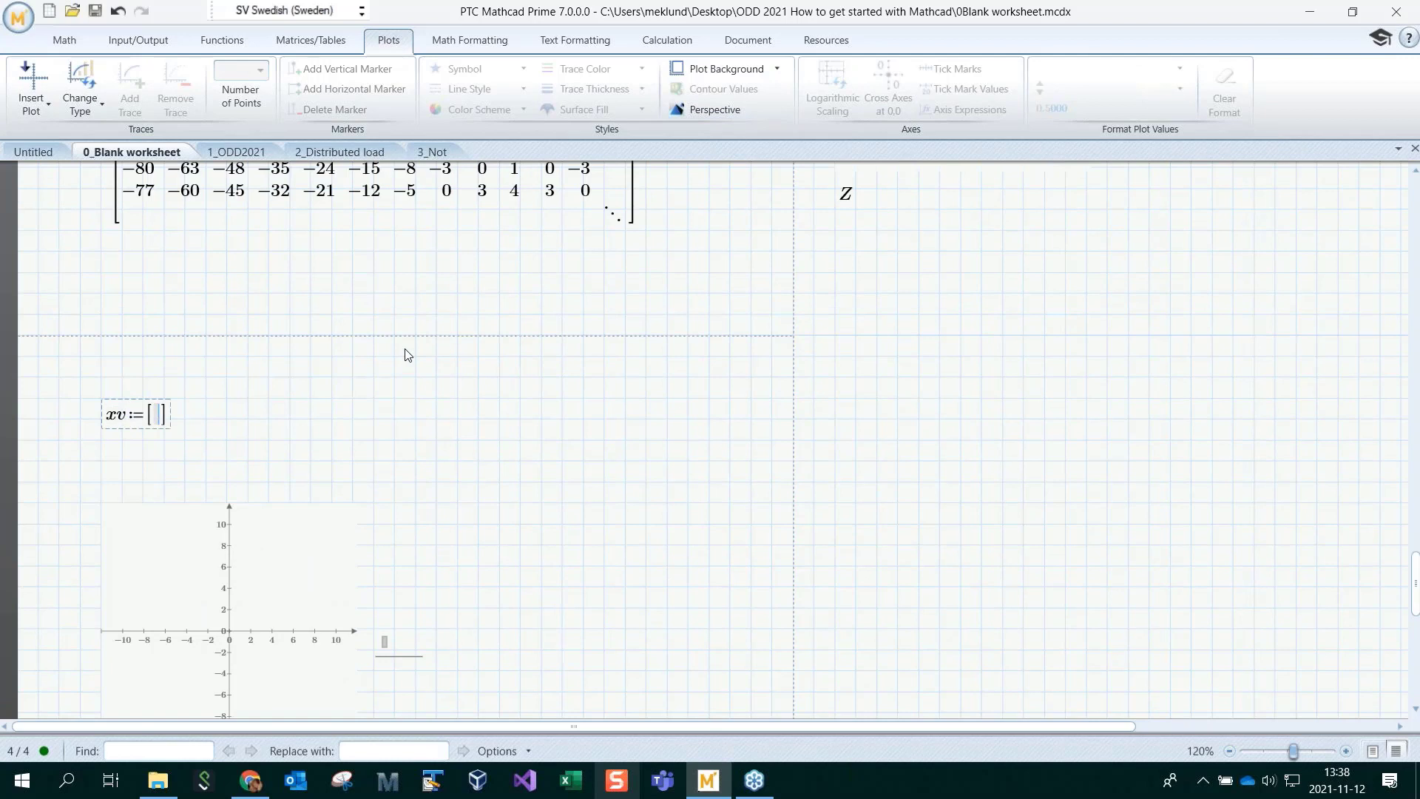
{"action": "type", "text": "1"}
{"action": "key", "text": "shift+Return"}
{"action": "type", "text": "3"}
{"action": "key", "text": "shift+Return"}
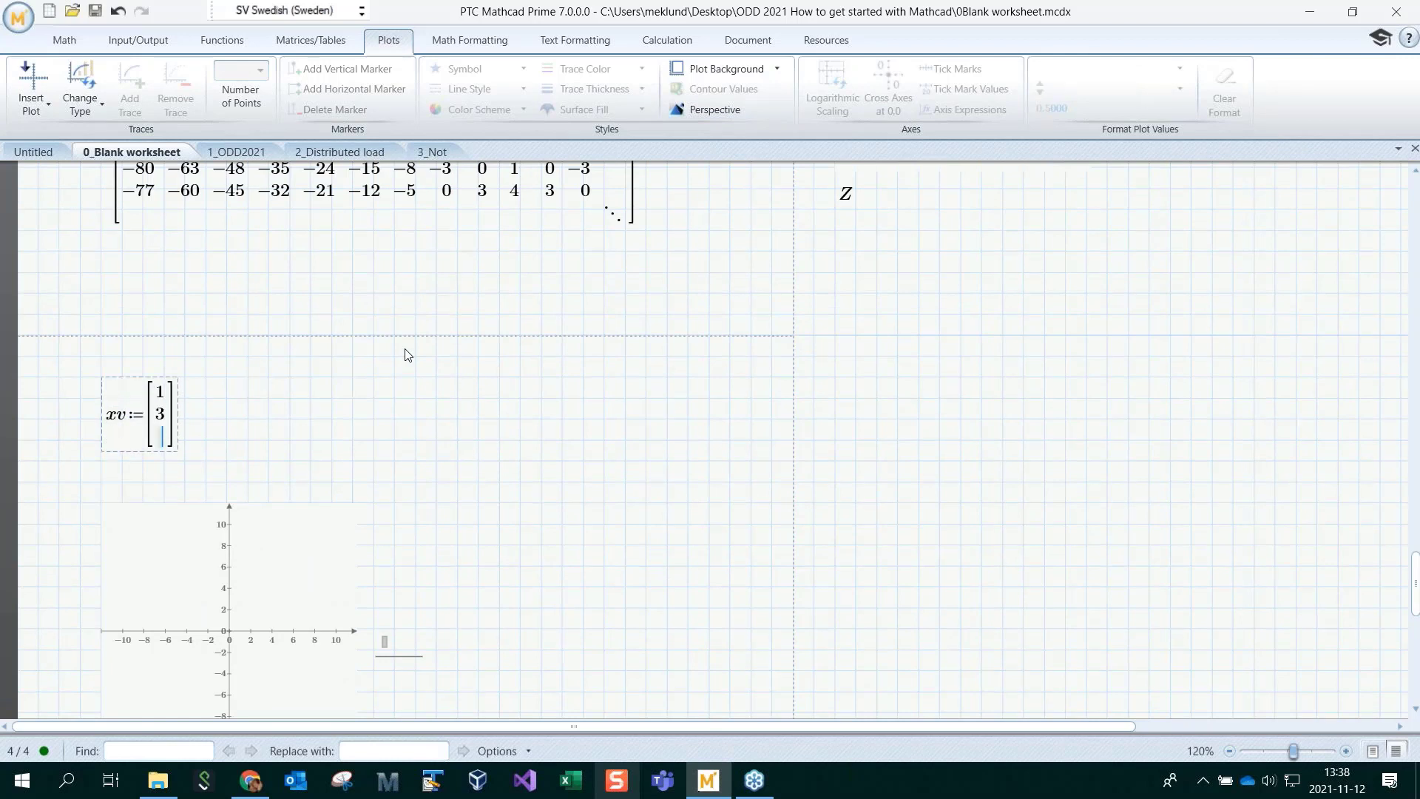
{"action": "type", "text": "5"}
{"action": "key", "text": "shift+Return"}
{"action": "type", "text": "2"}
{"action": "key", "text": "shift+Return"}
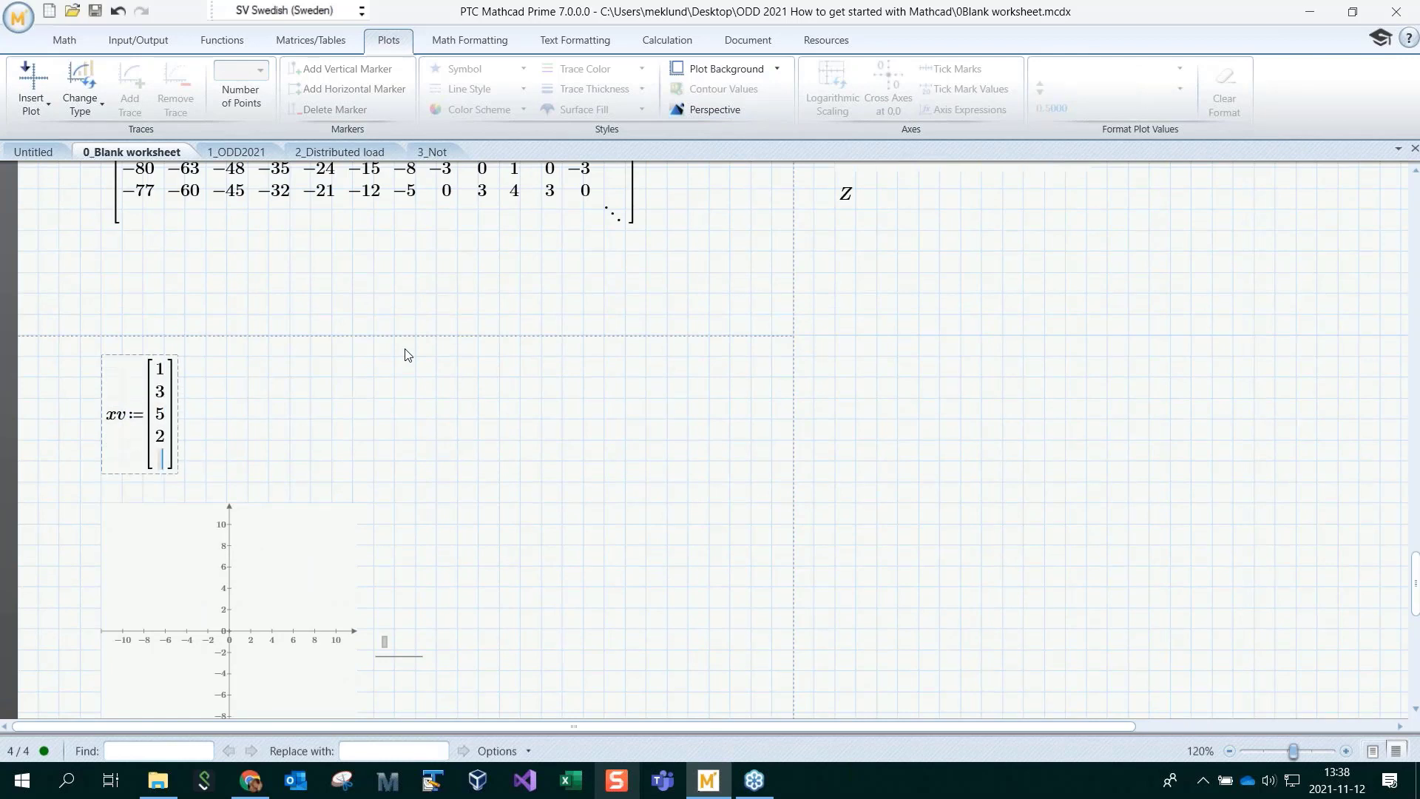
{"action": "key", "text": "BackSpace"}
{"action": "key", "text": "Return"}
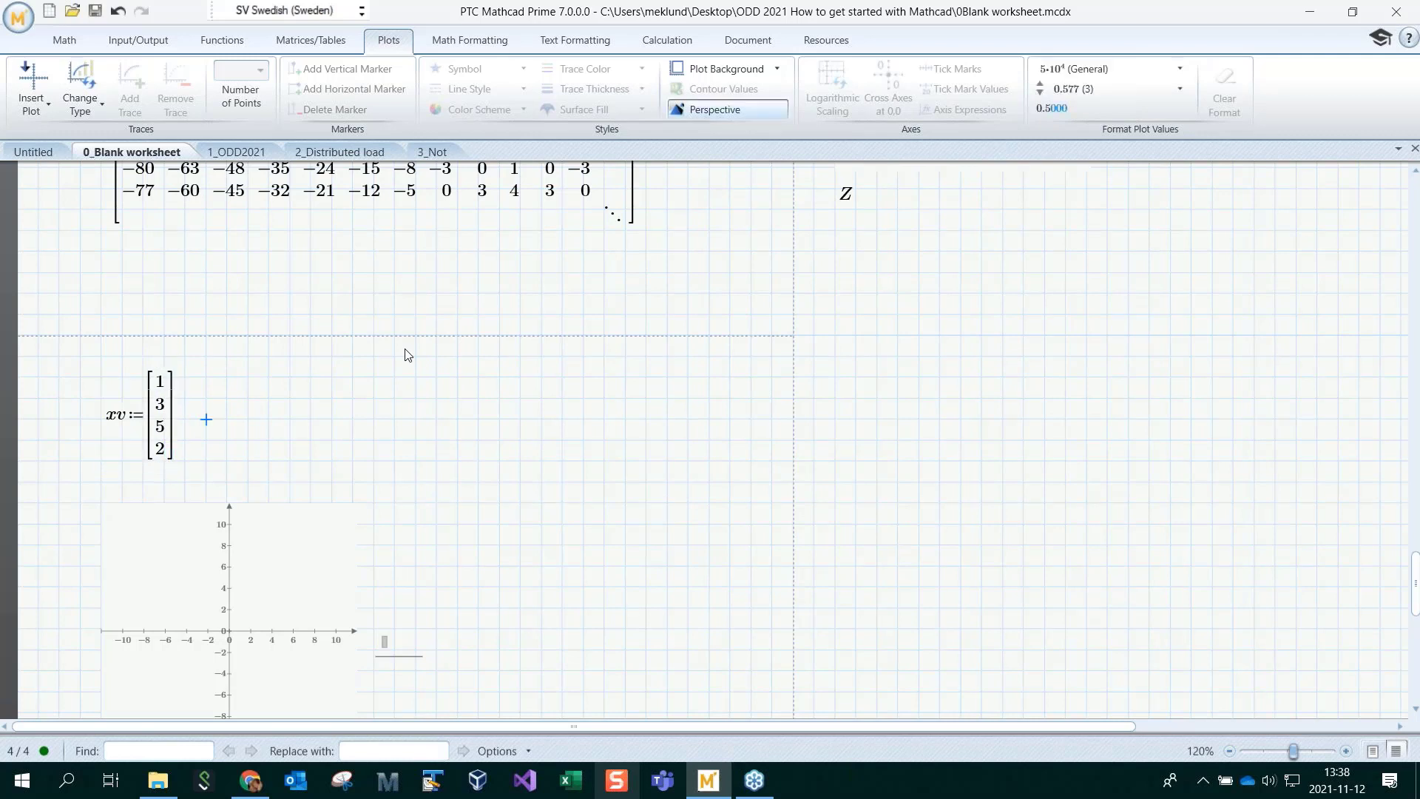
Define yv beside xv as a column vector with the values 2, 3, 1 and 8
{"action": "type", "text": ":="}
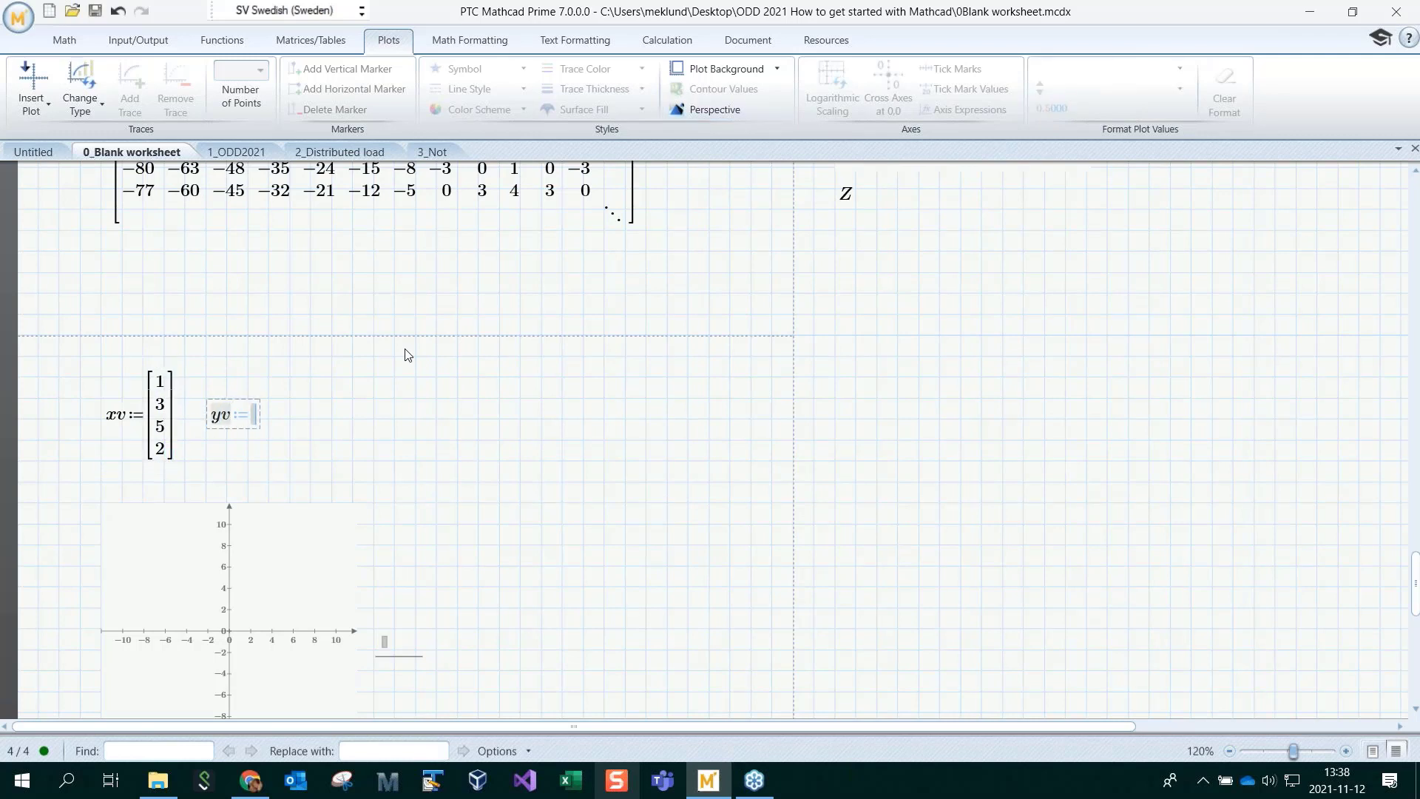
{"action": "key", "text": "ctrl+m"}
{"action": "type", "text": "2"}
{"action": "key", "text": "shift+Return"}
{"action": "type", "text": "3"}
{"action": "key", "text": "shift+Return"}
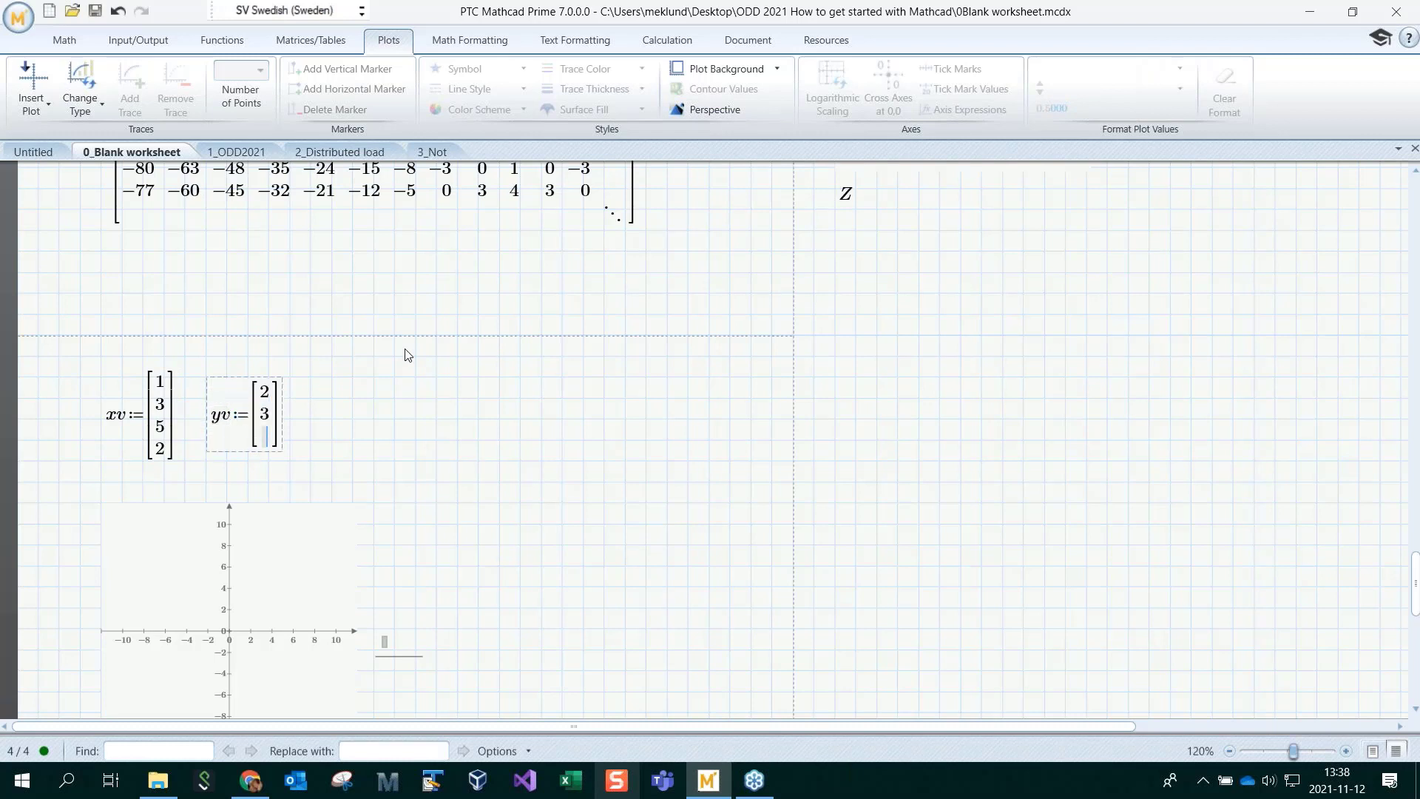
{"action": "type", "text": "1"}
{"action": "key", "text": "shift+Return"}
{"action": "type", "text": "8"}
{"action": "left_click", "coordinate": [416, 461]}
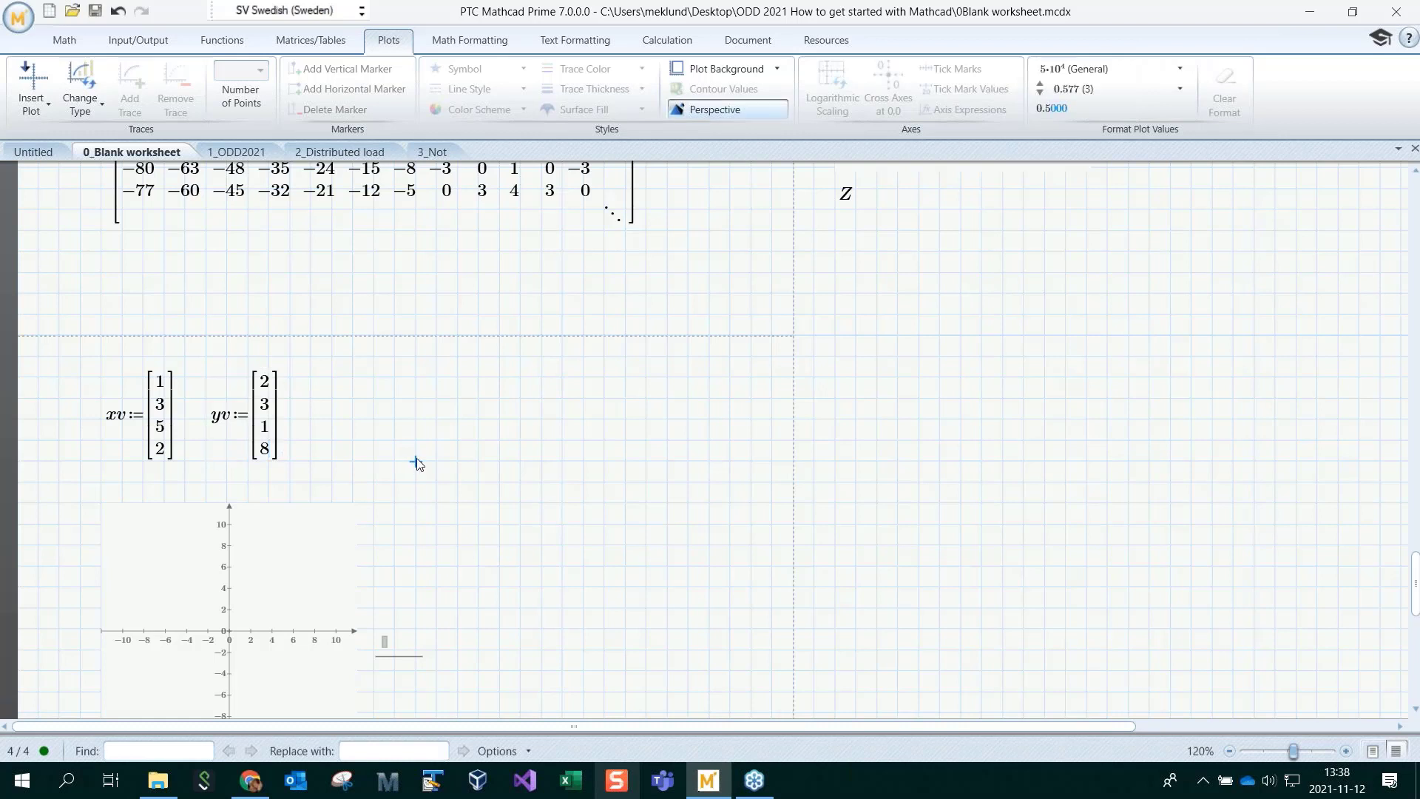
Plot yv against xv in the empty XY plot below the vectors
{"action": "scroll", "coordinate": [415, 461], "scroll_direction": "down", "scroll_amount": 3}
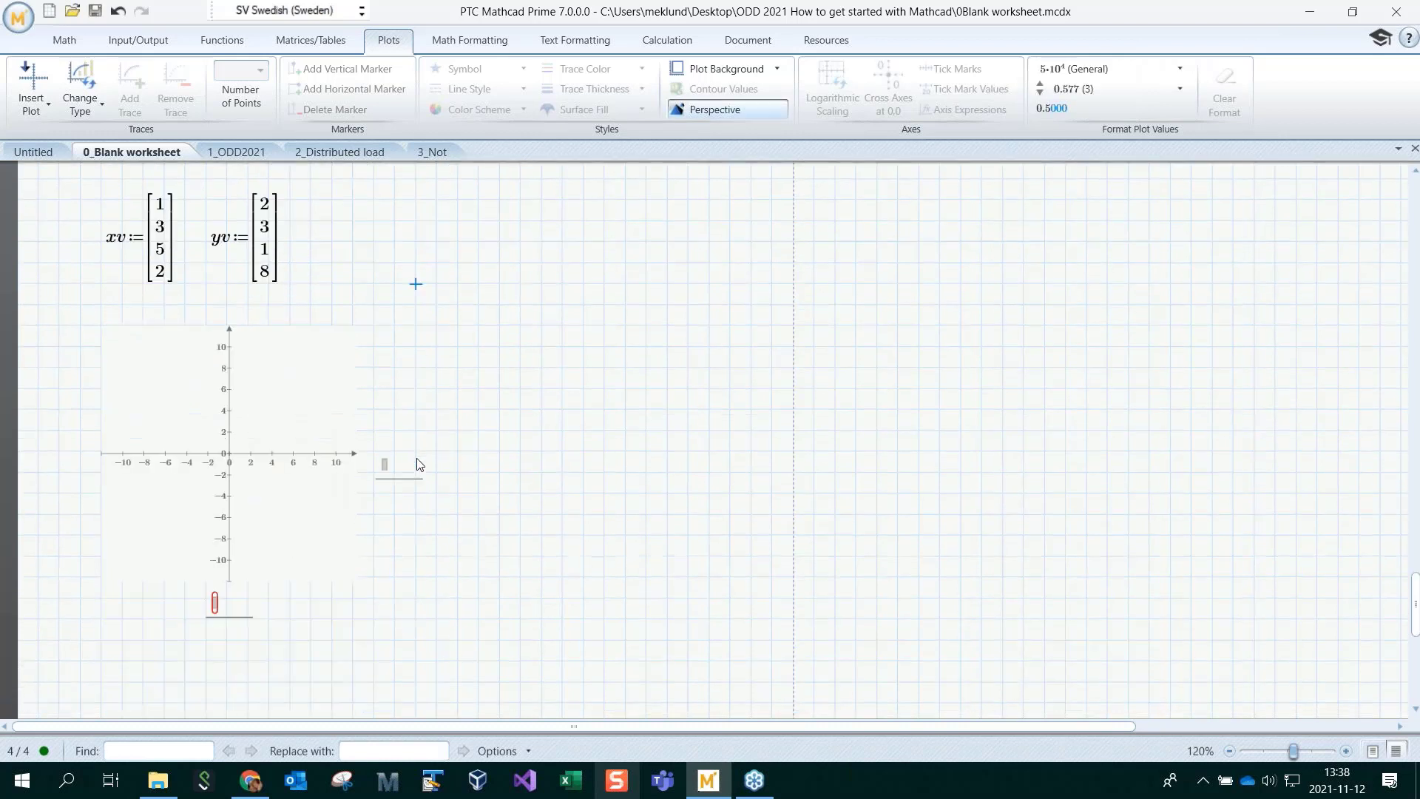
{"action": "left_click", "coordinate": [216, 603]}
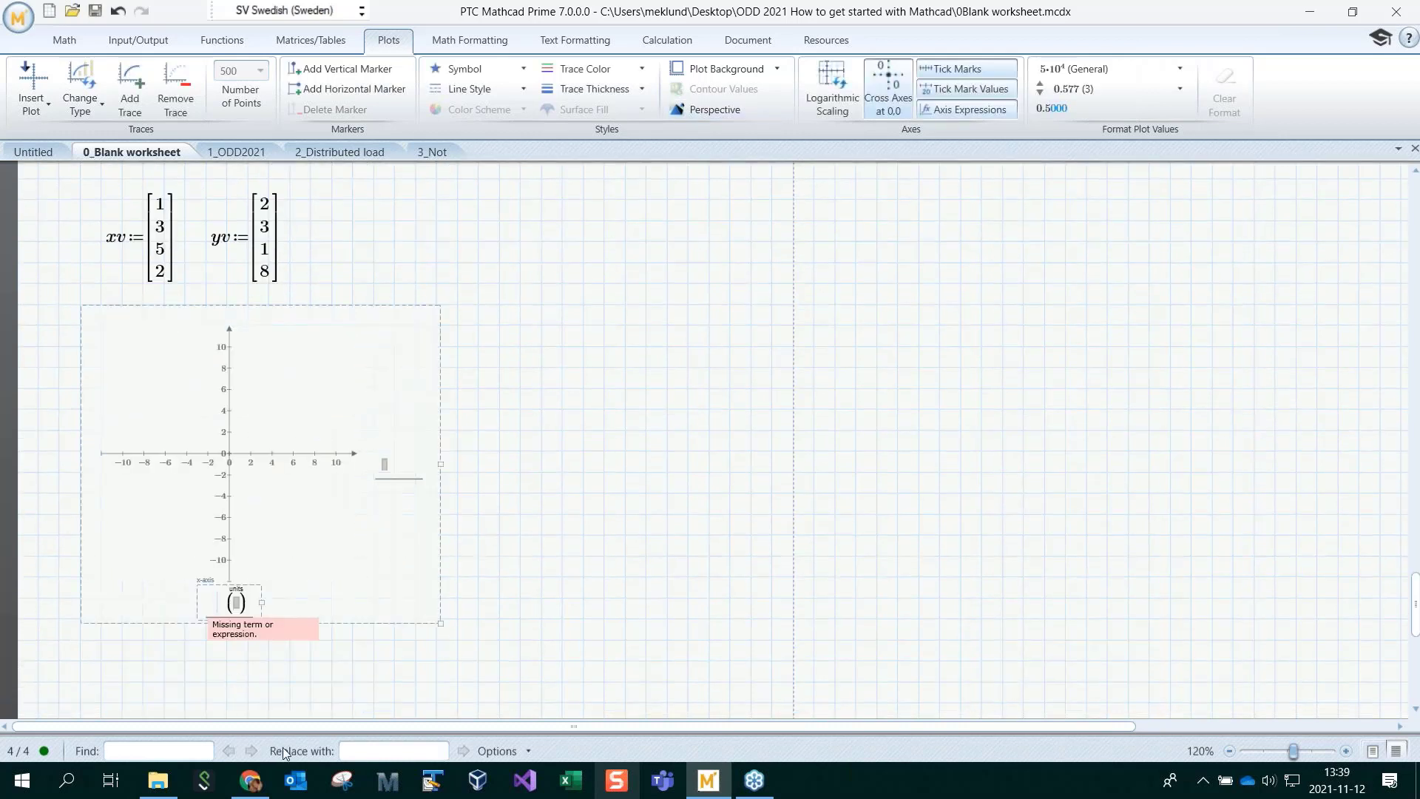
{"action": "type", "text": "xv"}
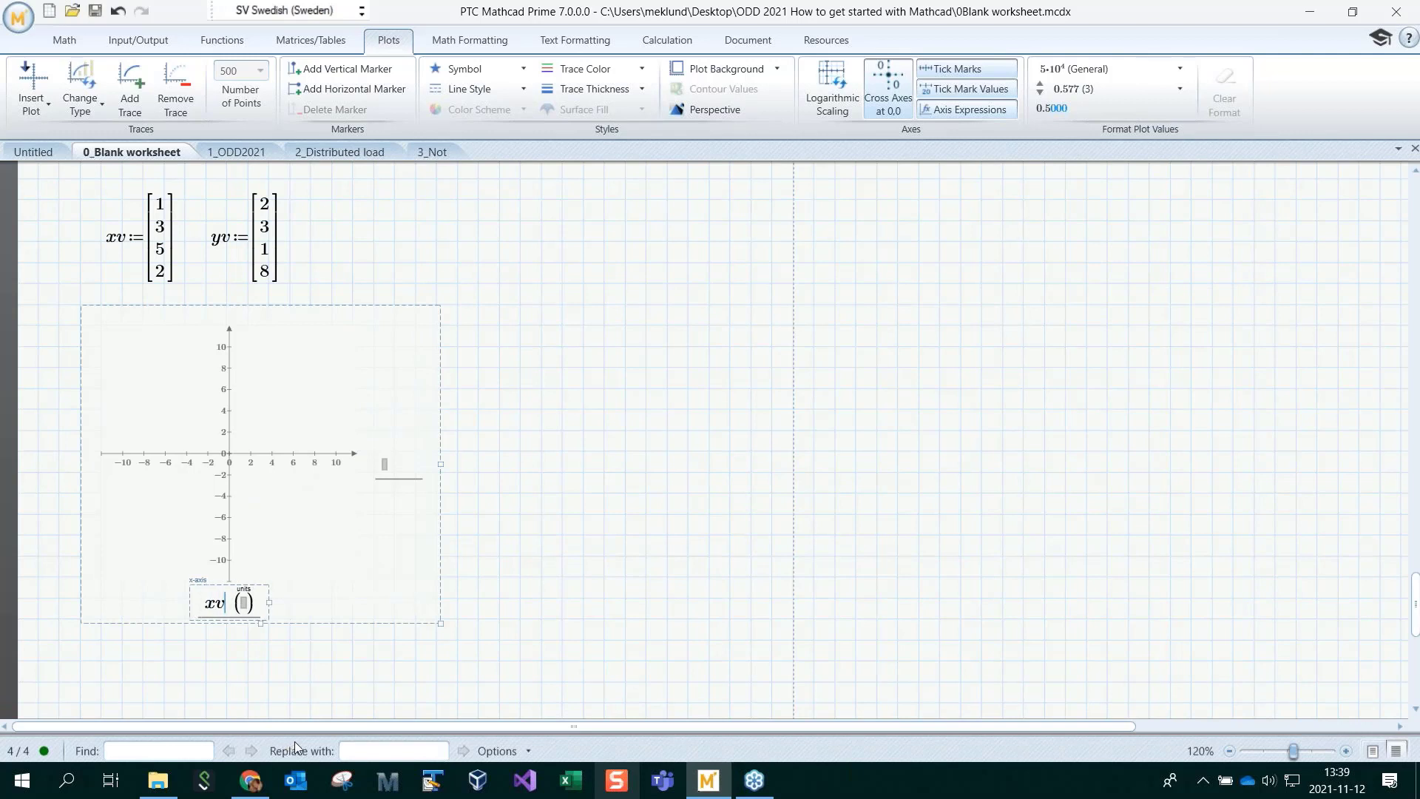
{"action": "left_click", "coordinate": [386, 464]}
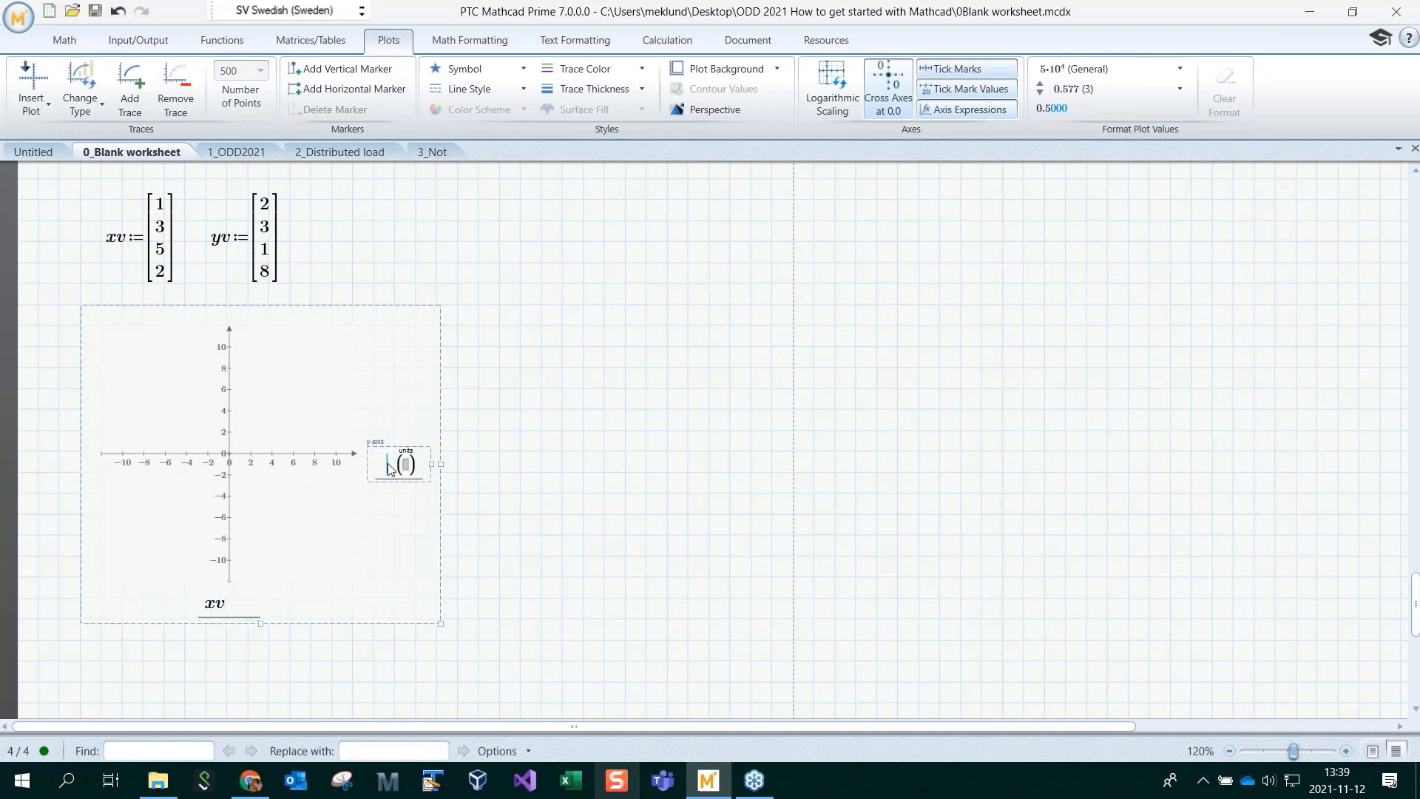
{"action": "type", "text": "yv"}
{"action": "left_click", "coordinate": [669, 407]}
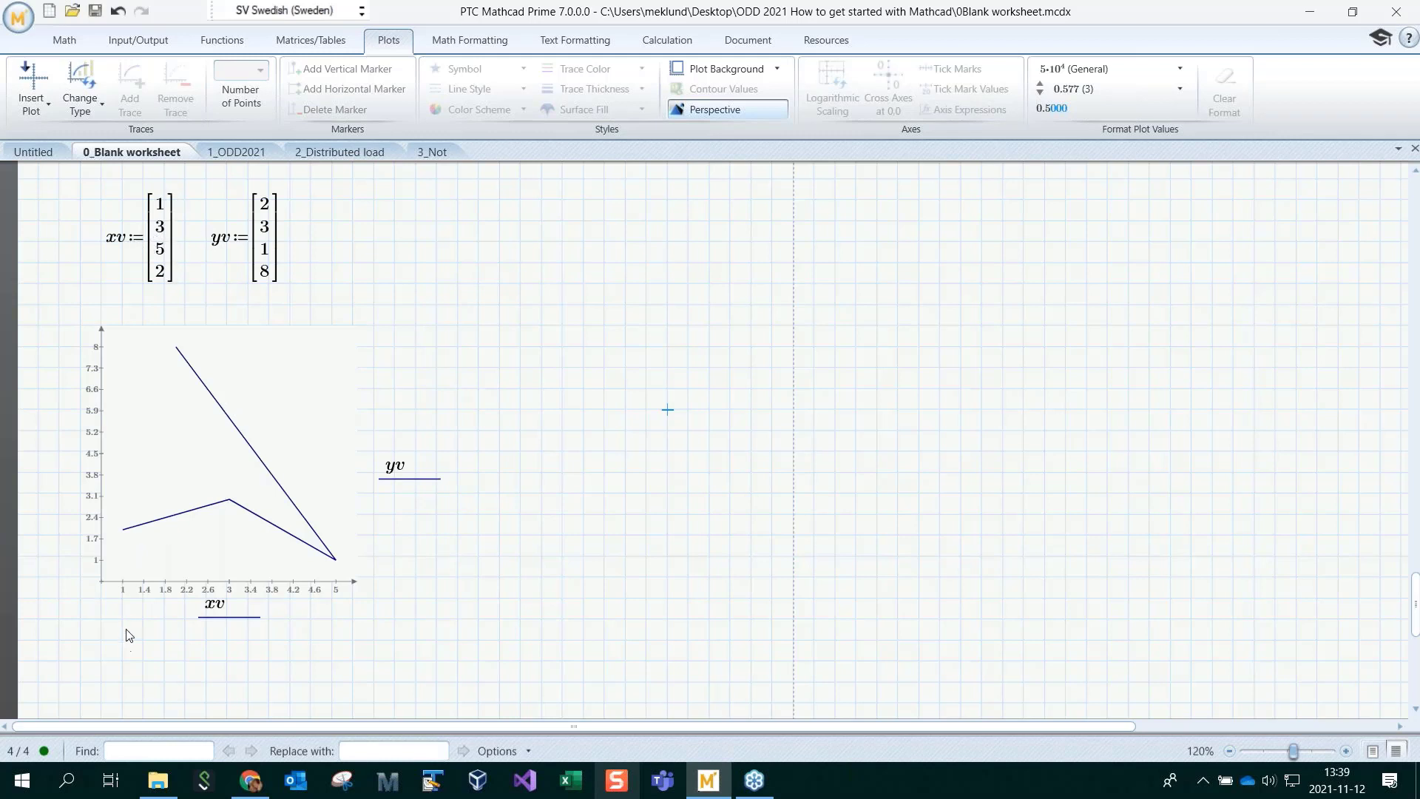
Make both axes of the vector plot start at 0 with tick marks at intervals of 1
{"action": "left_click", "coordinate": [96, 559]}
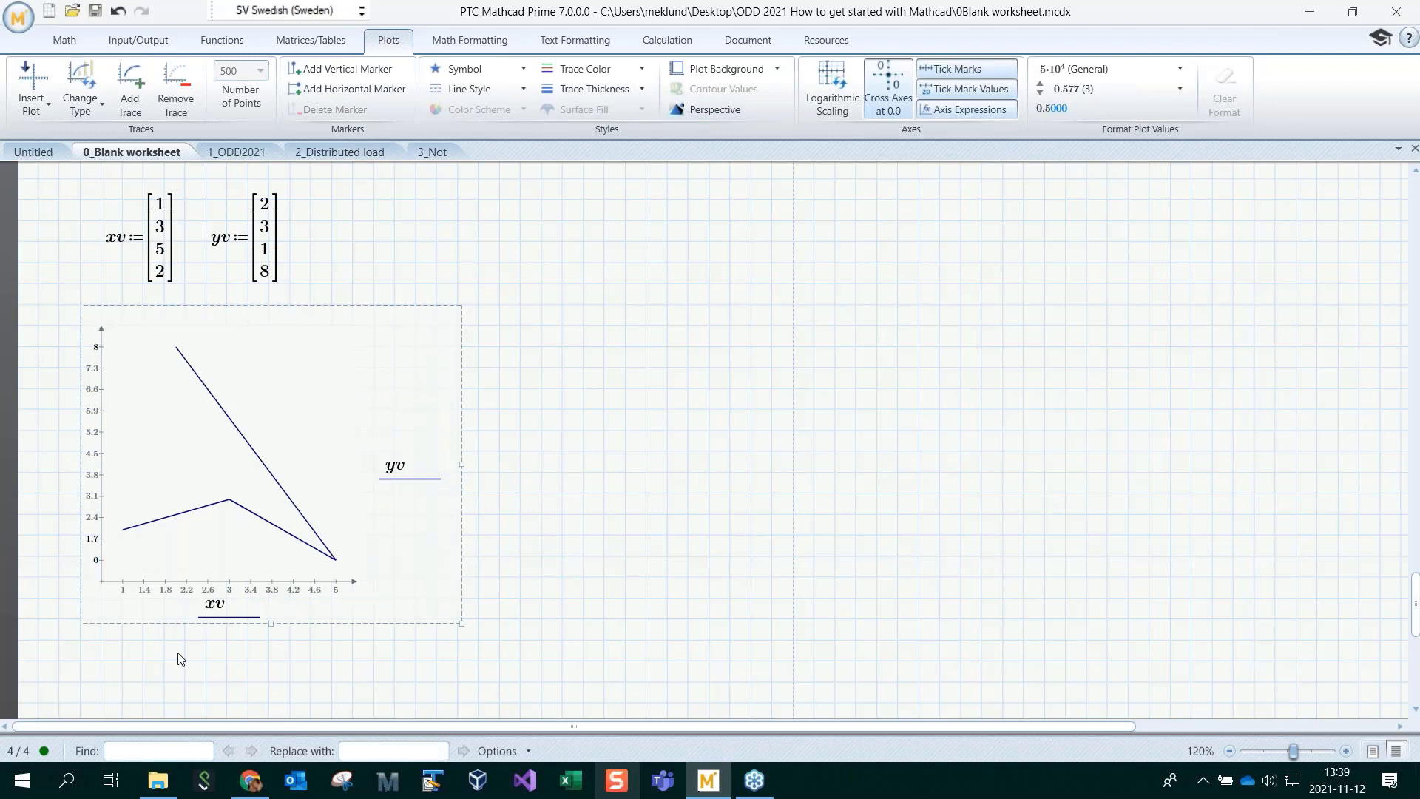
{"action": "left_click", "coordinate": [605, 494]}
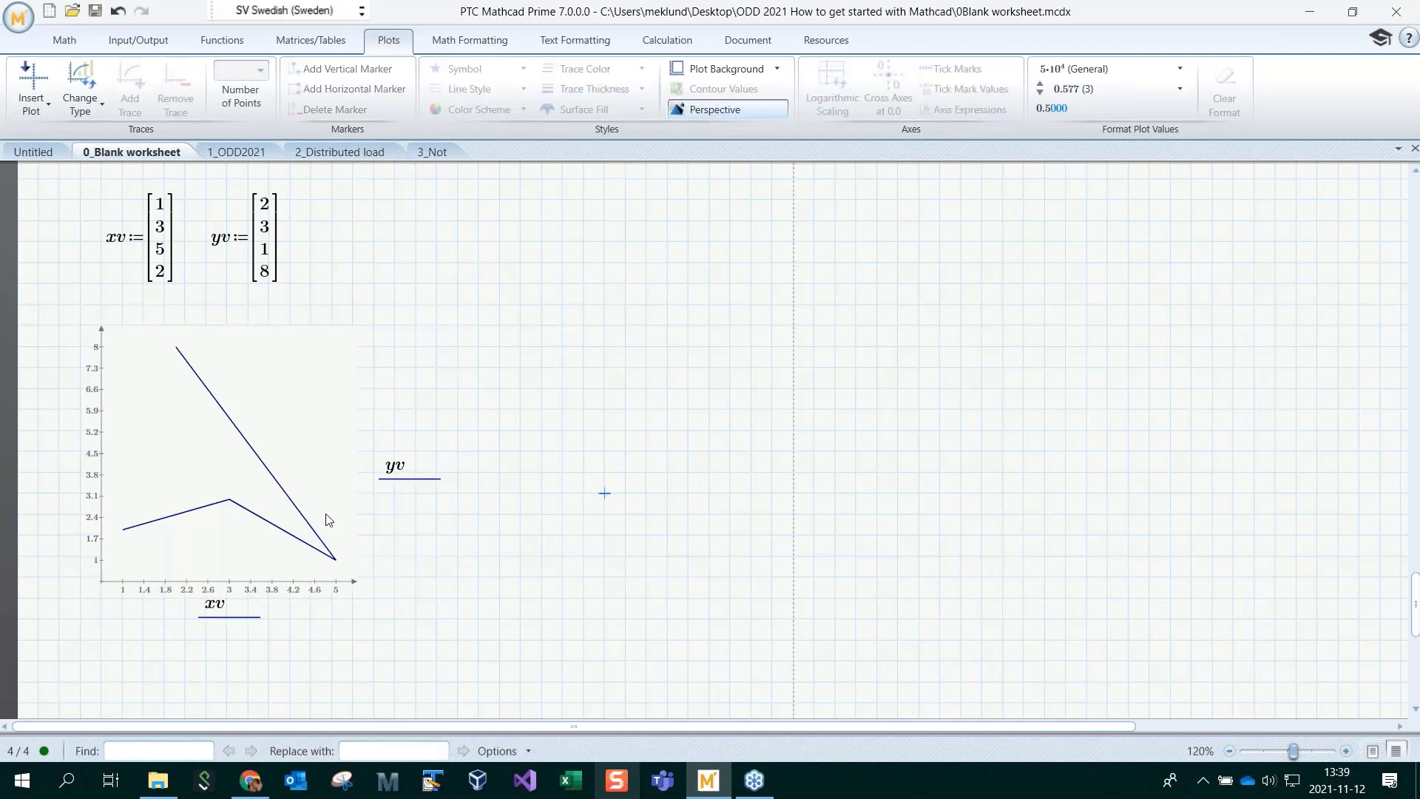
{"action": "left_click", "coordinate": [124, 596]}
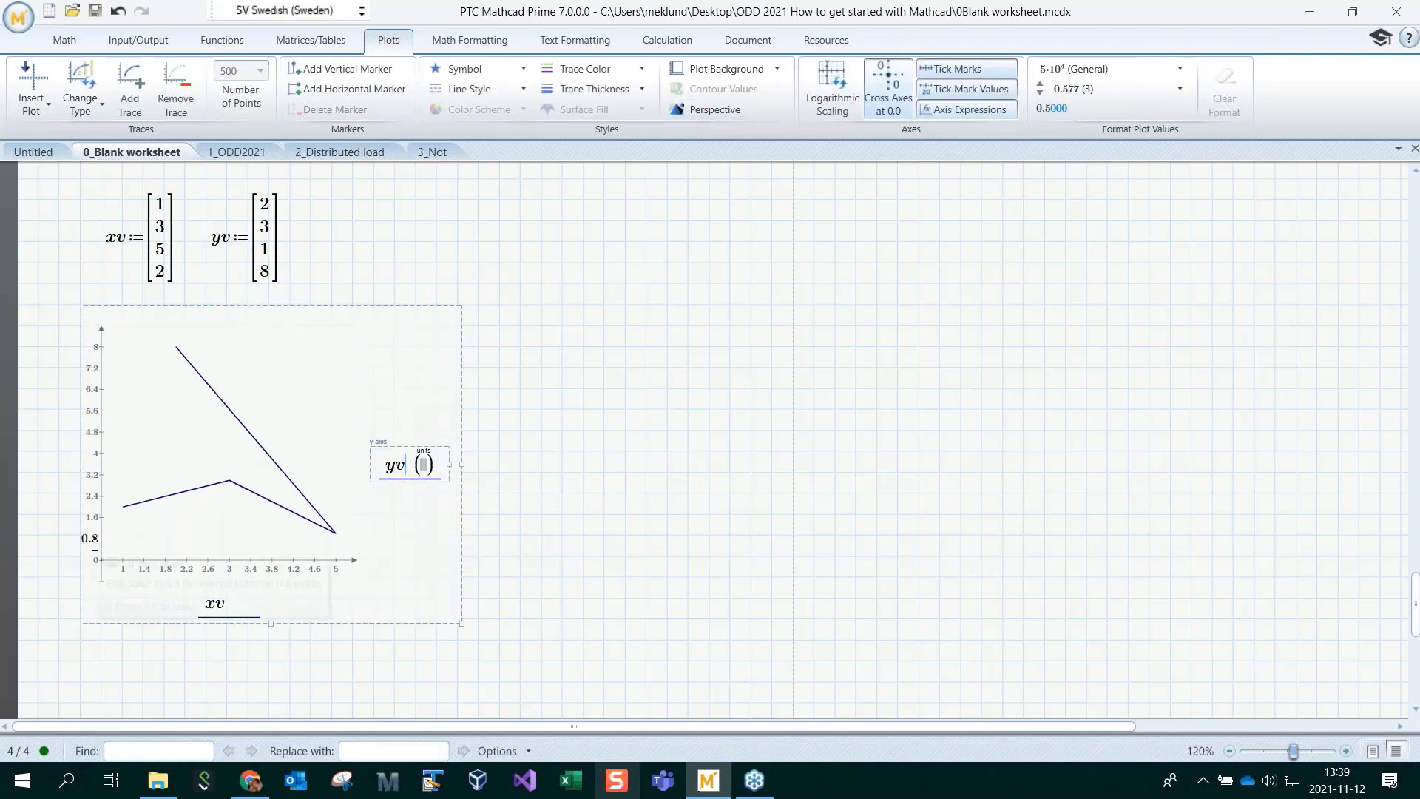
{"action": "left_click", "coordinate": [159, 563]}
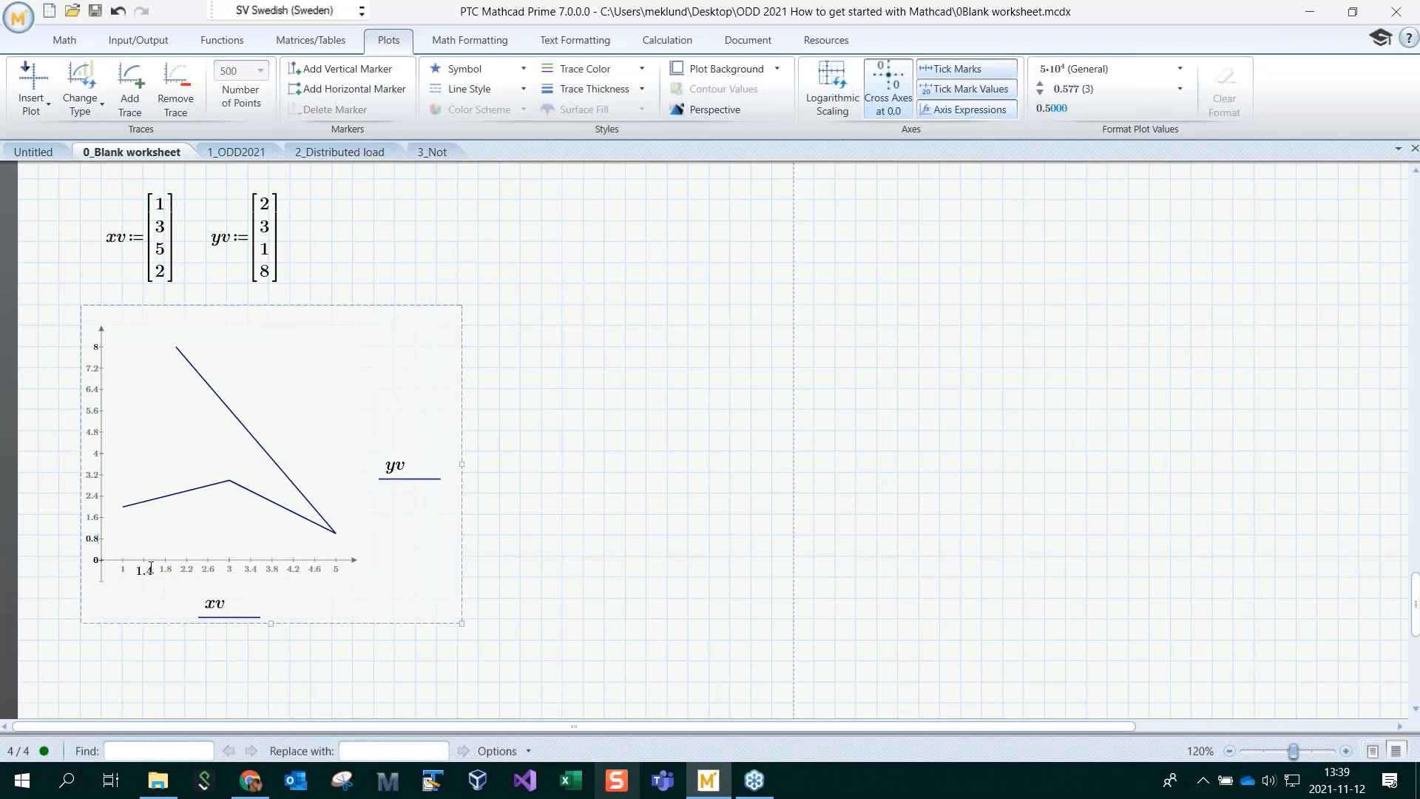
{"action": "left_click", "coordinate": [645, 472]}
{"action": "left_click", "coordinate": [125, 571]}
{"action": "left_click", "coordinate": [605, 493]}
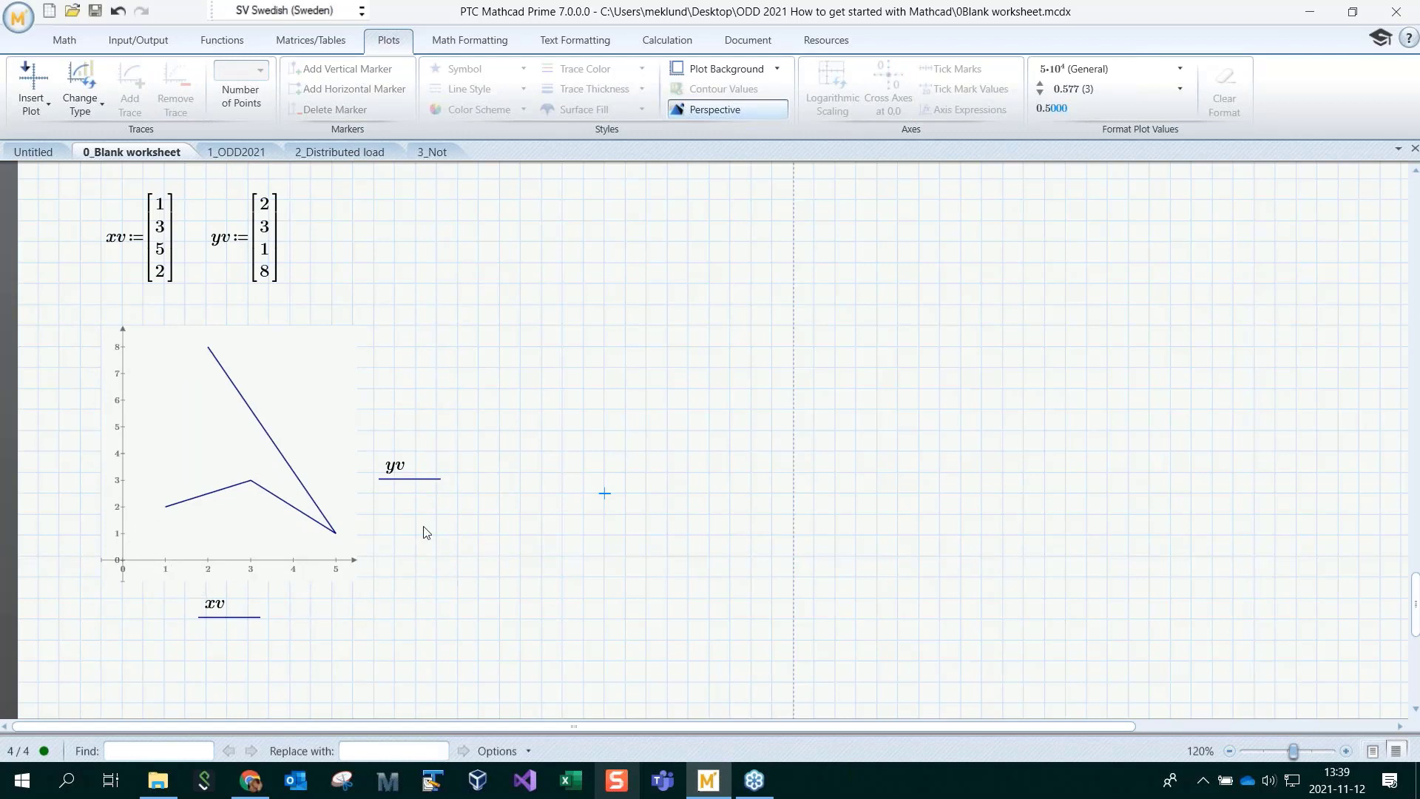
Resize the vector plot so it is slightly taller and narrower
{"action": "left_click", "coordinate": [236, 547]}
{"action": "left_click_drag", "start_coordinate": [271, 623], "coordinate": [275, 666]}
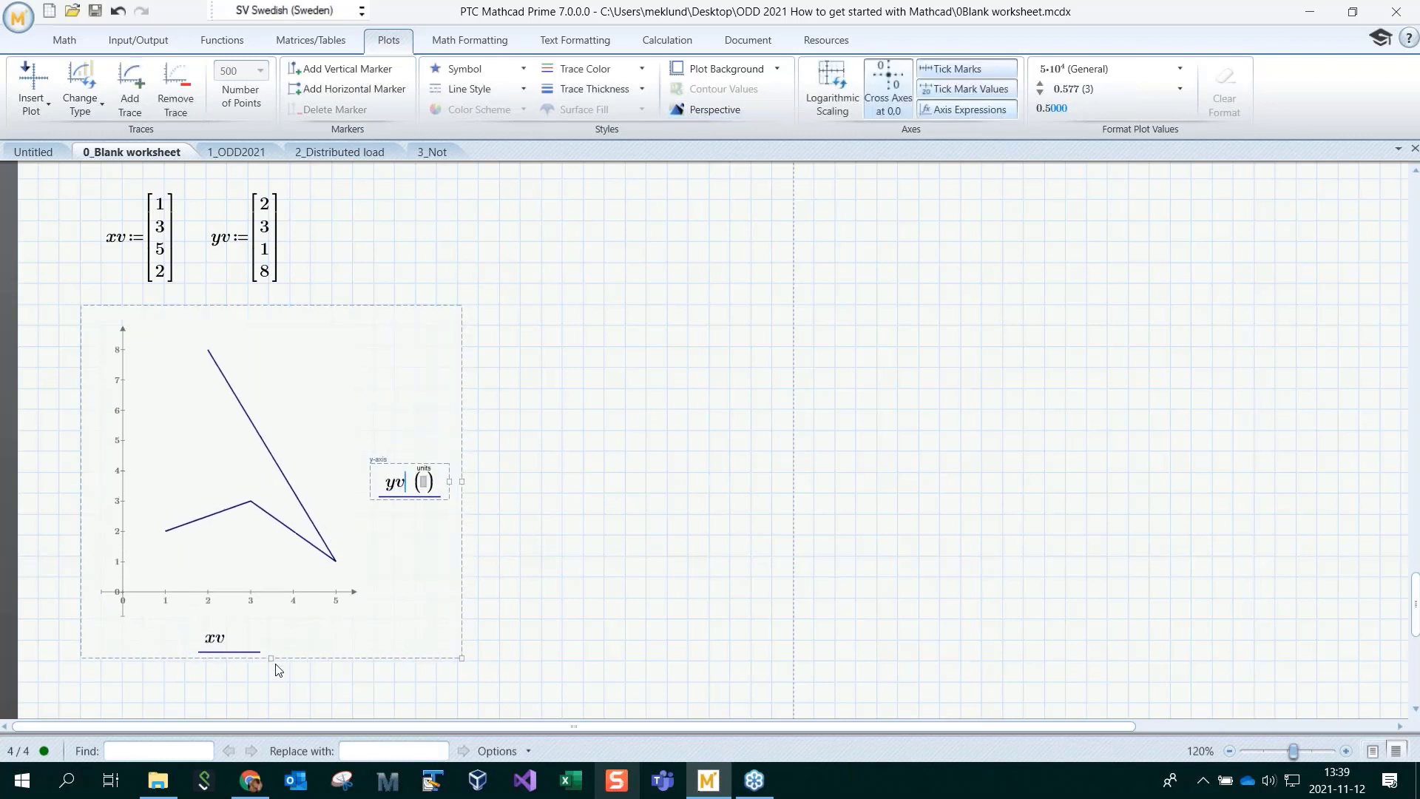
{"action": "left_click", "coordinate": [605, 516]}
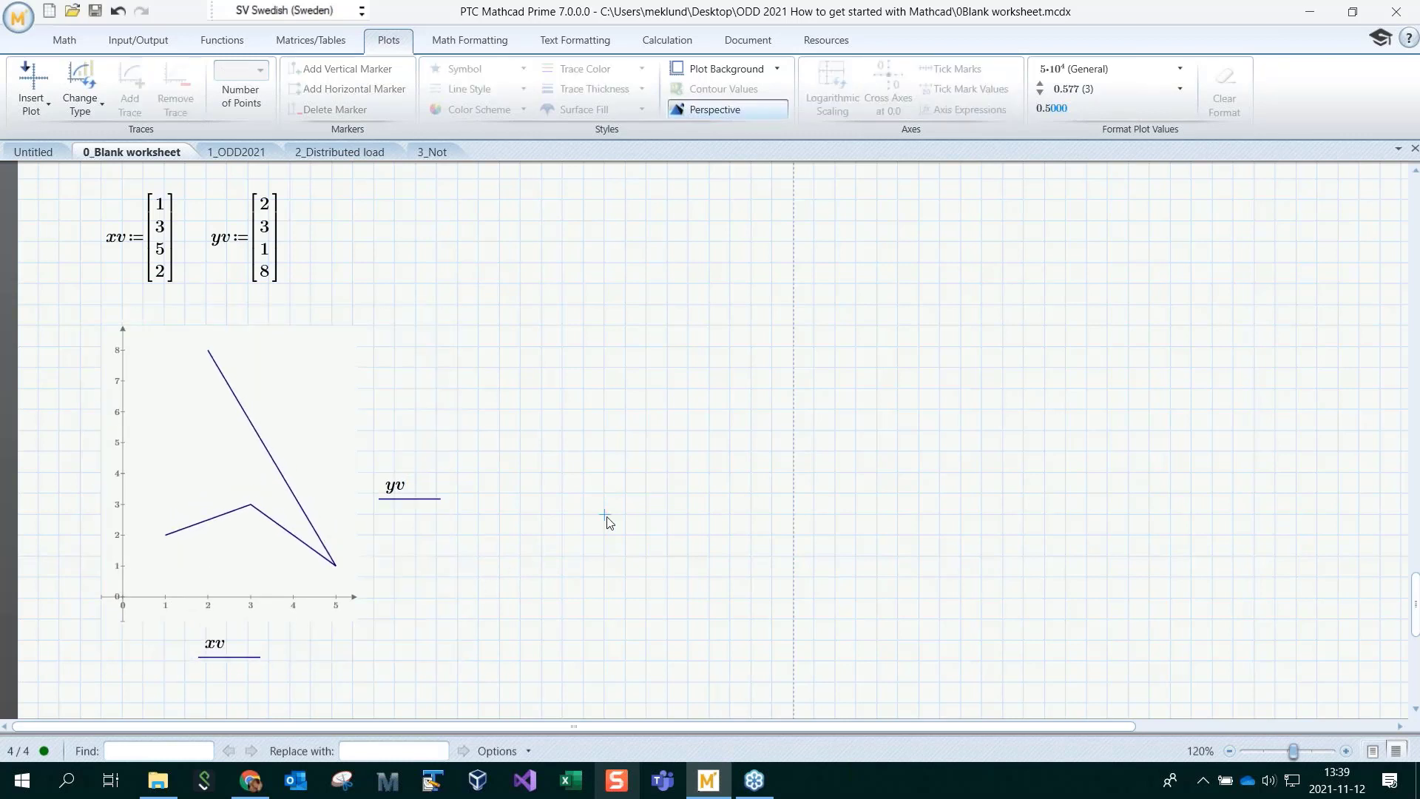
{"action": "left_click", "coordinate": [317, 490]}
{"action": "left_click_drag", "start_coordinate": [467, 484], "coordinate": [422, 481]}
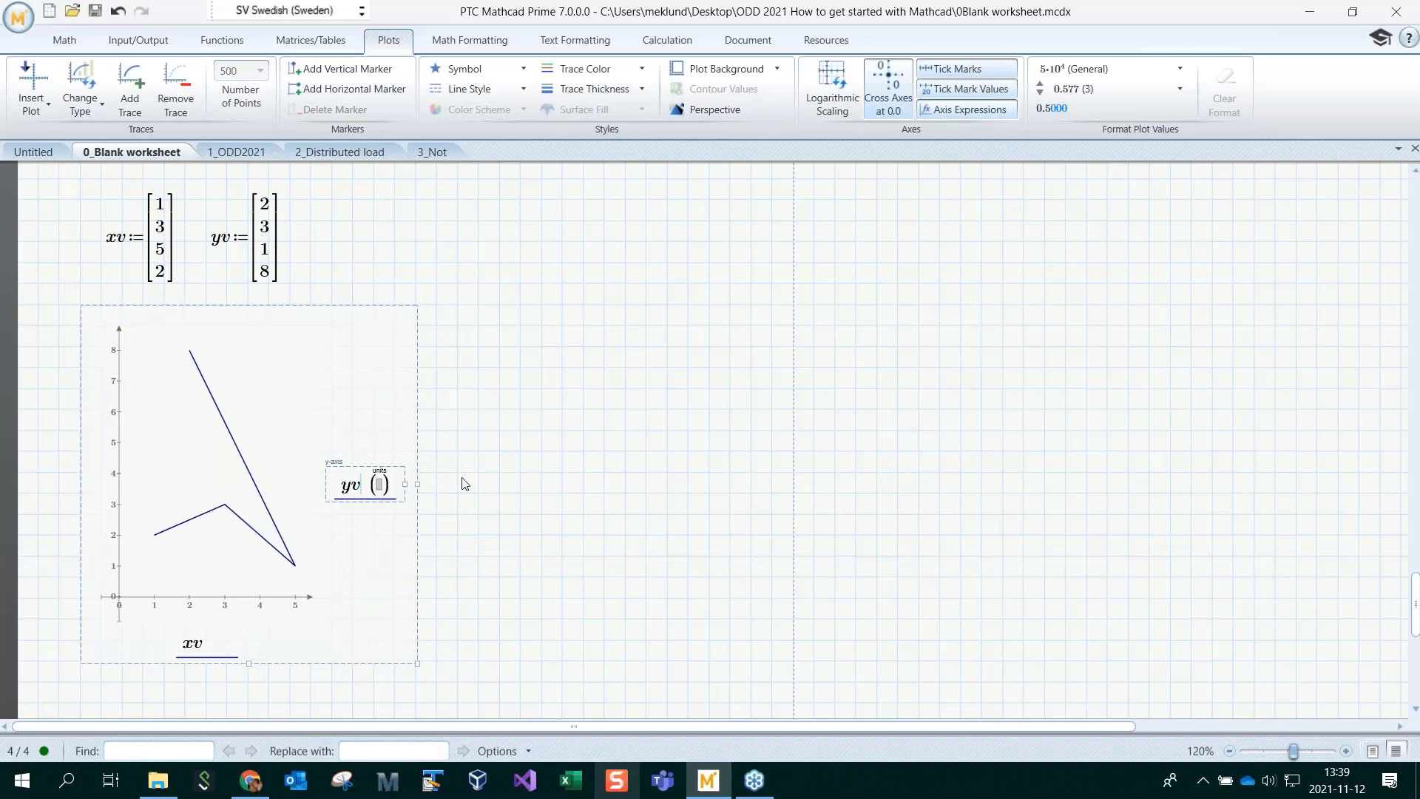
{"action": "left_click", "coordinate": [457, 471]}
Mark the data points of the yv trace with open circle symbols
{"action": "left_click", "coordinate": [349, 485]}
{"action": "left_click", "coordinate": [482, 69]}
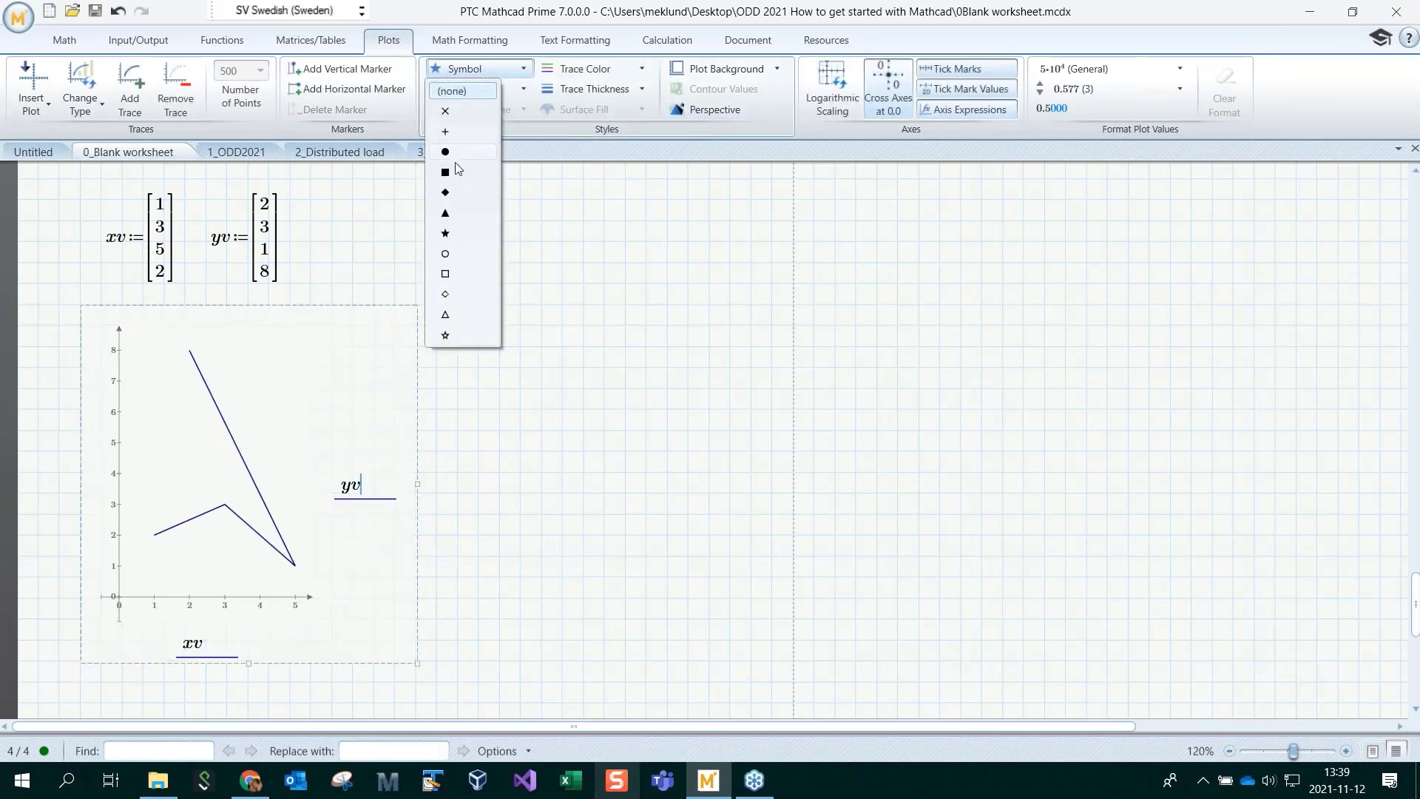
{"action": "left_click", "coordinate": [454, 254]}
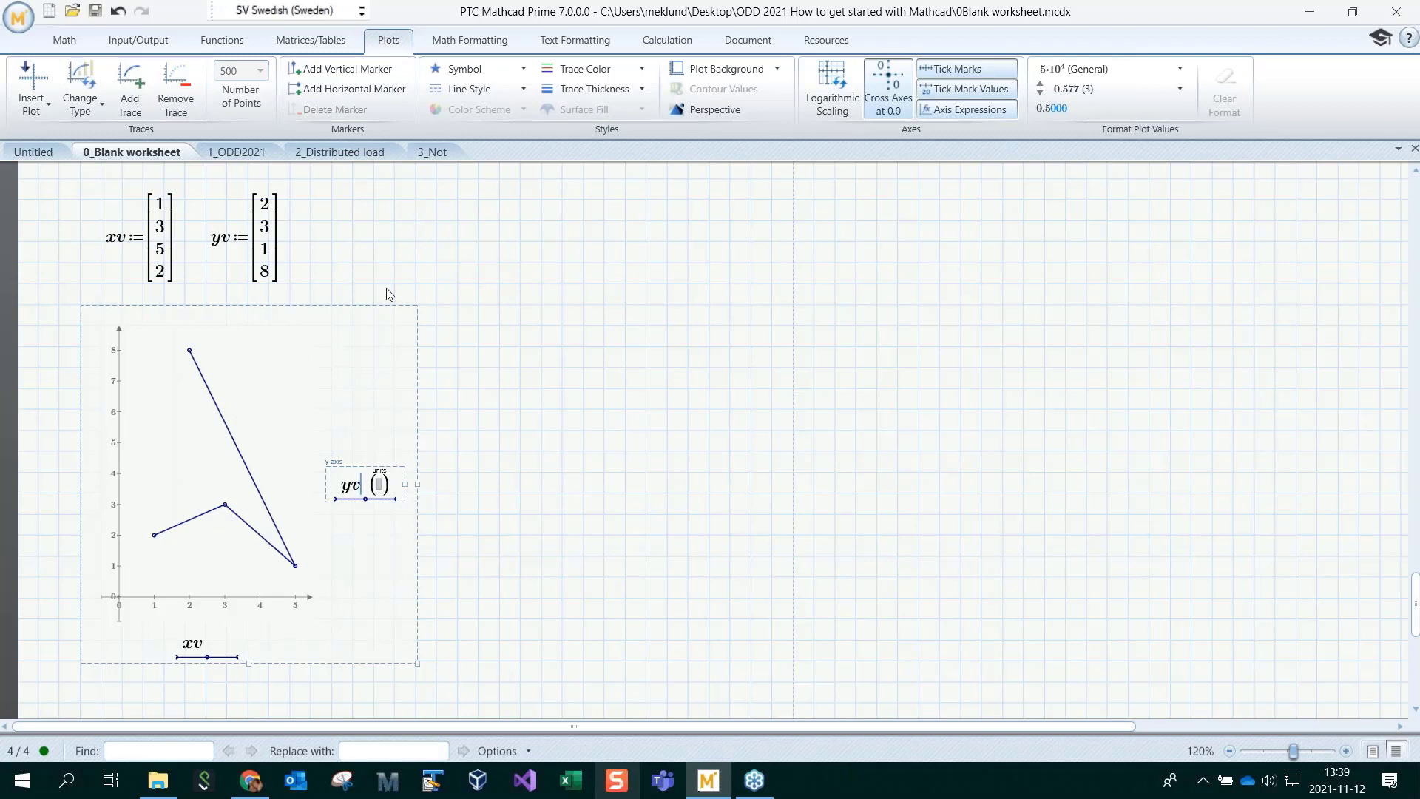
Try the dotted line style on the yv trace, followed by no connecting line
{"action": "left_click", "coordinate": [462, 88]}
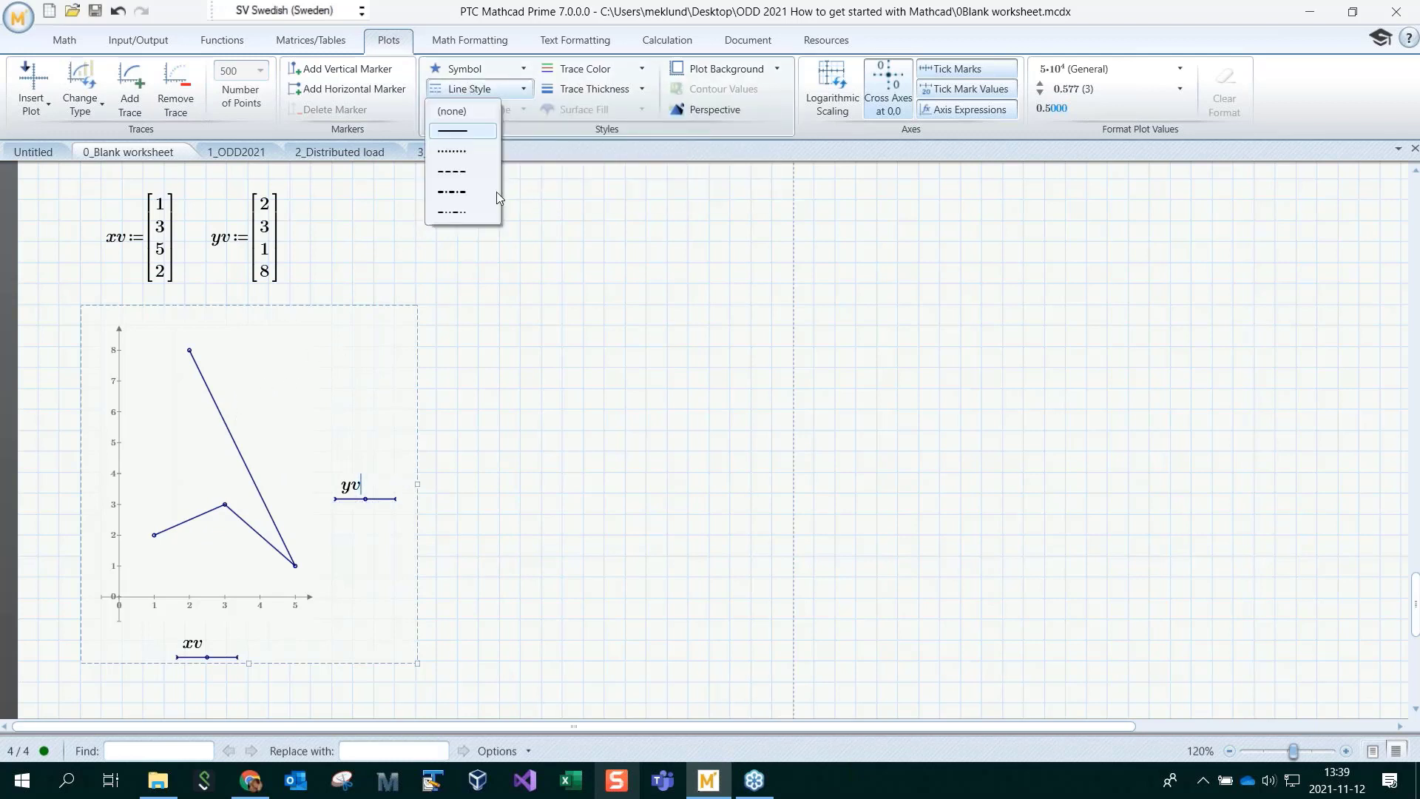
{"action": "left_click", "coordinate": [455, 155]}
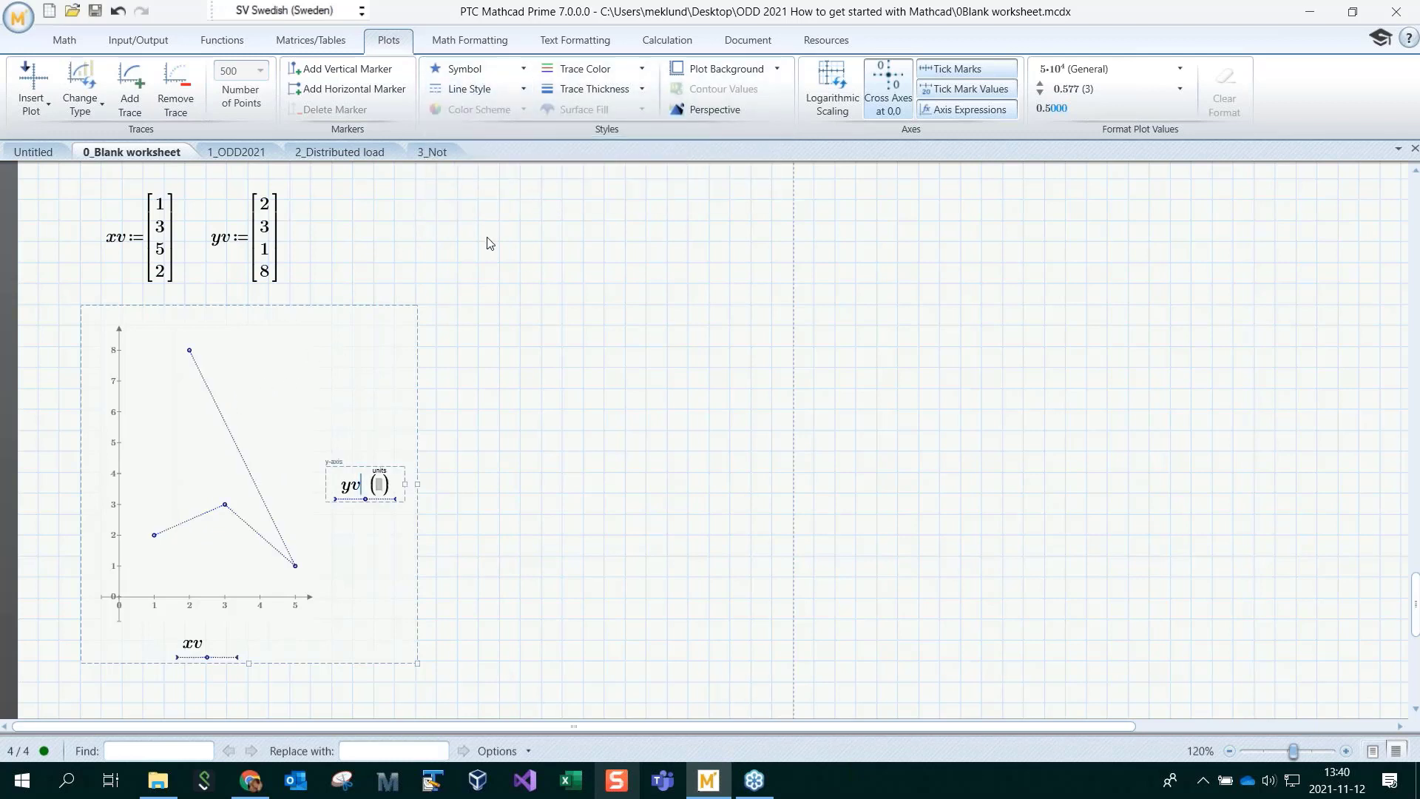
{"action": "left_click", "coordinate": [474, 90]}
{"action": "left_click", "coordinate": [473, 110]}
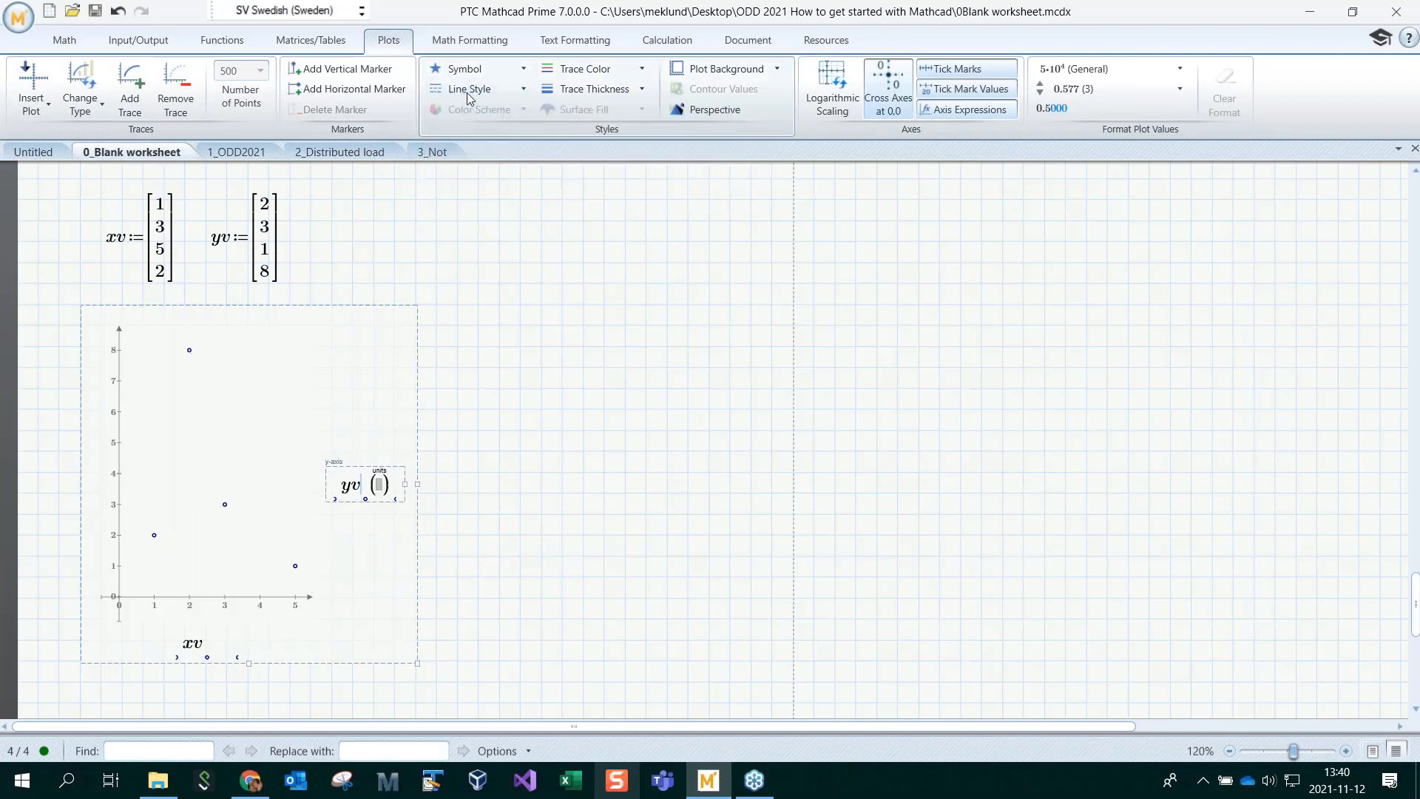
Connect the yv data points with a dashed line
{"action": "left_click", "coordinate": [467, 92]}
{"action": "left_click", "coordinate": [452, 171]}
{"action": "left_click", "coordinate": [599, 352]}
Insert a second, empty XY plot in the free space beside the vector plot
{"action": "scroll", "coordinate": [611, 350], "scroll_direction": "down", "scroll_amount": 3}
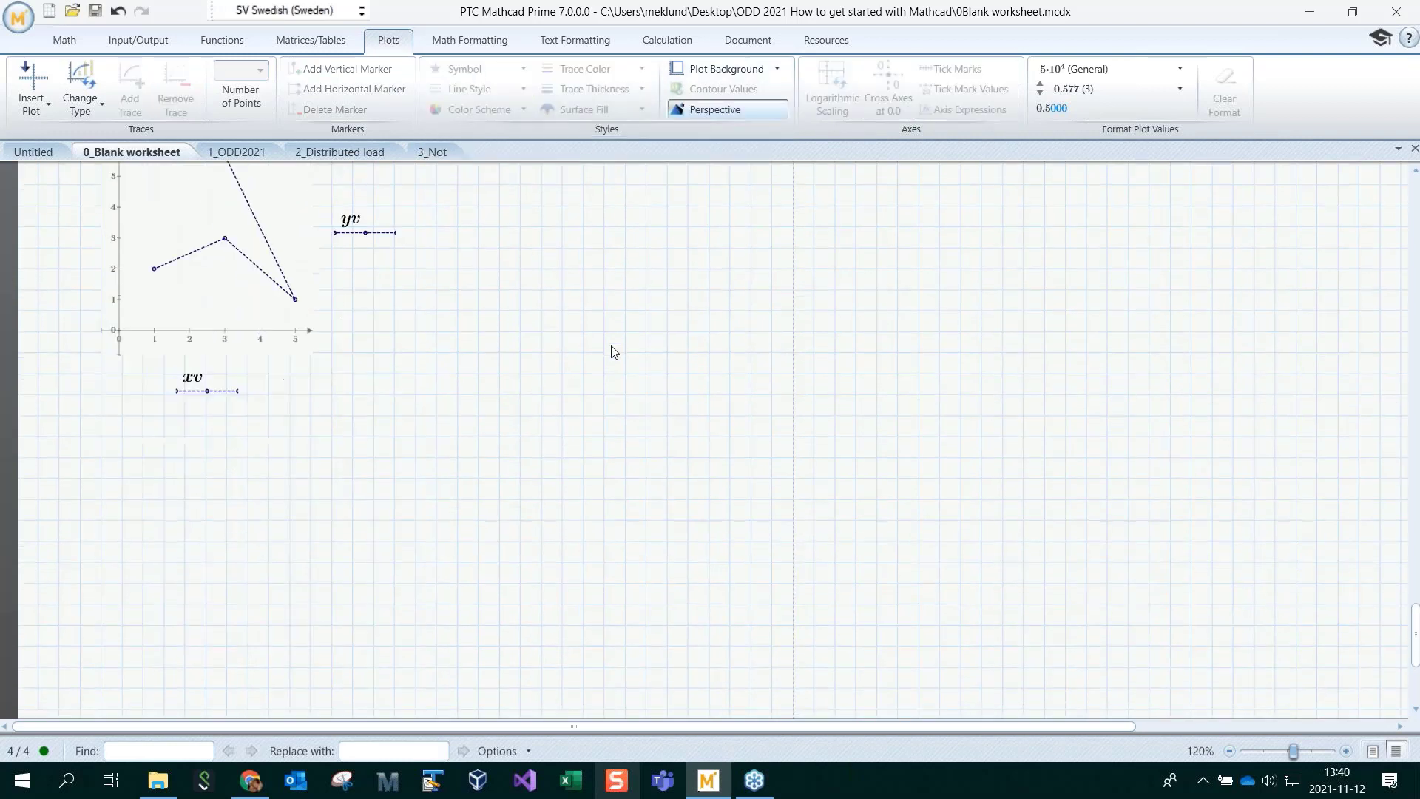
{"action": "scroll", "coordinate": [611, 351], "scroll_direction": "up", "scroll_amount": 3}
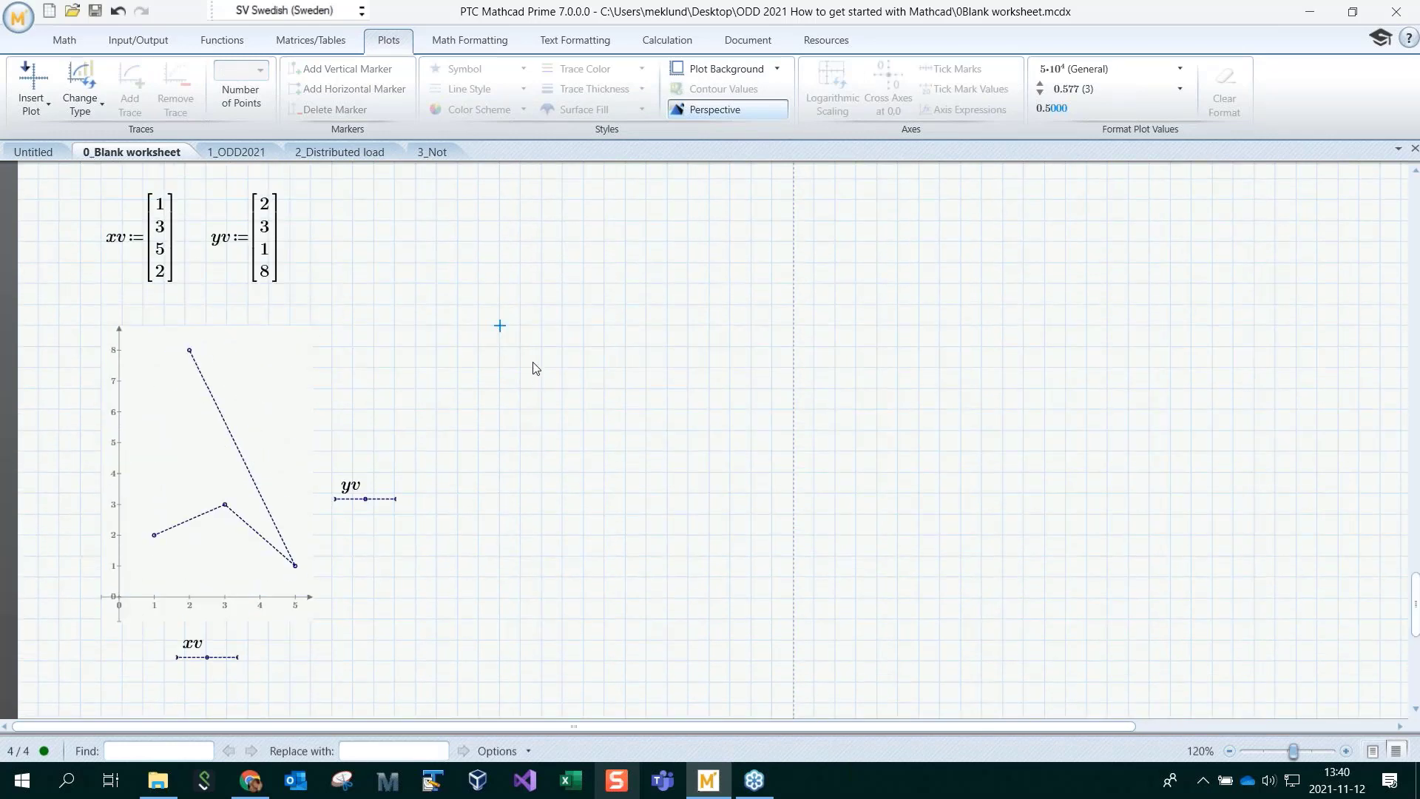
{"action": "left_click", "coordinate": [31, 104]}
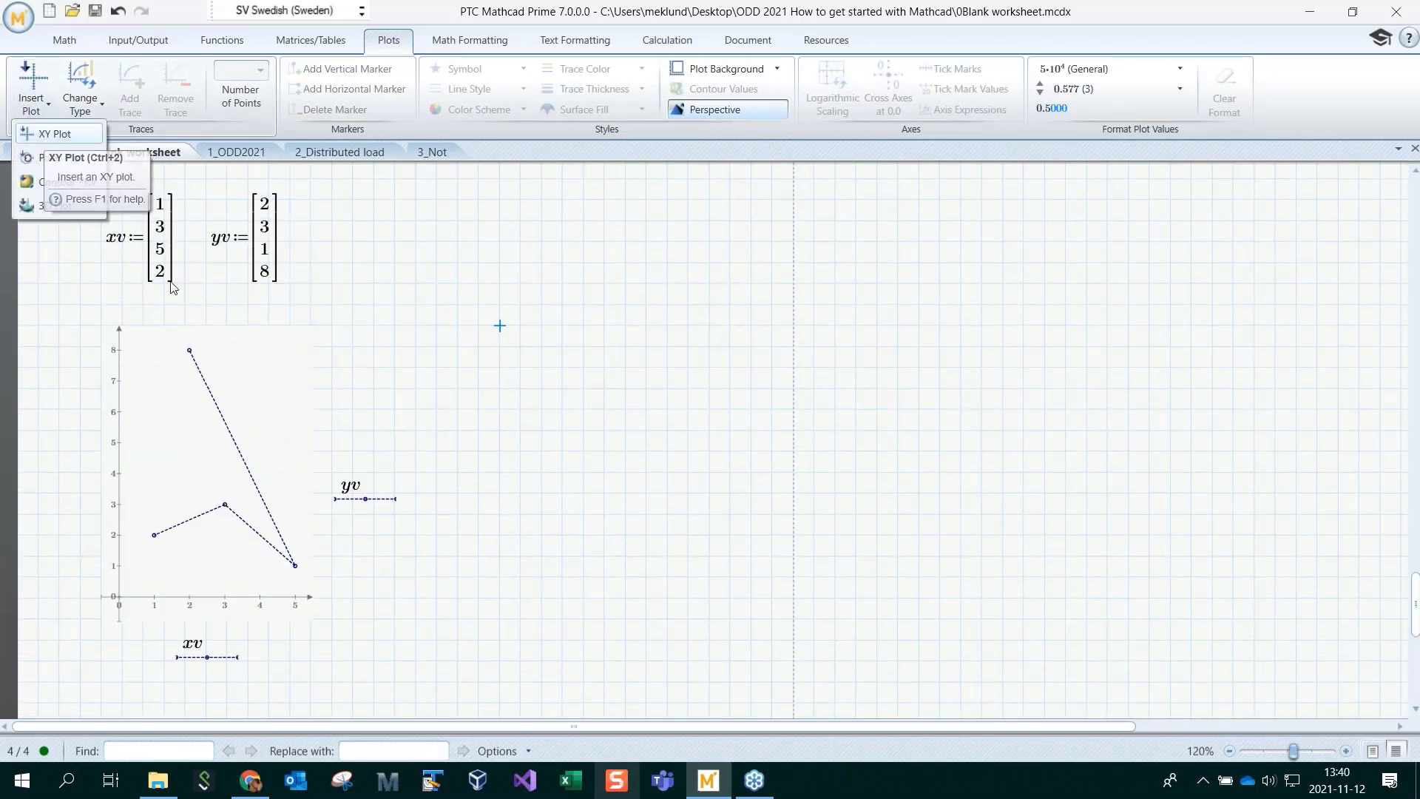
{"action": "left_click", "coordinate": [44, 136]}
Define the function f1(x) as sin(x) times x squared above the new empty plot
{"action": "left_click", "coordinate": [522, 250]}
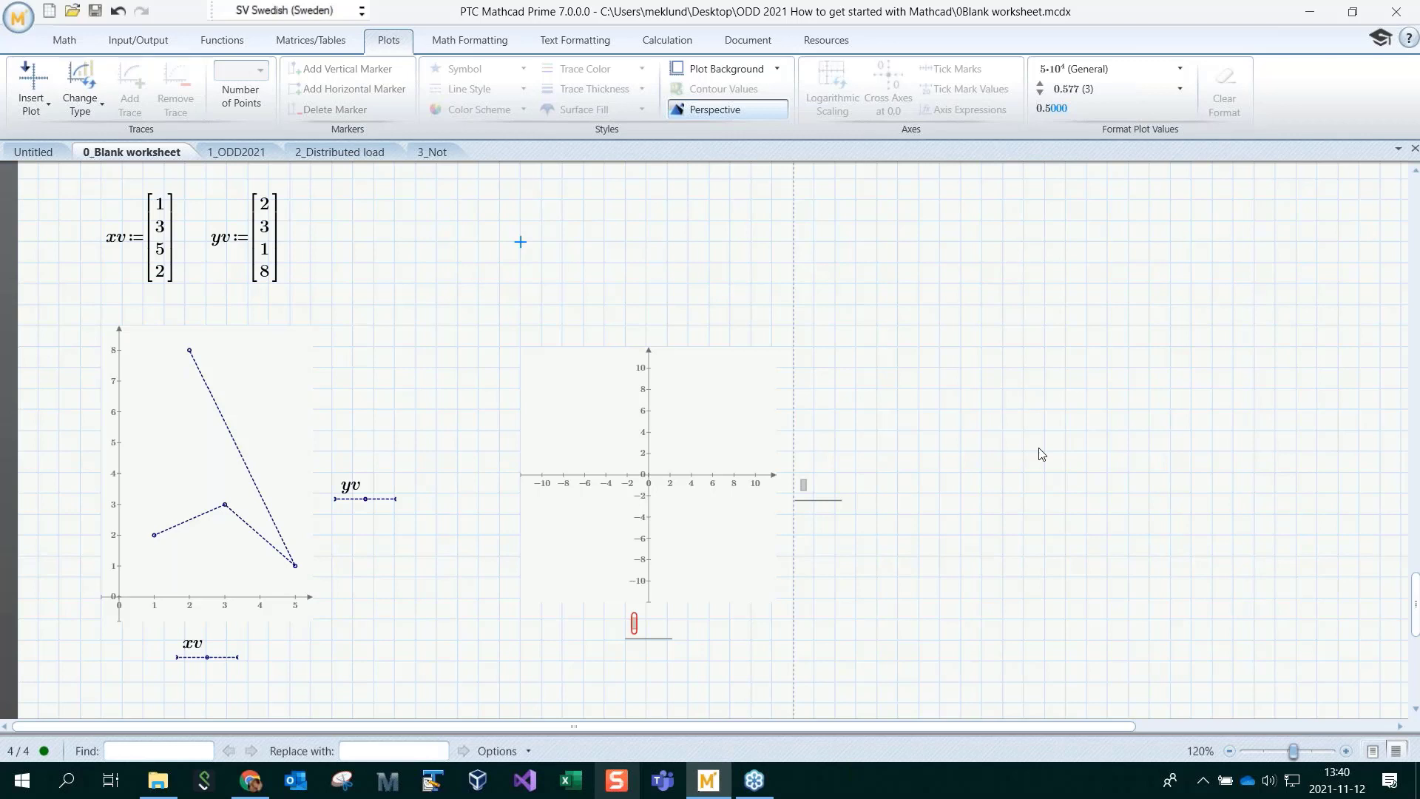
{"action": "type", "text": "f1"}
{"action": "type", "text": "(x:"}
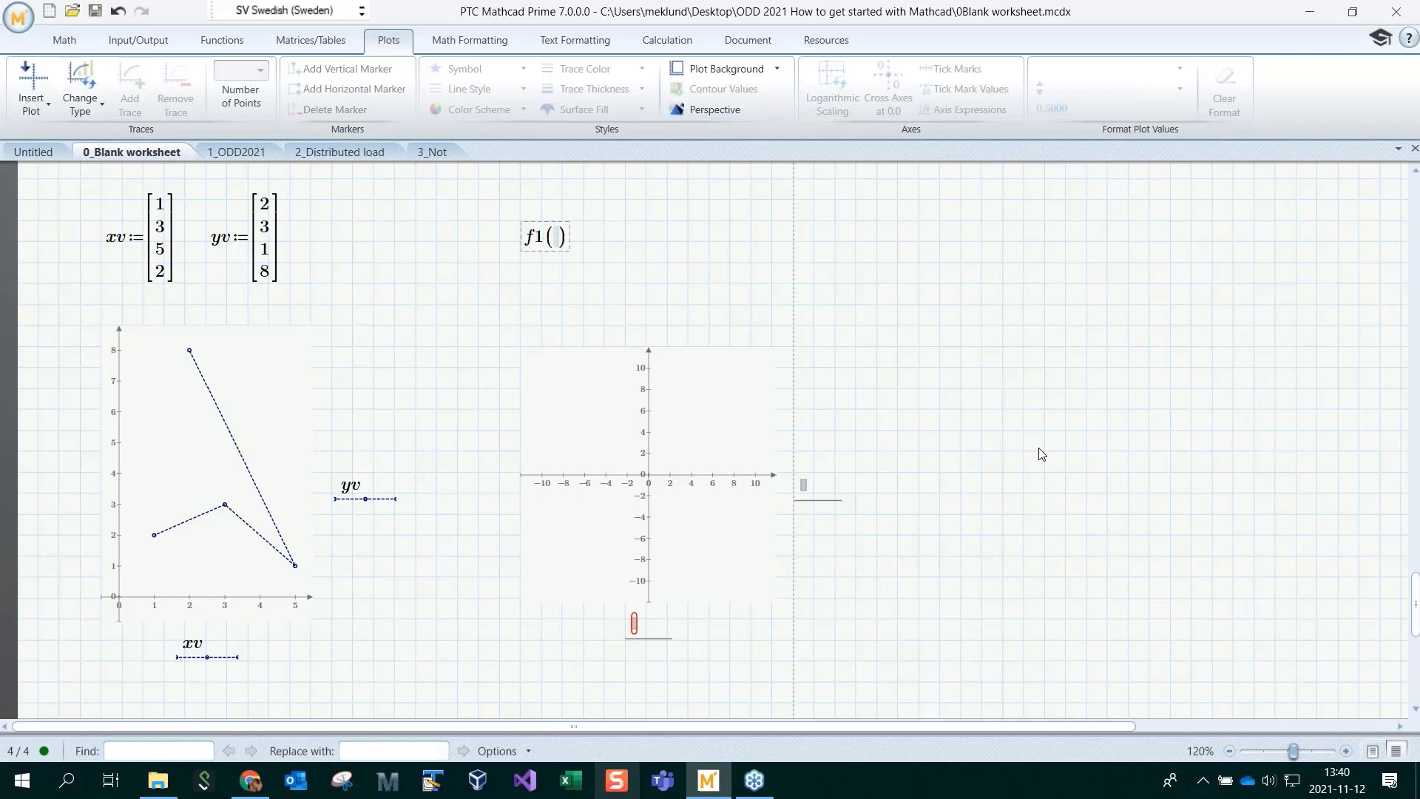
{"action": "type", "text": "sin("}
{"action": "type", "text": "x)*x"}
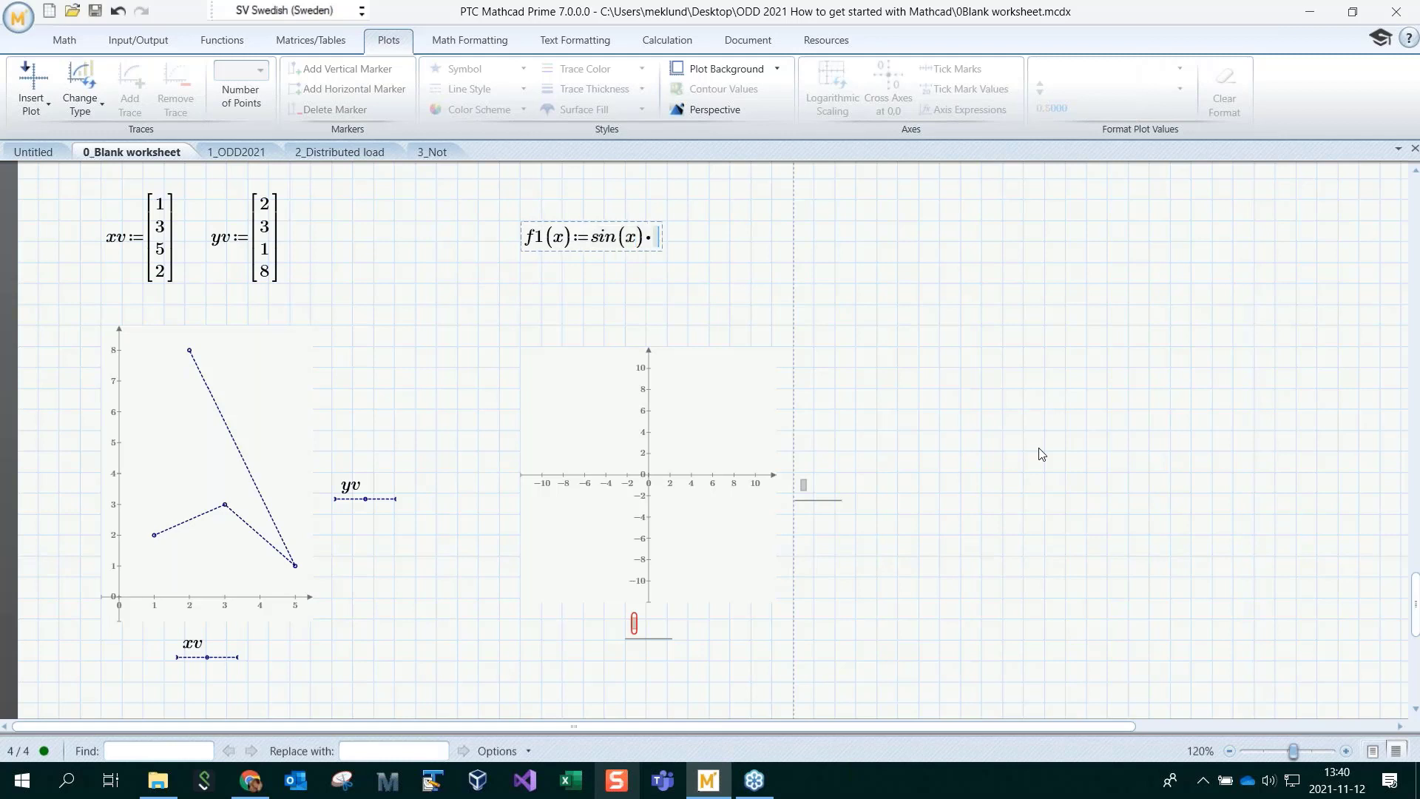
{"action": "type", "text": "^2"}
{"action": "left_click", "coordinate": [856, 284]}
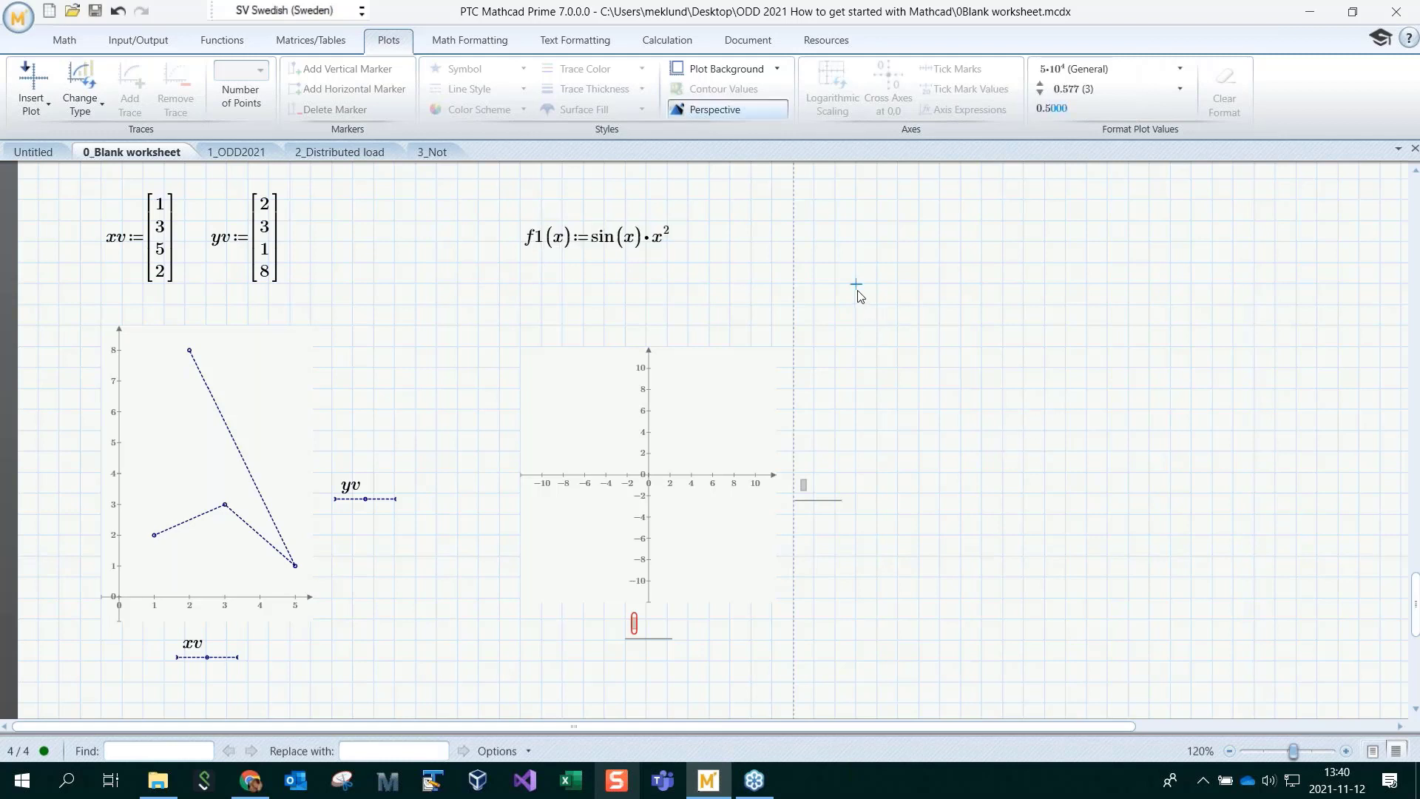
Try removing f1(x) from the left side of its definition, and undo the removal
{"action": "left_click_drag", "start_coordinate": [525, 237], "coordinate": [569, 247]}
{"action": "key", "text": "BackSpace"}
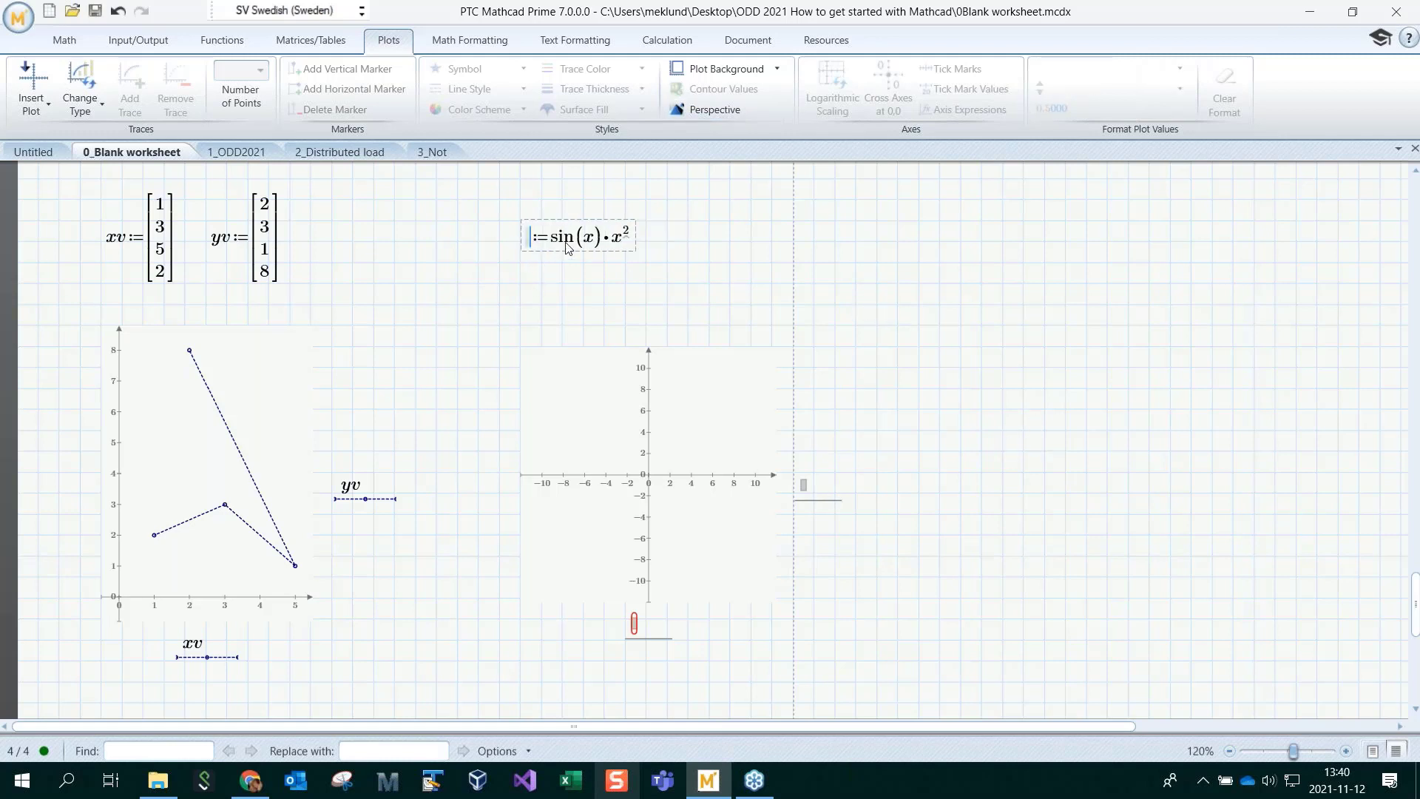
{"action": "key", "text": "ctrl+z"}
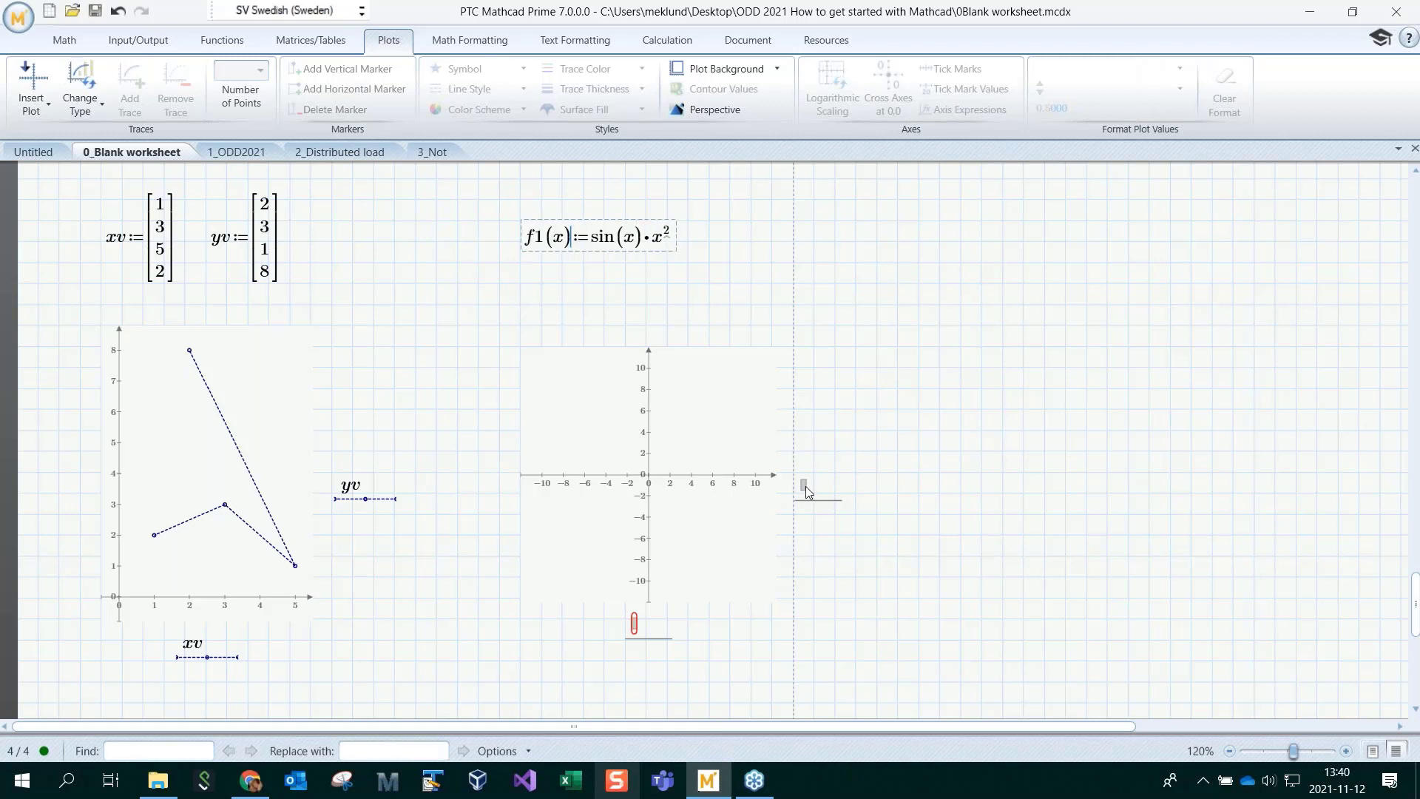
Plot f1(x) on the vertical axis against x on the horizontal axis of the empty XY plot
{"action": "left_click", "coordinate": [803, 485]}
{"action": "key", "text": "ctrl+v"}
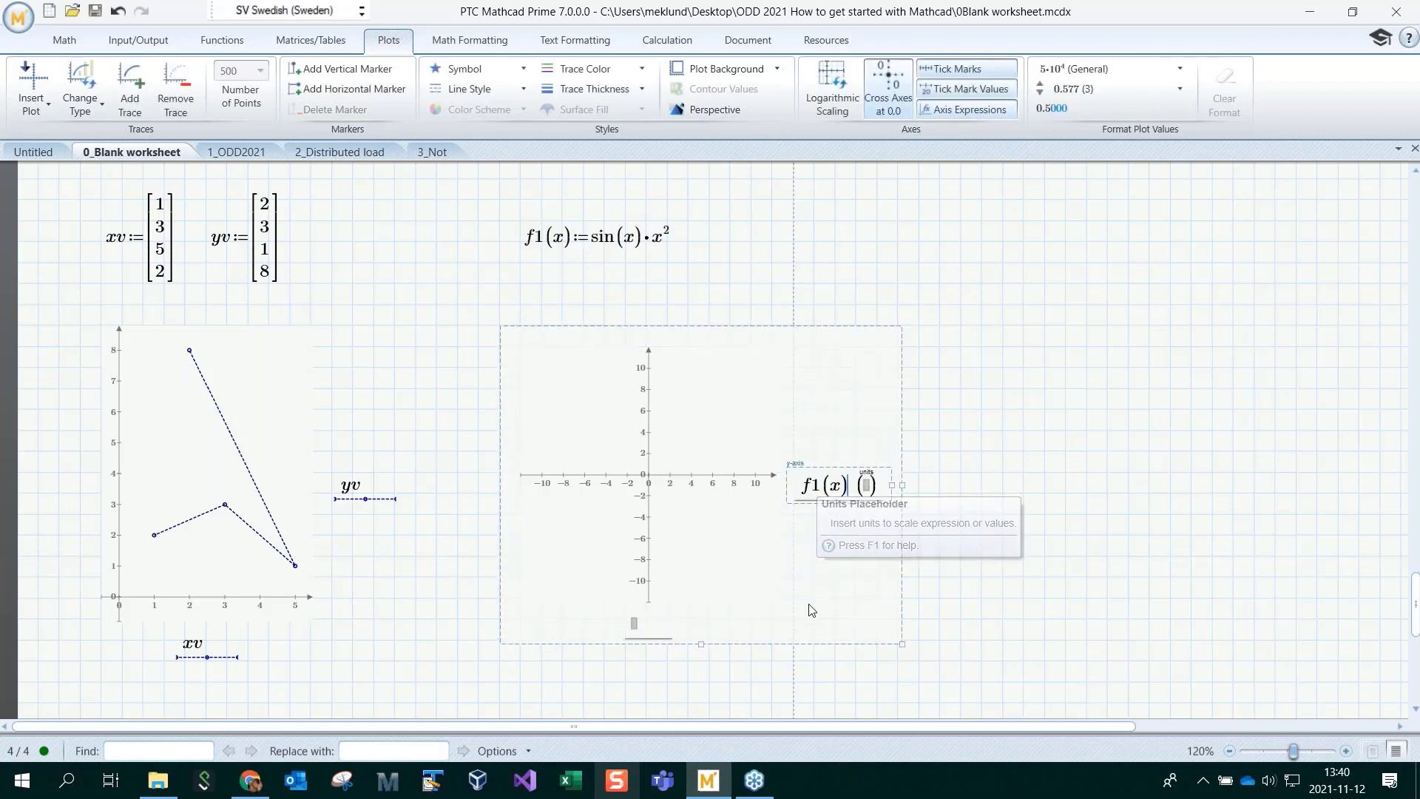
{"action": "left_click", "coordinate": [635, 625]}
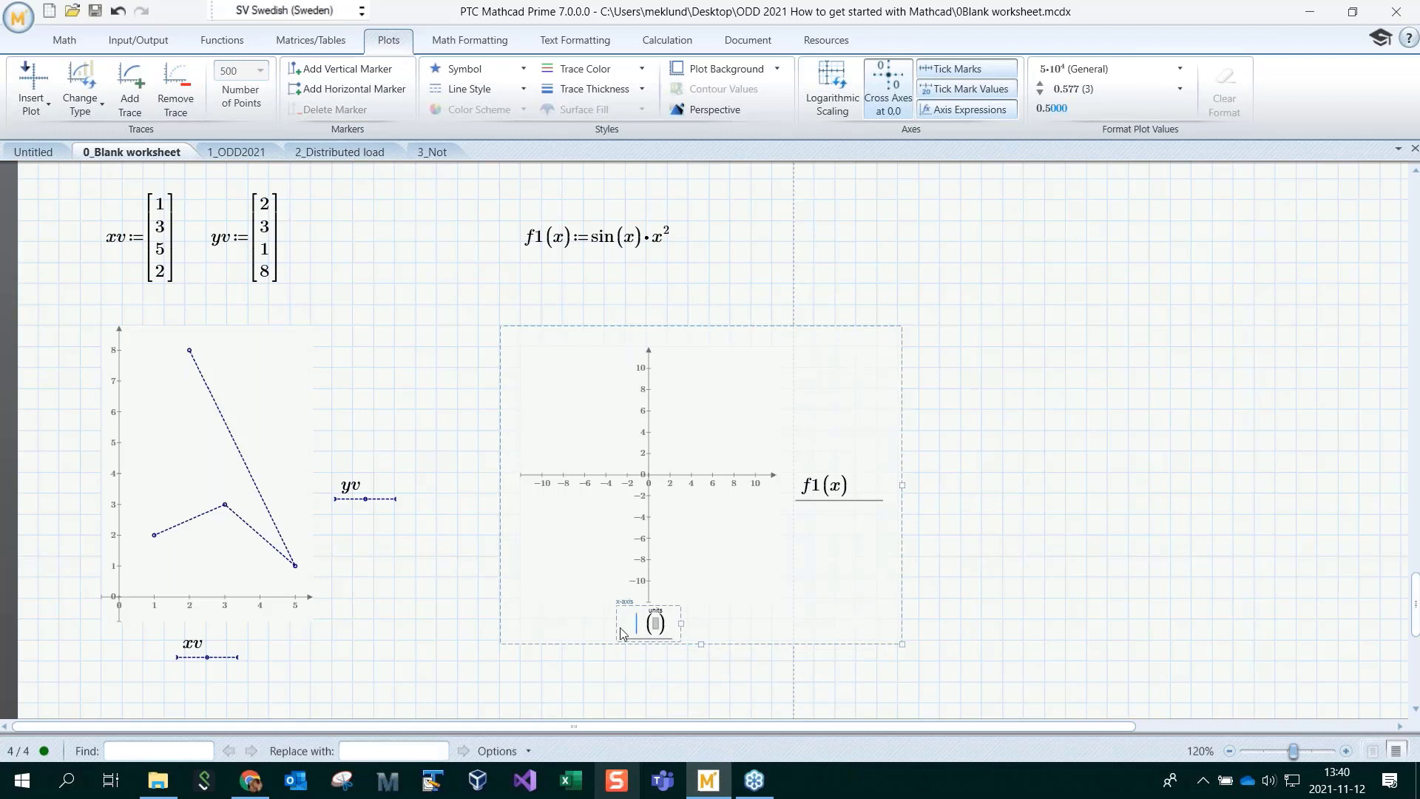
{"action": "type", "text": "x"}
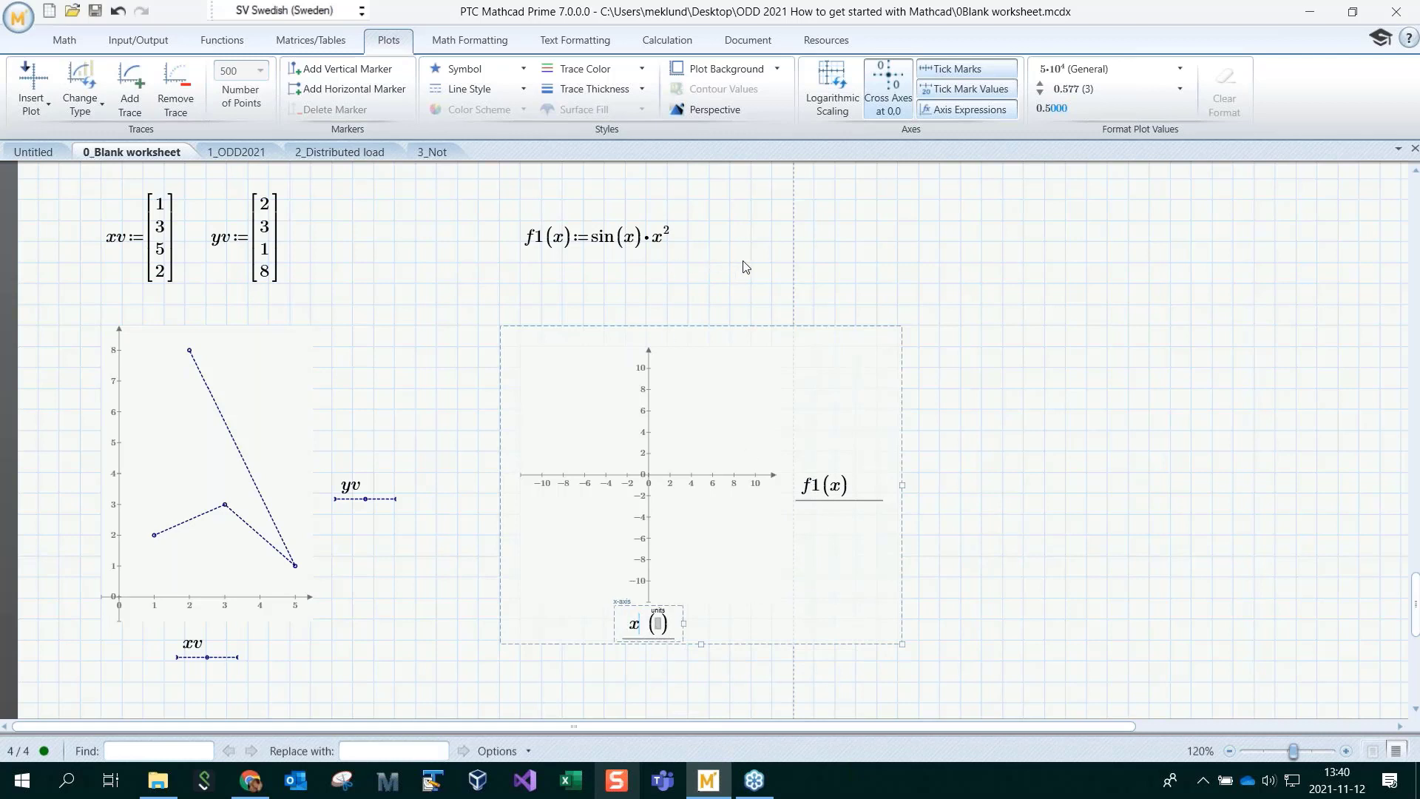
{"action": "left_click", "coordinate": [751, 264]}
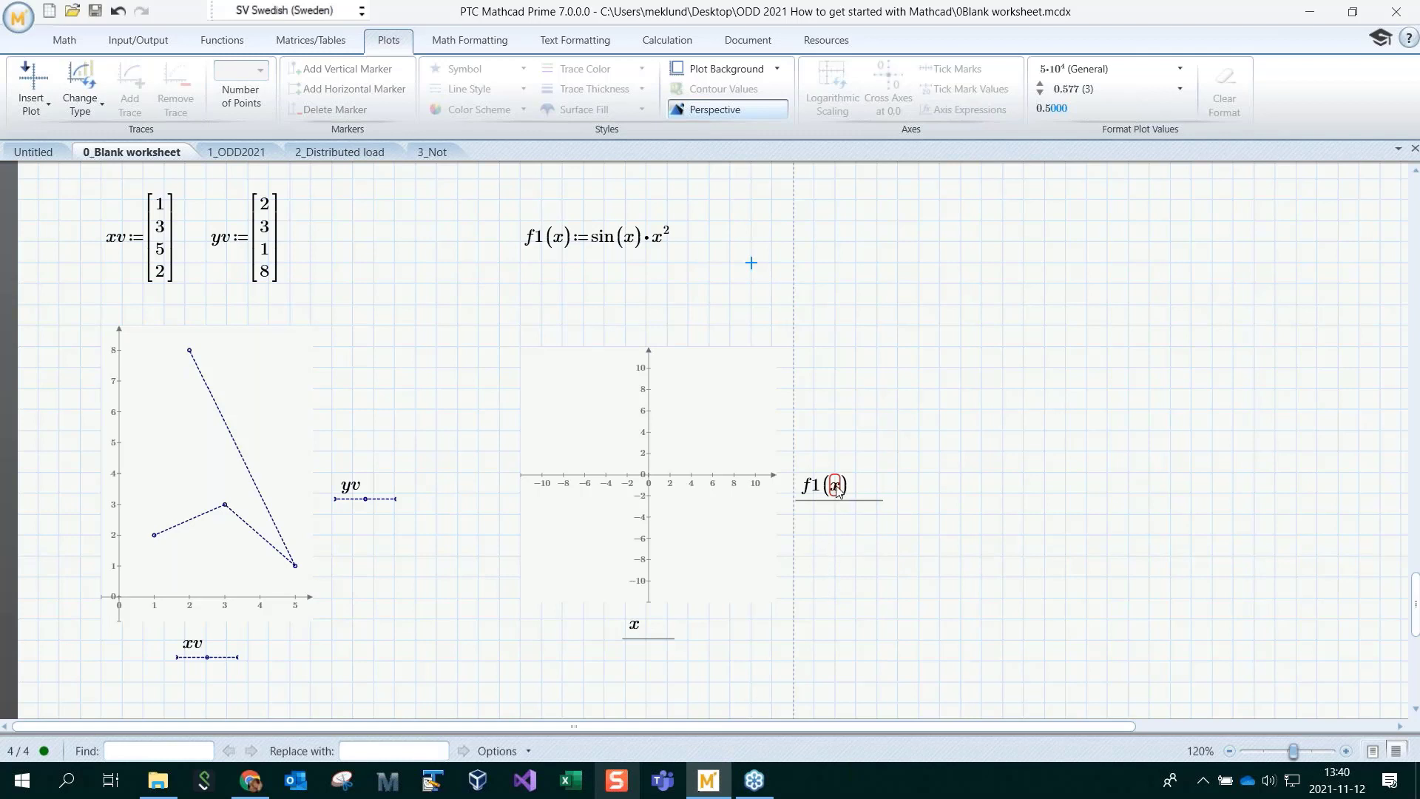
Evaluate x in the free space beside the function plot and check the argument of f1 on its vertical axis
{"action": "left_click", "coordinate": [1055, 435]}
{"action": "type", "text": "x="}
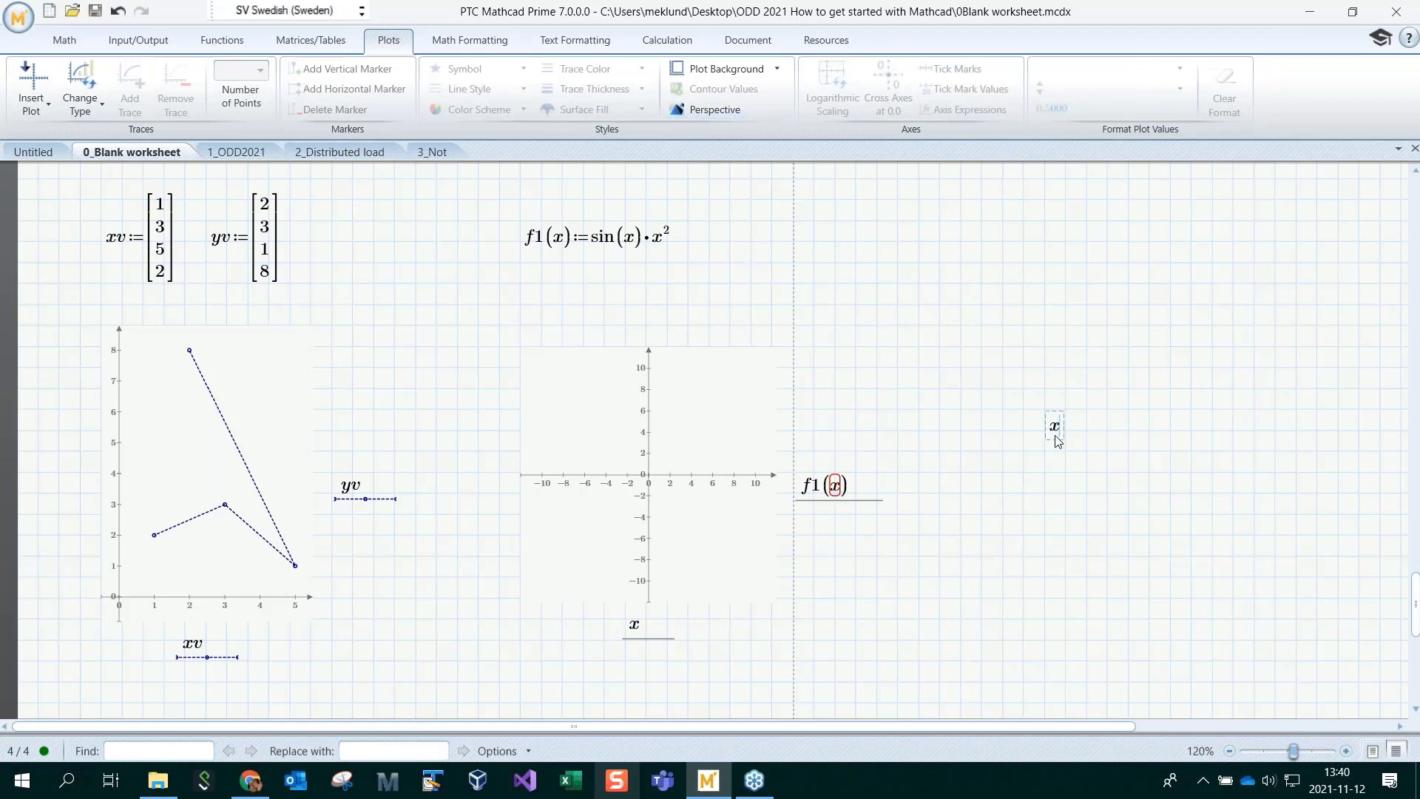
{"action": "left_click", "coordinate": [1026, 560]}
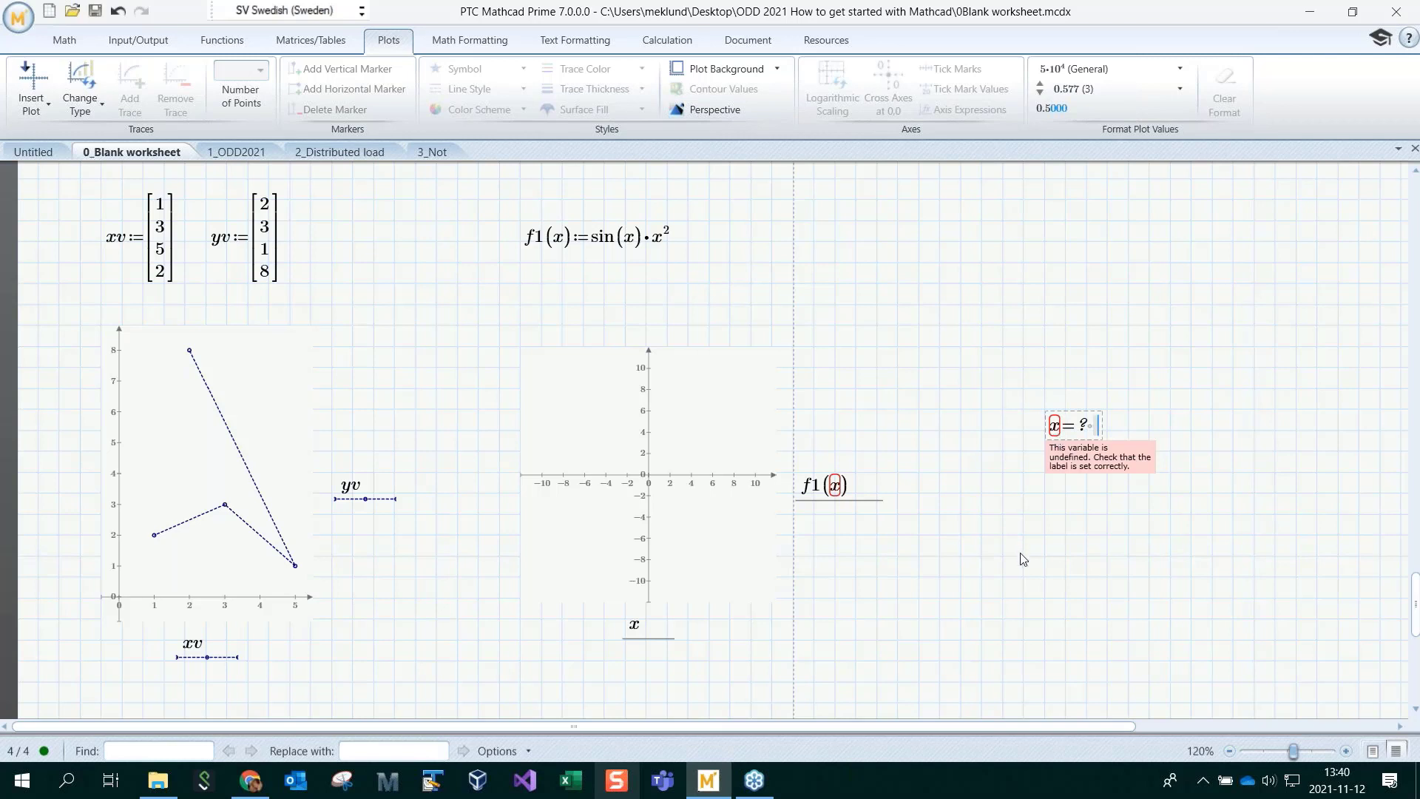
{"action": "left_click", "coordinate": [837, 489]}
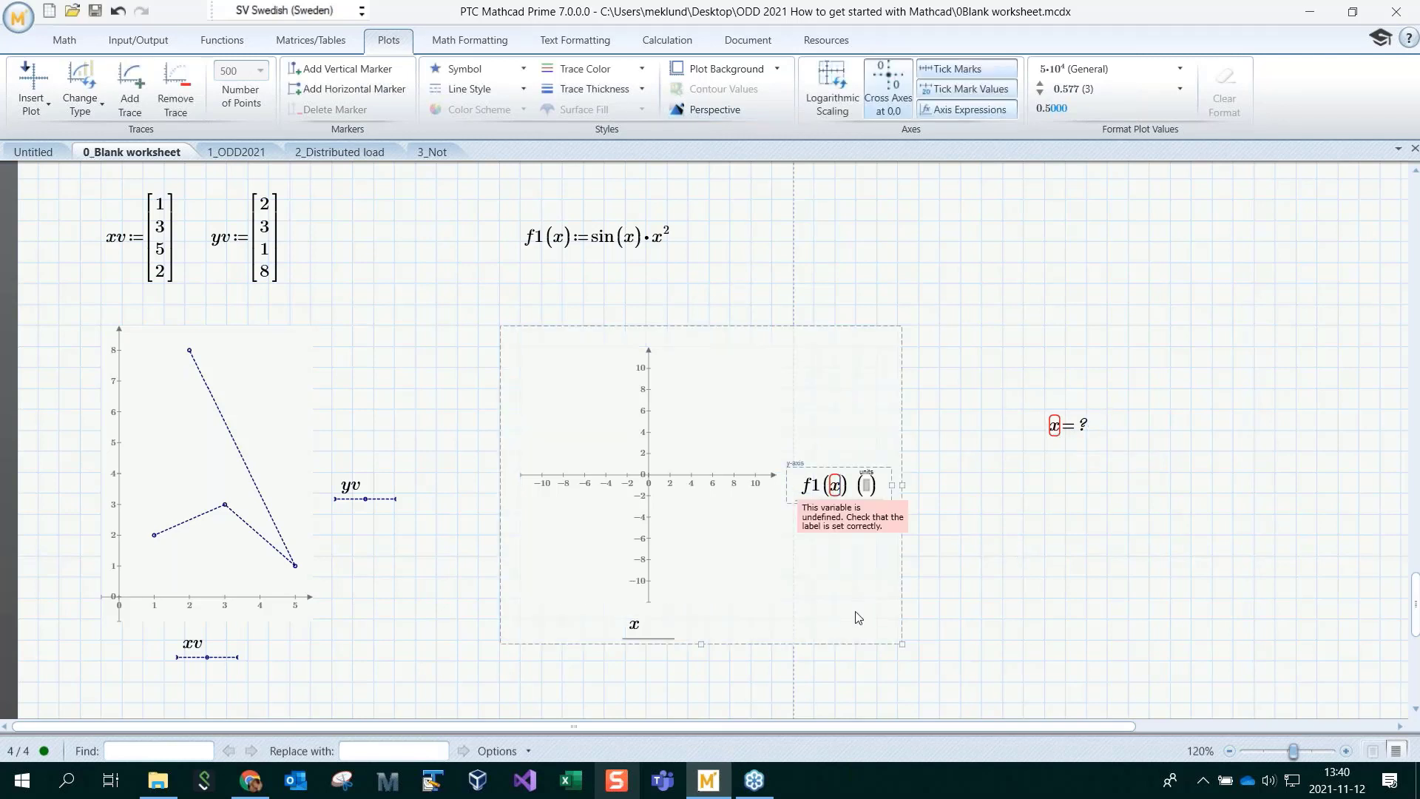
Move the function plot slightly up and to the left, closer to the f1(x) definition
{"action": "left_click", "coordinate": [711, 260]}
{"action": "left_click", "coordinate": [720, 324]}
{"action": "left_click_drag", "start_coordinate": [713, 317], "coordinate": [699, 302]}
{"action": "left_click", "coordinate": [919, 388]}
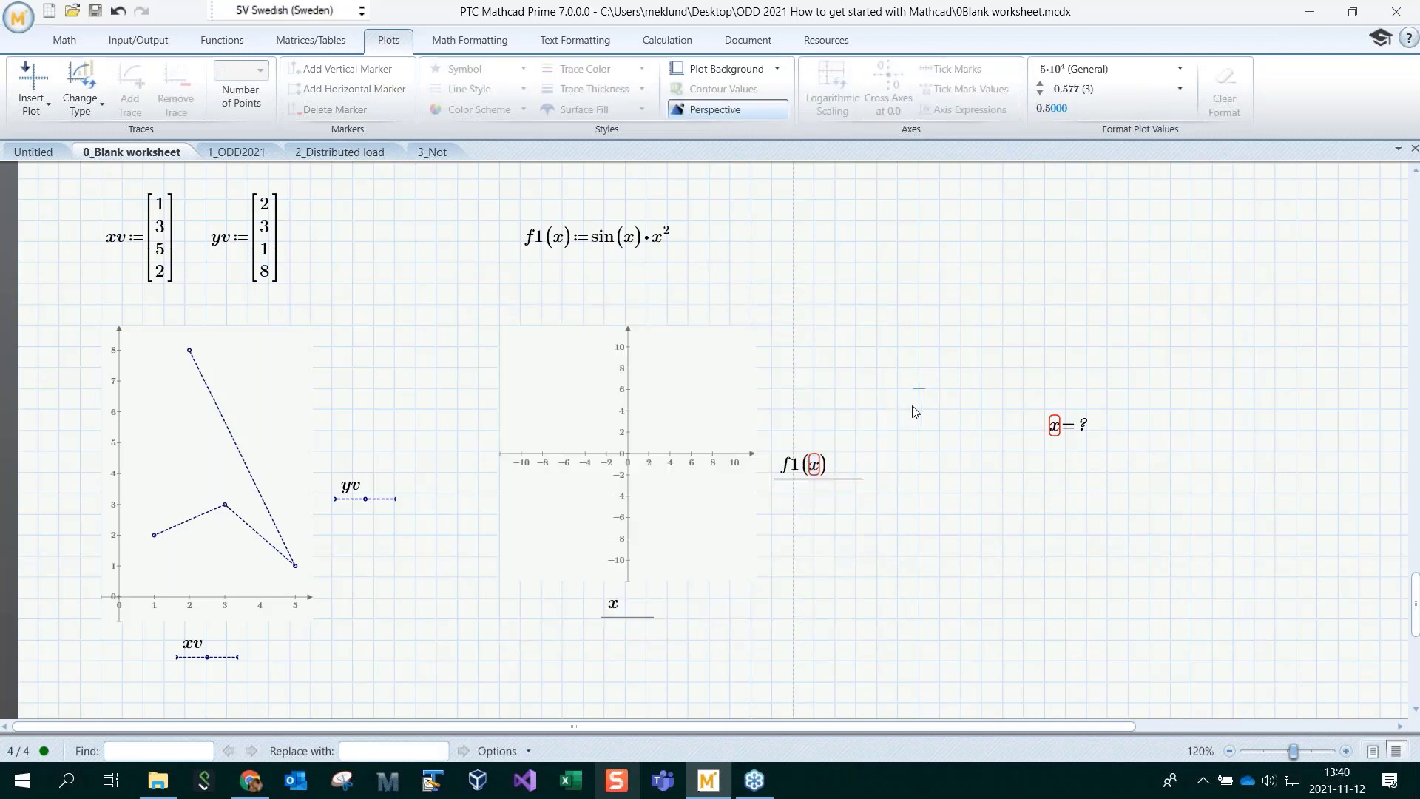
Replace x with the variable t on both axes of the function plot, so that f1(t) is plotted against t
{"action": "double_click", "coordinate": [815, 466]}
{"action": "type", "text": "t"}
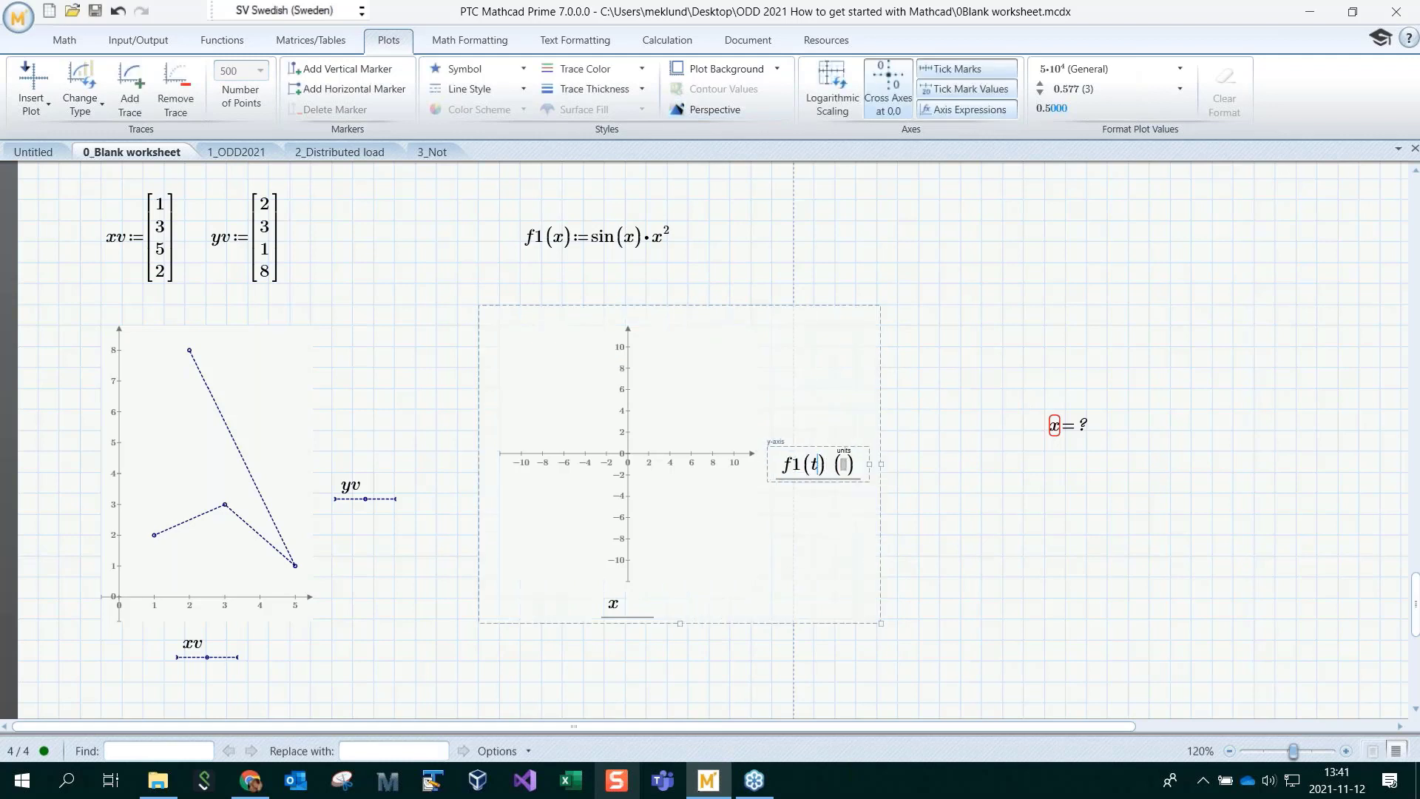
{"action": "left_click", "coordinate": [633, 605]}
{"action": "type", "text": "t"}
{"action": "left_click", "coordinate": [982, 681]}
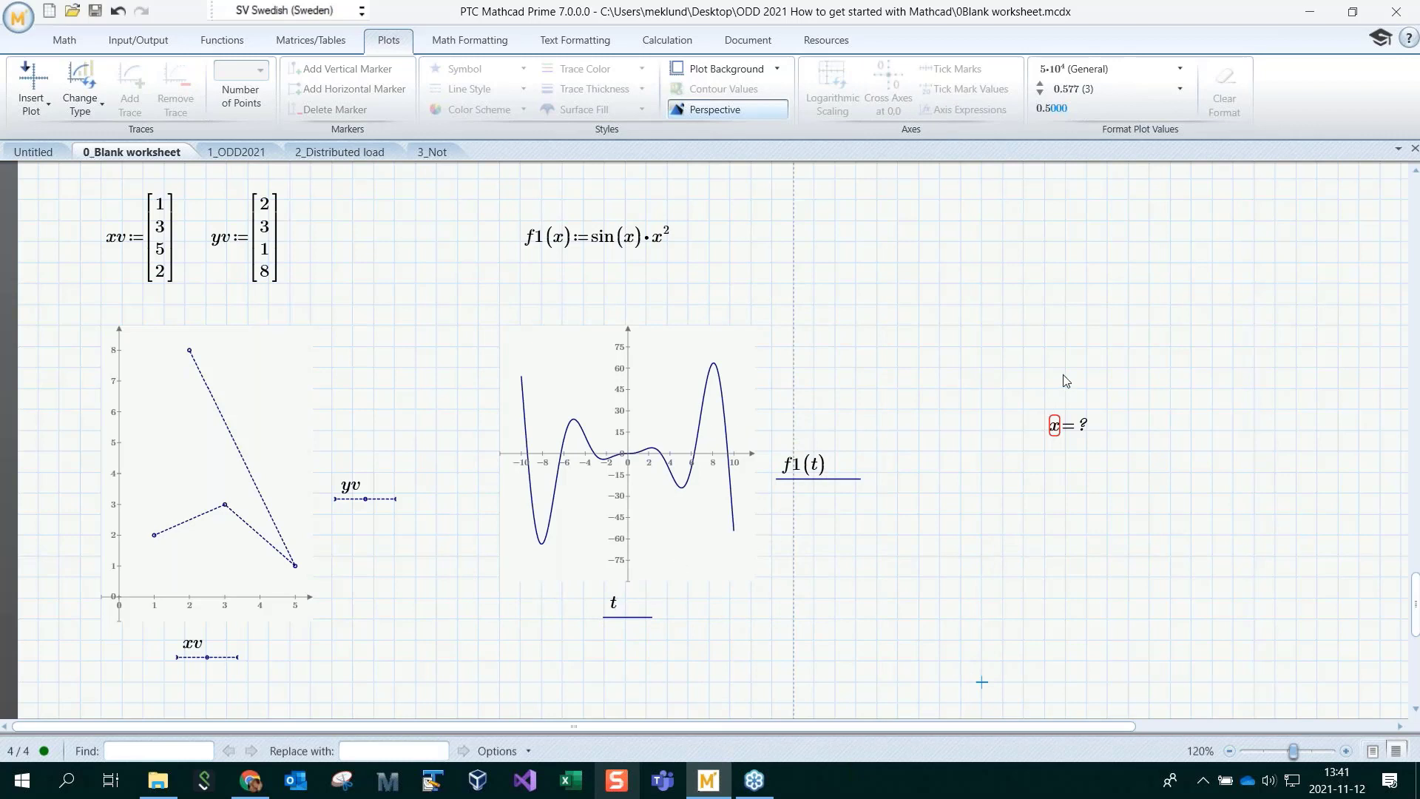
Delete the x evaluation beside the function plot
{"action": "left_click_drag", "start_coordinate": [1065, 368], "coordinate": [1084, 469]}
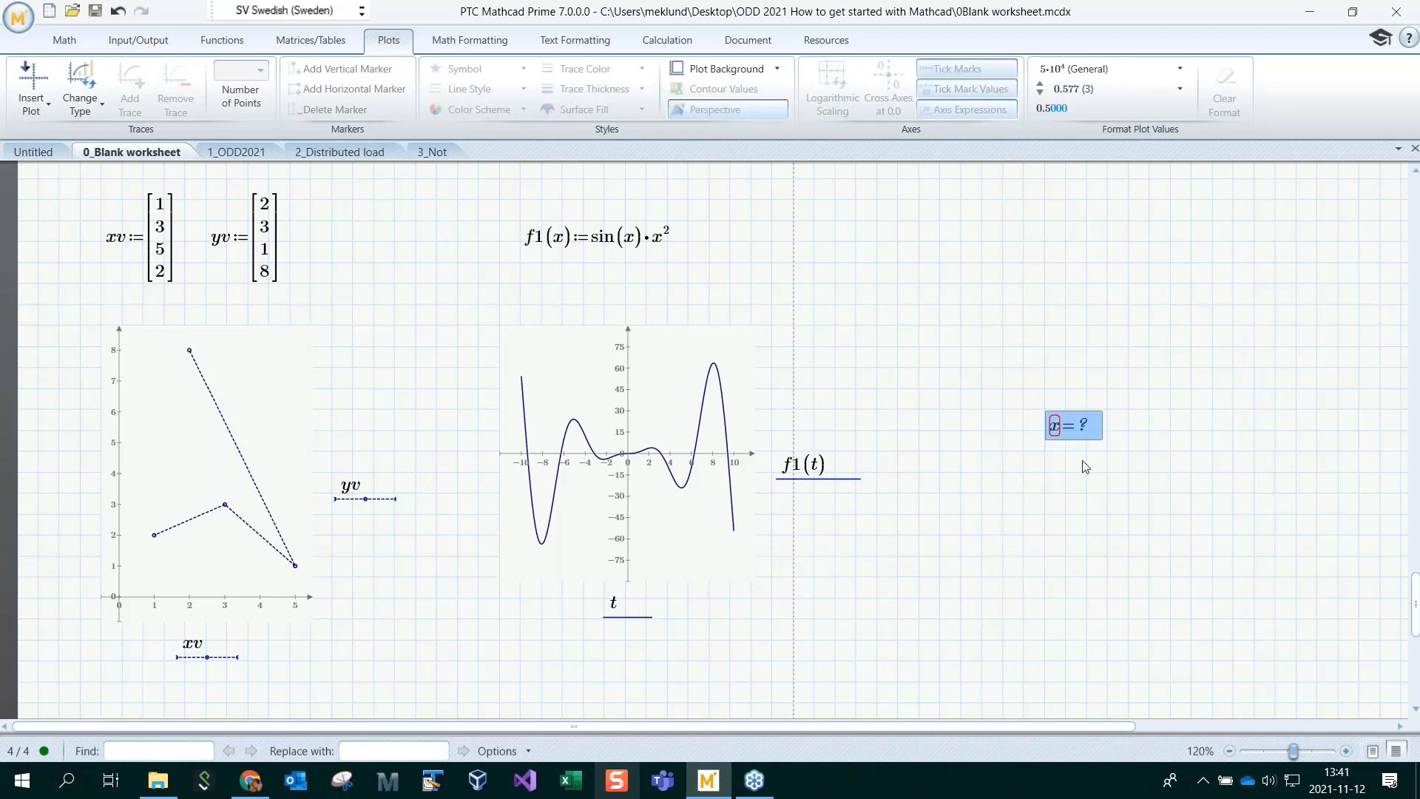
{"action": "key", "text": "Delete"}
{"action": "left_click", "coordinate": [1065, 451]}
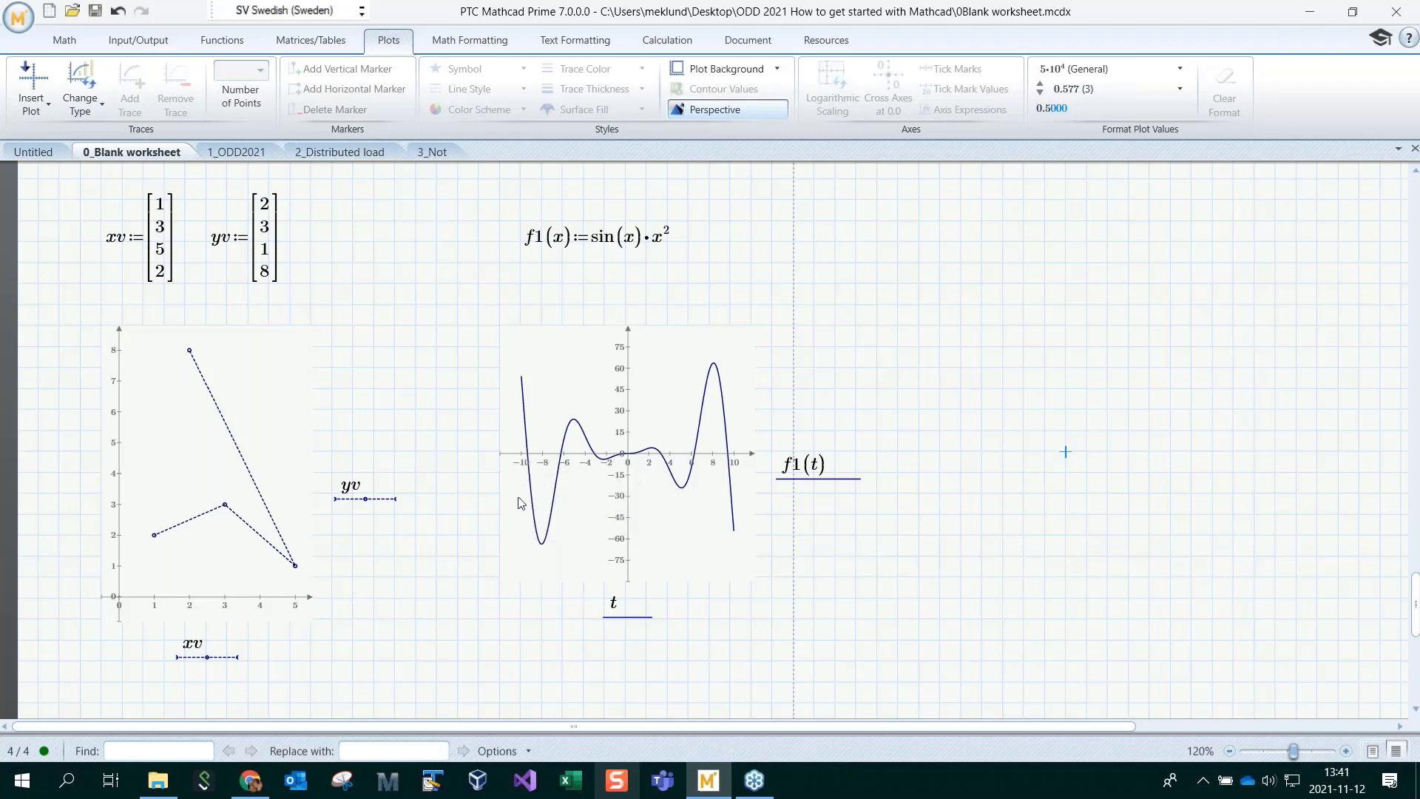
Extend the function plot's horizontal range on the negative side to about -20 by changing the first tick value
{"action": "left_click", "coordinate": [519, 469]}
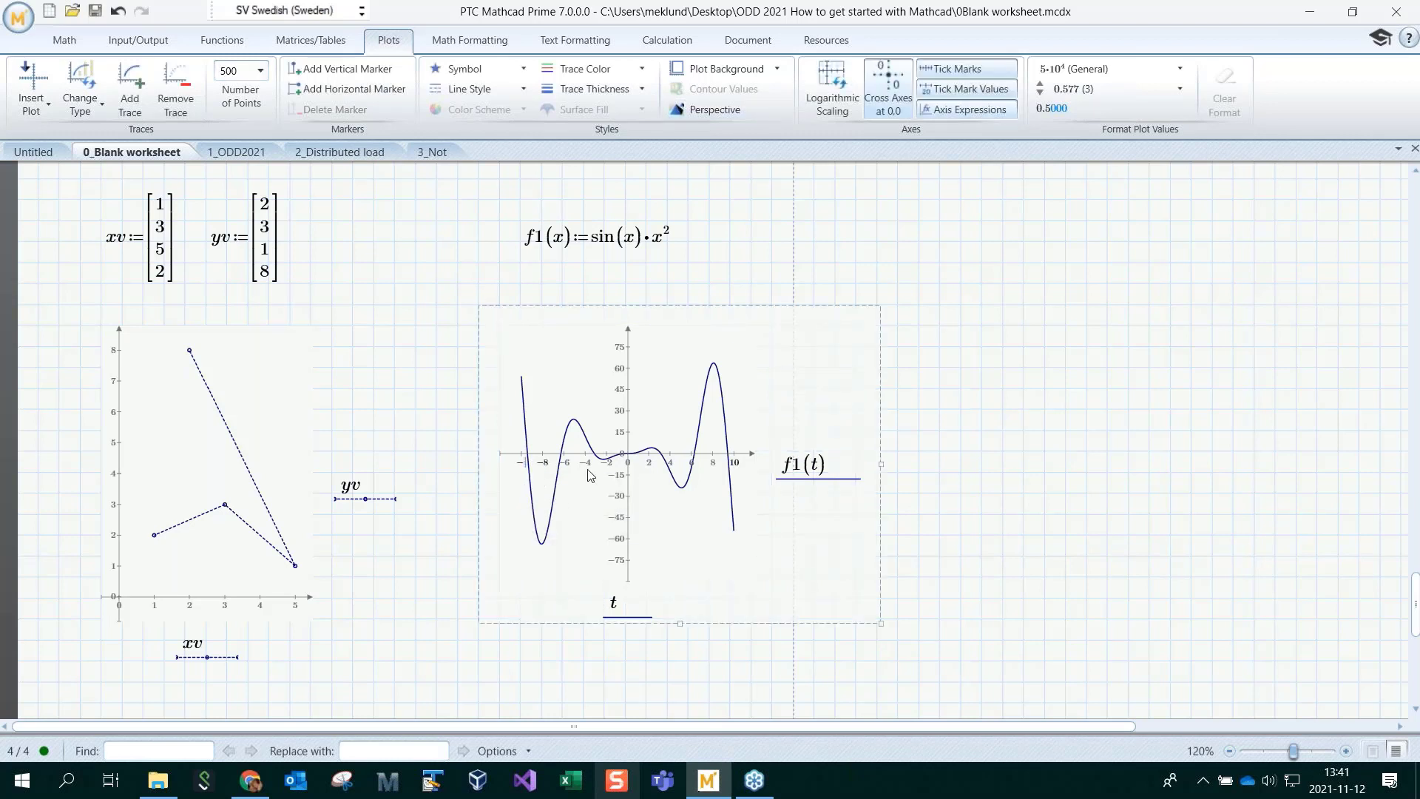
{"action": "left_click", "coordinate": [980, 363]}
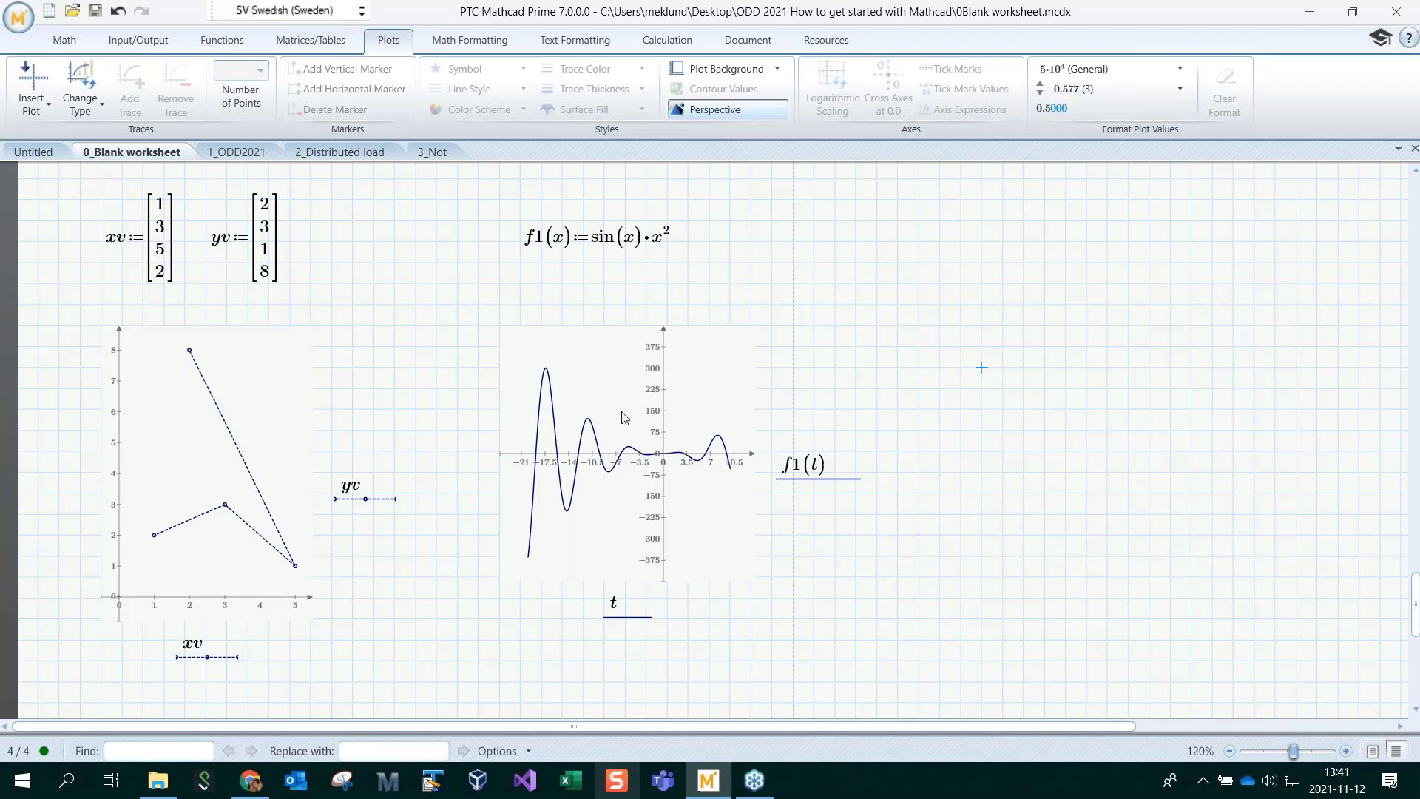
Add a second trace, 200·cos(t), below f1(t) on the function plot's vertical axis
{"action": "left_click", "coordinate": [816, 476]}
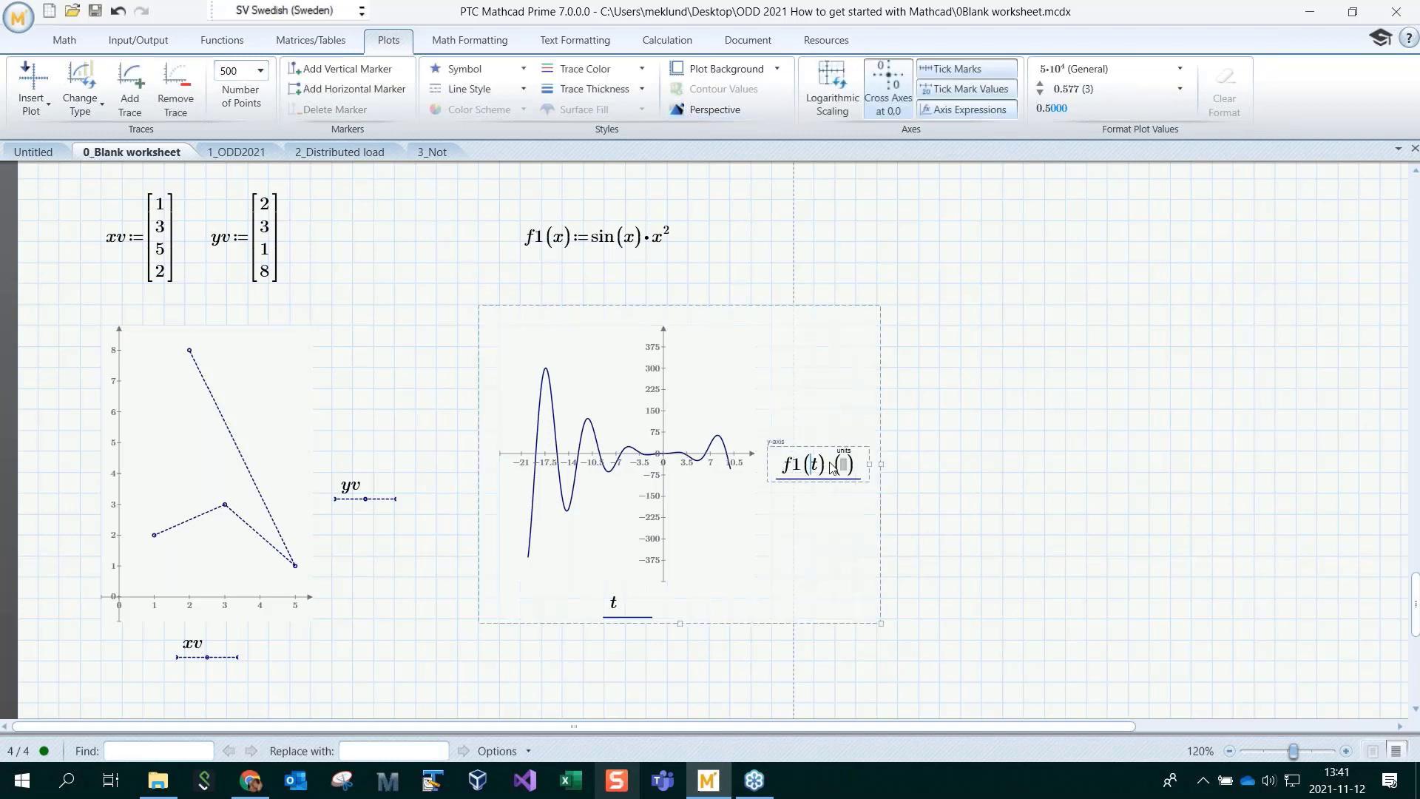
{"action": "key", "text": "comma"}
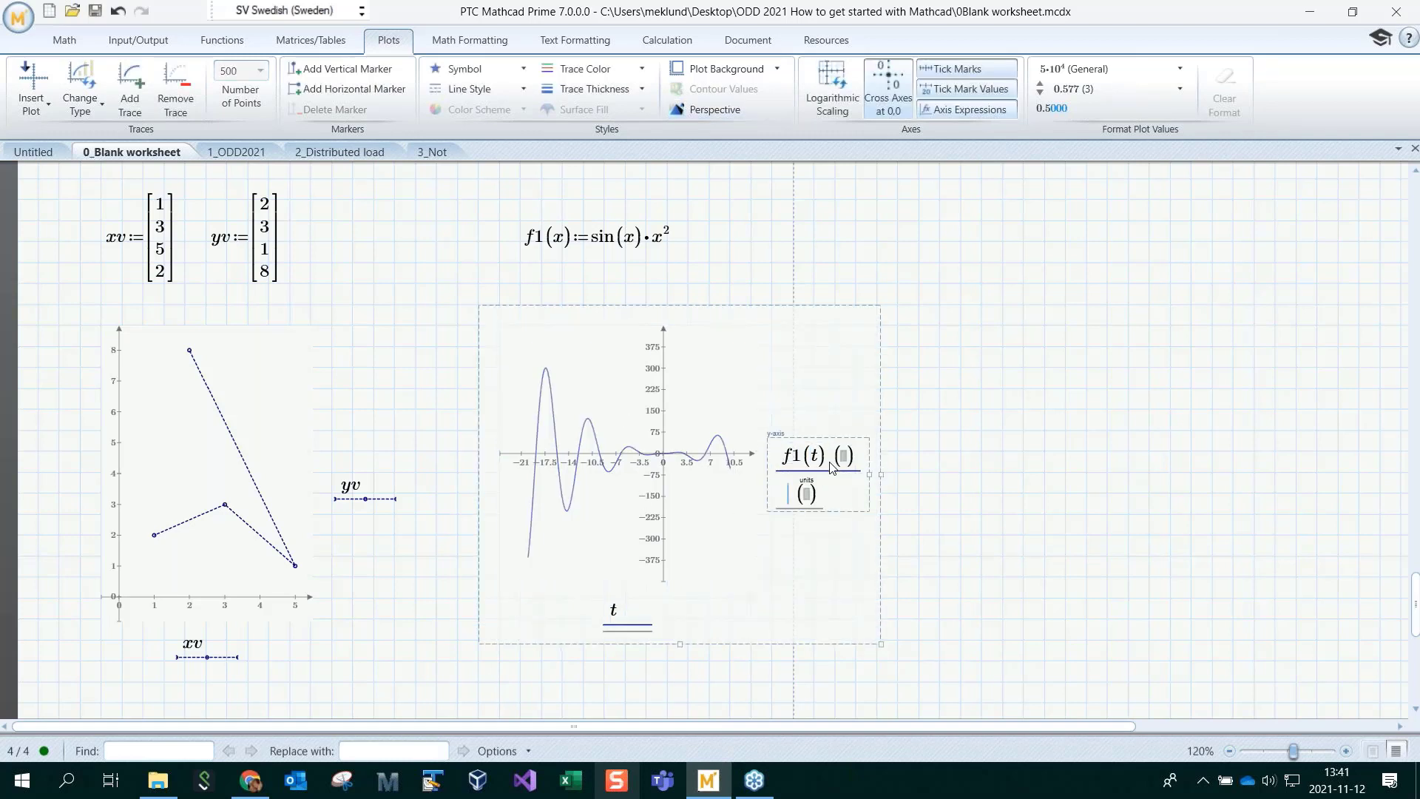
{"action": "type", "text": "200"}
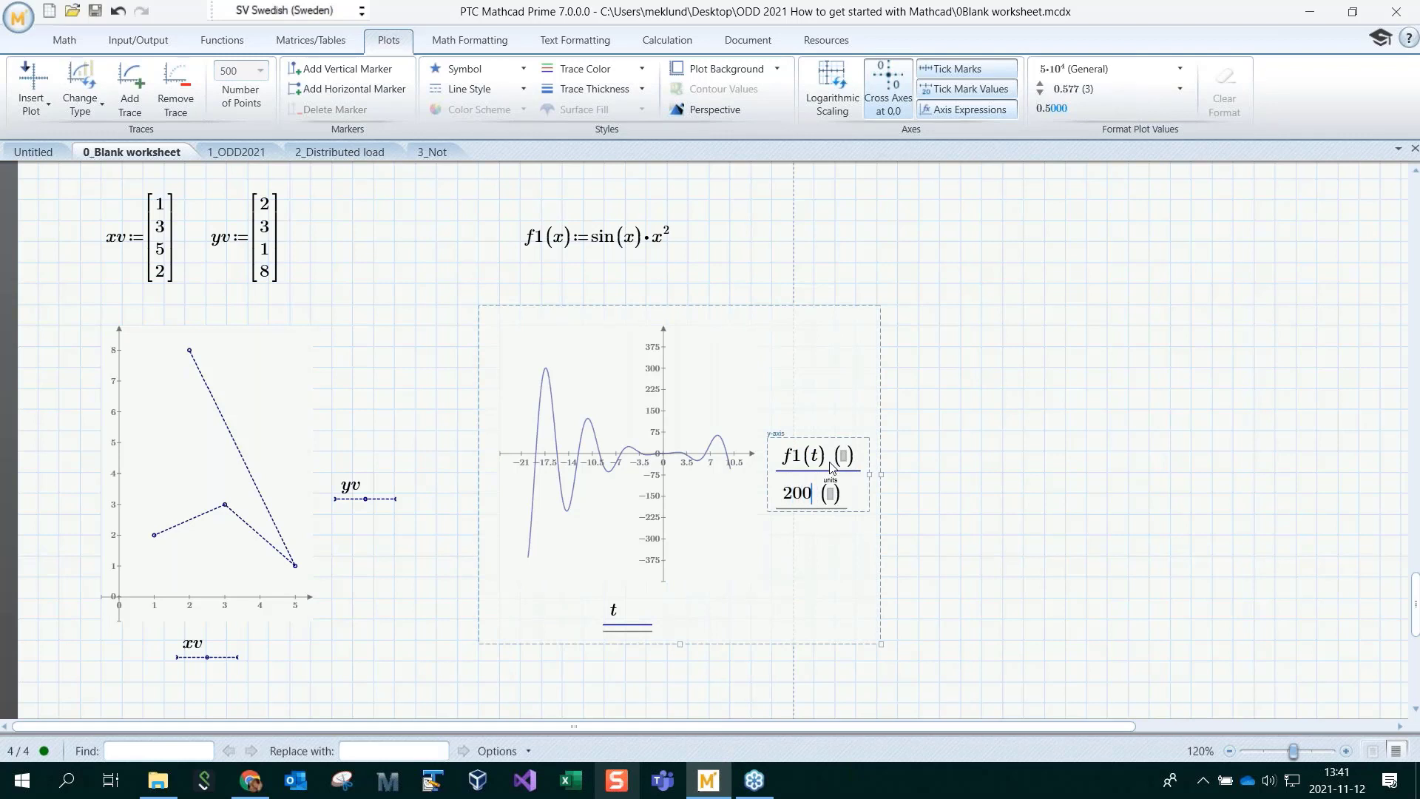
{"action": "type", "text": "*"}
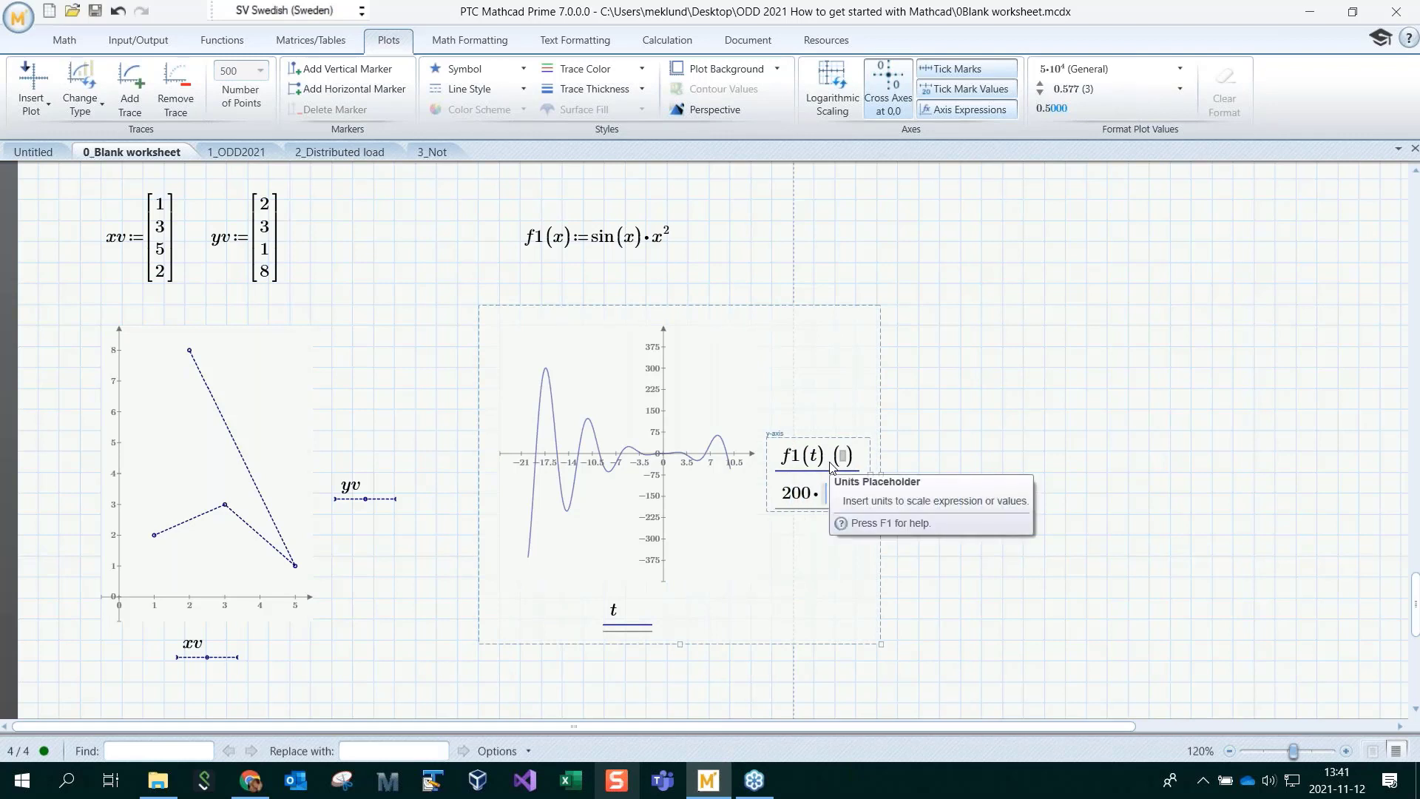
{"action": "type", "text": "cos(t"}
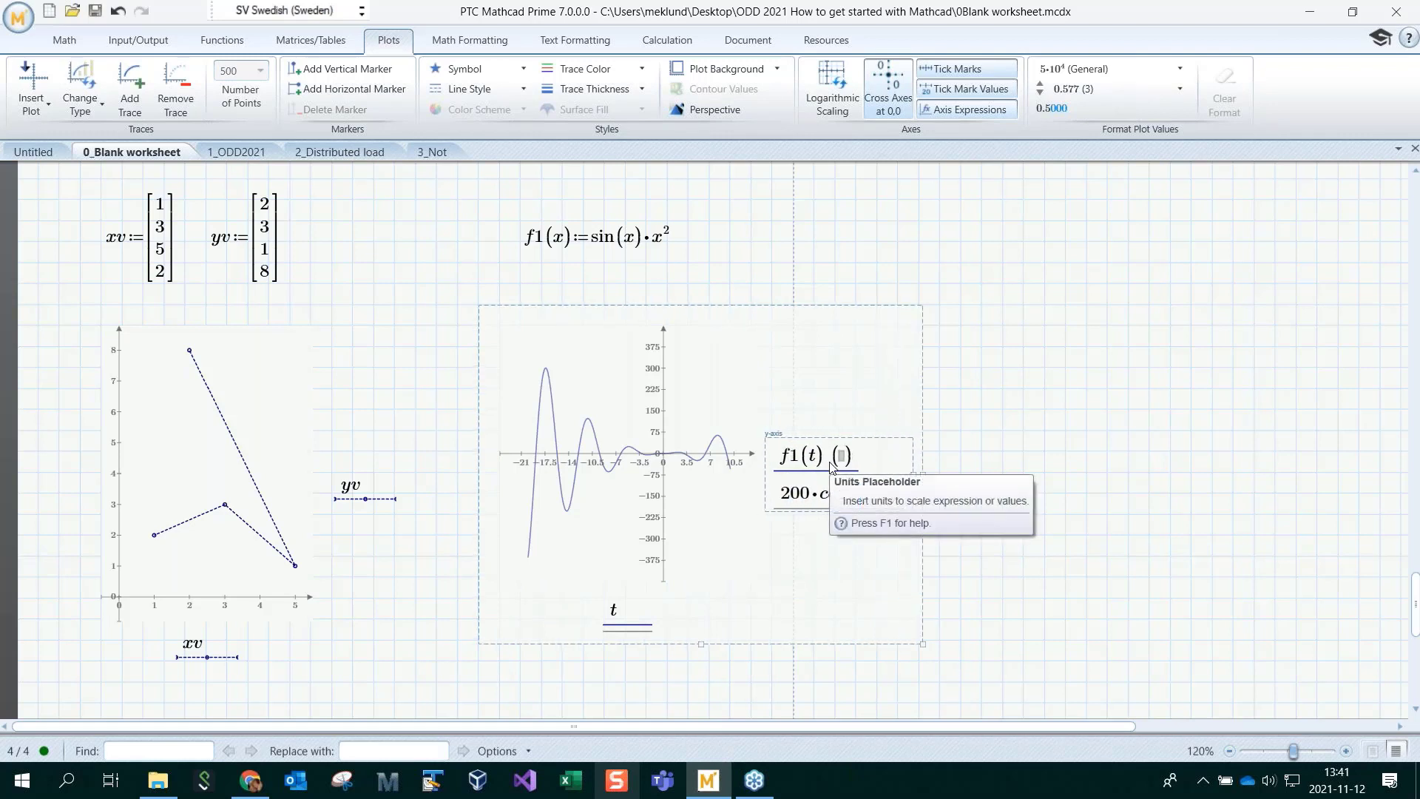
{"action": "left_click", "coordinate": [1022, 347]}
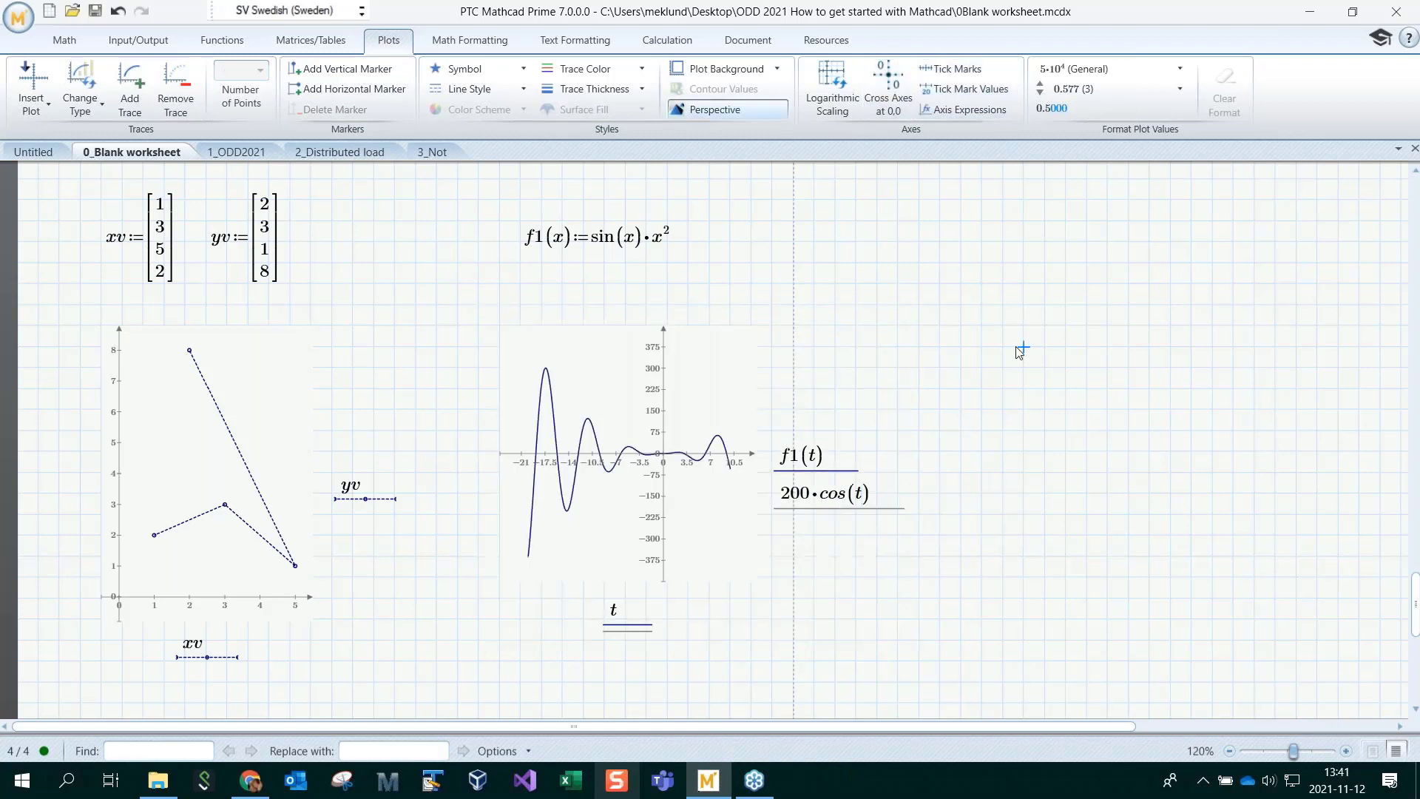
Format the 200·cos(t) trace as a red dashed line
{"action": "left_click", "coordinate": [810, 499]}
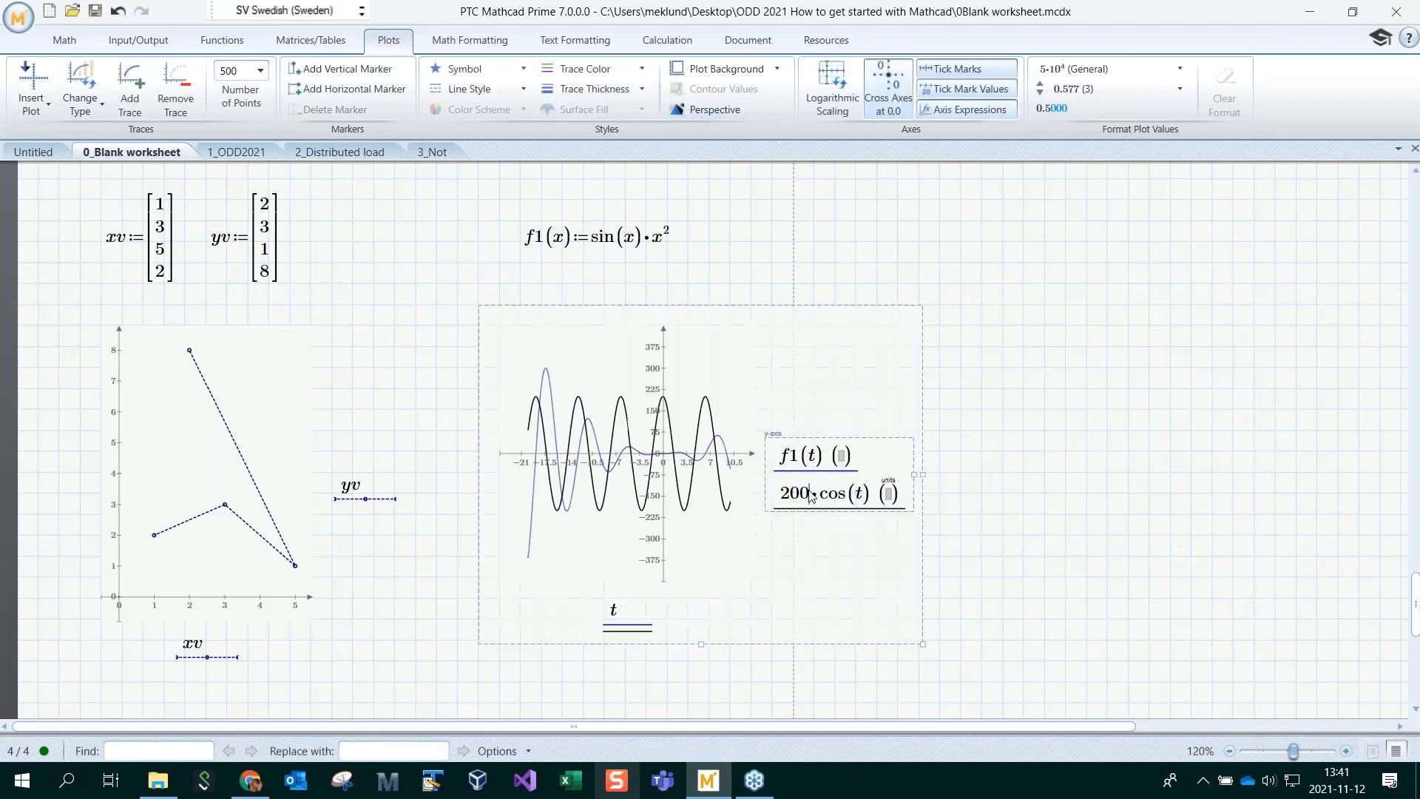
{"action": "left_click", "coordinate": [572, 69]}
{"action": "left_click", "coordinate": [646, 93]}
{"action": "left_click", "coordinate": [494, 90]}
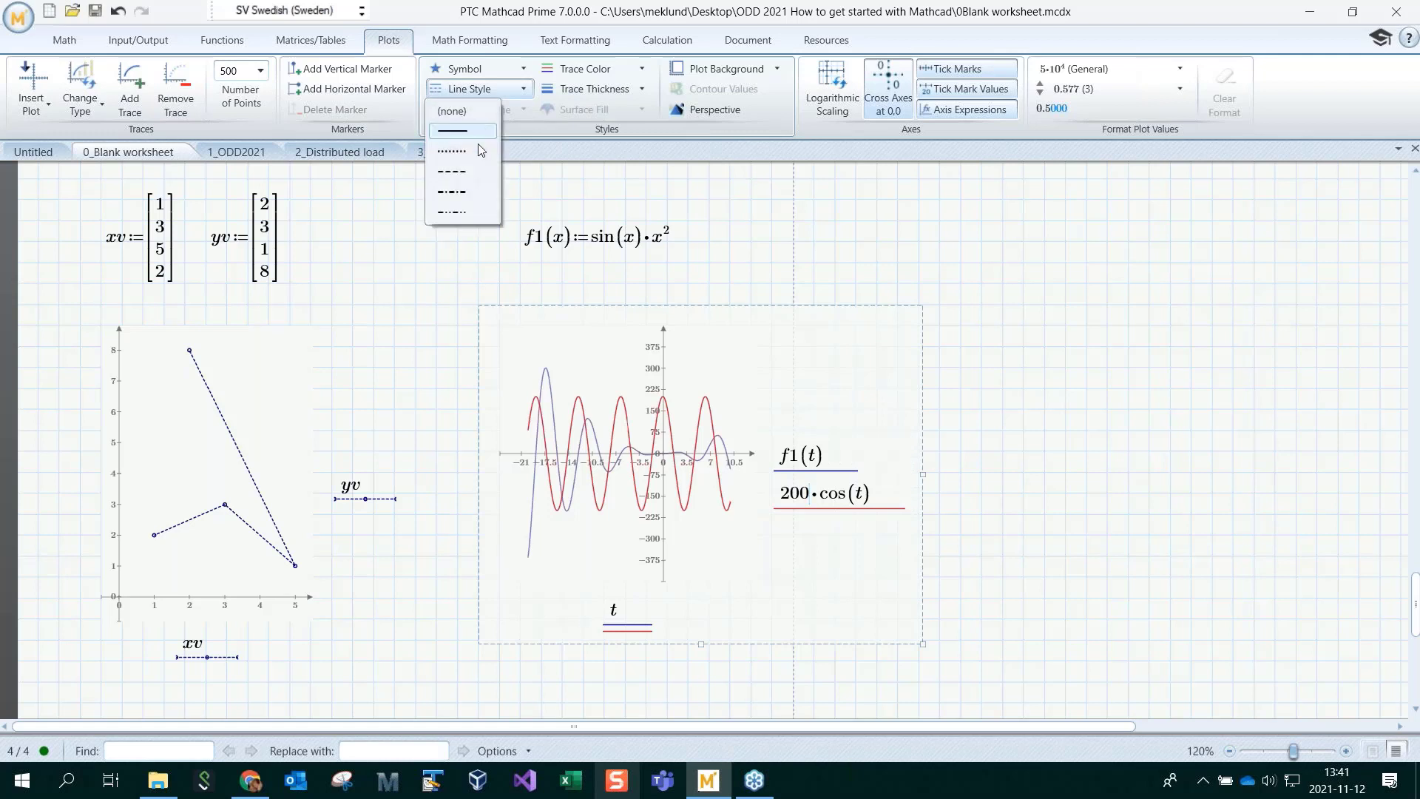
{"action": "left_click", "coordinate": [462, 171]}
{"action": "left_click", "coordinate": [1084, 267]}
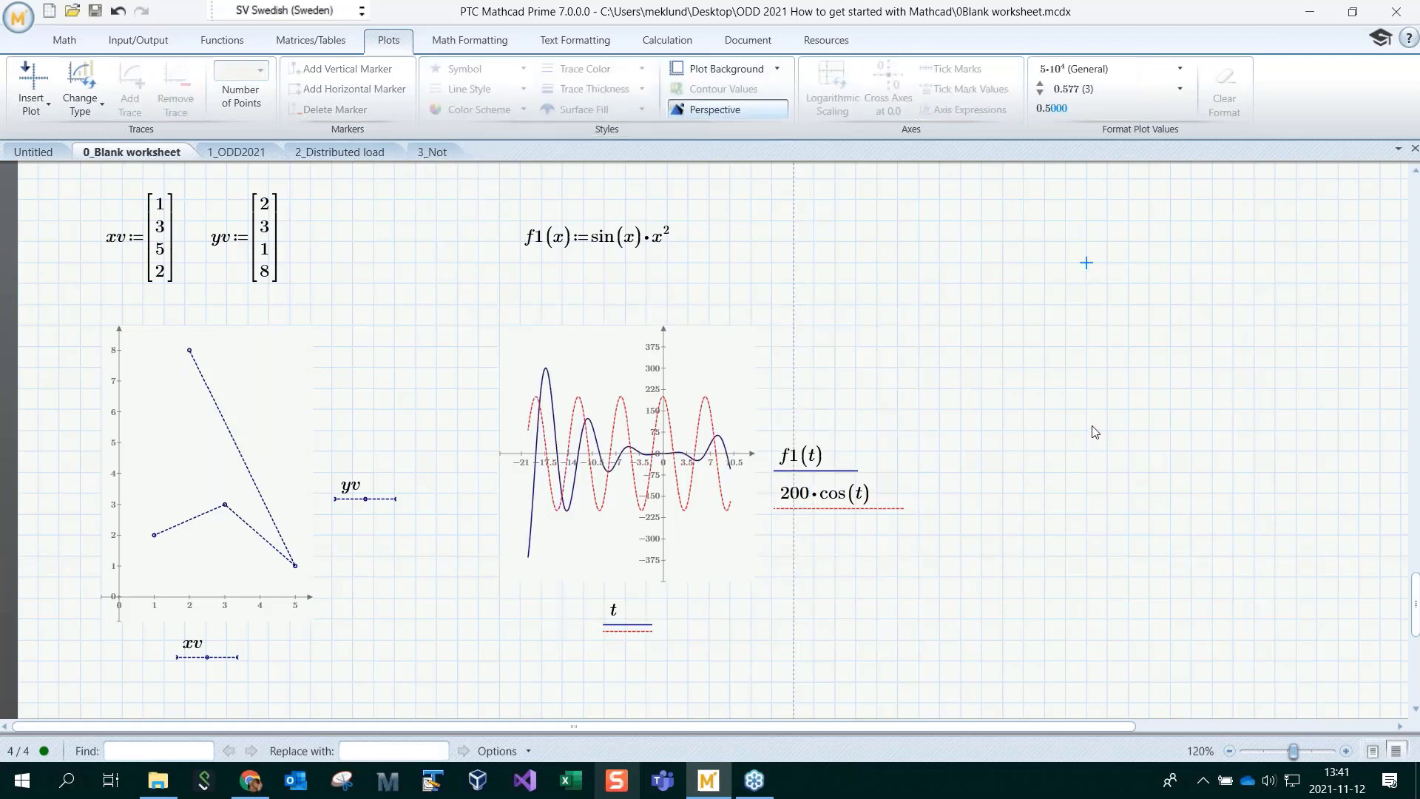
Enter 2 kW in the free space below the two plots, picking kW from the built-in power units
{"action": "scroll", "coordinate": [1094, 432], "scroll_direction": "down", "scroll_amount": 3}
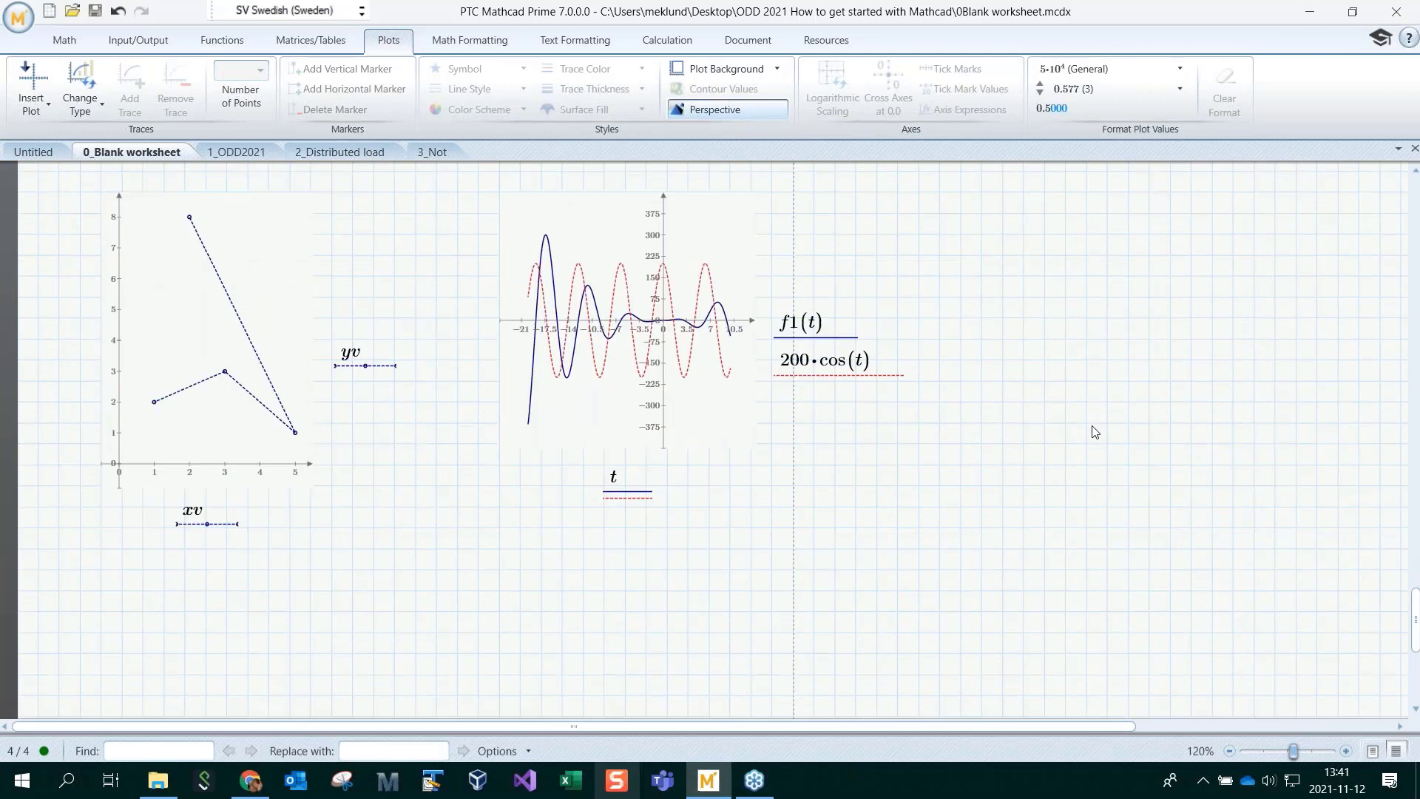
{"action": "scroll", "coordinate": [1095, 432], "scroll_direction": "up", "scroll_amount": 3}
{"action": "scroll", "coordinate": [1095, 432], "scroll_direction": "down", "scroll_amount": 2}
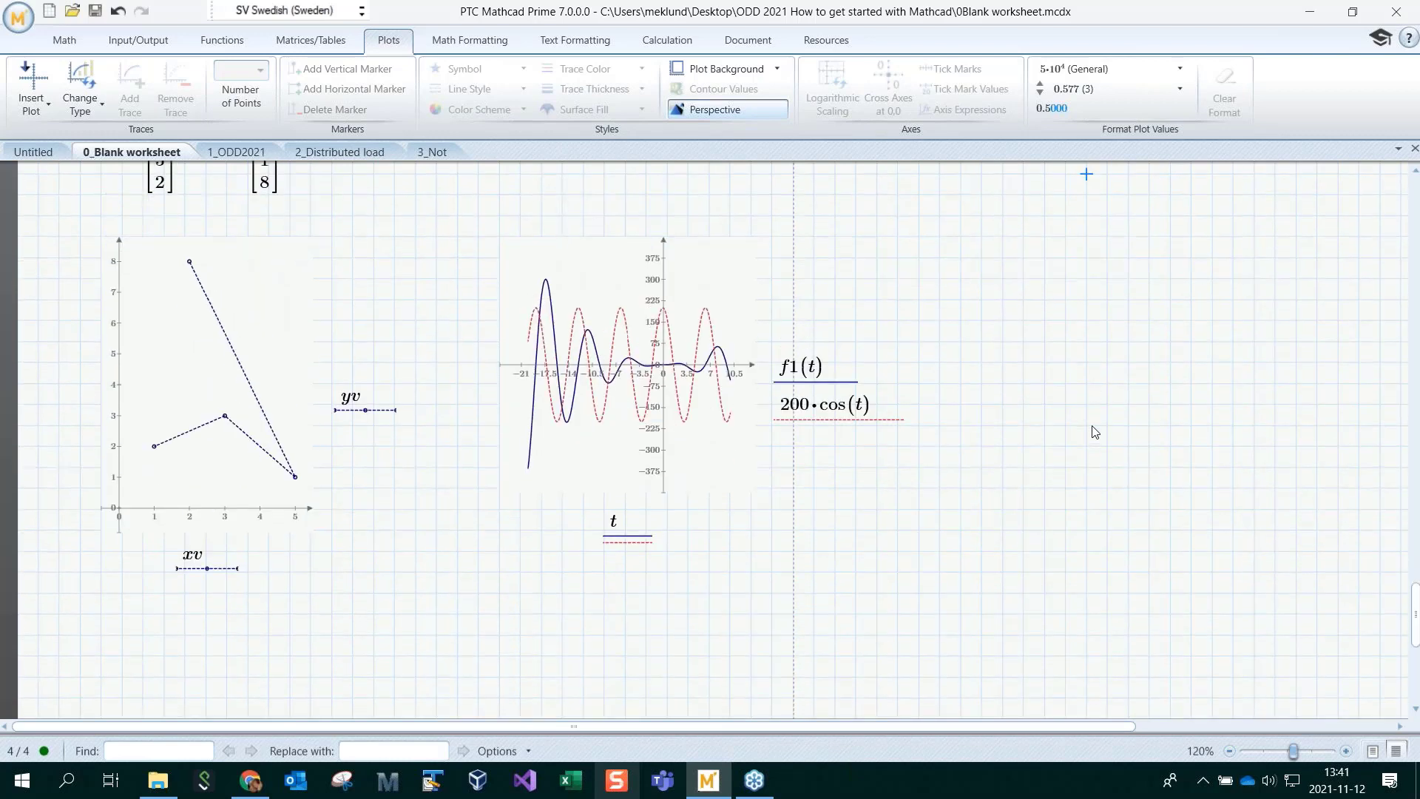
{"action": "scroll", "coordinate": [1094, 432], "scroll_direction": "down", "scroll_amount": 1}
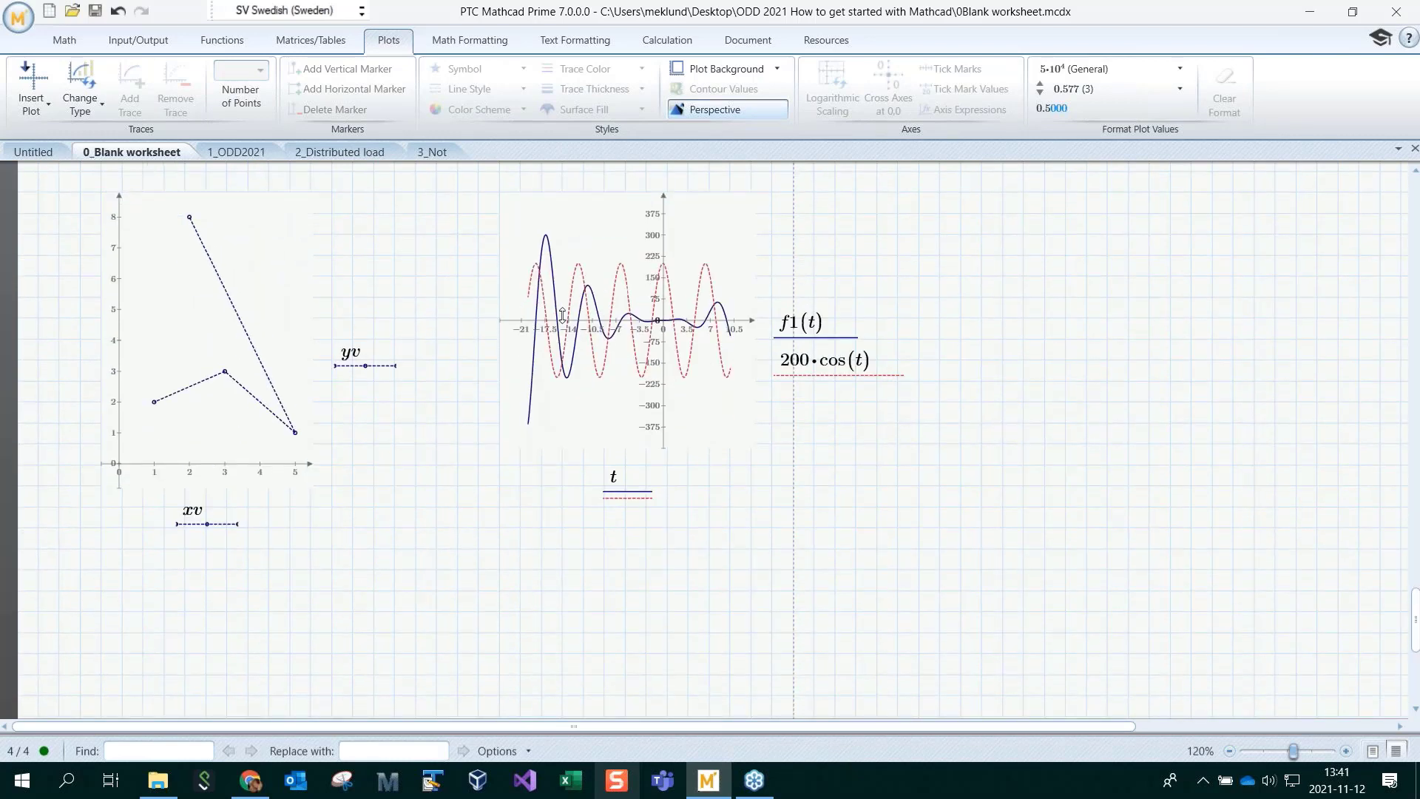
{"action": "left_click", "coordinate": [60, 611]}
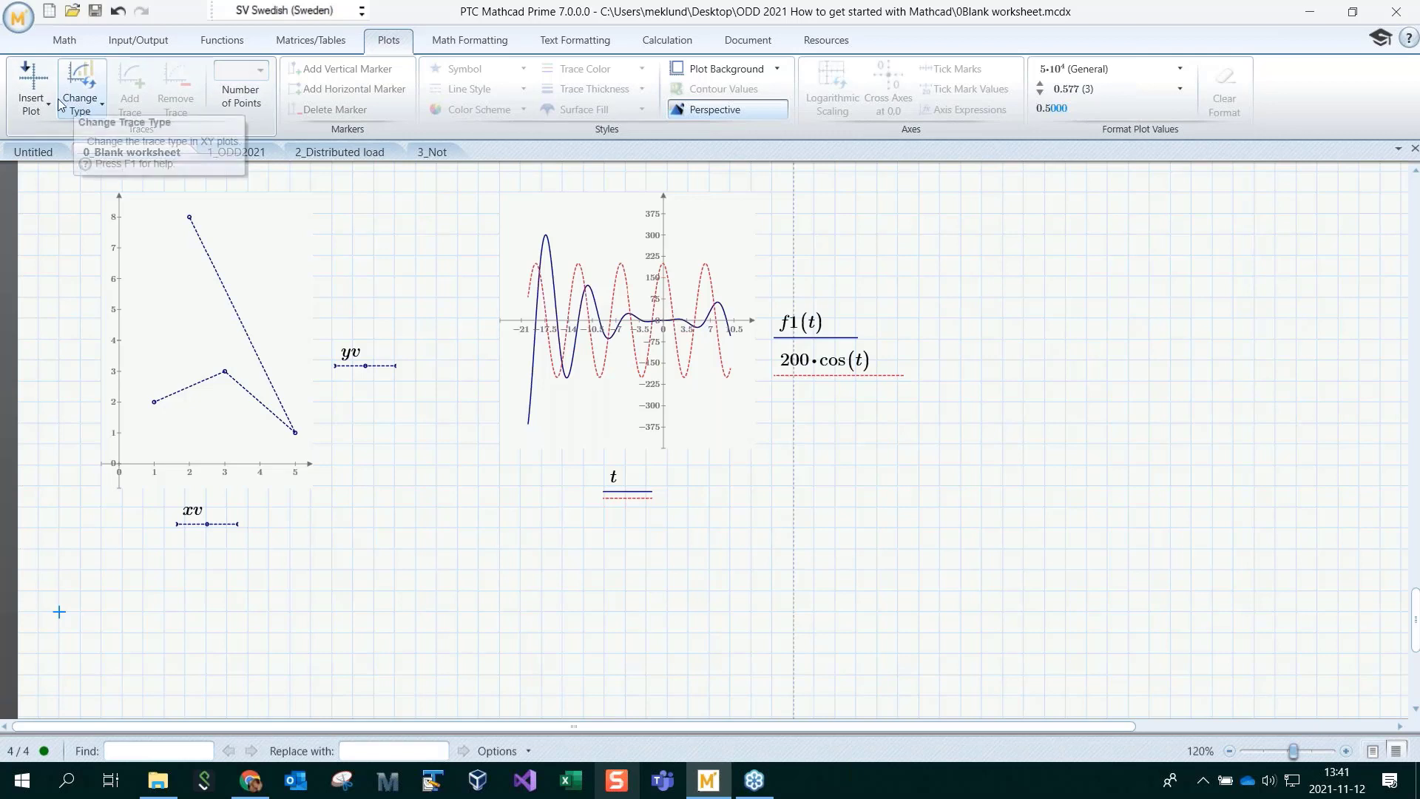
{"action": "left_click", "coordinate": [65, 43]}
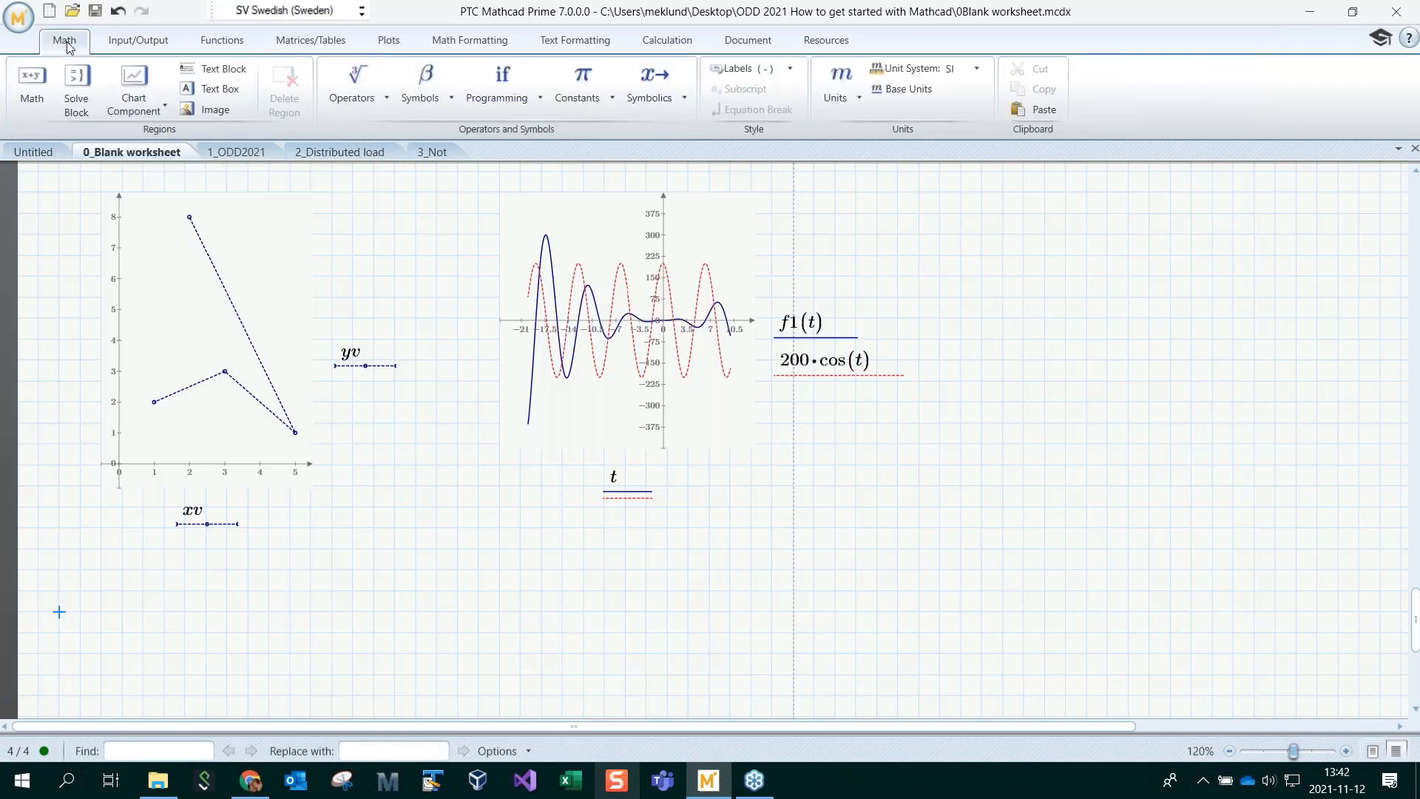
{"action": "left_click", "coordinate": [159, 108]}
{"action": "scroll", "coordinate": [961, 489], "scroll_direction": "down", "scroll_amount": 3}
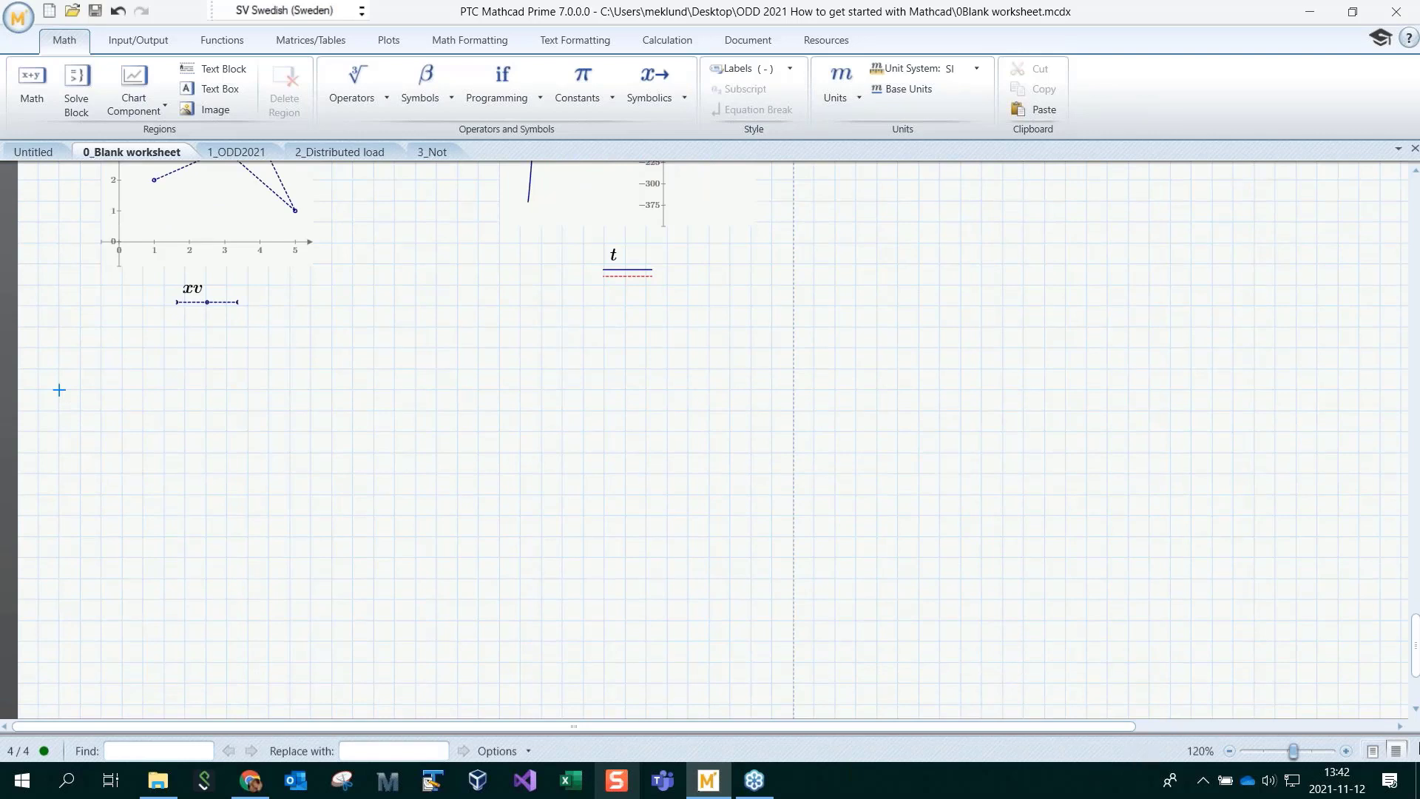
{"action": "type", "text": "2"}
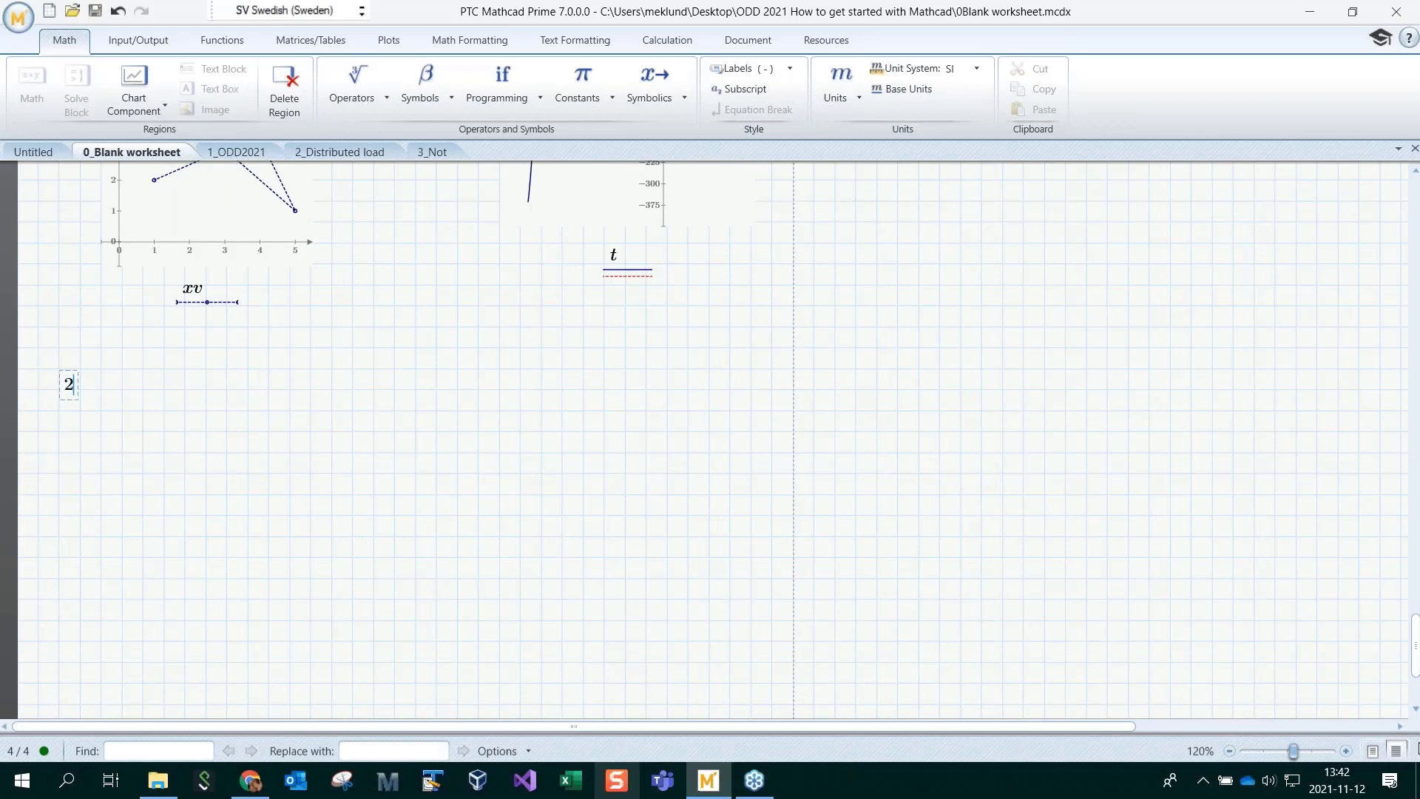
{"action": "left_click", "coordinate": [845, 94]}
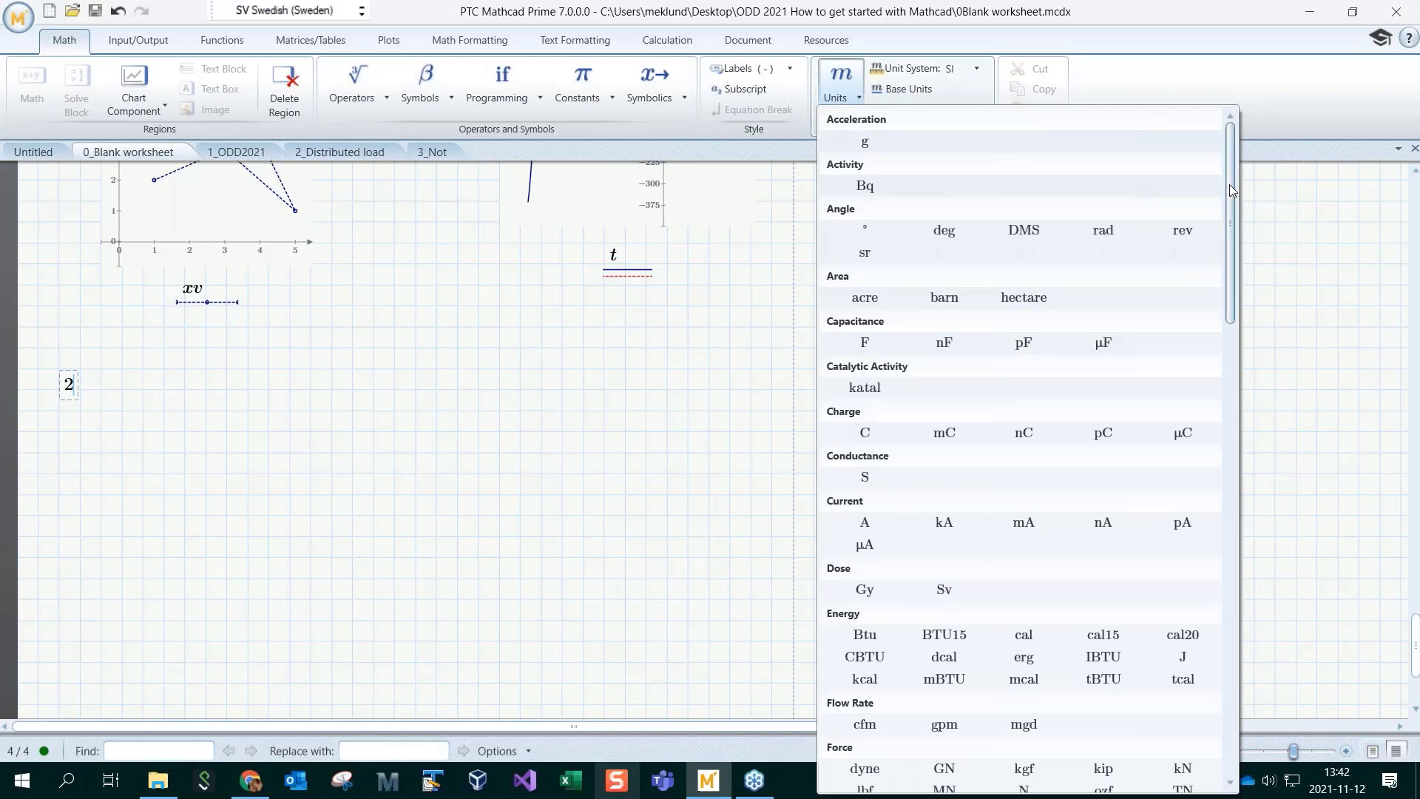
{"action": "left_click_drag", "start_coordinate": [1229, 185], "coordinate": [1224, 557]}
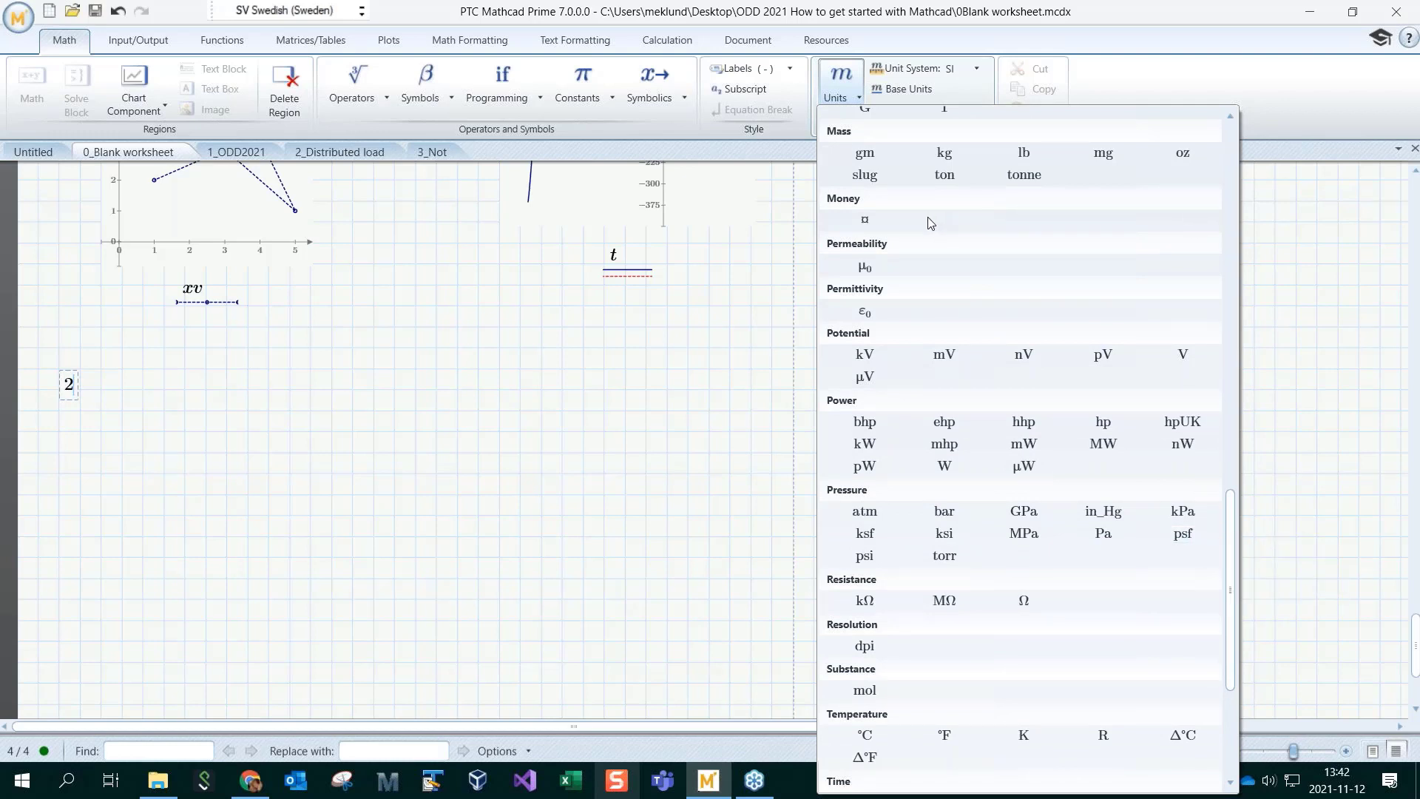
{"action": "left_click", "coordinate": [863, 444]}
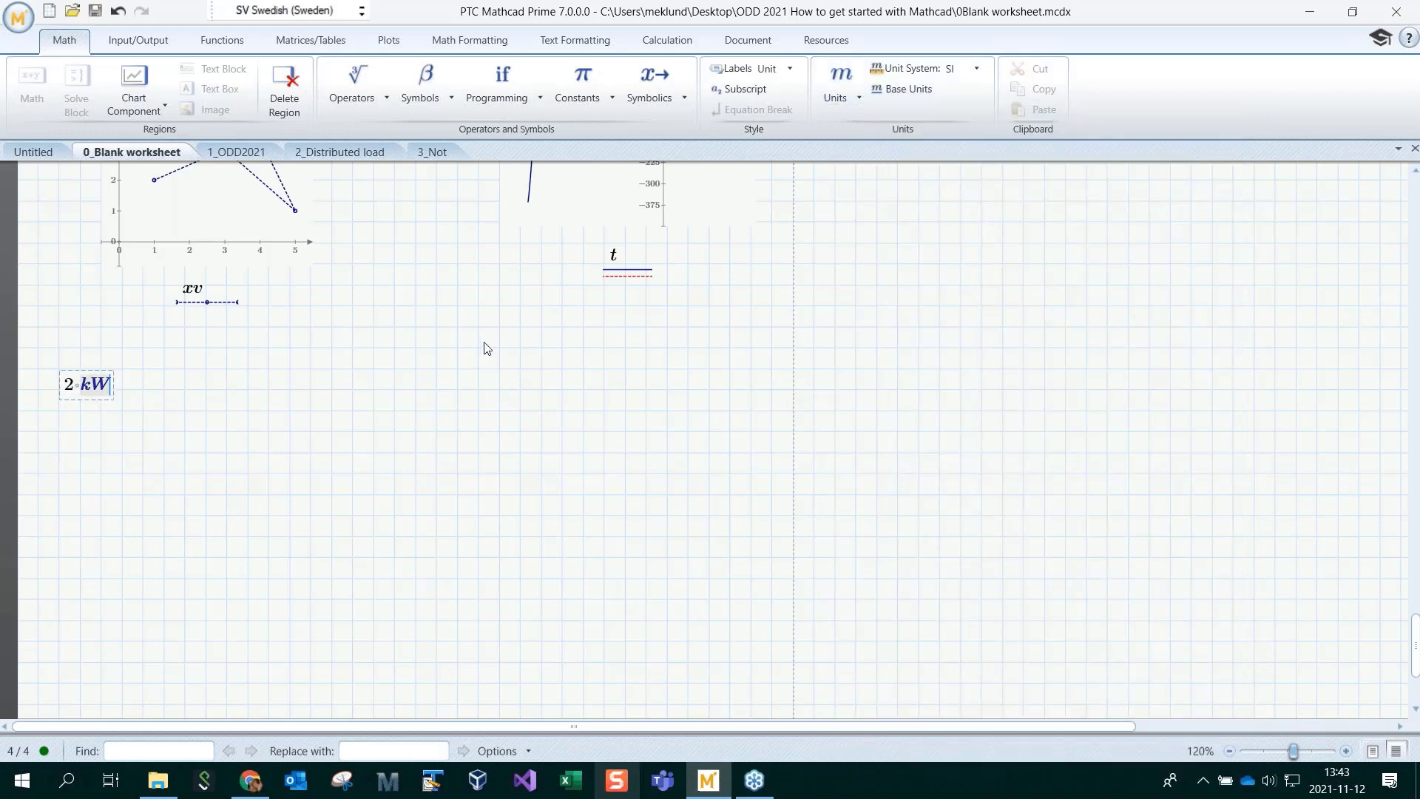
Divide the 2 kW by 230 V and evaluate the expression
{"action": "type", "text": "/"}
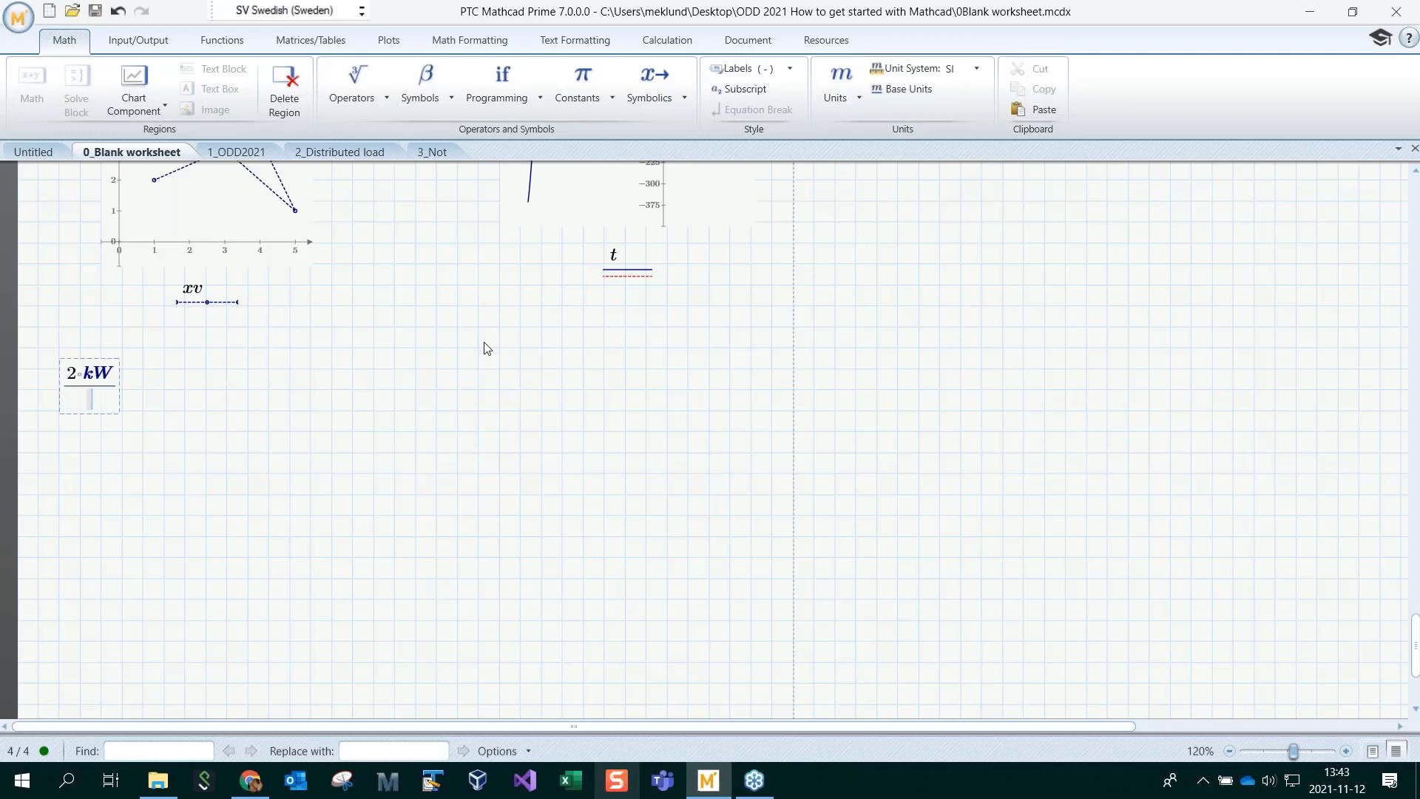
{"action": "type", "text": "230 "}
{"action": "type", "text": "V"}
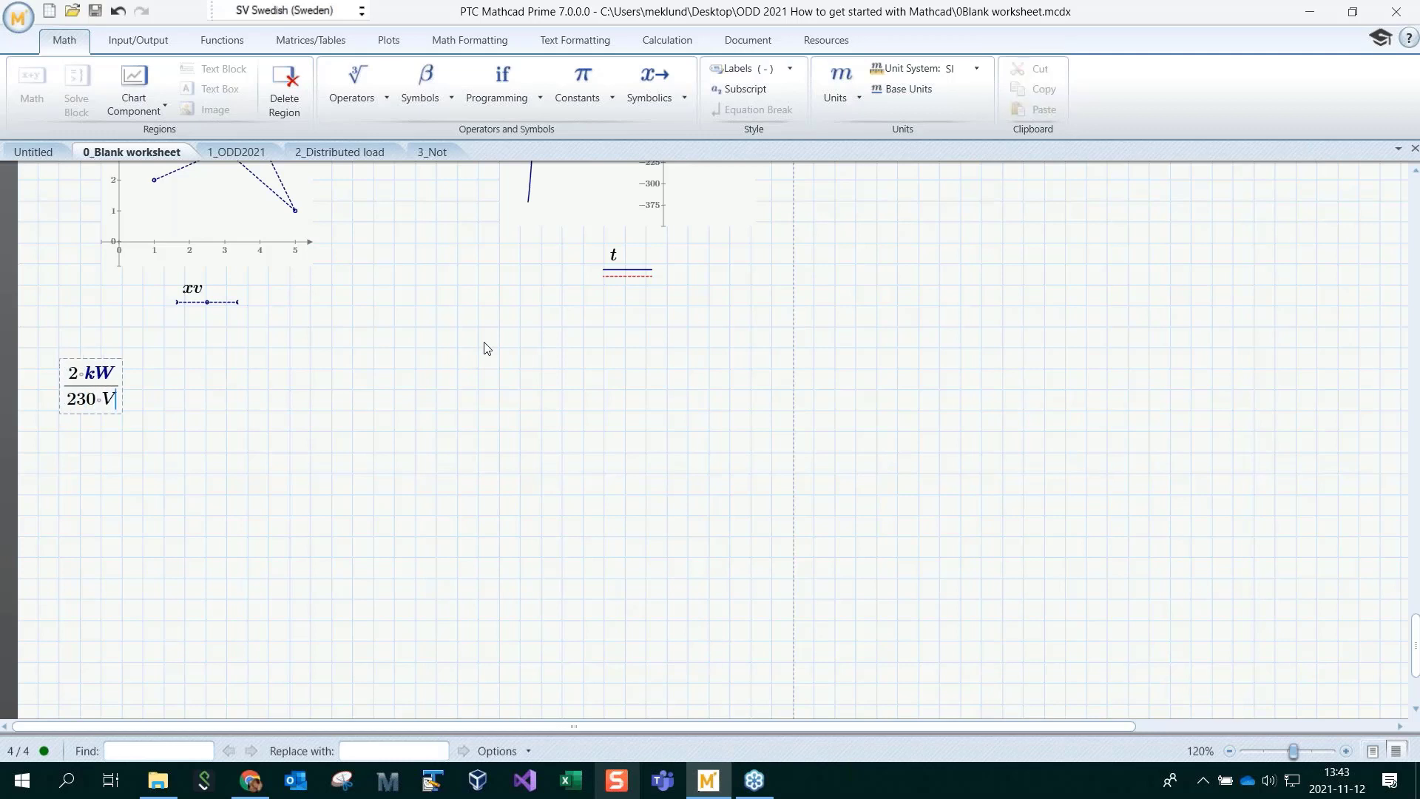
{"action": "type", "text": "=8.696·A"}
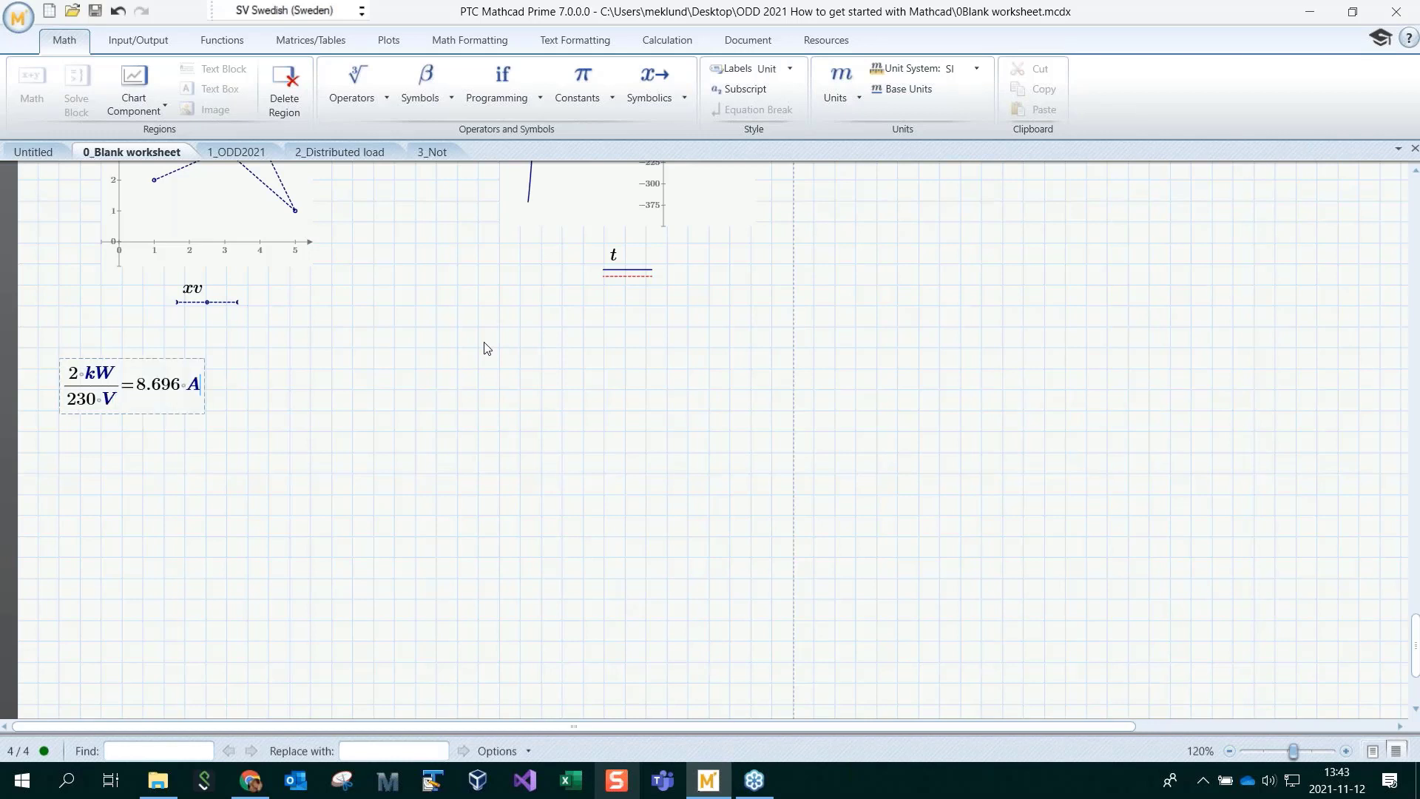
{"action": "left_click", "coordinate": [452, 357]}
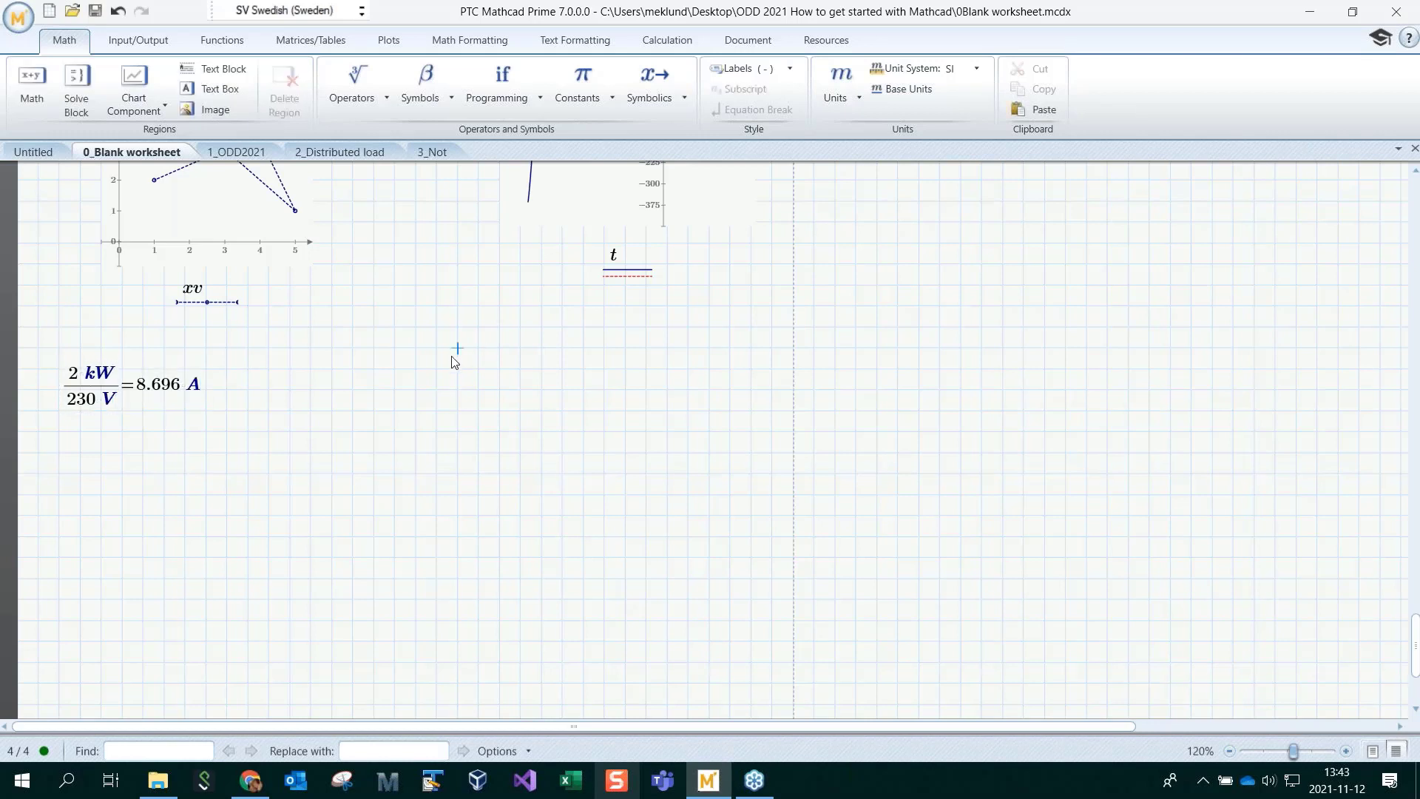
{"action": "left_click", "coordinate": [74, 405]}
{"action": "left_click", "coordinate": [144, 473]}
{"action": "left_click", "coordinate": [146, 390]}
{"action": "left_click", "coordinate": [227, 453]}
{"action": "scroll", "coordinate": [389, 461], "scroll_direction": "down", "scroll_amount": 3}
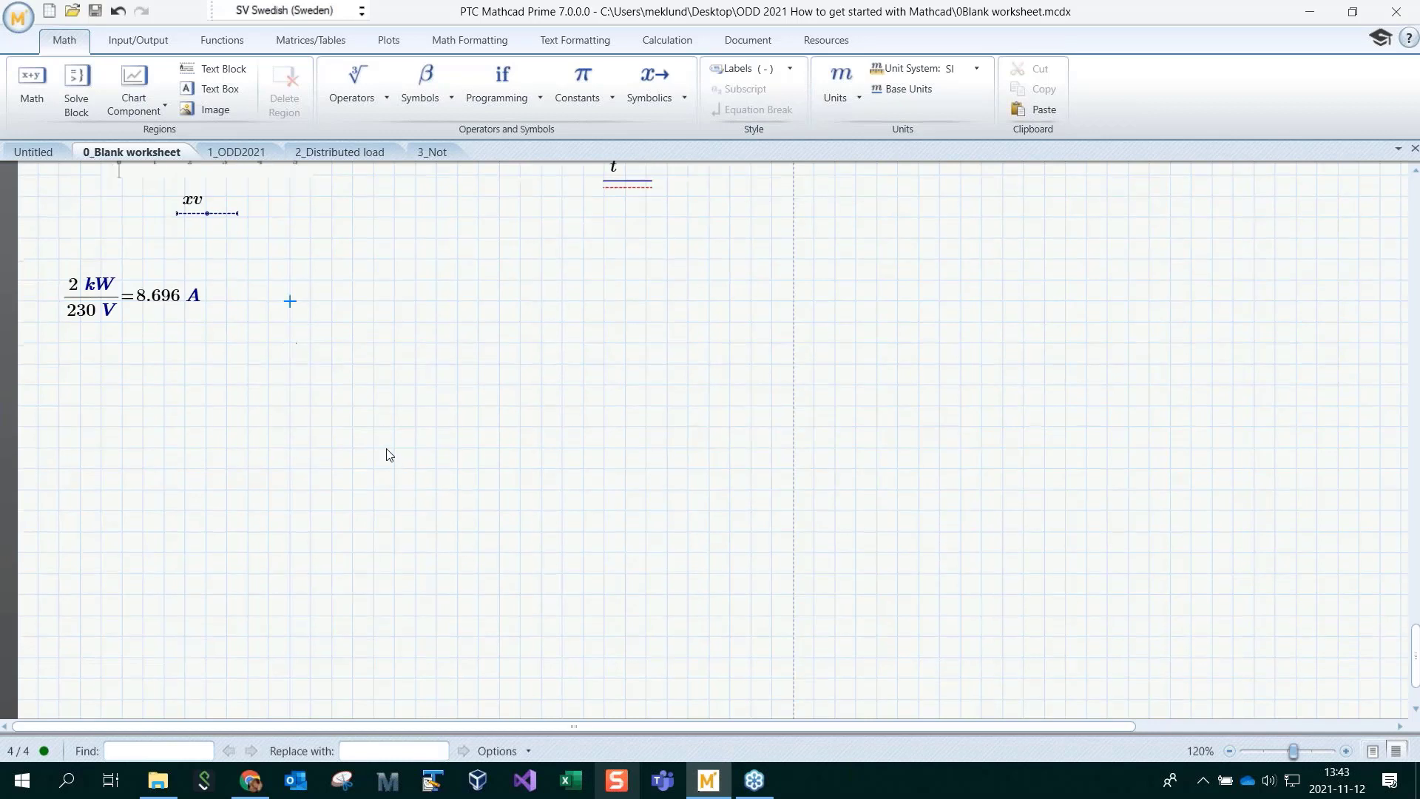
Copy the Vol_frustum(2,3,4) call from the cone section and paste it as an unevaluated expression below the 2 kW / 230 V calculation
{"action": "left_click", "coordinate": [137, 400]}
{"action": "scroll", "coordinate": [665, 518], "scroll_direction": "up", "scroll_amount": 15}
{"action": "scroll", "coordinate": [709, 439], "scroll_direction": "up", "scroll_amount": 20}
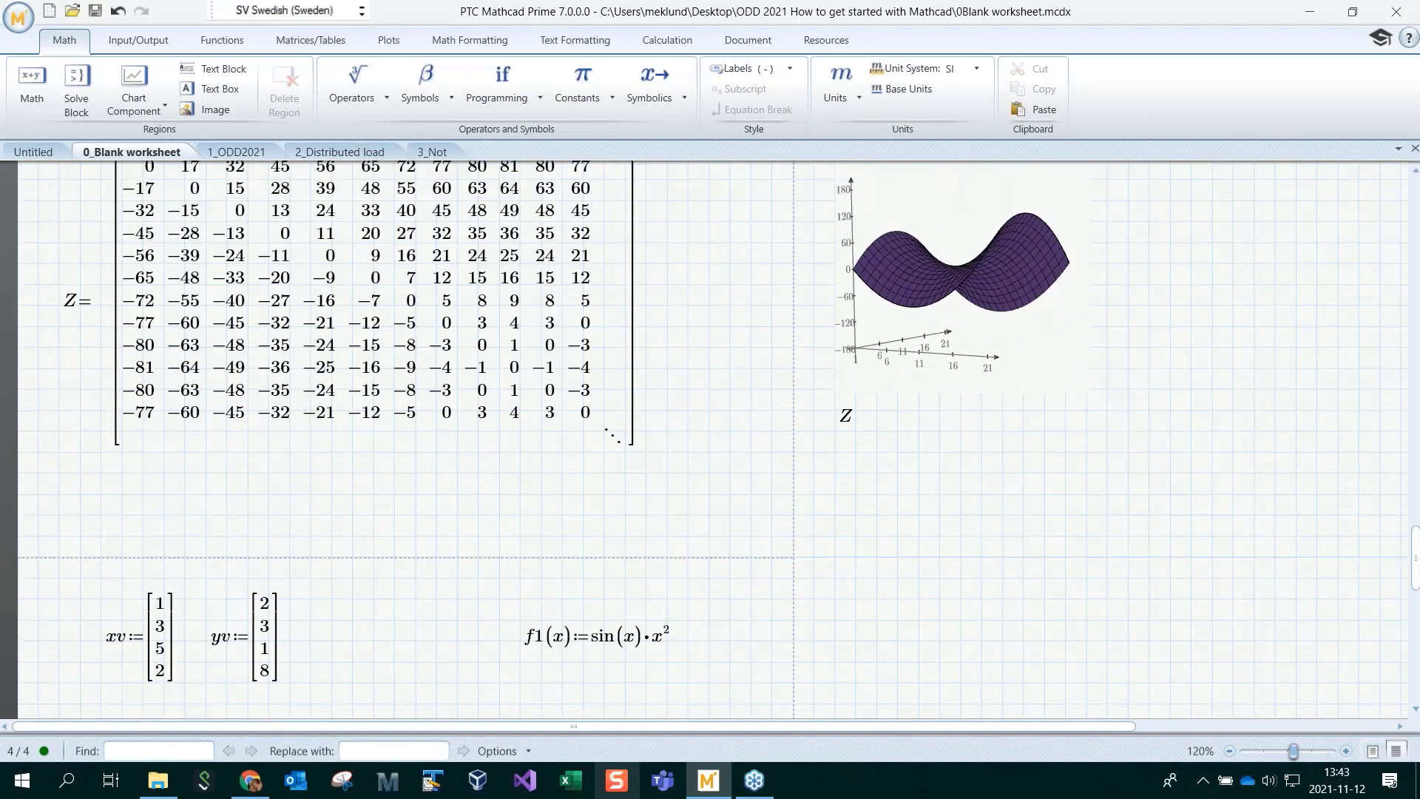
{"action": "scroll", "coordinate": [670, 503], "scroll_direction": "up", "scroll_amount": 5}
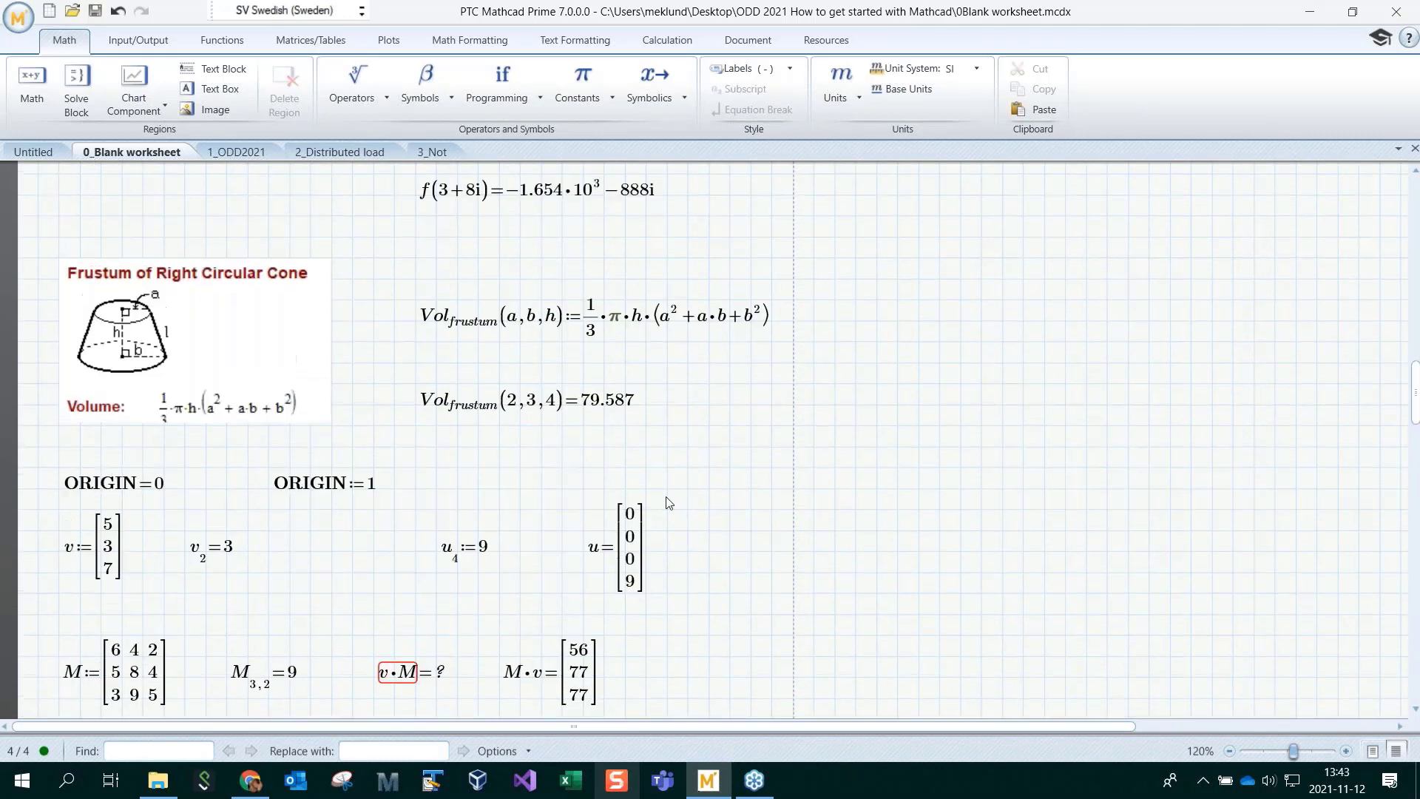
{"action": "left_click", "coordinate": [429, 320]}
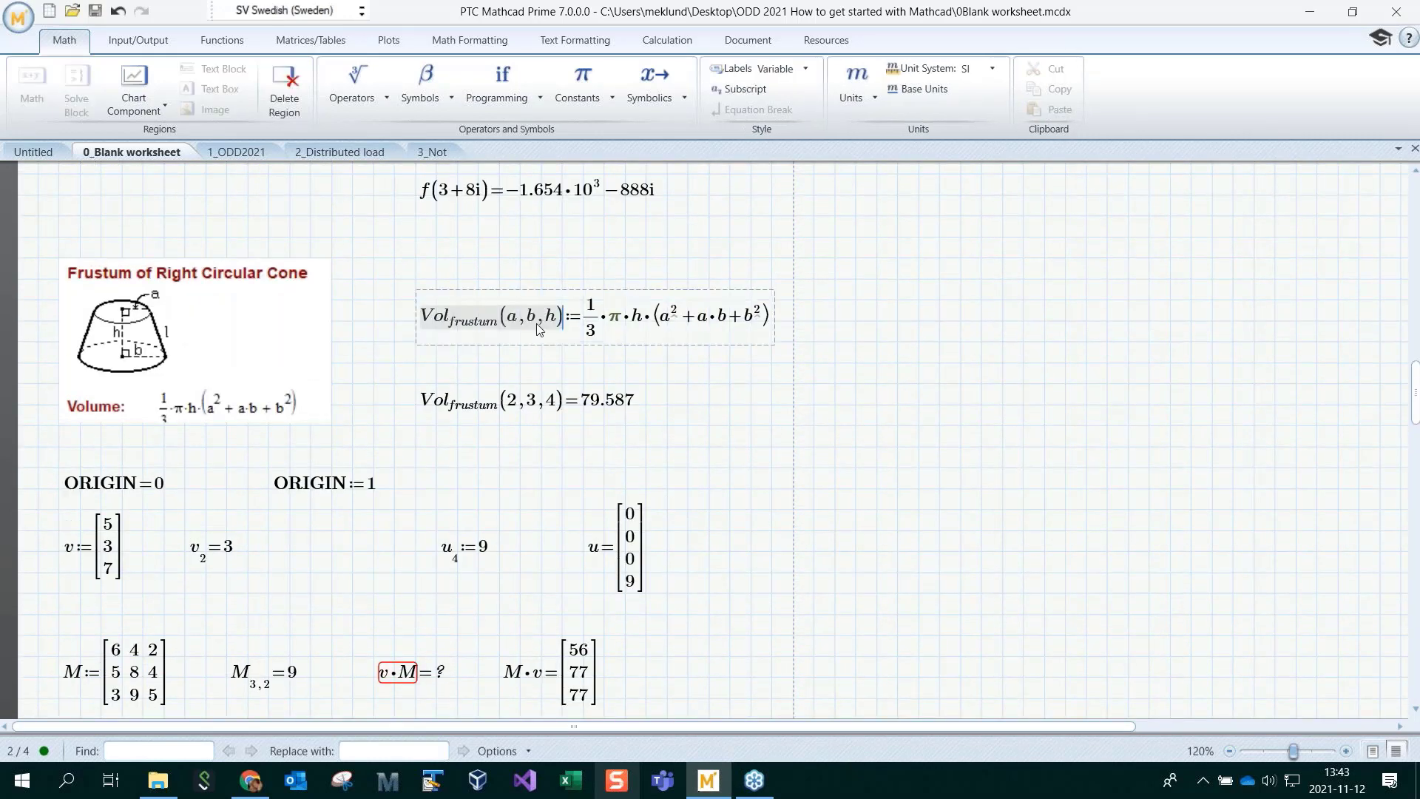
{"action": "left_click", "coordinate": [532, 408]}
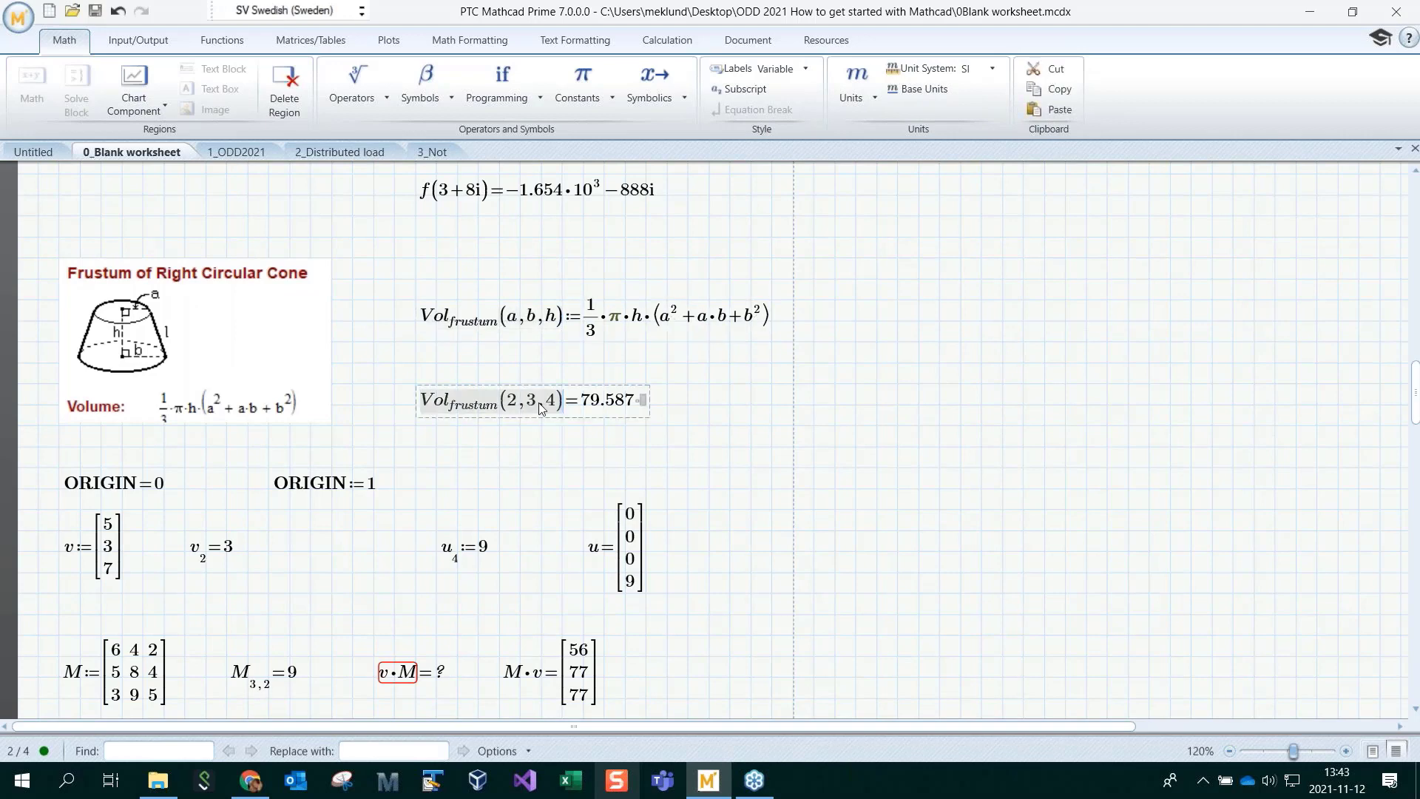
{"action": "scroll", "coordinate": [1017, 523], "scroll_direction": "down", "scroll_amount": 3}
{"action": "scroll", "coordinate": [1016, 523], "scroll_direction": "down", "scroll_amount": 20}
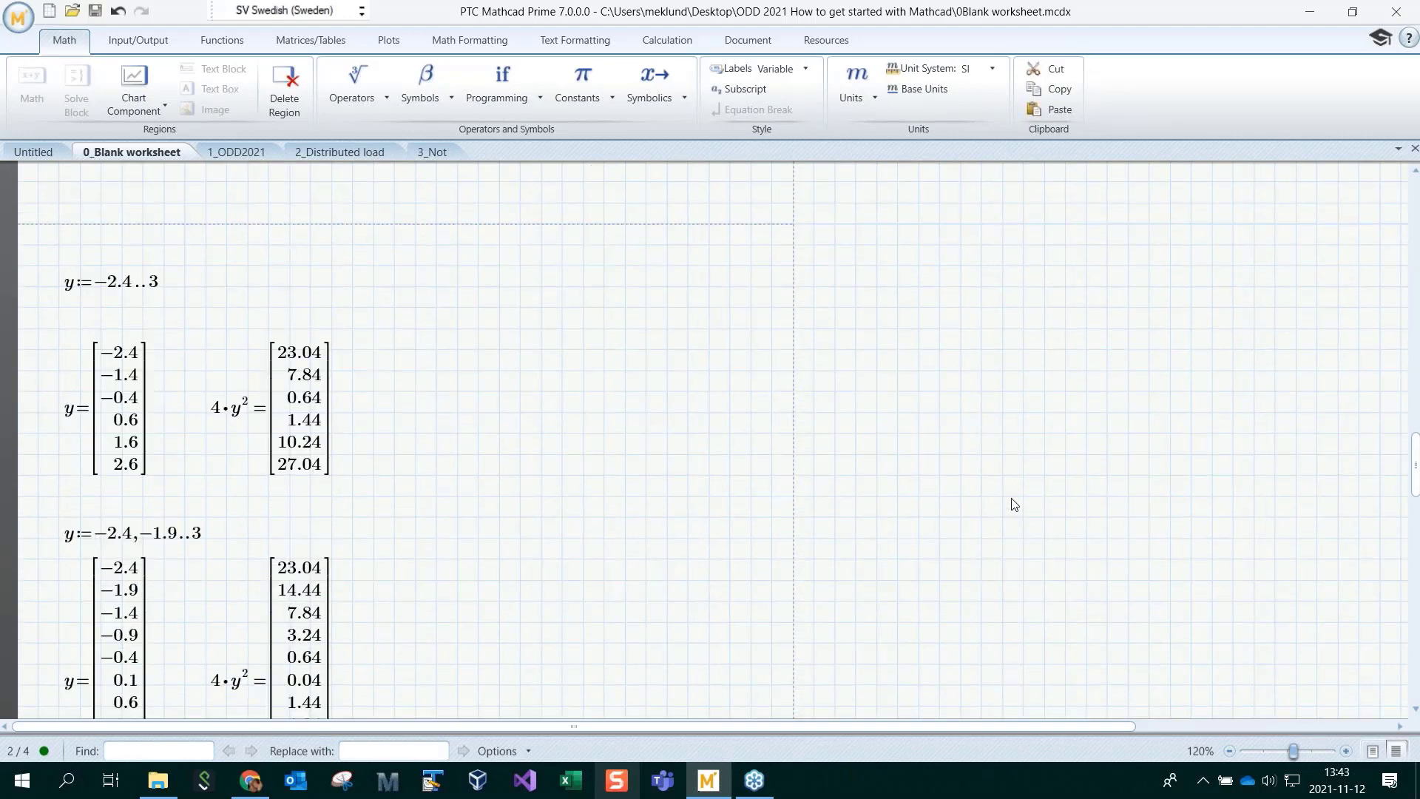
{"action": "scroll", "coordinate": [1014, 503], "scroll_direction": "down", "scroll_amount": 11}
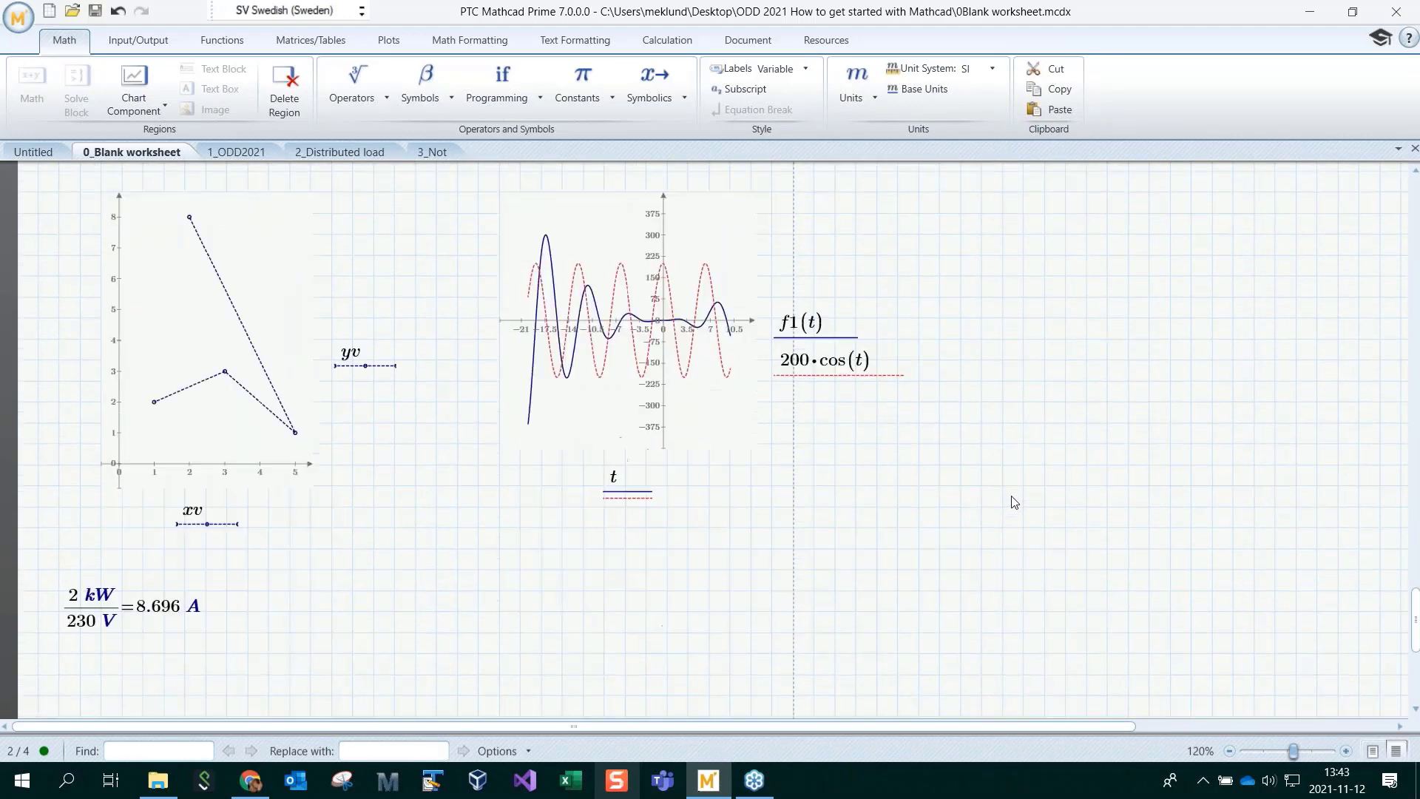
{"action": "left_click", "coordinate": [186, 474]}
{"action": "type", "text": "Vol_frustum(2,3,4)"}
{"action": "left_click", "coordinate": [373, 536]}
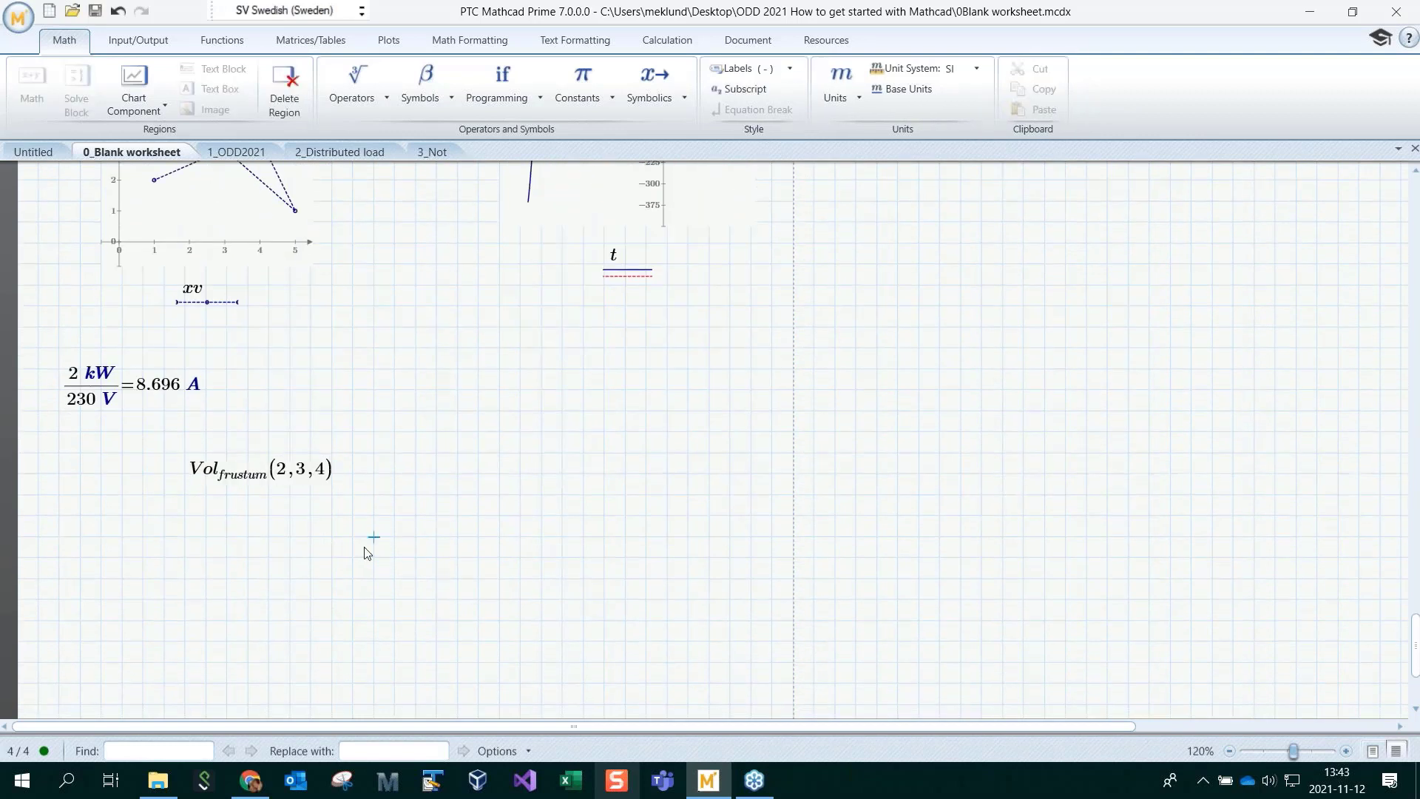
Give the copied Vol_frustum arguments the units 2 cm, 3 in and 4 mm, and evaluate the volume
{"action": "left_click", "coordinate": [282, 477]}
{"action": "type", "text": "cm"}
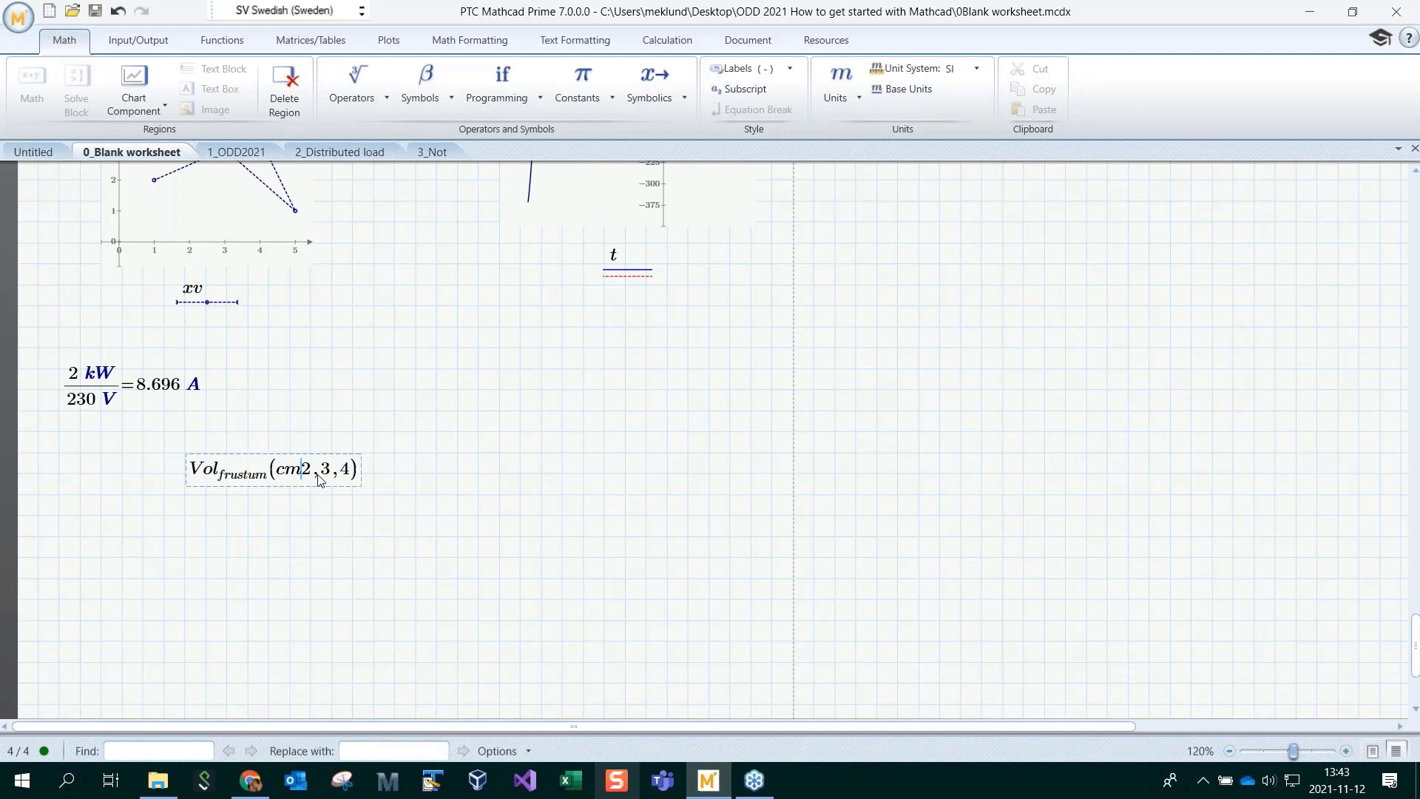
{"action": "key", "text": "BackSpace"}
{"action": "key", "text": "BackSpace"}
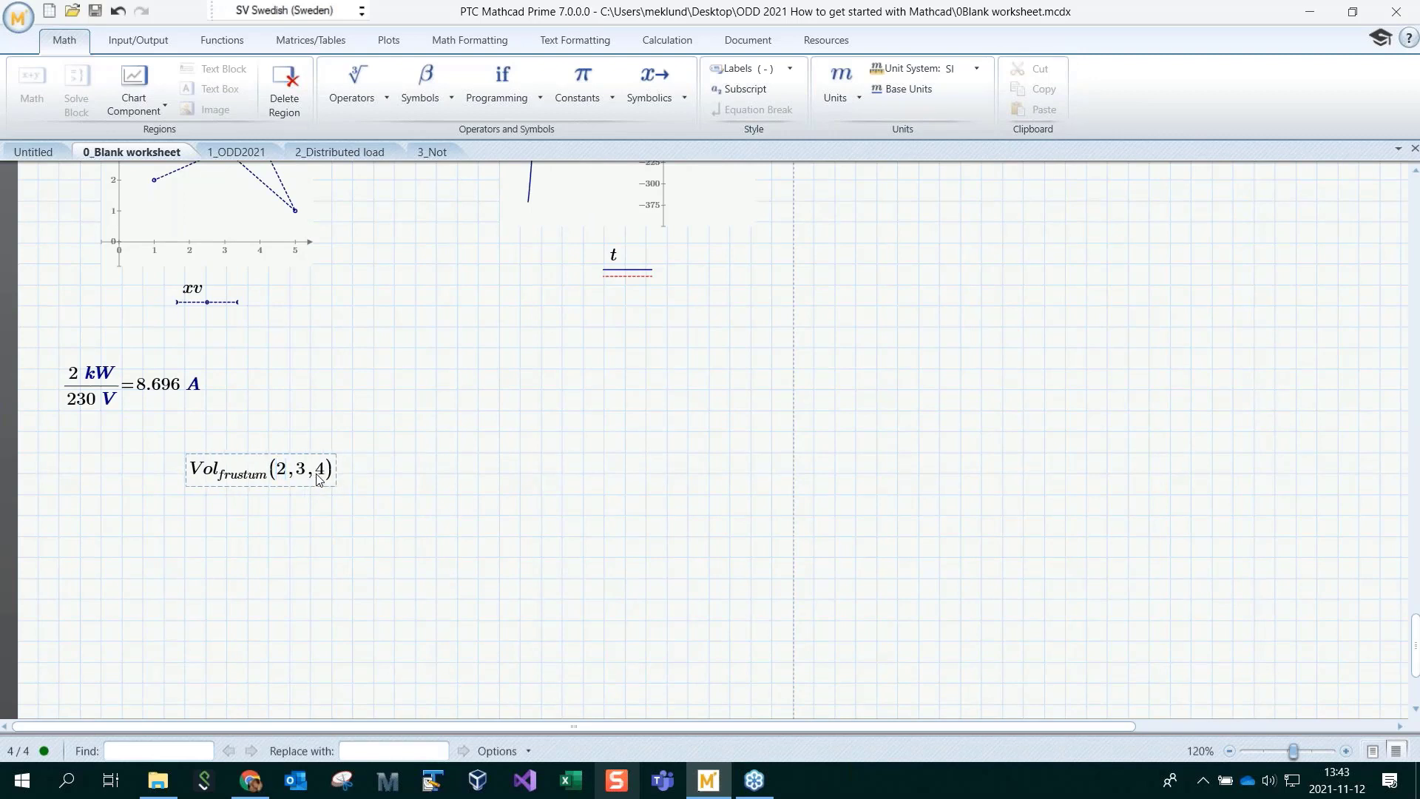
{"action": "type", "text": "cm"}
{"action": "key", "text": "Right"}
{"action": "key", "text": "Right"}
{"action": "type", "text": "in"}
{"action": "key", "text": "Right"}
{"action": "key", "text": "Right"}
{"action": "type", "text": "mm)="}
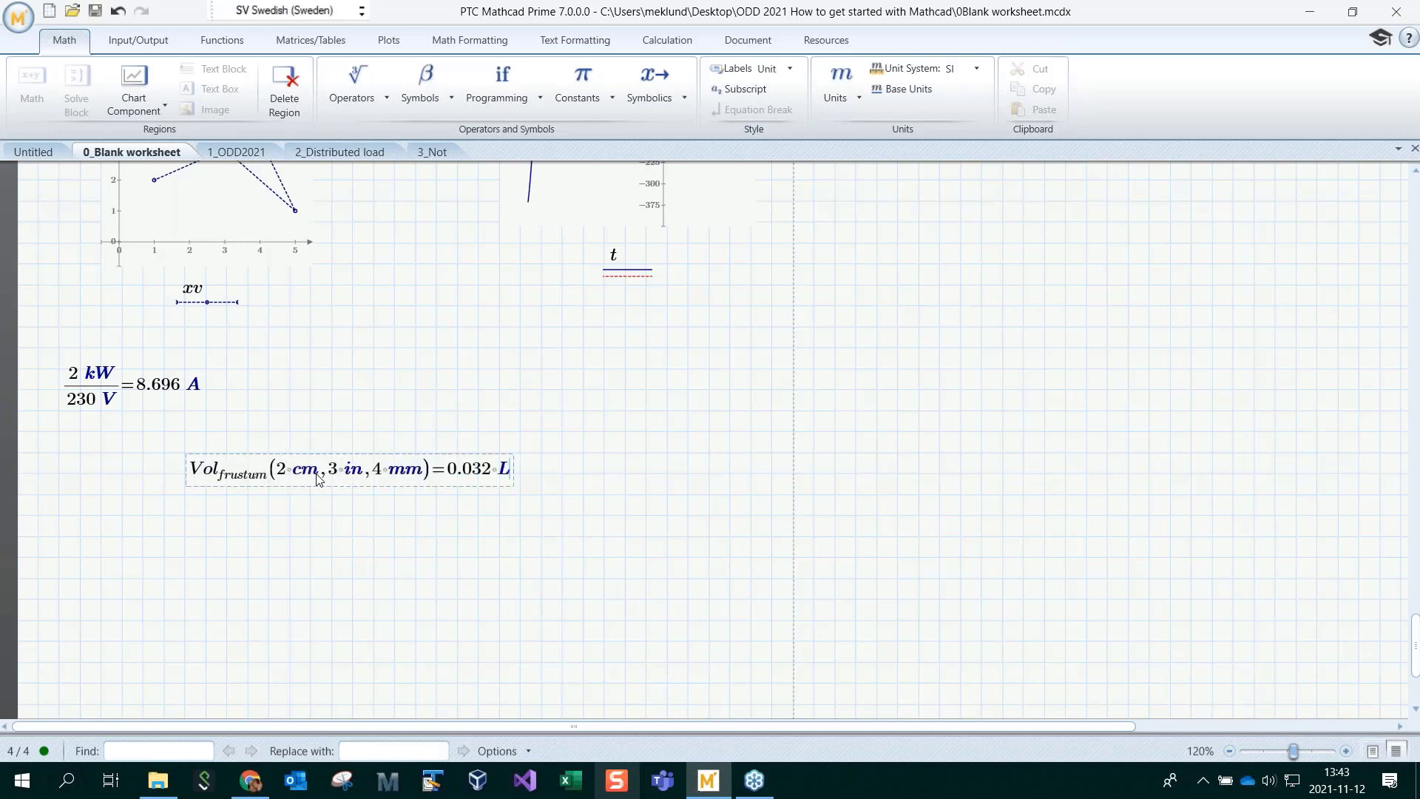
{"action": "left_click", "coordinate": [354, 538]}
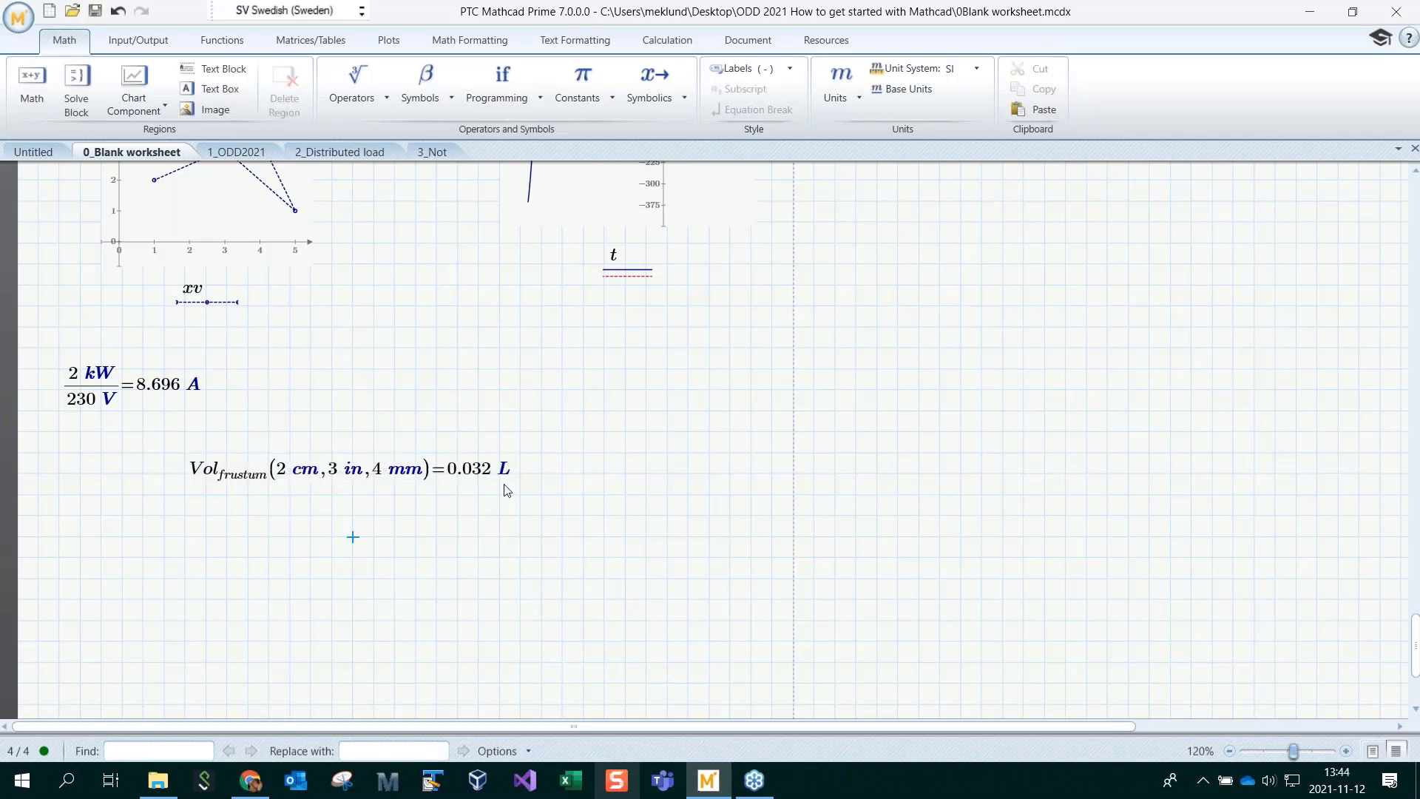
Change the unit of the frustum volume result to cm³
{"action": "left_click", "coordinate": [509, 476]}
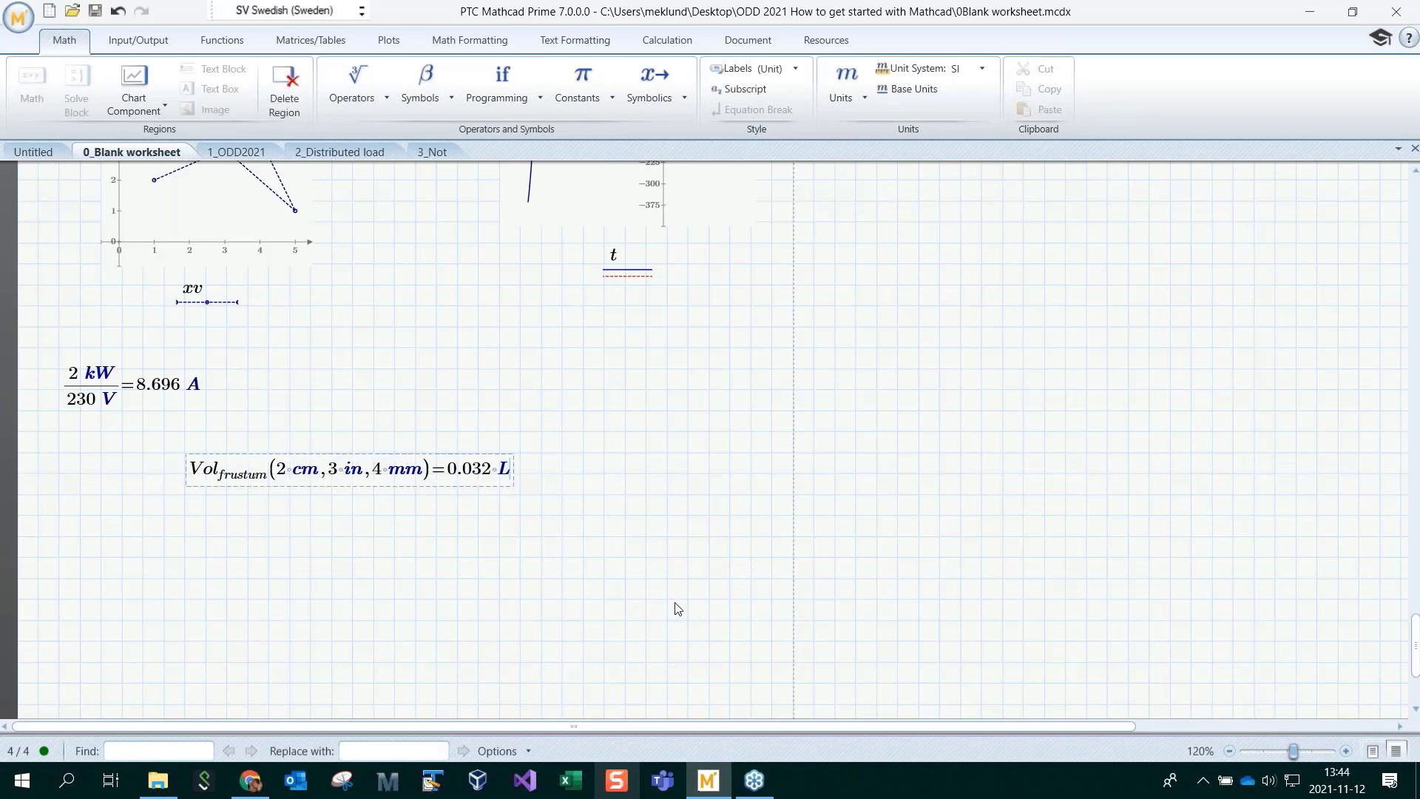
{"action": "key", "text": "BackSpace"}
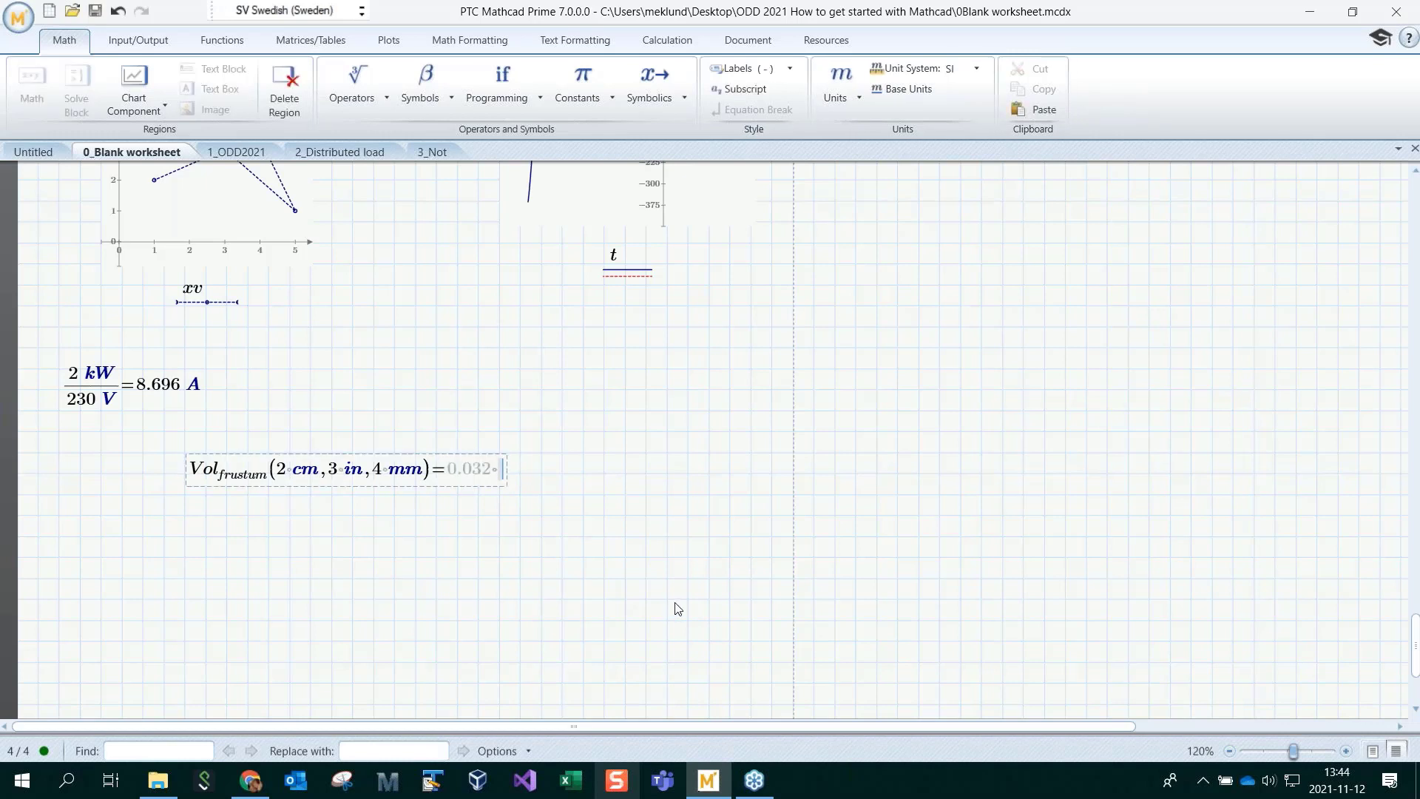
{"action": "type", "text": "cm"}
{"action": "key", "text": "Return"}
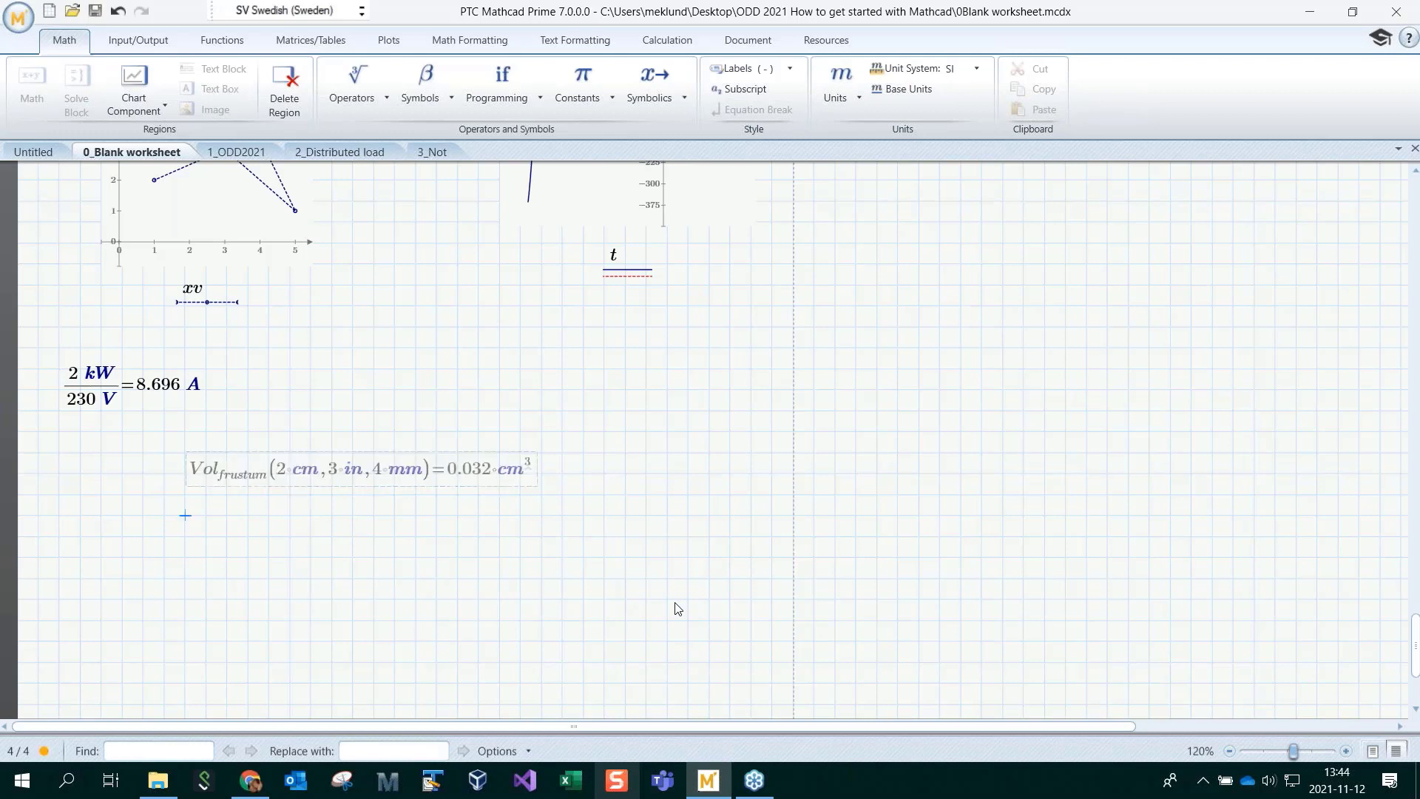
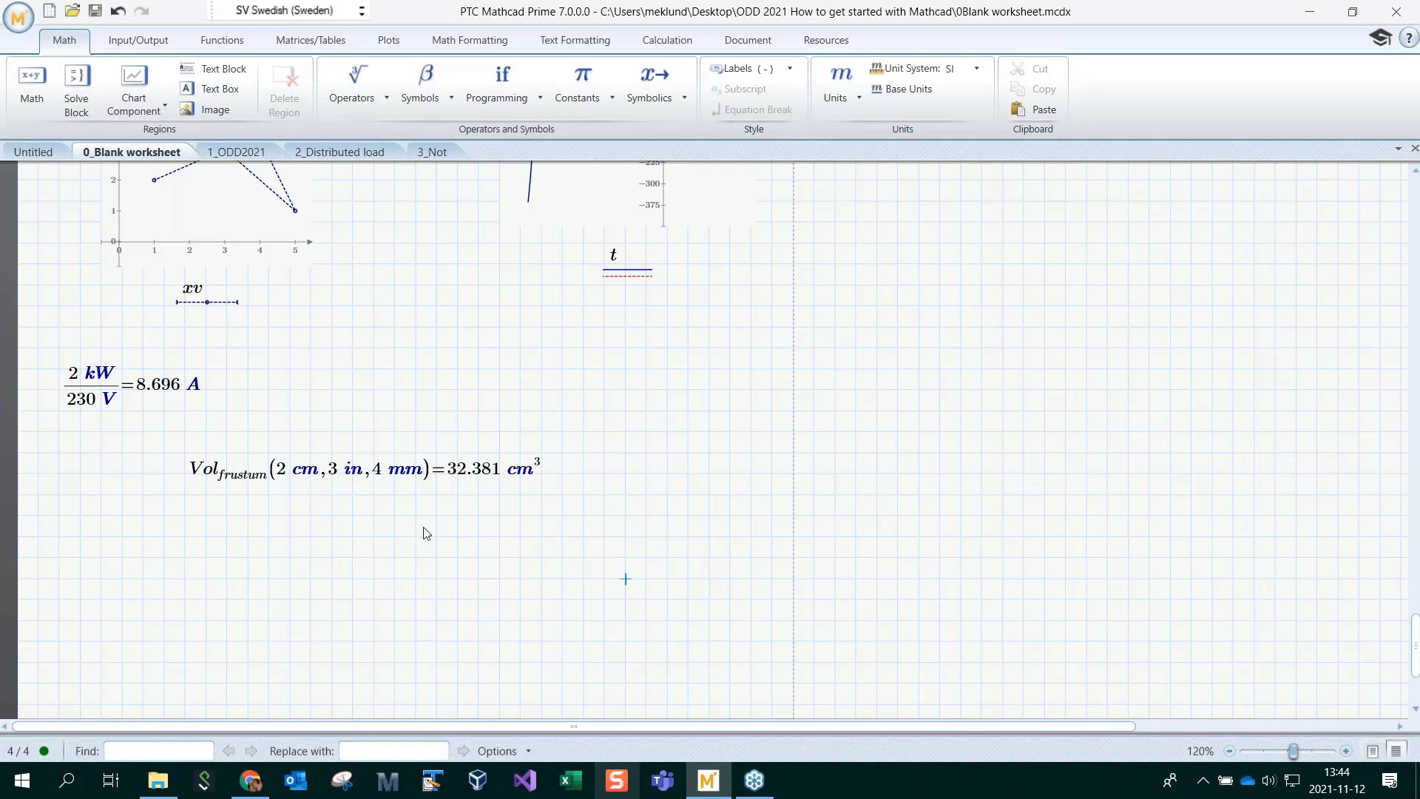
Copy the ρ "Choose metal" combo box from the earlier section and paste it below the frustum volume calculation
{"action": "scroll", "coordinate": [429, 526], "scroll_direction": "up", "scroll_amount": 15}
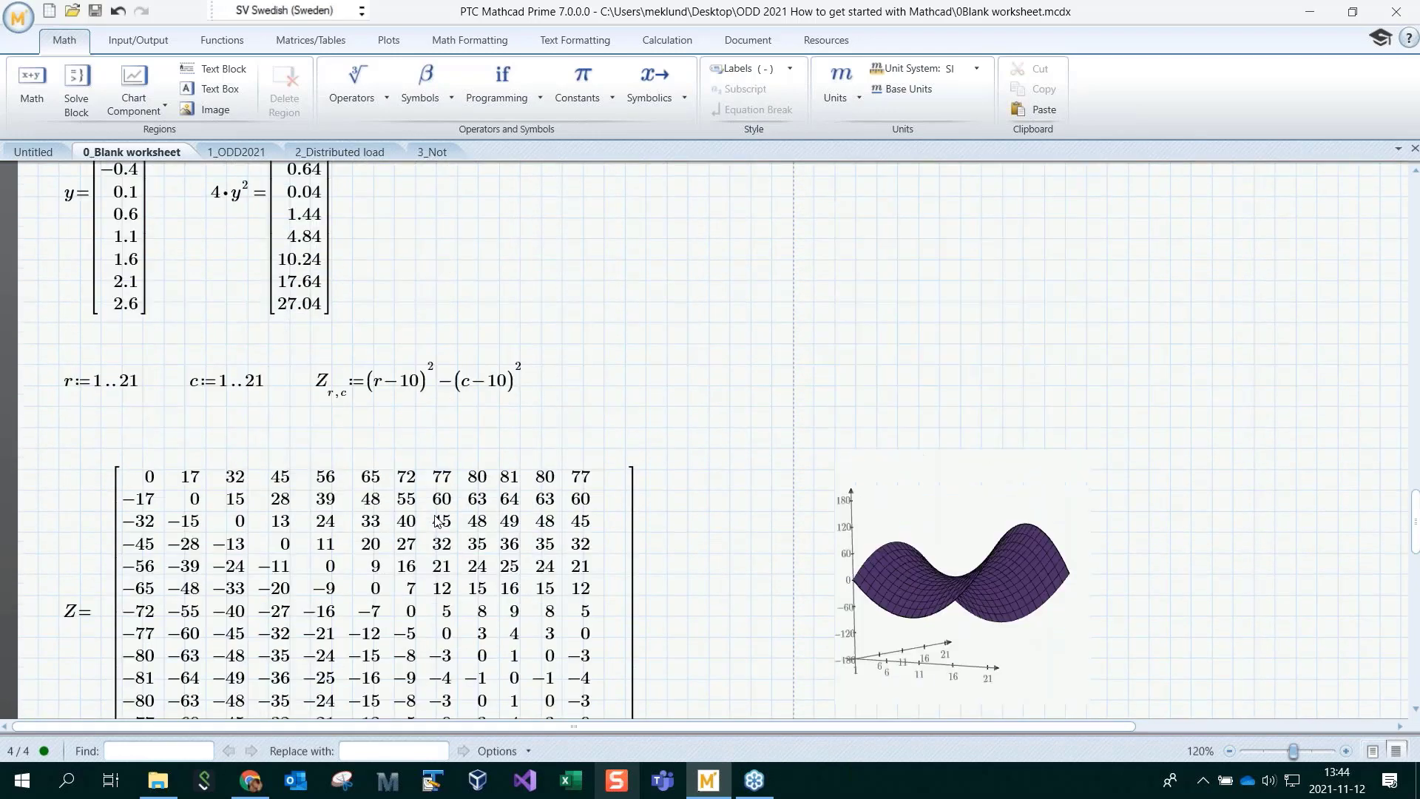
{"action": "scroll", "coordinate": [437, 521], "scroll_direction": "up", "scroll_amount": 20}
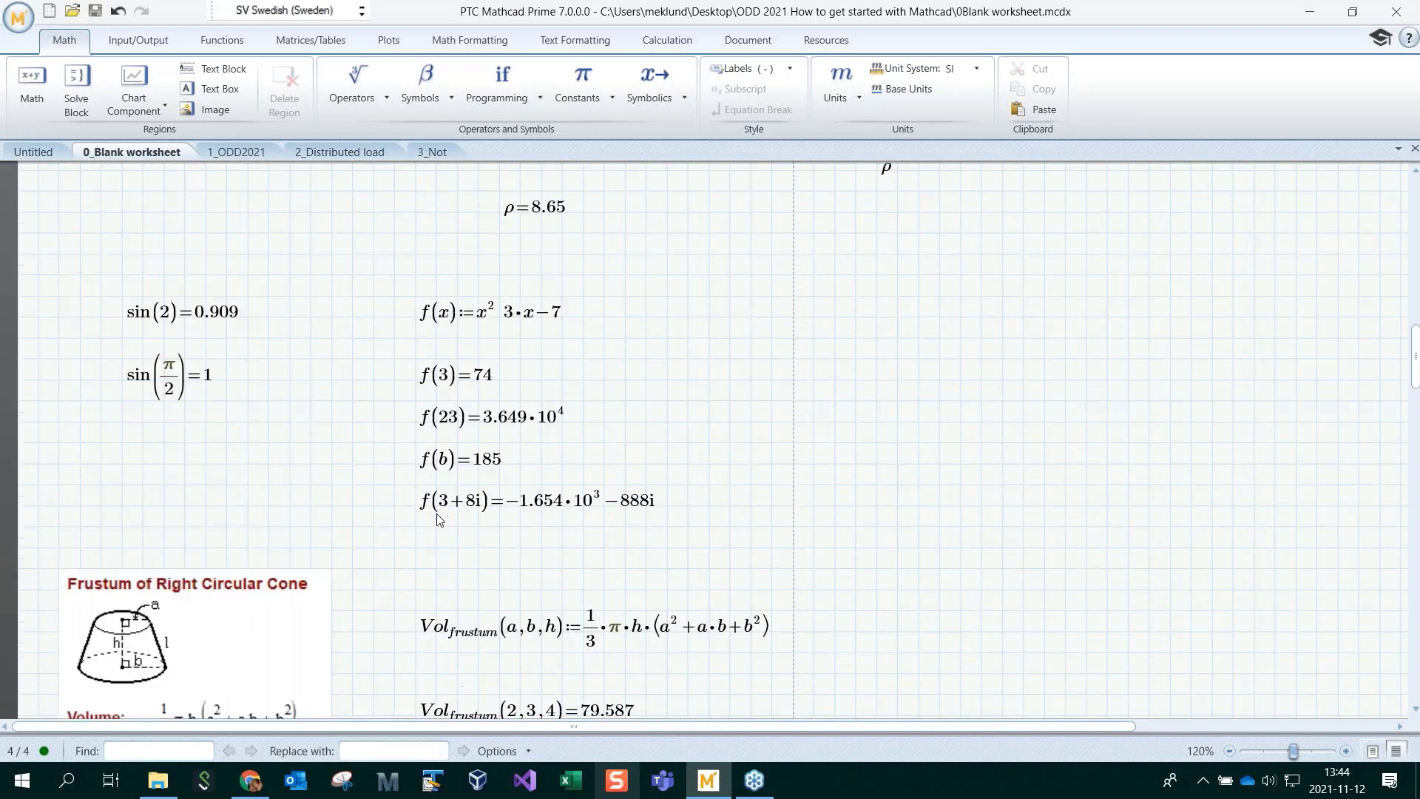
{"action": "scroll", "coordinate": [437, 513], "scroll_direction": "up", "scroll_amount": 6}
{"action": "left_click", "coordinate": [656, 339]}
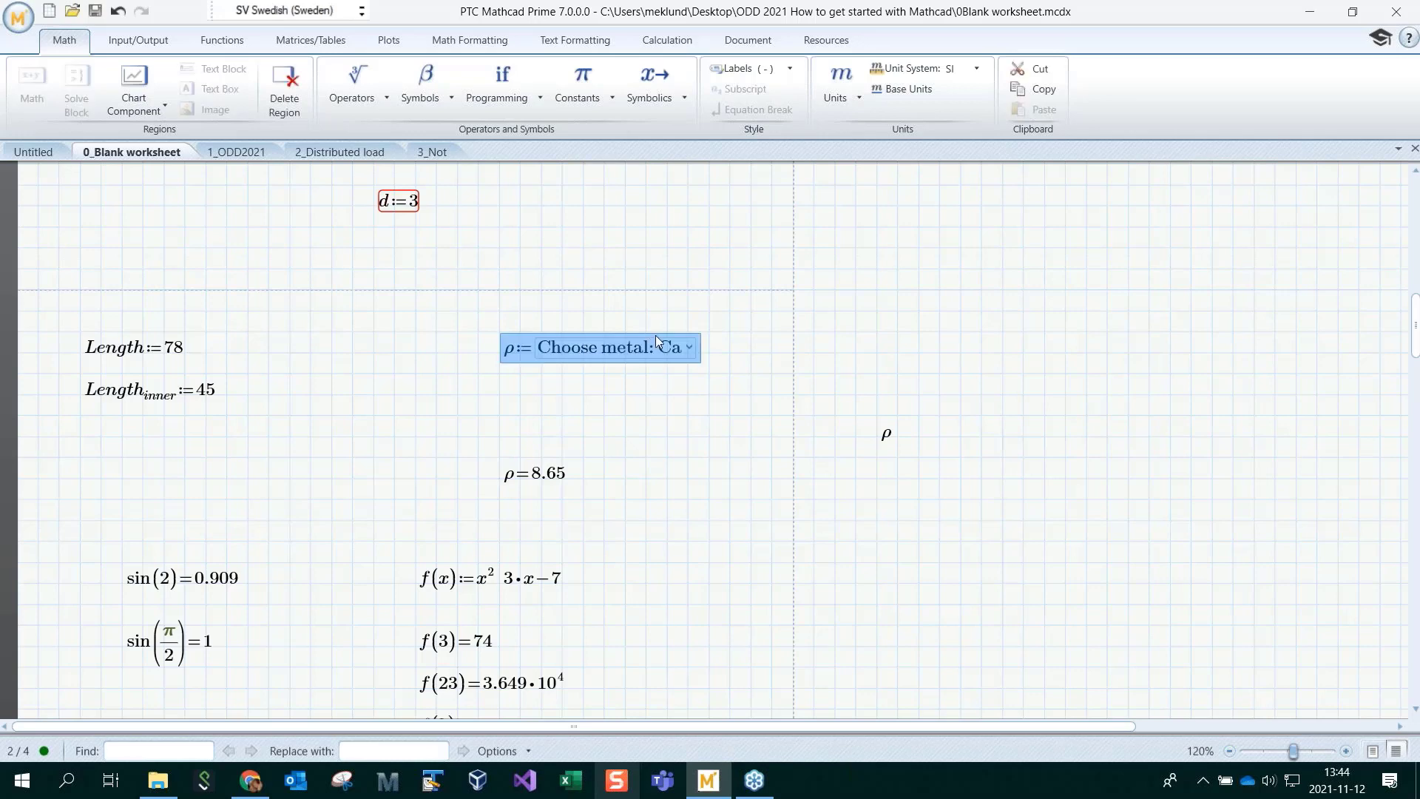
{"action": "left_click", "coordinate": [751, 485]}
{"action": "scroll", "coordinate": [752, 490], "scroll_direction": "down", "scroll_amount": 8}
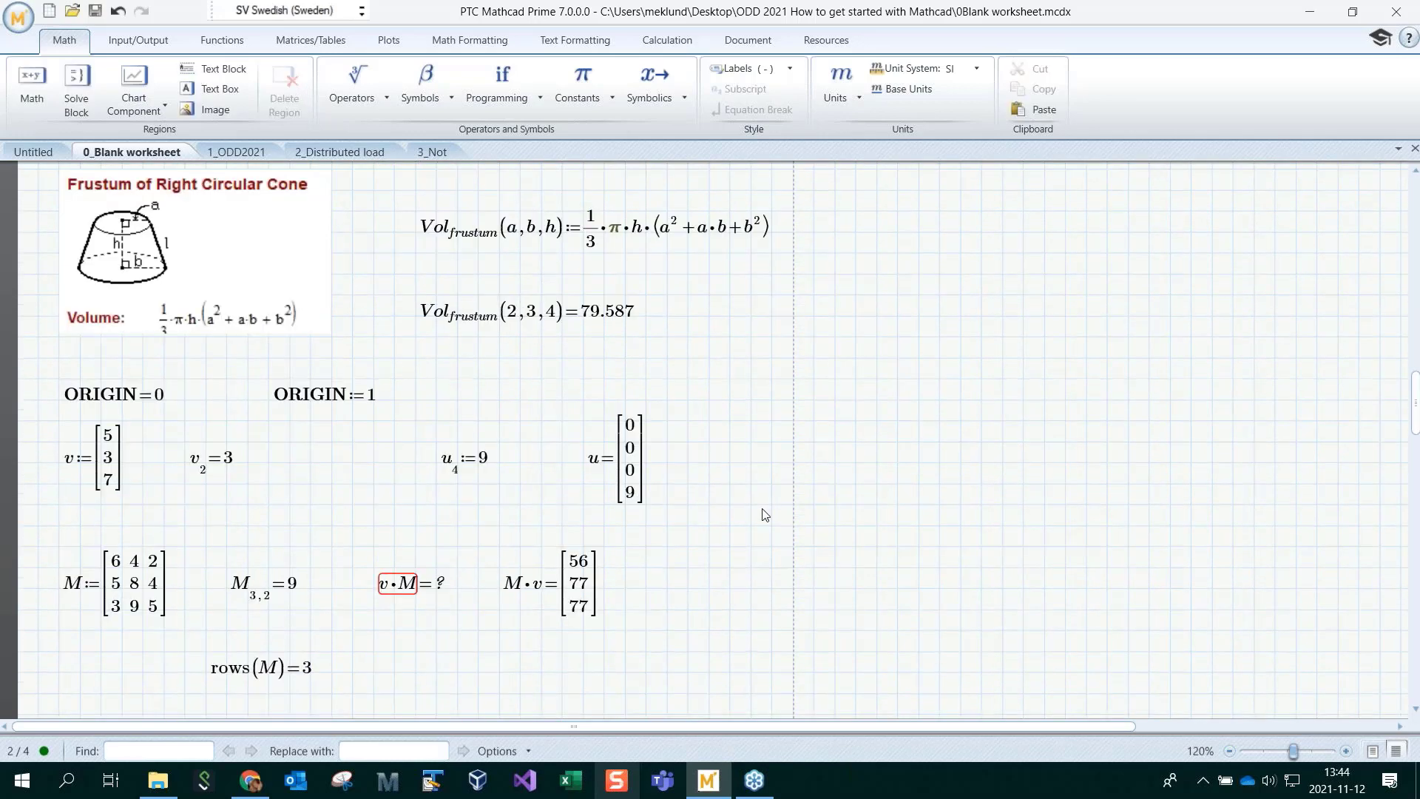
{"action": "scroll", "coordinate": [765, 514], "scroll_direction": "down", "scroll_amount": 20}
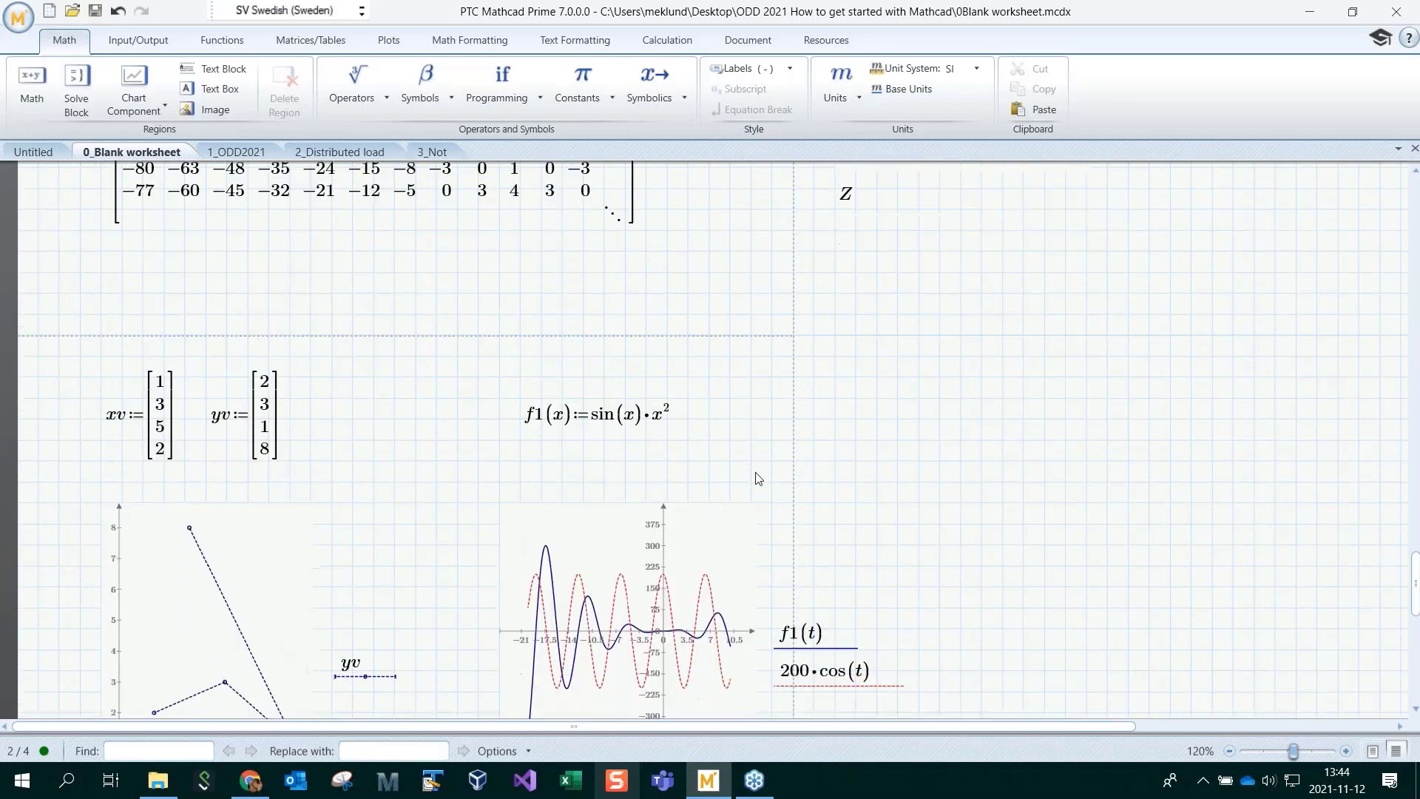
{"action": "scroll", "coordinate": [757, 479], "scroll_direction": "down", "scroll_amount": 15}
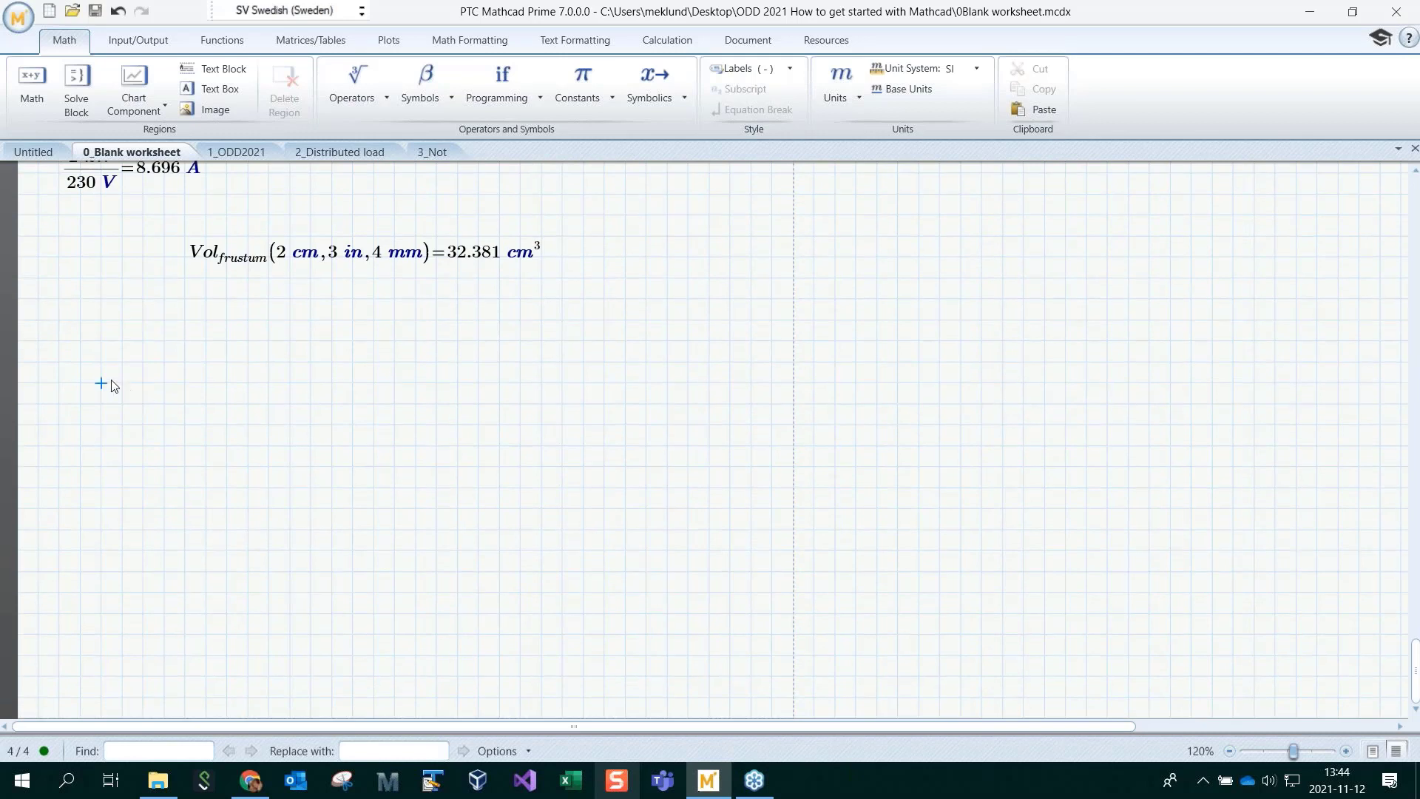
{"action": "key", "text": "ctrl+v"}
Open the pasted metal combo box's table for editing and select the units placeholder of its value column
{"action": "left_click", "coordinate": [290, 379]}
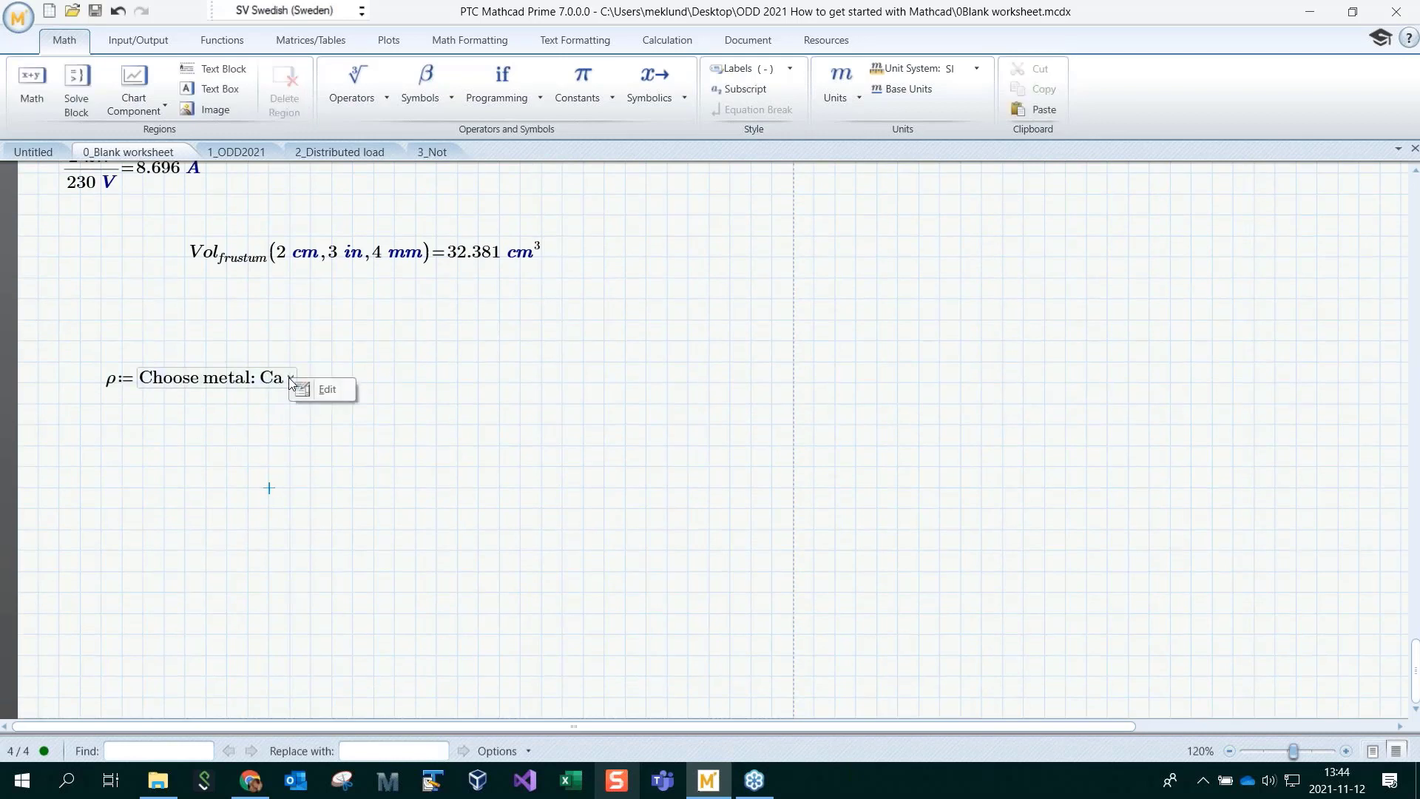
{"action": "left_click", "coordinate": [330, 392]}
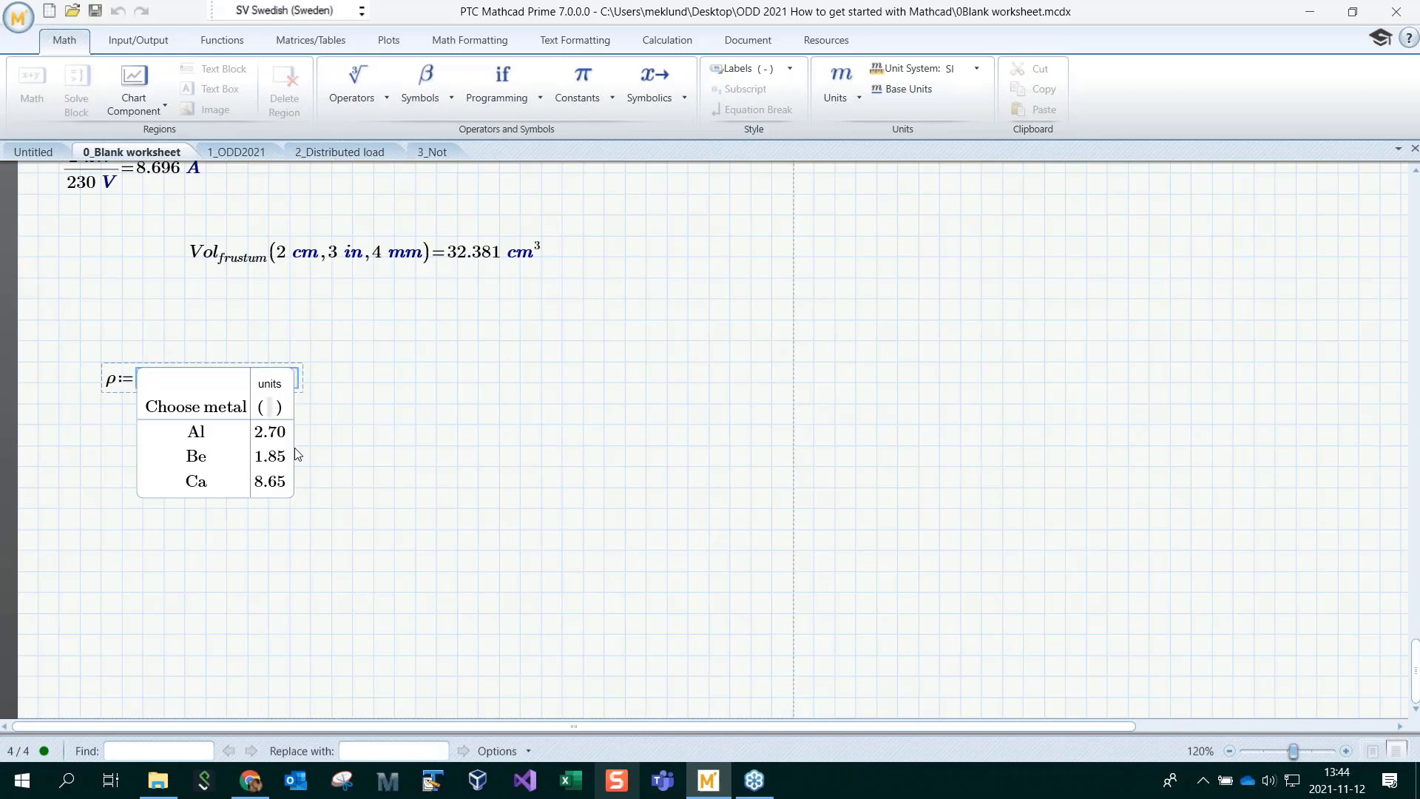
{"action": "left_click", "coordinate": [271, 408]}
Enter kg divided by L in the free space beside the metal combo box and evaluate it
{"action": "left_click", "coordinate": [540, 351]}
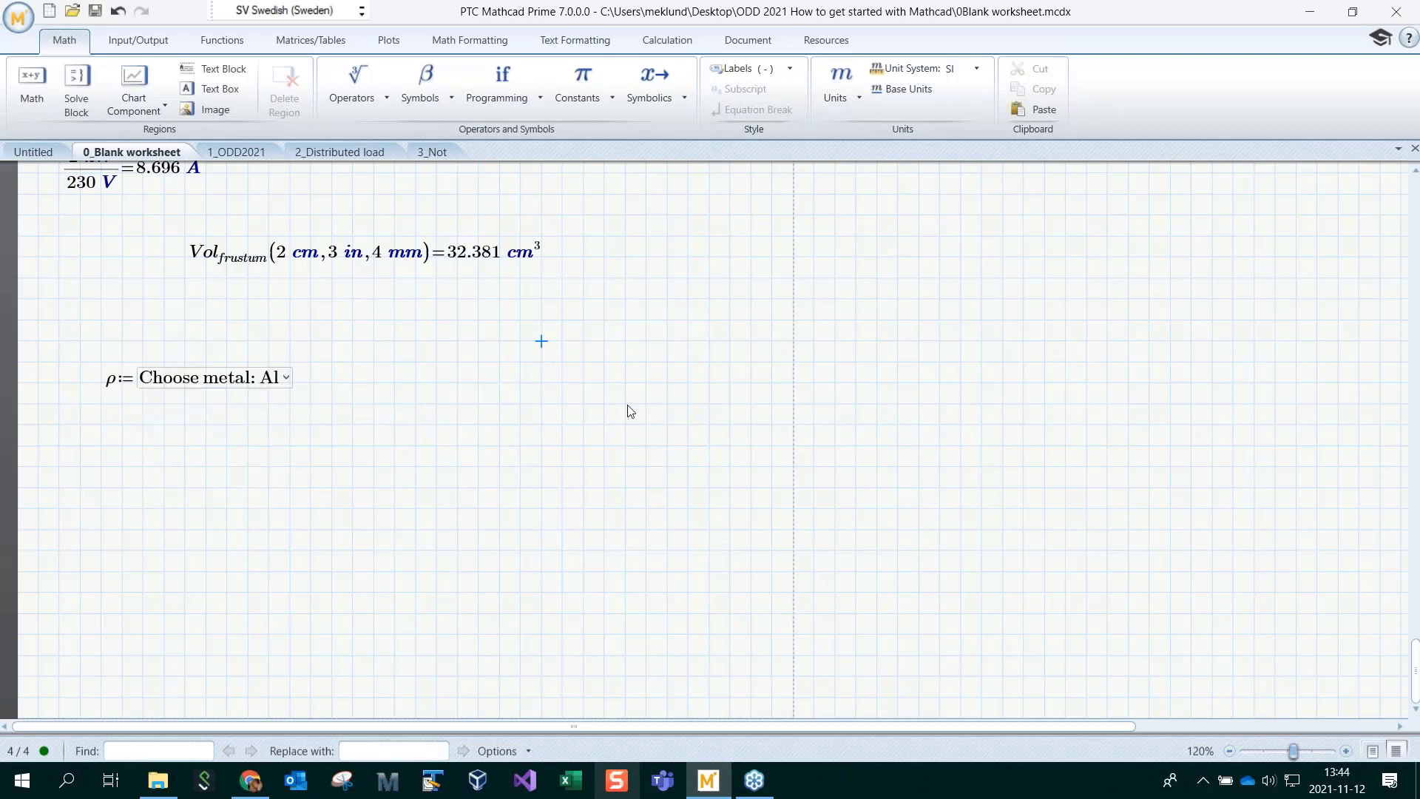
{"action": "type", "text": "kg"}
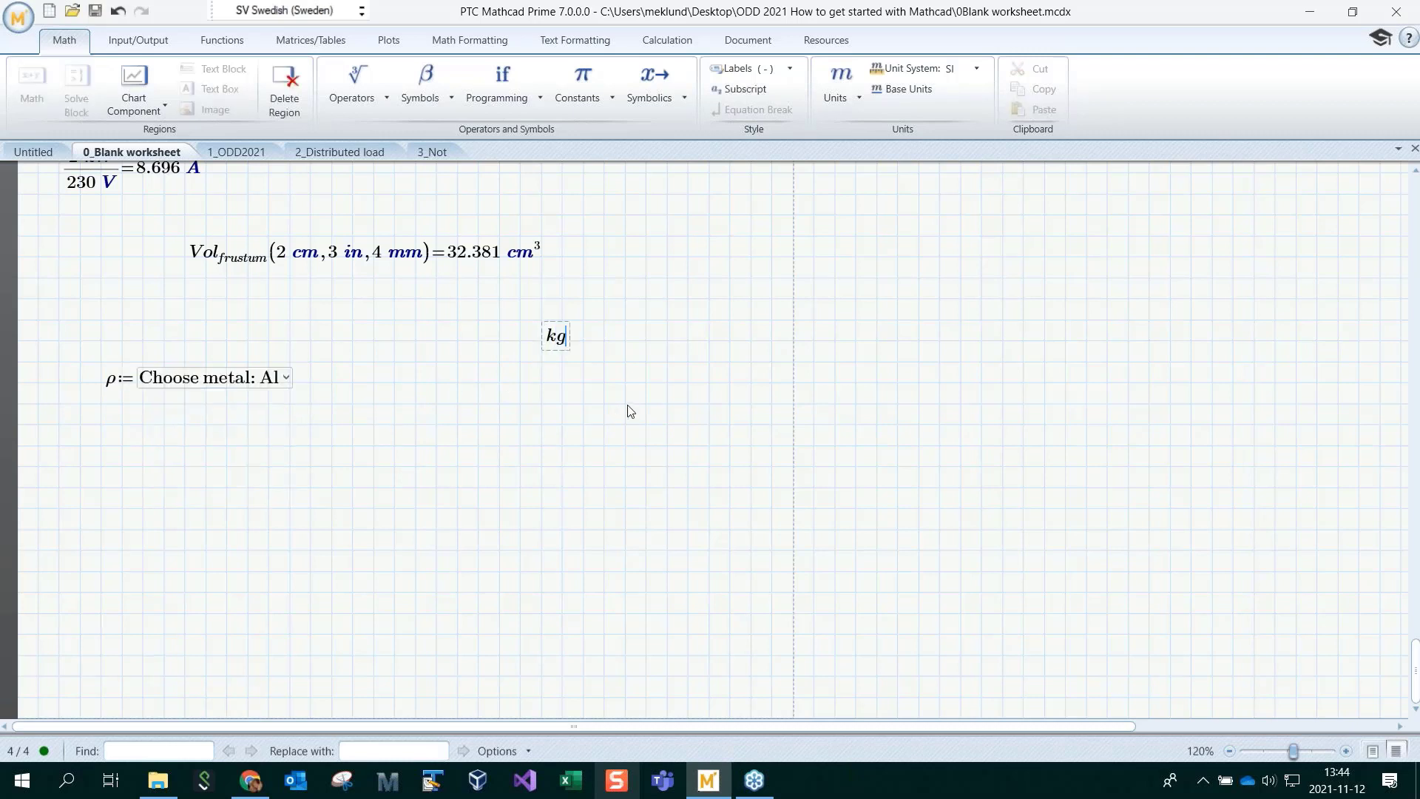
{"action": "type", "text": "/L=(1·10^3) kg/m^3"}
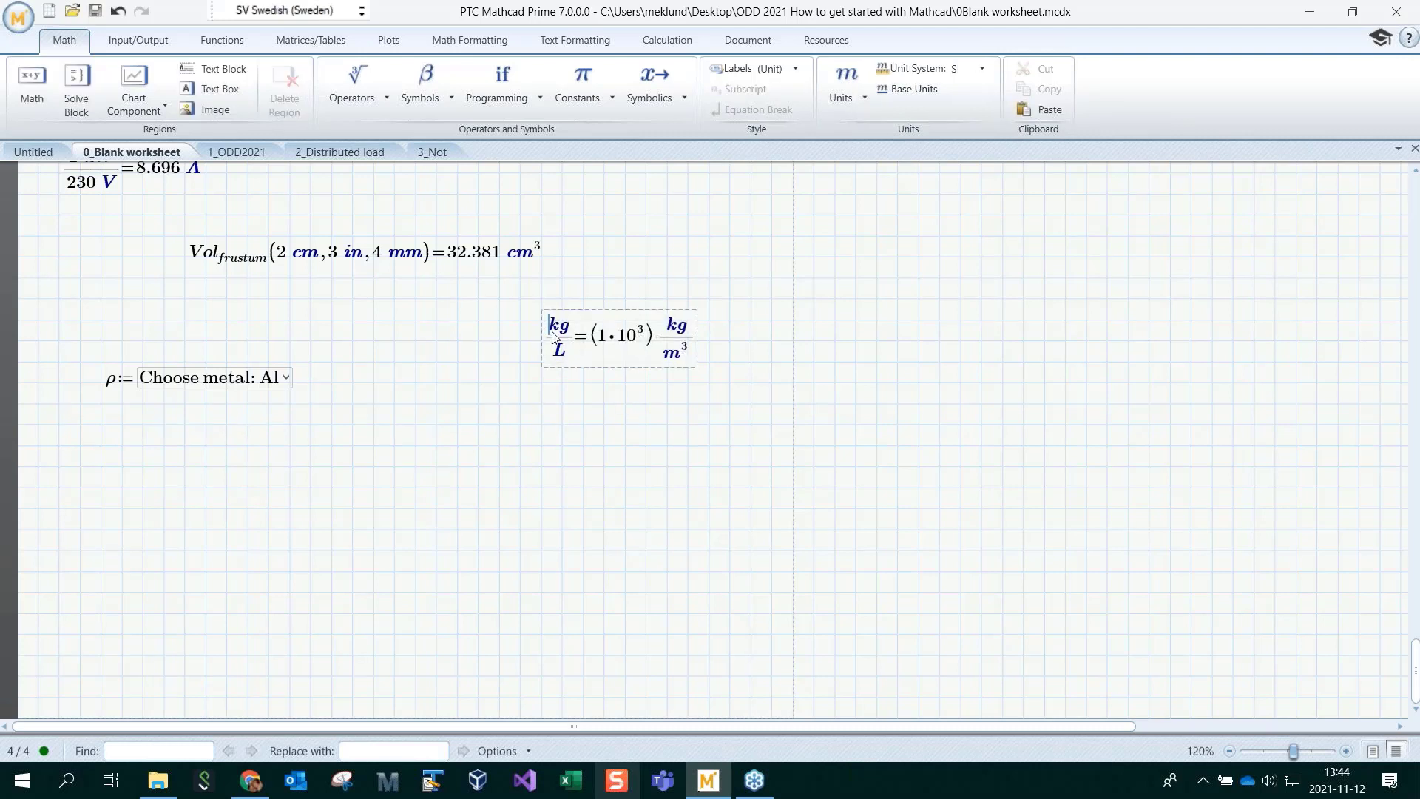
{"action": "left_click", "coordinate": [604, 445]}
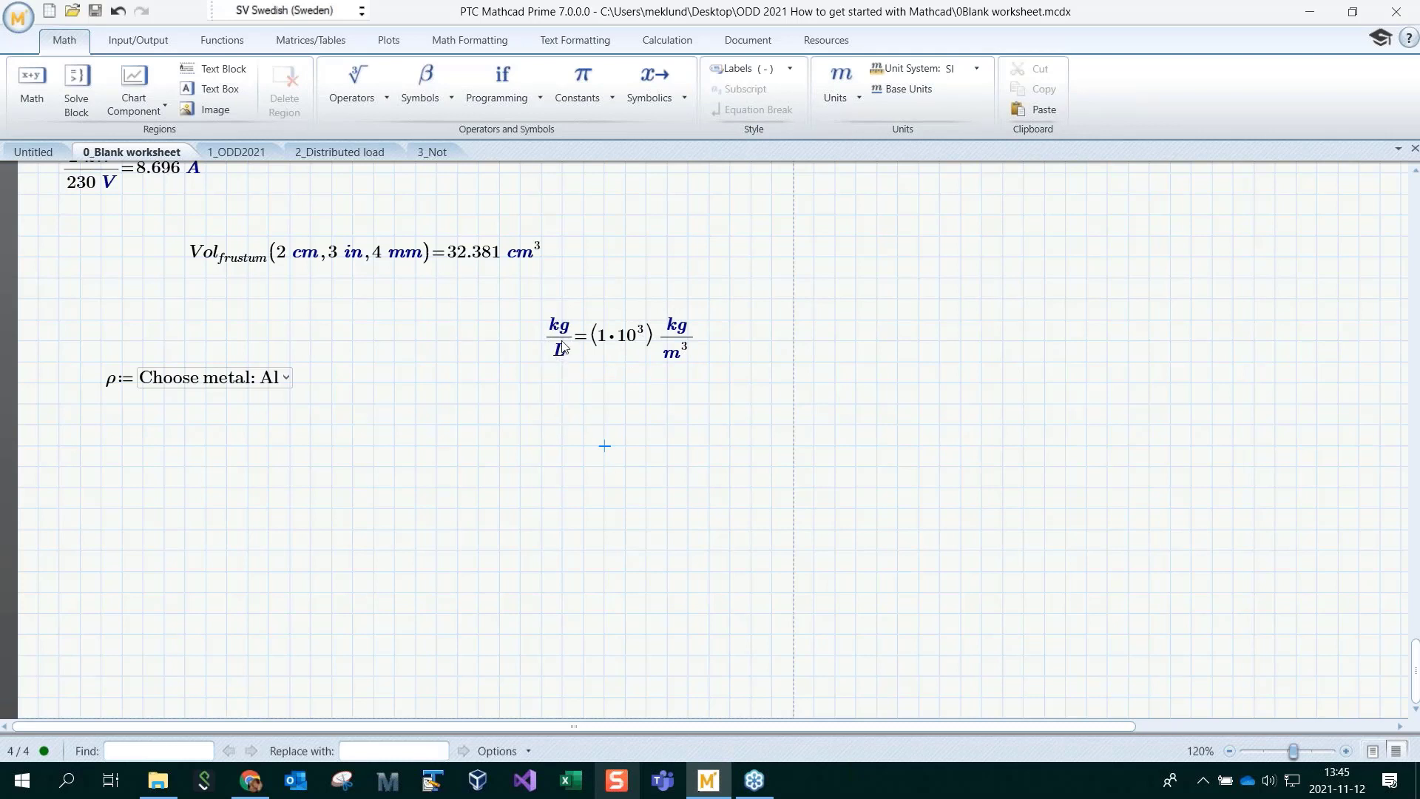
Enter kg/L as a single name with a literal slash beside the kg over L evaluation and label it as a unit
{"action": "left_click", "coordinate": [835, 341]}
{"action": "type", "text": "\""}
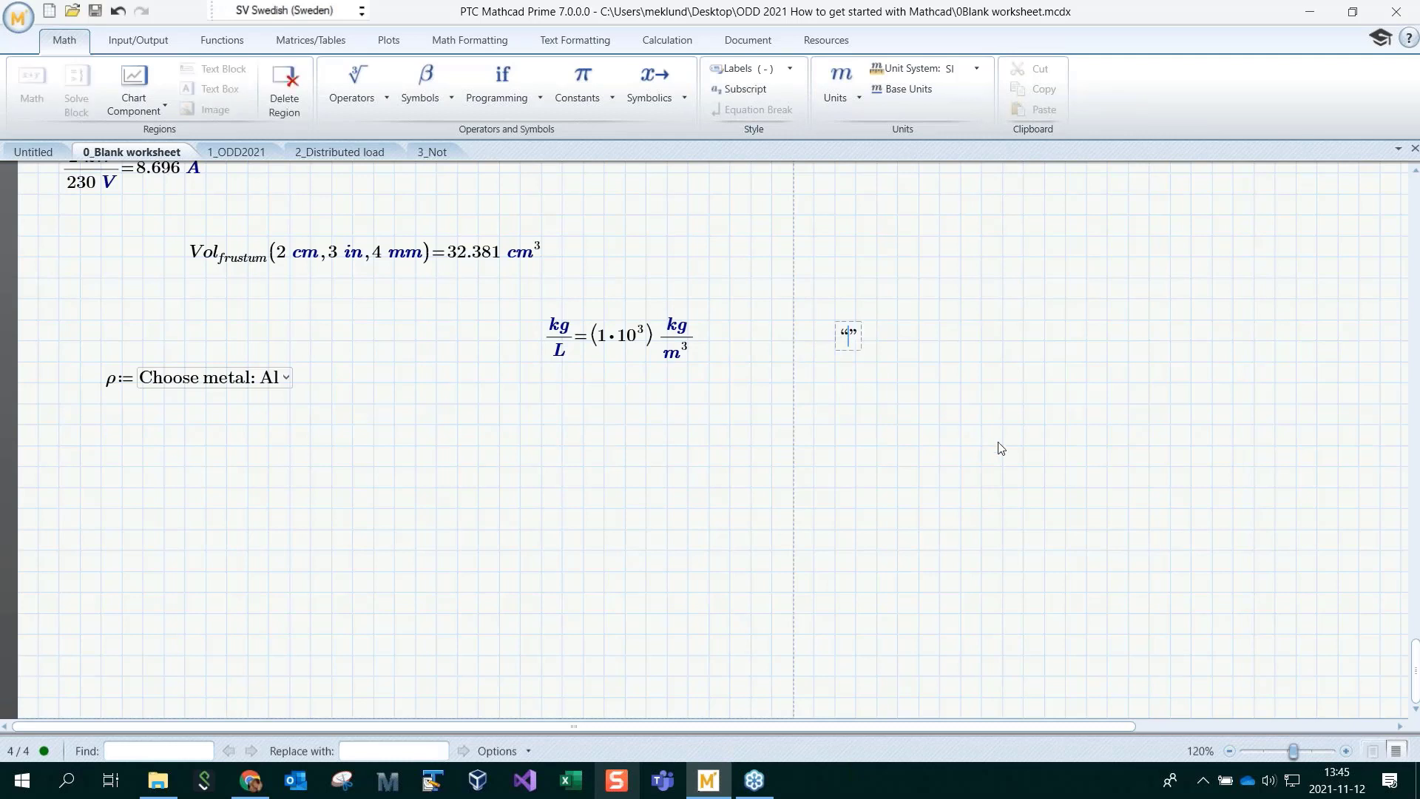
{"action": "type", "text": "kg/L"}
{"action": "key", "text": "Delete"}
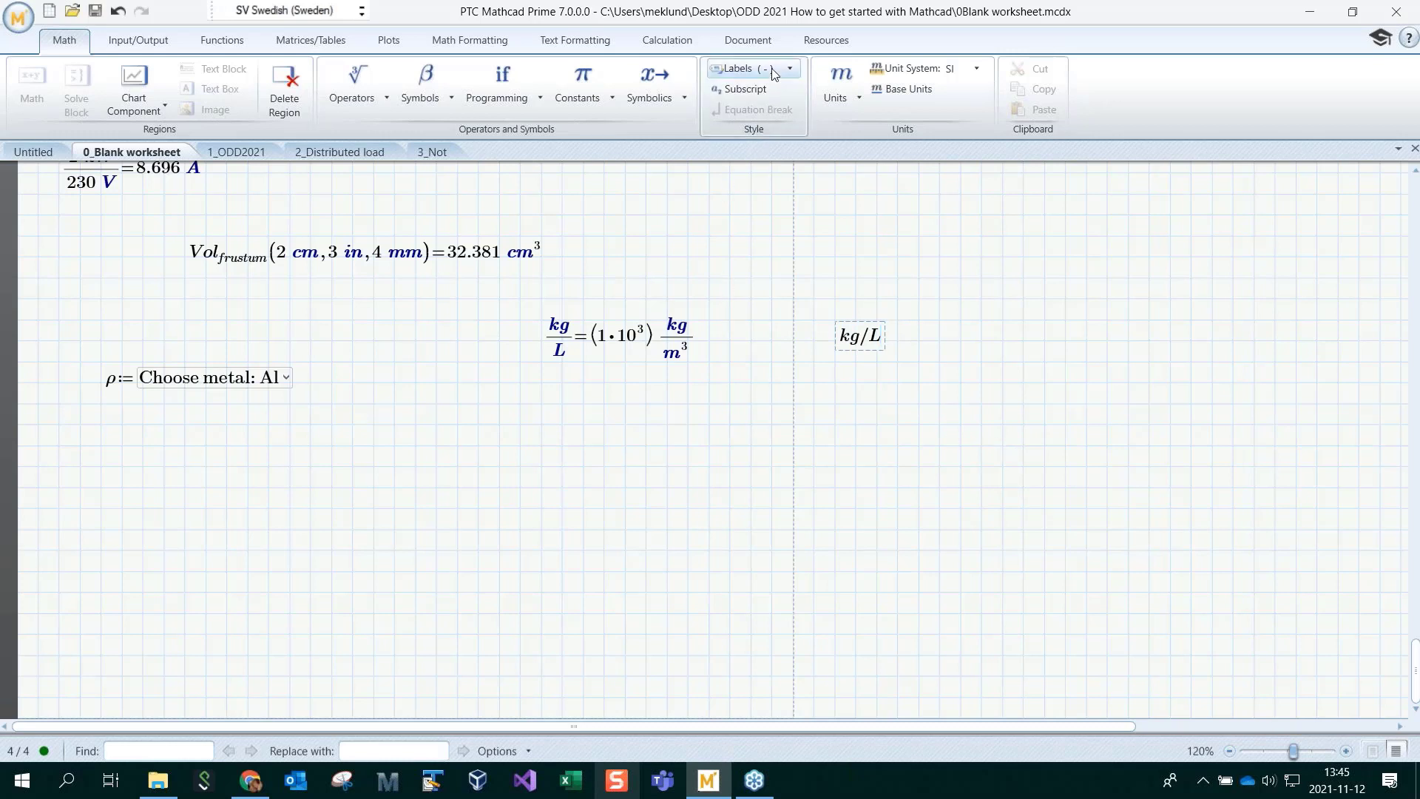
{"action": "left_click", "coordinate": [751, 68]}
{"action": "left_click", "coordinate": [743, 139]}
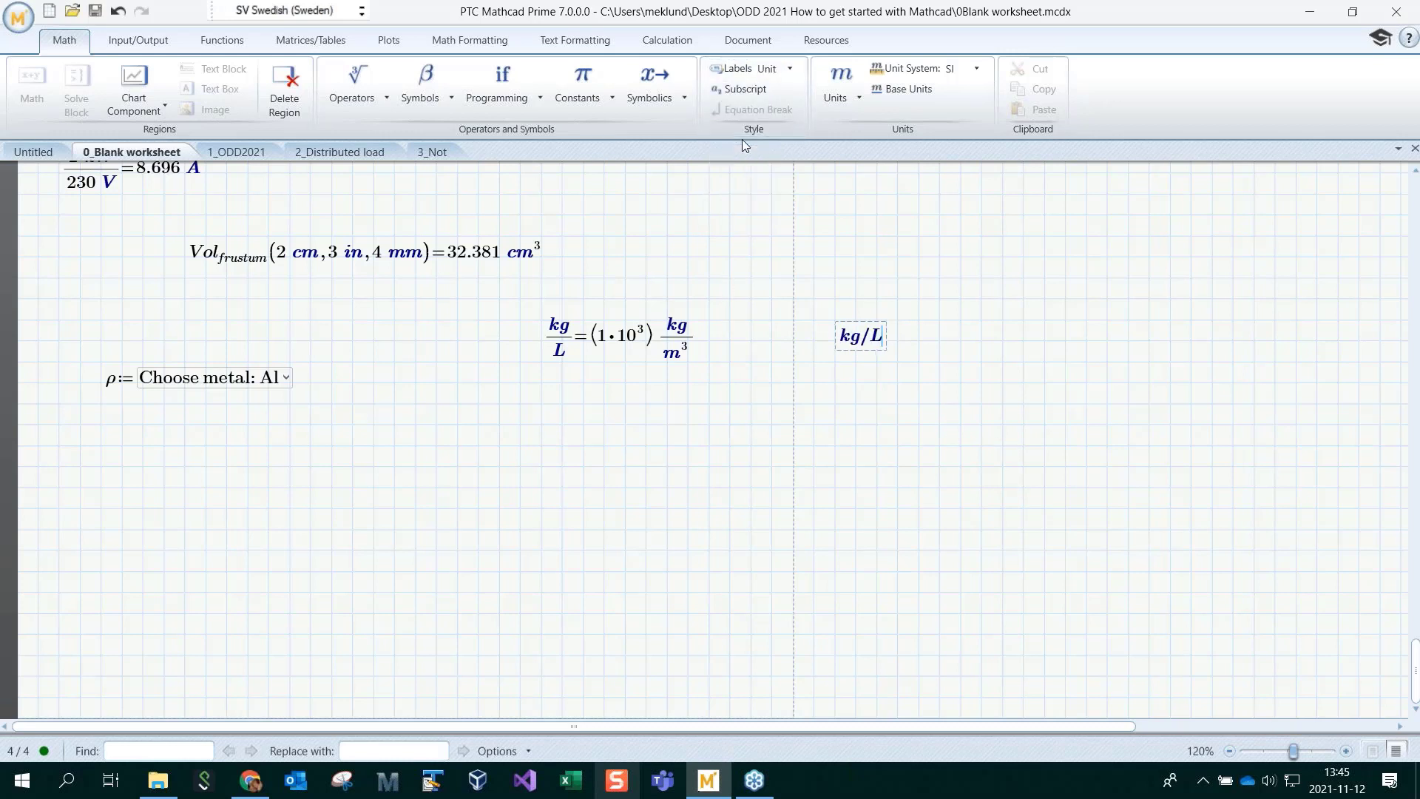
Define the kg/L unit globally as kg divided by L
{"action": "type", "text": "~"}
{"action": "type", "text": "kg/L"}
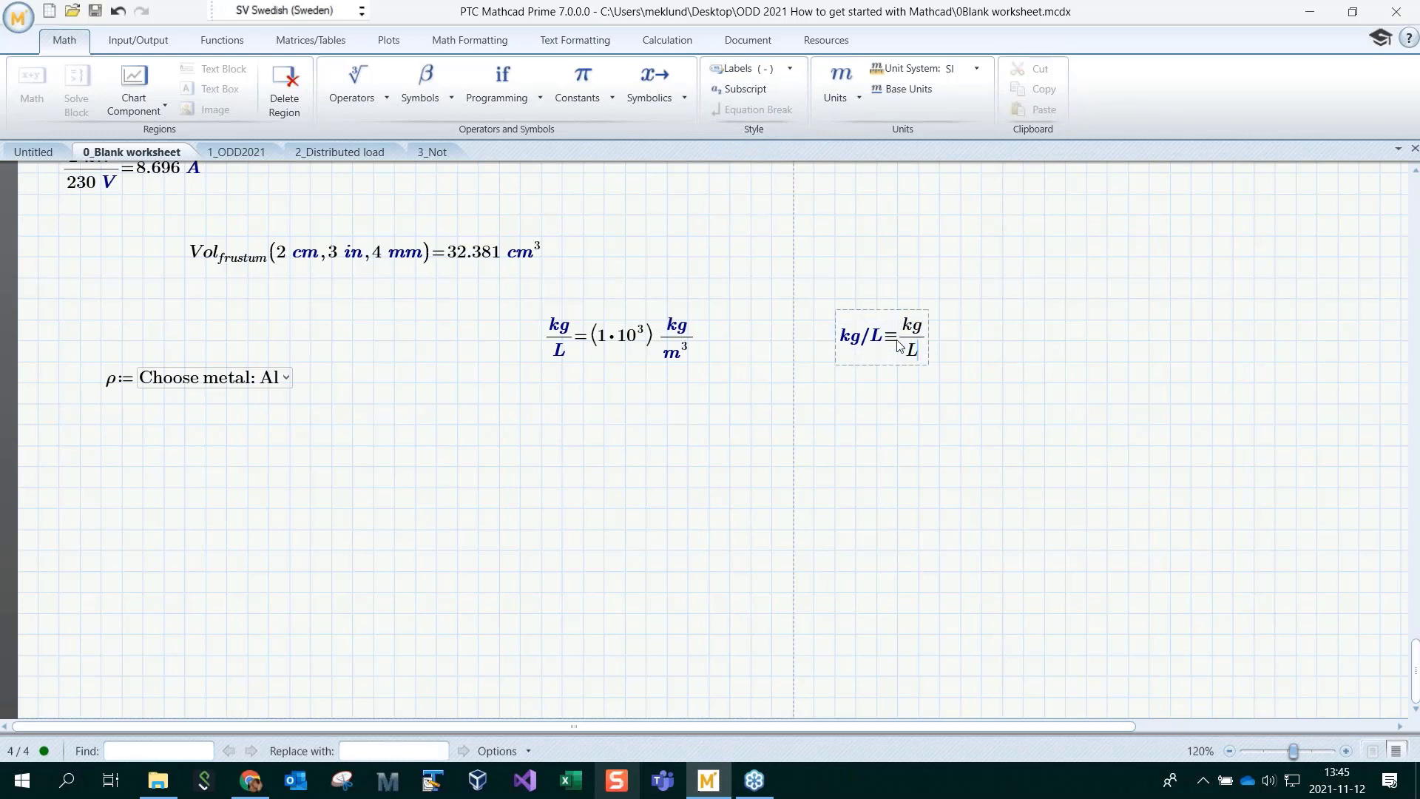
{"action": "left_click", "coordinate": [899, 592]}
{"action": "left_click", "coordinate": [869, 341]}
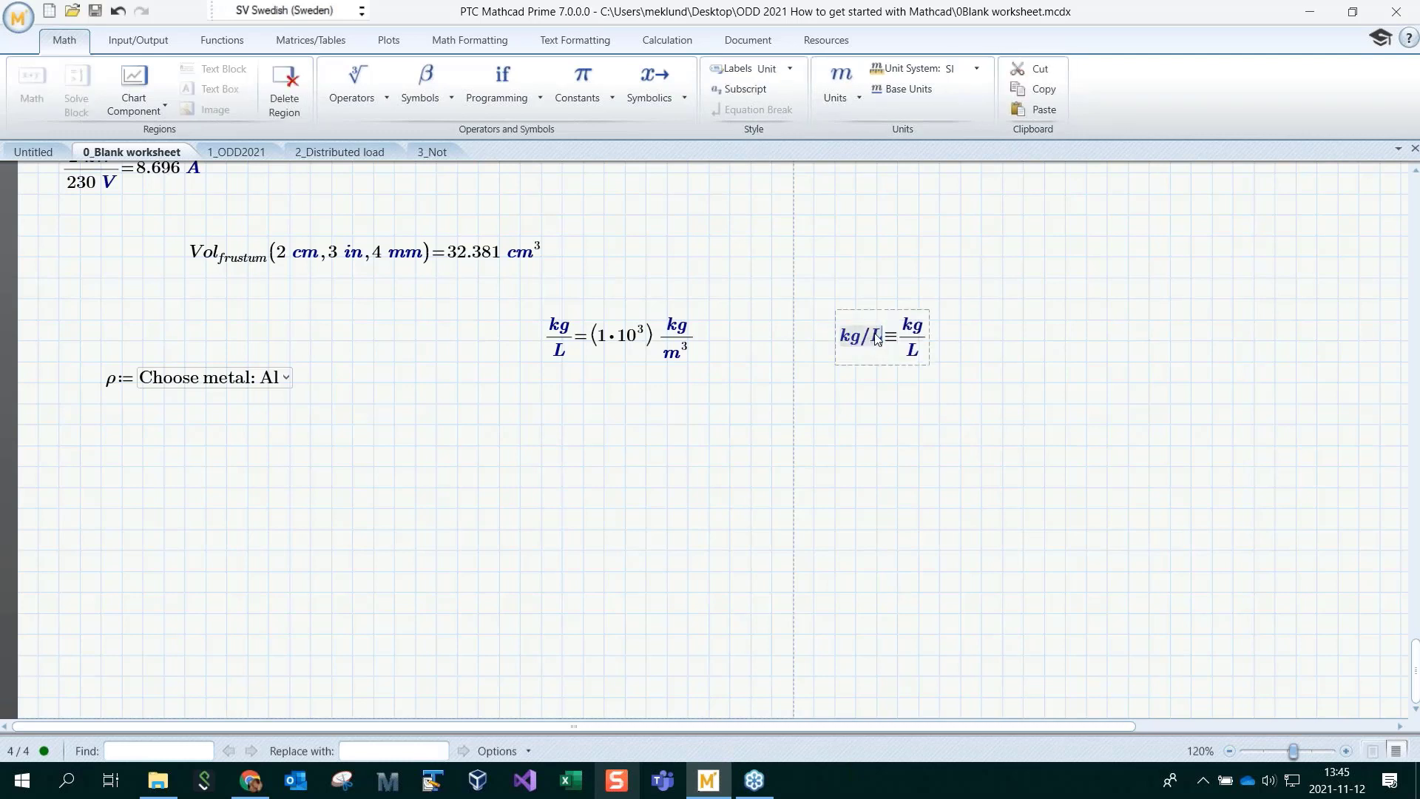
Open the metal combo box's table for editing and replace its units entry with kg/L
{"action": "right_click", "coordinate": [282, 379]}
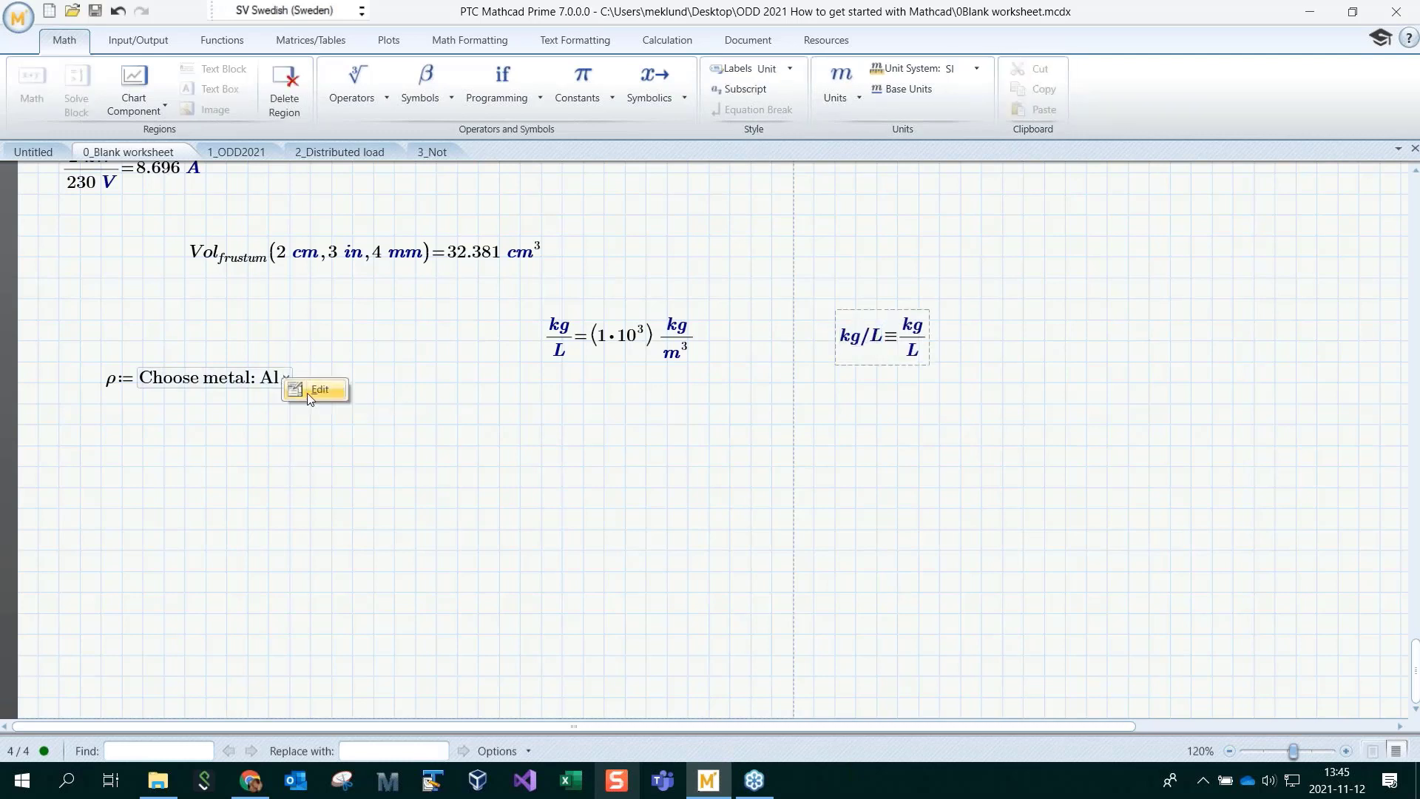
{"action": "left_click", "coordinate": [308, 393]}
{"action": "key", "text": "BackSpace"}
{"action": "key", "text": "BackSpace"}
{"action": "key", "text": "BackSpace"}
{"action": "key", "text": "BackSpace"}
{"action": "key", "text": "BackSpace"}
{"action": "key", "text": "BackSpace"}
{"action": "key", "text": "BackSpace"}
{"action": "key", "text": "BackSpace"}
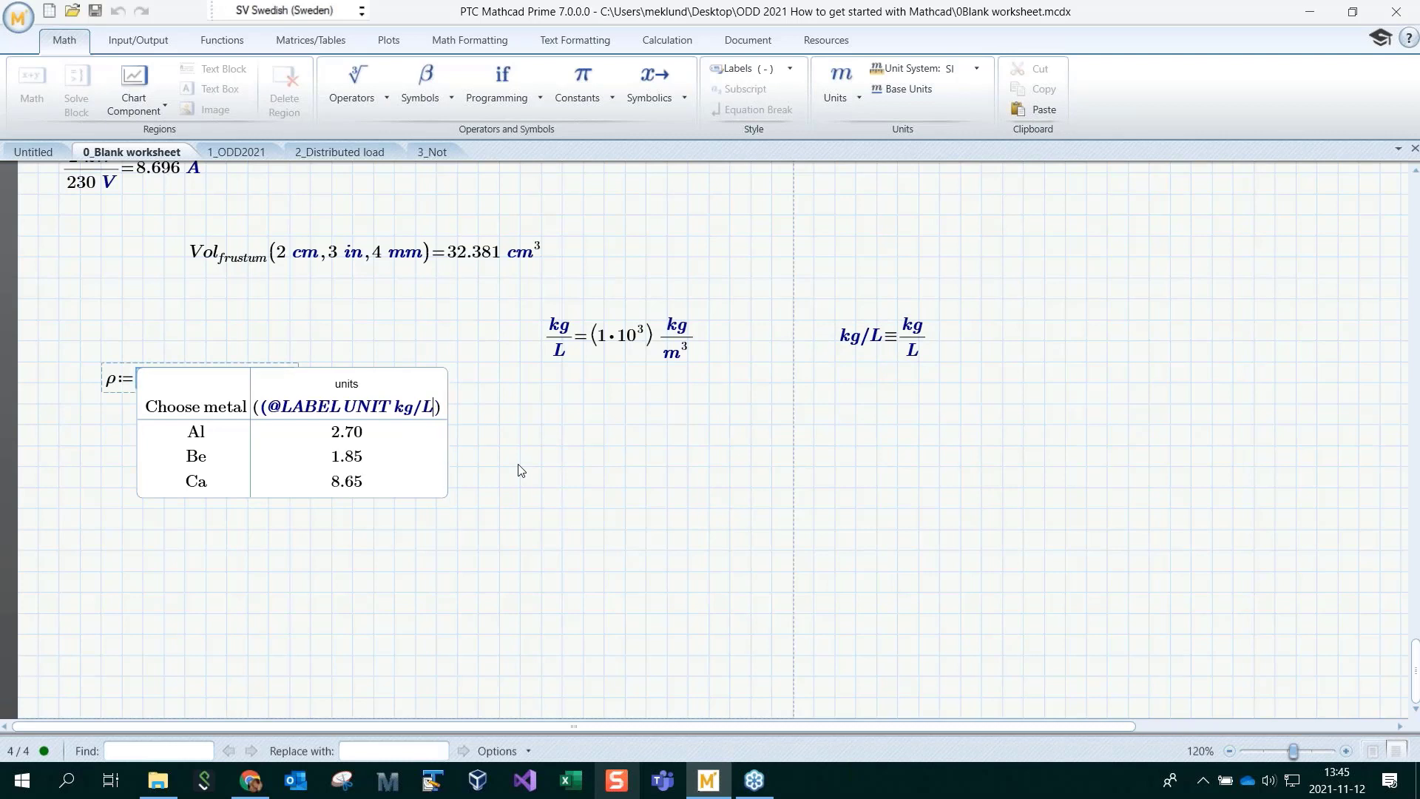
{"action": "key", "text": "BackSpace"}
{"action": "key", "text": "BackSpace"}
{"action": "key", "text": "BackSpace"}
{"action": "key", "text": "BackSpace"}
{"action": "key", "text": "BackSpace"}
{"action": "key", "text": "BackSpace"}
{"action": "key", "text": "BackSpace"}
{"action": "key", "text": "BackSpace"}
{"action": "key", "text": "BackSpace"}
{"action": "key", "text": "BackSpace"}
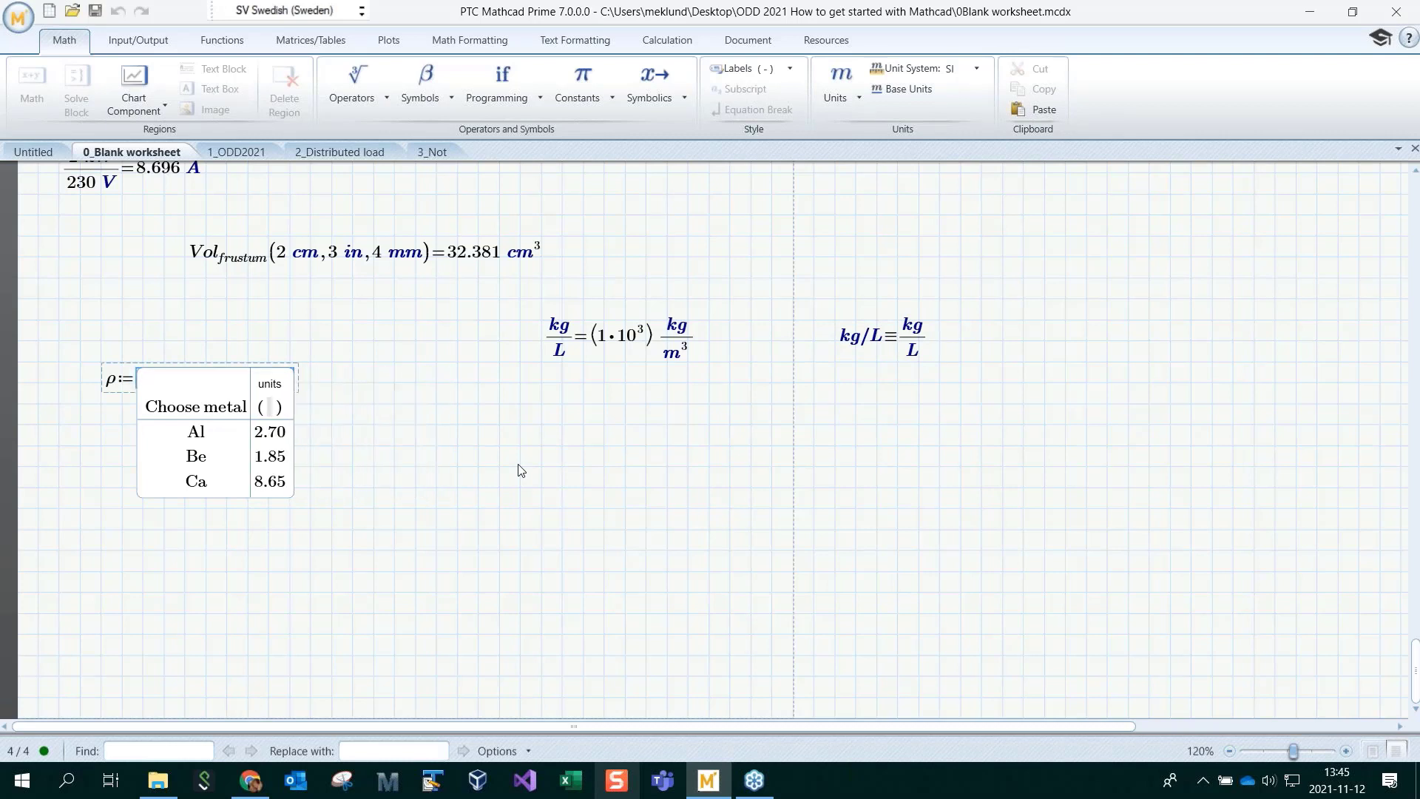
{"action": "type", "text": "kg/"}
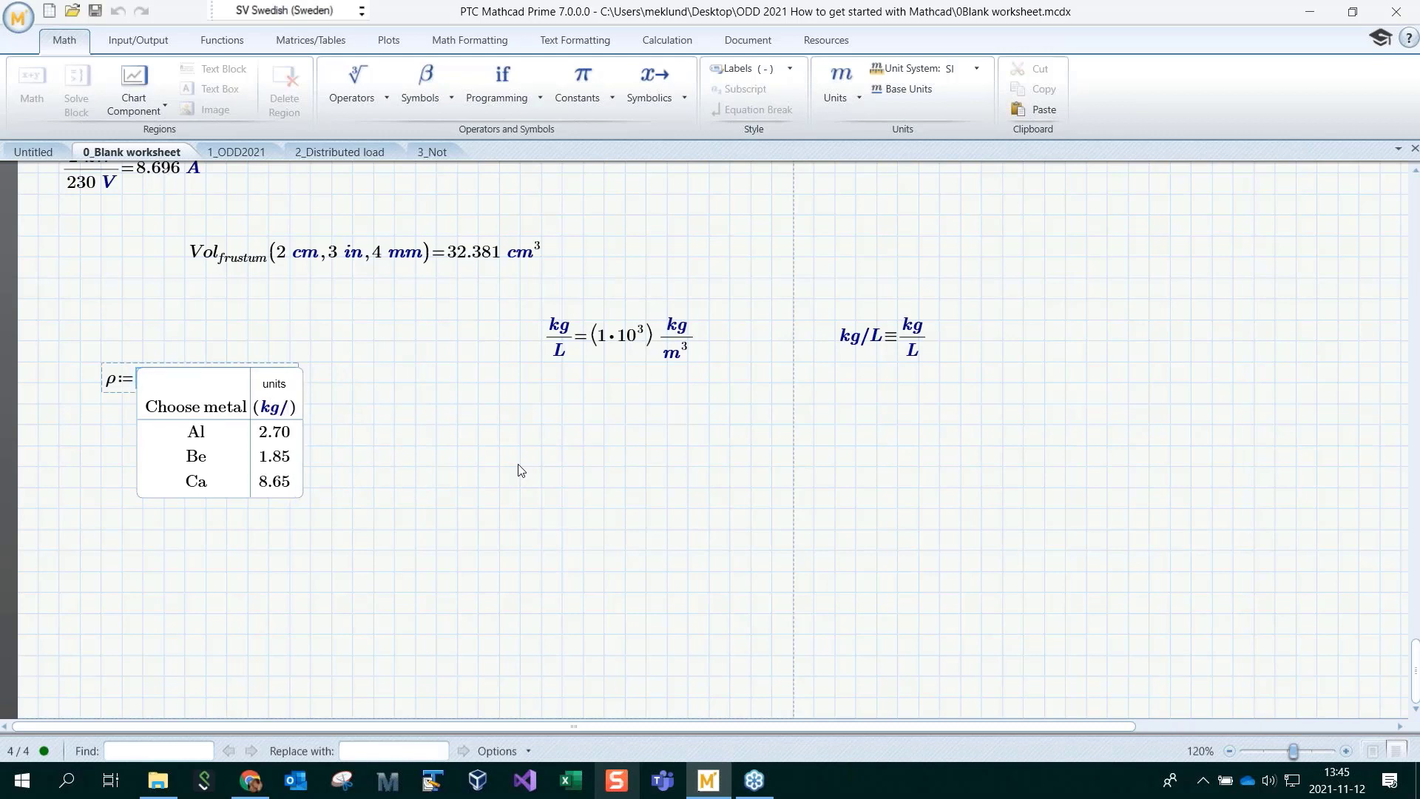
{"action": "type", "text": "L"}
{"action": "left_click", "coordinate": [458, 486]}
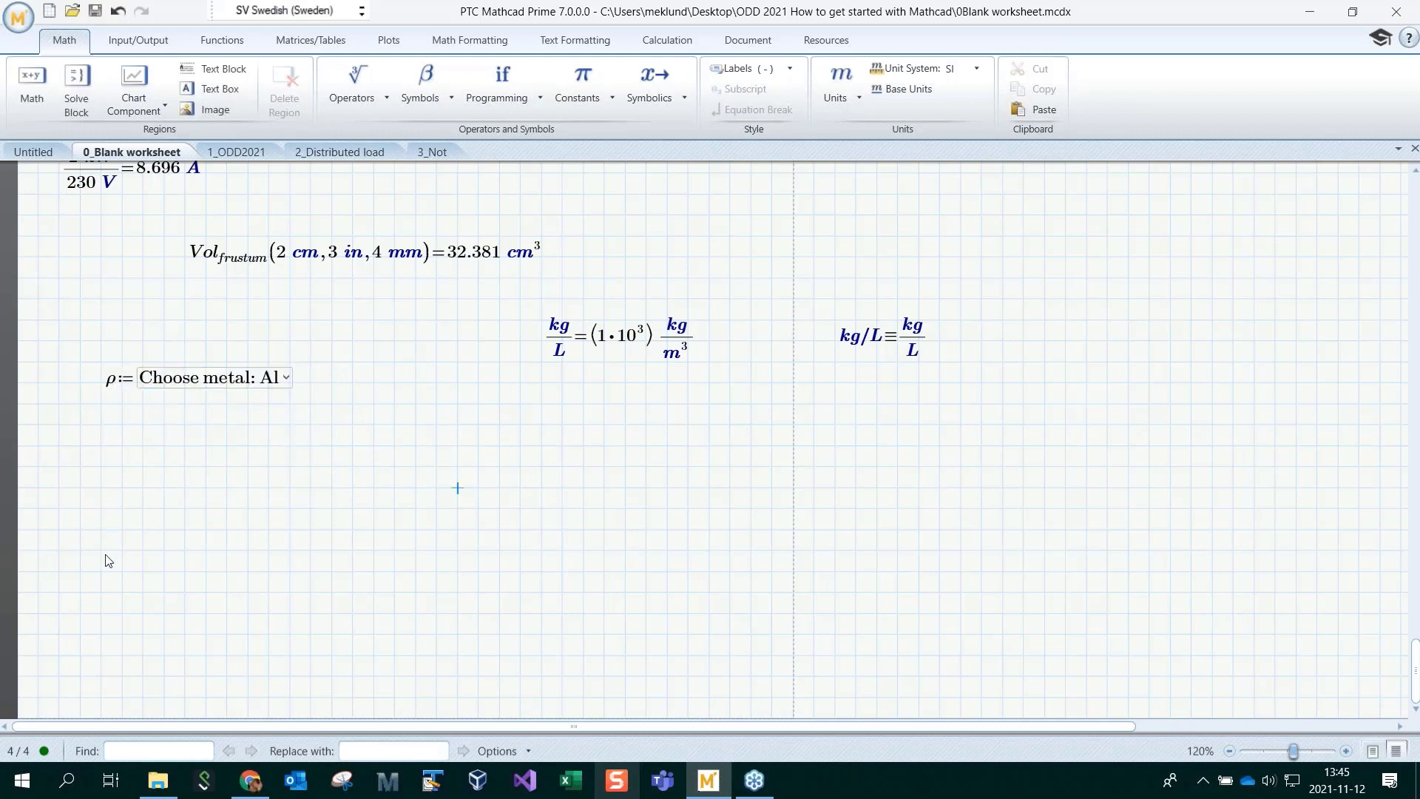
Evaluate ρ below the metal combo box and set its result unit to kg/L
{"action": "left_click", "coordinate": [104, 527]}
{"action": "type", "text": "r"}
{"action": "key", "text": "ctrl+g"}
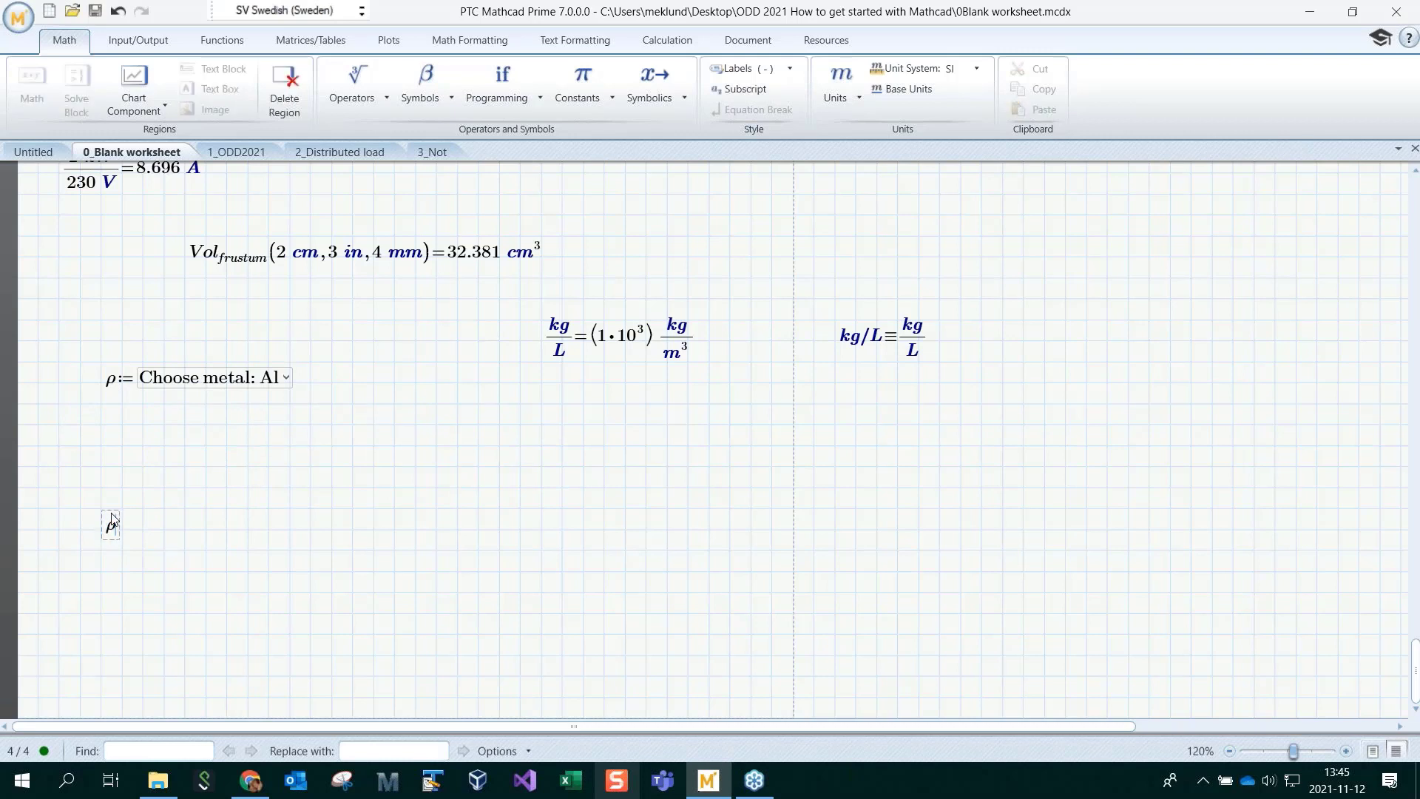
{"action": "type", "text": "=(2.7·10³) kg/m³"}
{"action": "left_click", "coordinate": [374, 592]}
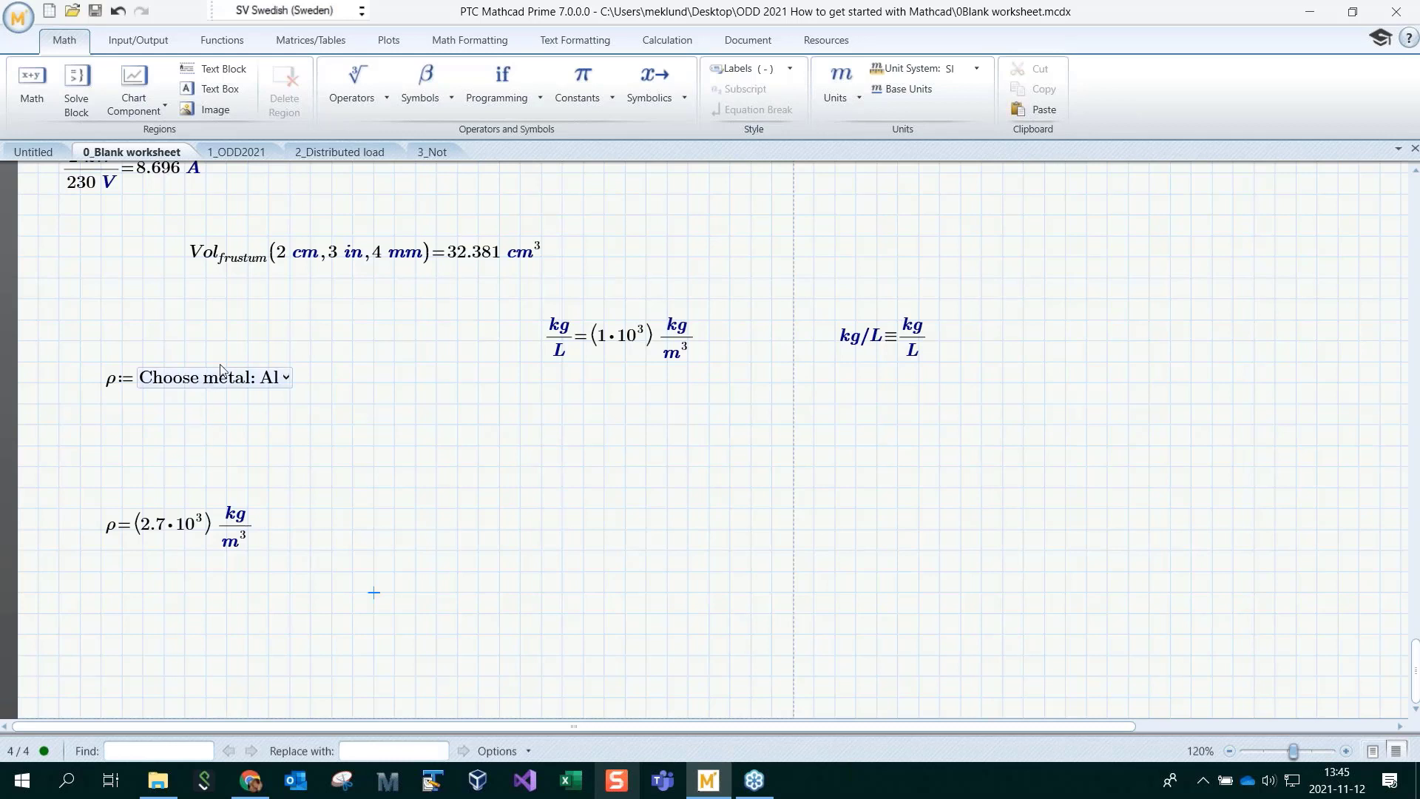
{"action": "left_click", "coordinate": [863, 347]}
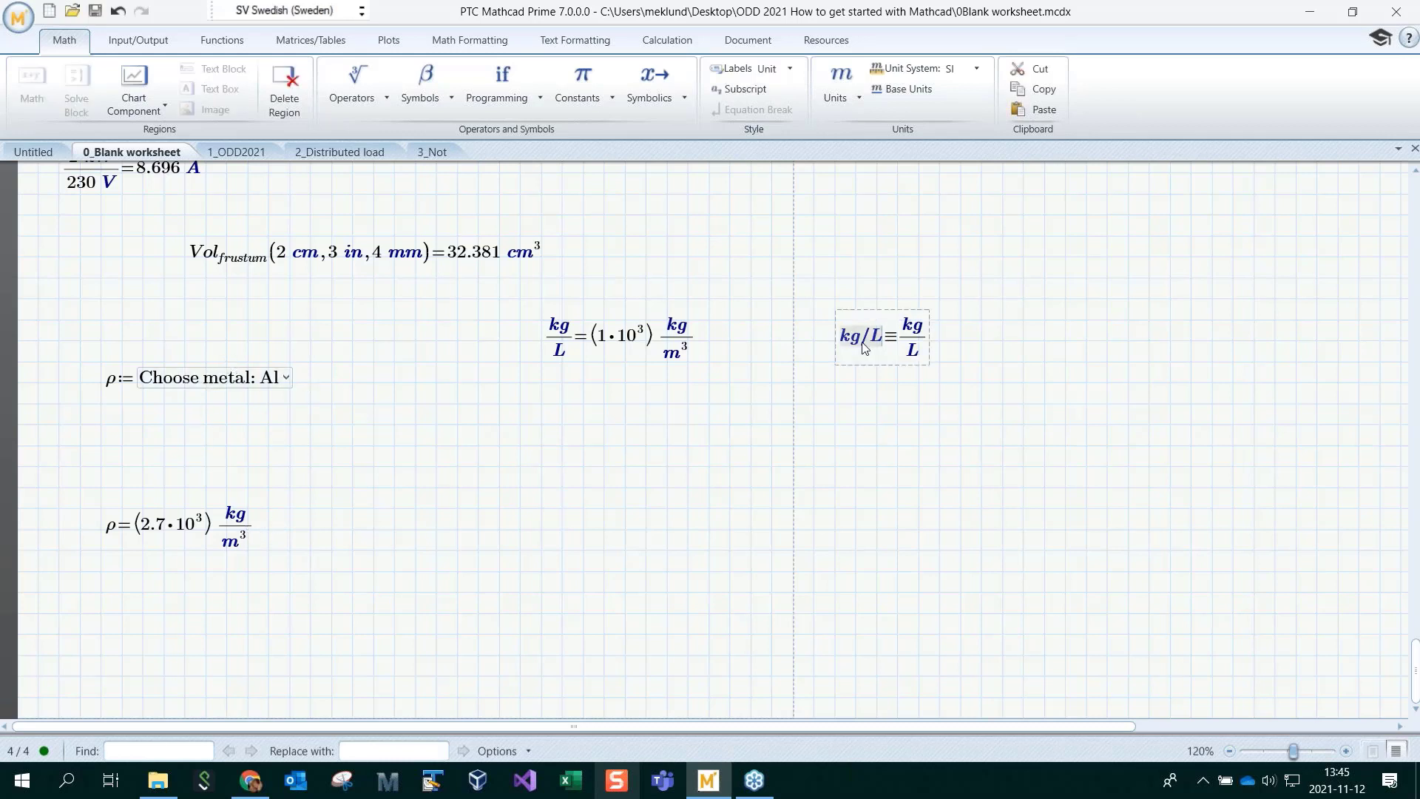
{"action": "left_click", "coordinate": [234, 524]}
{"action": "type", "text": "kg/L"}
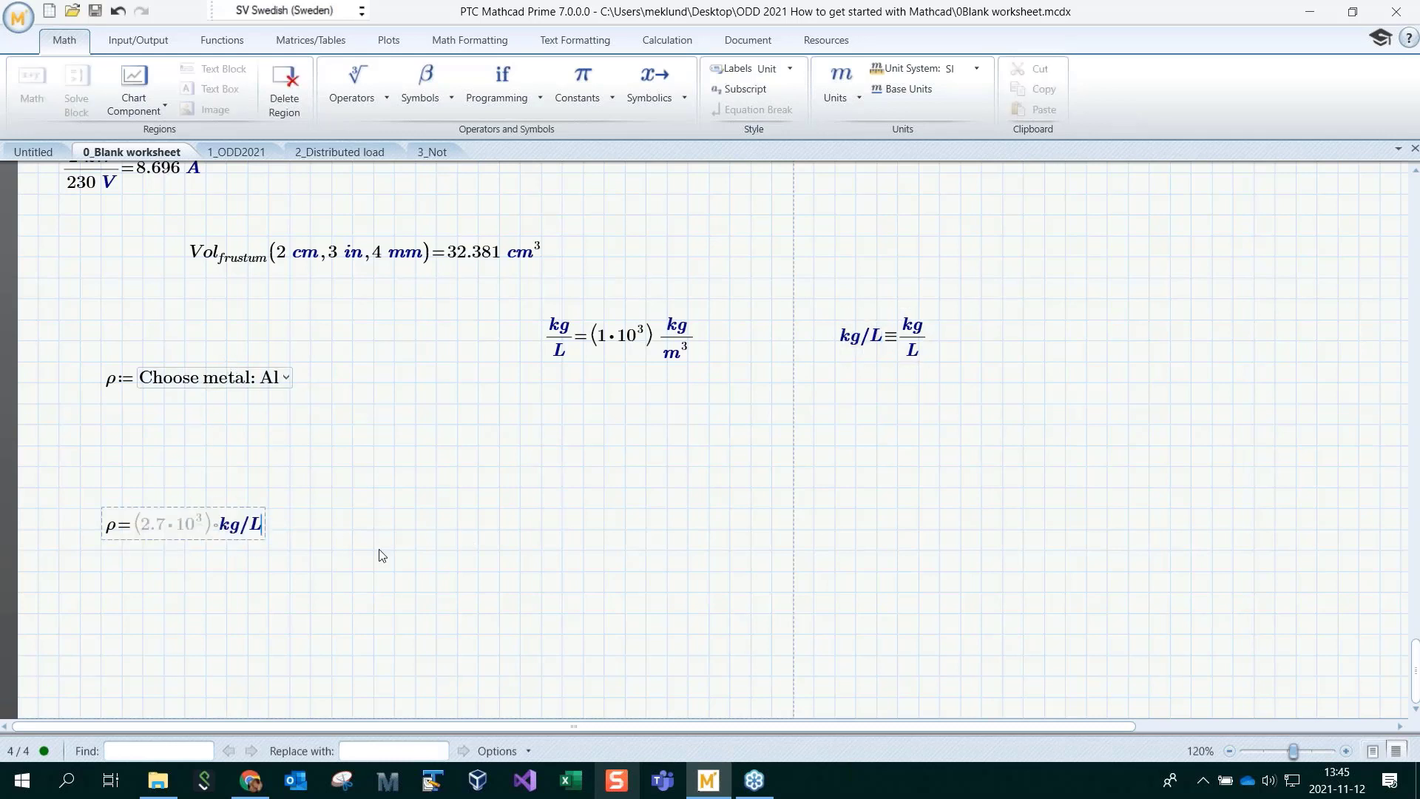
{"action": "left_click", "coordinate": [436, 551]}
Switch the metal combo box to Be and after that to Ca
{"action": "left_click", "coordinate": [285, 377]}
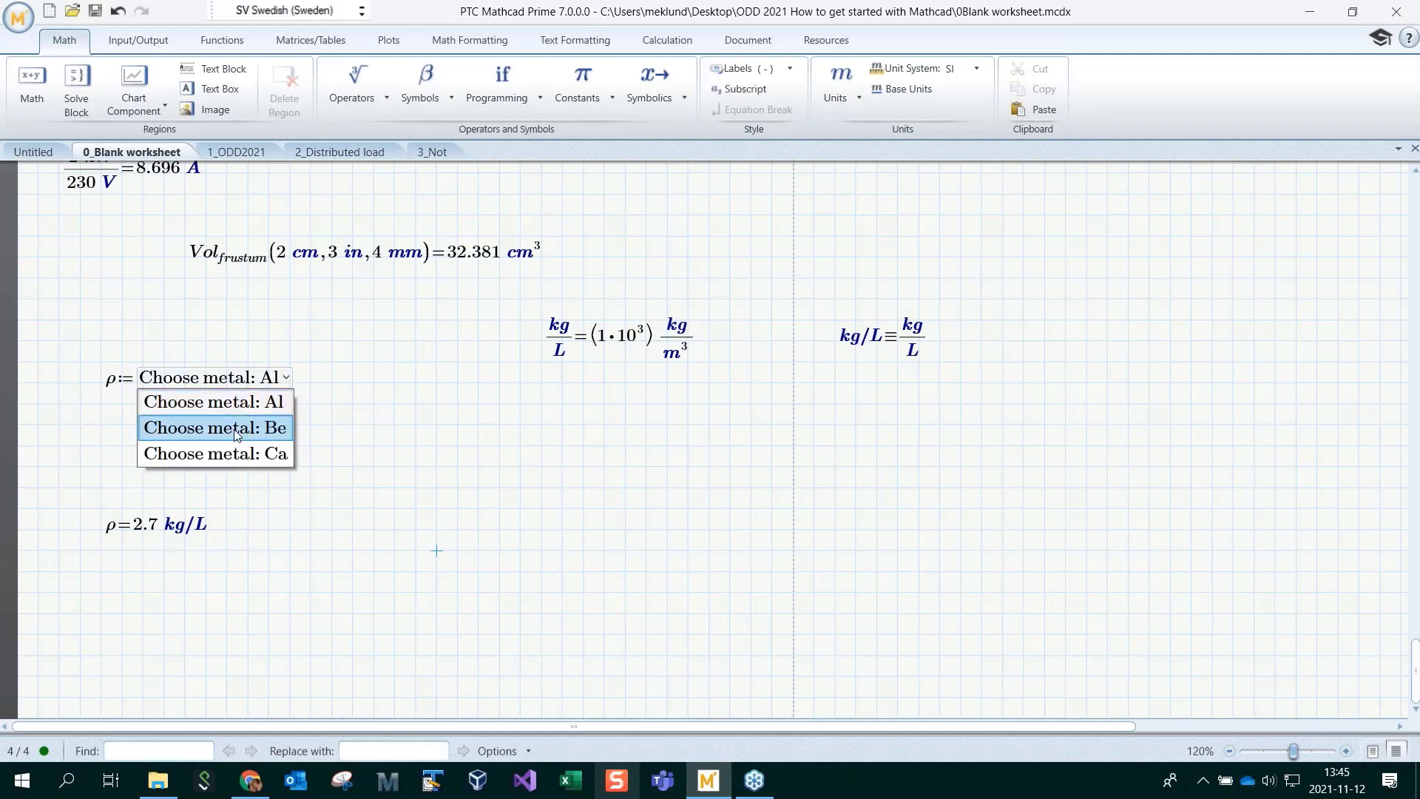
{"action": "left_click", "coordinate": [236, 432]}
{"action": "left_click", "coordinate": [268, 377]}
{"action": "left_click", "coordinate": [246, 455]}
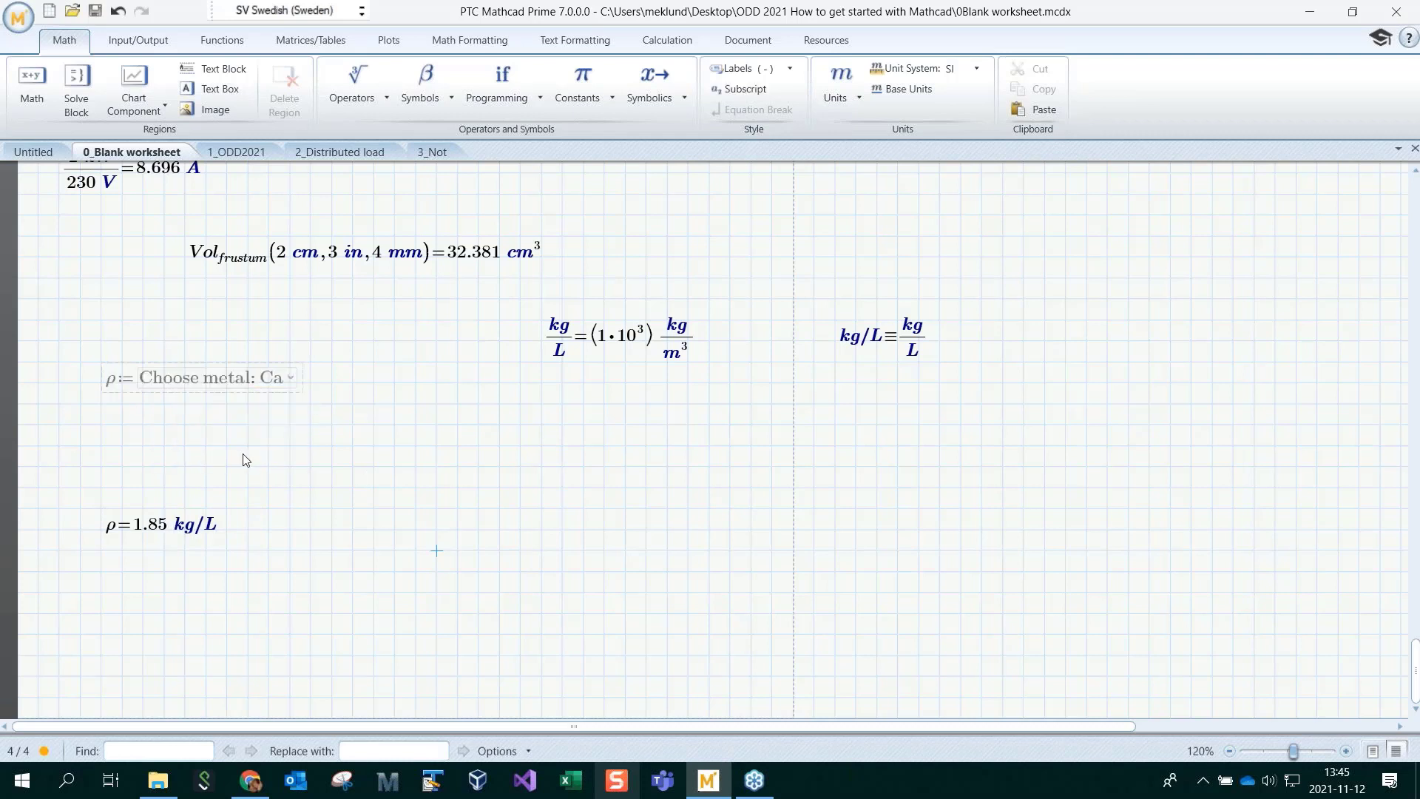
{"action": "left_click", "coordinate": [397, 465]}
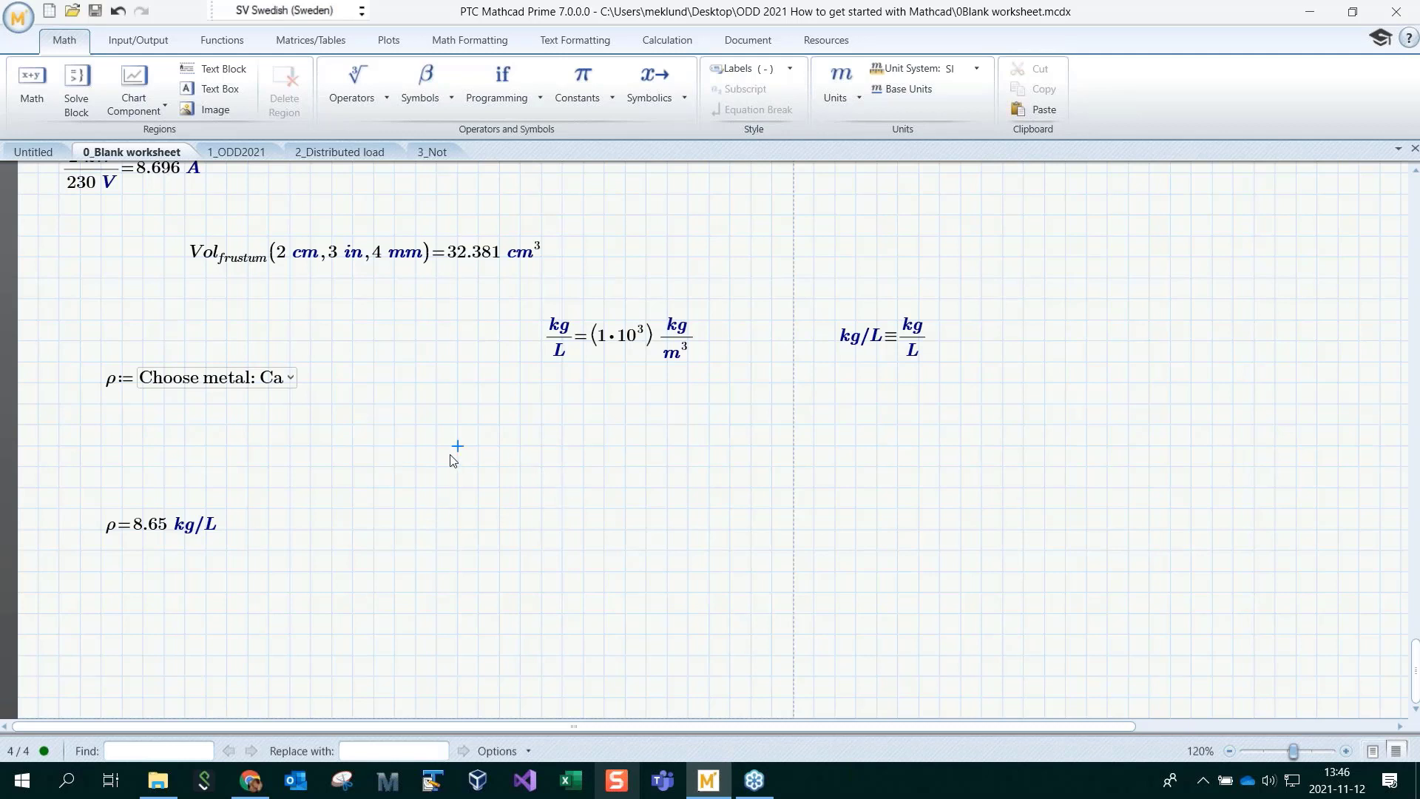
Try to evaluate 23 cm + 6 kg in the free space between the metal combo box and the ρ result
{"action": "left_click", "coordinate": [415, 446]}
{"action": "type", "text": "23 cm"}
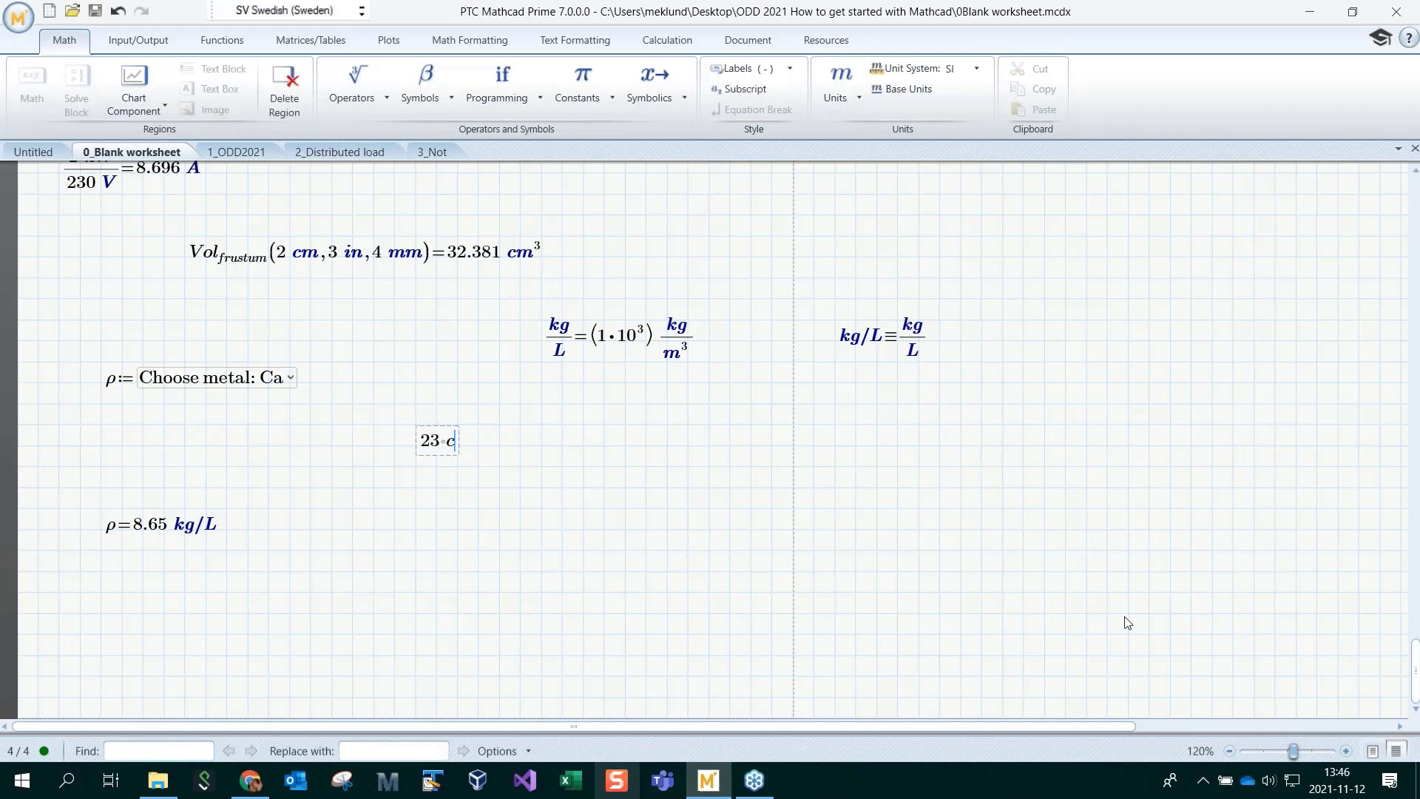
{"action": "type", "text": "+6 kg="}
{"action": "left_click", "coordinate": [478, 550]}
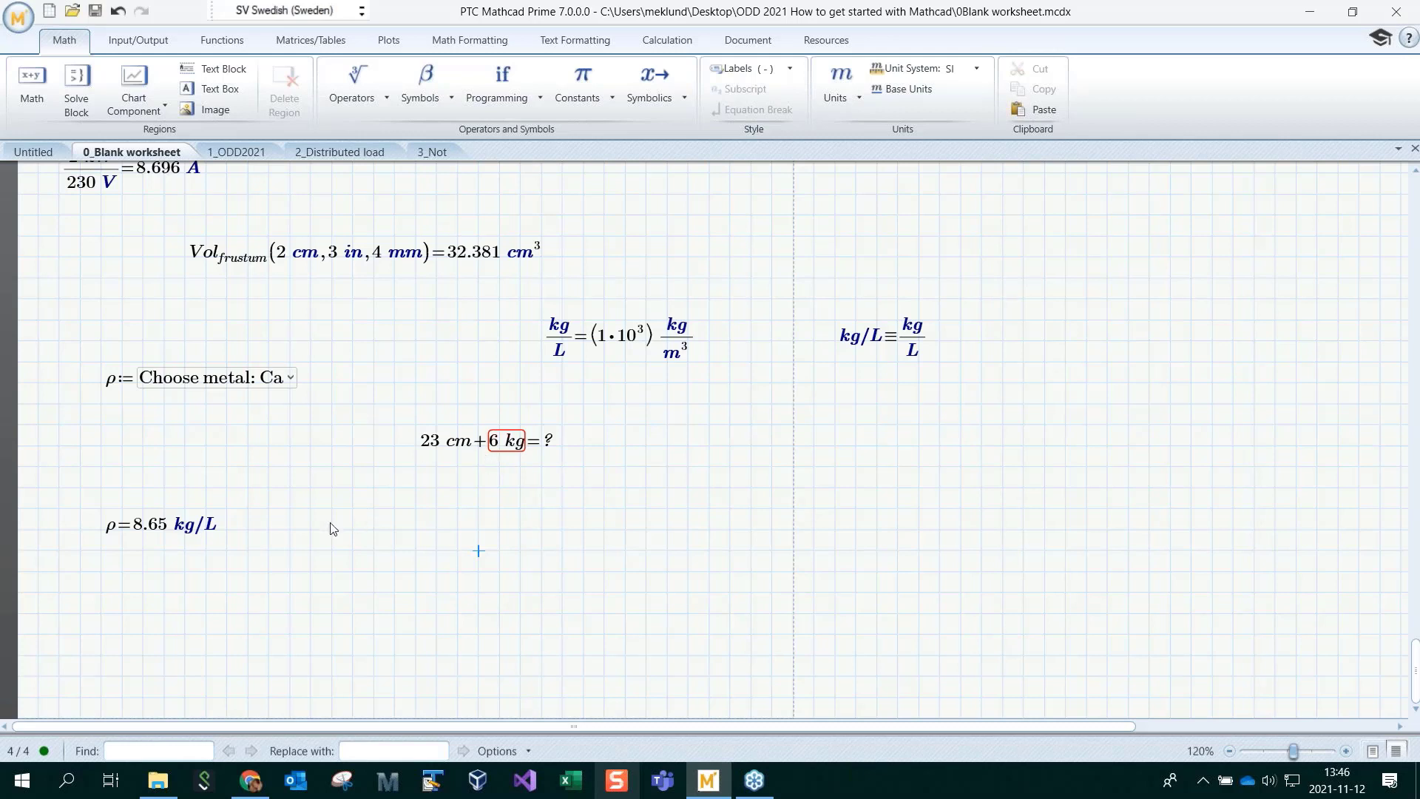
Insert the picture force.jpg near the left margin at the start of the next page below the ρ result
{"action": "left_click", "coordinate": [66, 617]}
{"action": "key", "text": "Return"}
{"action": "key", "text": "Return"}
{"action": "key", "text": "Return"}
{"action": "key", "text": "Return"}
{"action": "key", "text": "Return"}
{"action": "key", "text": "Return"}
{"action": "key", "text": "Return"}
{"action": "key", "text": "Return"}
{"action": "key", "text": "Return"}
{"action": "key", "text": "Return"}
{"action": "key", "text": "Return"}
{"action": "key", "text": "Return"}
{"action": "key", "text": "Return"}
{"action": "key", "text": "Return"}
{"action": "key", "text": "Return"}
{"action": "key", "text": "Return"}
{"action": "key", "text": "Return"}
{"action": "key", "text": "Return"}
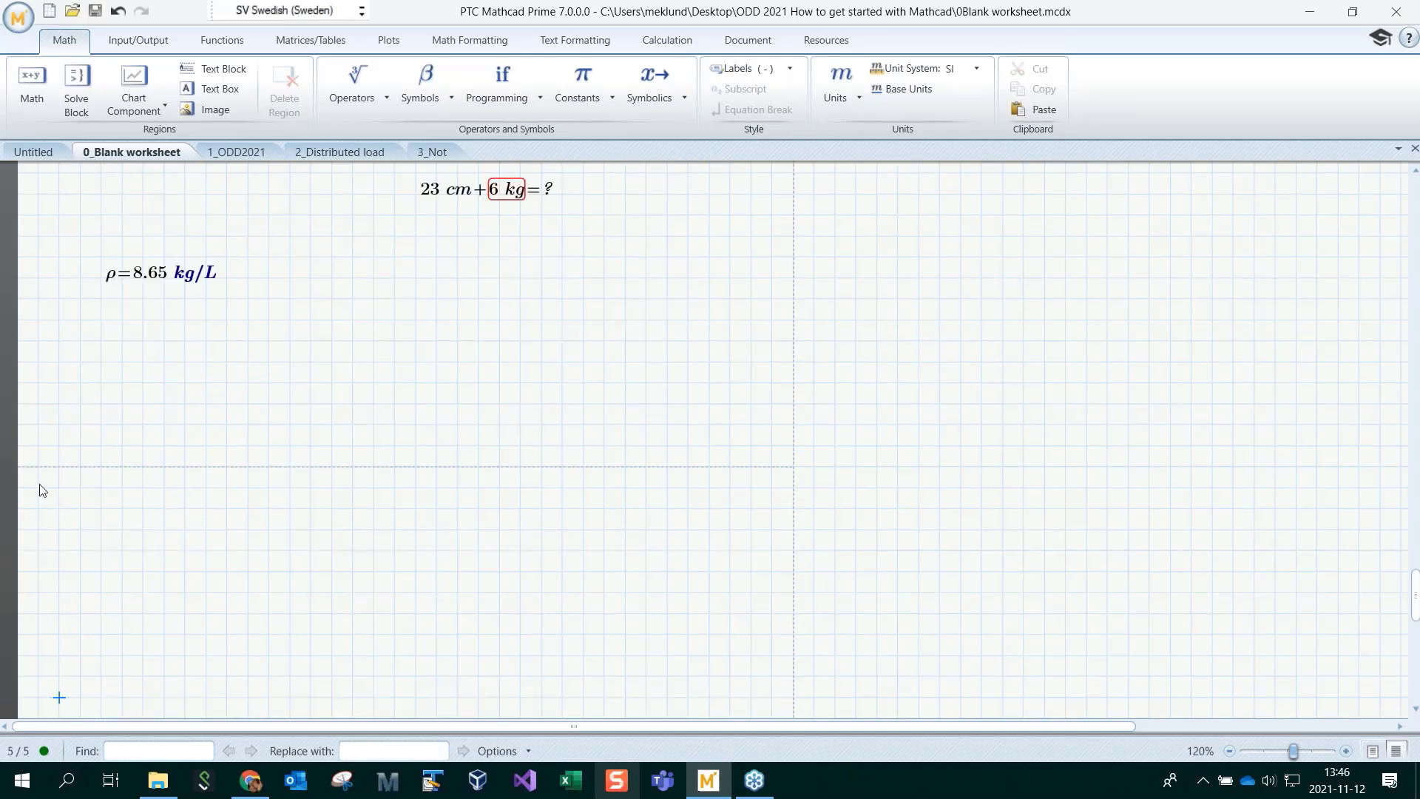
{"action": "left_click", "coordinate": [59, 512]}
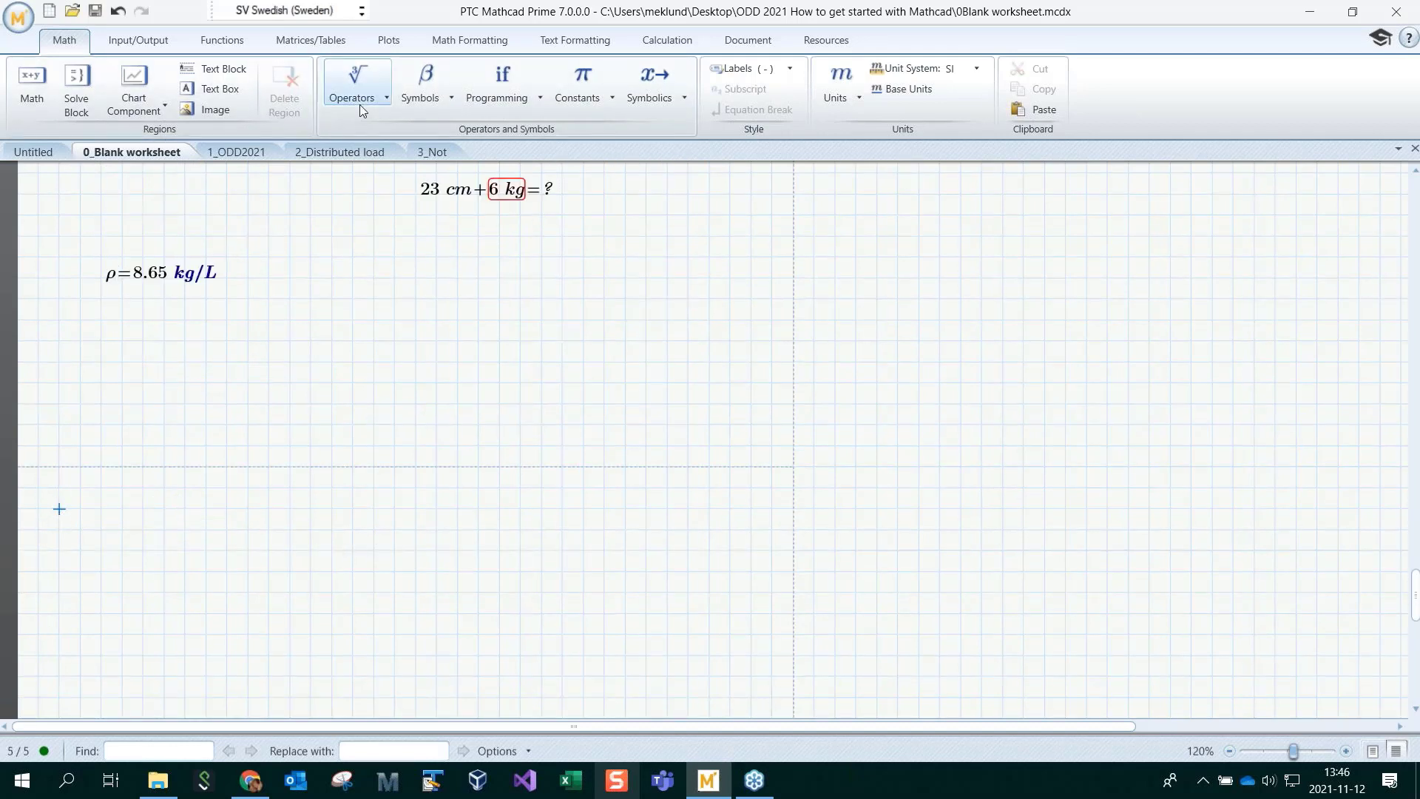
{"action": "left_click", "coordinate": [205, 113]}
{"action": "left_click", "coordinate": [131, 520]}
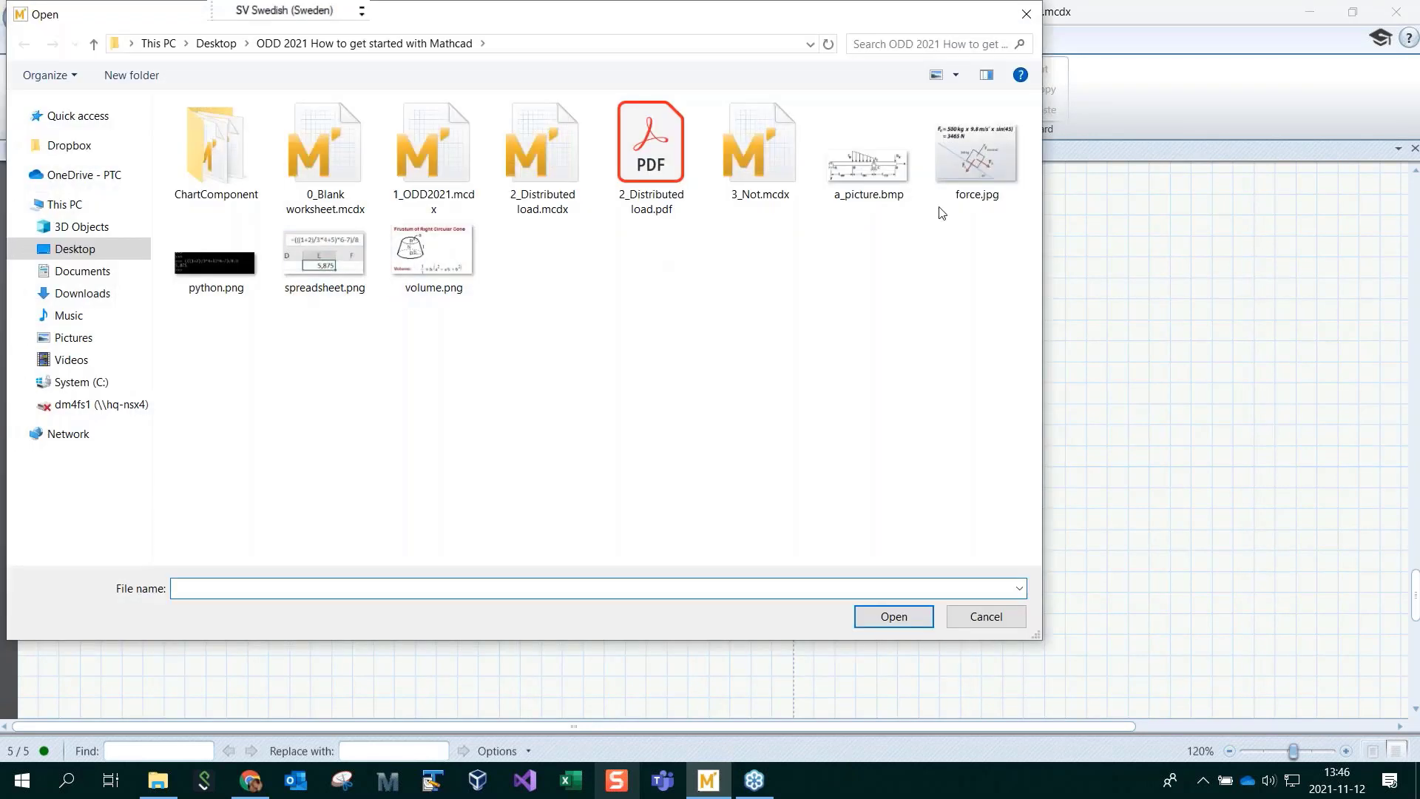
{"action": "double_click", "coordinate": [965, 168]}
{"action": "left_click", "coordinate": [628, 592]}
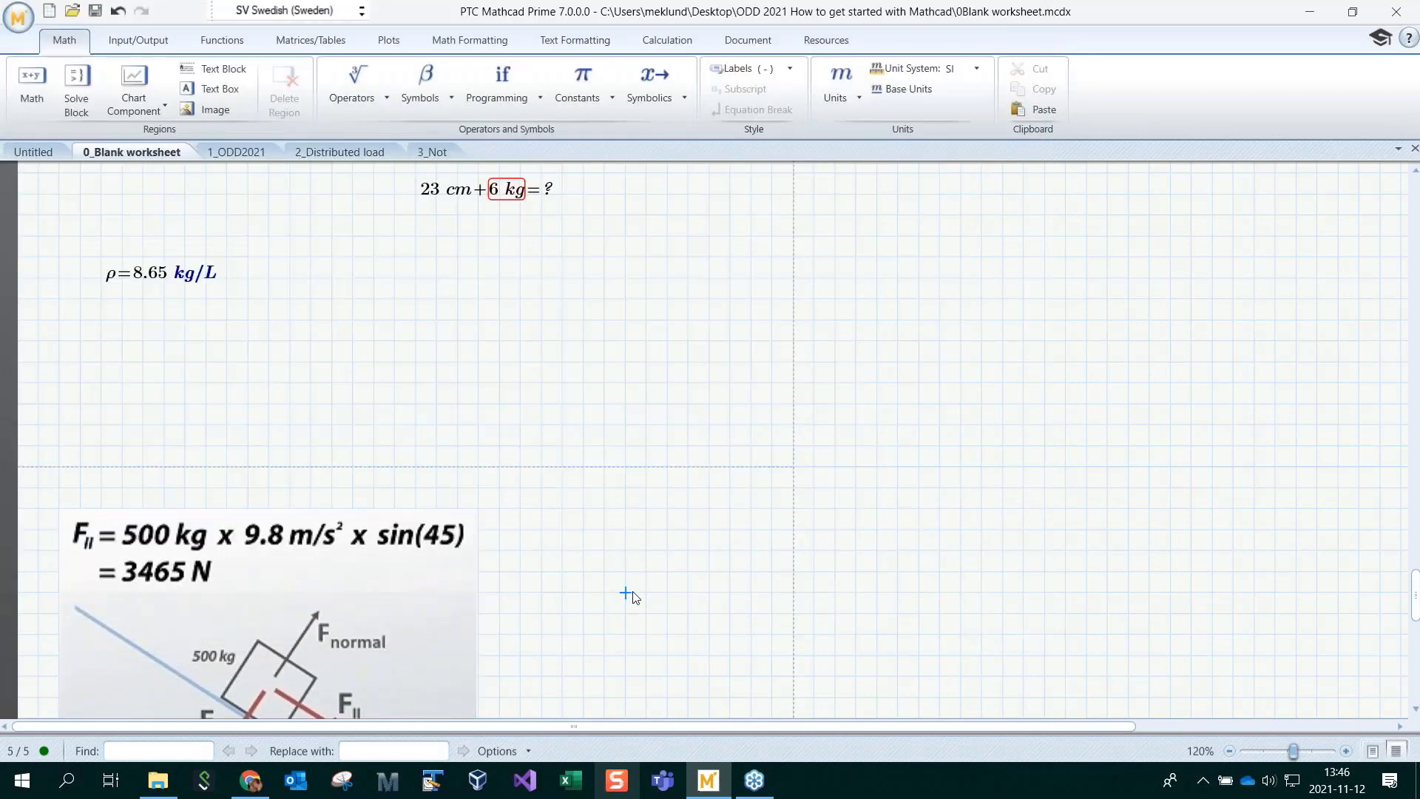
Define mass as 500 kg beside the inserted force picture
{"action": "scroll", "coordinate": [634, 596], "scroll_direction": "down", "scroll_amount": 4}
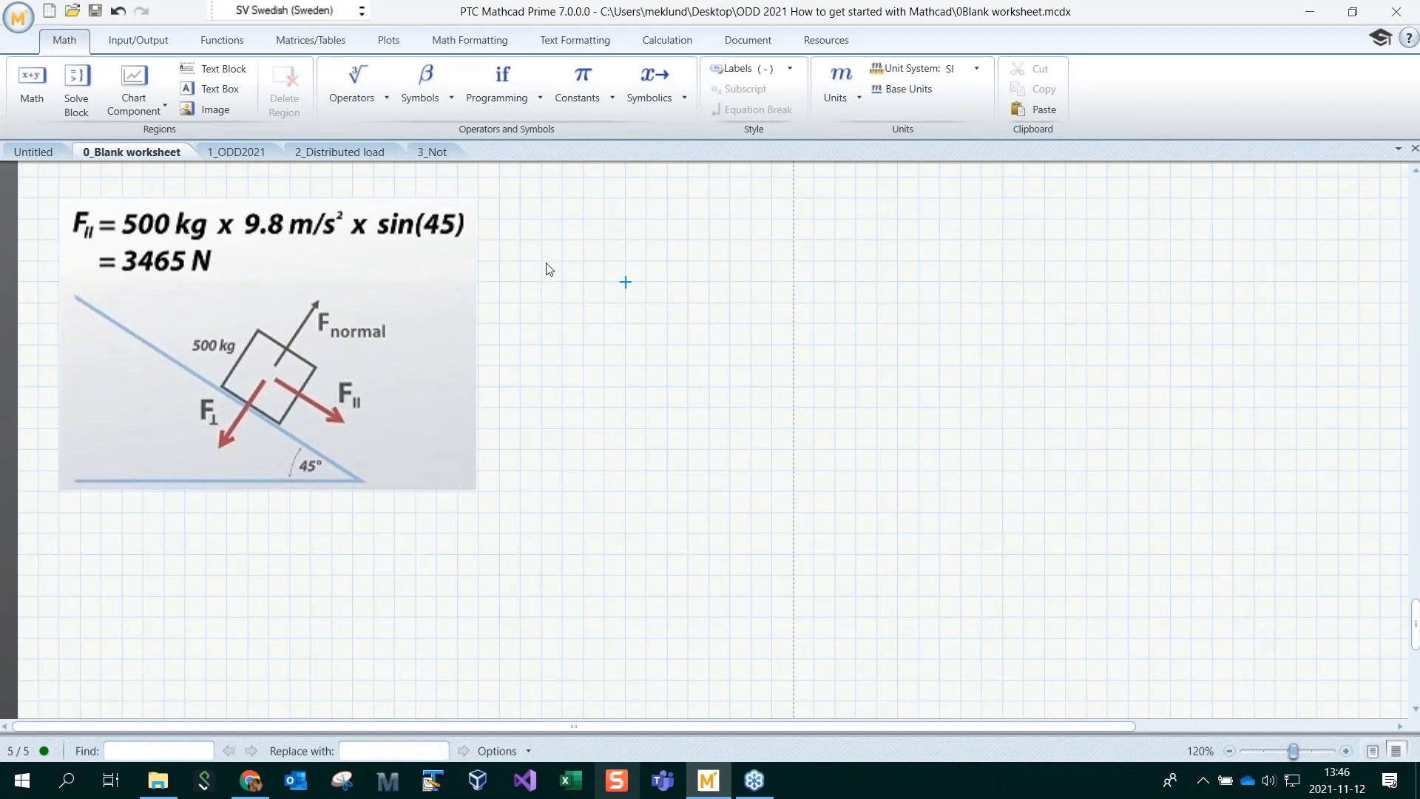
{"action": "left_click", "coordinate": [541, 241]}
{"action": "type", "text": "mass"}
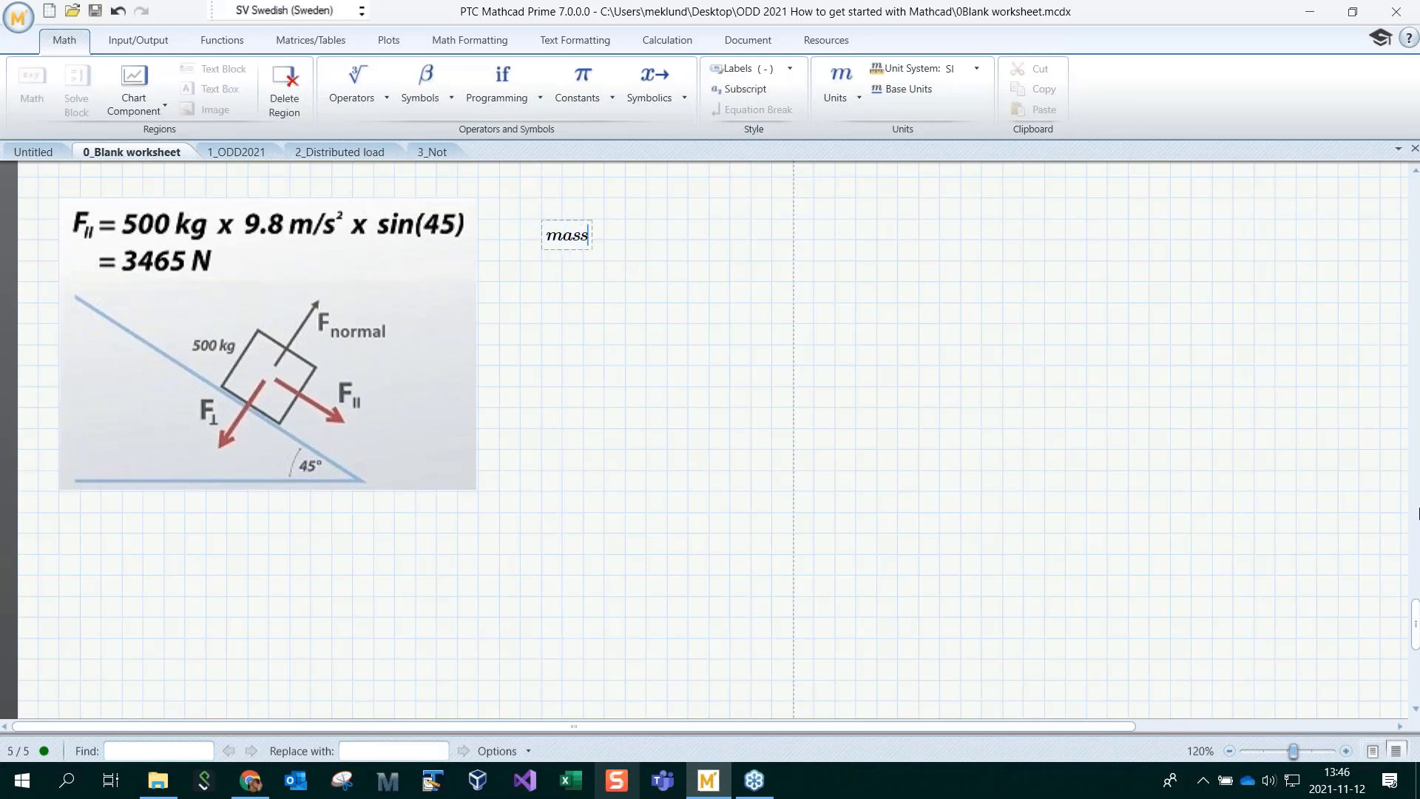
{"action": "type", "text": ":=500 kg"}
{"action": "key", "text": "Return"}
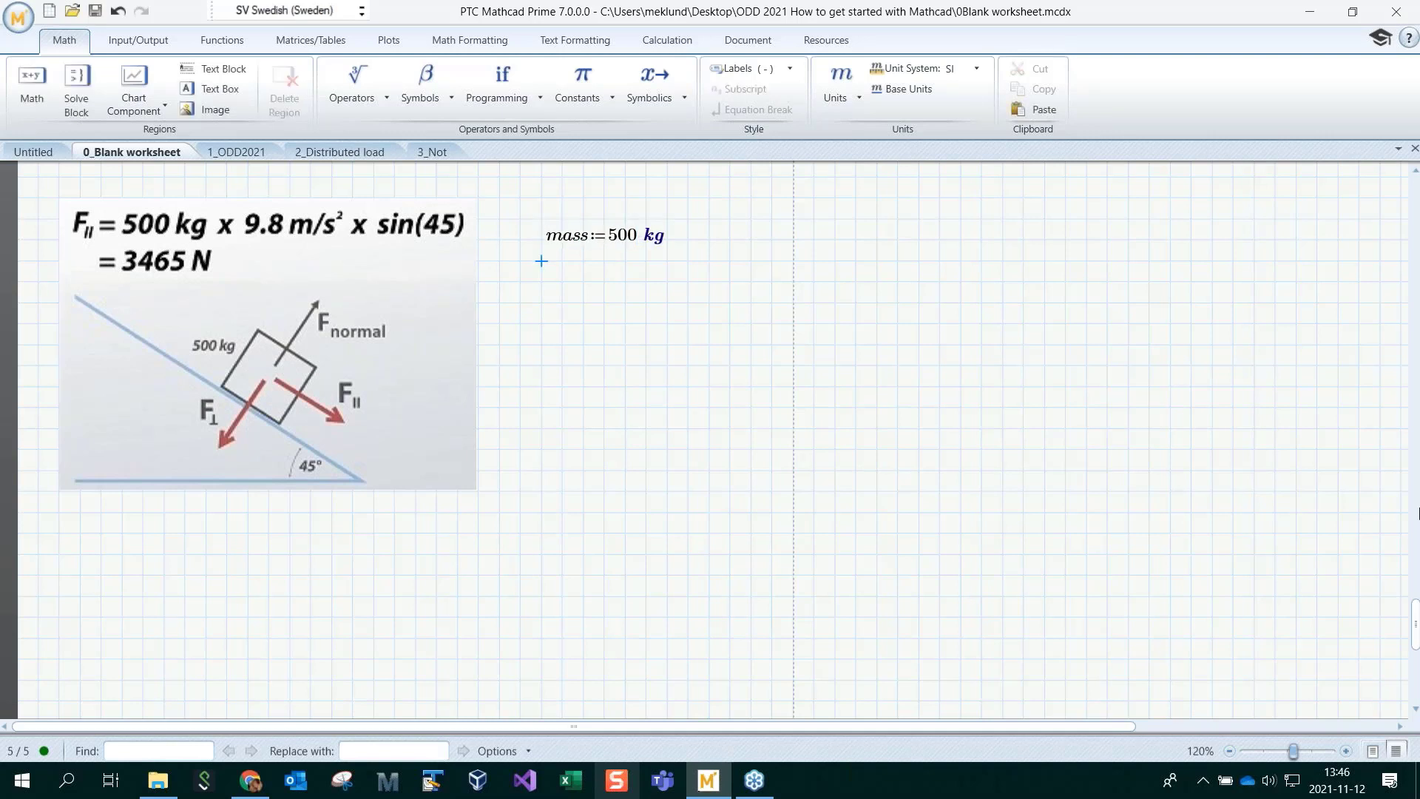
Define acc as 9.8 m/s² below the mass definition
{"action": "key", "text": "Return"}
{"action": "type", "text": "acc:="}
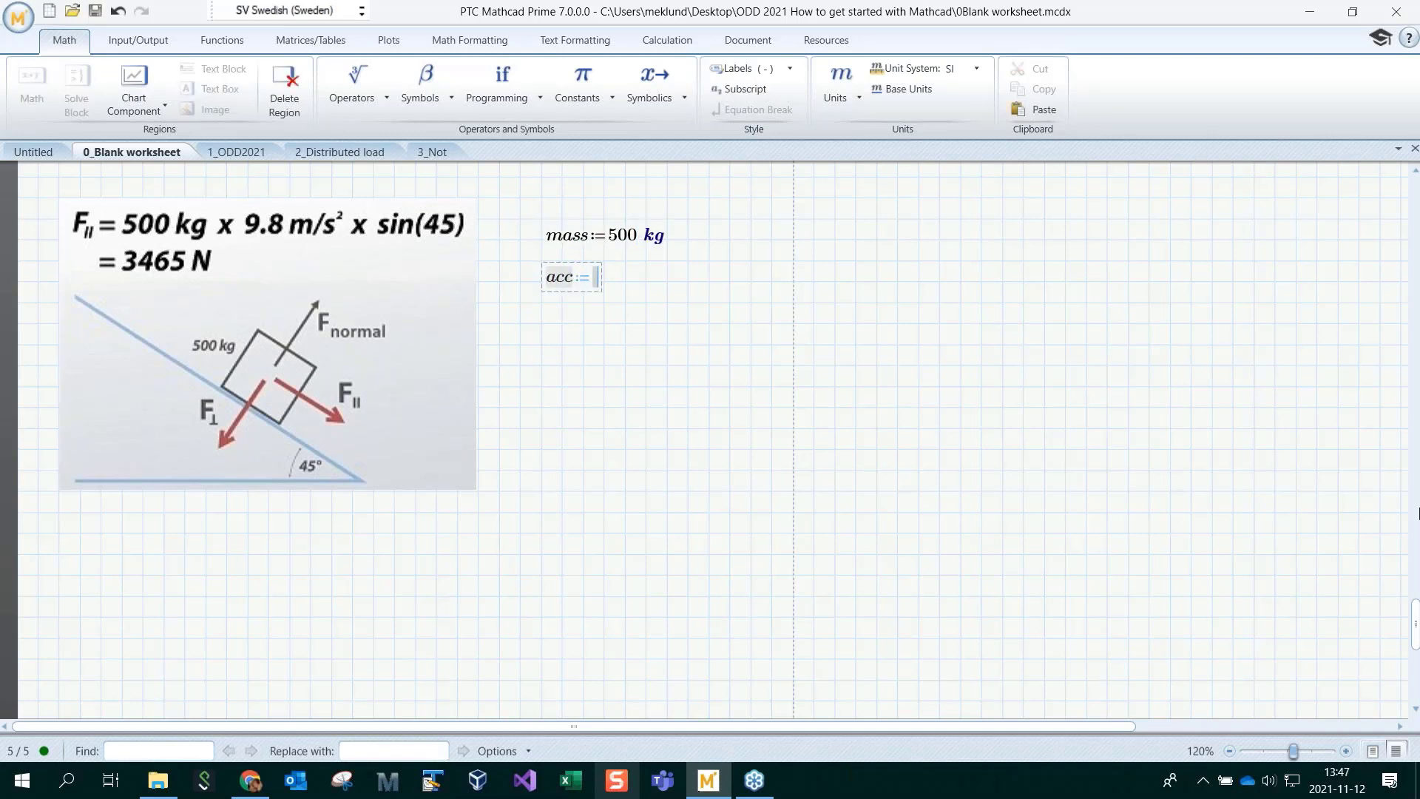
{"action": "type", "text": "9.8·m"}
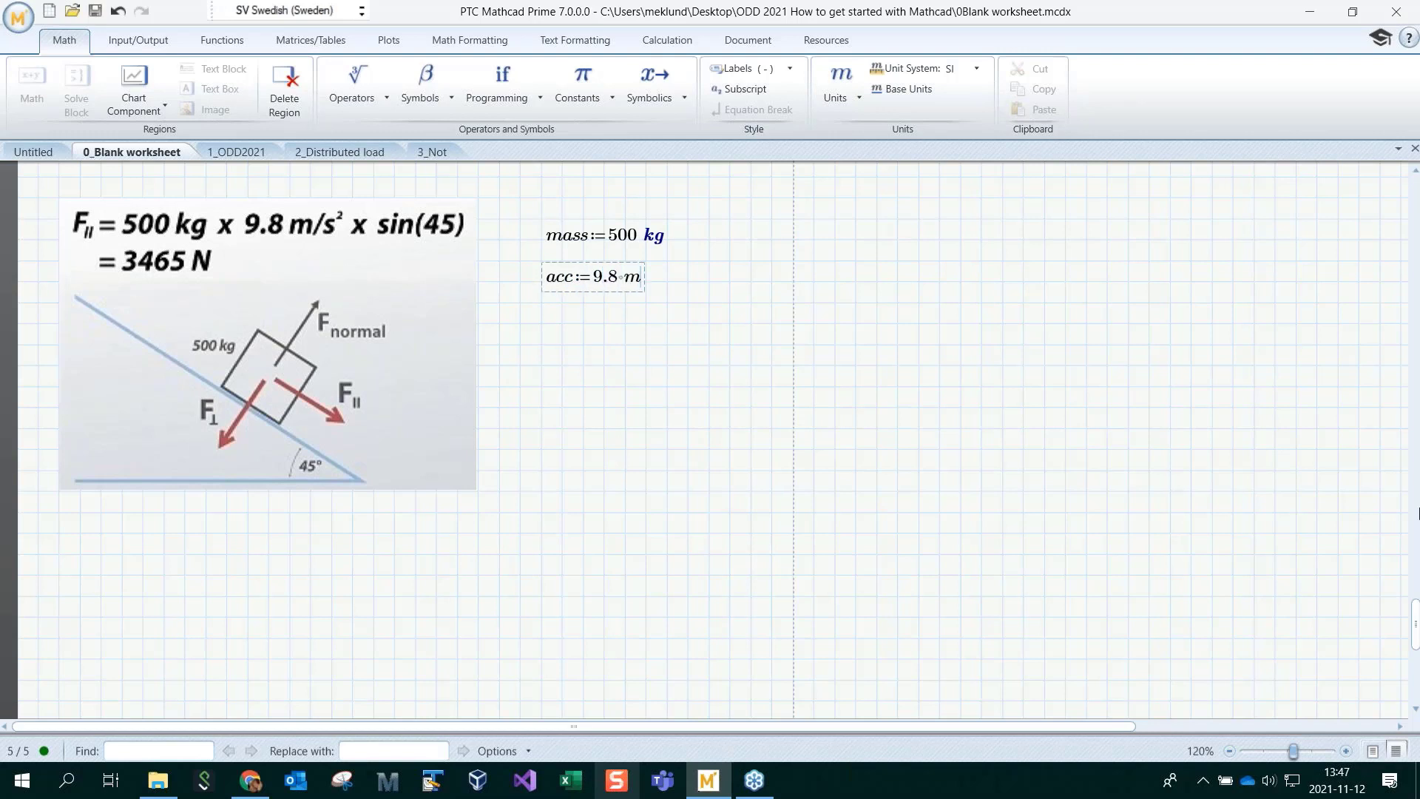
{"action": "type", "text": "/s^2"}
{"action": "key", "text": "Return"}
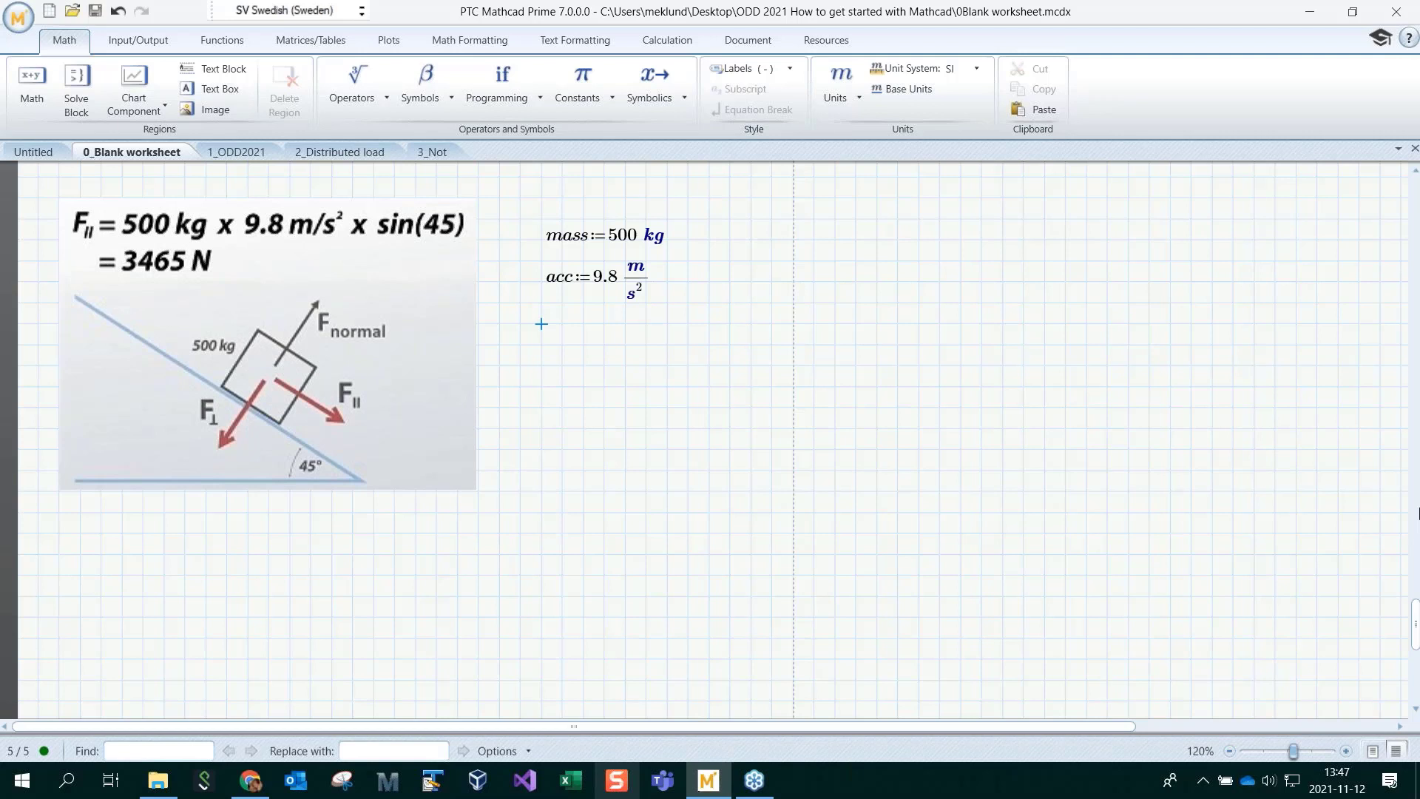
Define angle as 45 below the acc definition and give it the degree-symbol unit
{"action": "type", "text": "angle"}
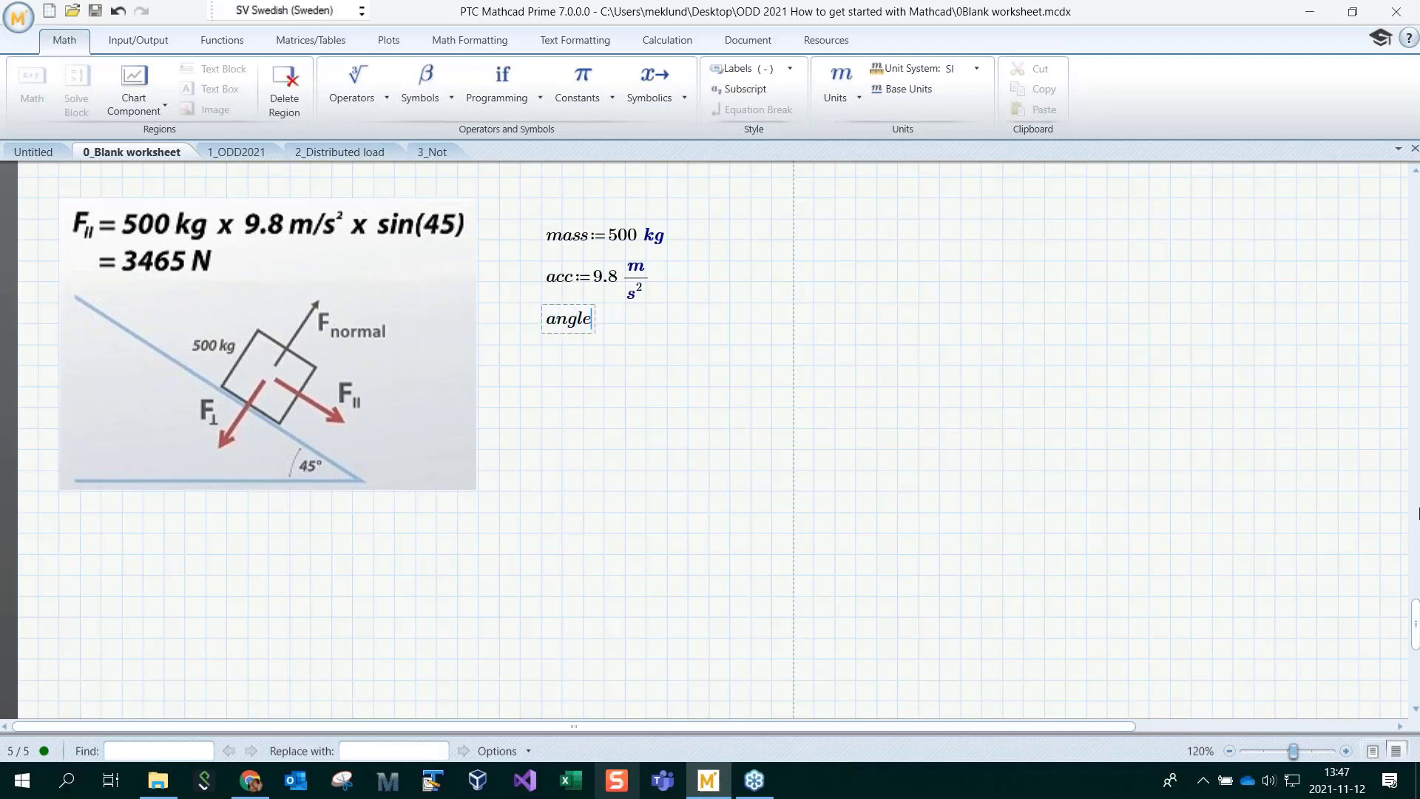
{"action": "type", "text": ":="}
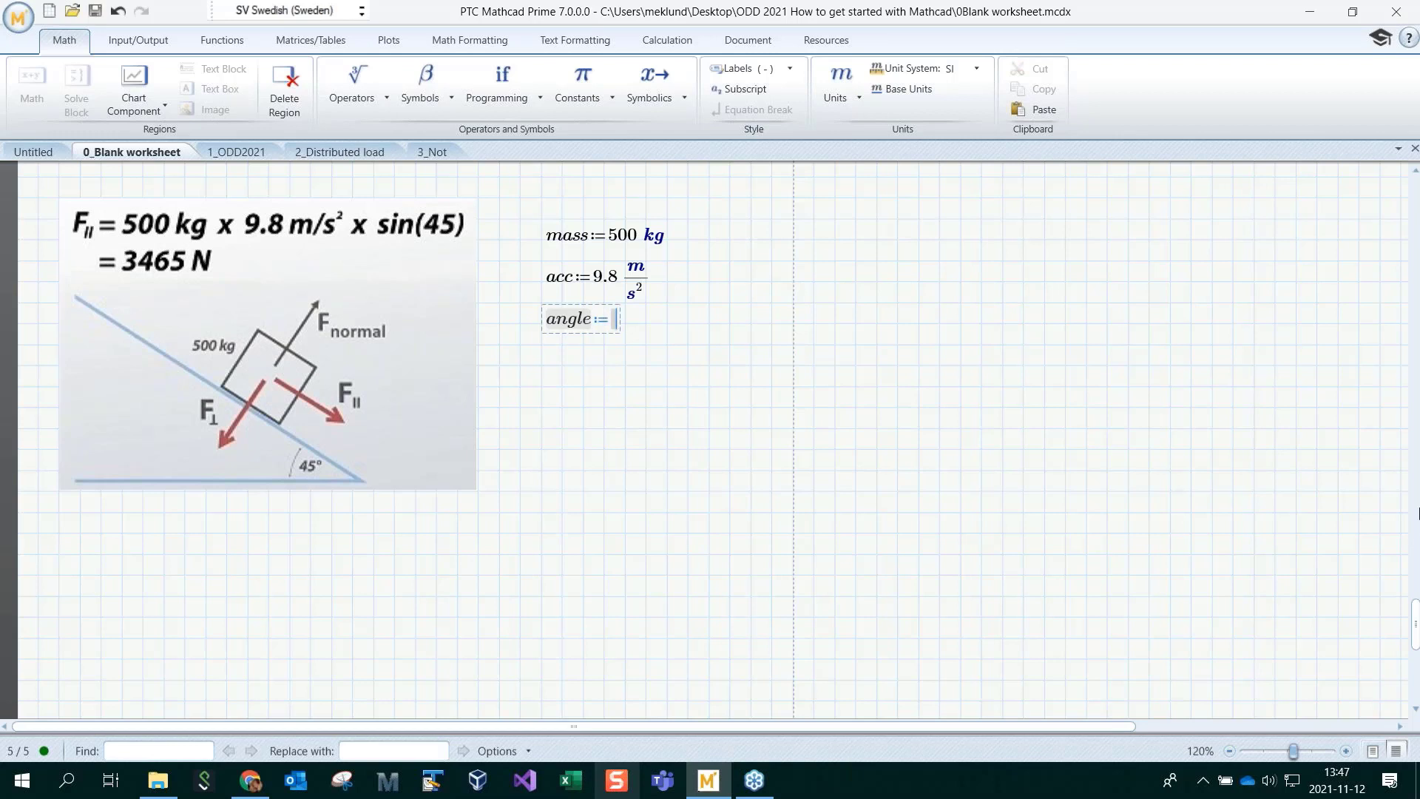
{"action": "type", "text": "45"}
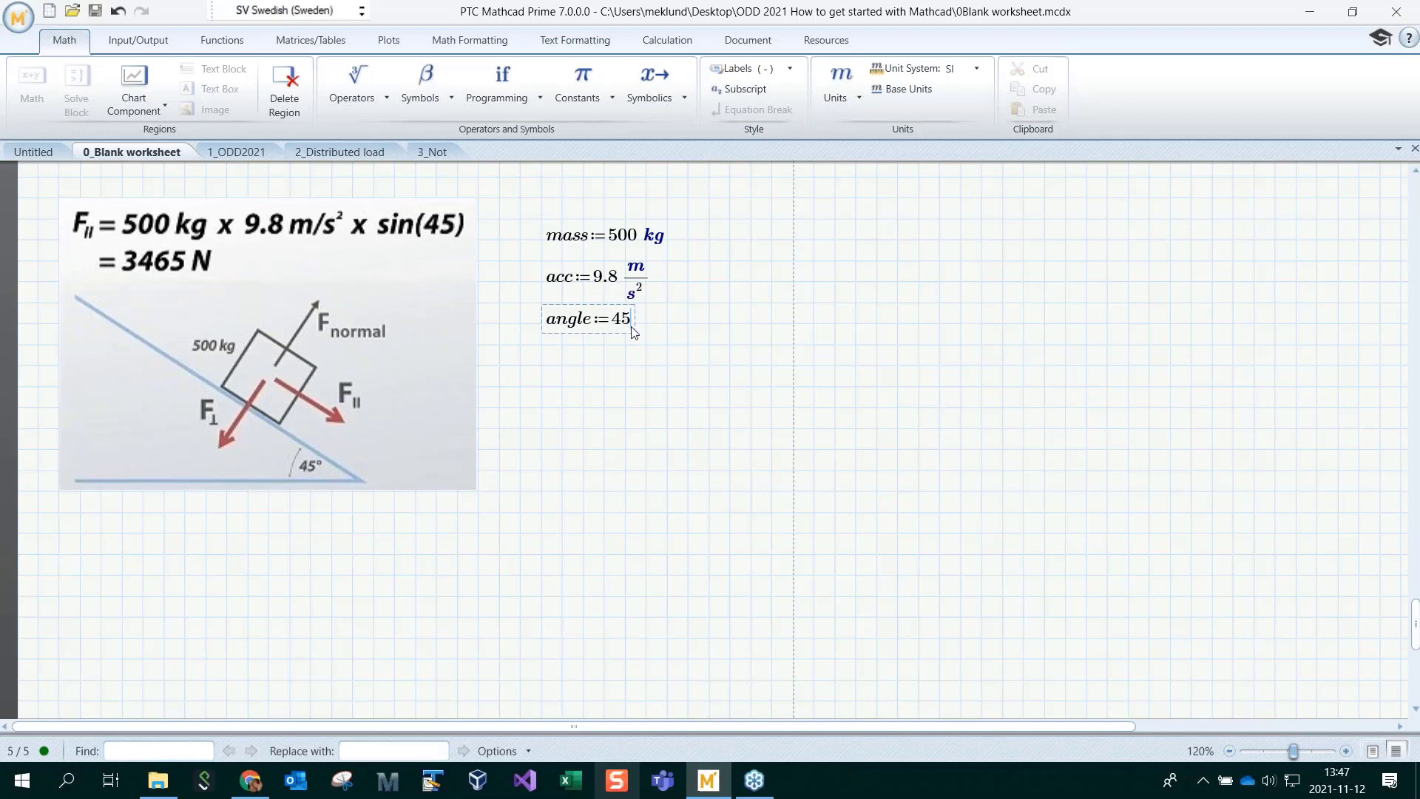
{"action": "left_click", "coordinate": [850, 81]}
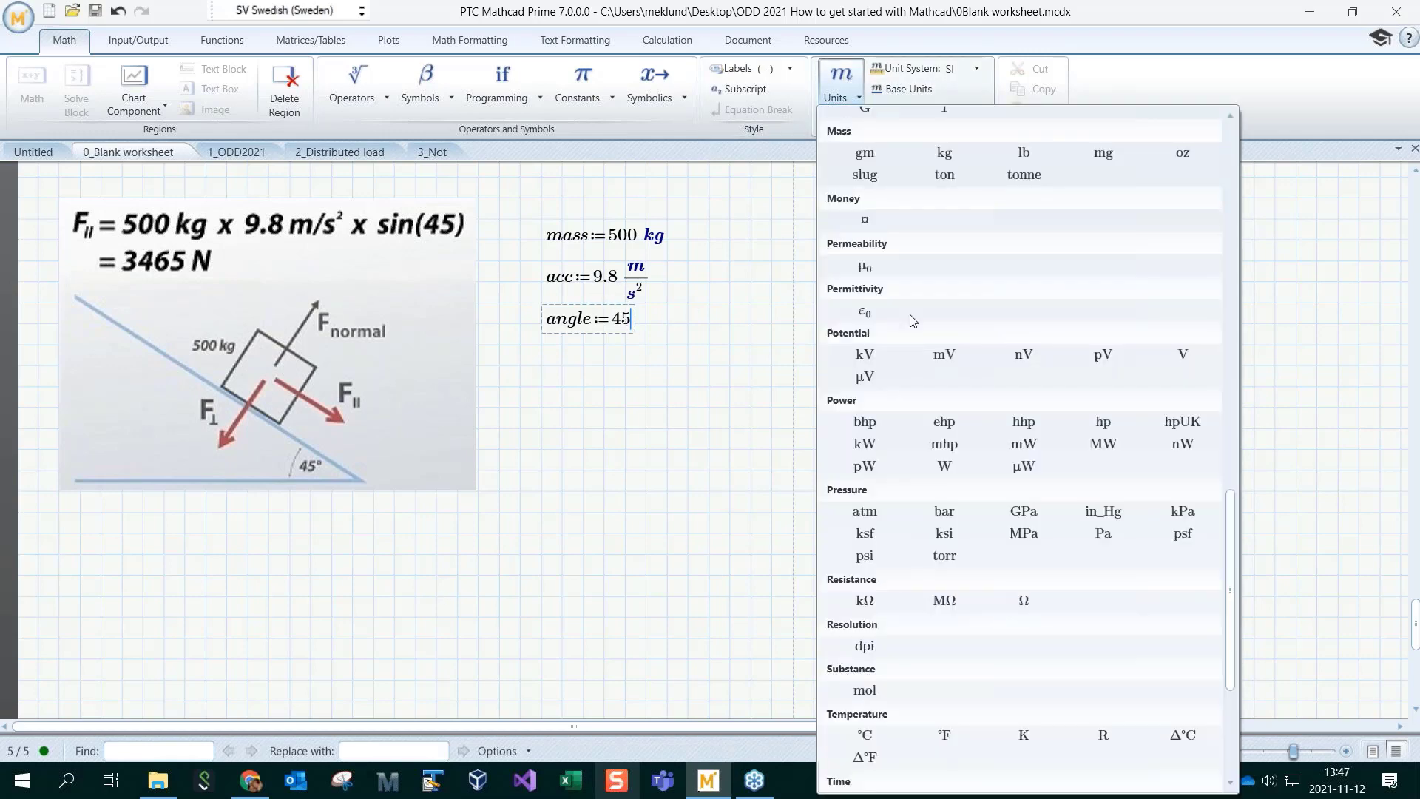
{"action": "scroll", "coordinate": [926, 415], "scroll_direction": "up", "scroll_amount": 10}
{"action": "scroll", "coordinate": [926, 415], "scroll_direction": "up", "scroll_amount": 6}
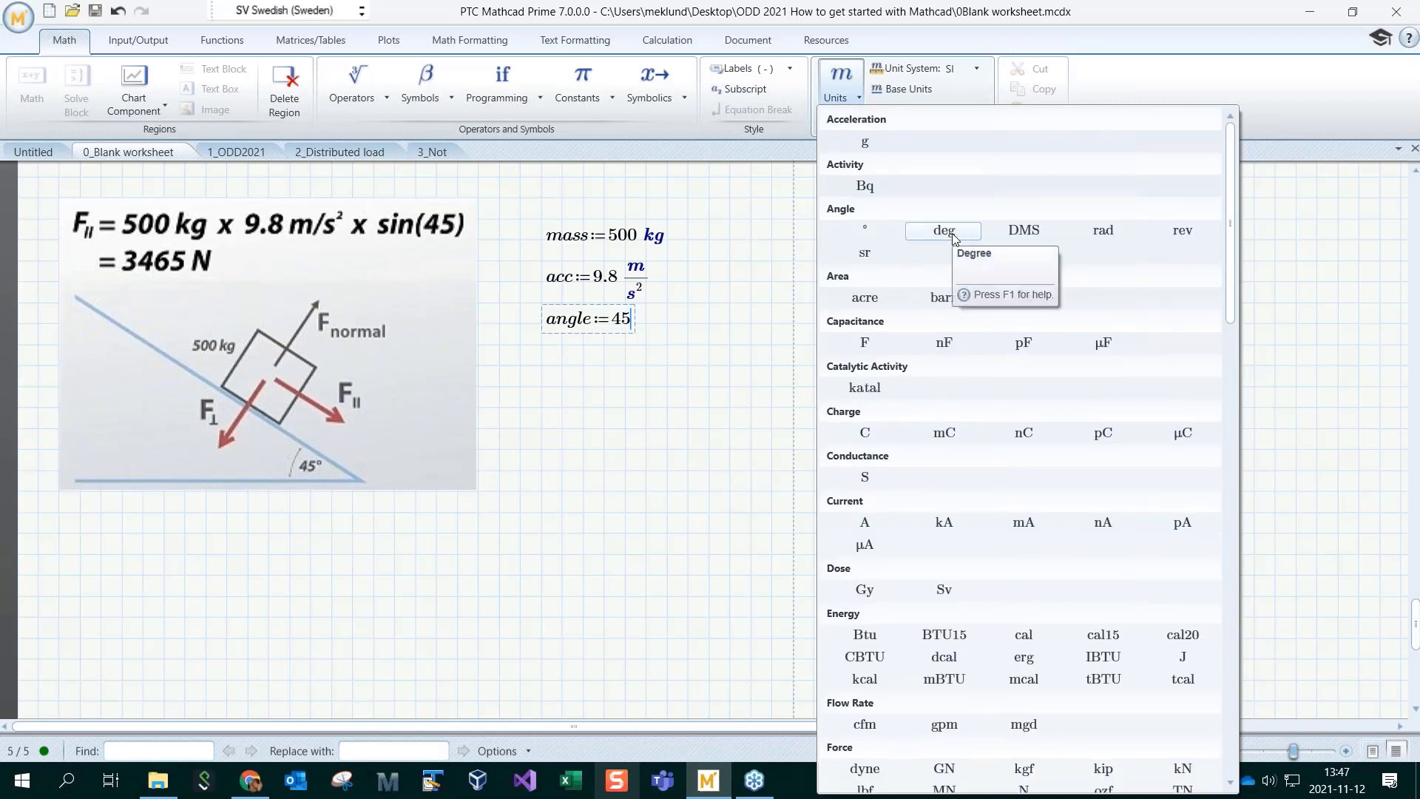
{"action": "left_click", "coordinate": [865, 233]}
{"action": "left_click", "coordinate": [751, 450]}
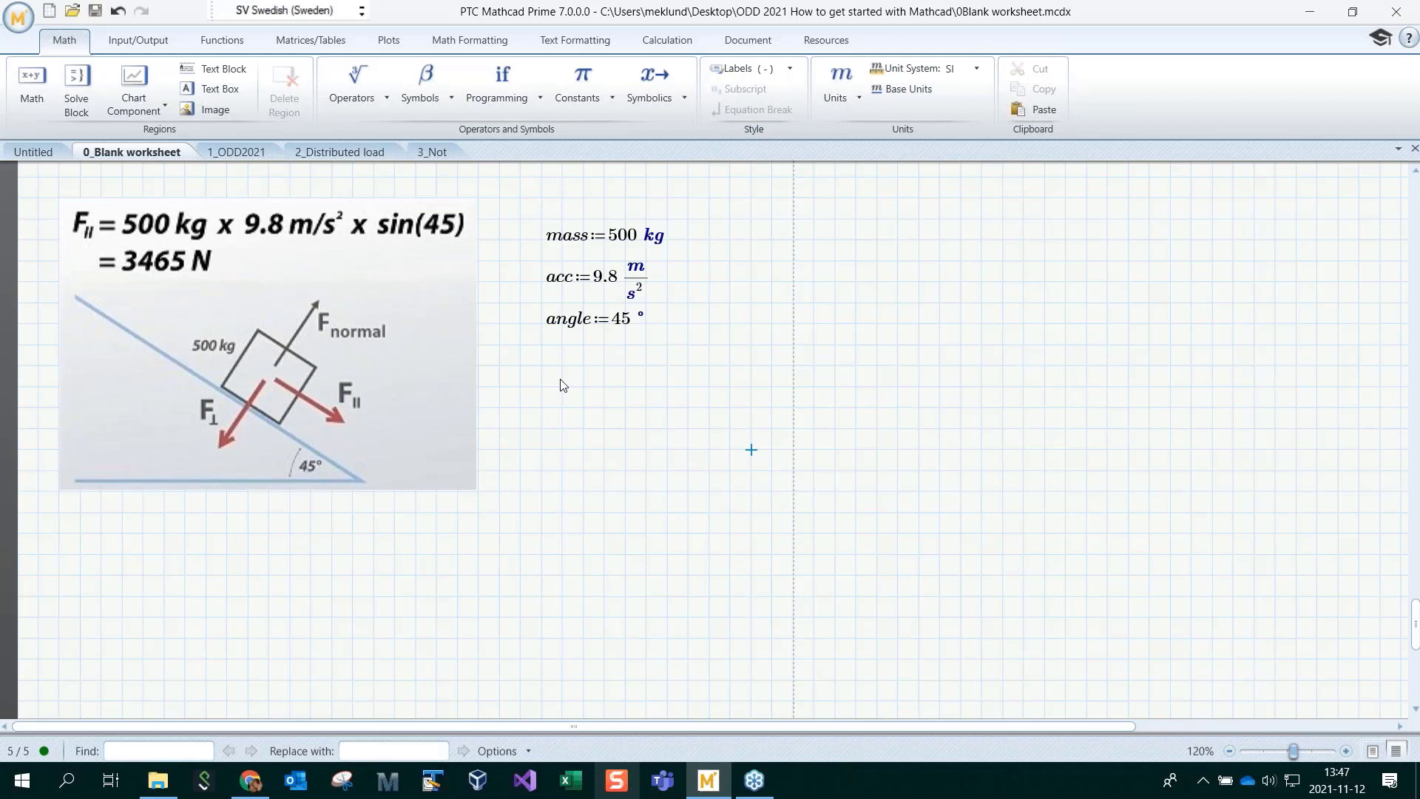
Define F with subscript p as mass·acc·sin(angle) below the angle definition
{"action": "left_click", "coordinate": [541, 408]}
{"action": "type", "text": "F"}
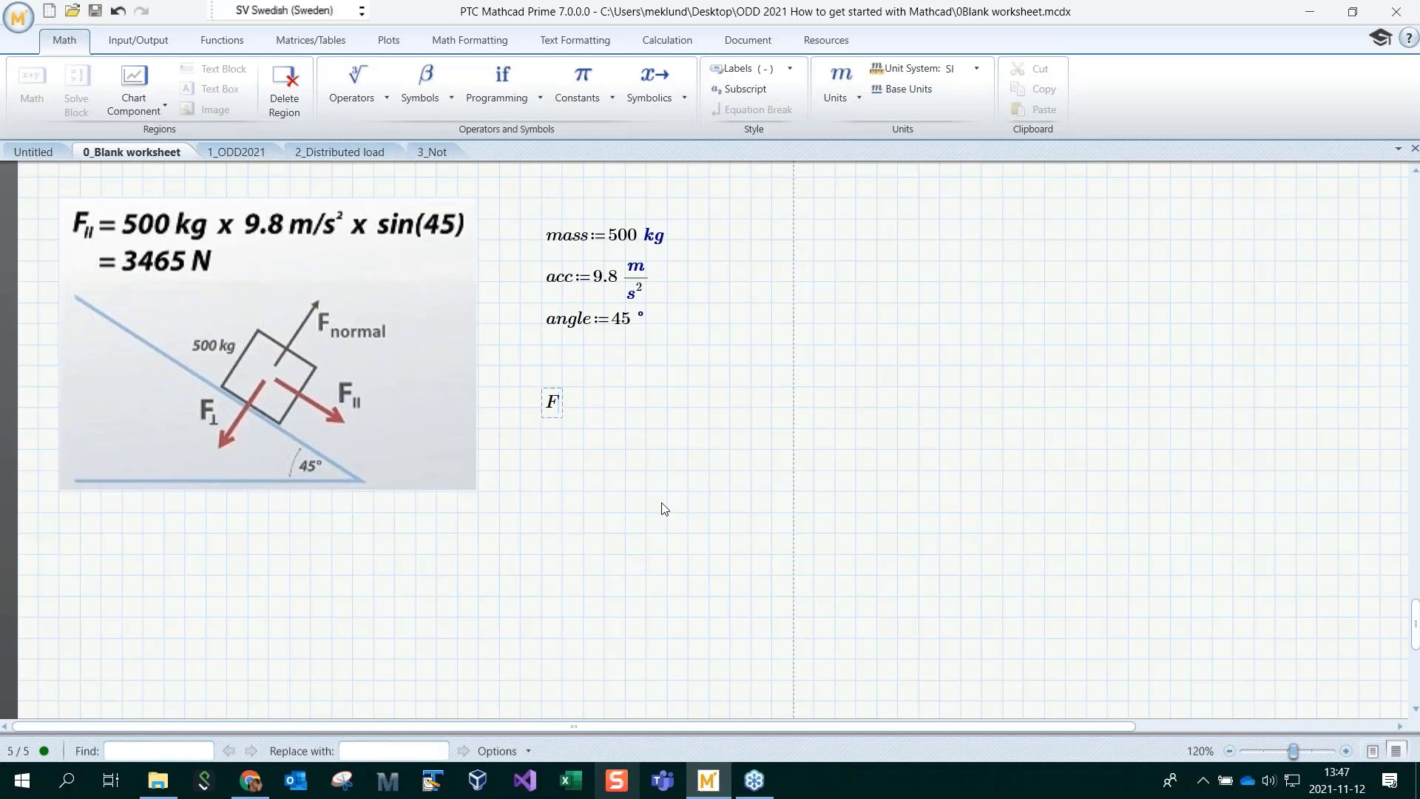
{"action": "key", "text": "period"}
{"action": "type", "text": "p"}
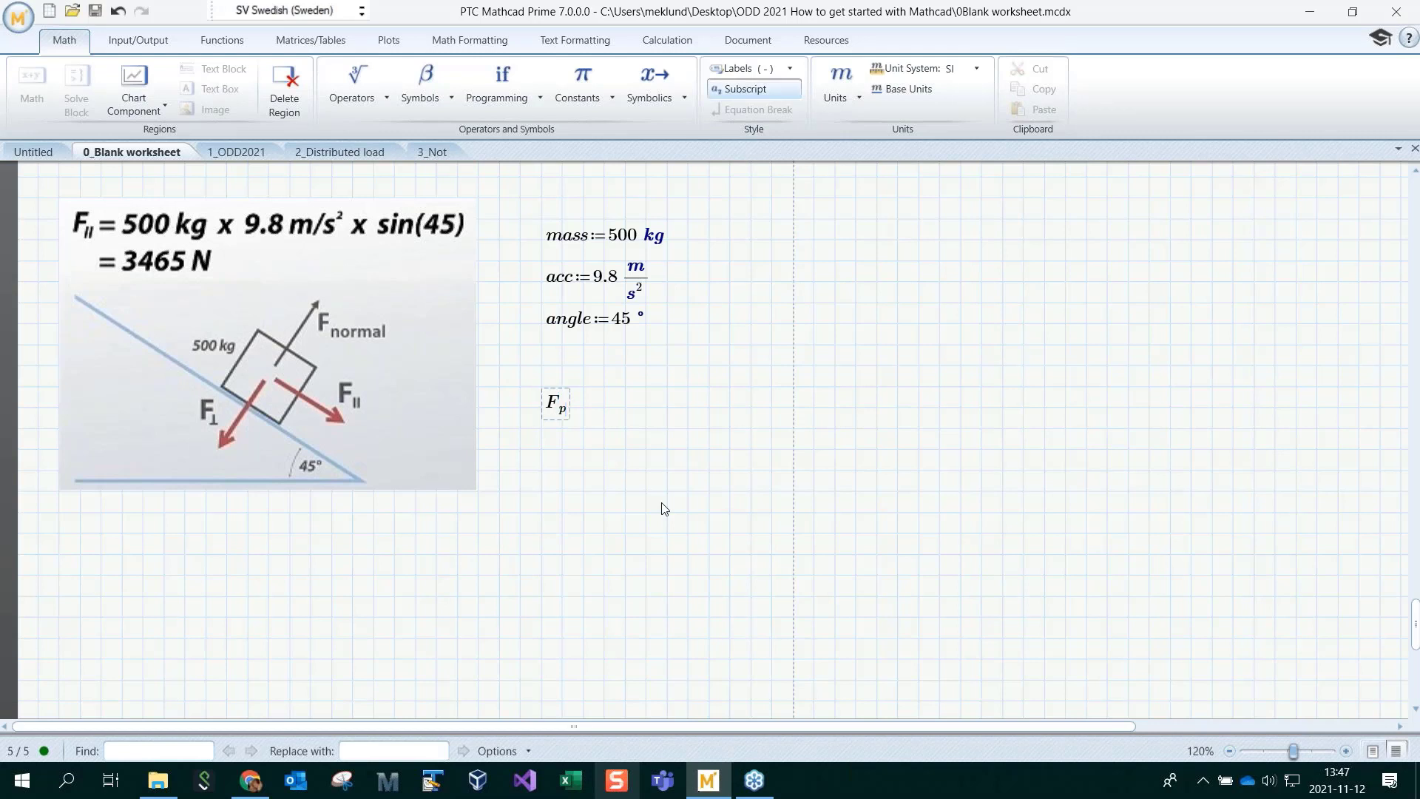
{"action": "type", "text": ":mass"}
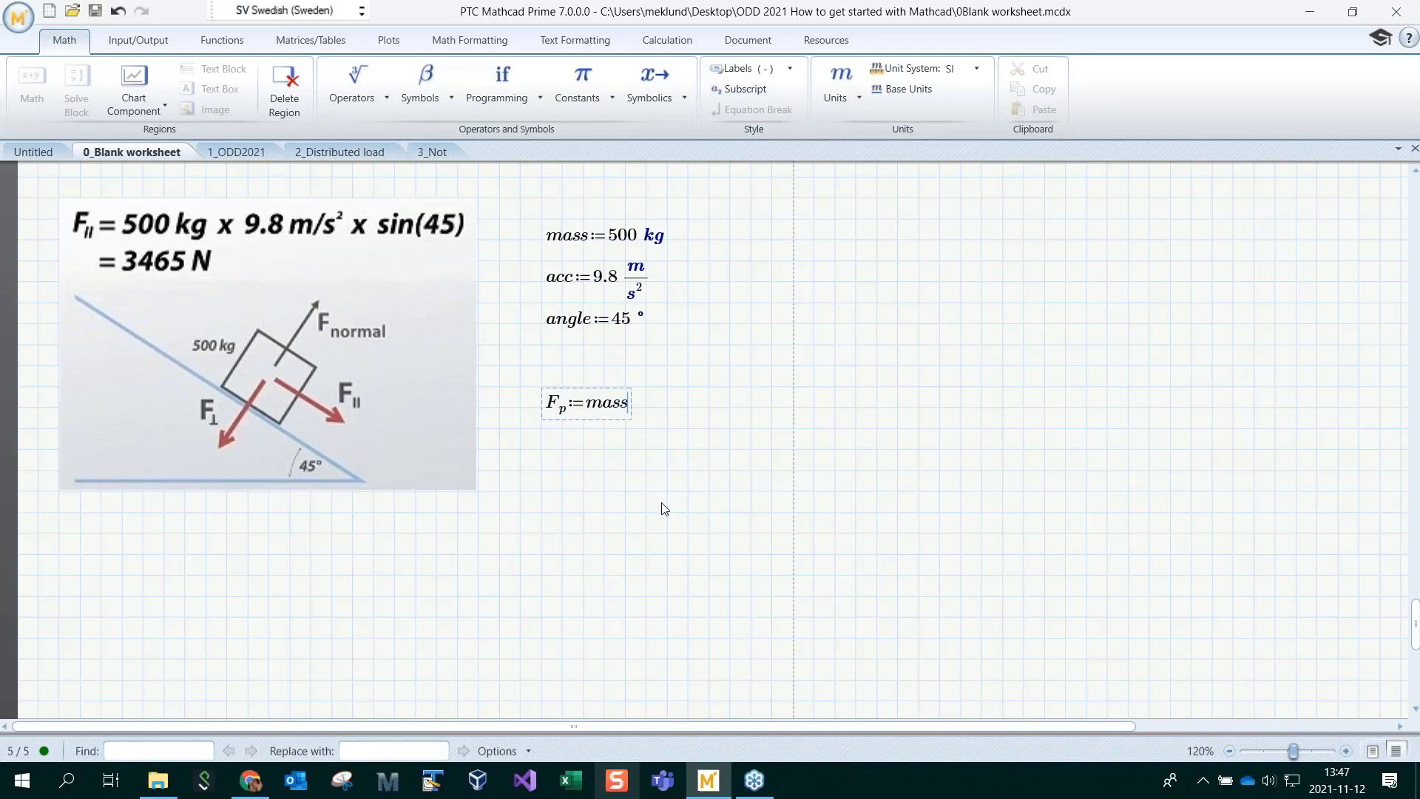
{"action": "type", "text": "*acc"}
{"action": "type", "text": "*sin(a"}
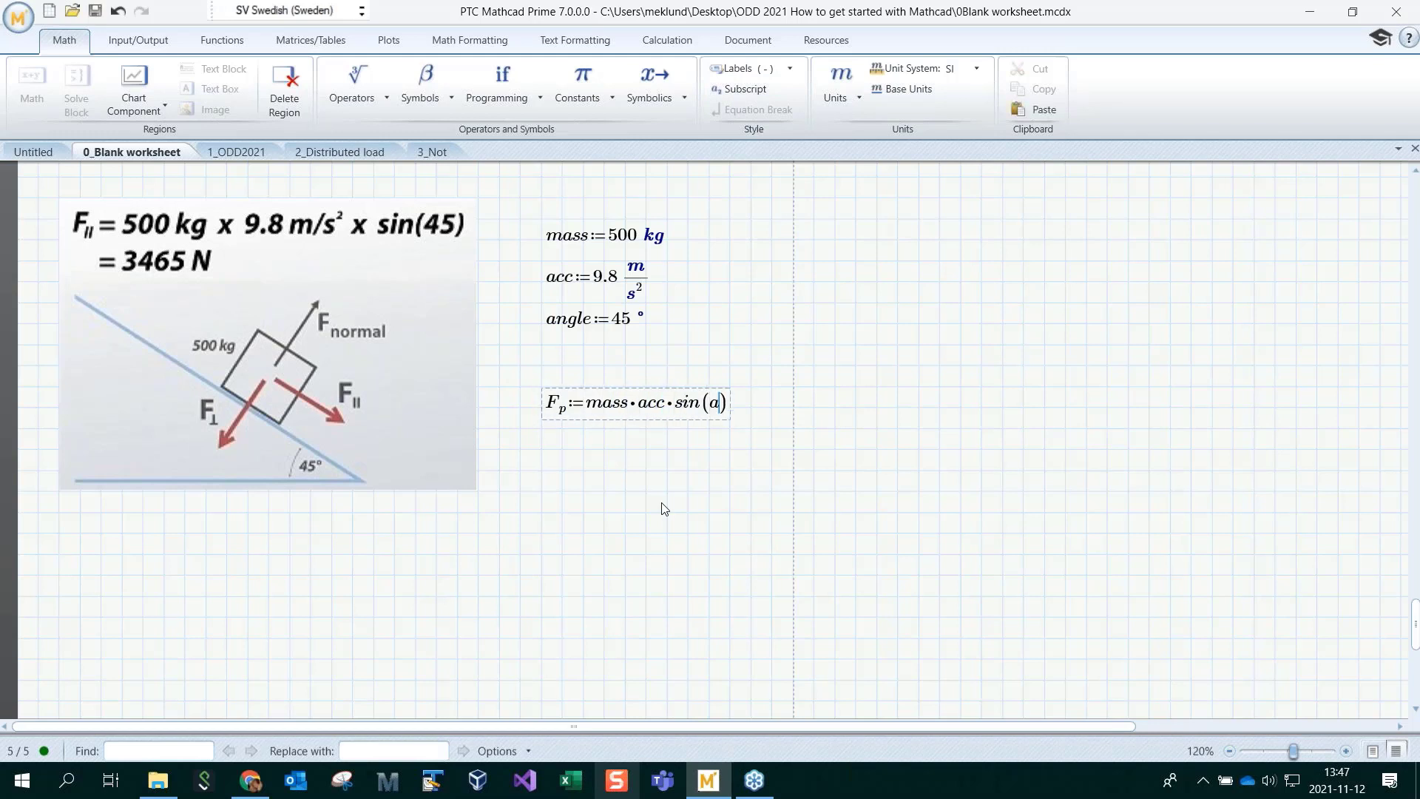
{"action": "type", "text": "ngle"}
{"action": "key", "text": "Return"}
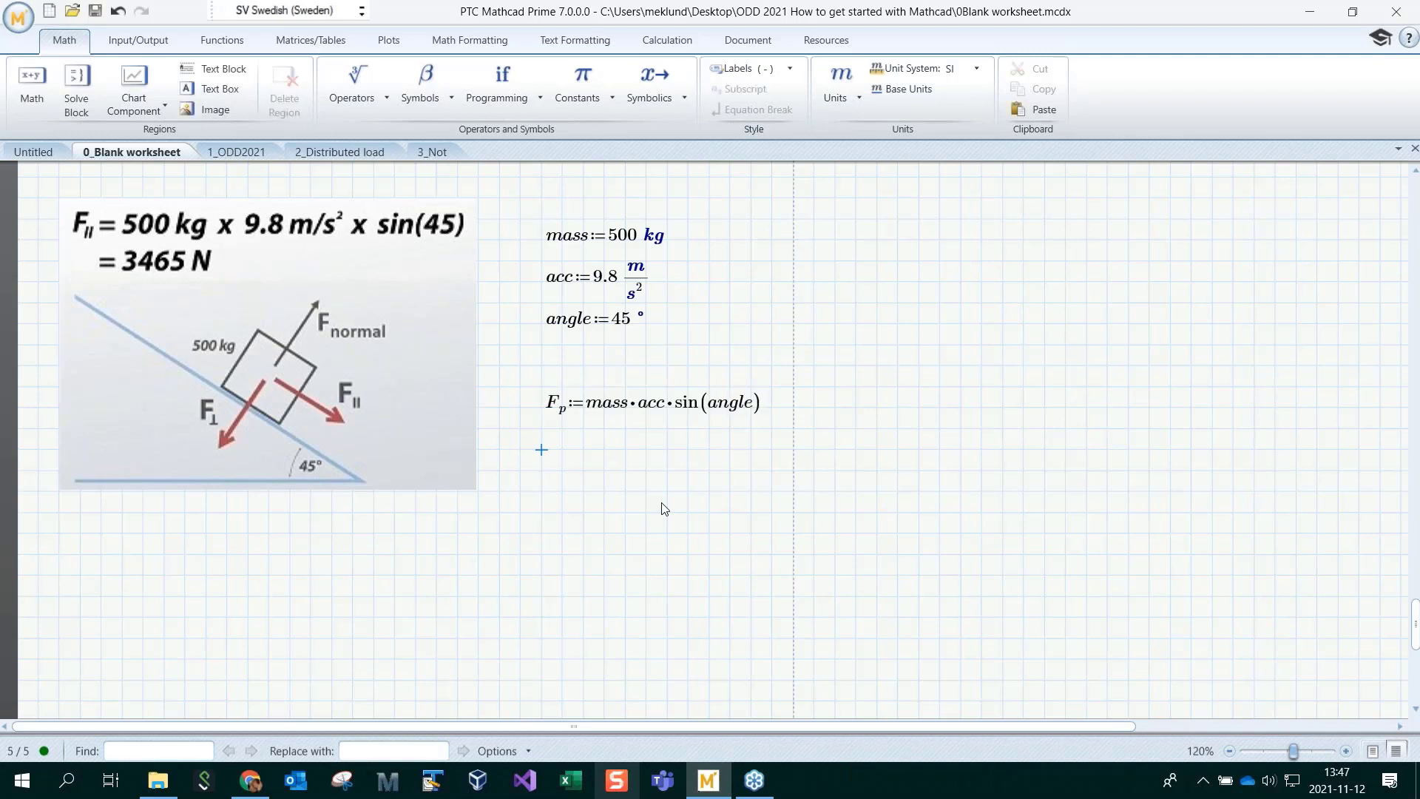
Evaluate F with subscript p below its definition and set the result unit to kN
{"action": "type", "text": "F.p="}
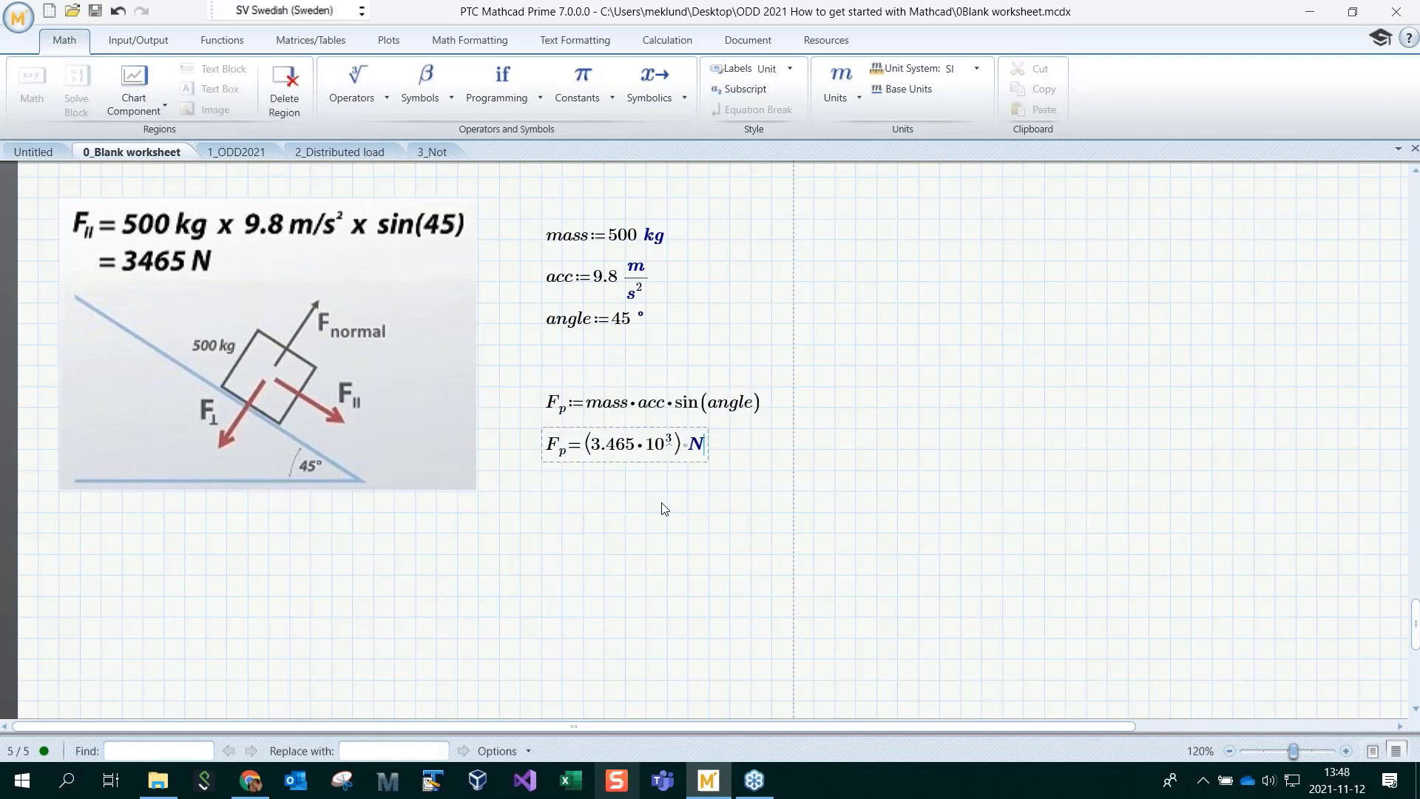
{"action": "left_click", "coordinate": [696, 446]}
{"action": "type", "text": "k"}
{"action": "left_click", "coordinate": [730, 575]}
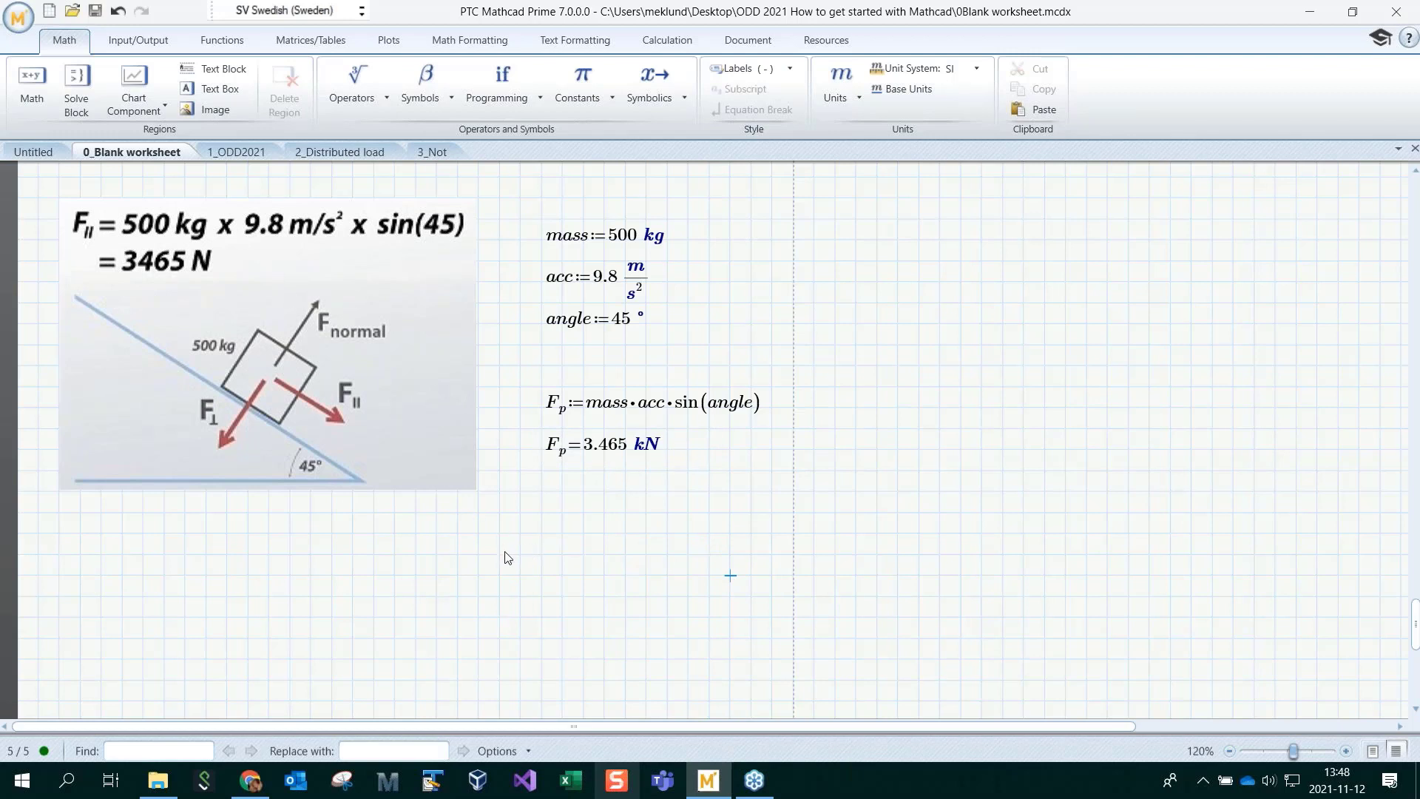
Review the table of contents in the 1_ODD2021 worksheet and open the 3_Not worksheet with the topics not shown
{"action": "left_click", "coordinate": [619, 499]}
{"action": "left_click", "coordinate": [563, 603]}
{"action": "scroll", "coordinate": [563, 605], "scroll_direction": "down", "scroll_amount": 1}
{"action": "scroll", "coordinate": [563, 605], "scroll_direction": "up", "scroll_amount": 2}
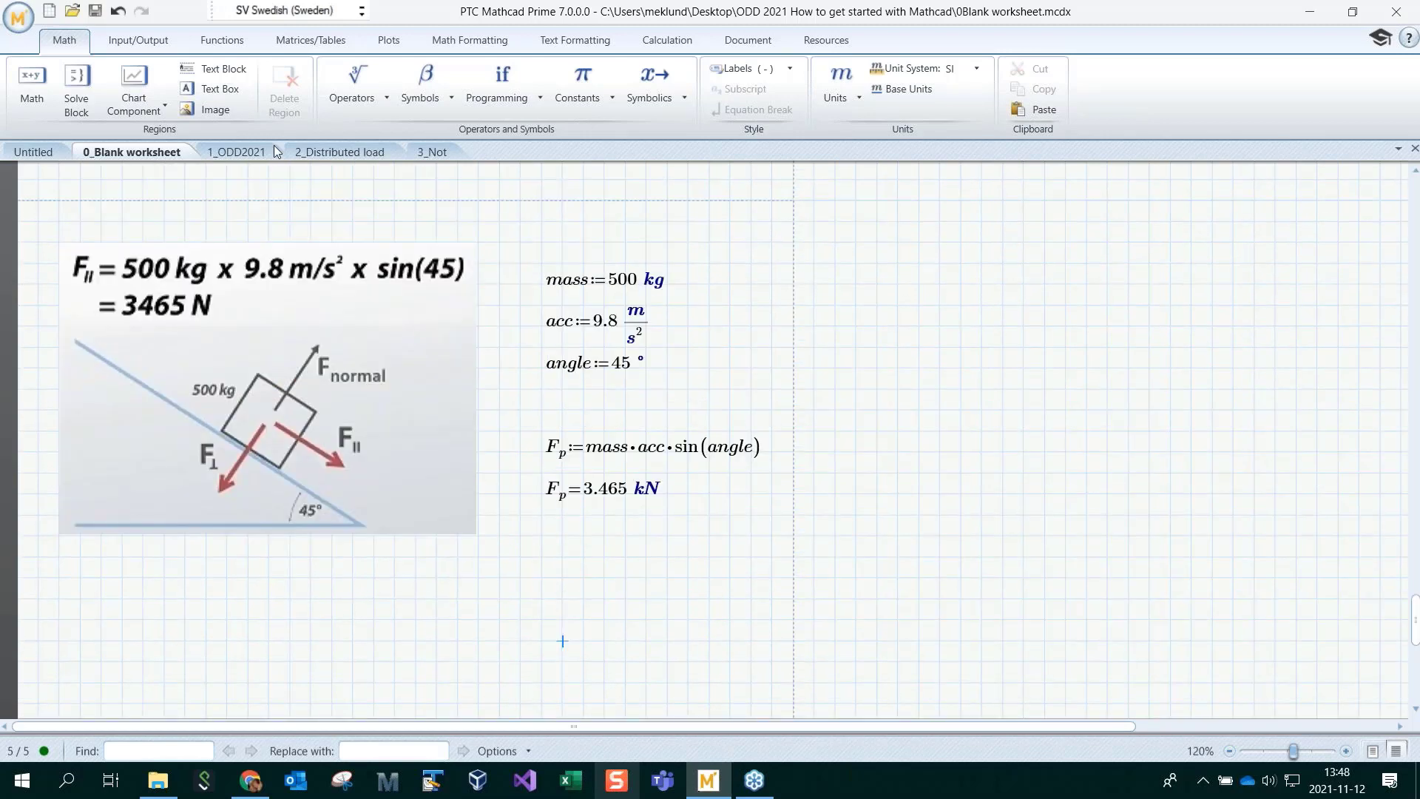
{"action": "left_click", "coordinate": [237, 153]}
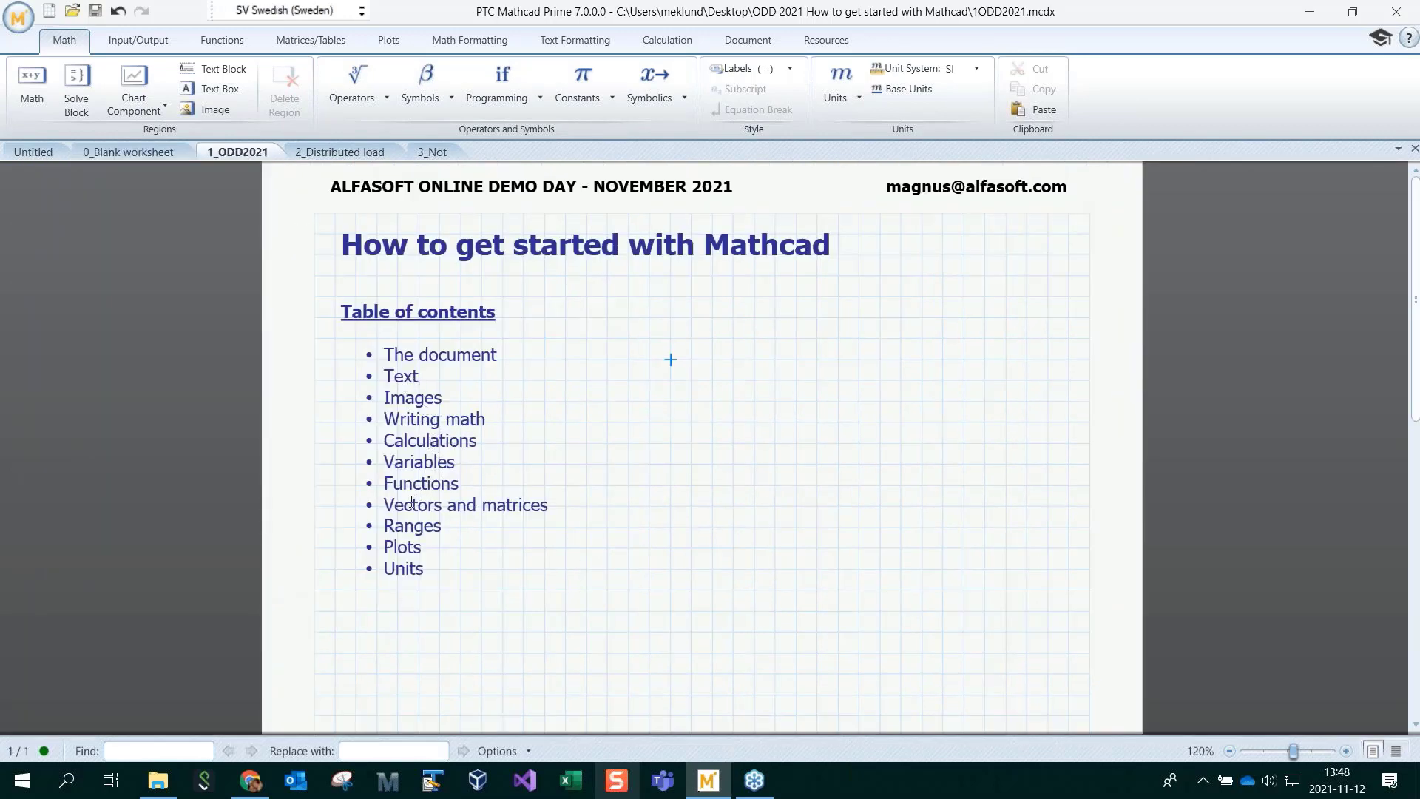
{"action": "left_click", "coordinate": [481, 632]}
{"action": "left_click", "coordinate": [432, 151]}
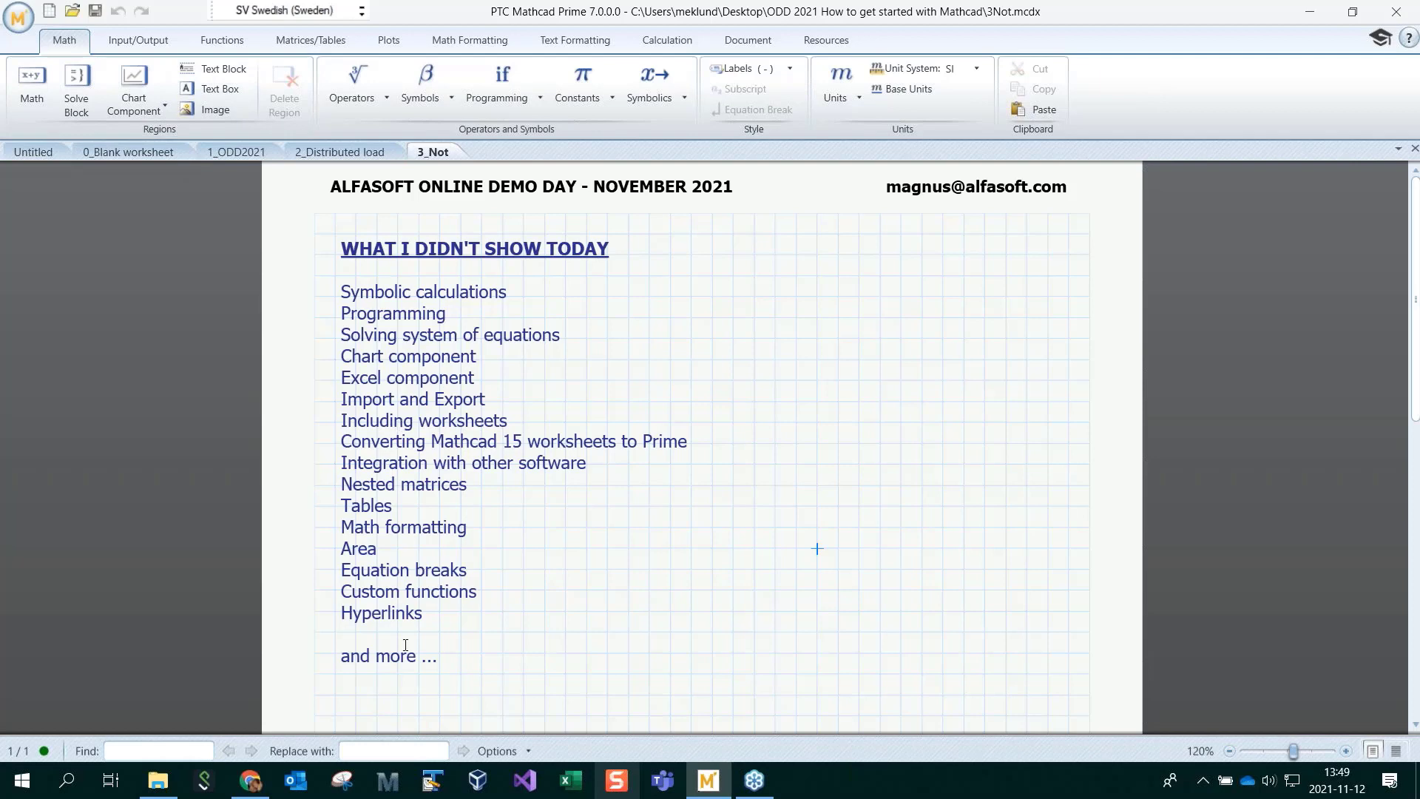
Switch to the legacy Mathcad window and insert an empty X-Y plot in its untitled worksheet
{"action": "left_click", "coordinate": [391, 782]}
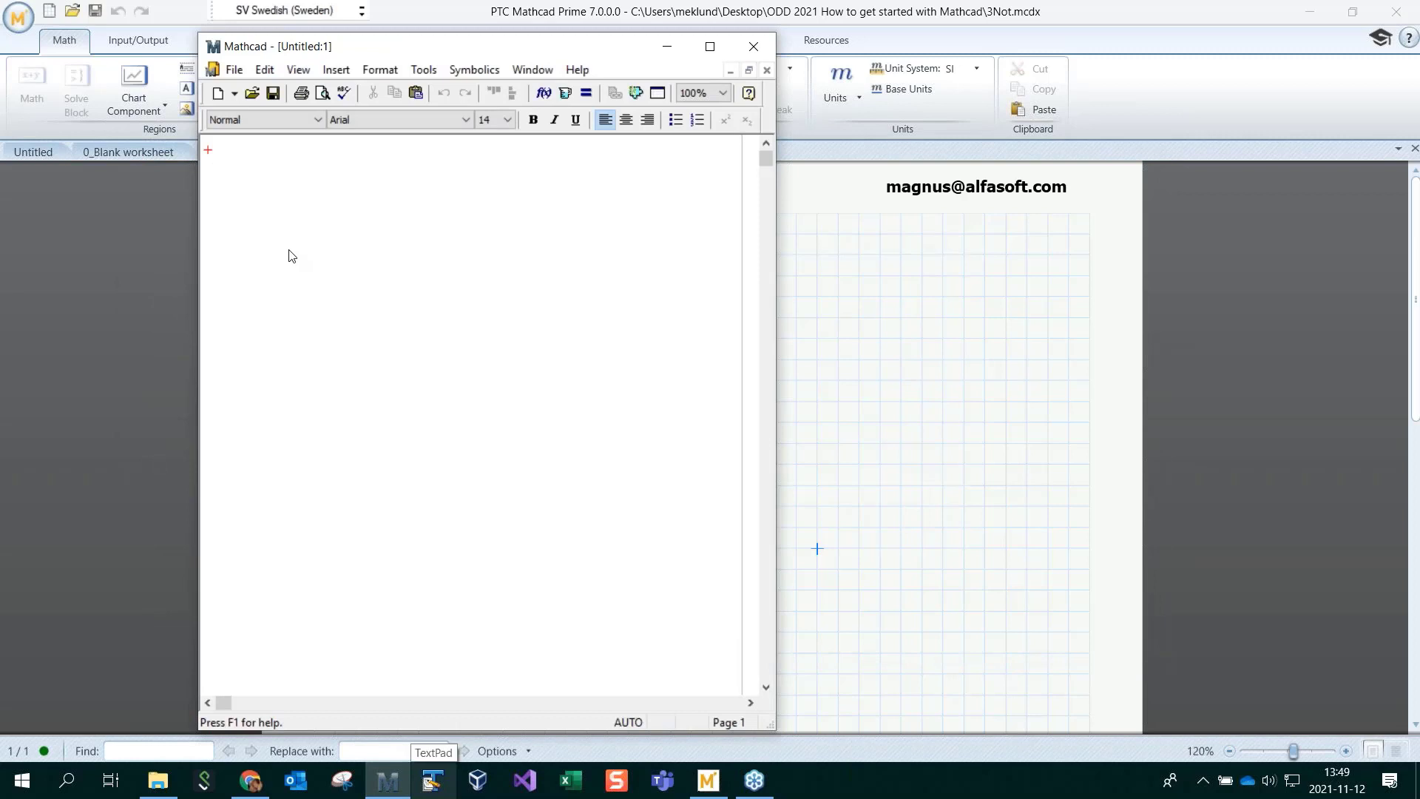
{"action": "left_click", "coordinate": [326, 246]}
{"action": "key", "text": "at"}
Try to turn on grid lines for the X axis and primary Y axis of the empty X-Y plot
{"action": "double_click", "coordinate": [463, 324]}
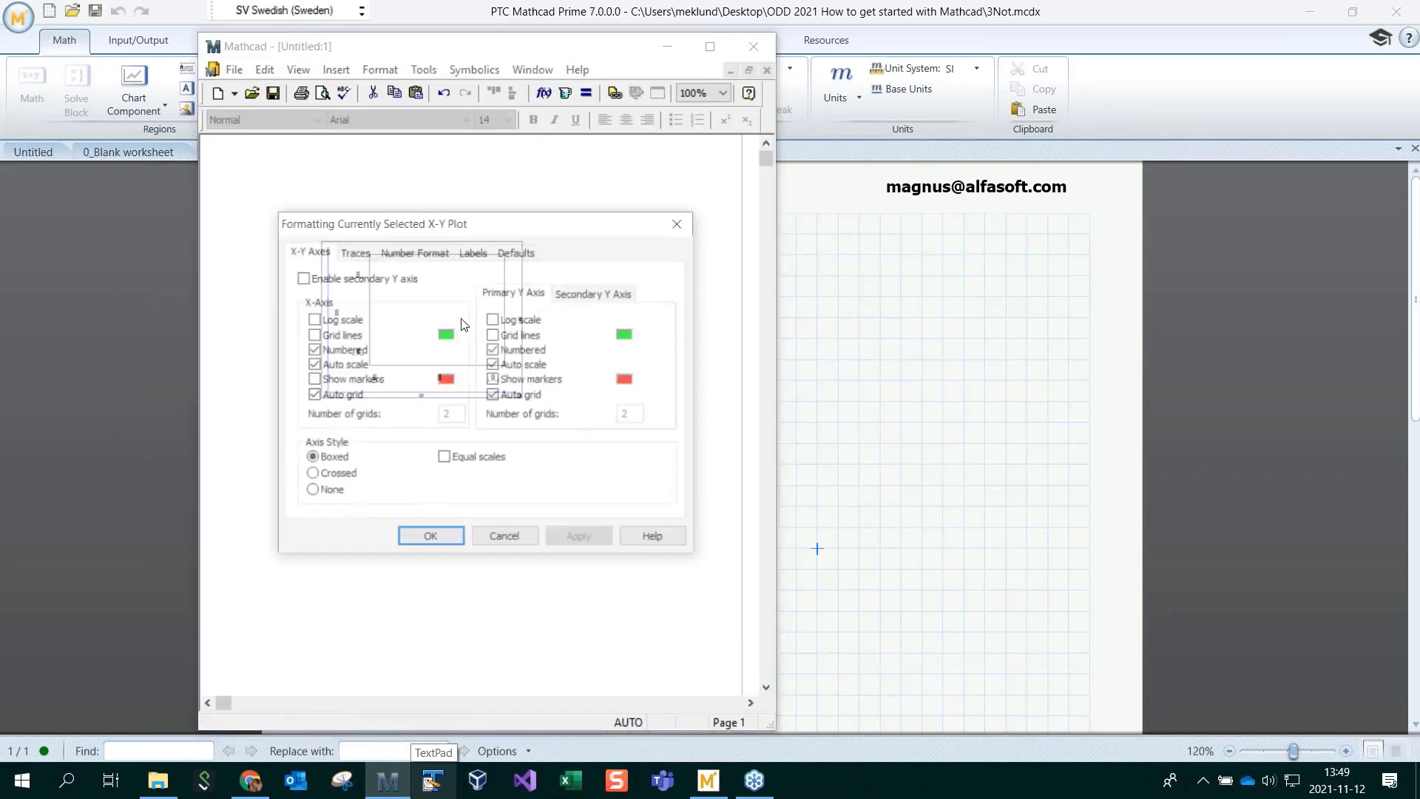
{"action": "left_click", "coordinate": [312, 337]}
{"action": "left_click", "coordinate": [494, 336]}
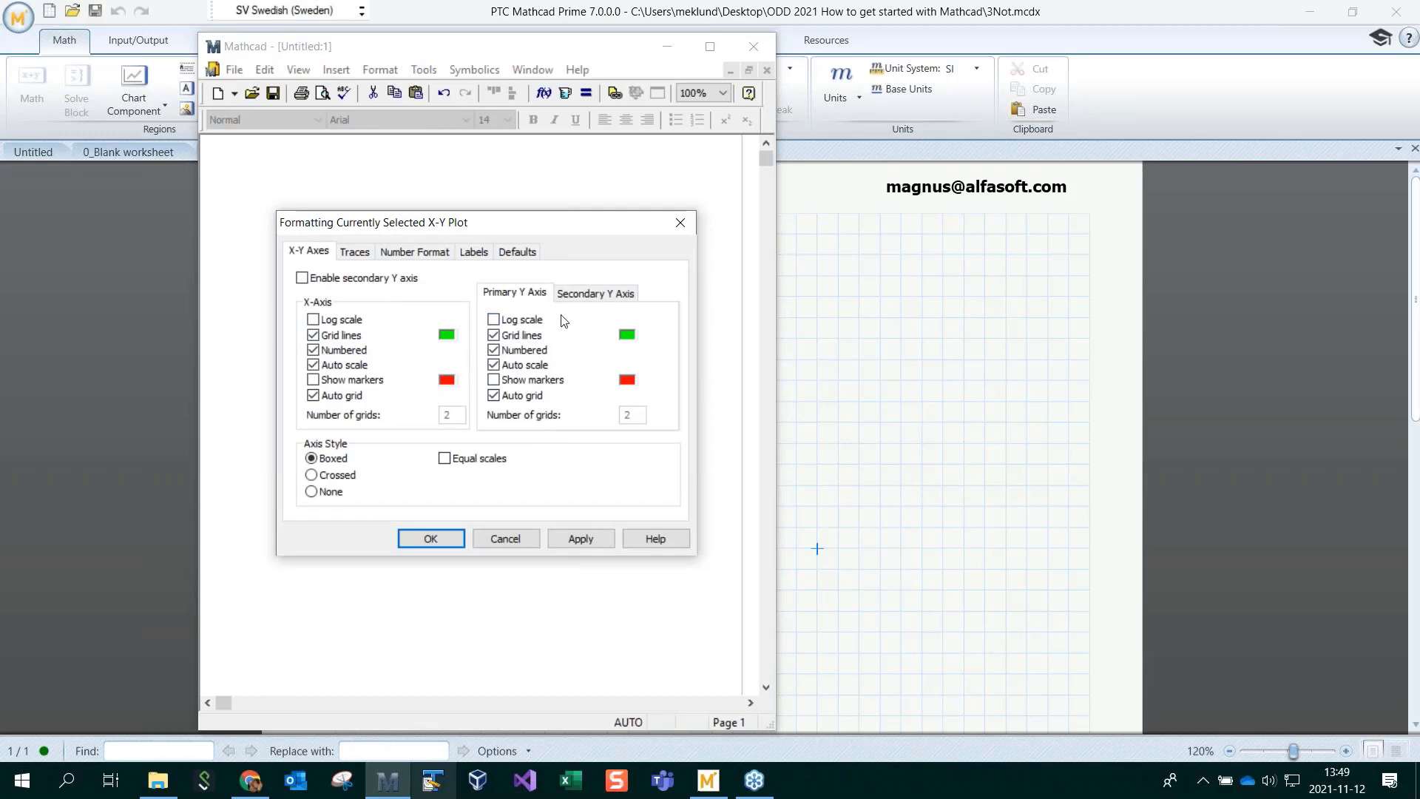
{"action": "left_click", "coordinate": [530, 542]}
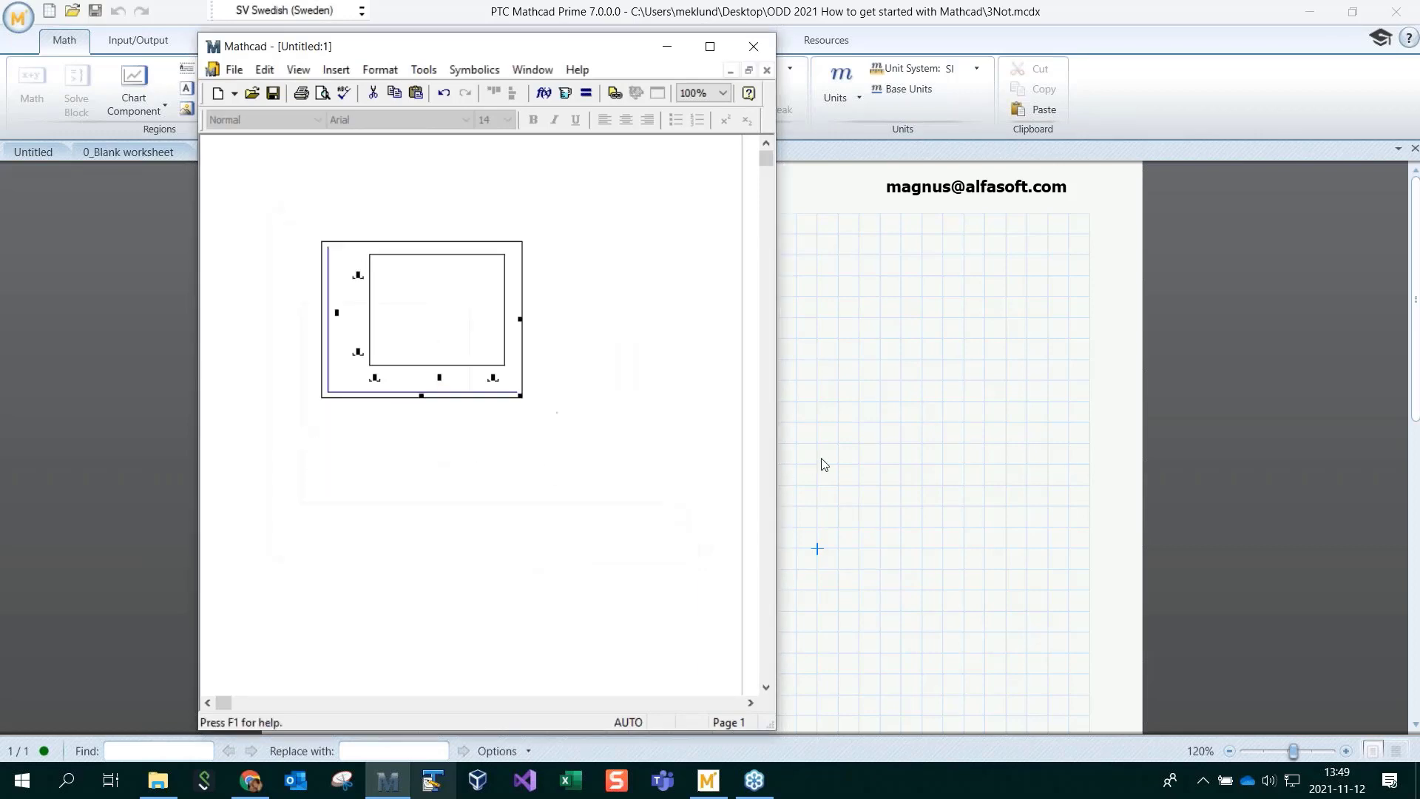
Switch back to Mathcad Prime and examine the existing xv–yv and f1(t) plots in the 0_Blank worksheet
{"action": "left_click", "coordinate": [859, 464]}
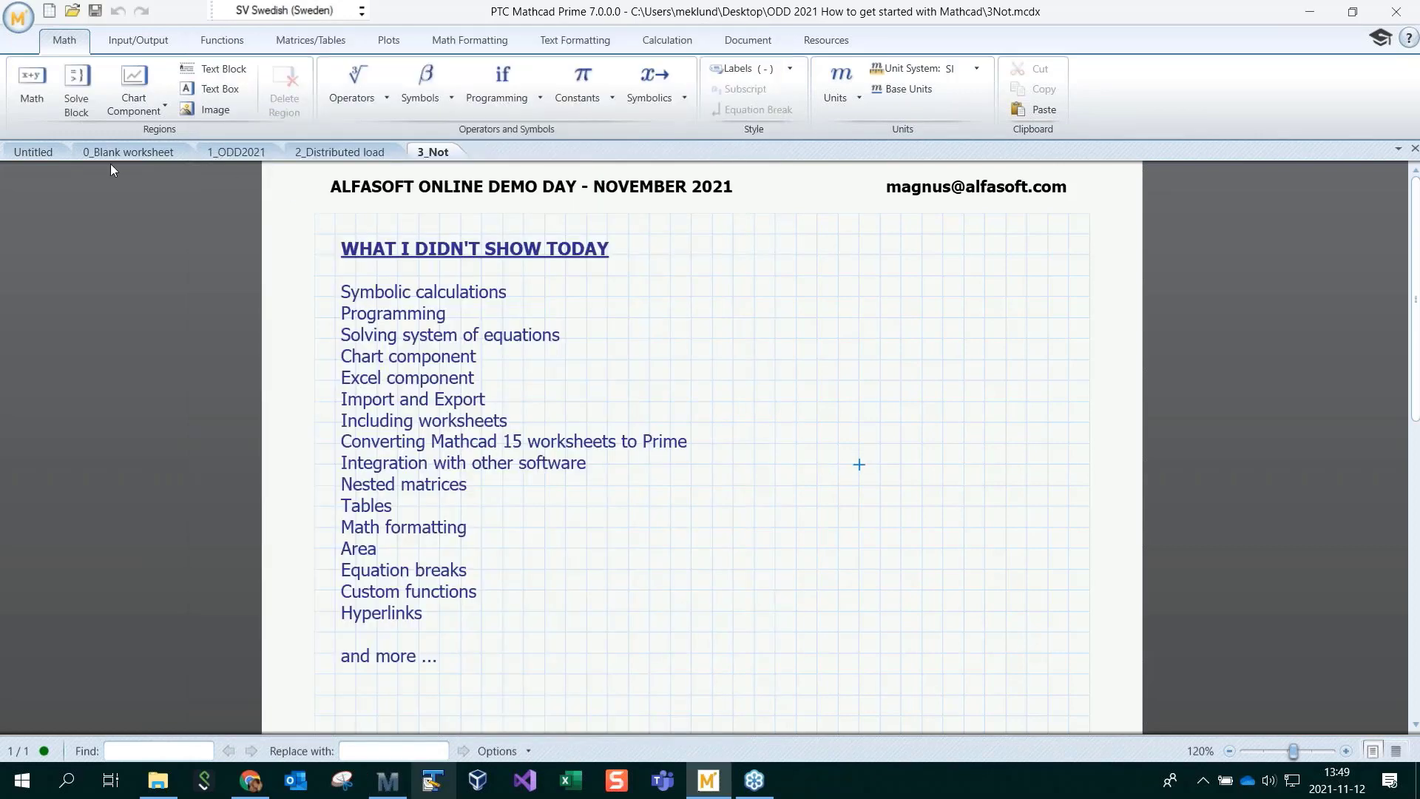
{"action": "left_click", "coordinate": [127, 153]}
{"action": "scroll", "coordinate": [720, 533], "scroll_direction": "up", "scroll_amount": 10}
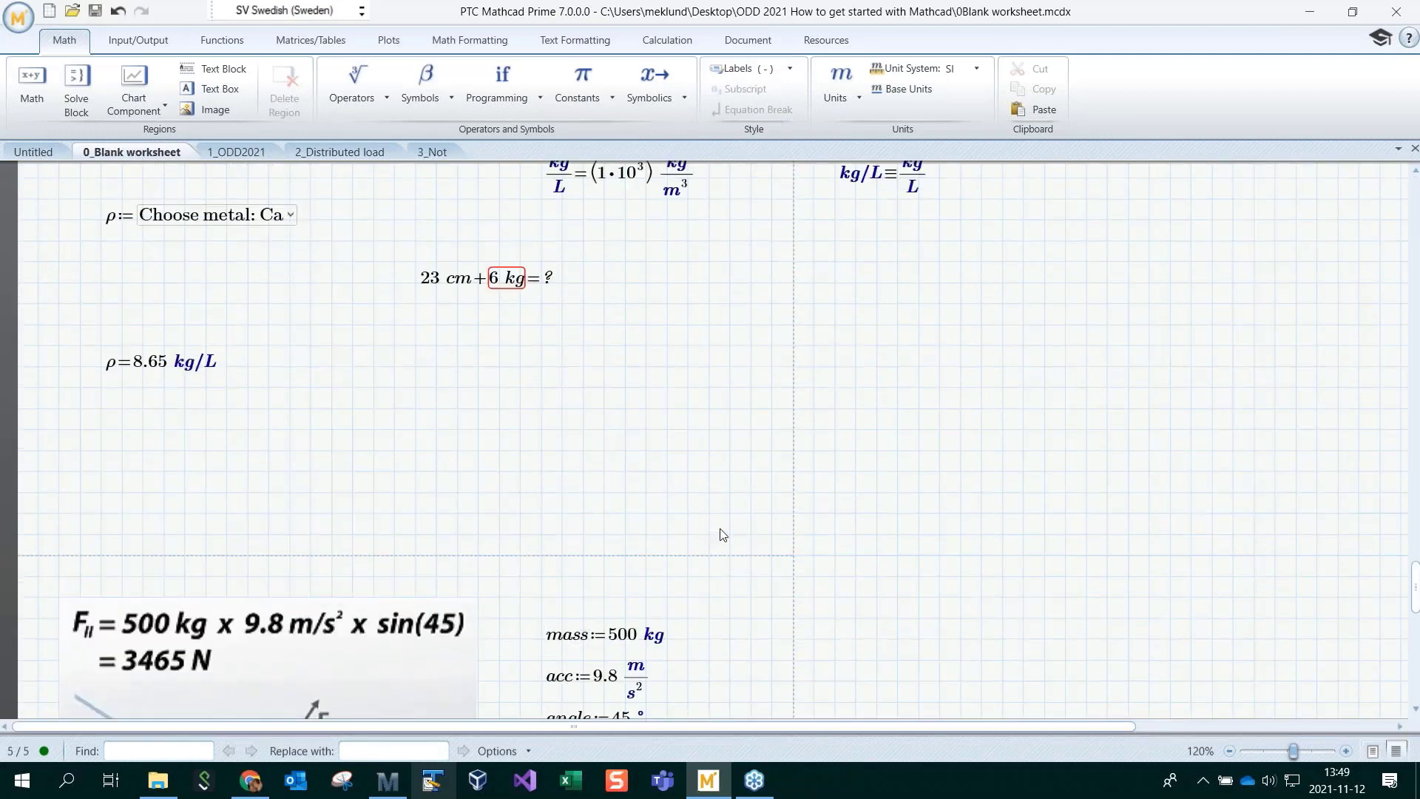
{"action": "scroll", "coordinate": [721, 533], "scroll_direction": "up", "scroll_amount": 3}
{"action": "left_click", "coordinate": [215, 400]}
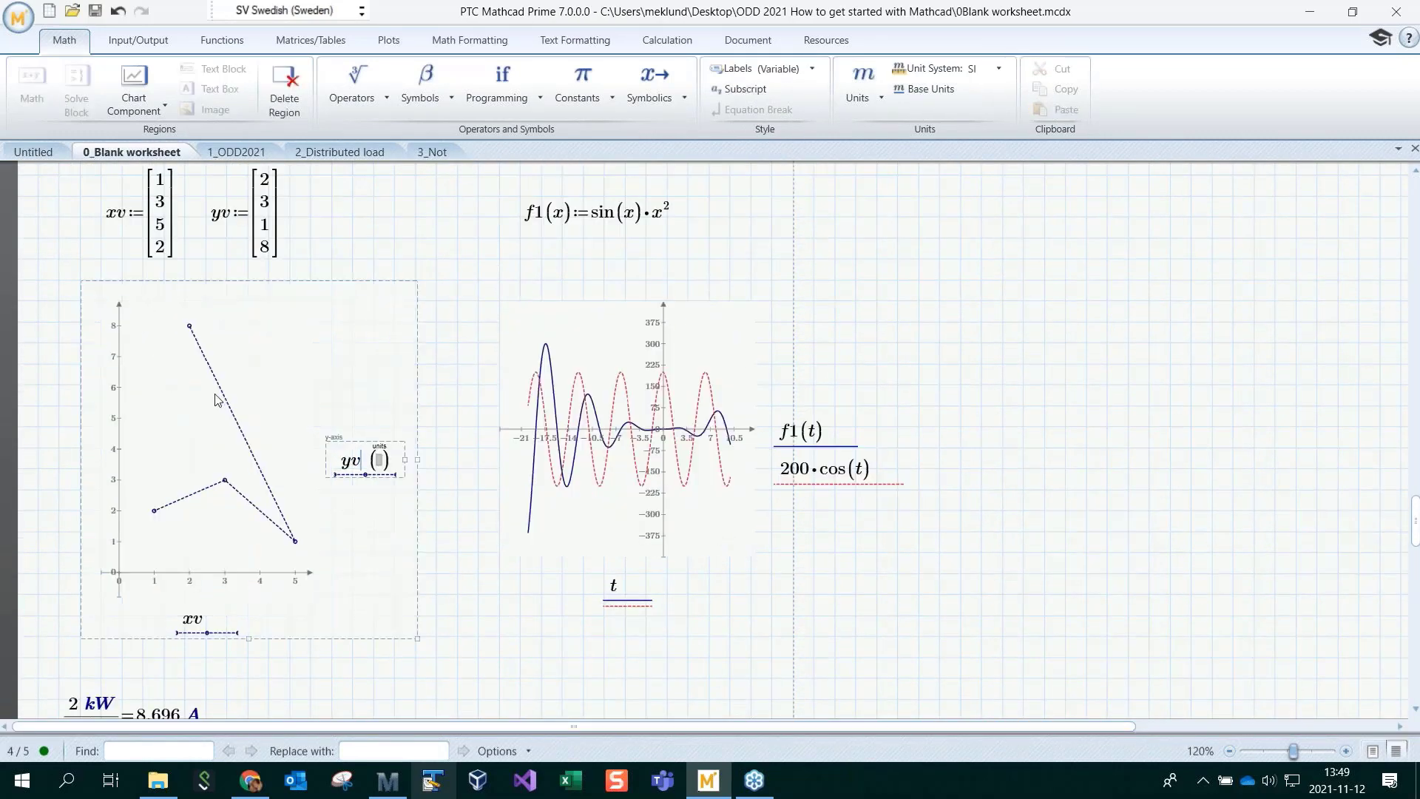
{"action": "left_click", "coordinate": [1002, 385]}
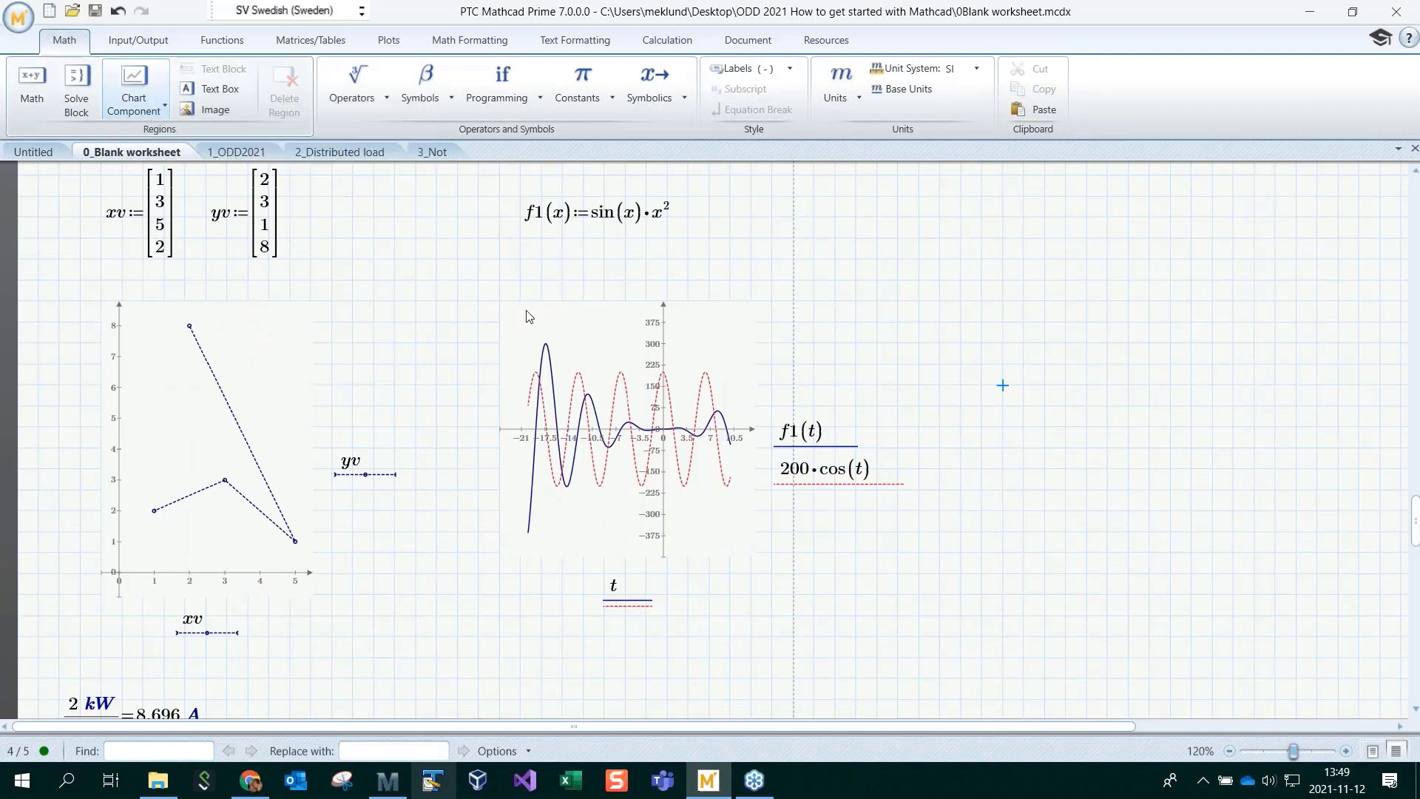
Insert a chart component near the left margin below the force picture
{"action": "scroll", "coordinate": [817, 477], "scroll_direction": "down", "scroll_amount": 8}
{"action": "scroll", "coordinate": [817, 477], "scroll_direction": "down", "scroll_amount": 8}
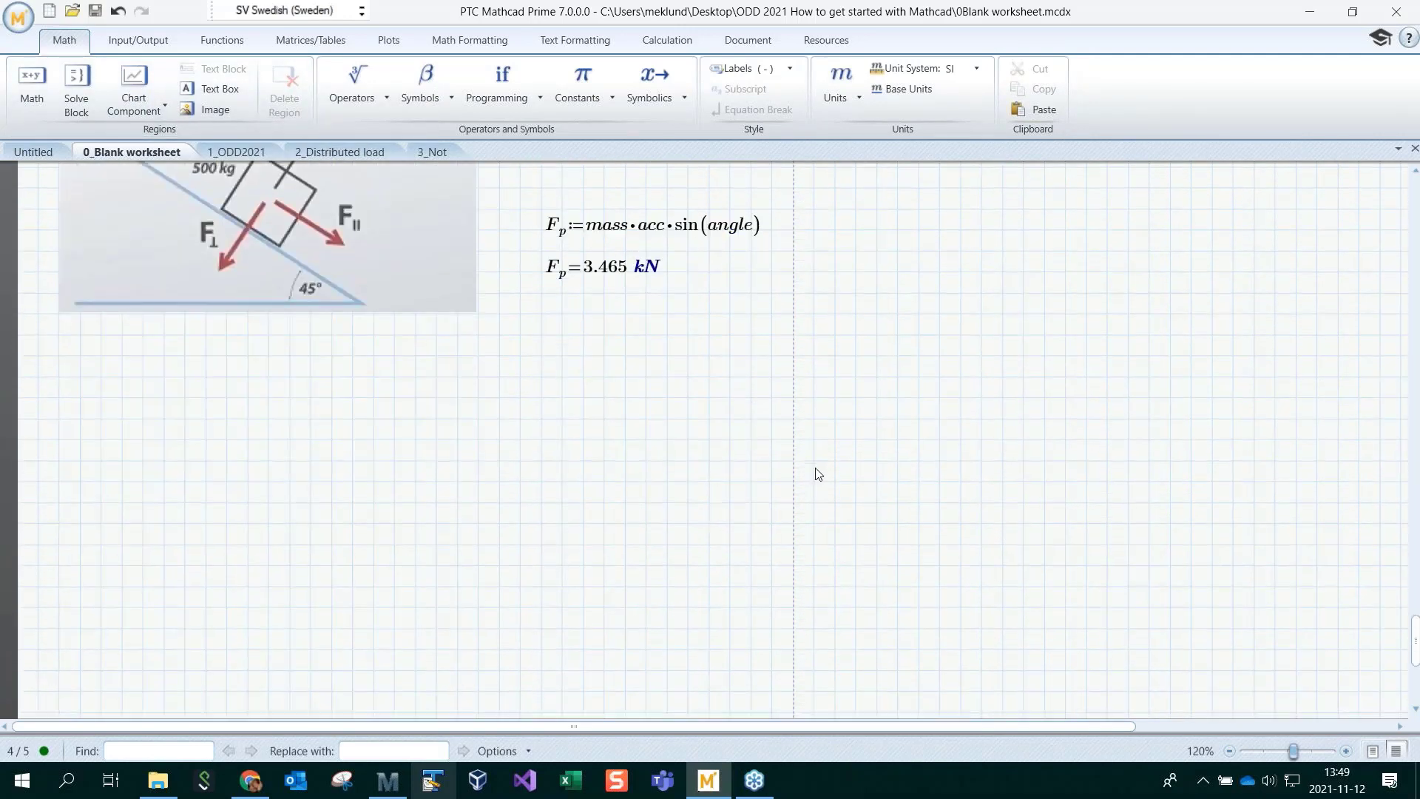
{"action": "left_click", "coordinate": [59, 286]}
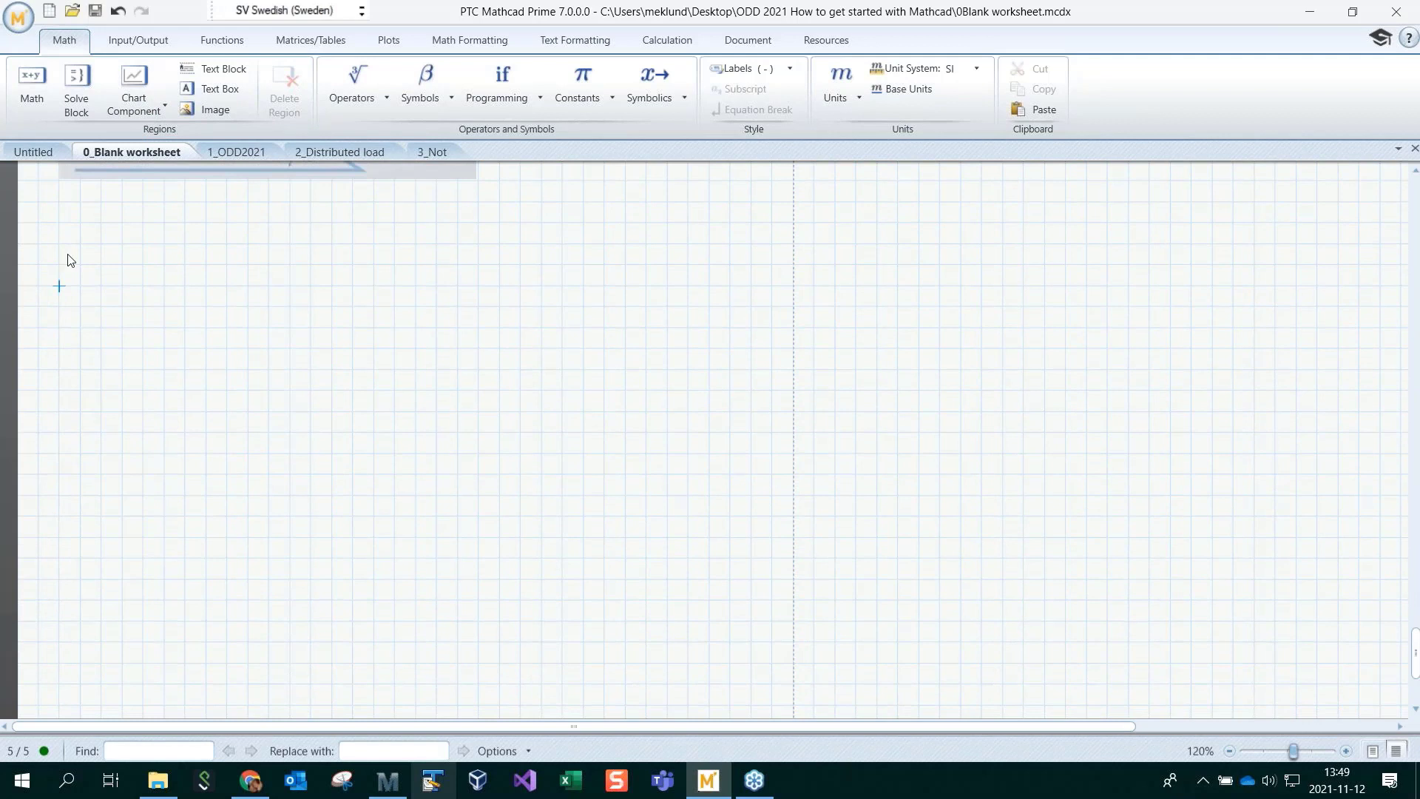
{"action": "left_click", "coordinate": [133, 104]}
{"action": "left_click", "coordinate": [157, 135]}
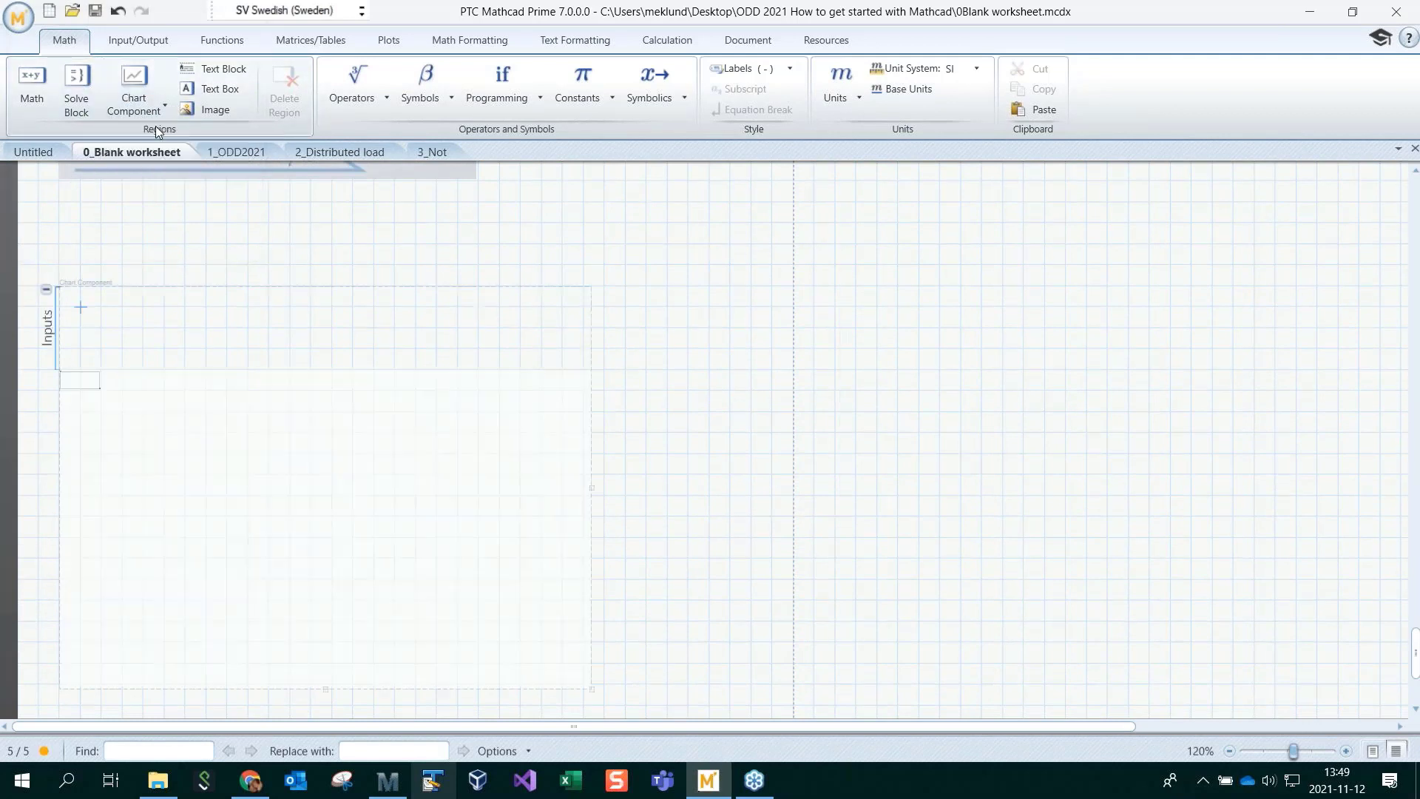
Add an X-axis expression t and a Y-axis expression f1(t) to the chart component's inputs
{"action": "right_click", "coordinate": [106, 340]}
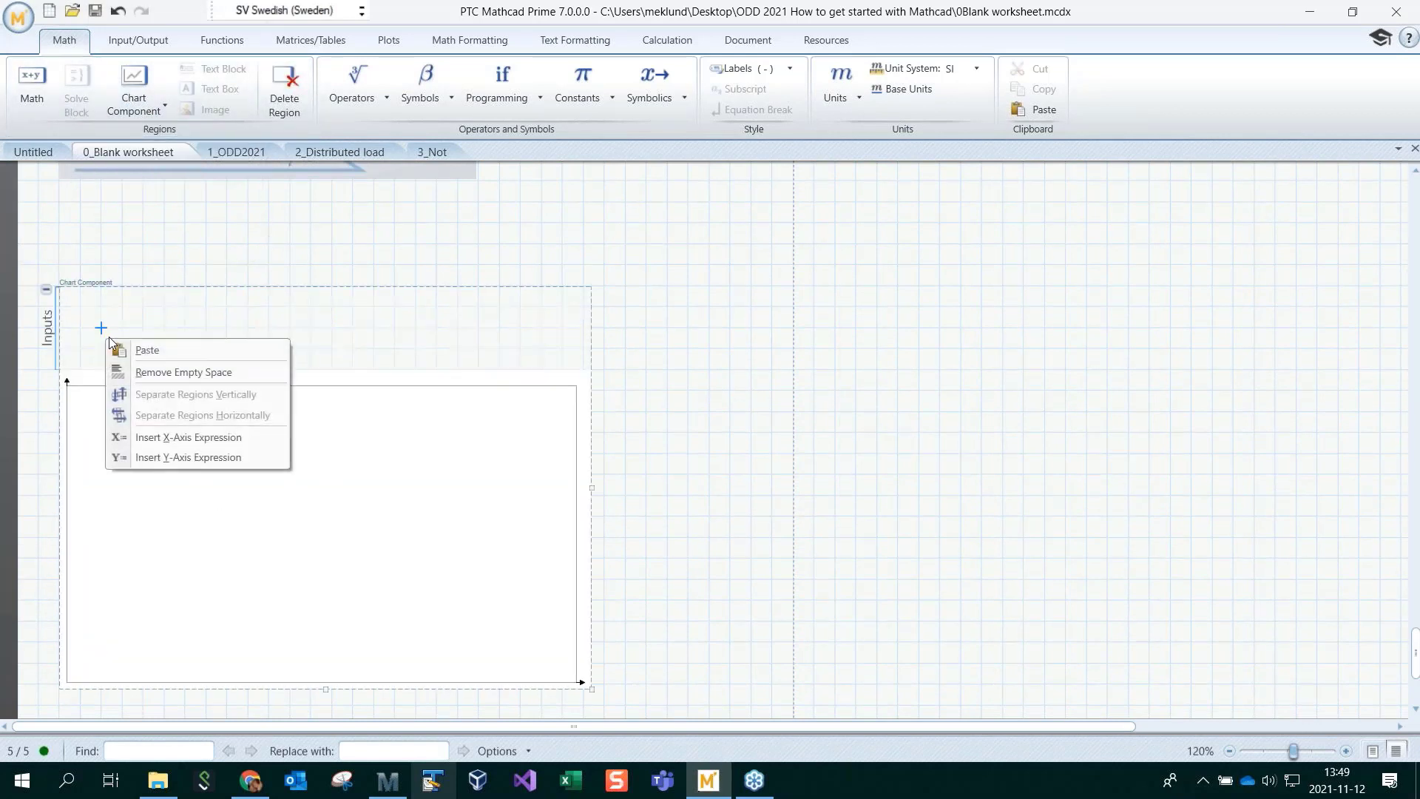
{"action": "left_click", "coordinate": [177, 438]}
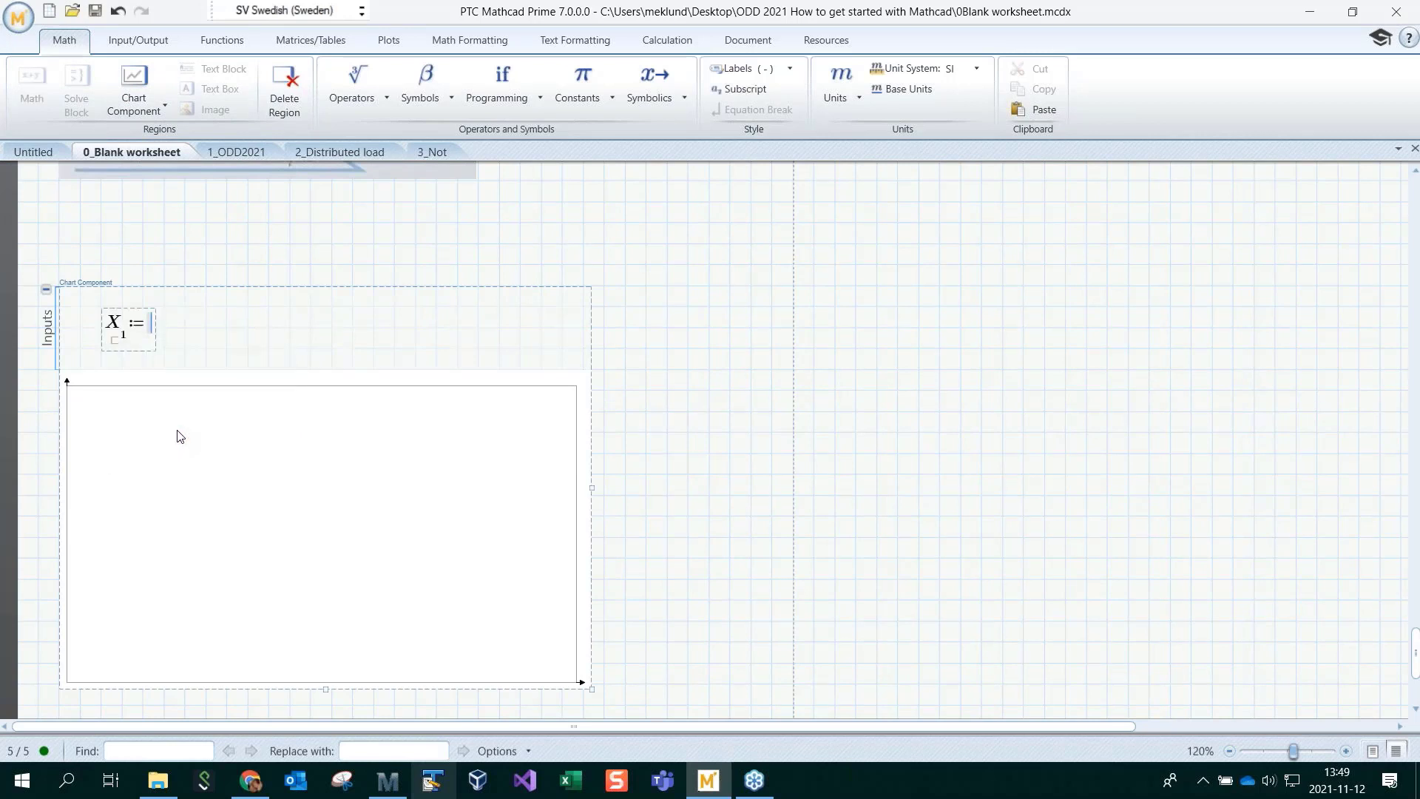
{"action": "type", "text": "t"}
{"action": "left_click", "coordinate": [207, 326]}
{"action": "right_click", "coordinate": [205, 325]}
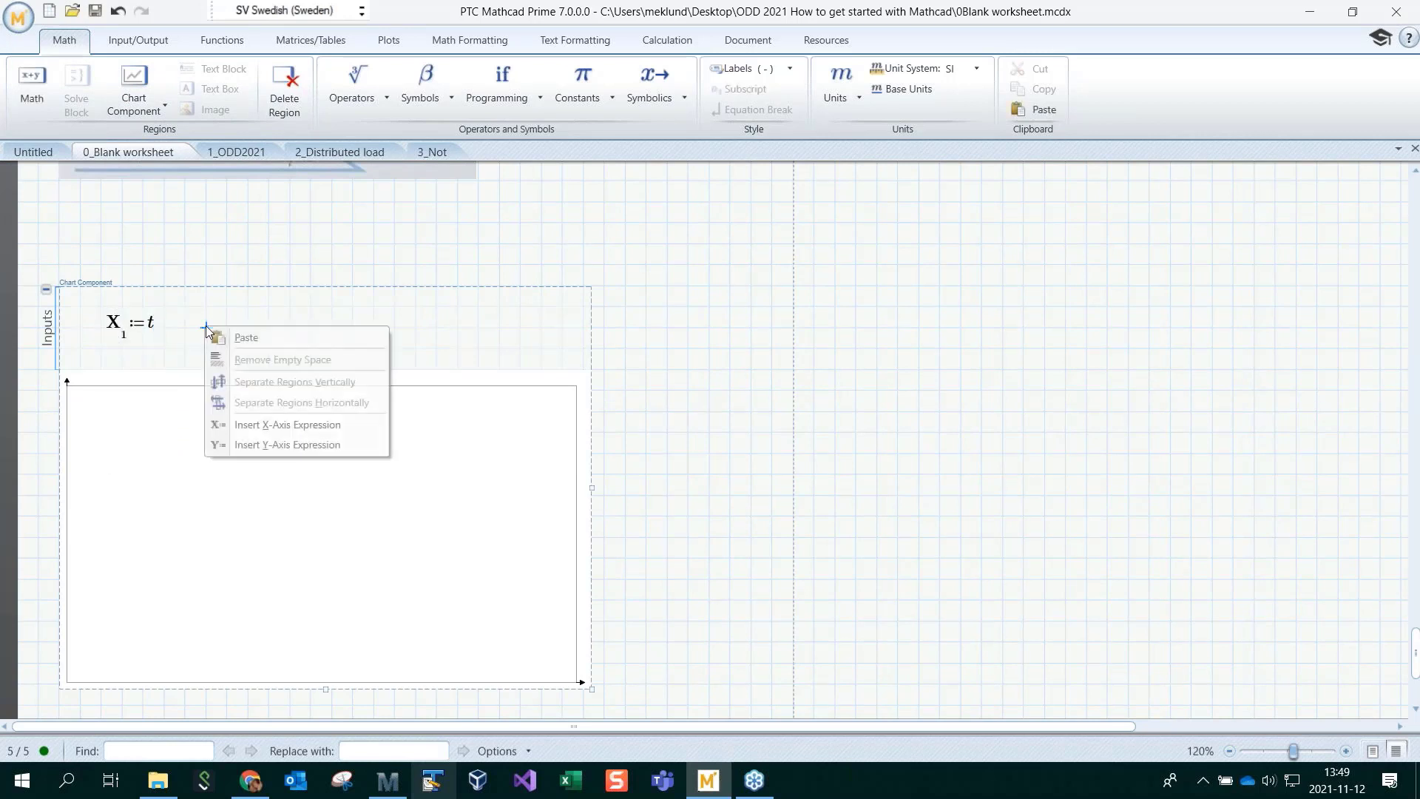
{"action": "left_click", "coordinate": [301, 445]}
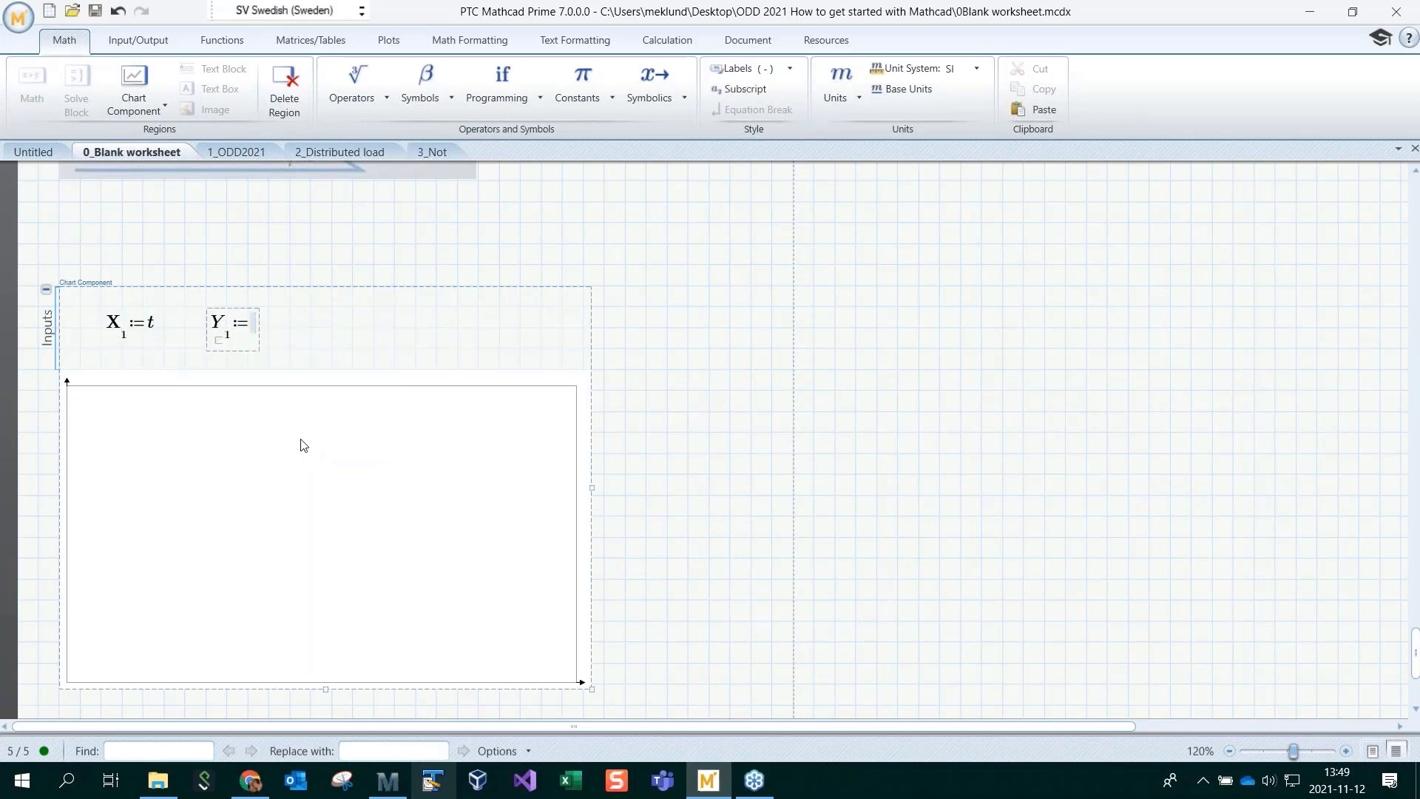
{"action": "type", "text": "f1(t"}
{"action": "left_click", "coordinate": [740, 389]}
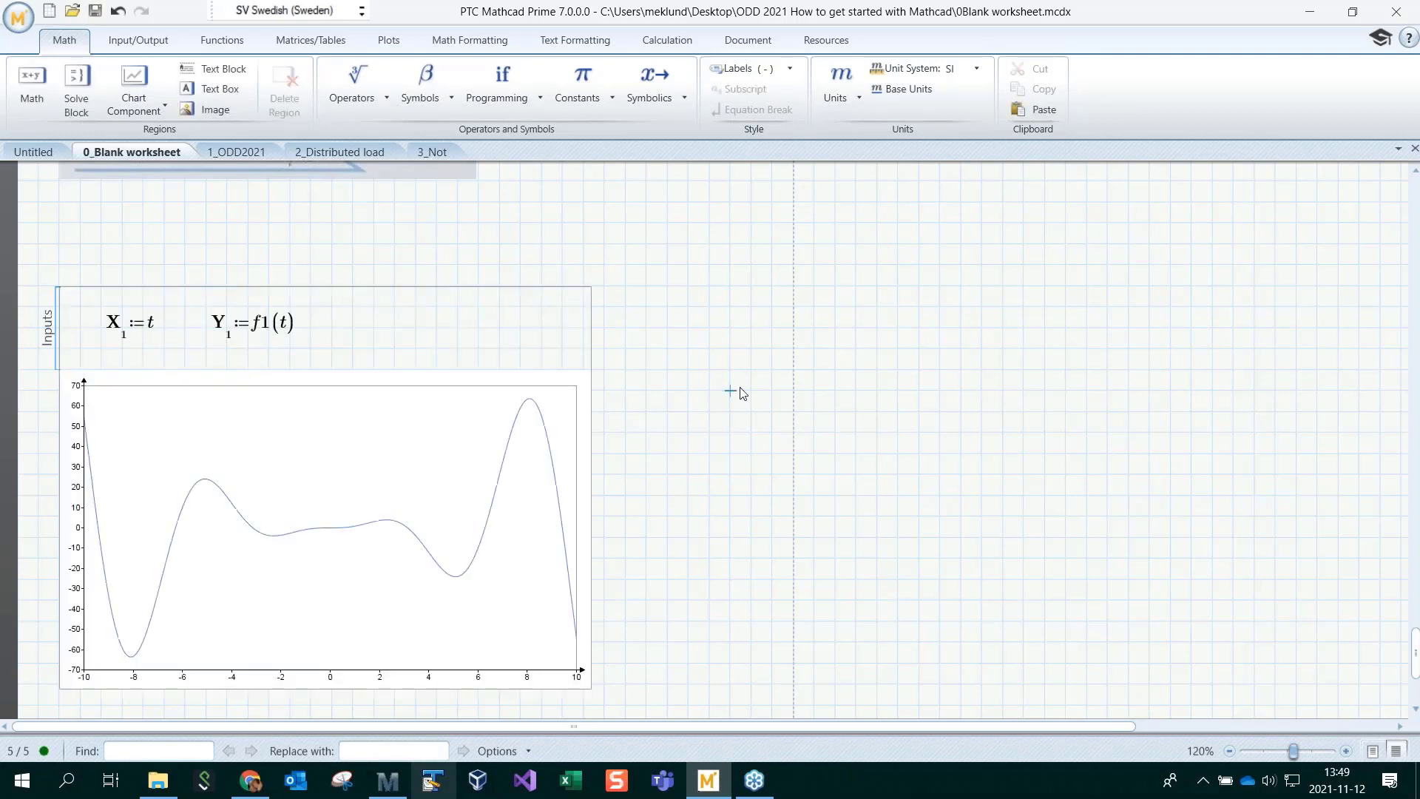
Open the f1(t) chart for editing and enable X-axis gridlines and minor tick marks
{"action": "left_click", "coordinate": [343, 475]}
{"action": "double_click", "coordinate": [341, 471]}
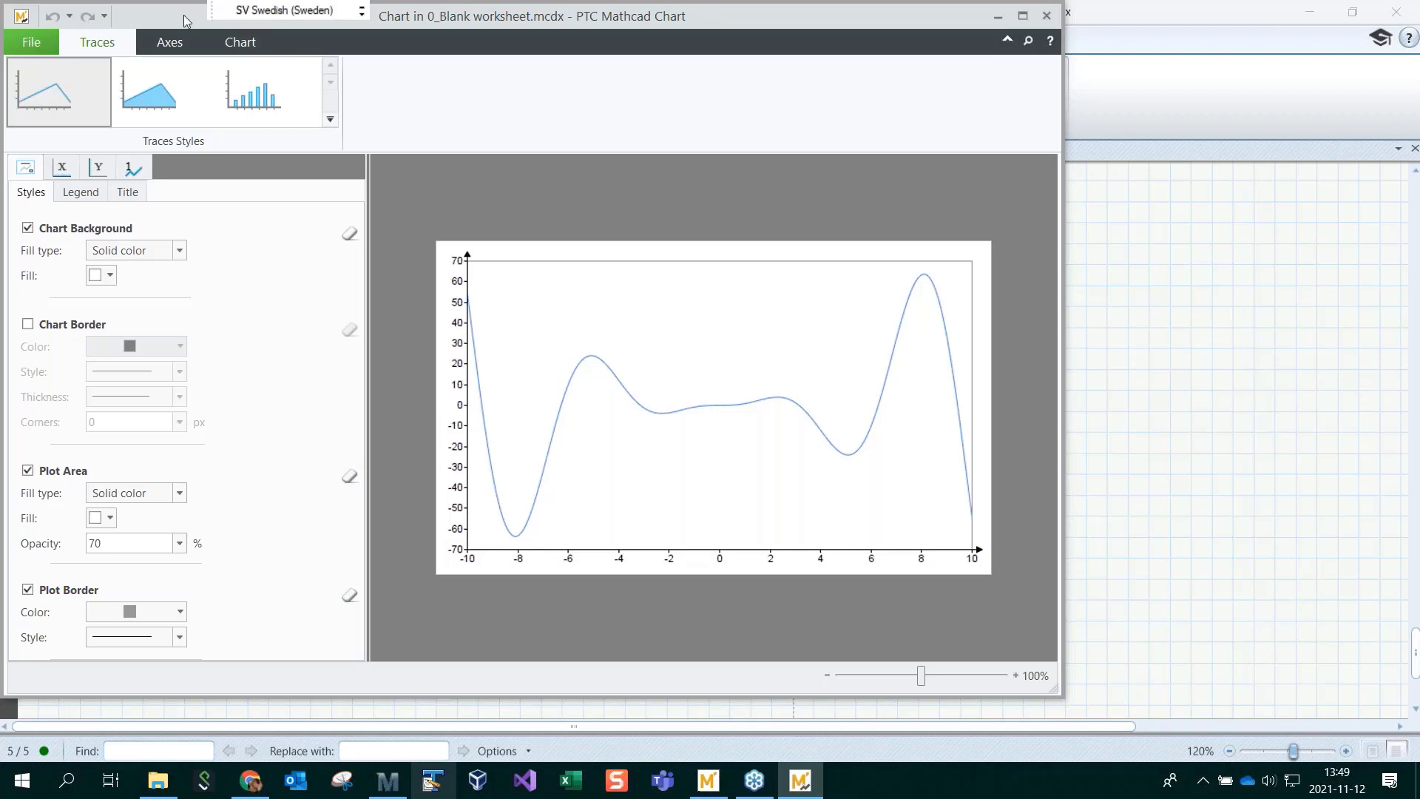
{"action": "left_click_drag", "start_coordinate": [184, 15], "coordinate": [273, 46]}
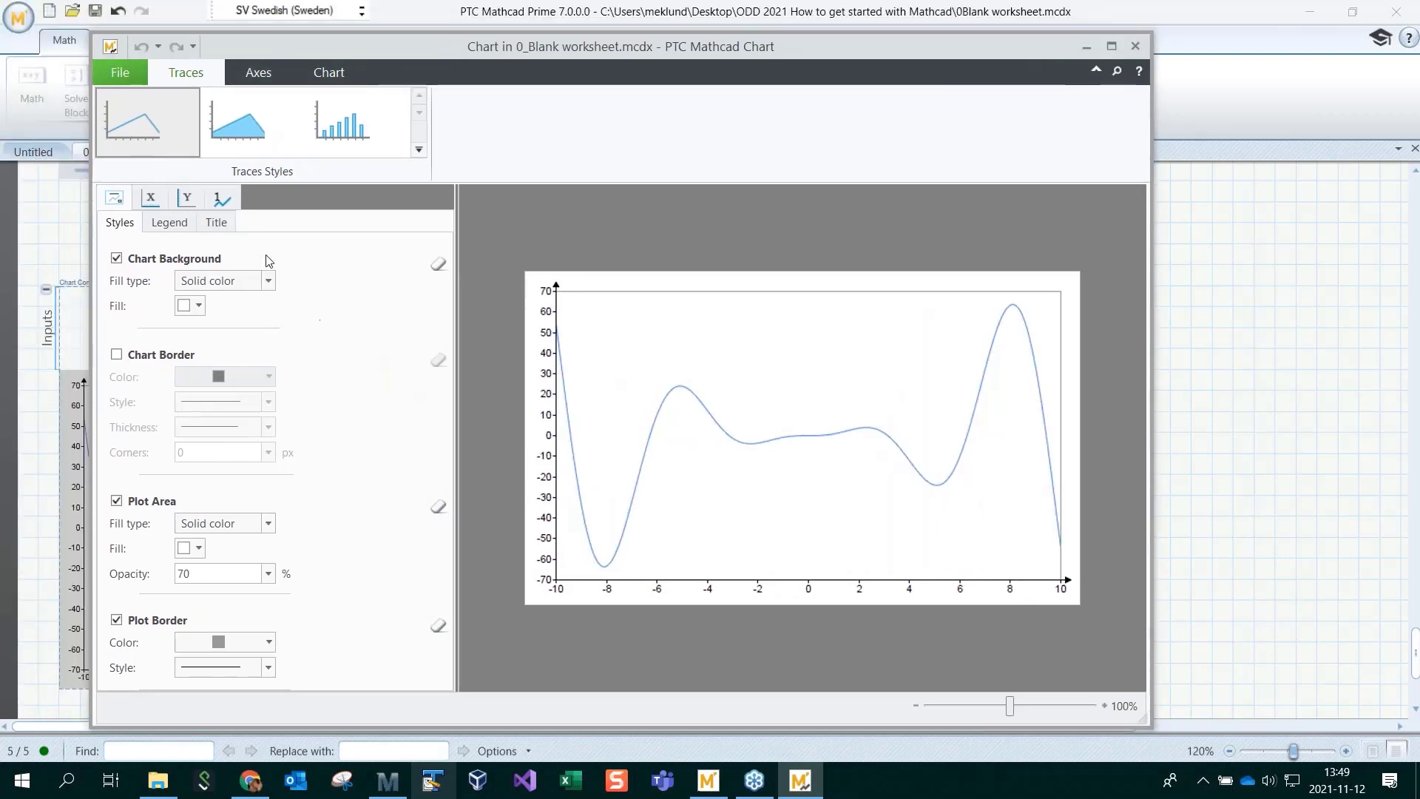
{"action": "left_click", "coordinate": [152, 198]}
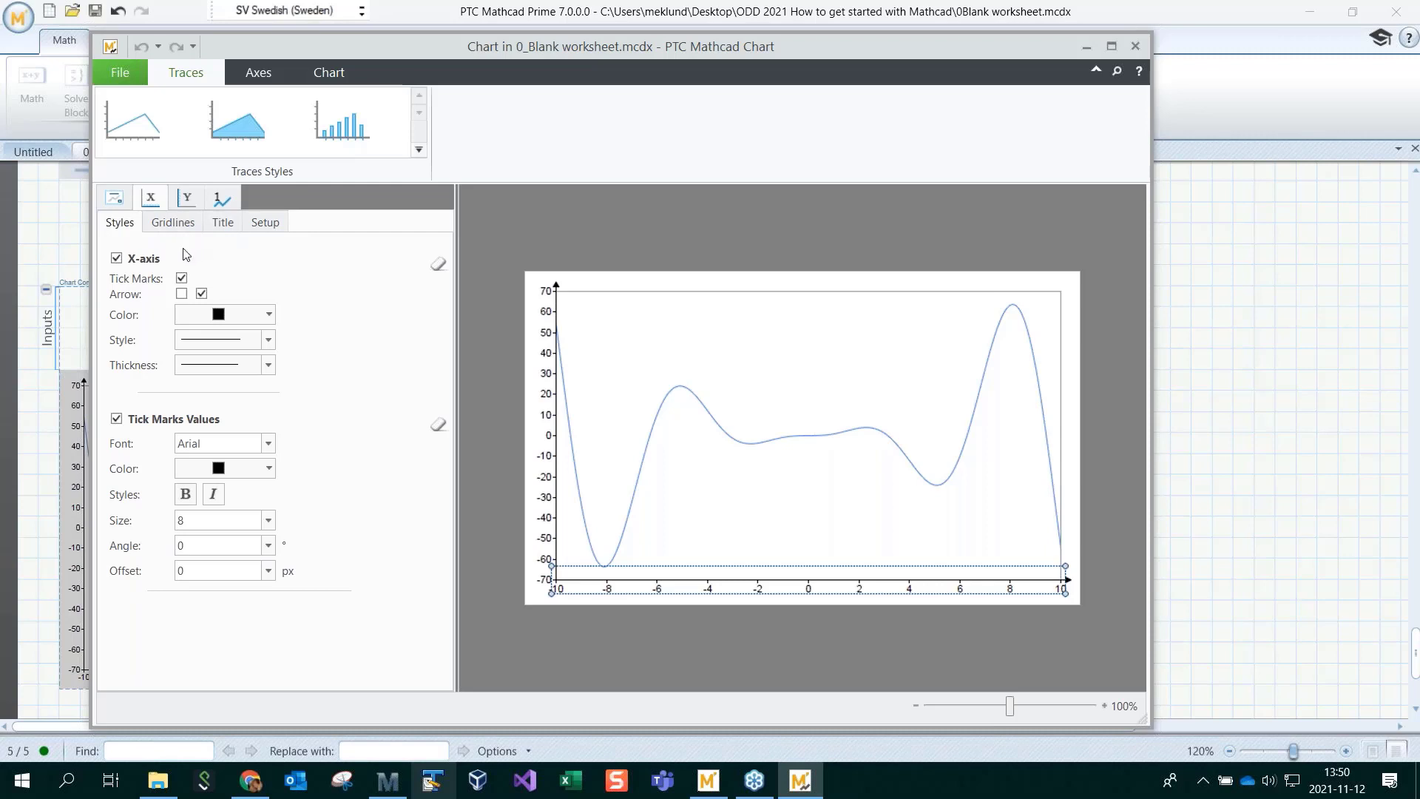
{"action": "left_click", "coordinate": [170, 220]}
{"action": "left_click", "coordinate": [137, 261]}
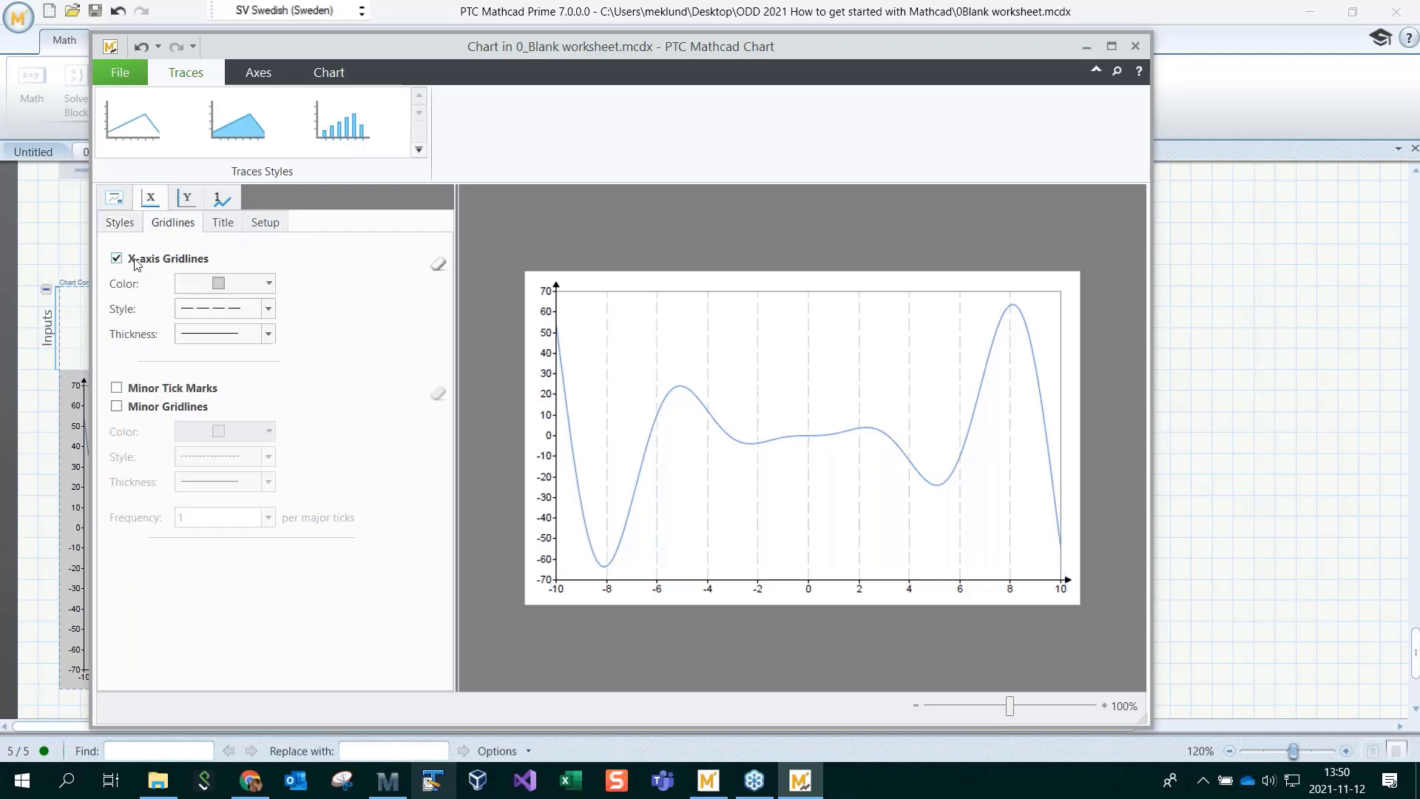
{"action": "left_click", "coordinate": [141, 388]}
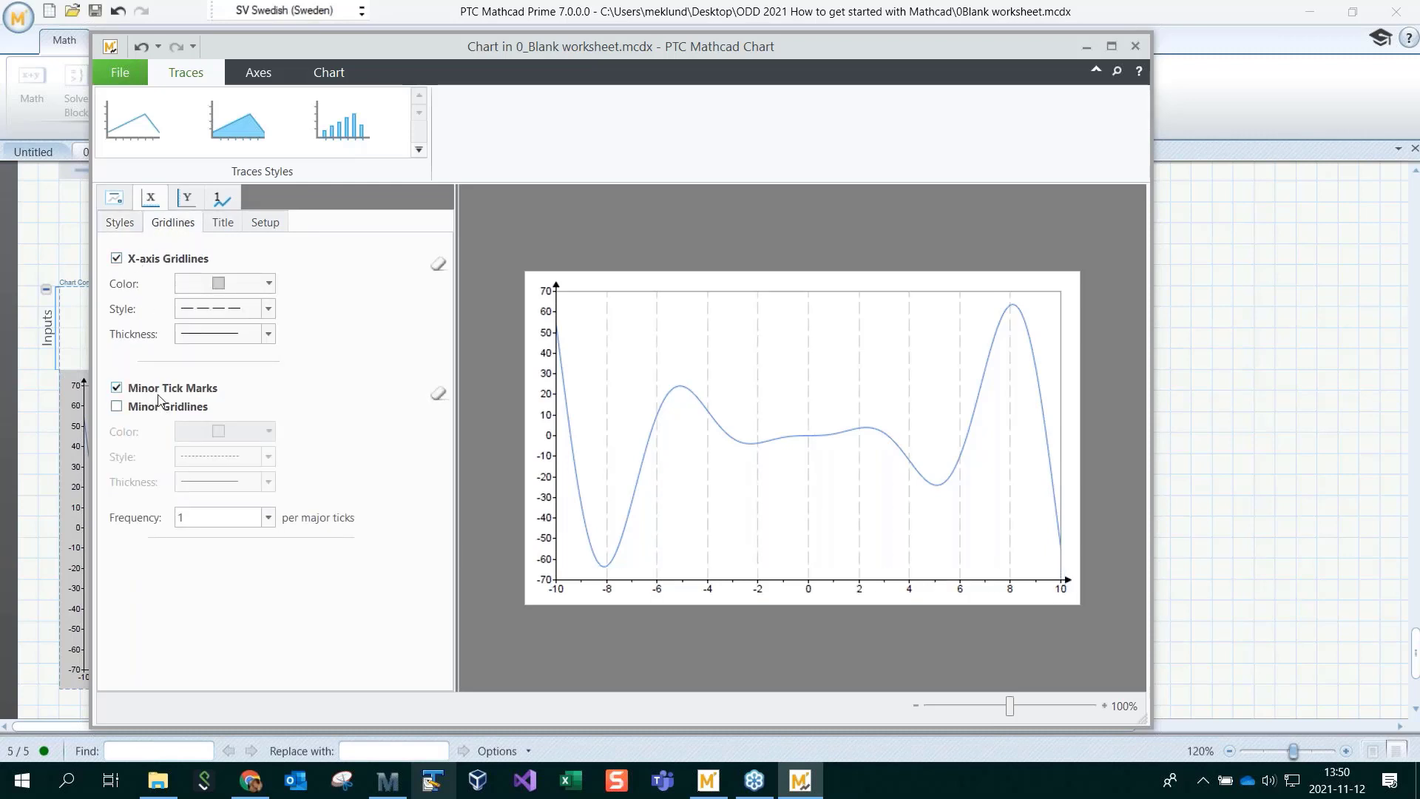
Enable Y-axis gridlines, minor tick marks and minor gridlines, and close the chart editor
{"action": "left_click", "coordinate": [187, 197]}
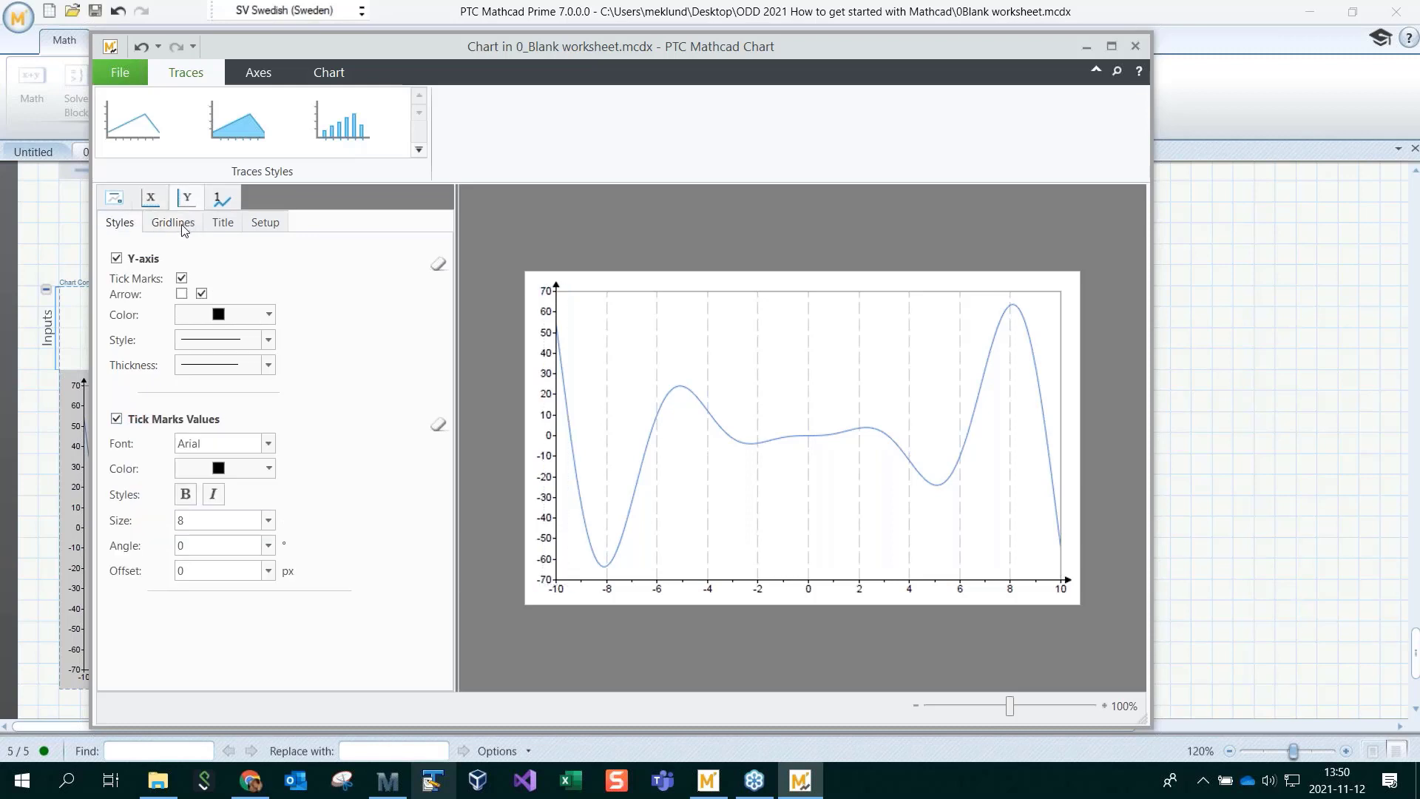
{"action": "left_click", "coordinate": [182, 223]}
{"action": "left_click", "coordinate": [139, 261]}
{"action": "left_click", "coordinate": [150, 389]}
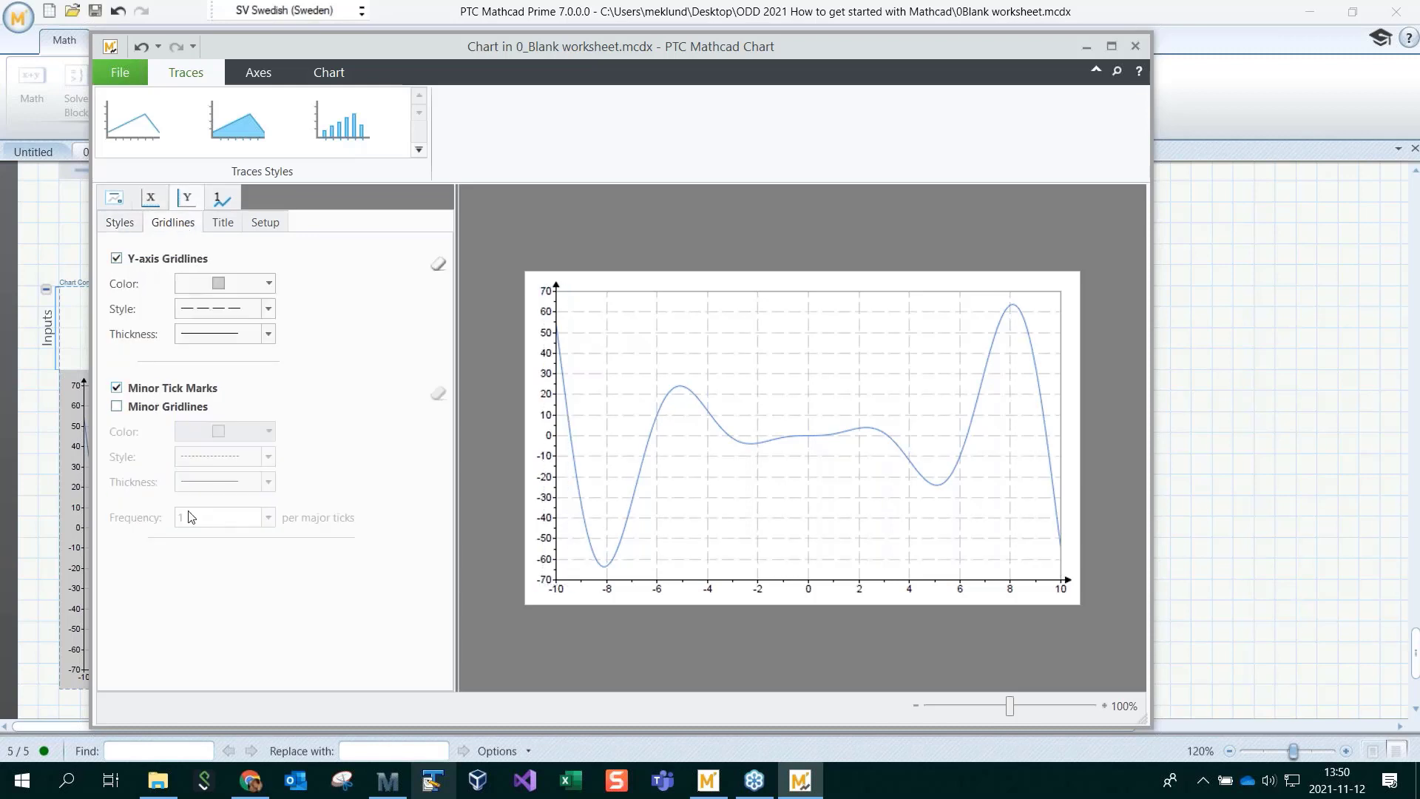
{"action": "left_click", "coordinate": [152, 406]}
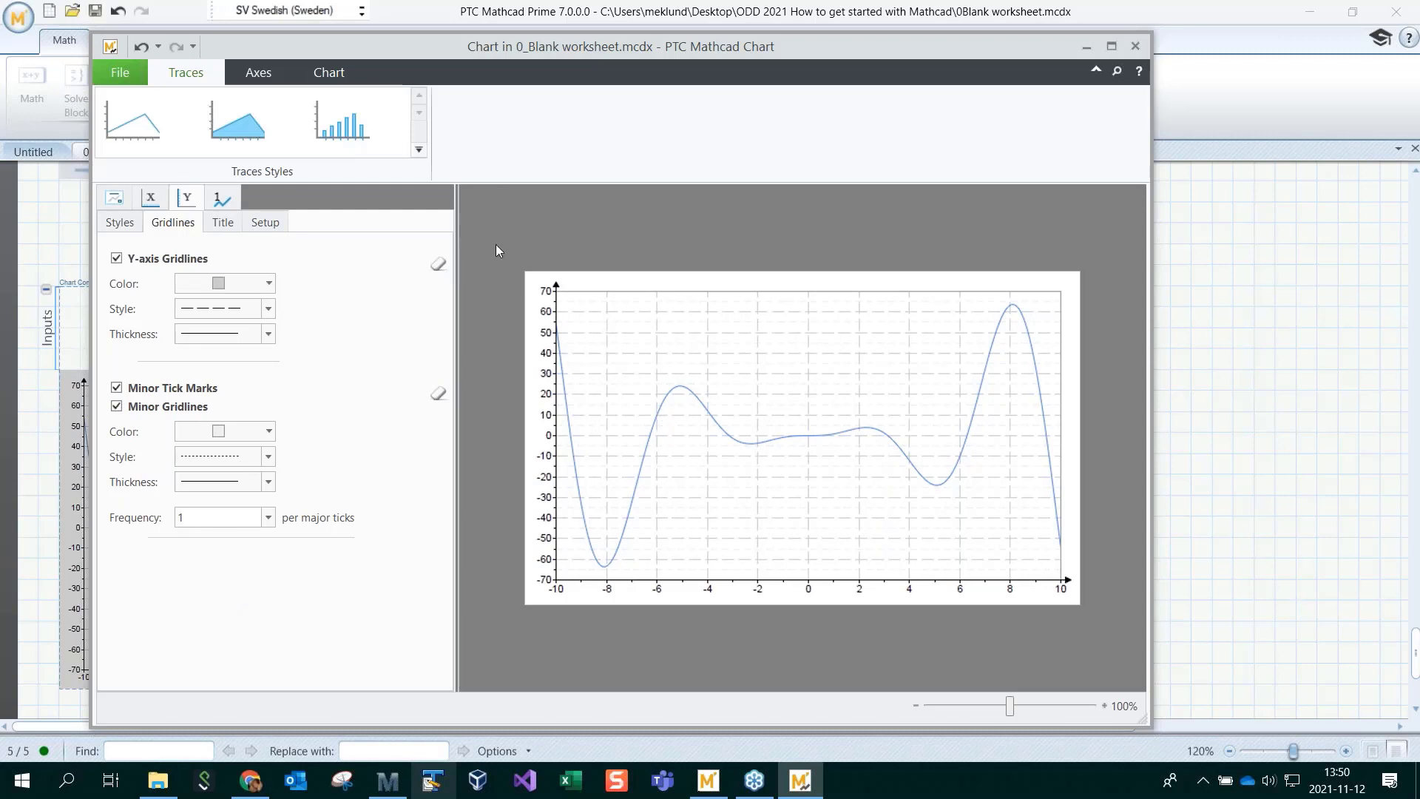
{"action": "left_click", "coordinate": [1136, 49]}
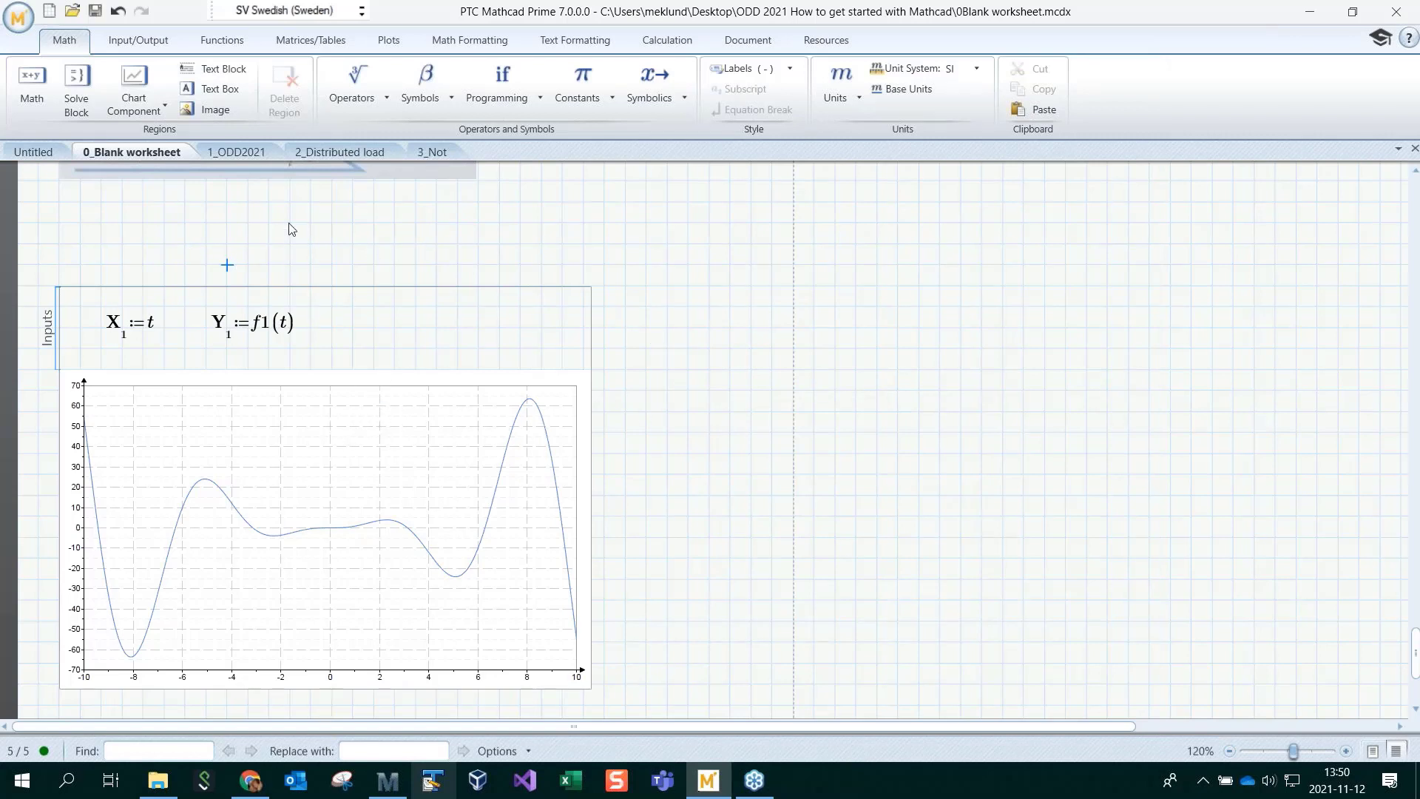
Move the f1(t) chart component slightly upward on the worksheet, and deselect it
{"action": "left_click", "coordinate": [298, 245]}
{"action": "left_click", "coordinate": [304, 299]}
{"action": "left_click_drag", "start_coordinate": [313, 281], "coordinate": [317, 241]}
{"action": "left_click", "coordinate": [626, 350]}
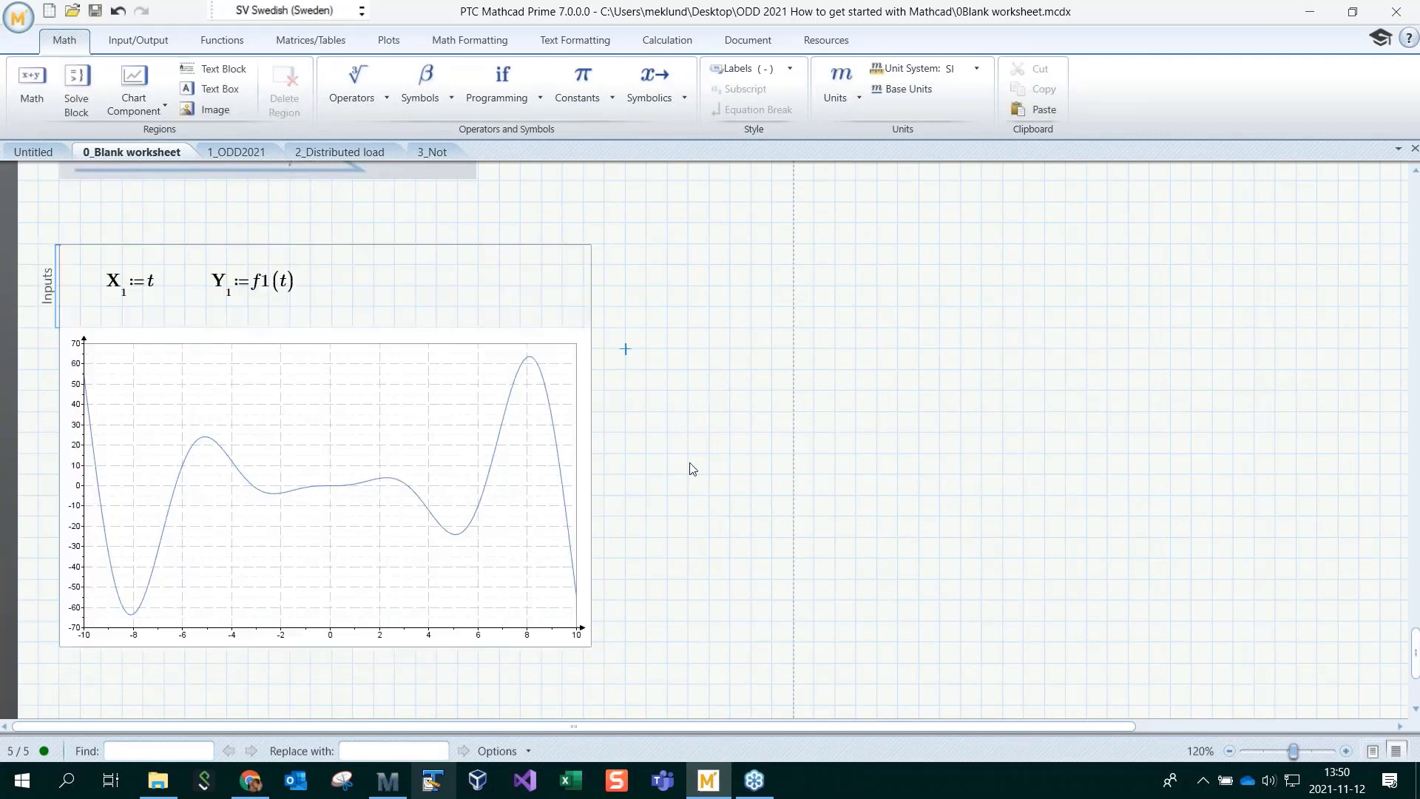
{"action": "left_click", "coordinate": [708, 464]}
Switch to Mathcad 15 and move its window aside so the Prime worksheet's chart inputs are uncovered
{"action": "left_click", "coordinate": [396, 783]}
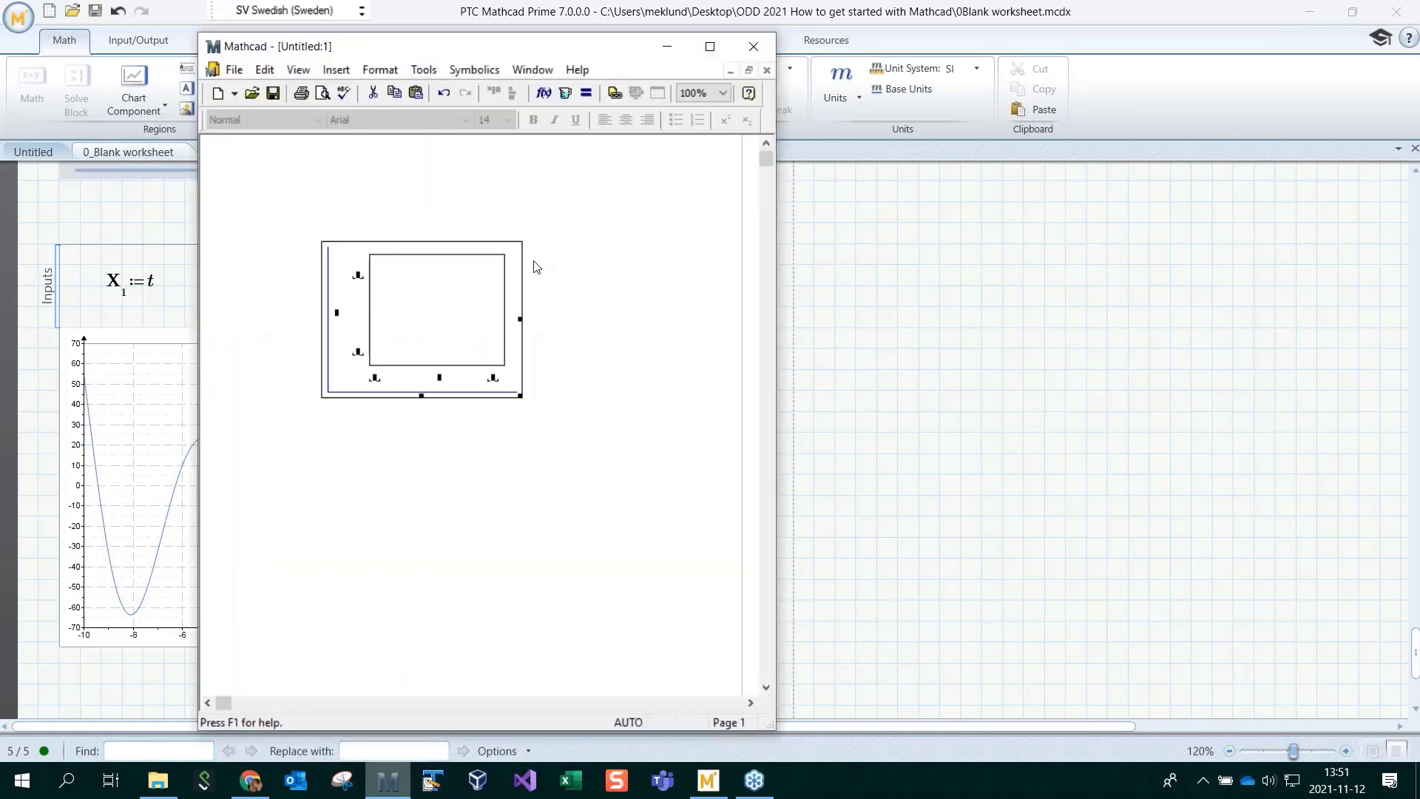
{"action": "left_click", "coordinate": [407, 490]}
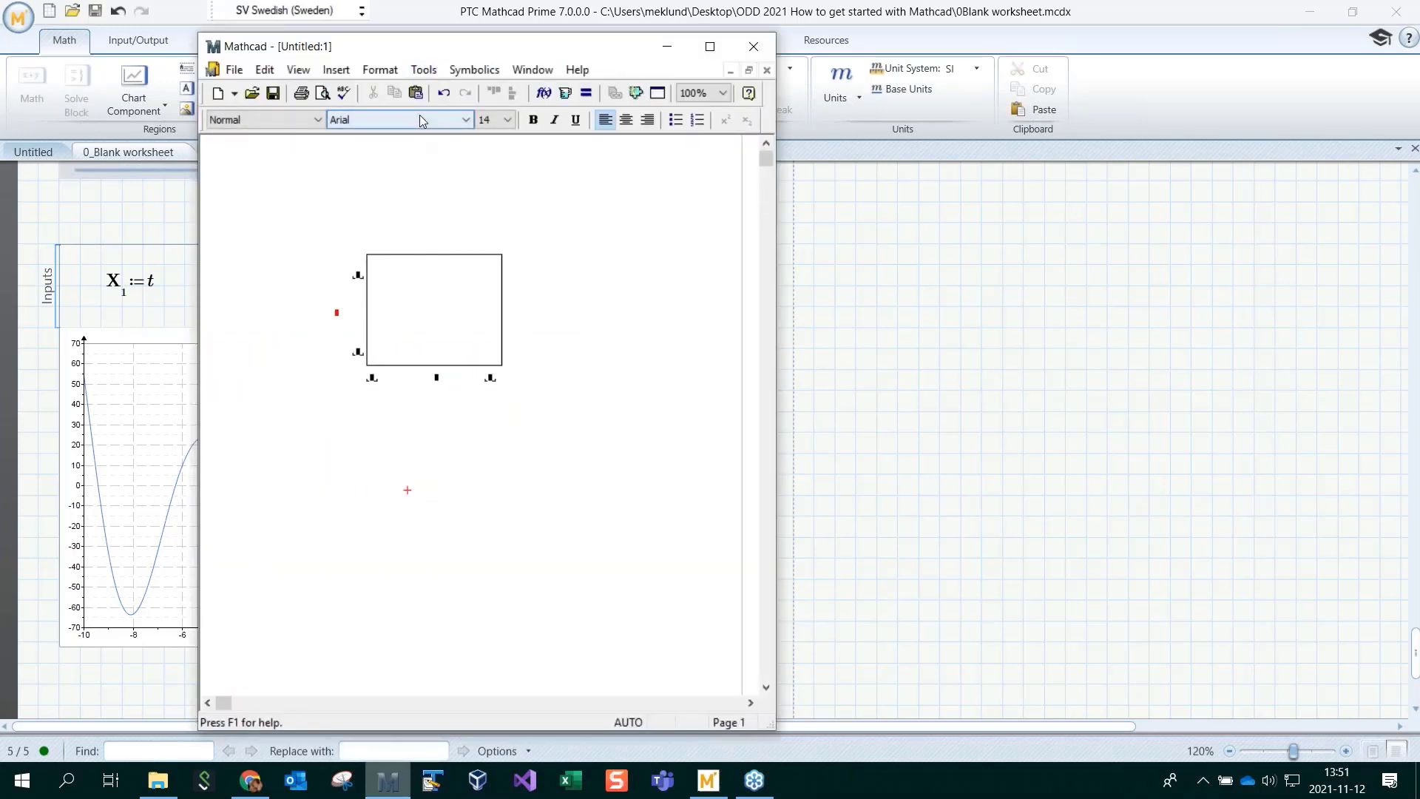
{"action": "left_click_drag", "start_coordinate": [408, 48], "coordinate": [732, 43]}
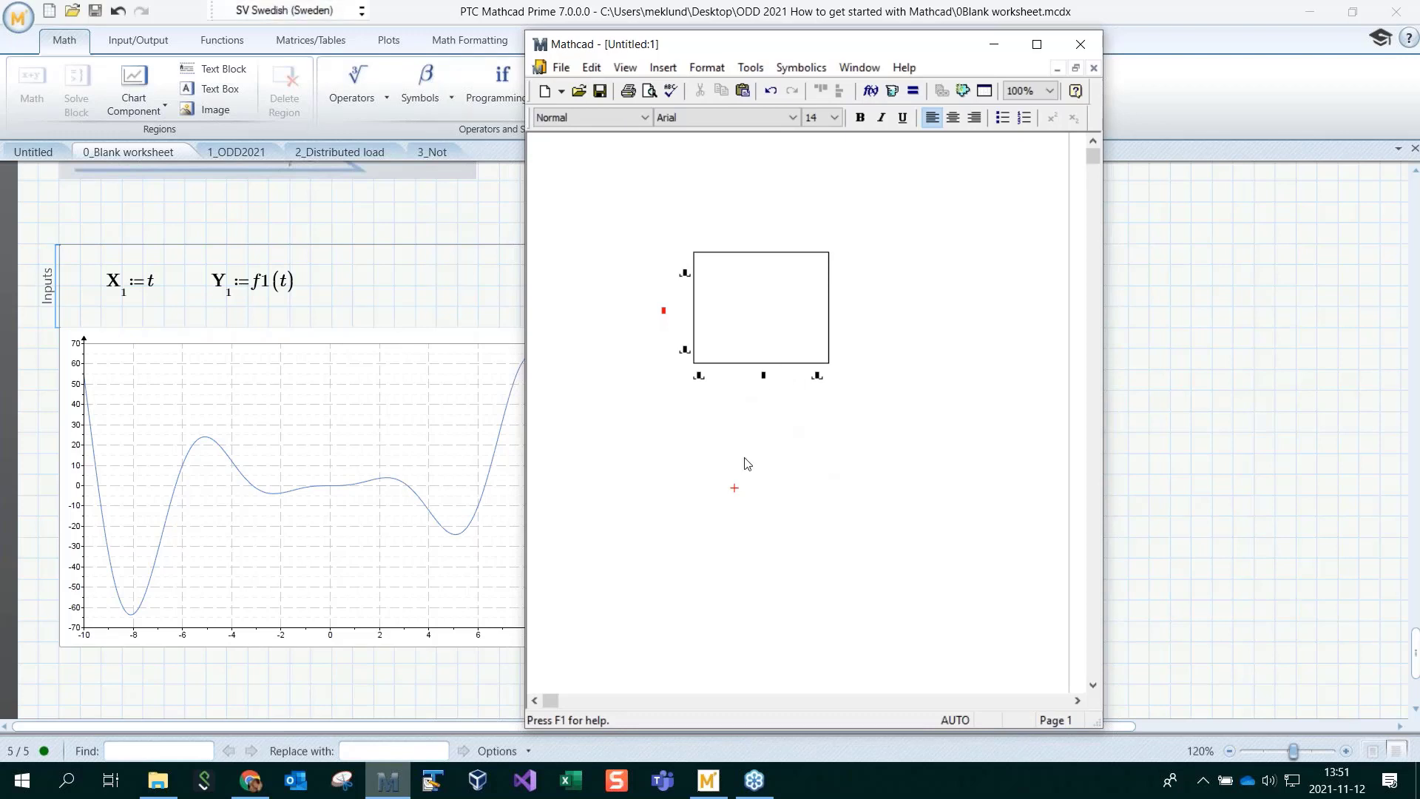
Minimize the worksheet window and launch both PTC Mathcad Prime 7 and PTC Mathcad Prime 6 from the desktop
{"action": "left_click", "coordinate": [1309, 11]}
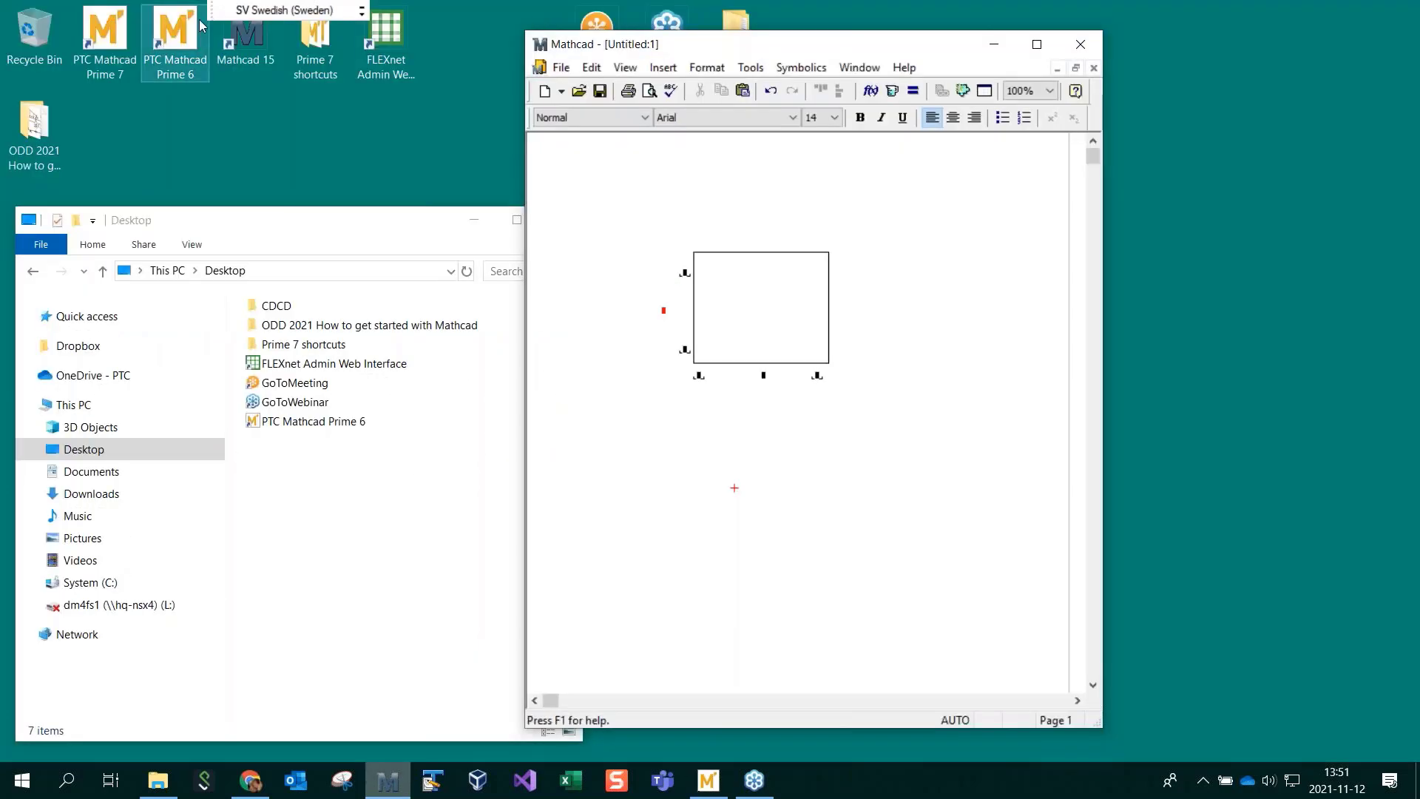
{"action": "double_click", "coordinate": [104, 34]}
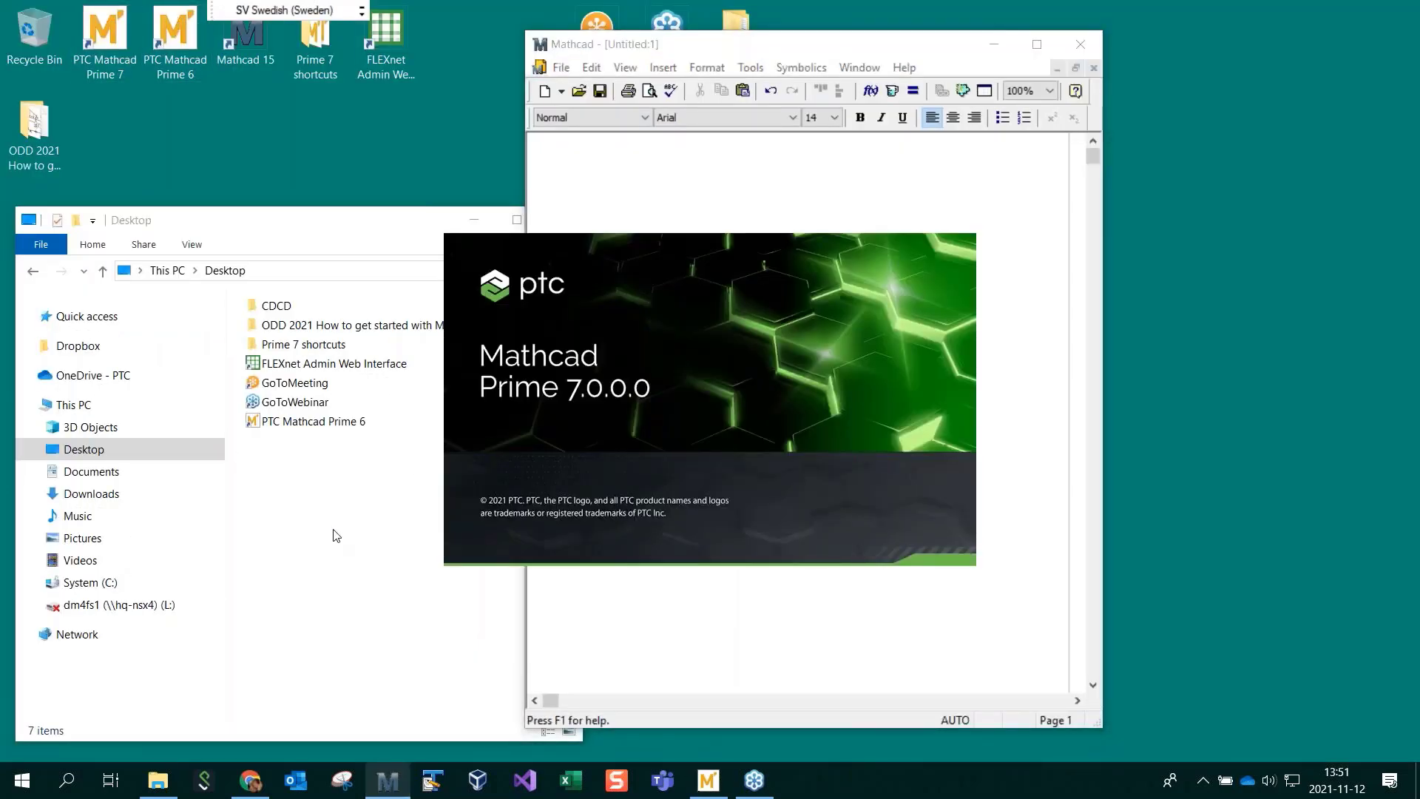
{"action": "double_click", "coordinate": [174, 33]}
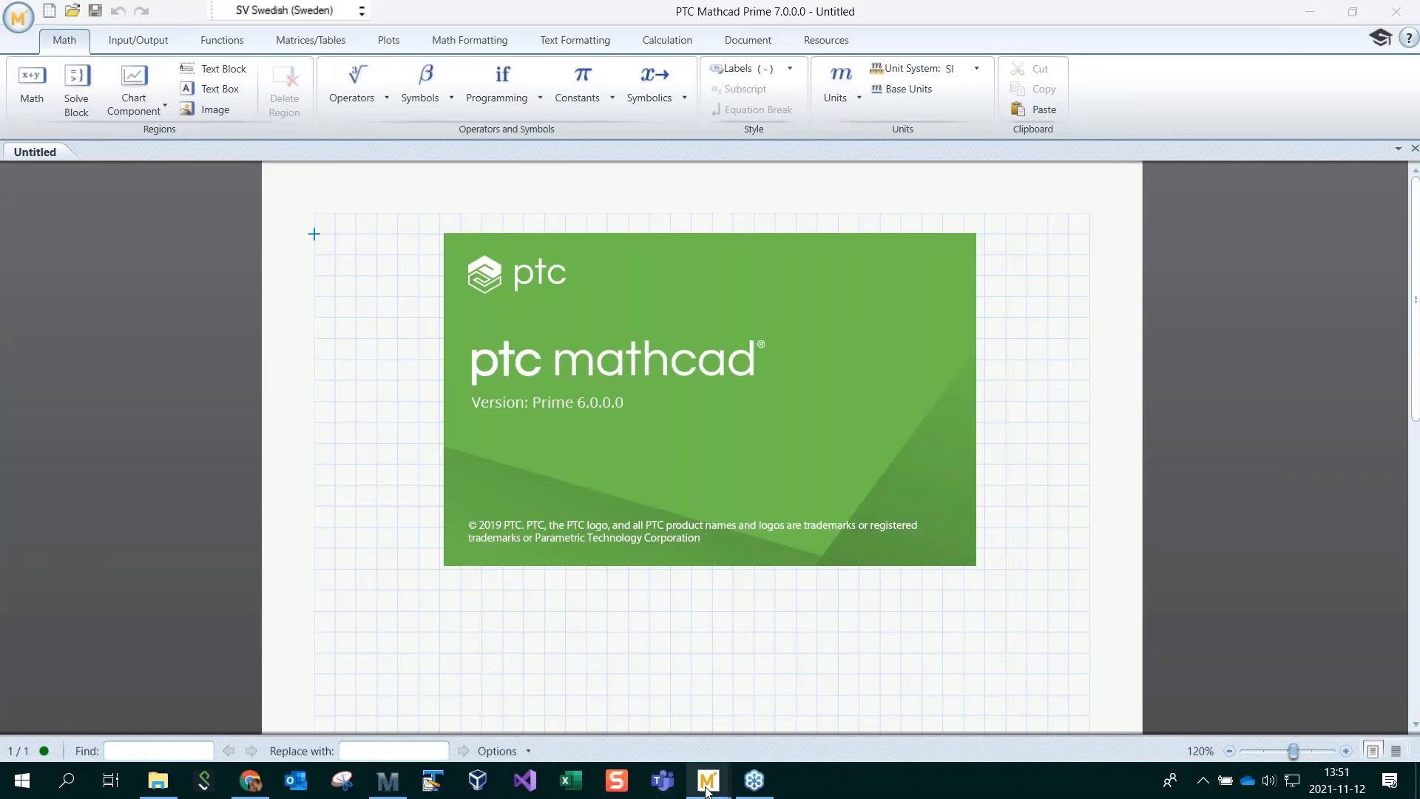
{"action": "mouse_move", "coordinate": [708, 782]}
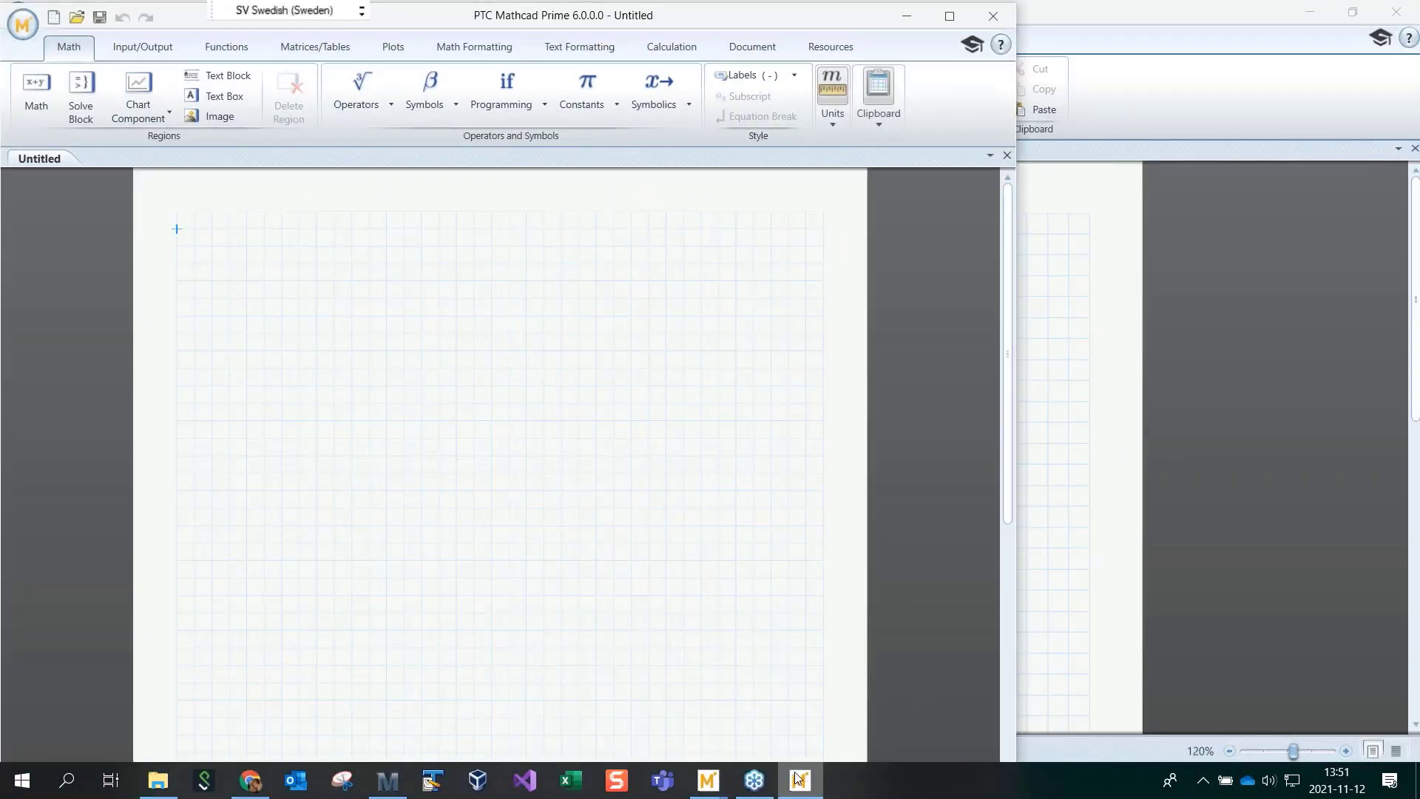
Bring Mathcad 15 forward, close the extra Prime 6 and Prime 7 windows, and return to the 0_Blank worksheet
{"action": "left_click", "coordinate": [384, 782]}
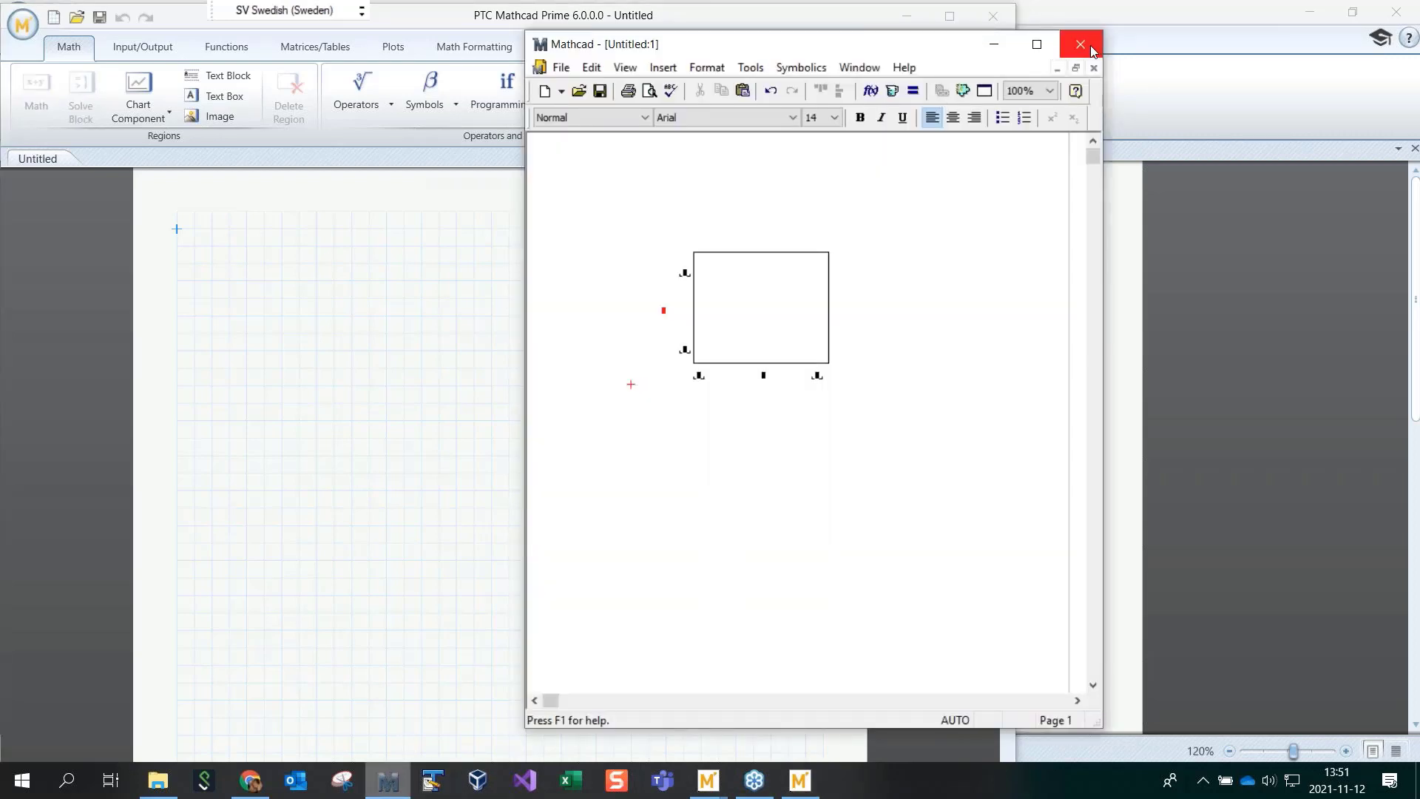
{"action": "left_click", "coordinate": [803, 782]}
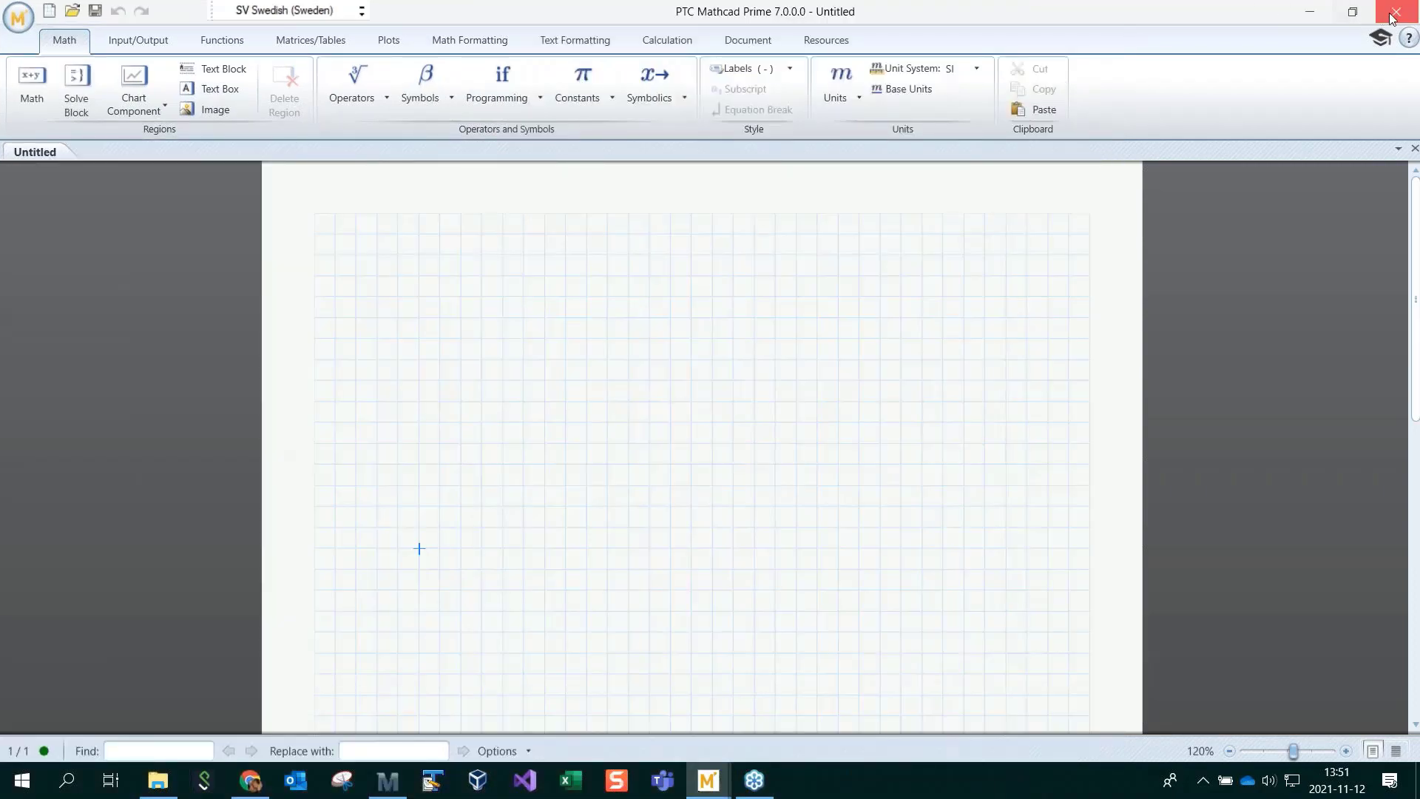
{"action": "left_click", "coordinate": [1392, 18]}
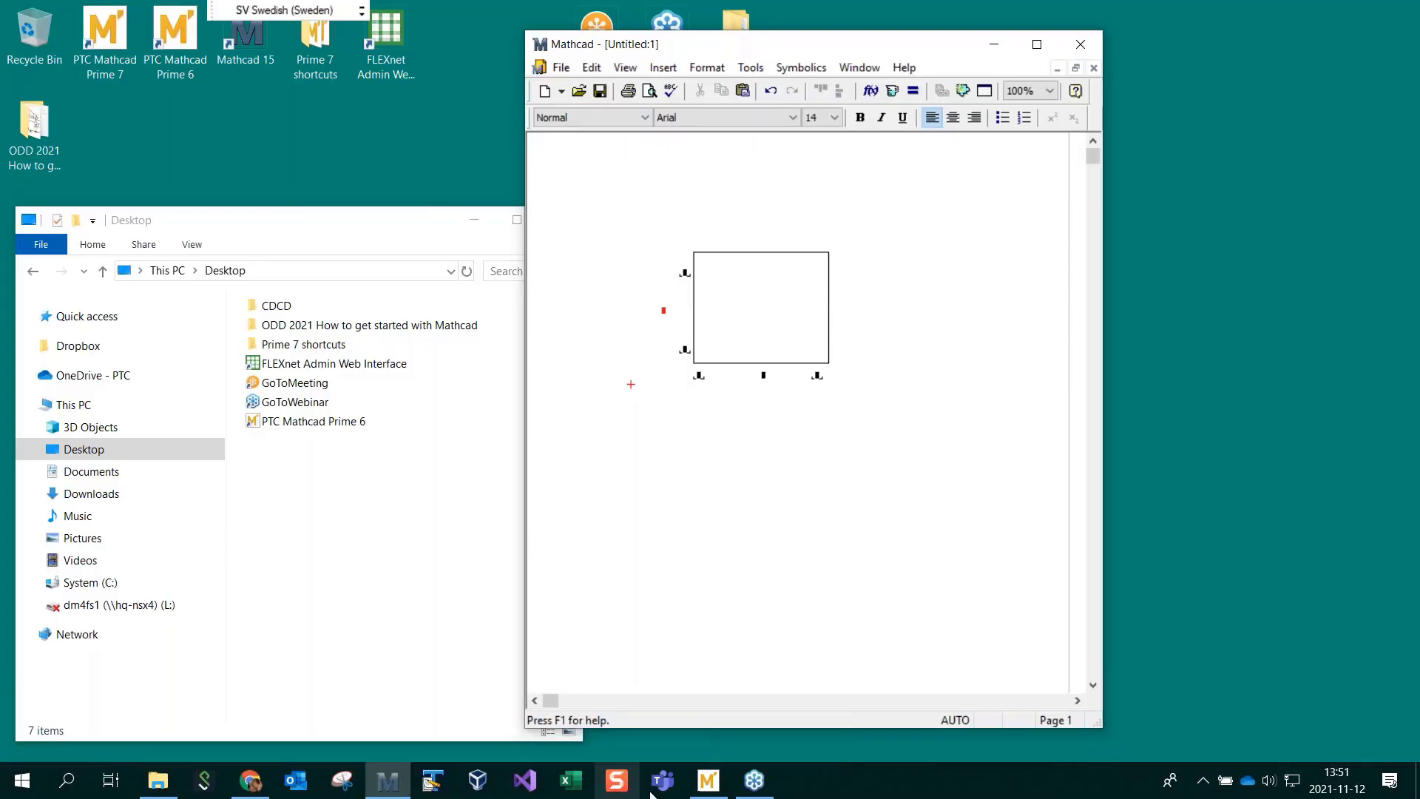
{"action": "left_click", "coordinate": [704, 786]}
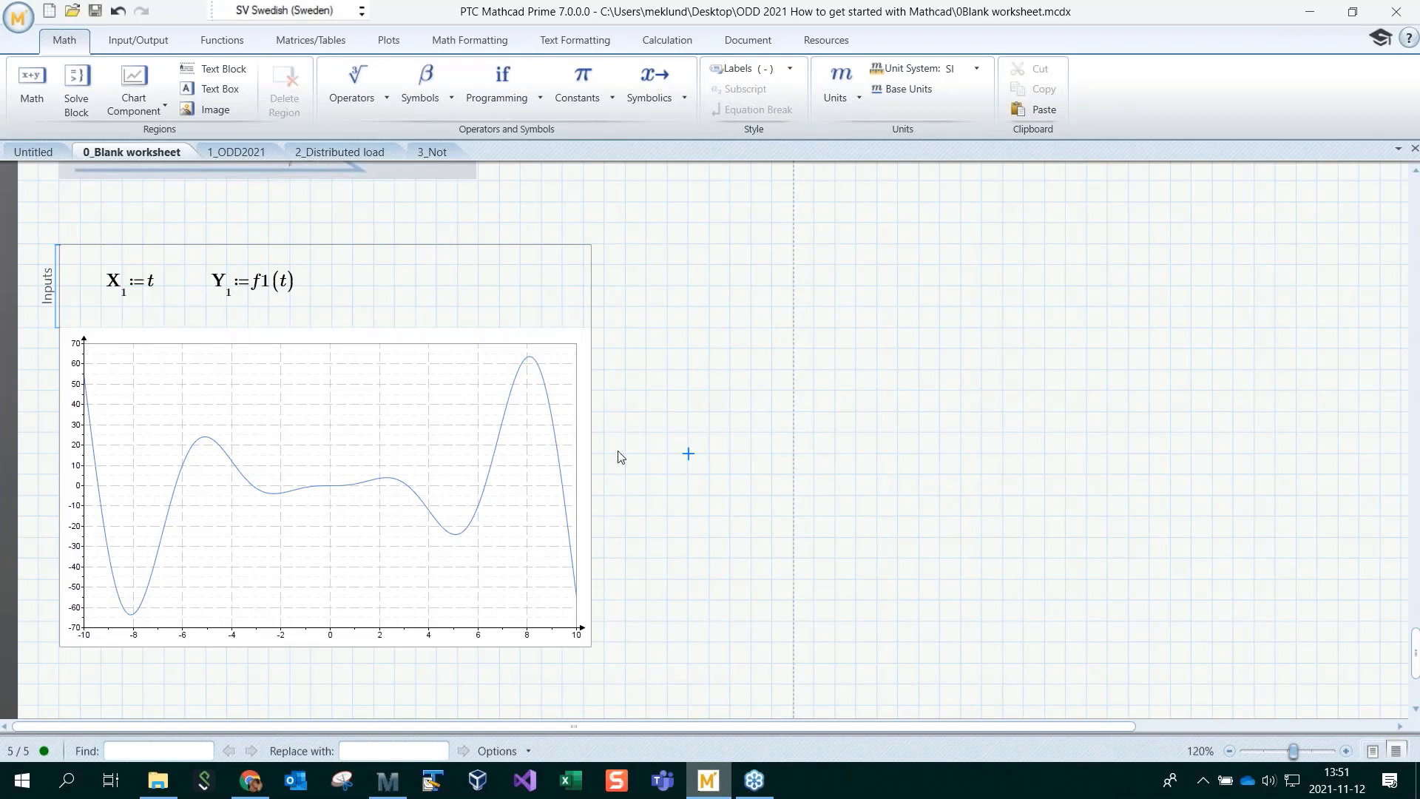
In Mathcad 15, look up the Reference command for inserting definitions from another worksheet, and return to Mathcad Prime
{"action": "left_click", "coordinate": [385, 788]}
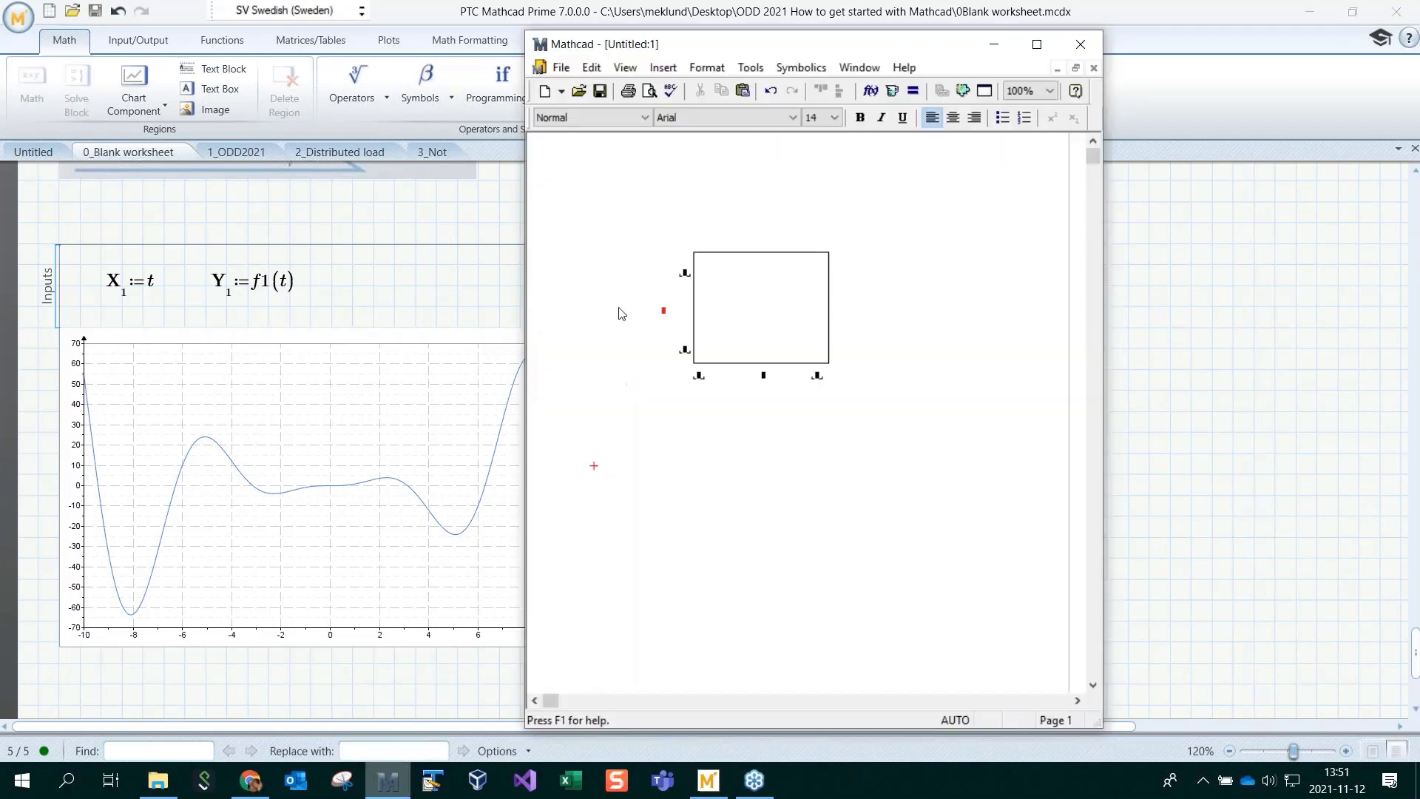
{"action": "left_click", "coordinate": [665, 69]}
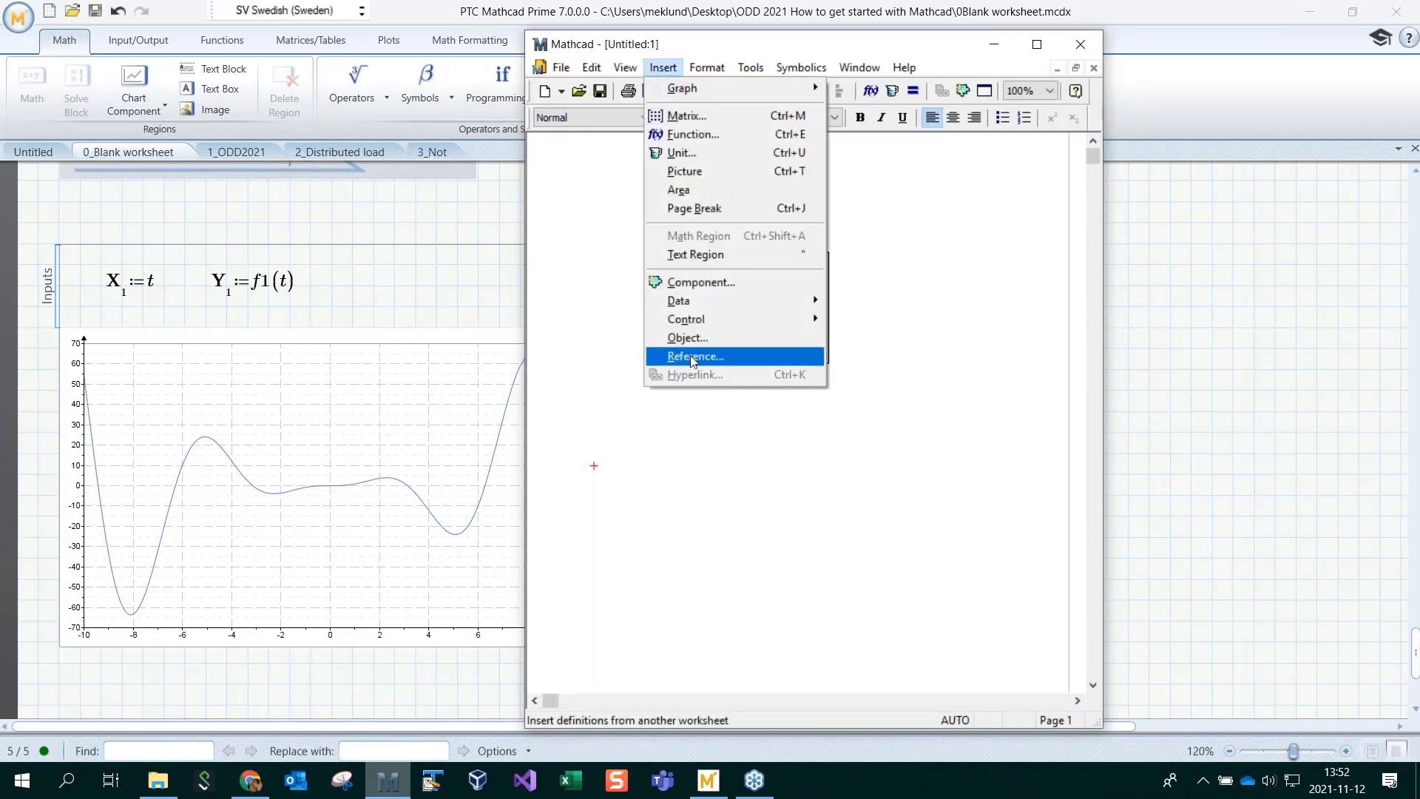
{"action": "left_click", "coordinate": [314, 687]}
Insert an Include Worksheet region below the chart that references 2_Distributed load.mcdx
{"action": "scroll", "coordinate": [314, 686], "scroll_direction": "down", "scroll_amount": 3}
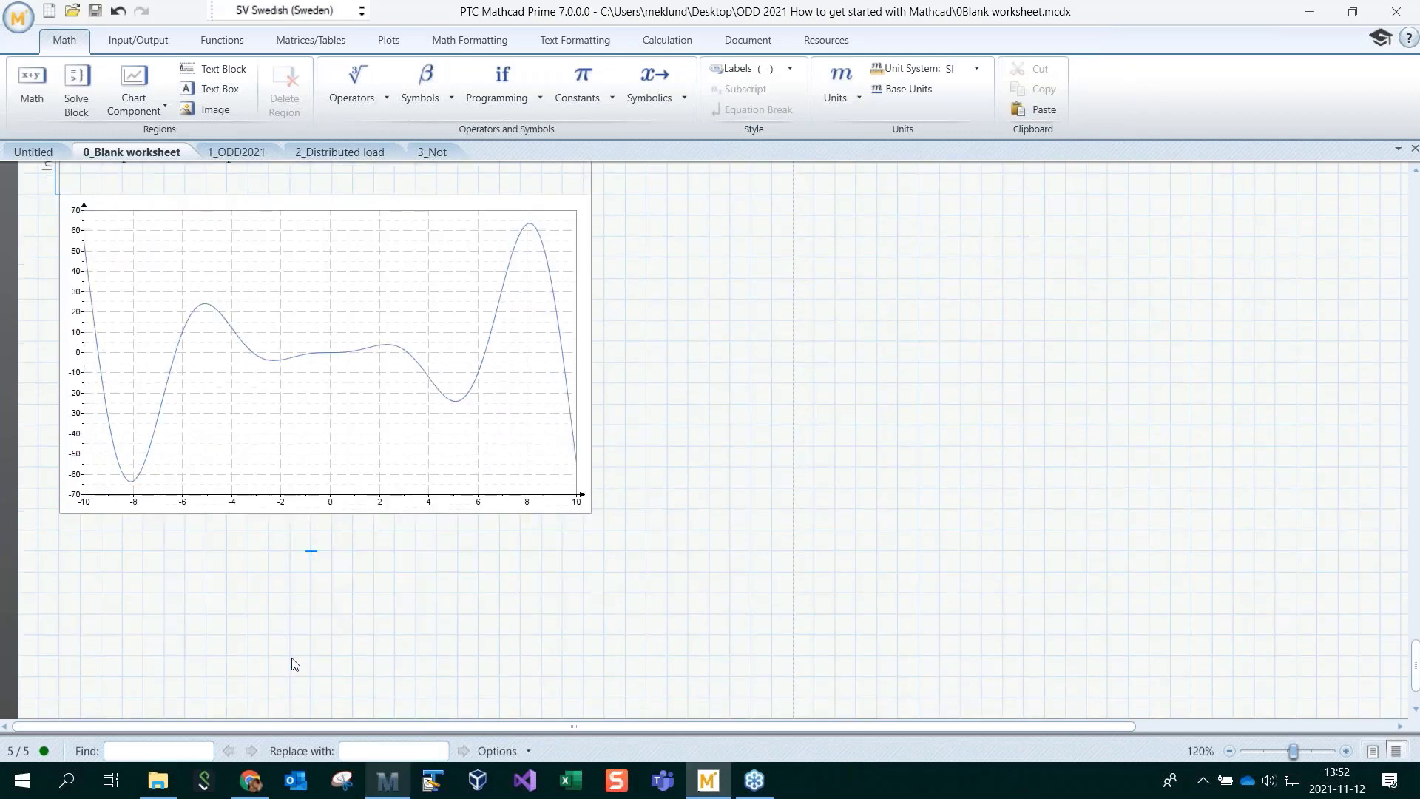
{"action": "left_click", "coordinate": [143, 592]}
{"action": "left_click", "coordinate": [122, 42]}
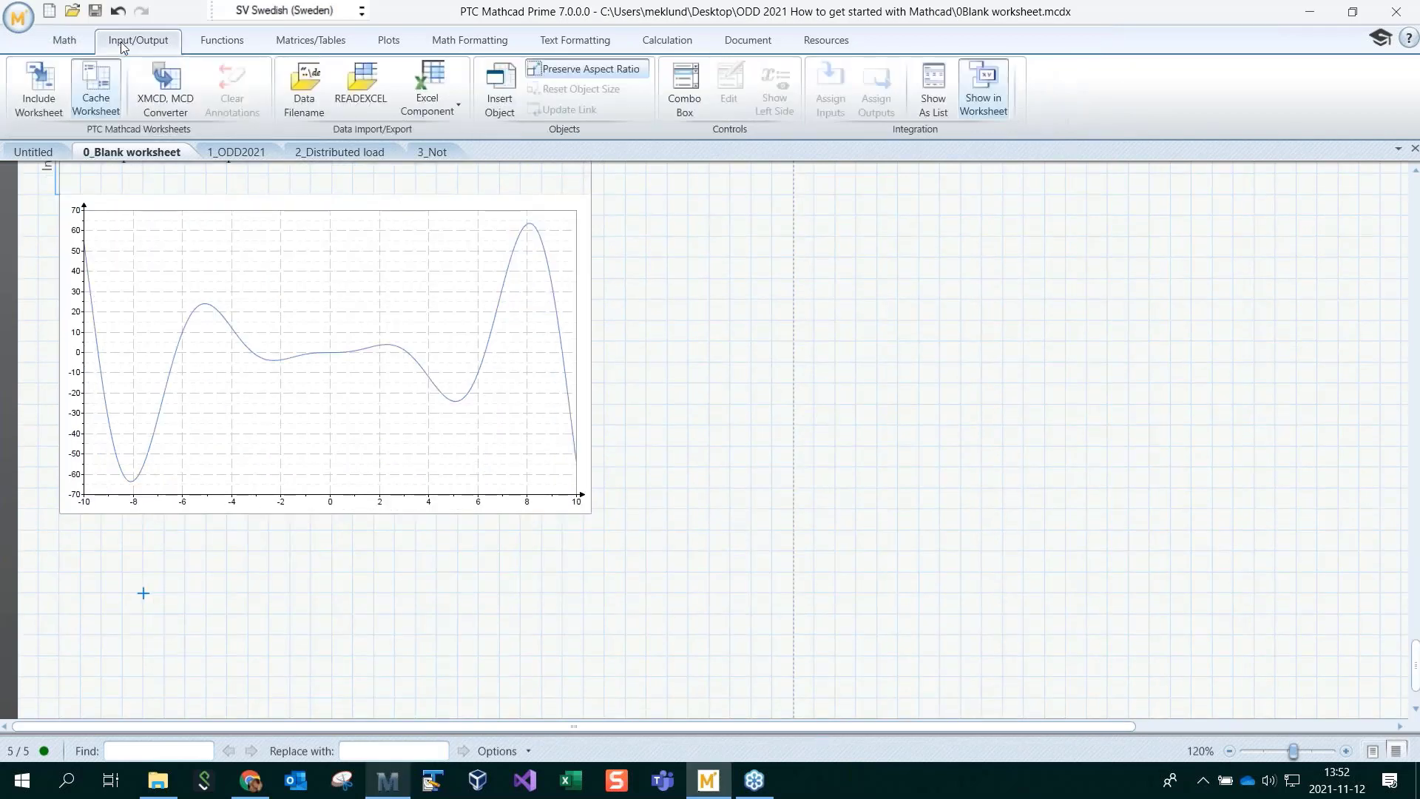
{"action": "left_click", "coordinate": [39, 104]}
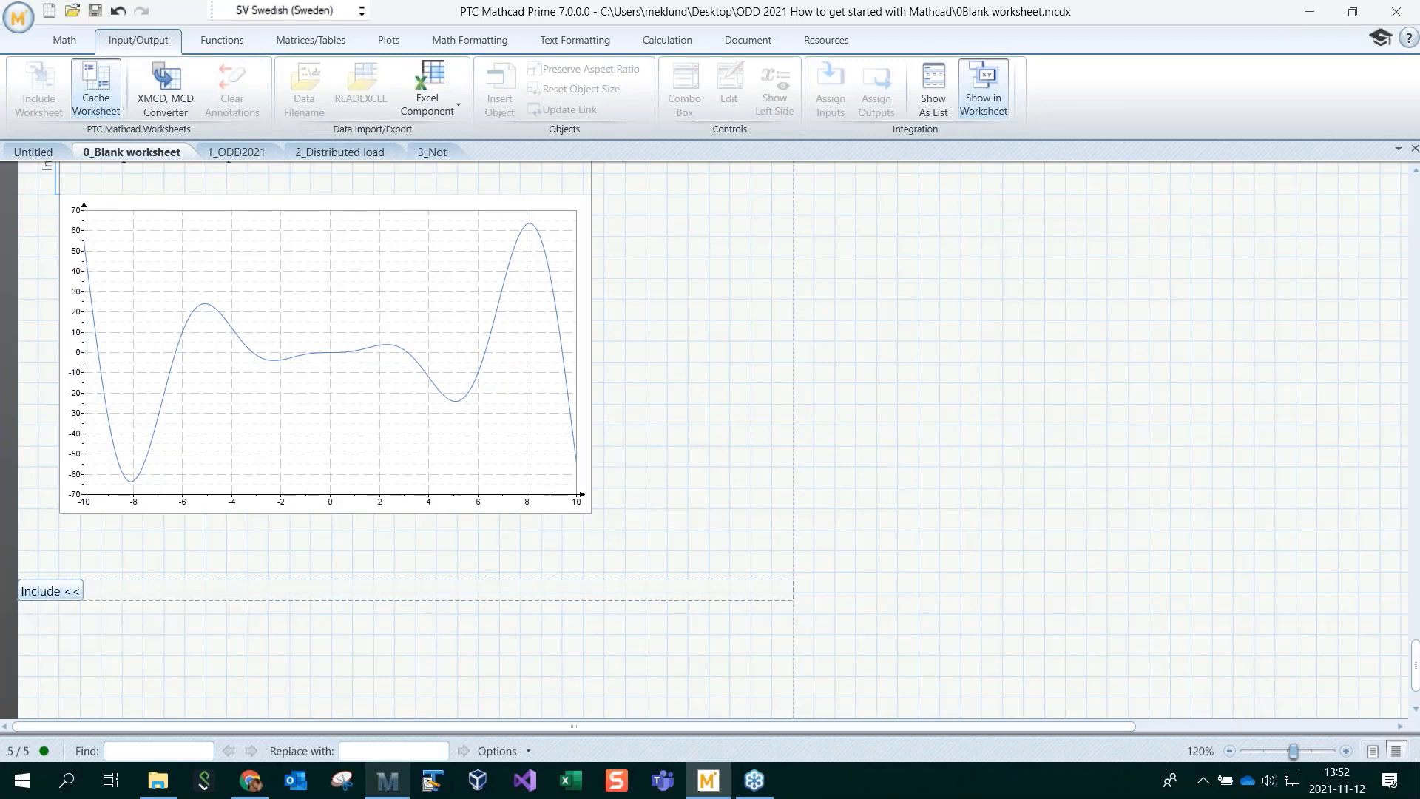
{"action": "left_click", "coordinate": [49, 591]}
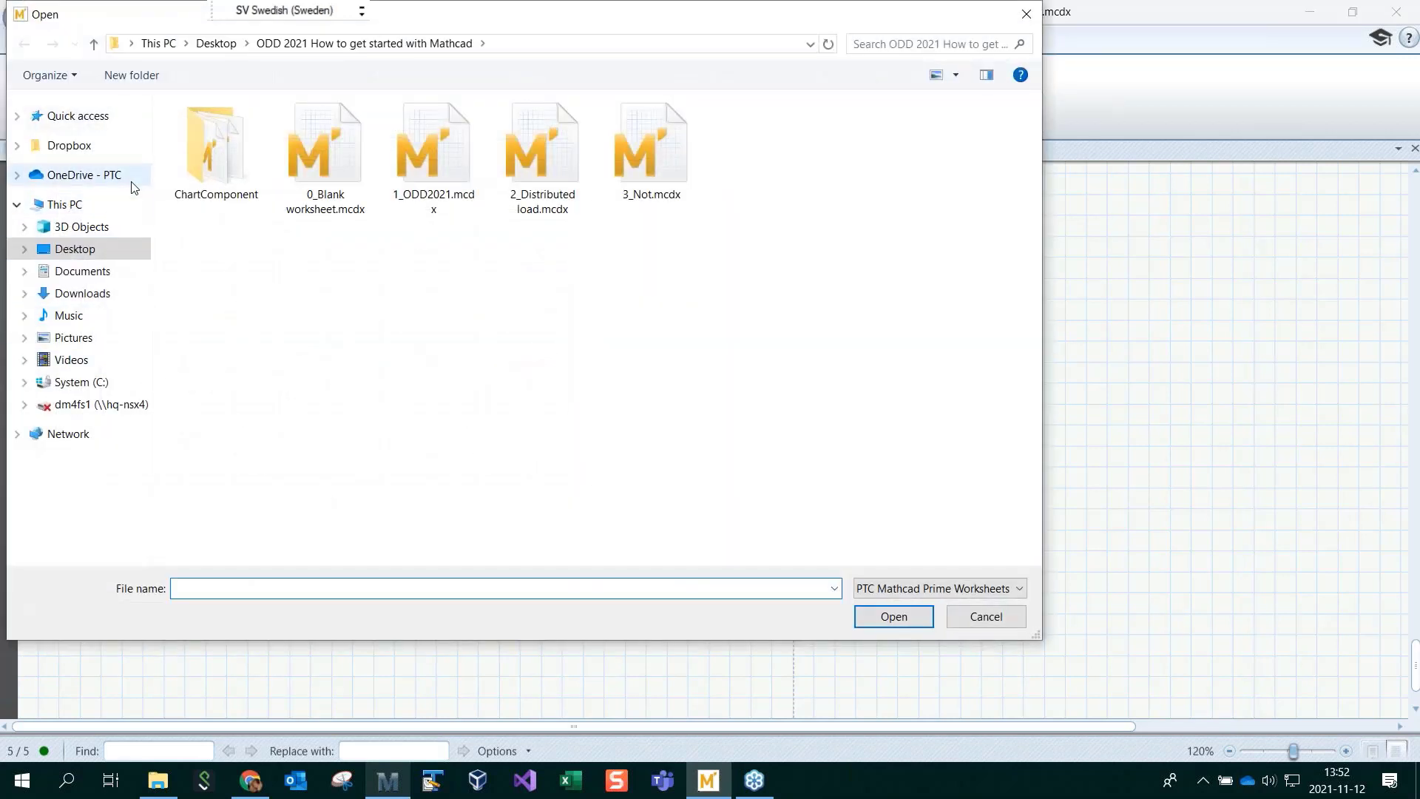
{"action": "double_click", "coordinate": [538, 144]}
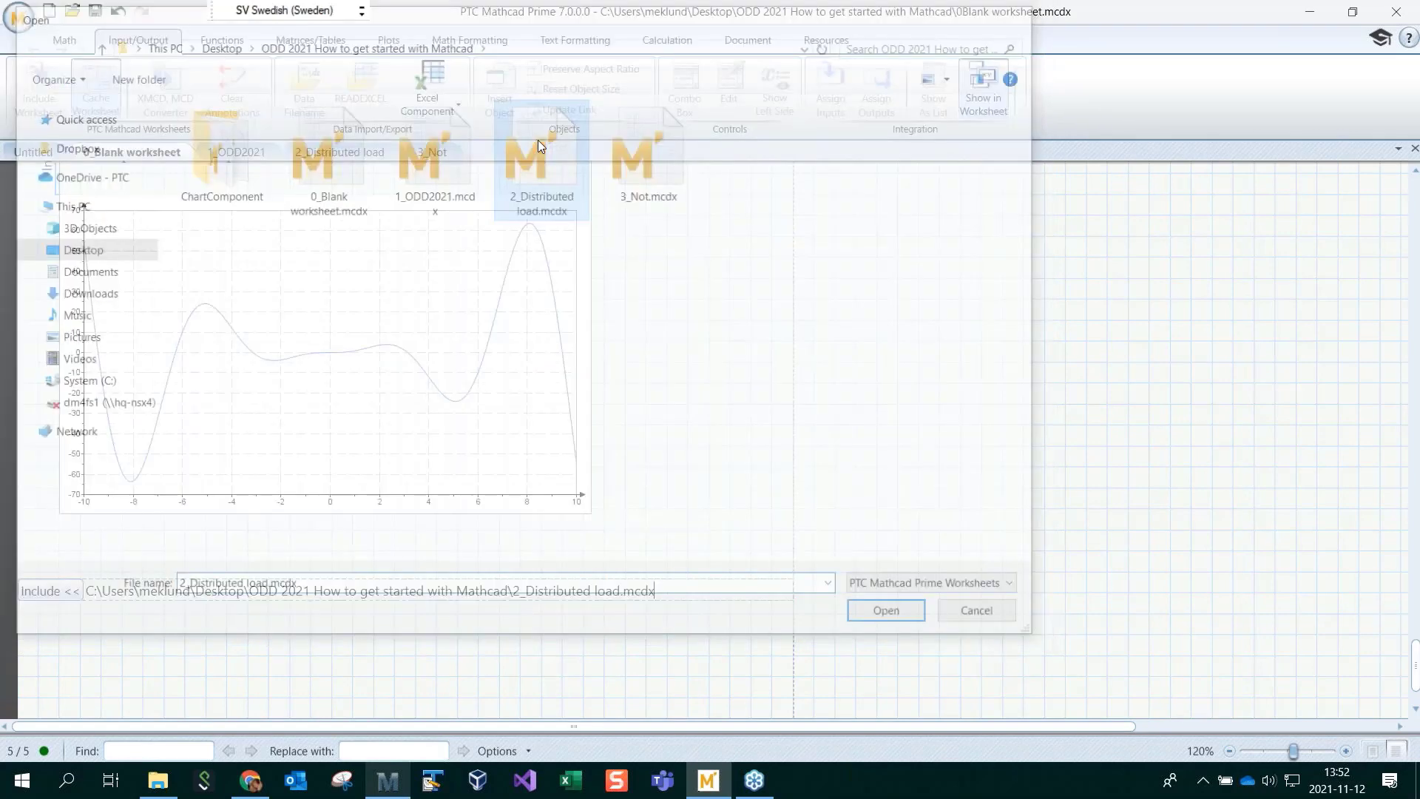
{"action": "left_click", "coordinate": [248, 656]}
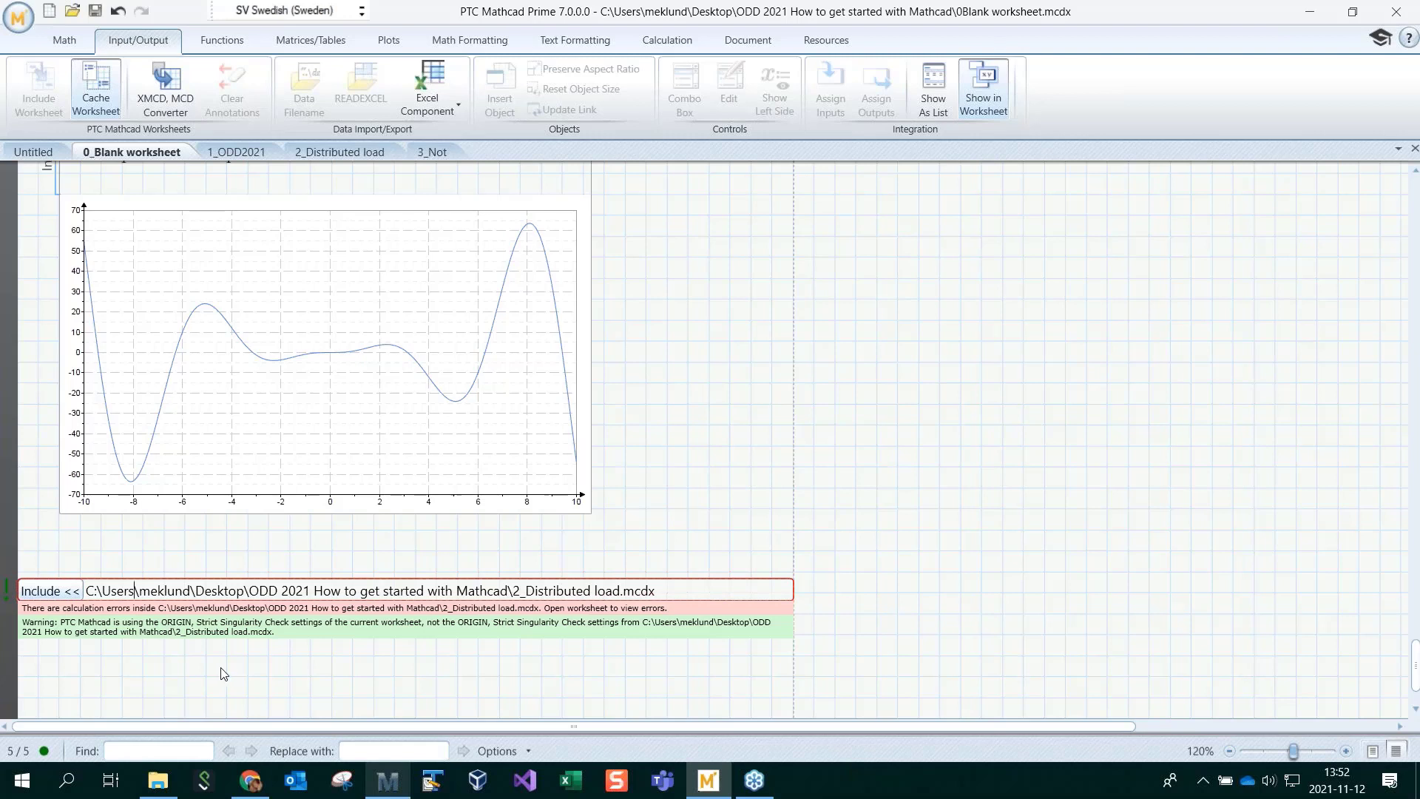
Delete the Include region for 2_Distributed load.mcdx below the chart
{"action": "left_click", "coordinate": [725, 451]}
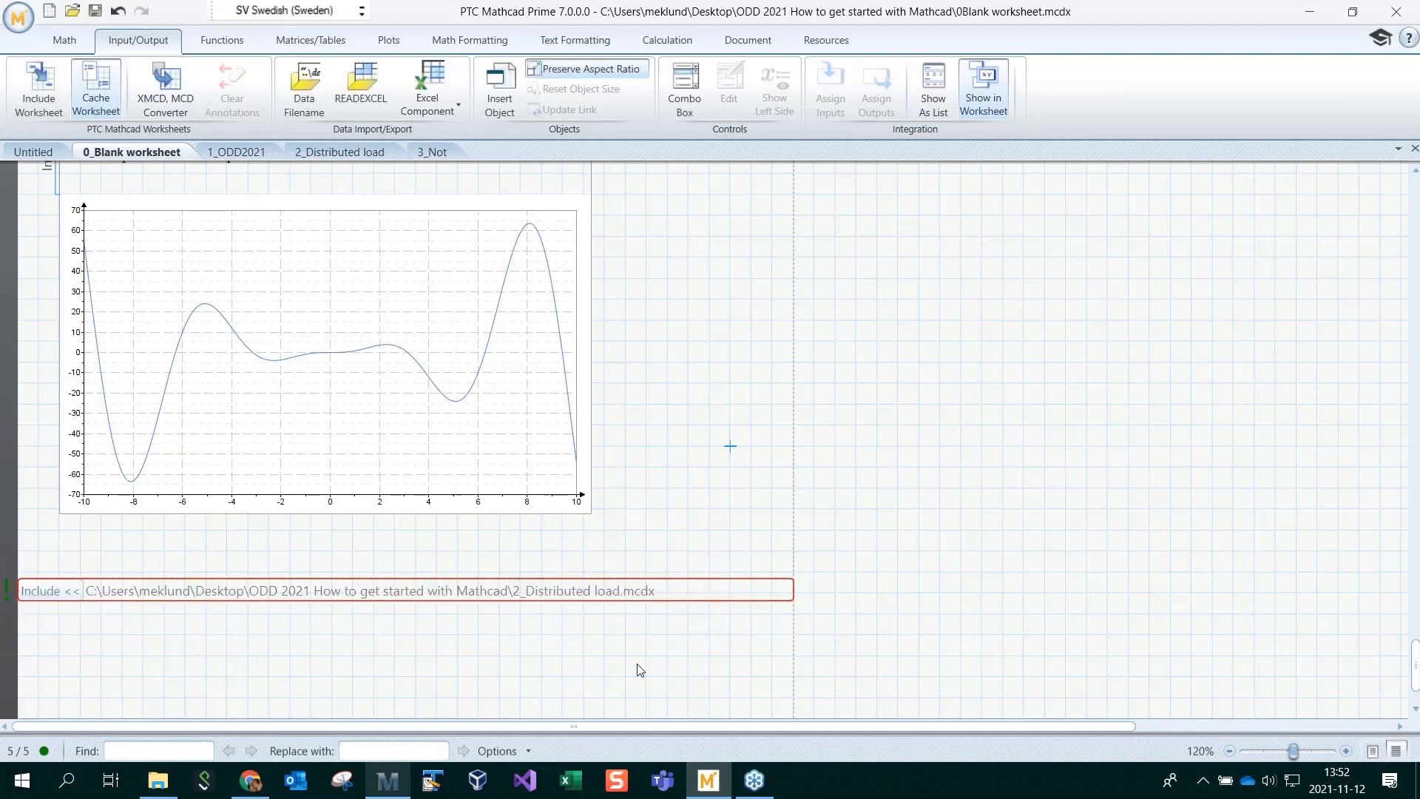
{"action": "left_click_drag", "start_coordinate": [645, 655], "coordinate": [654, 590]}
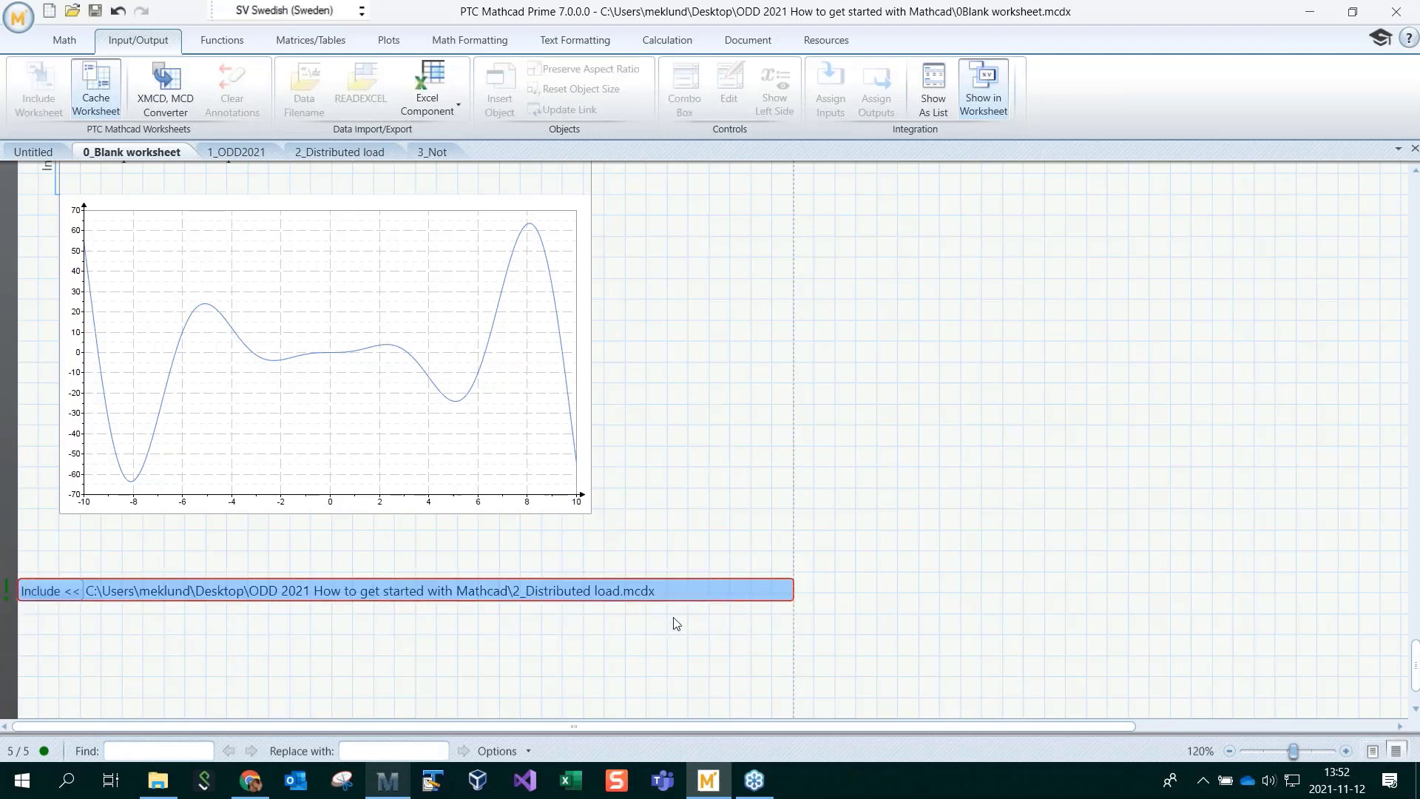
{"action": "key", "text": "Delete"}
{"action": "left_click", "coordinate": [289, 593]}
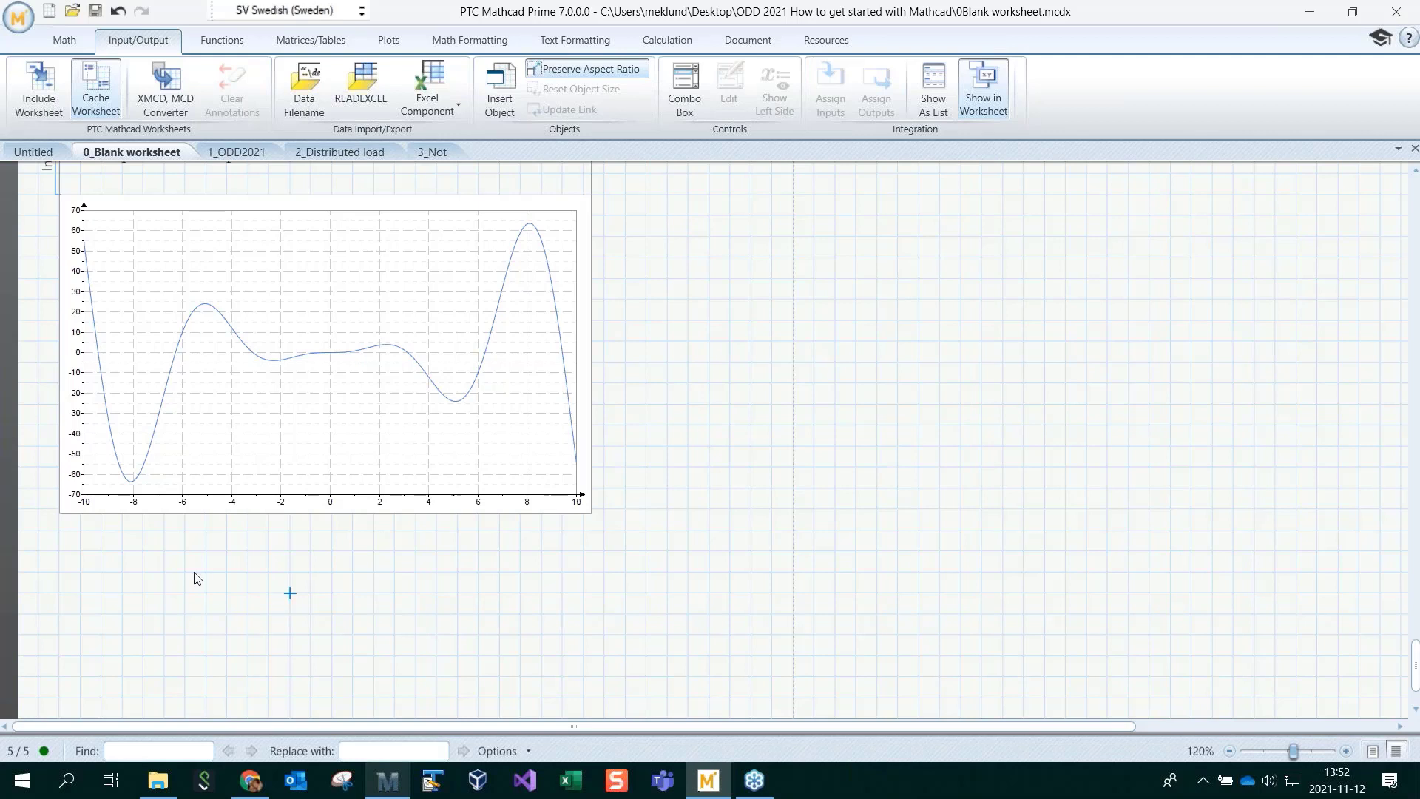
{"action": "left_click", "coordinate": [62, 574]}
{"action": "scroll", "coordinate": [774, 505], "scroll_direction": "up", "scroll_amount": 3}
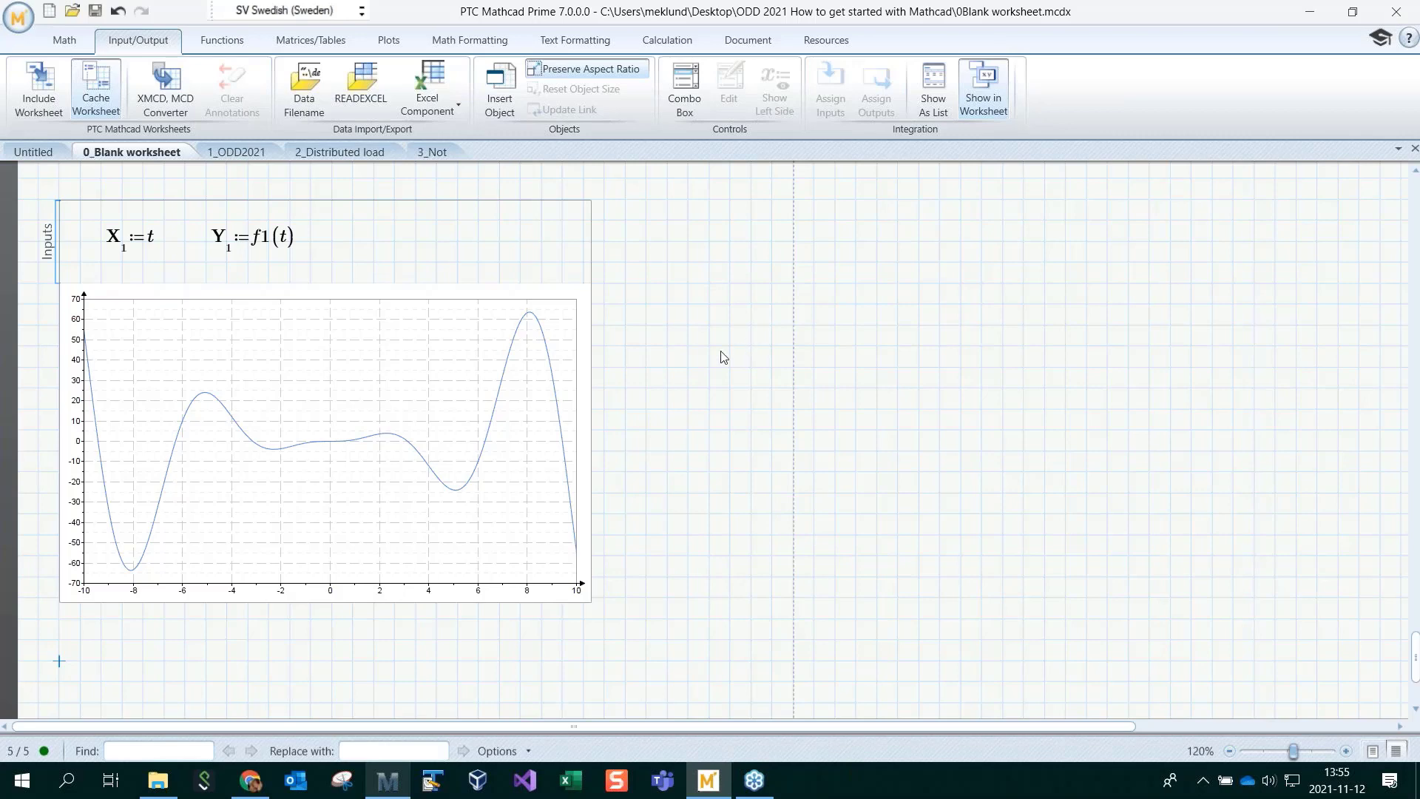
Open the PTC Mathcad Options and display the license information
{"action": "left_click", "coordinate": [26, 28]}
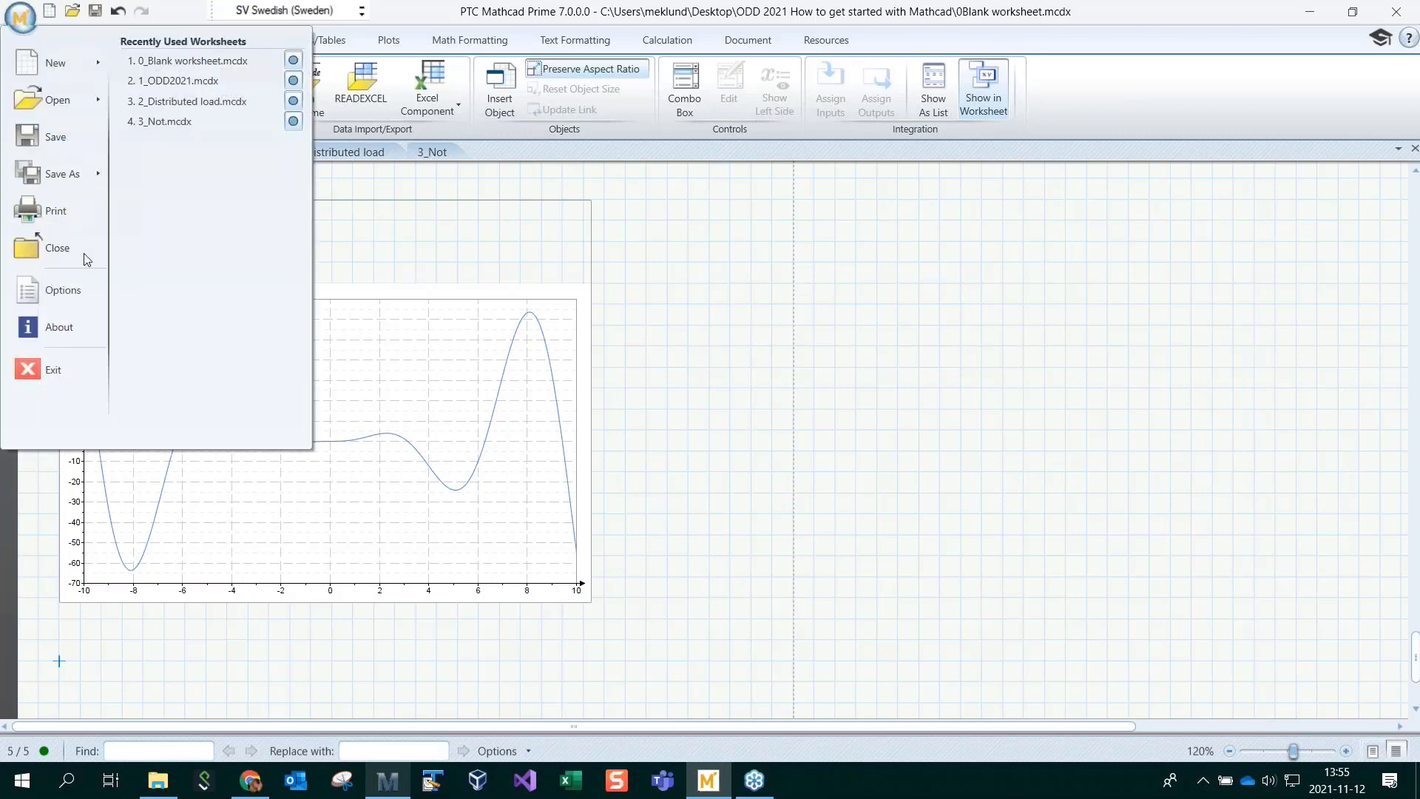
{"action": "left_click", "coordinate": [63, 290]}
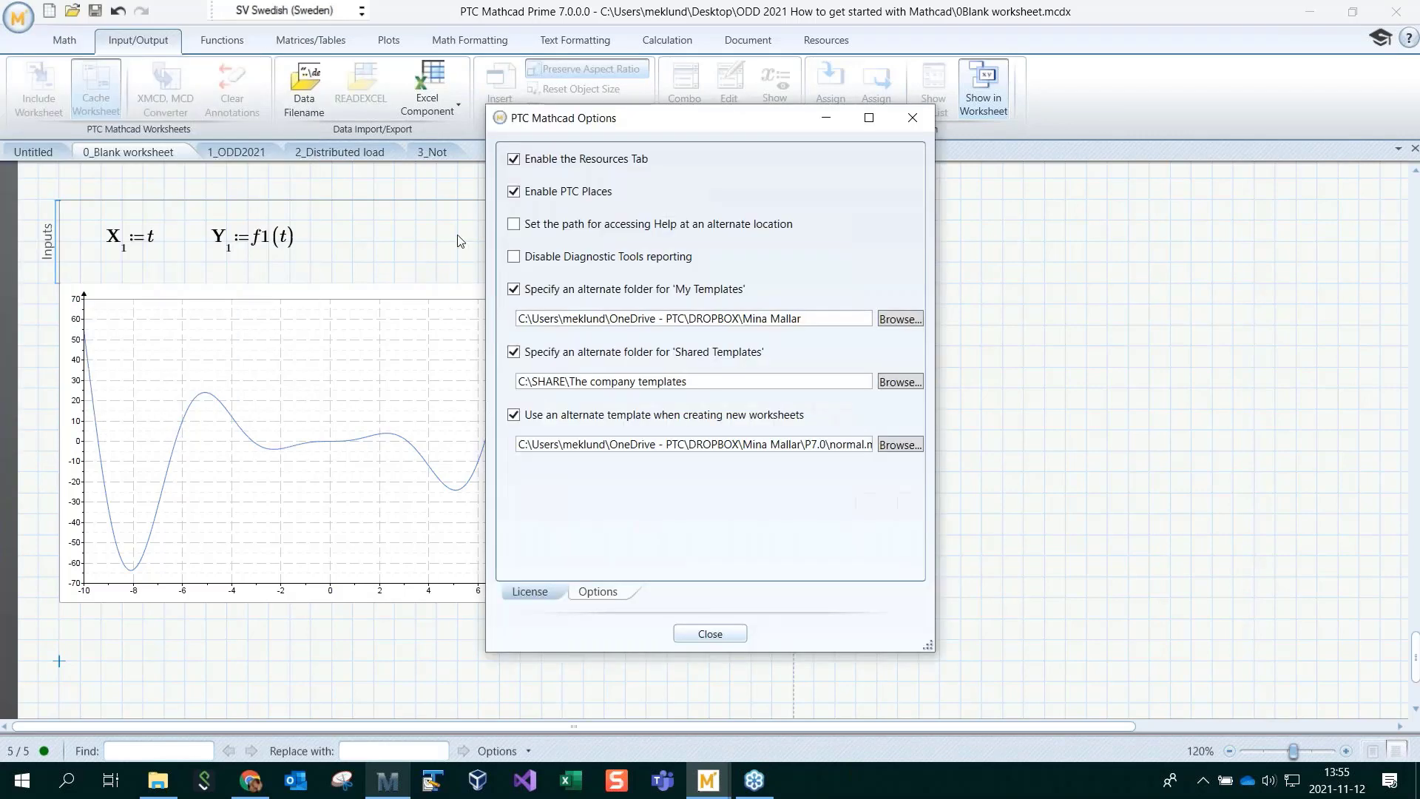
{"action": "left_click", "coordinate": [536, 594]}
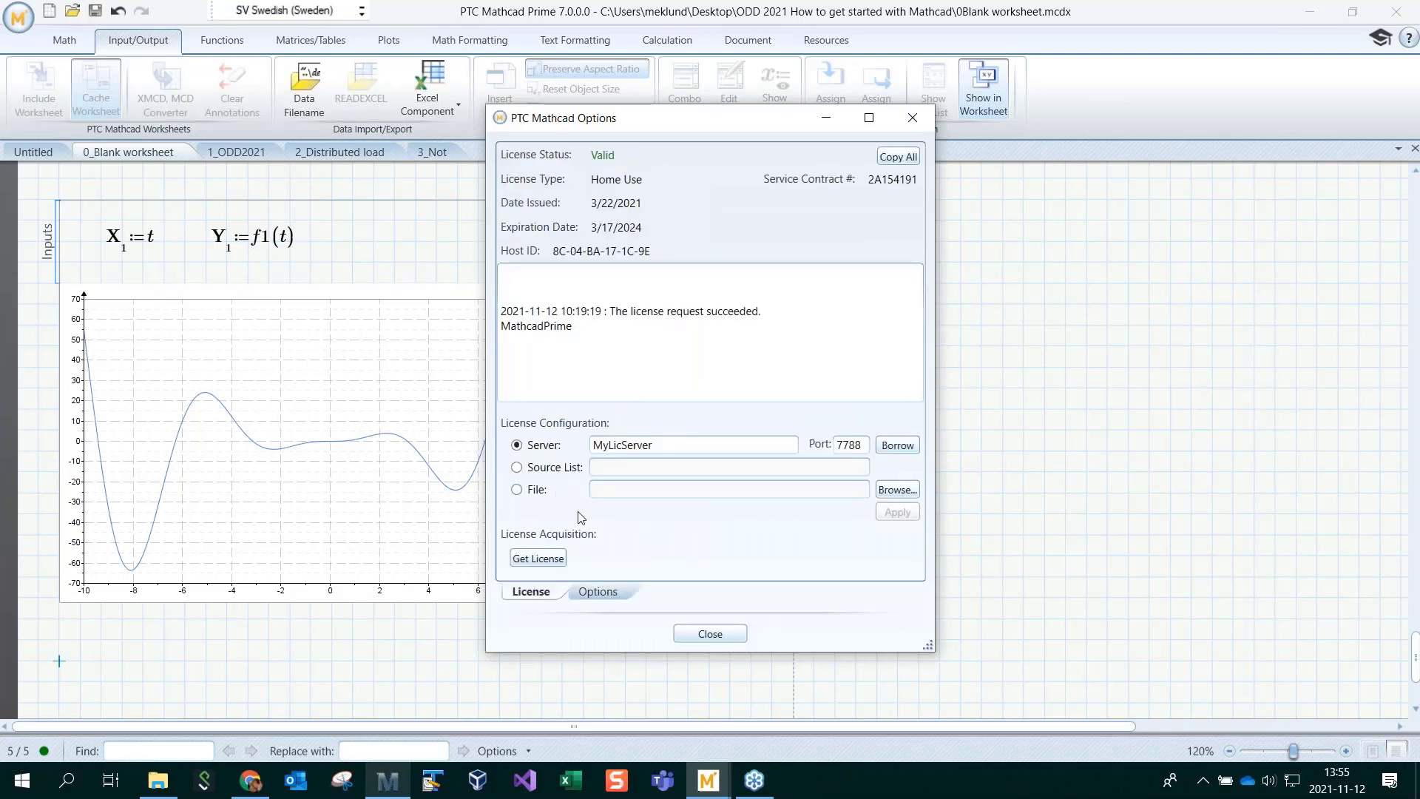
Try File as the license configuration source, set it back to Server, and close the options
{"action": "left_click", "coordinate": [531, 492]}
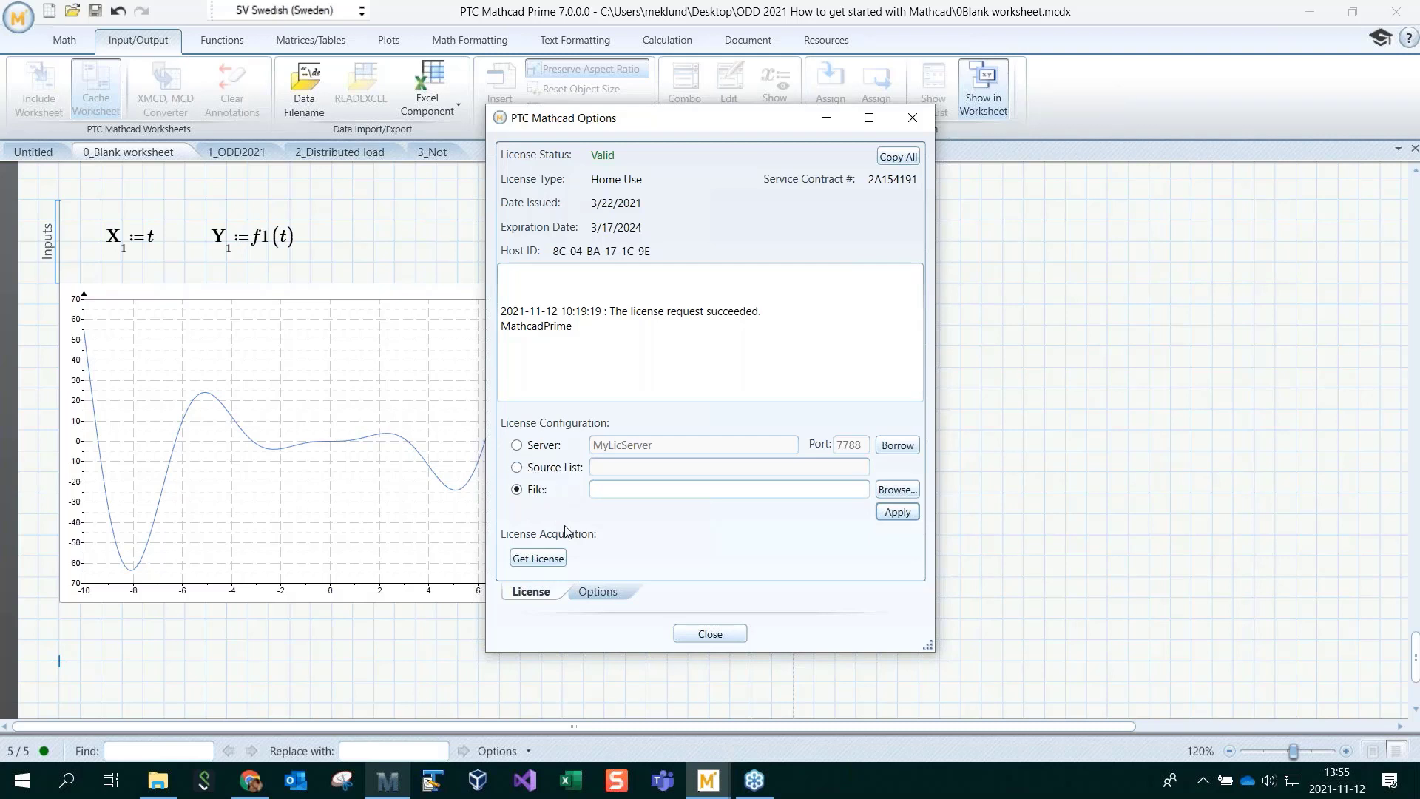
{"action": "left_click", "coordinate": [516, 445]}
{"action": "left_click_drag", "start_coordinate": [716, 111], "coordinate": [635, 80]}
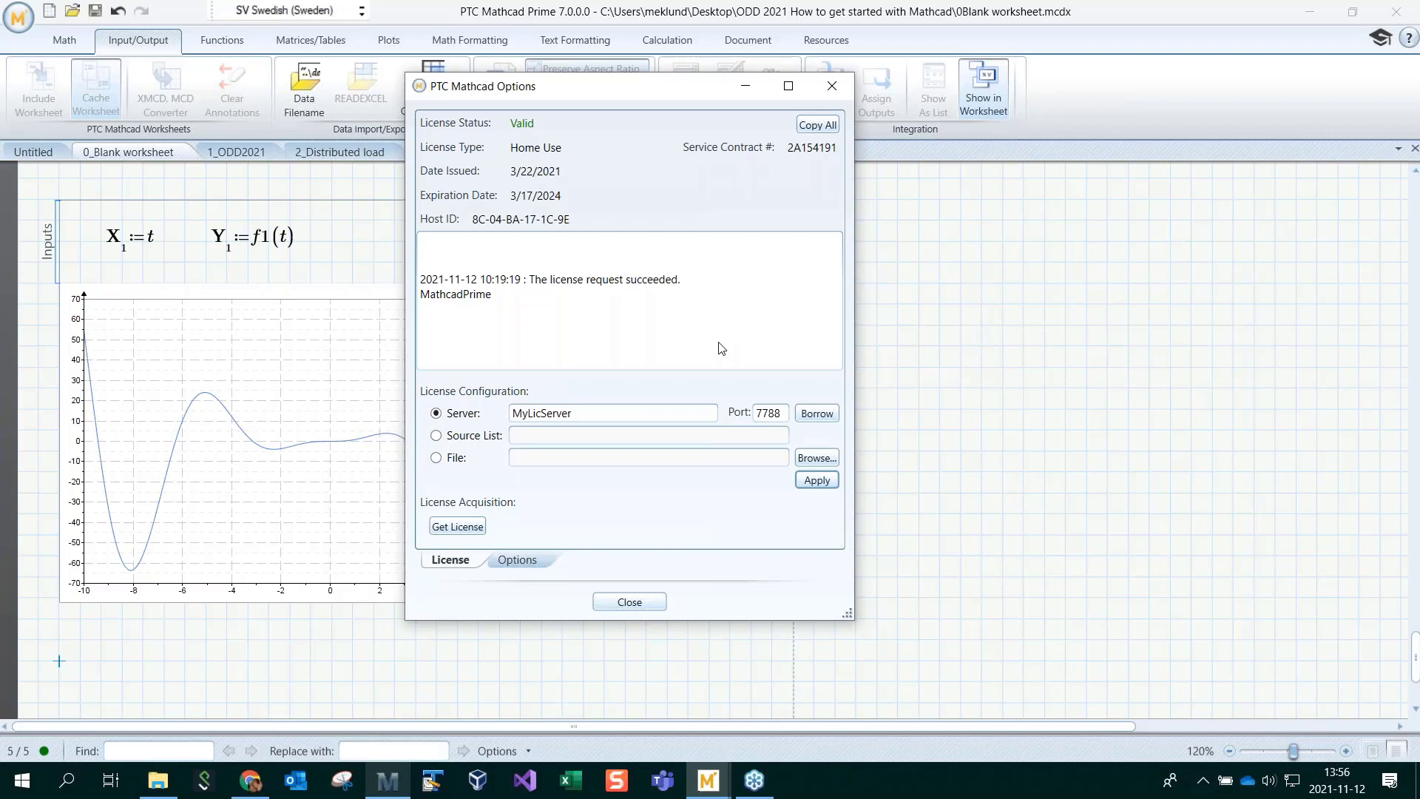
{"action": "left_click", "coordinate": [650, 602]}
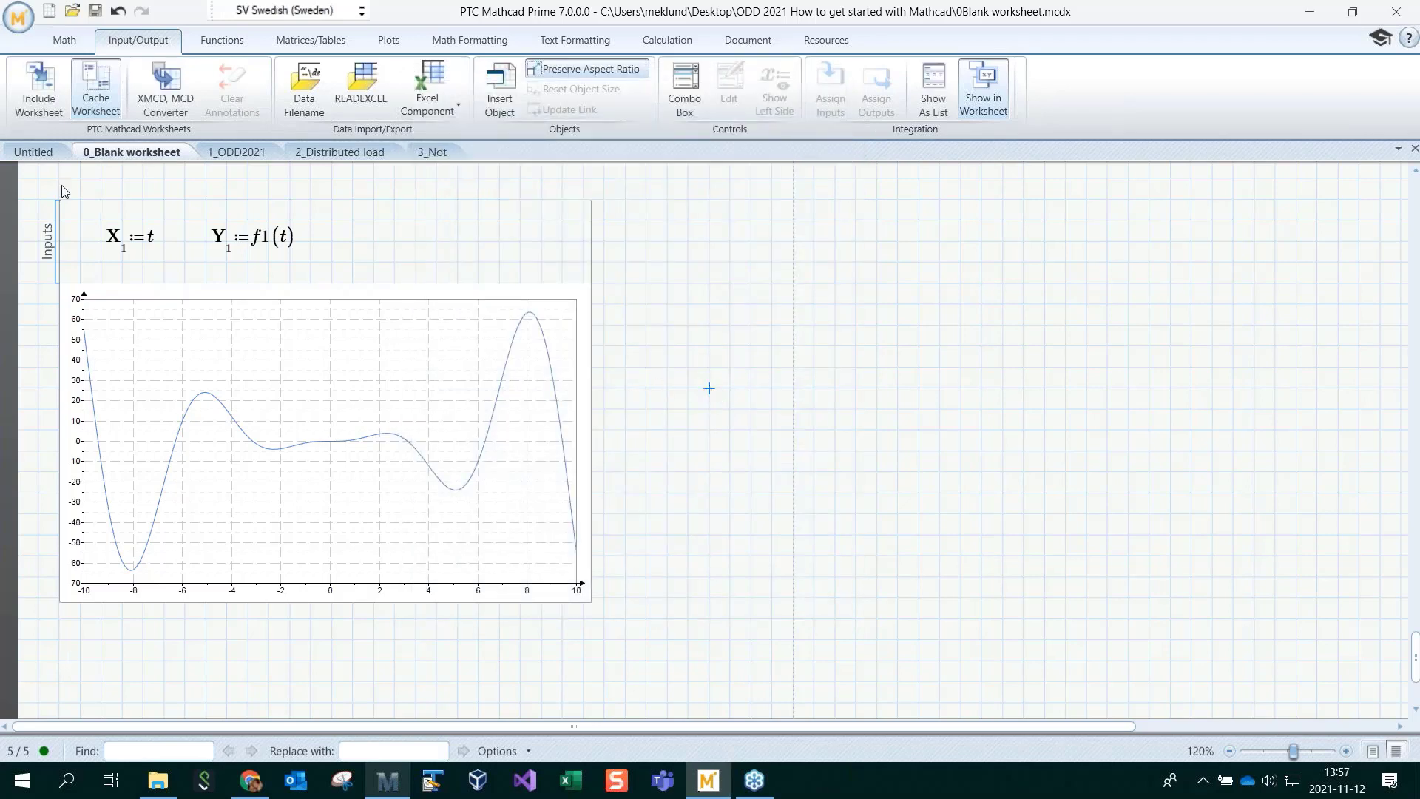
Insert an empty combo box beyond the page boundary beside the chart, and shift it slightly down and to the right
{"action": "left_click", "coordinate": [730, 262]}
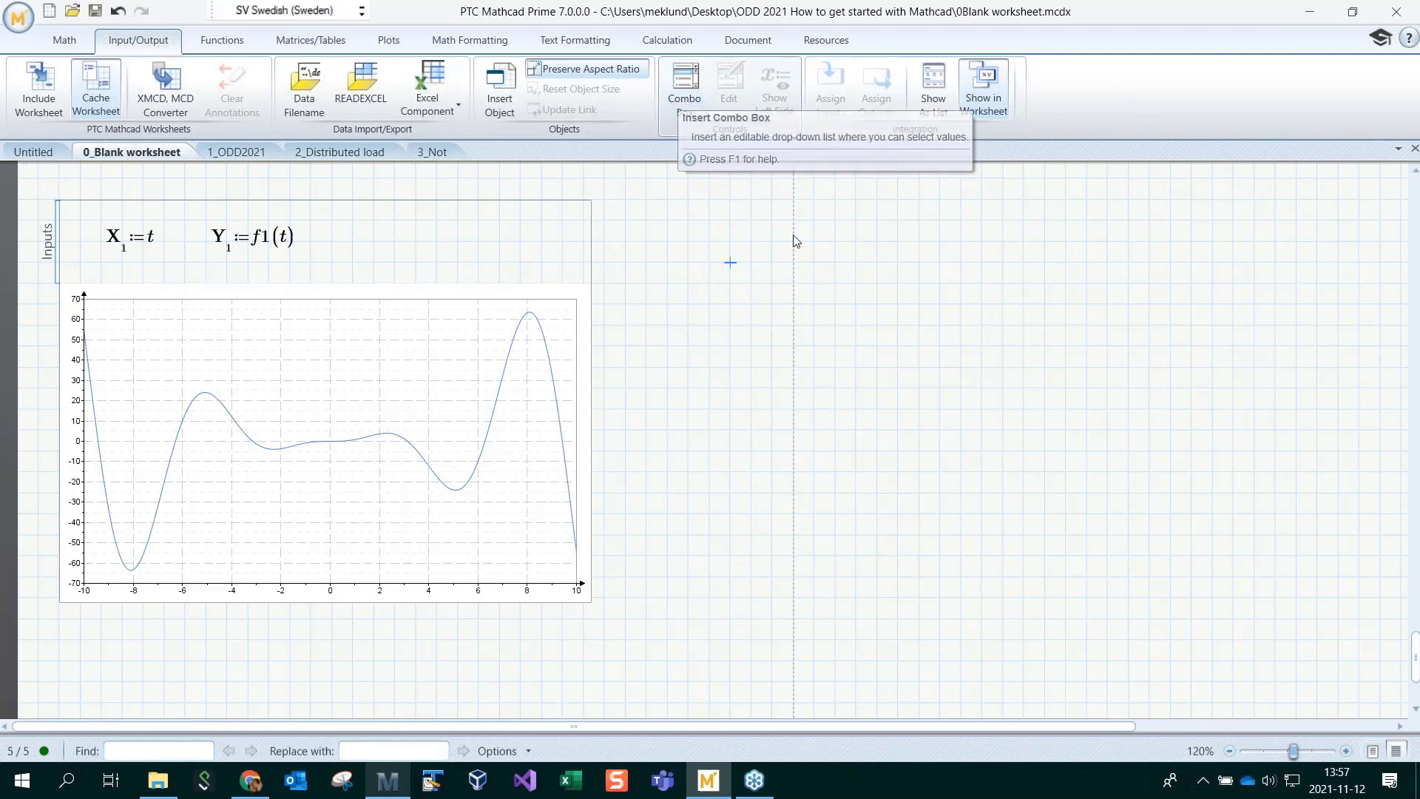
{"action": "left_click", "coordinate": [835, 242]}
{"action": "left_click", "coordinate": [684, 87]}
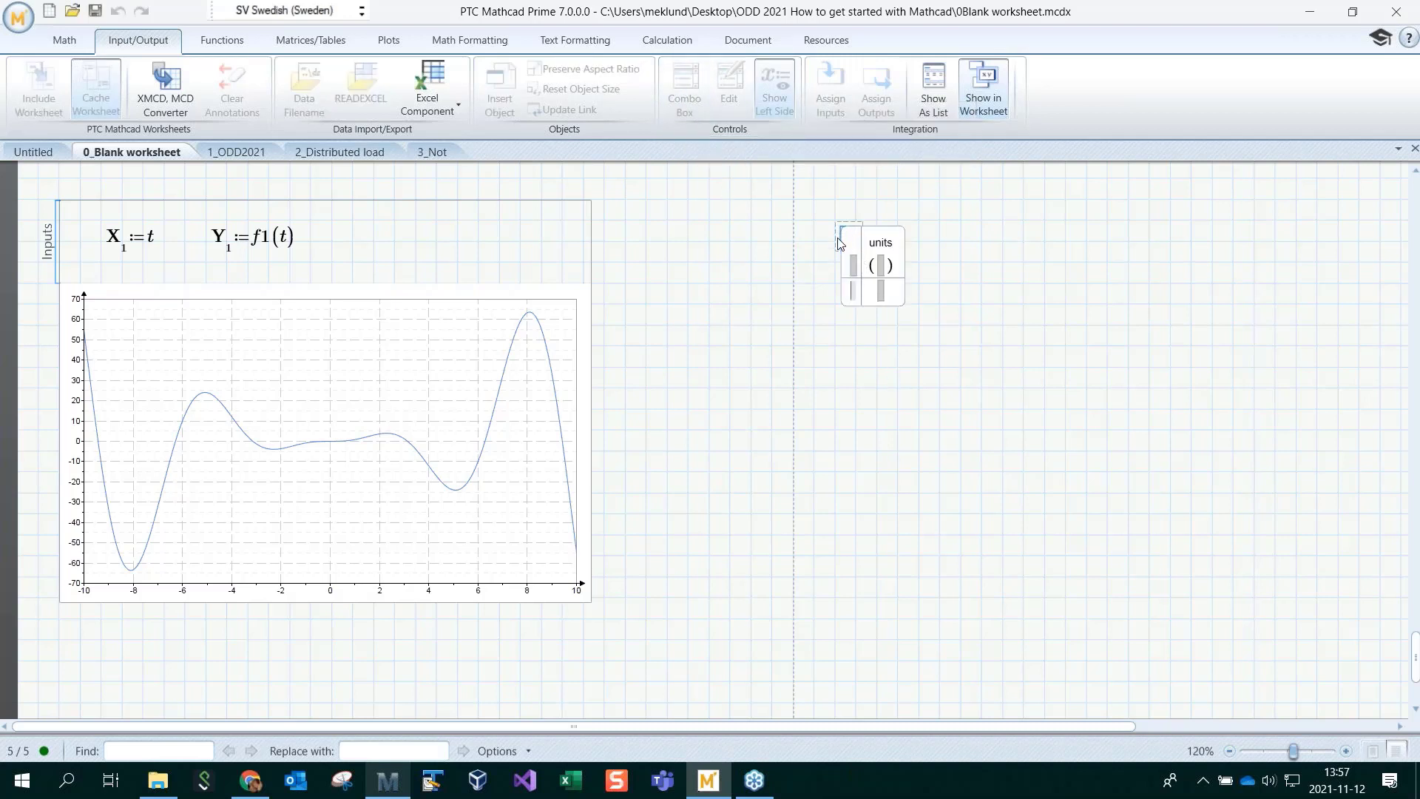
{"action": "left_click_drag", "start_coordinate": [850, 220], "coordinate": [871, 281]}
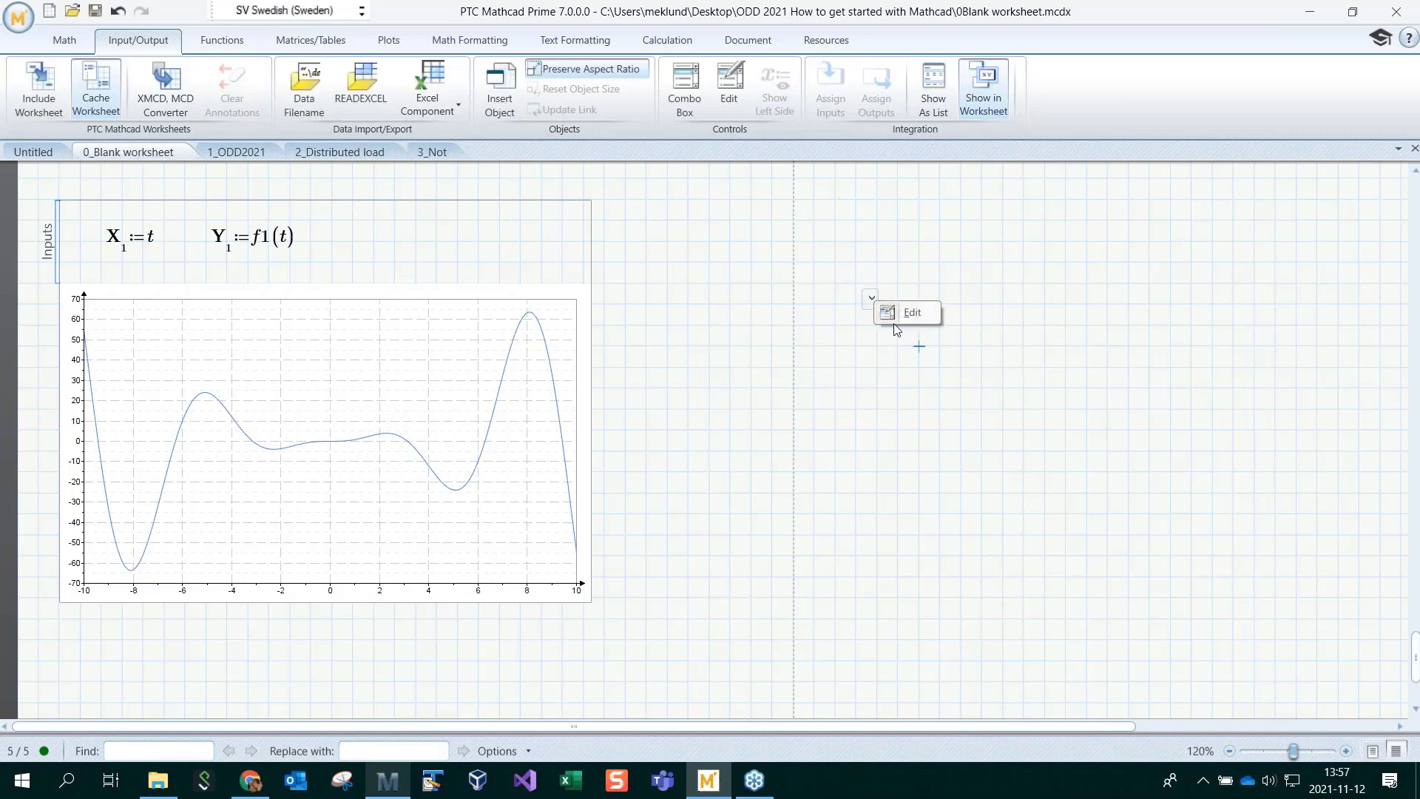
{"action": "left_click", "coordinate": [893, 318]}
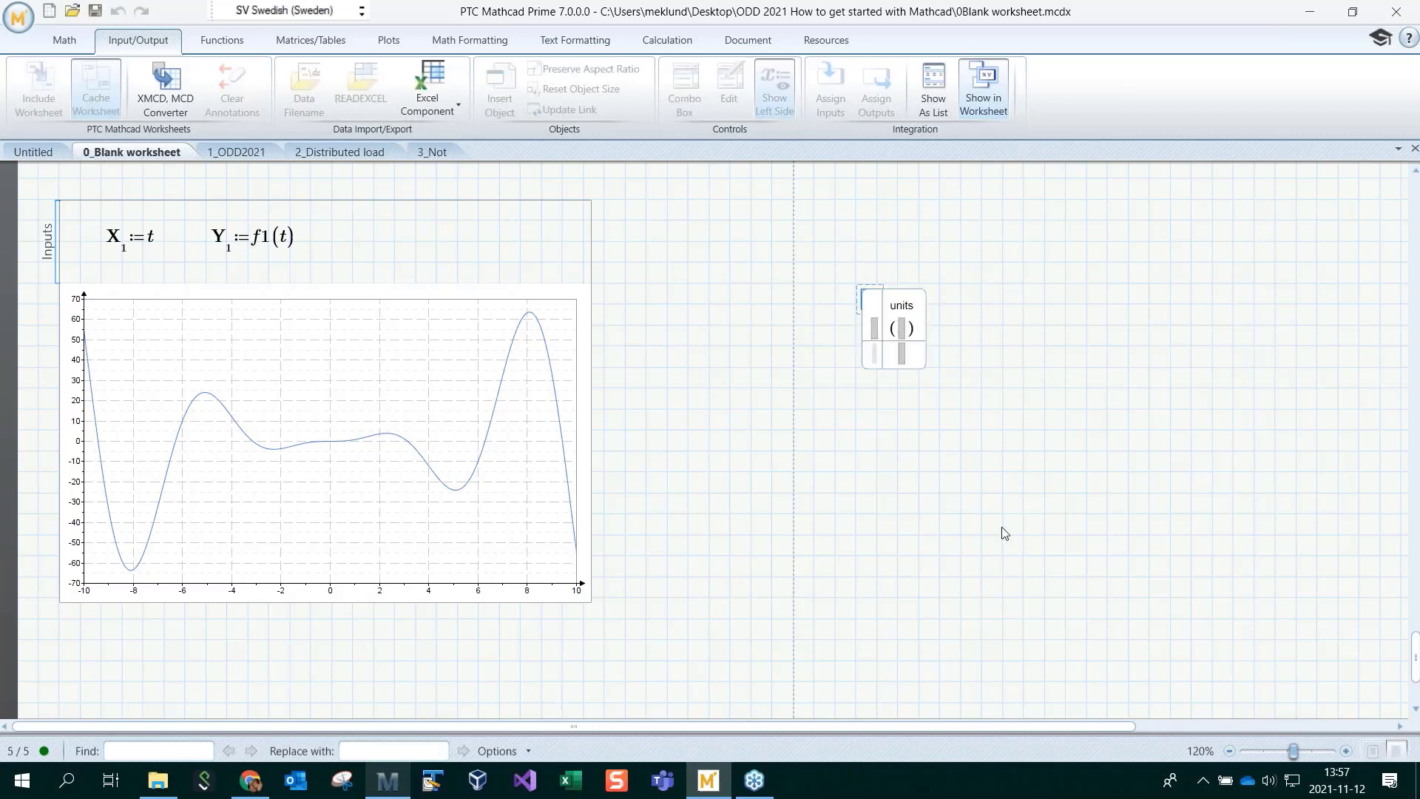
{"action": "left_click", "coordinate": [955, 452]}
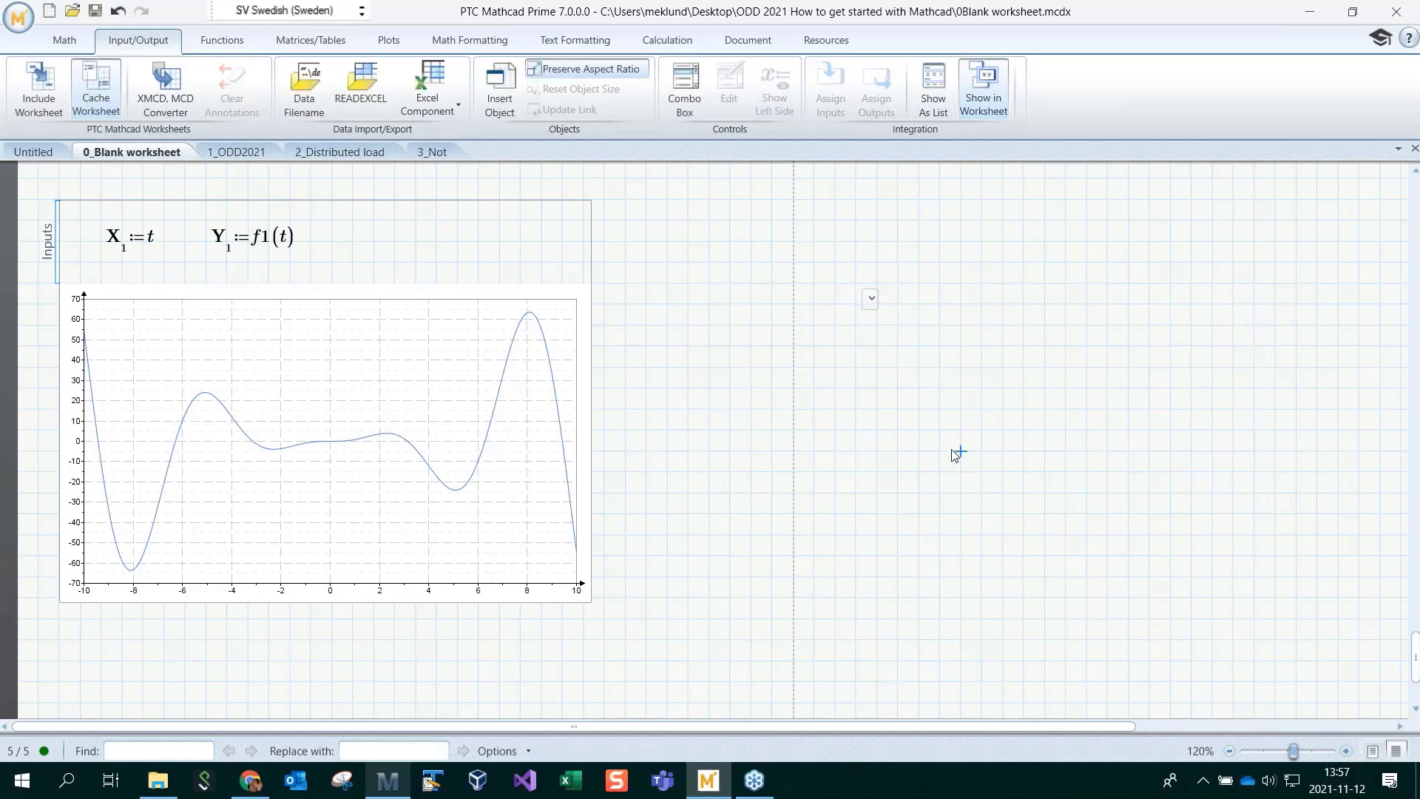
Switch to Chrome, go to help.ptc.com in a new tab, and open the Mathcad Prime 7.0 help center
{"action": "left_click", "coordinate": [252, 788]}
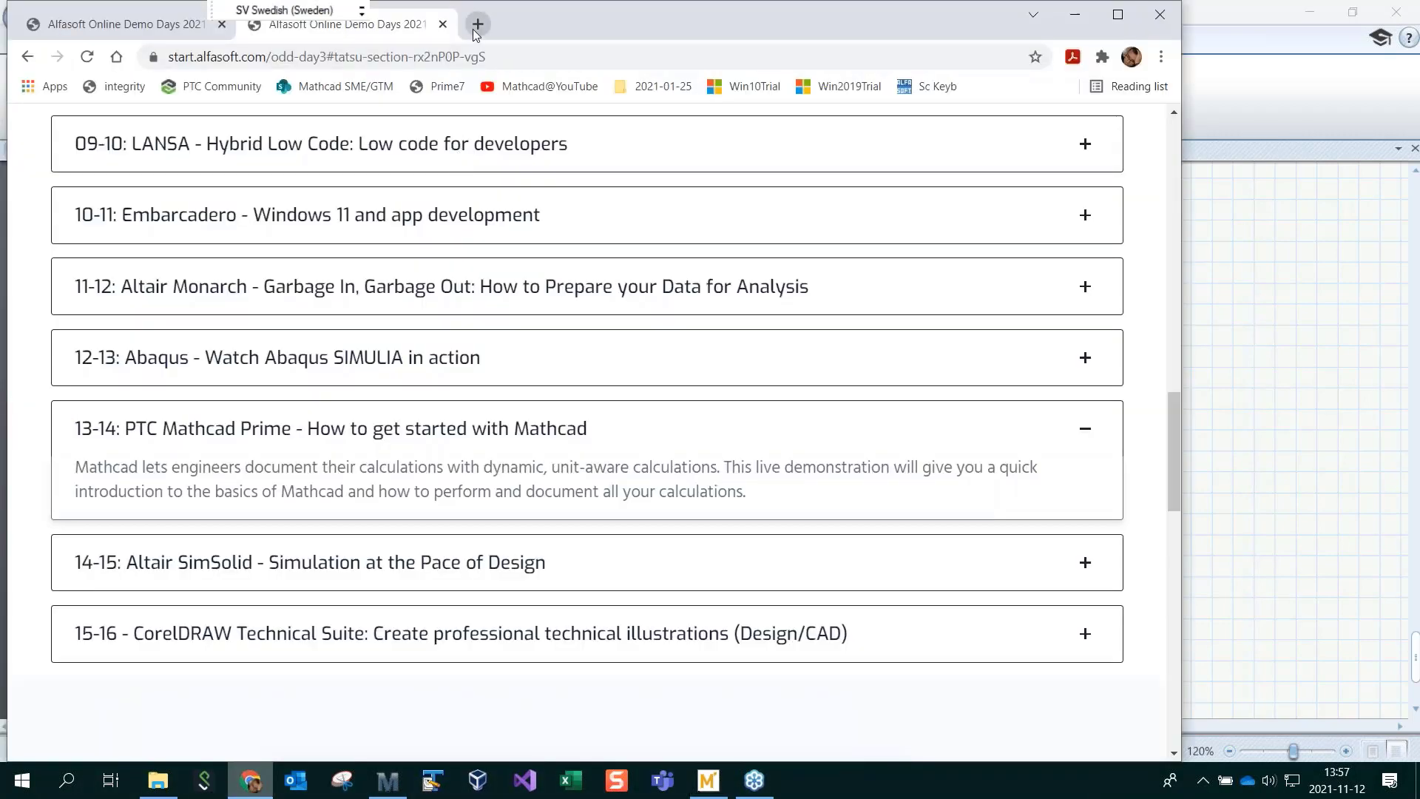
{"action": "left_click", "coordinate": [473, 29]}
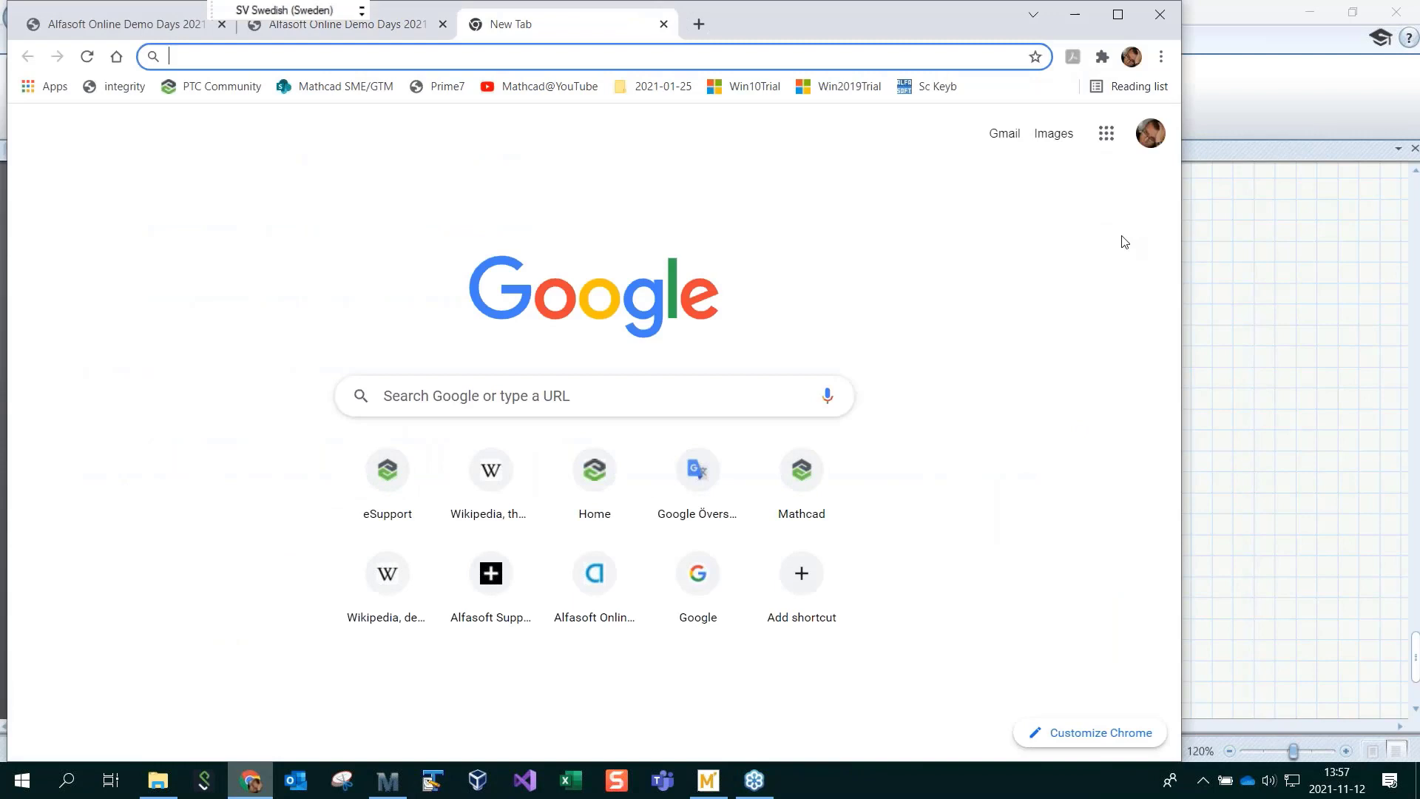
{"action": "type", "text": "help.ptc.com"}
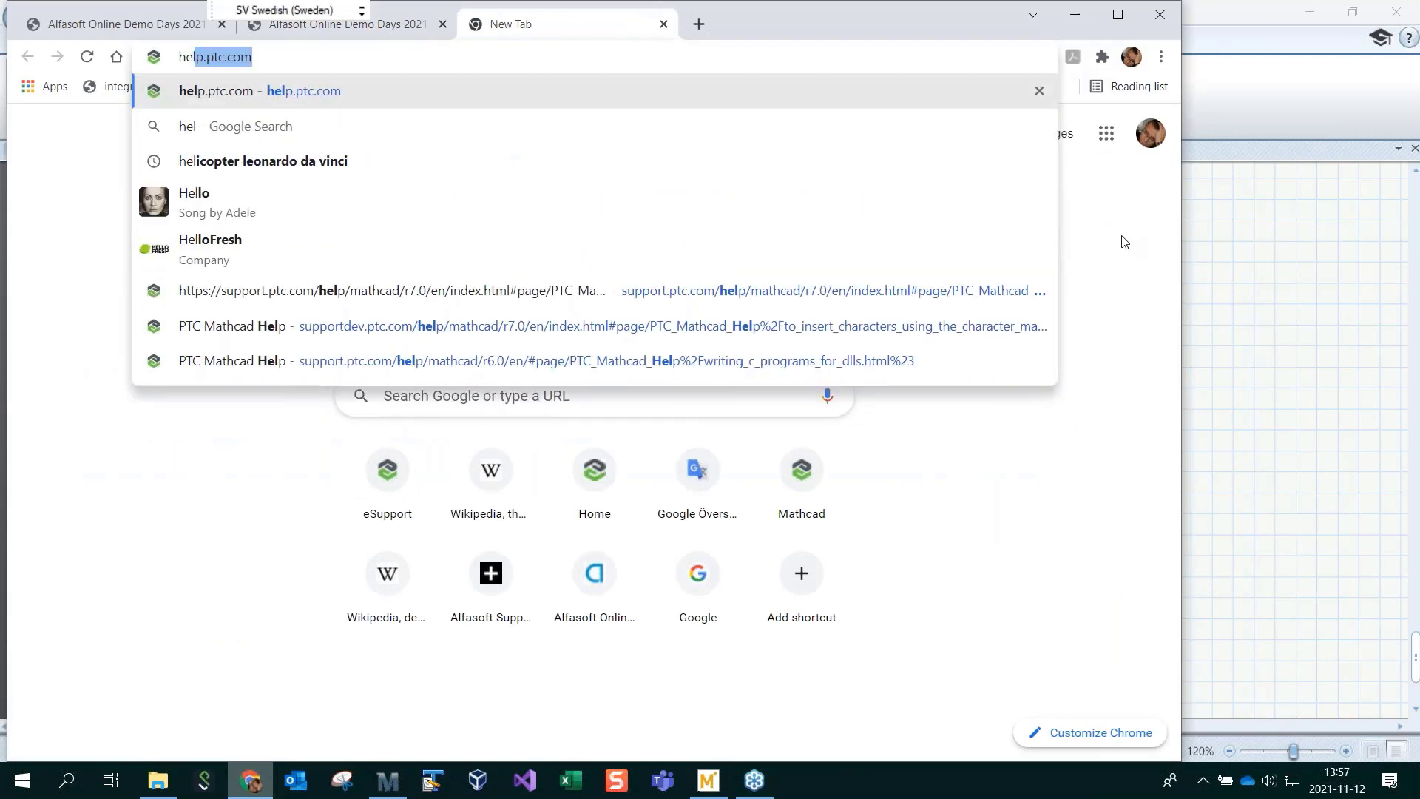
{"action": "key", "text": "Return"}
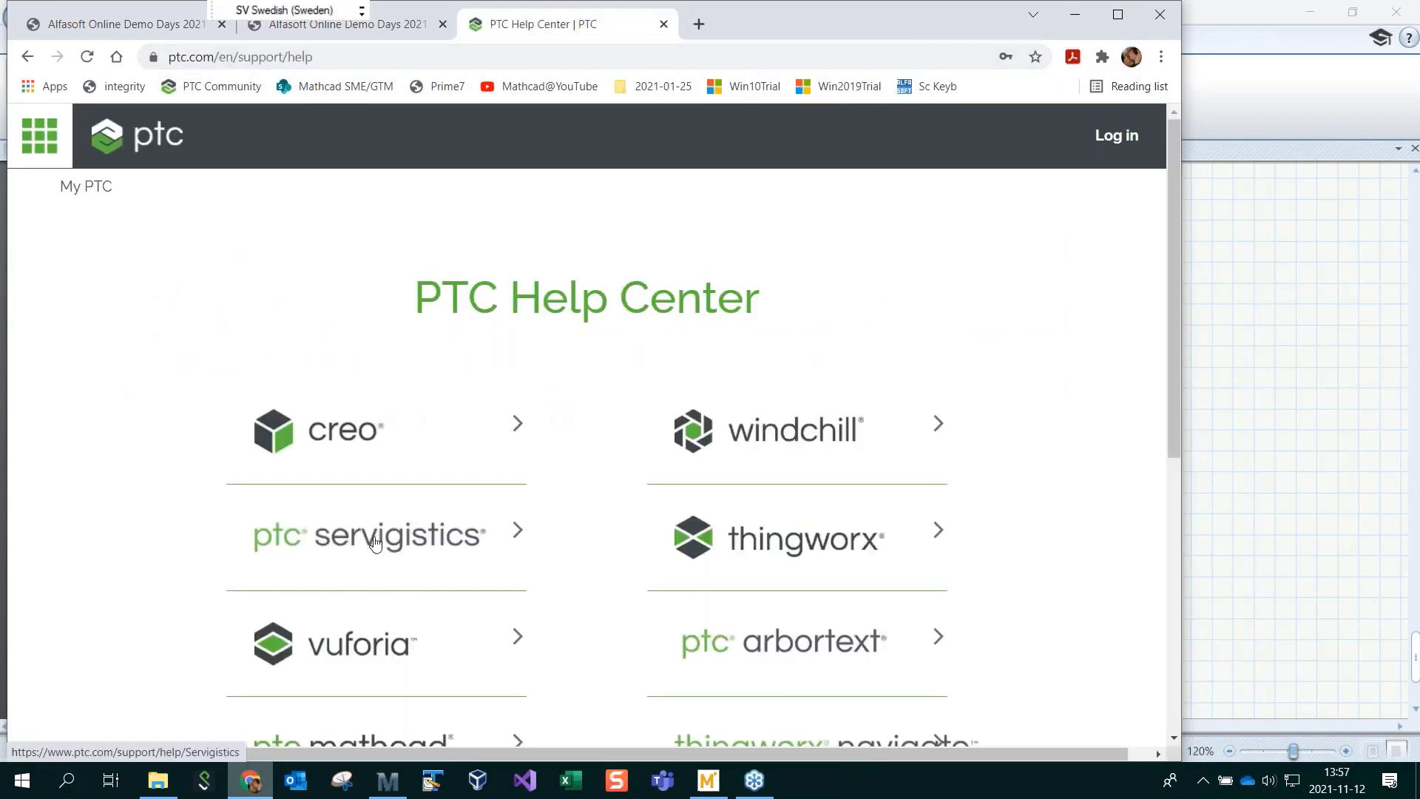
{"action": "scroll", "coordinate": [375, 542], "scroll_direction": "down", "scroll_amount": 4}
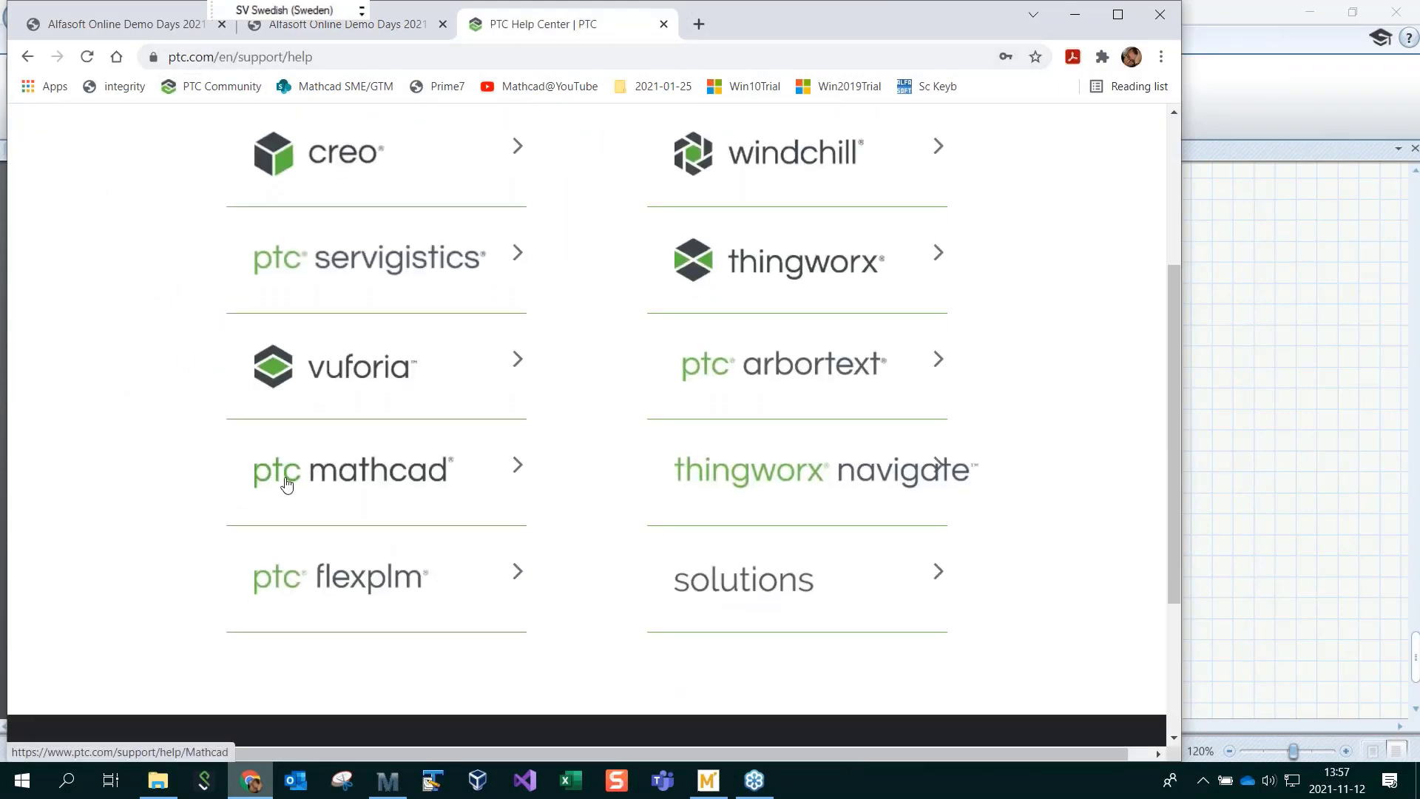
{"action": "left_click", "coordinate": [288, 485]}
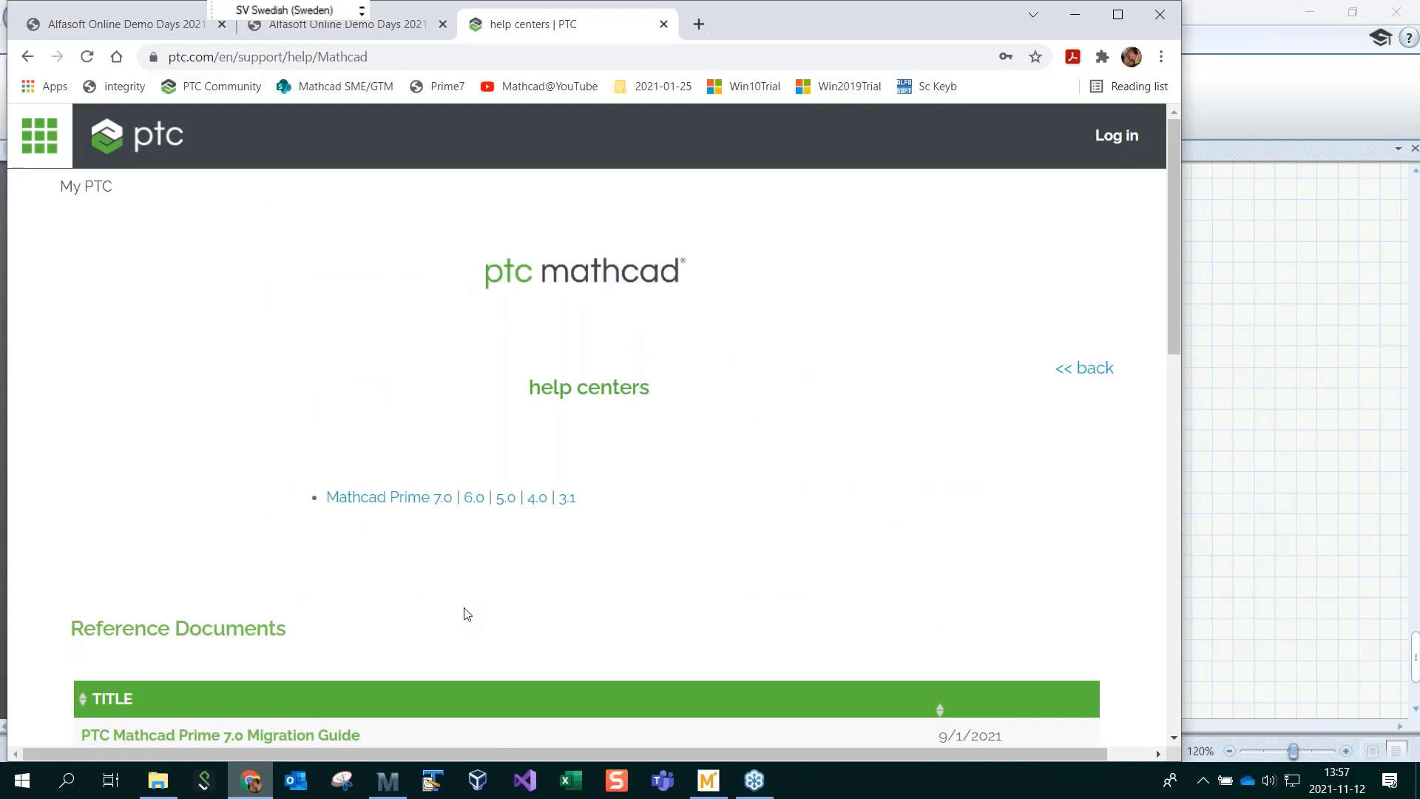
{"action": "left_click", "coordinate": [390, 498]}
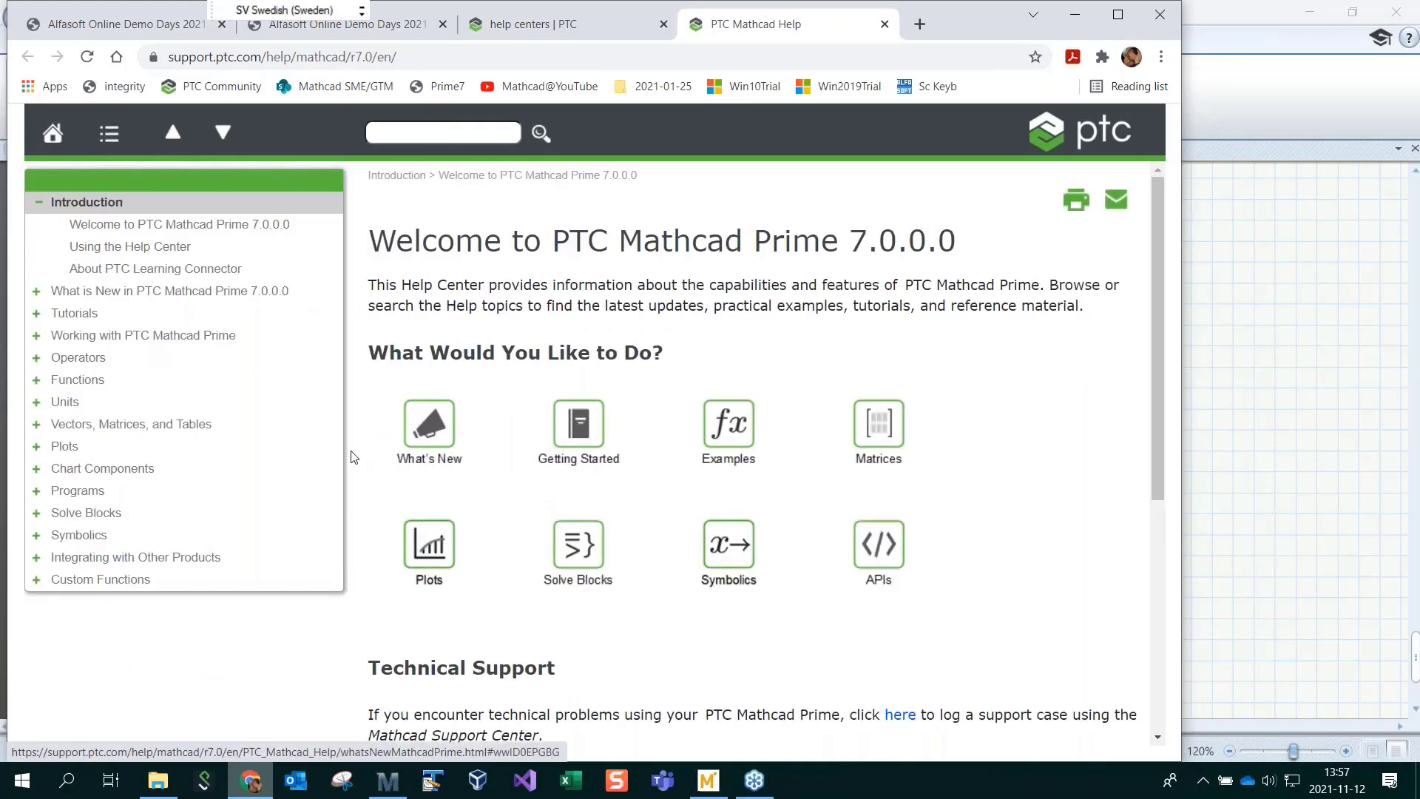
View the What's New in PTC Mathcad Prime 7.0.0.0 topic, its Symbolics Enhancements page, and the Tutorials section
{"action": "left_click", "coordinate": [157, 292]}
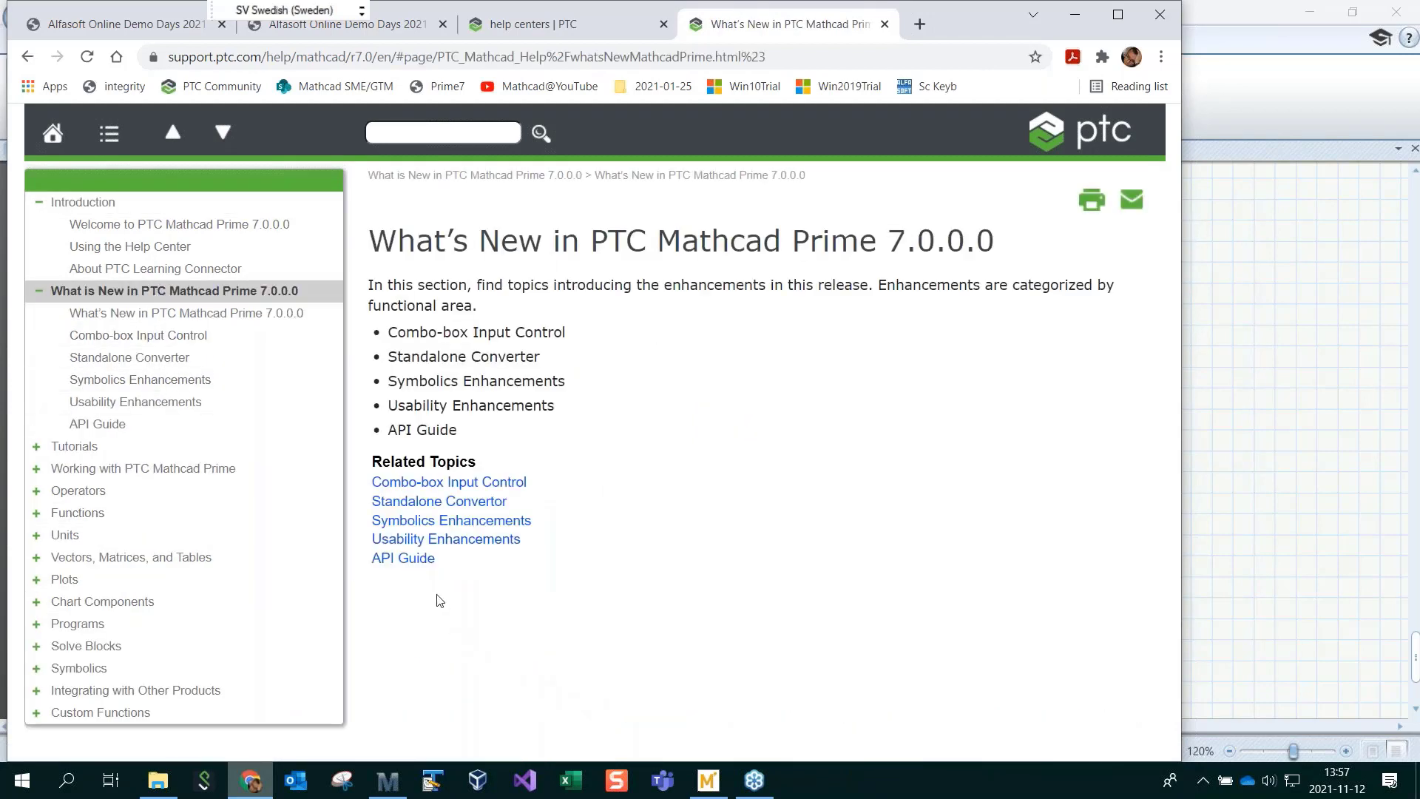
{"action": "left_click", "coordinate": [427, 523]}
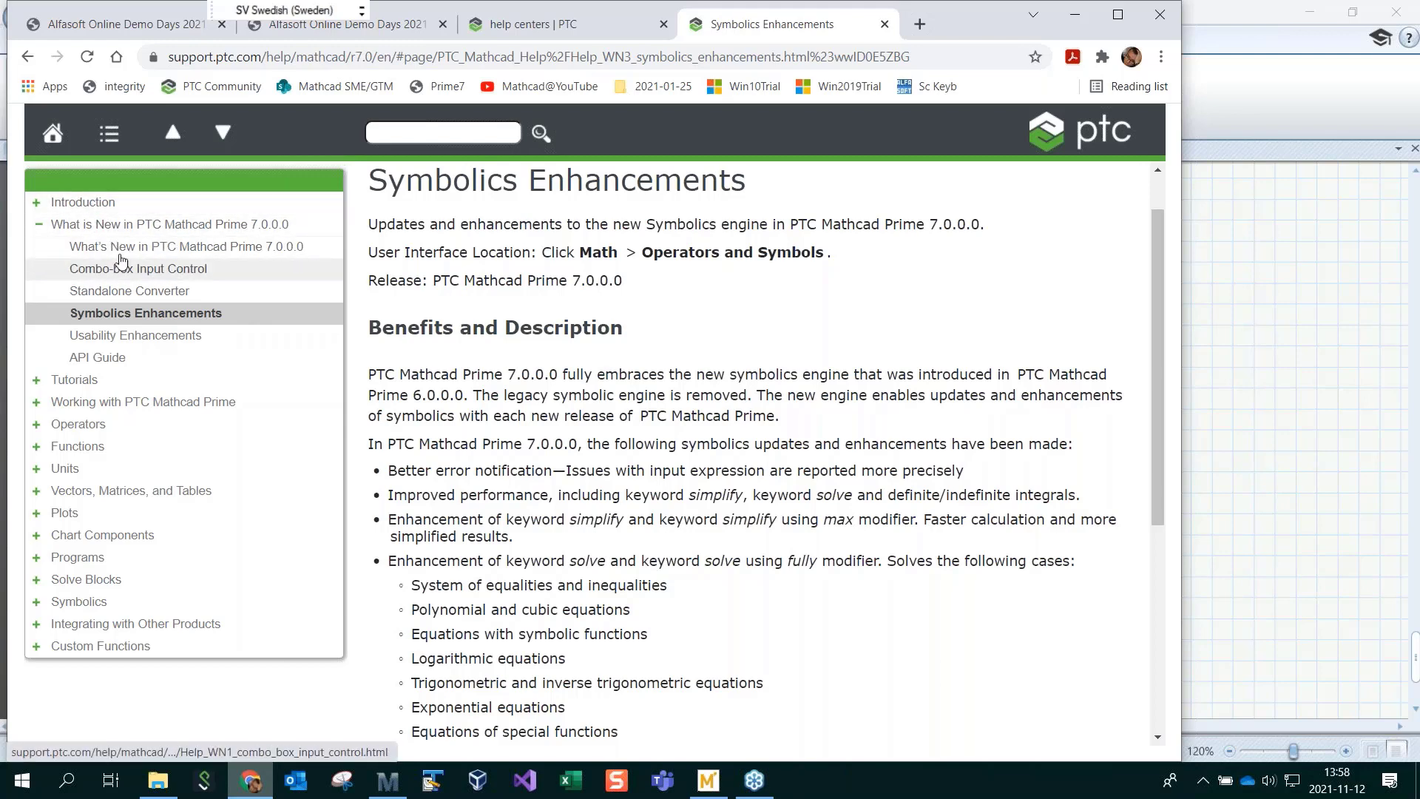
{"action": "left_click", "coordinate": [74, 379]}
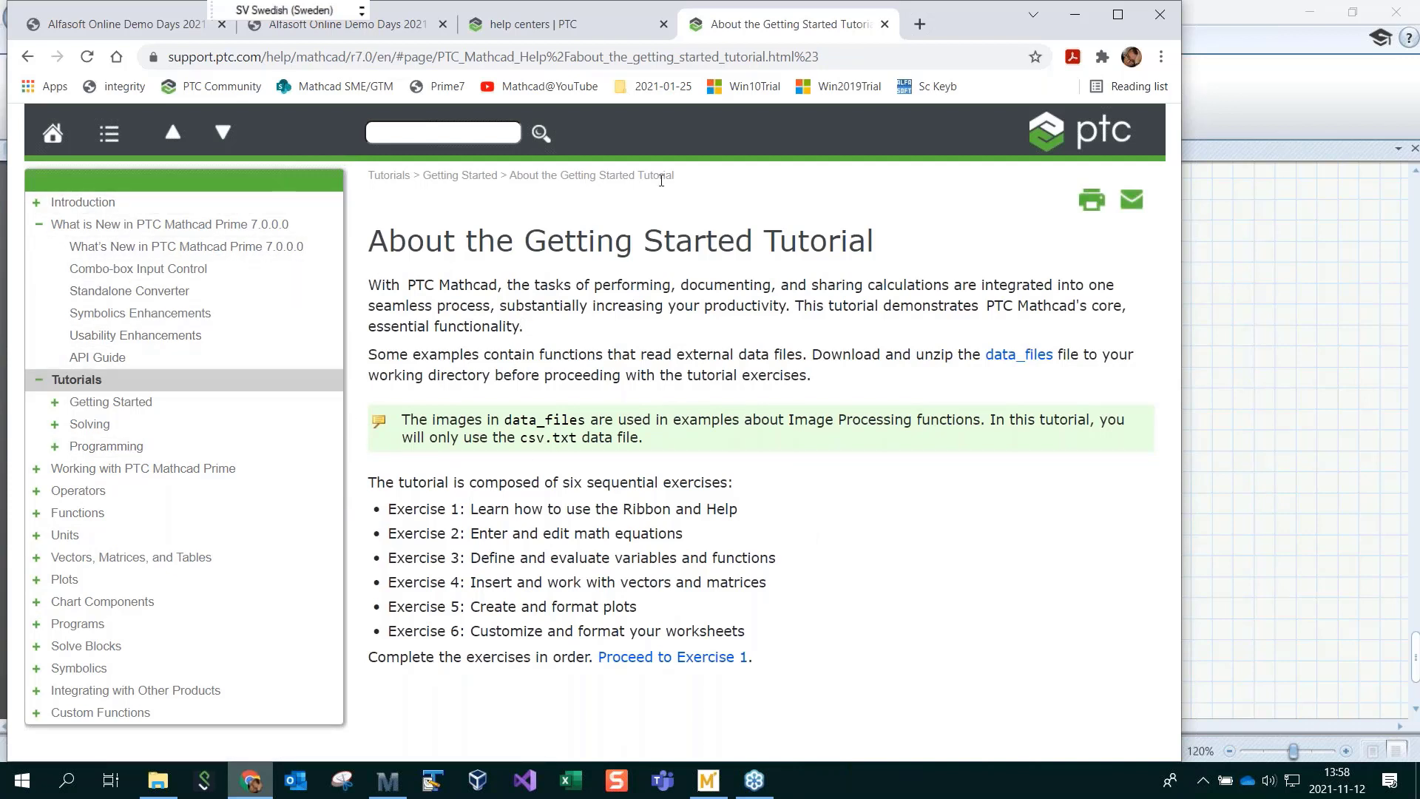
Return to Mathcad Prime, open the online help center from within the program, and switch back to the worksheet
{"action": "left_click", "coordinate": [1075, 17]}
{"action": "left_click", "coordinate": [788, 342]}
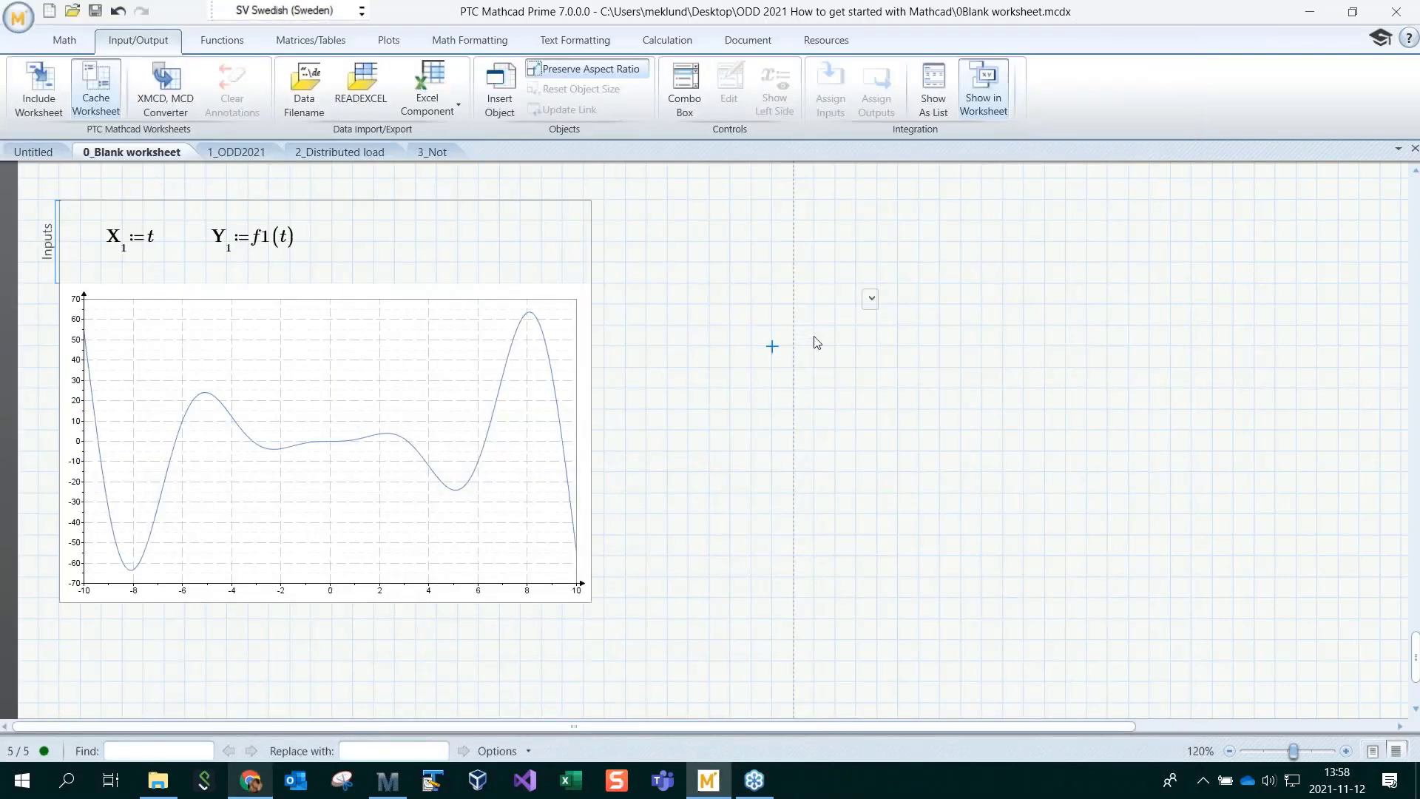
{"action": "left_click", "coordinate": [1409, 39]}
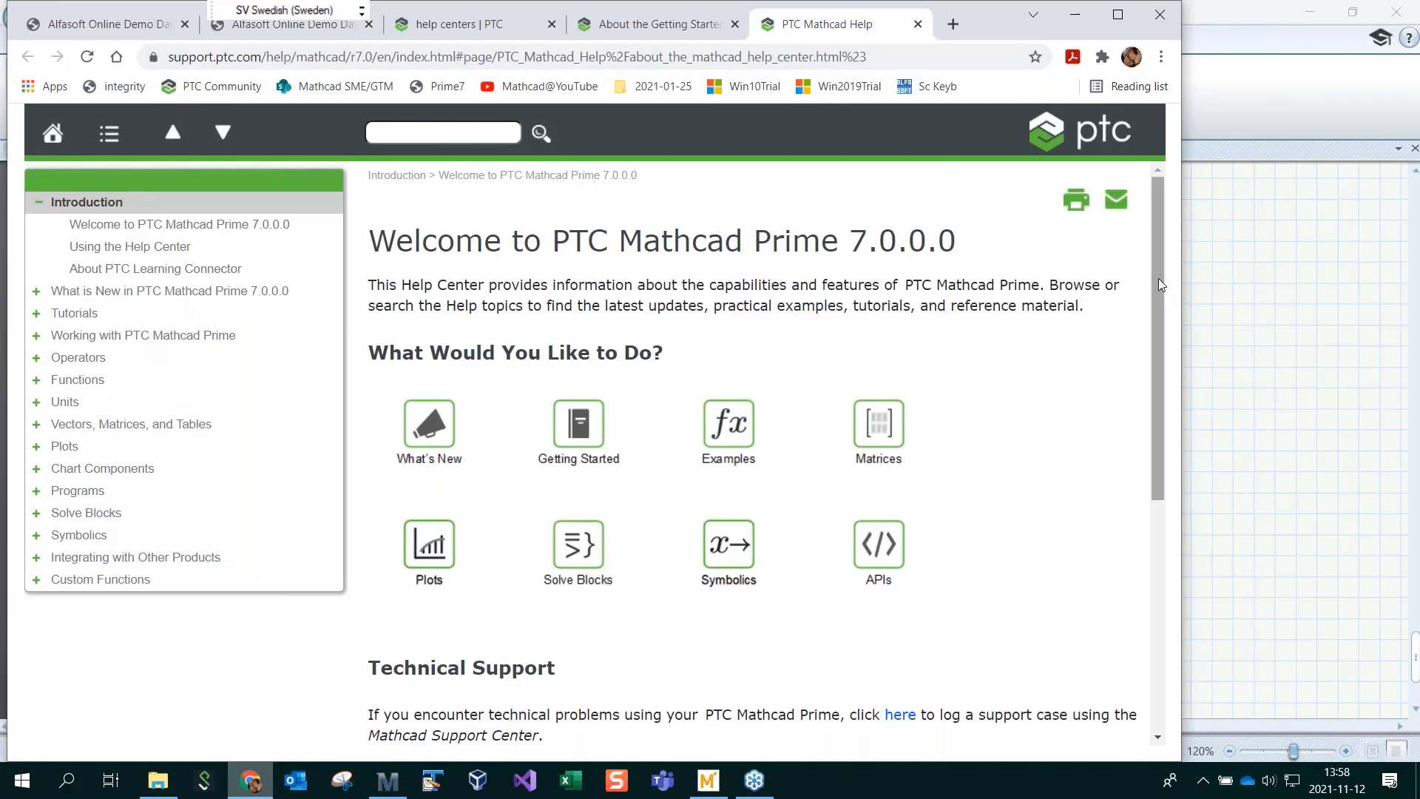
{"action": "key", "text": "alt+Tab"}
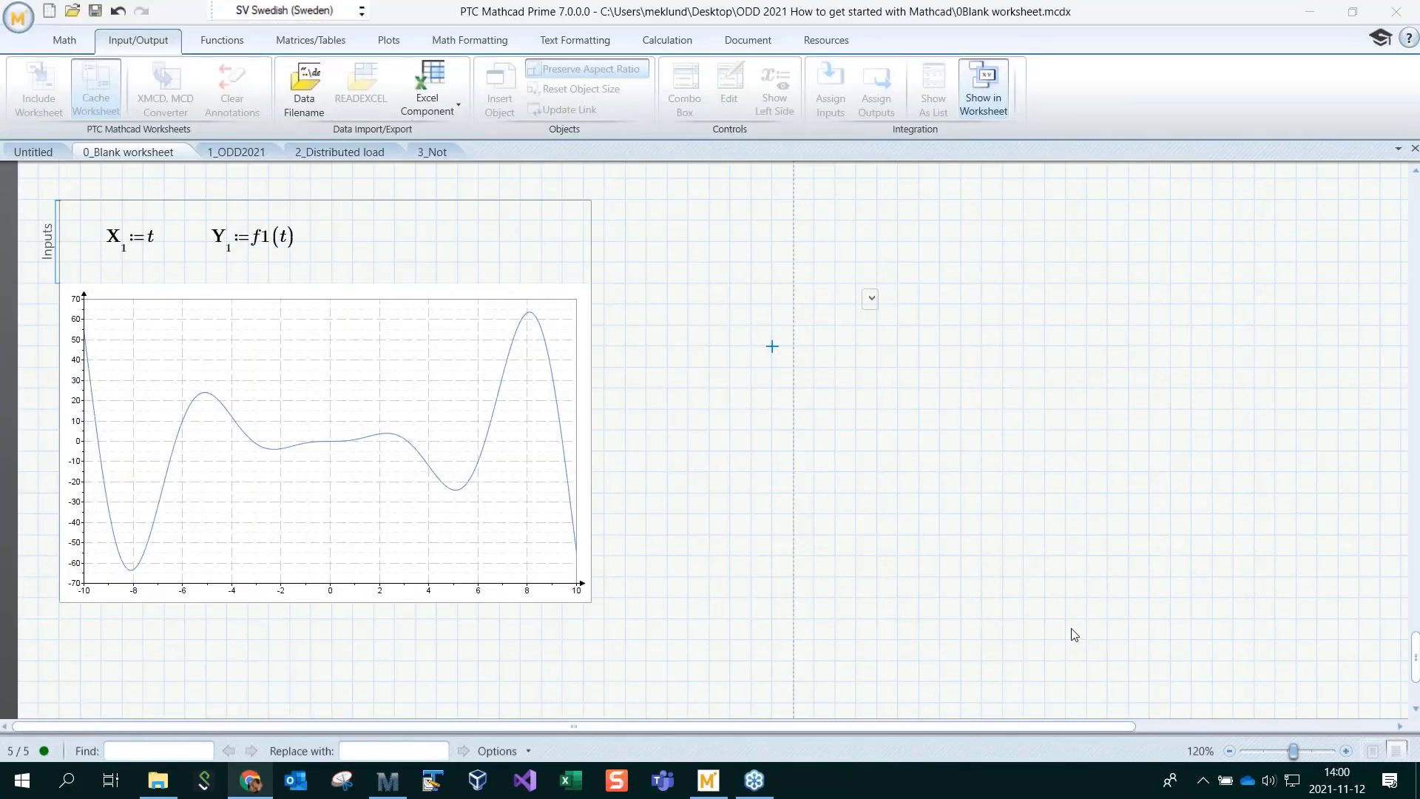